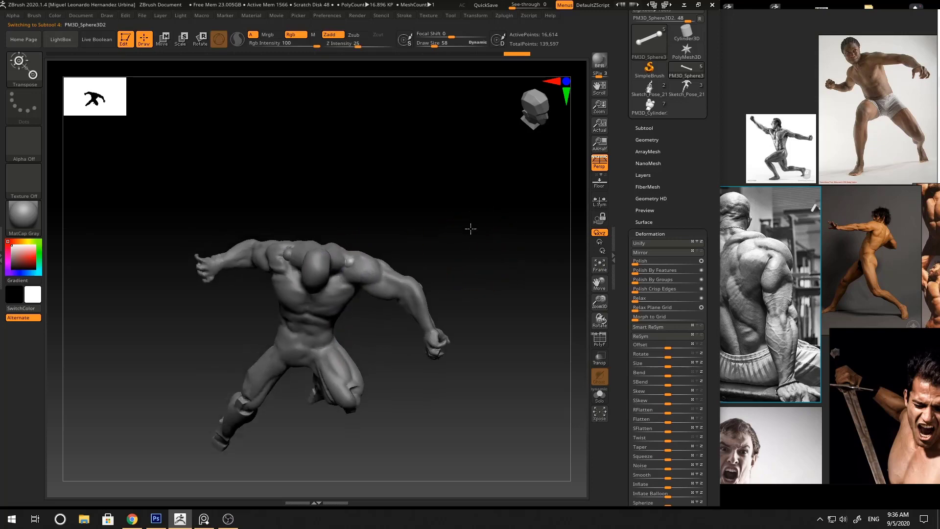
- Nudge the small landmark sphere at the figure's left shoulder with the Move gizmo and reselect the body subtool
key("w")
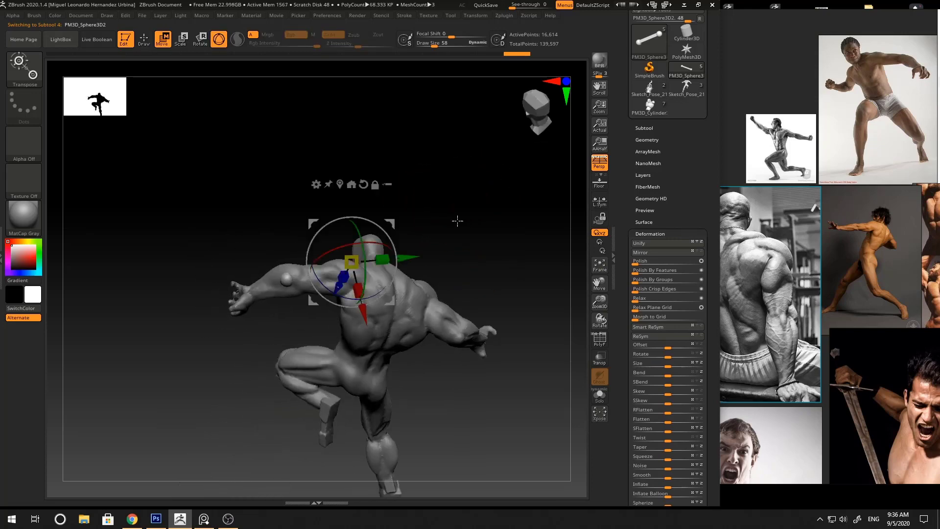
left_click_drag(393, 244, 396, 249)
key("q")
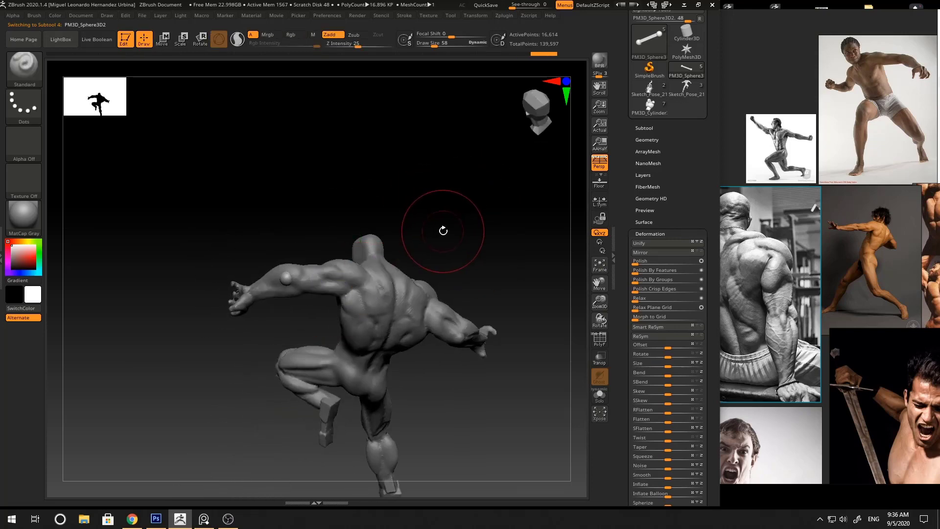
left_click_drag(443, 229, 494, 230, "shift")
left_click(352, 272, "alt")
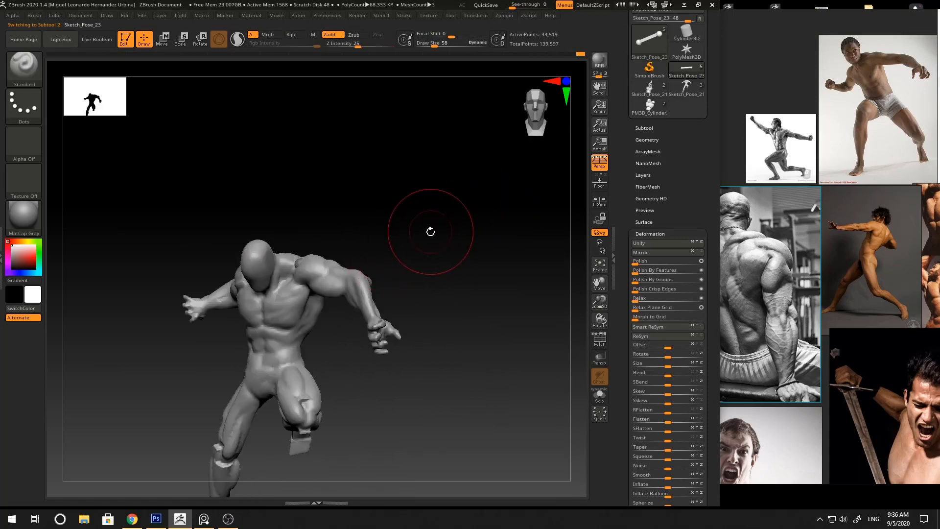
- Fine-tune the left shoulder landmark sphere's placement with the Move gizmo, checking the figure from the front and above
mouse_move(430, 231)
left_mouse_down("alt")
mouse_move(499, 214)
mouse_move(504, 196)
left_mouse_up("alt")
left_click(384, 240, "alt")
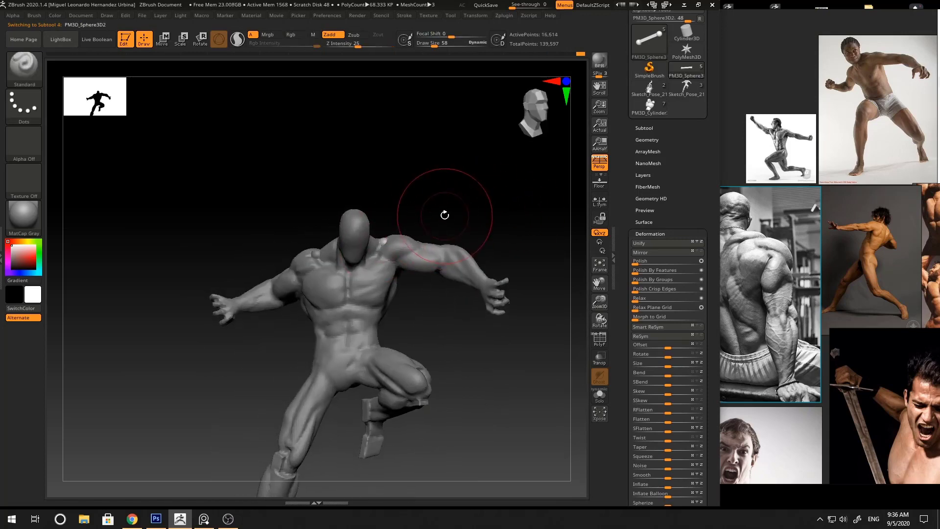
key("w")
left_click_drag(387, 283, 391, 282)
key("q")
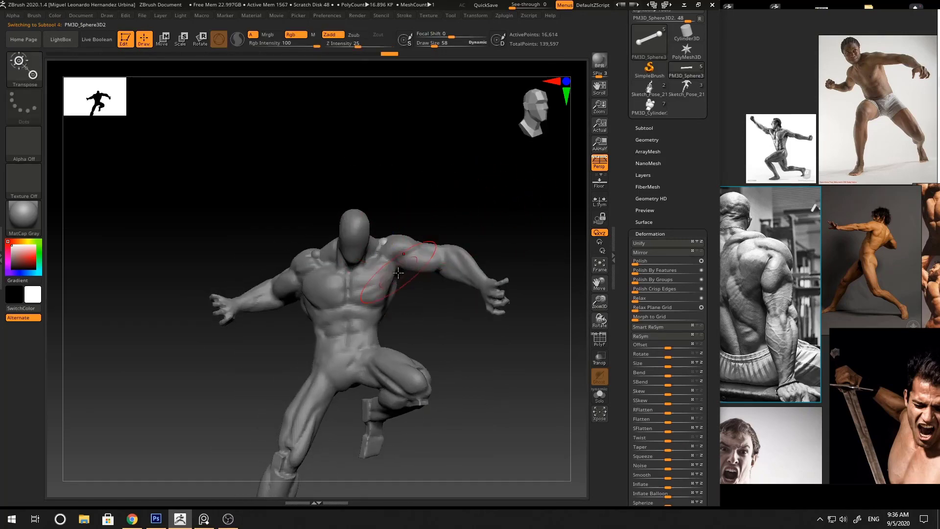
key("w")
mouse_move(514, 235)
left_mouse_down()
mouse_move(508, 274)
mouse_move(542, 238)
mouse_move(491, 226)
mouse_move(485, 250)
mouse_move(478, 216)
mouse_move(495, 315)
mouse_move(393, 198)
left_mouse_up()
key("q")
- Mask the body except the left arm with a lasso mask and shift the arm with the gizmo
left_click(445, 251, "alt")
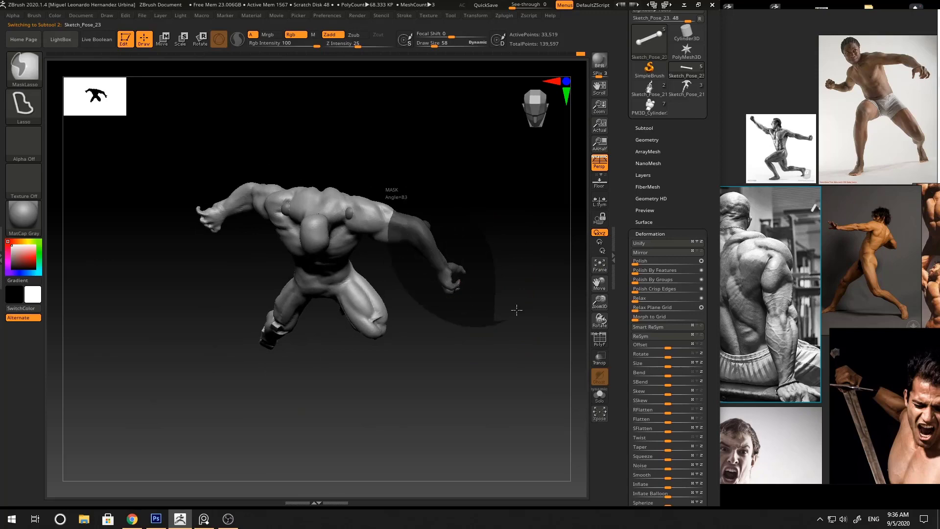
left_click_drag(516, 309, 498, 200, "ctrl")
key("w")
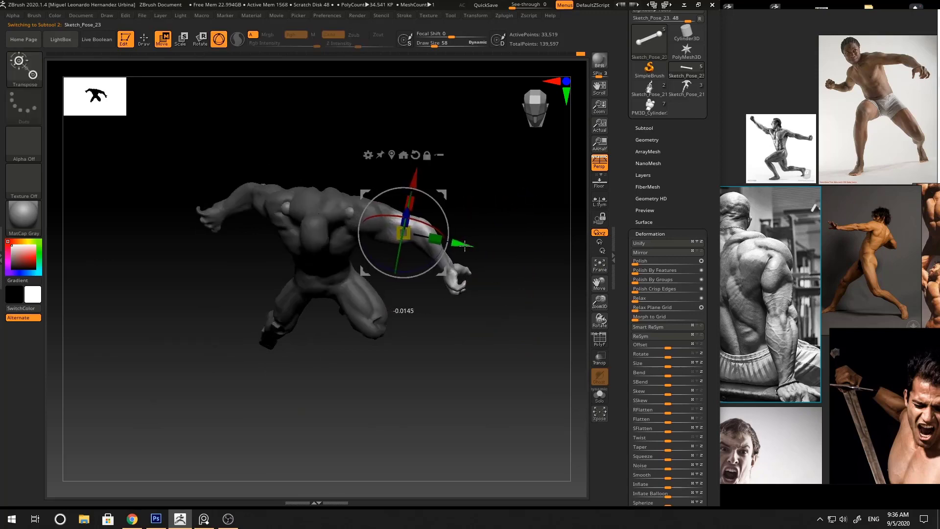
mouse_move(490, 245)
left_mouse_down()
mouse_move(495, 208)
mouse_move(480, 204)
mouse_move(504, 191)
mouse_move(559, 191)
mouse_move(530, 235)
left_mouse_up()
left_click_drag(528, 233, 485, 226)
key("q")
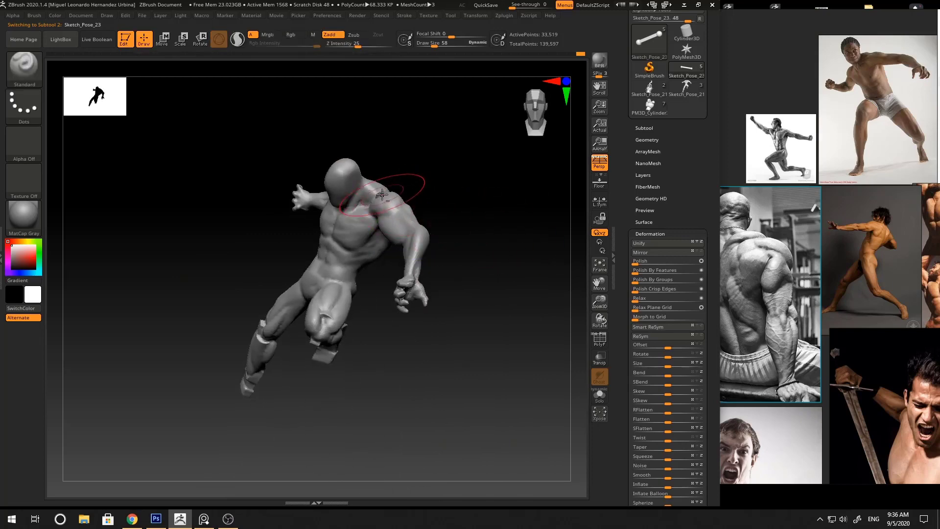
- Adjust the landmark sphere subtool to the left shoulder's new position and return to the body subtool
left_click_drag(477, 189, 463, 239)
key("w")
left_click(399, 169, "alt")
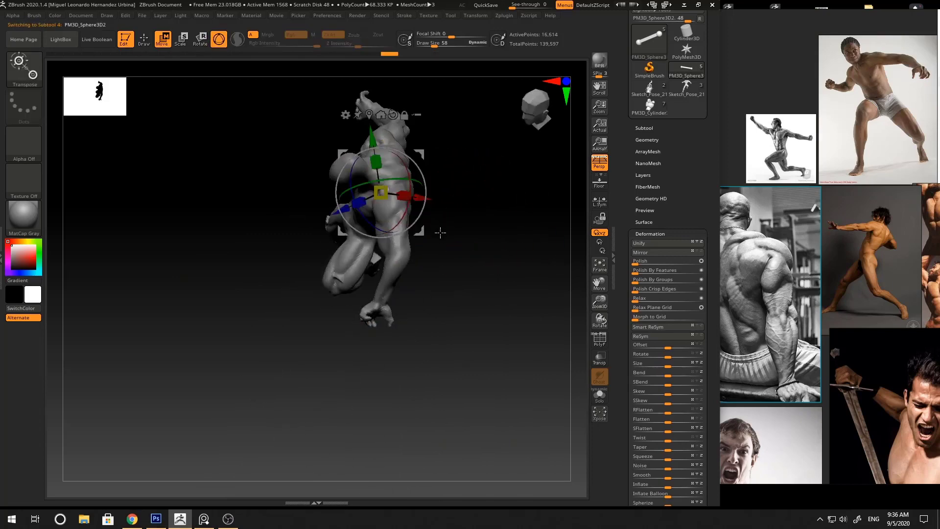
mouse_move(456, 211)
left_mouse_down()
mouse_move(479, 210)
mouse_move(483, 192)
mouse_move(484, 221)
mouse_move(480, 201)
mouse_move(512, 172)
mouse_move(507, 190)
left_mouse_up()
key("q")
left_click(395, 259, "alt")
- Isolate the left arm with an inverted mask again and refine its pose with the Move gizmo
mouse_move(485, 223)
left_mouse_down()
mouse_move(504, 209)
mouse_move(478, 300)
mouse_move(451, 347)
mouse_move(373, 200)
mouse_move(454, 337)
left_mouse_up()
key("w")
left_click(480, 210, "ctrl")
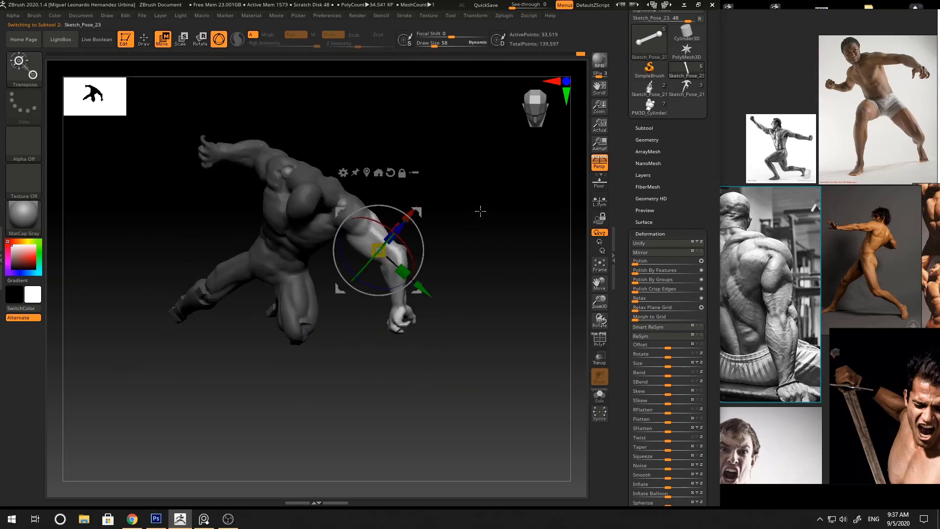
key("q")
mouse_move(455, 289)
left_mouse_down()
mouse_move(462, 214)
mouse_move(479, 190)
mouse_move(475, 209)
mouse_move(509, 205)
mouse_move(502, 222)
mouse_move(495, 195)
left_mouse_up()
- Reshape the left shoulder and upper arm using the Move brush at draw size 39
key("space")
left_click_drag(423, 233, 419, 234)
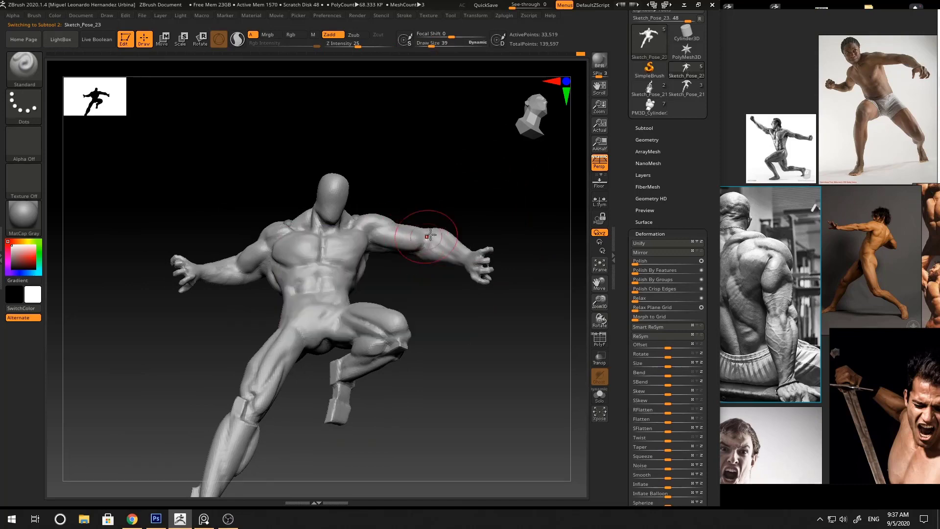
mouse_move(430, 235)
right_mouse_down()
mouse_move(412, 243)
mouse_move(501, 233)
mouse_move(489, 210)
mouse_move(430, 216)
mouse_move(466, 171)
right_mouse_up()
key("b")
key("m")
key("v")
left_click(361, 214, "alt")
mouse_move(462, 214)
right_mouse_down()
mouse_move(493, 215)
mouse_move(482, 234)
mouse_move(445, 235)
mouse_move(487, 179)
right_mouse_up()
left_click(428, 235, "alt")
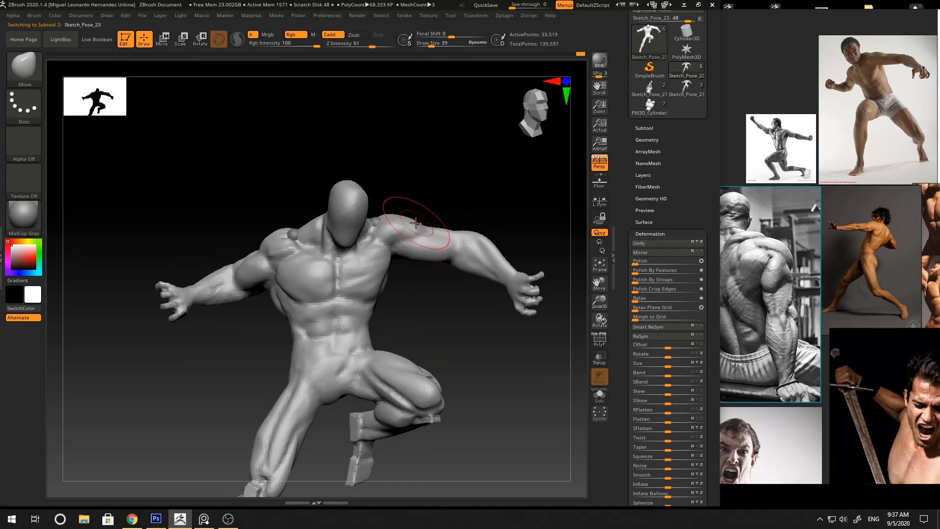
right_click_drag(416, 224, 379, 216)
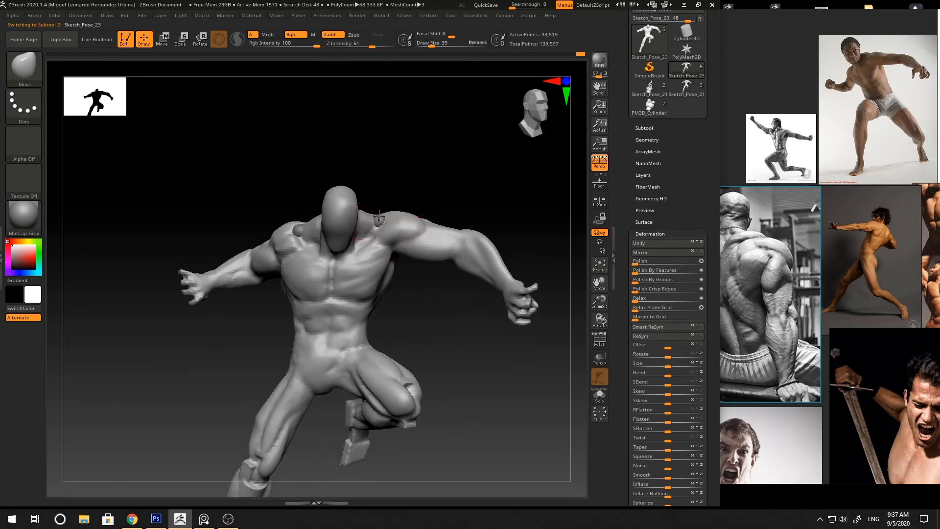
- Add volume around the left shoulder and collarbone with the Standard brush
right_click_drag(439, 224, 543, 198)
key("b")
key("s")
key("t")
mouse_move(456, 210)
right_mouse_down()
mouse_move(501, 206)
mouse_move(498, 256)
mouse_move(480, 223)
mouse_move(425, 238)
right_mouse_up()
- Build up the right pectoral and the area toward the armpit using ClayBuildup at draw size 21
key("b")
key("c")
key("b")
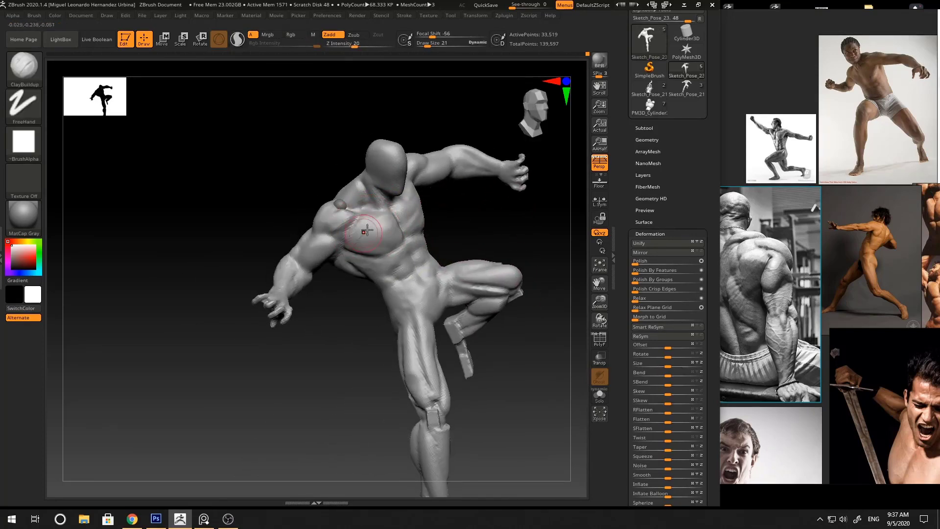
key("space")
left_click_drag(367, 229, 362, 236)
right_click_drag(372, 234, 385, 232)
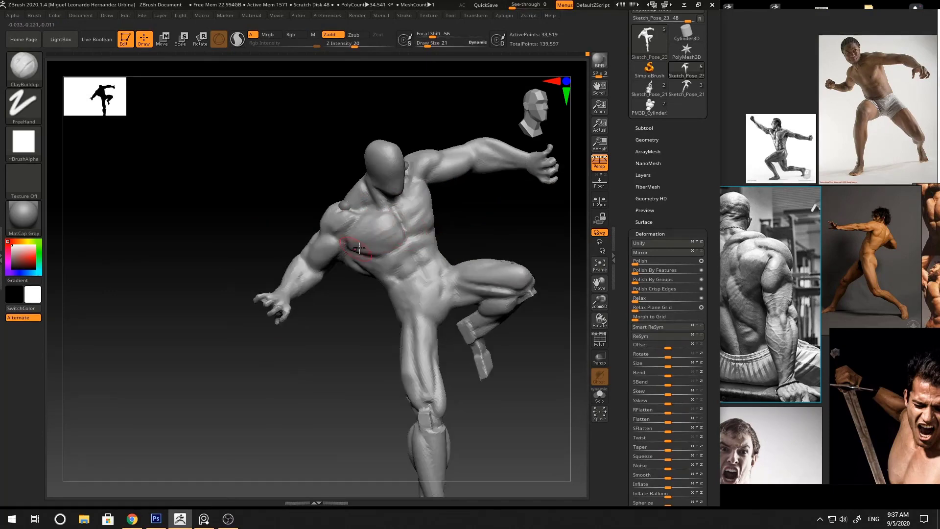
mouse_move(466, 219)
right_mouse_down()
mouse_move(394, 203)
mouse_move(396, 186)
right_mouse_up()
mouse_move(396, 186)
right_mouse_down()
mouse_move(510, 218)
mouse_move(420, 222)
mouse_move(465, 185)
mouse_move(362, 241)
right_mouse_up()
- Adjust the trapezius and neck silhouette using the Move brush at draw size 21
key("b")
key("m")
key("v")
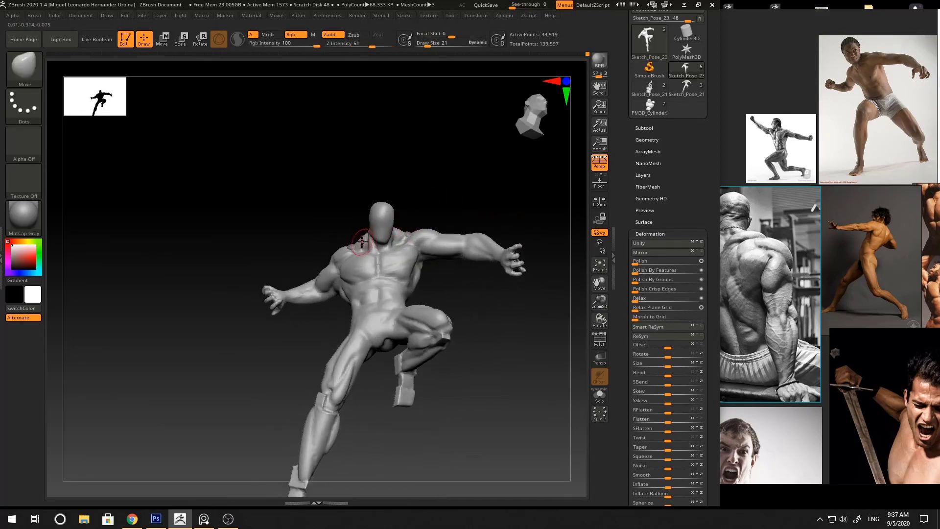
right_click_drag(440, 197, 369, 246)
mouse_move(447, 202)
left_mouse_down()
mouse_move(424, 217)
mouse_move(437, 197)
mouse_move(455, 197)
mouse_move(431, 208)
left_mouse_up()
- Carve creases around the neck and left collarbone using the DamStandard brush at draw size 21
key("b")
key("d")
key("s")
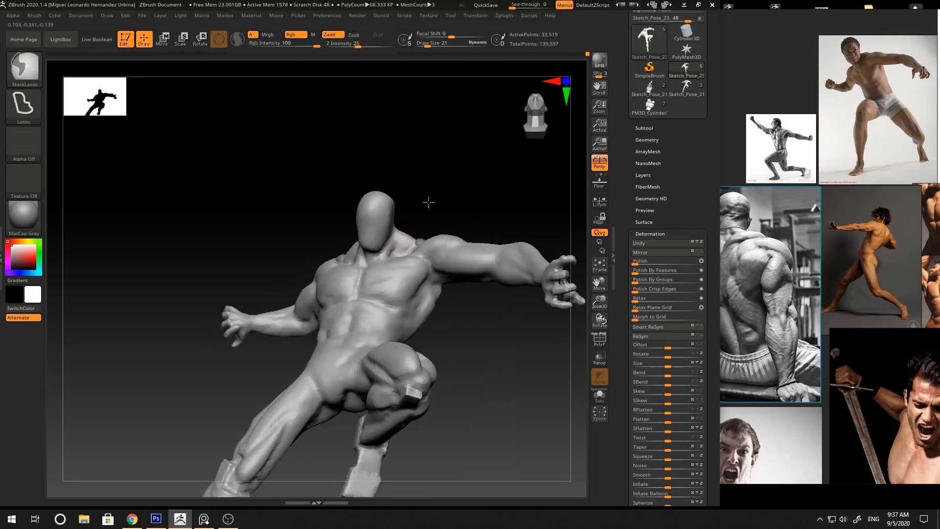
right_click_drag(427, 204, 441, 179, "ctrl")
mouse_move(441, 178)
right_mouse_down()
mouse_move(399, 252)
mouse_move(386, 253)
mouse_move(443, 208)
mouse_move(365, 246)
mouse_move(395, 210)
right_mouse_up()
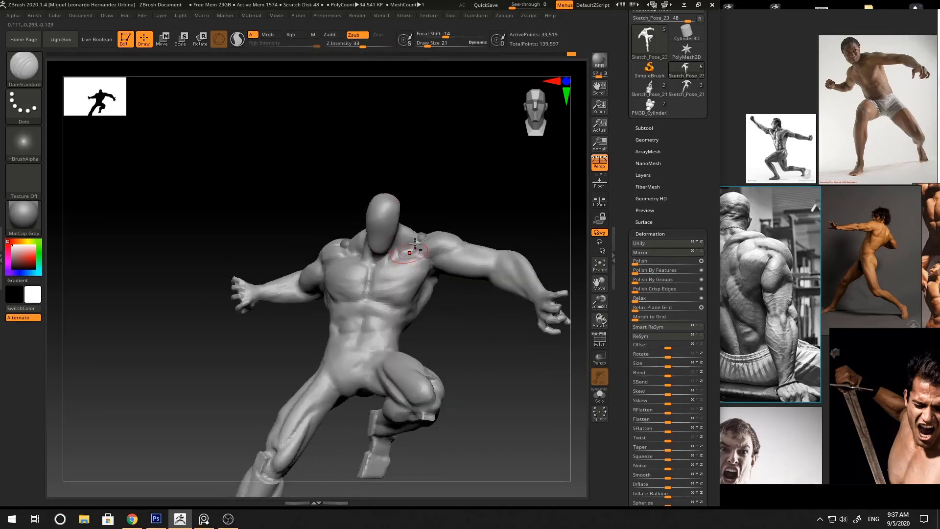
mouse_move(415, 243)
right_mouse_down()
mouse_move(398, 252)
mouse_move(336, 208)
mouse_move(500, 217)
mouse_move(446, 207)
mouse_move(474, 183)
mouse_move(474, 161)
right_mouse_up()
- Enlarge the reference photo of the lunging man with the outstretched arm on the reference board
left_click(887, 233)
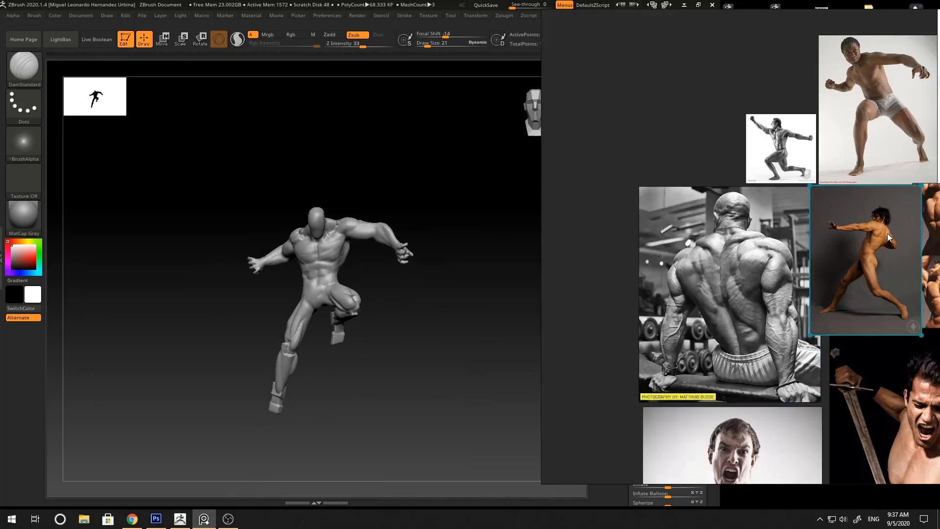
scroll(887, 233, "up", 5)
middle_click_drag(887, 233, 853, 255)
- Build up the back of the left upper arm using ClayBuildup at draw size 19
mouse_move(379, 234)
right_mouse_down()
mouse_move(396, 210)
mouse_move(459, 233)
right_mouse_up()
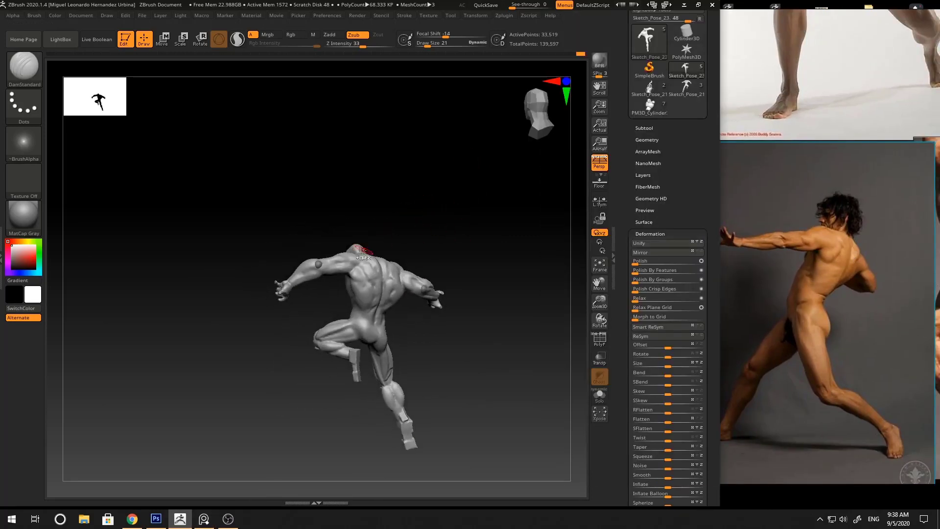
mouse_move(361, 249)
right_mouse_down("ctrl")
mouse_move(384, 246)
mouse_move(326, 280)
right_mouse_up("ctrl")
key("b")
key("c")
key("b")
key("space")
left_click_drag(325, 280, 324, 281)
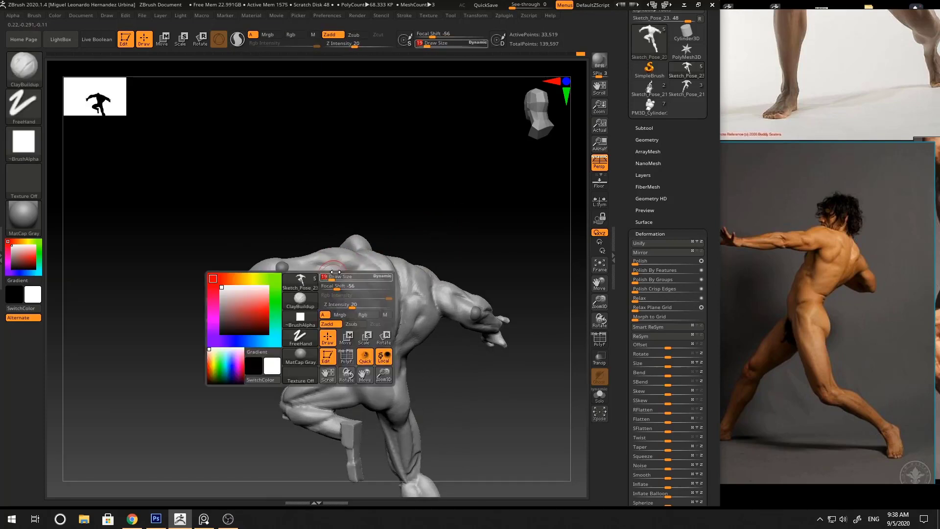
mouse_move(344, 240)
right_mouse_down()
mouse_move(347, 256)
mouse_move(324, 269)
right_mouse_up()
- Refine the left triceps near the elbow using the Standard brush at draw size 12
key("b")
key("s")
key("t")
key("space")
left_click_drag(319, 260, 316, 261)
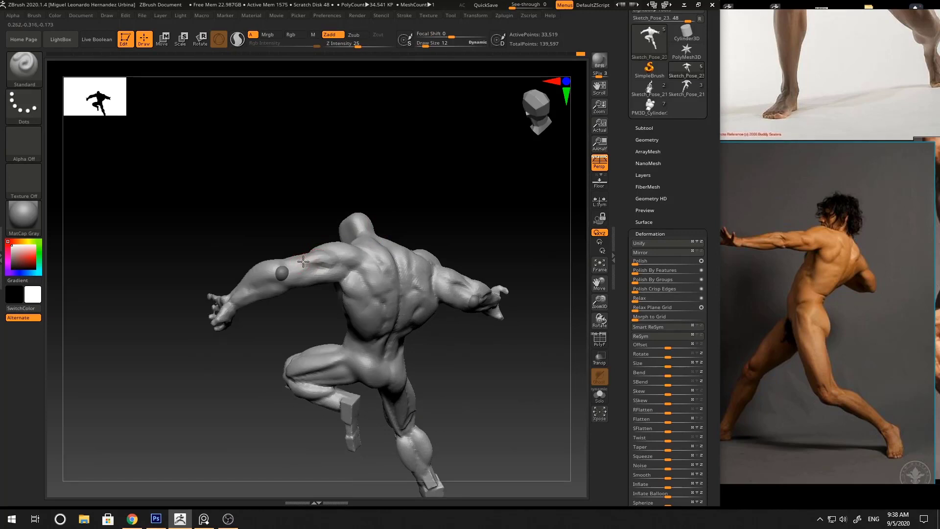
- Adjust the contour of the left elbow using the Move brush at draw size 15
mouse_move(391, 236)
right_mouse_down("alt")
mouse_move(451, 230)
mouse_move(427, 232)
right_mouse_up("alt")
key("b")
key("m")
key("v")
key("space")
left_click_drag(339, 255, 341, 256)
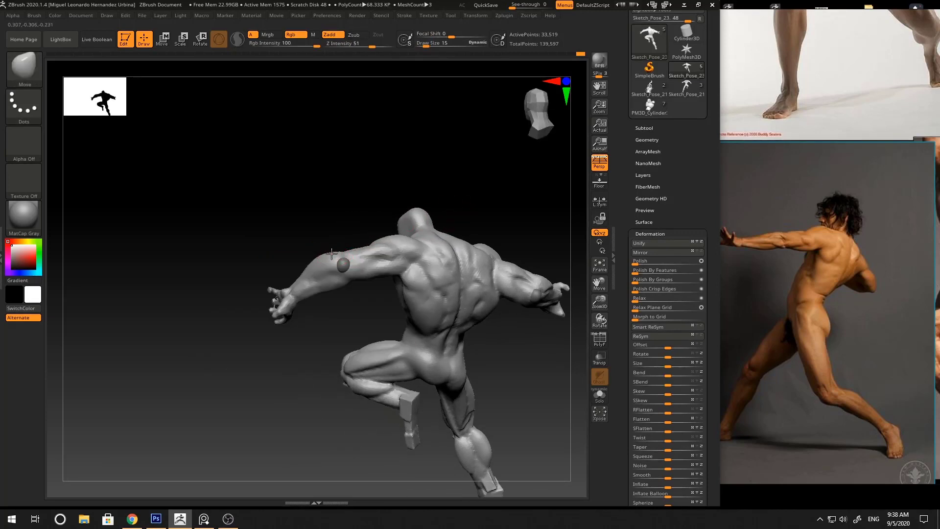
mouse_move(355, 230)
right_mouse_down()
mouse_move(465, 221)
mouse_move(363, 240)
right_mouse_up()
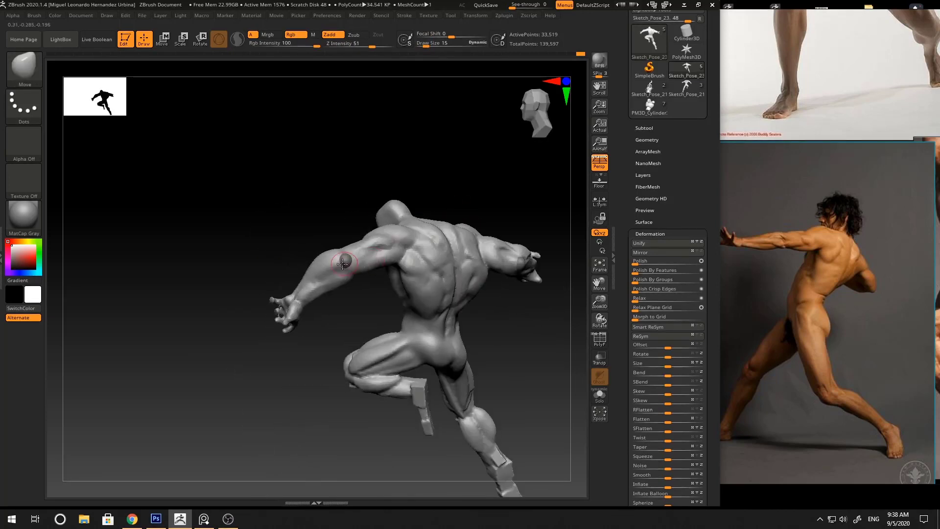
- Resize the brush and add volume around the left elbow with the Standard brush
key("space")
mouse_move(343, 257)
left_mouse_down()
mouse_move(353, 257)
mouse_move(338, 265)
left_mouse_up()
key("b")
key("s")
key("t")
key("space")
- Build up the left shoulder blade and rear shoulder muscles using ClayBuildup at draw size 21
key("b")
key("c")
key("b")
key("space")
mouse_move(348, 266)
right_mouse_down()
mouse_move(361, 261)
mouse_move(240, 228)
right_mouse_up()
mouse_move(443, 220)
right_mouse_down()
mouse_move(491, 210)
mouse_move(384, 283)
mouse_move(370, 245)
right_mouse_up()
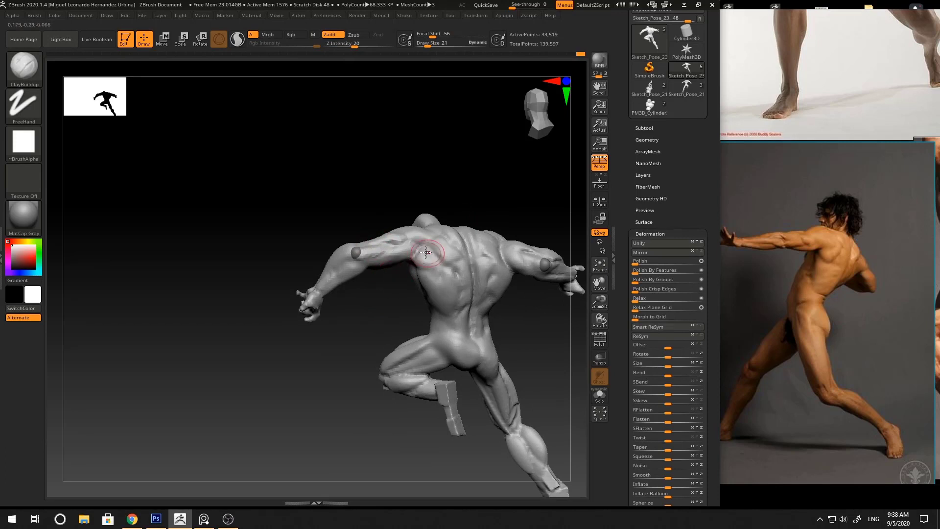
- Build up the back of the right shoulder and upper arm with ClayBuildup
right_click_drag(426, 252, 475, 258)
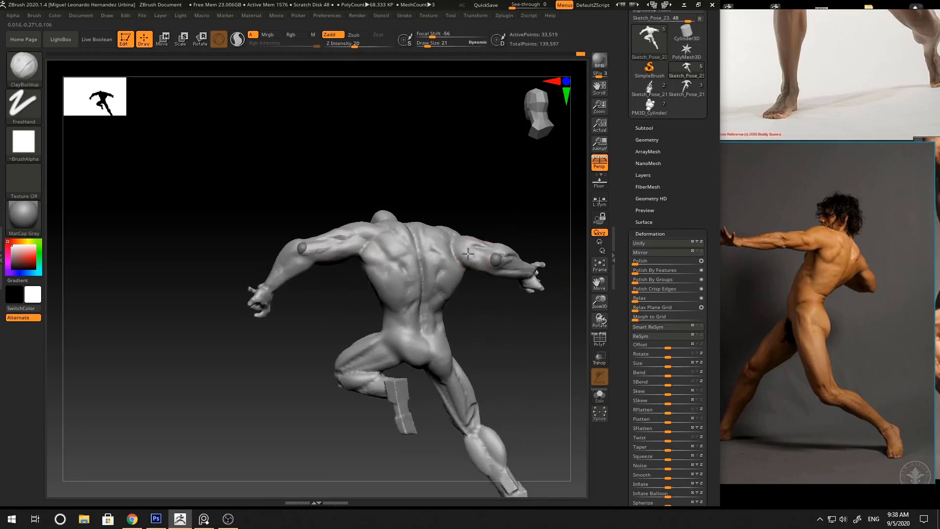
right_click_drag(472, 258, 516, 221)
right_click_drag(492, 283, 410, 294)
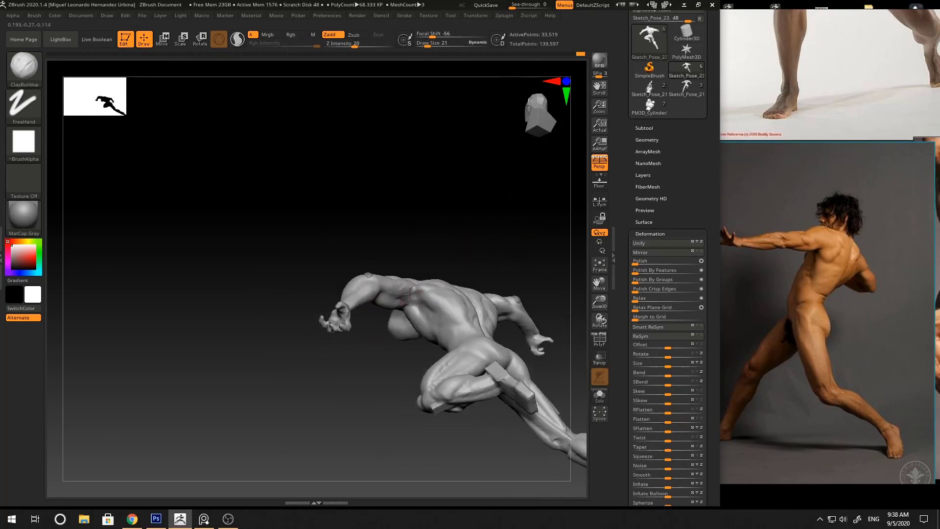
- Reshape the area under the left rear shoulder, near the armpit, with the Move brush
mouse_move(453, 259)
right_mouse_down()
mouse_move(531, 212)
mouse_move(413, 294)
mouse_move(484, 250)
mouse_move(463, 237)
right_mouse_up()
key("b")
key("m")
key("v")
mouse_move(425, 292)
right_mouse_down()
mouse_move(485, 250)
mouse_move(514, 256)
mouse_move(506, 235)
mouse_move(491, 231)
mouse_move(432, 240)
mouse_move(542, 218)
mouse_move(523, 230)
right_mouse_up()
- Add clay where the left triceps meets the rear shoulder using ClayBuildup at draw size 21
key("b")
key("c")
key("b")
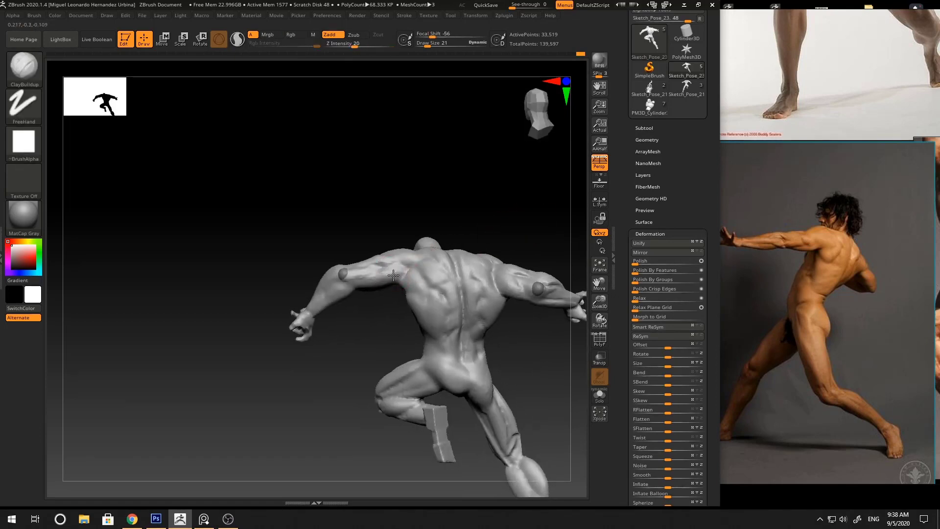
mouse_move(393, 275)
right_mouse_down()
mouse_move(386, 279)
mouse_move(475, 223)
mouse_move(374, 260)
right_mouse_up()
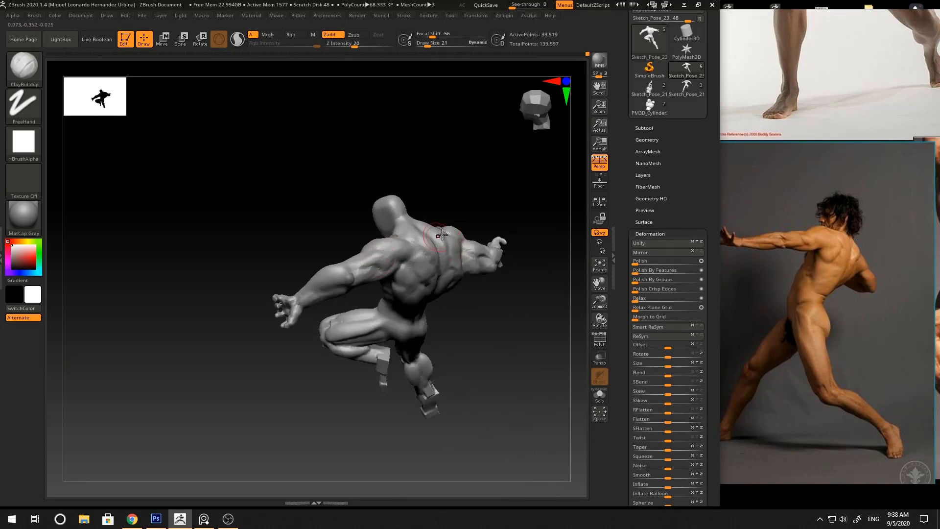
- Build up the left upper arm from the front with the ClayBuildup brush
mouse_move(441, 235)
right_mouse_down()
mouse_move(418, 199)
mouse_move(483, 208)
mouse_move(369, 265)
mouse_move(402, 238)
mouse_move(507, 245)
mouse_move(510, 265)
right_mouse_up()
key("b")
key("c")
key("b")
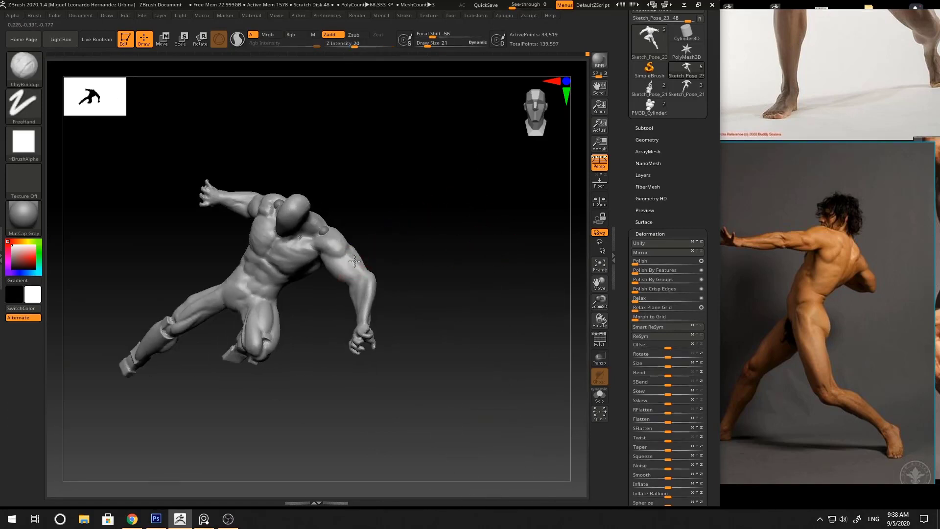
- Carve the muscle separations on the left arm with the DamStandard brush
mouse_move(388, 261)
right_mouse_down()
mouse_move(370, 258)
mouse_move(442, 258)
mouse_move(466, 237)
mouse_move(439, 214)
mouse_move(495, 220)
mouse_move(398, 292)
mouse_move(411, 298)
mouse_move(387, 326)
right_mouse_up()
key("b")
key("d")
key("s")
- Build up the left forearm muscles near the elbow using ClayBuildup at draw size 15
key("b")
key("c")
key("b")
right_click(377, 303)
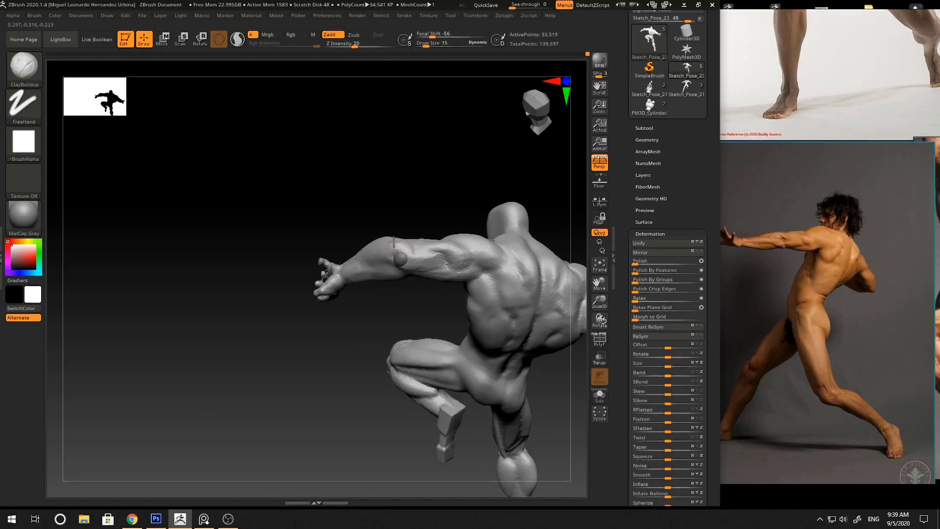
mouse_move(393, 241)
right_mouse_down()
mouse_move(430, 207)
mouse_move(391, 250)
mouse_move(460, 196)
right_mouse_up()
mouse_move(460, 196)
right_mouse_down()
mouse_move(512, 204)
mouse_move(480, 216)
mouse_move(382, 299)
right_mouse_up()
- Push the left forearm and elbow contour into shape with the Move brush
key("b")
key("m")
key("v")
right_click(370, 308)
left_click_drag(399, 257, 406, 256)
- Cut muscle lines around the left elbow and forearm using DamStandard at draw size 15
mouse_move(405, 247)
right_mouse_down()
mouse_move(391, 245)
mouse_move(462, 206)
mouse_move(493, 209)
mouse_move(396, 292)
mouse_move(425, 280)
right_mouse_up()
key("b")
key("d")
key("s")
right_click_drag(425, 279, 427, 250, "ctrl")
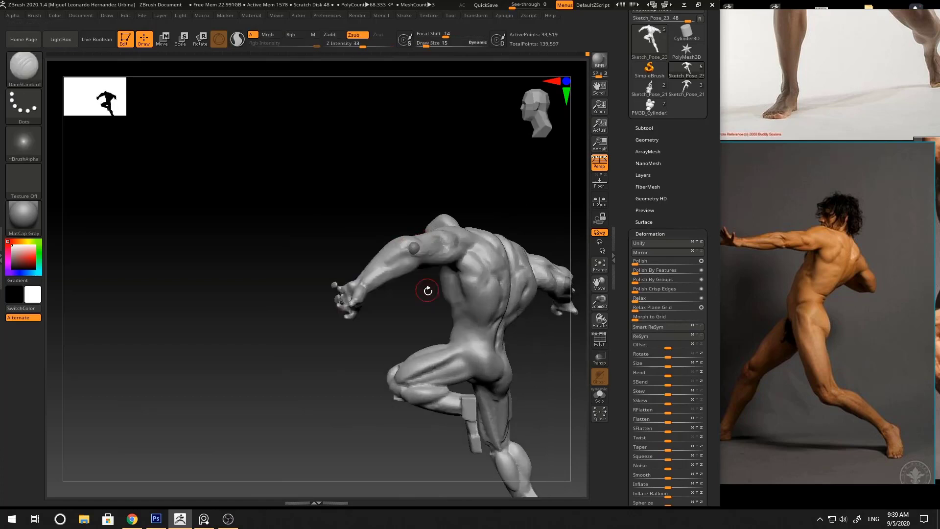
- Add mass to the underside of the left upper arm using ClayBuildup at draw size 26
mouse_move(428, 291)
right_mouse_down()
mouse_move(410, 274)
mouse_move(414, 241)
mouse_move(400, 245)
right_mouse_up()
key("b")
key("c")
key("b")
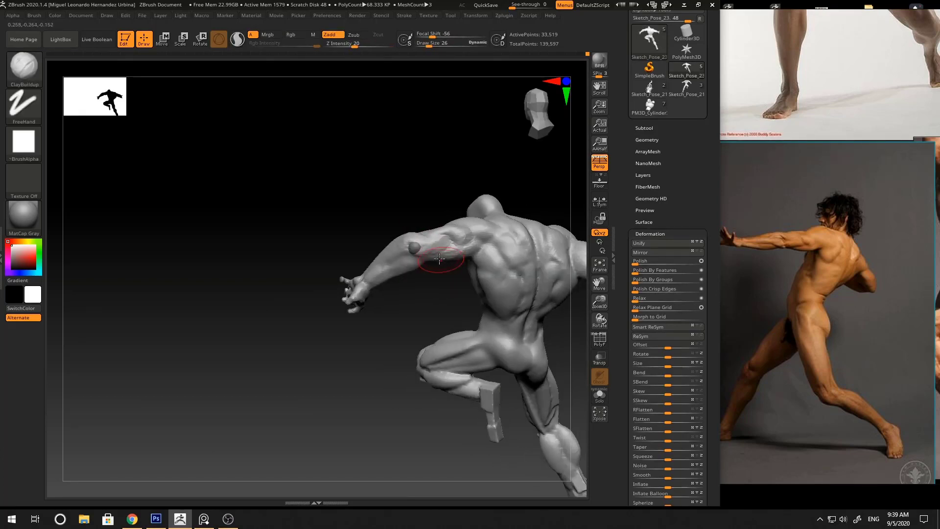
- Define the forearm muscle lines below the left elbow using DamStandard at draw size 26
key("b")
key("d")
key("s")
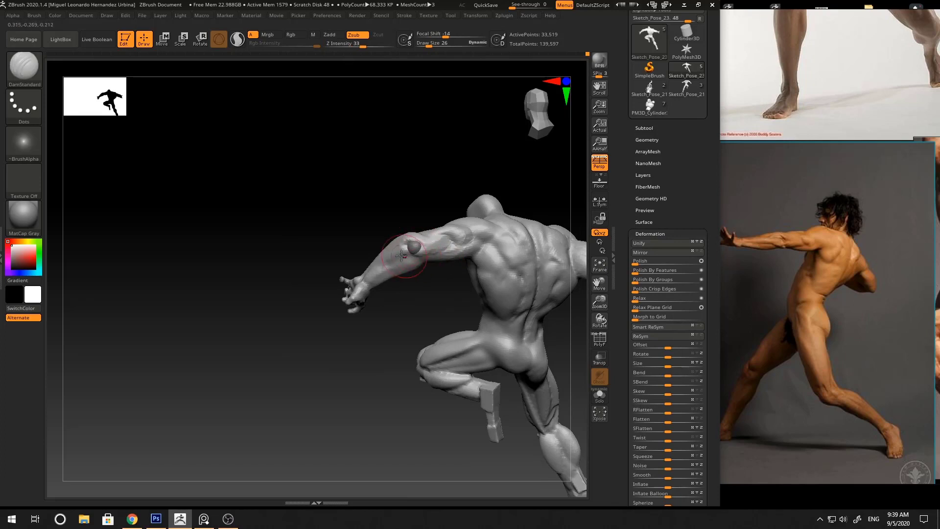
mouse_move(373, 273)
right_mouse_down()
mouse_move(416, 259)
mouse_move(438, 237)
mouse_move(372, 271)
right_mouse_up()
- Build up the muscle mass of the left forearm below the elbow using ClayBuildup at draw size 19
key("b")
key("c")
key("b")
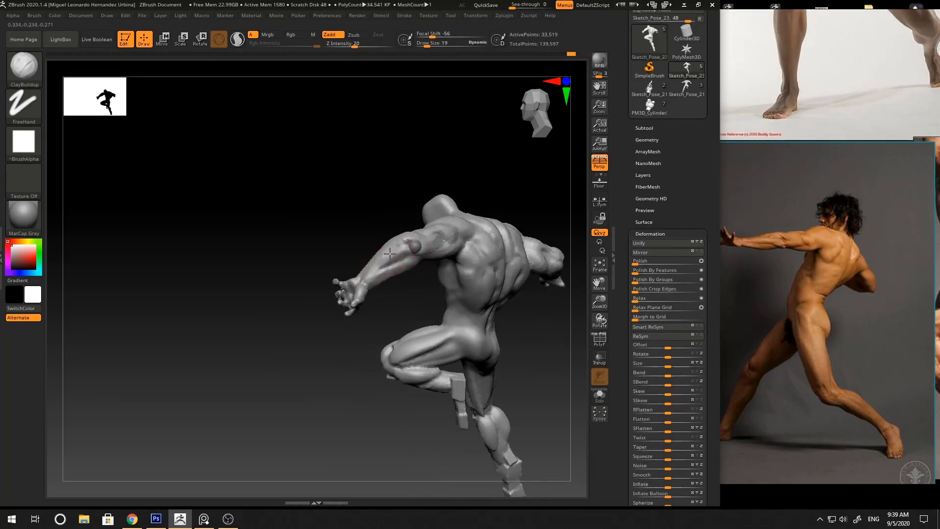
right_click_drag(445, 250, 410, 243)
right_click_drag(411, 278, 413, 269)
- Adjust the outer contour of the left forearm with the Move brush at draw size 19
key("b")
key("m")
key("v")
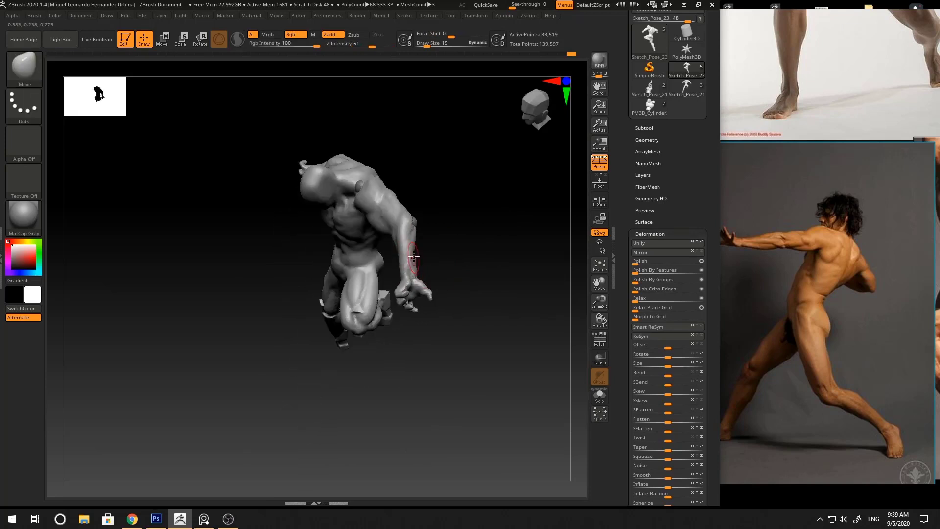
right_click_drag(457, 238, 407, 280)
- Add volume around the inner left elbow and upper forearm using ClayBuildup at draw size 21
key("b")
key("c")
key("b")
mouse_move(440, 234)
right_mouse_down()
mouse_move(447, 239)
mouse_move(458, 211)
mouse_move(480, 216)
right_mouse_up()
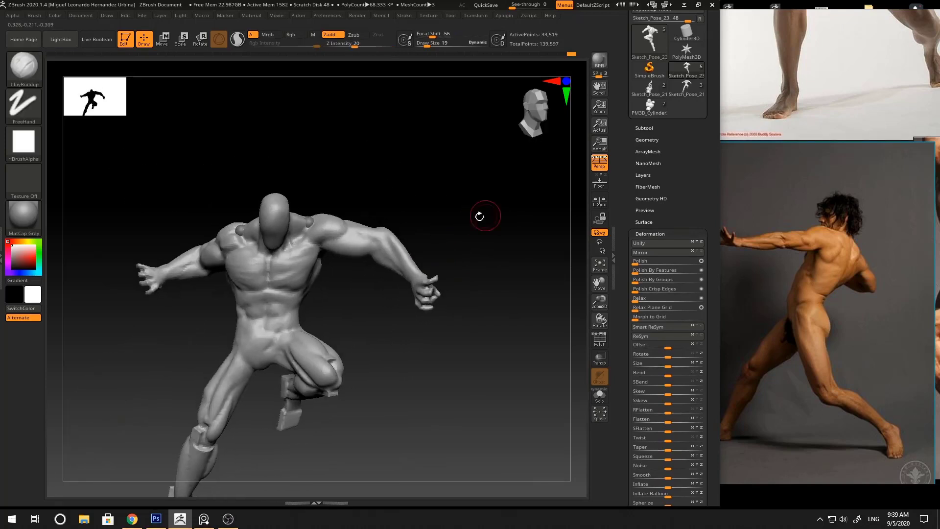
key("space")
left_click_drag(411, 240, 415, 240)
right_click_drag(415, 239, 386, 229)
key("space")
key("space")
left_click_drag(389, 239, 387, 239)
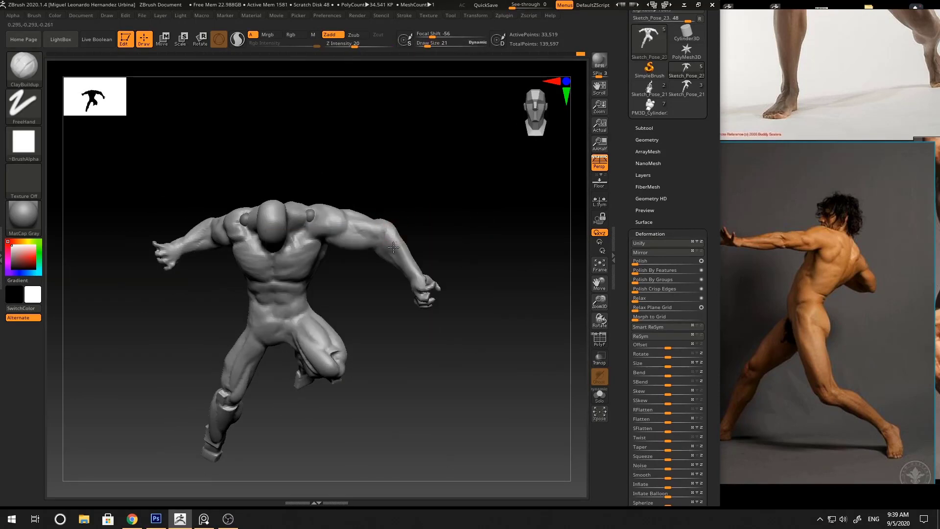
mouse_move(433, 236)
right_mouse_down()
mouse_move(397, 239)
mouse_move(472, 213)
mouse_move(414, 208)
right_mouse_up()
- Nudge the silhouette of the left arm into shape with the Move brush
key("b")
key("m")
key("v")
right_click_drag(415, 208, 444, 203)
- Build up the left deltoid and upper arm using ClayBuildup at draw sizes 17 and 26
key("b")
key("c")
key("b")
mouse_move(397, 227)
right_mouse_down()
mouse_move(430, 220)
mouse_move(425, 232)
right_mouse_up()
key("space")
left_click_drag(361, 248, 358, 248)
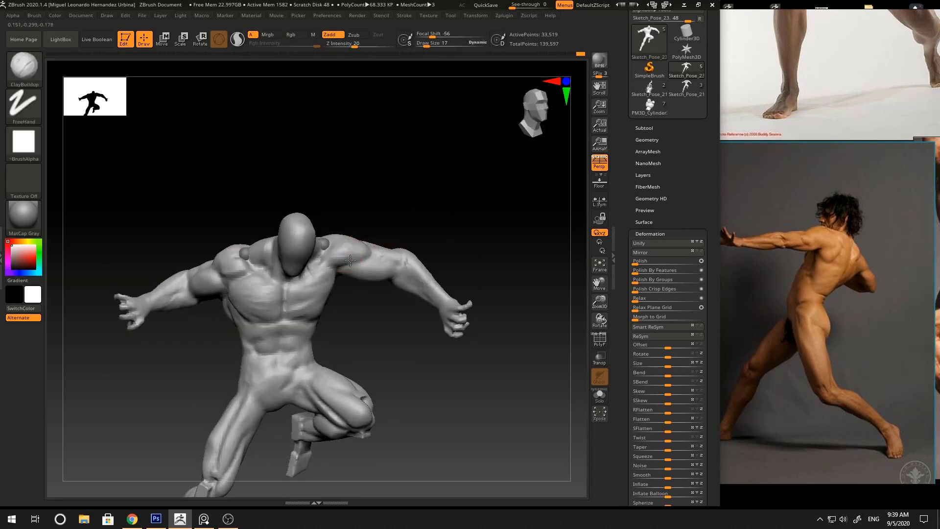
key("s")
left_click(330, 259)
left_click_drag(341, 259, 369, 254)
mouse_move(425, 230)
left_mouse_down("alt")
mouse_move(459, 197)
mouse_move(435, 289)
left_mouse_up("alt")
right_click_drag(434, 289, 426, 326, "ctrl")
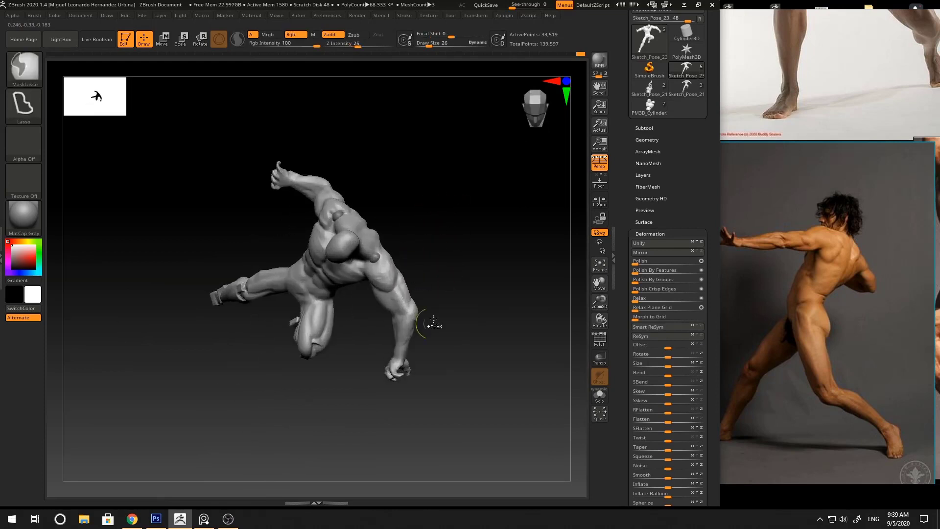
mouse_move(438, 274)
left_mouse_down()
mouse_move(466, 245)
mouse_move(426, 247)
left_mouse_up()
right_click_drag(426, 247, 392, 293, "ctrl")
- Carve the separation lines of the left deltoid using DamStandard at draw size 14
key("b")
key("d")
key("s")
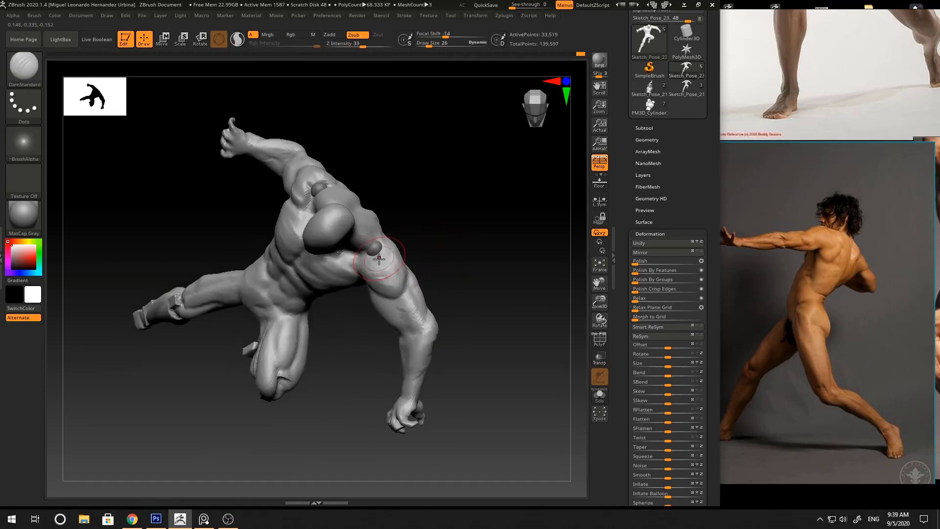
key("s")
left_click(382, 262)
mouse_move(360, 262)
left_mouse_down()
mouse_move(380, 256)
mouse_move(382, 244)
left_mouse_up()
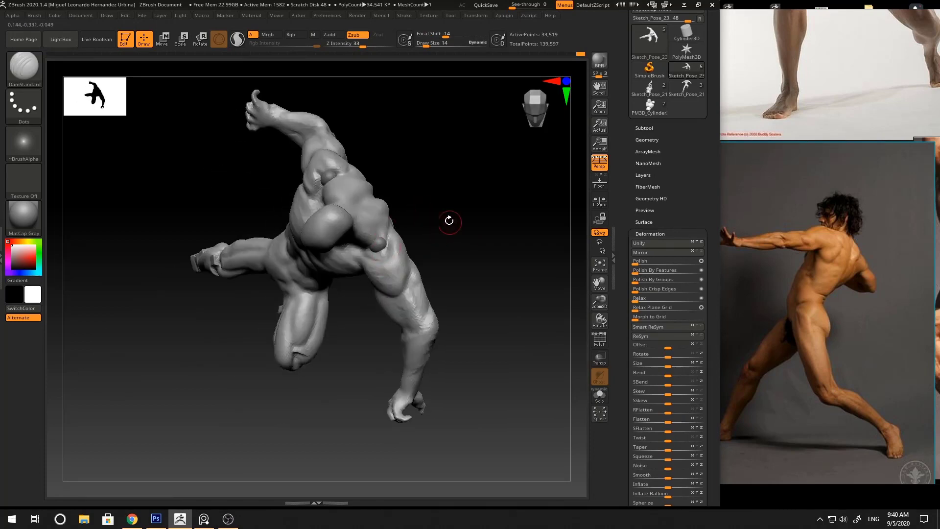
left_click_drag(449, 220, 453, 194)
left_click_drag(393, 247, 361, 251)
- Add mass to the top of the left shoulder using ClayBuildup at draw size 26
right_click_drag(436, 287, 459, 245, "ctrl")
mouse_move(460, 244)
left_mouse_down()
mouse_move(468, 220)
mouse_move(454, 197)
mouse_move(476, 210)
mouse_move(472, 263)
mouse_move(385, 249)
mouse_move(361, 261)
left_mouse_up()
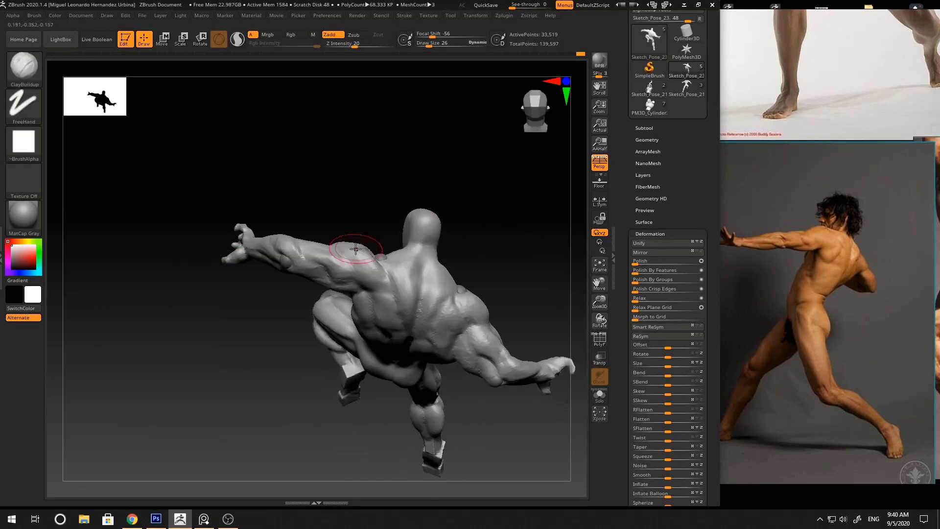
mouse_move(452, 256)
right_mouse_down("ctrl")
mouse_move(474, 245)
mouse_move(480, 225)
mouse_move(381, 262)
mouse_move(470, 216)
right_mouse_up("ctrl")
- Reshape the left shoulder and its transition to the collarbone with the Move brush at draw size 26
key("b")
key("m")
key("v")
mouse_move(470, 216)
right_mouse_down()
mouse_move(507, 228)
mouse_move(465, 237)
right_mouse_up()
right_click_drag(465, 237, 384, 271, "ctrl")
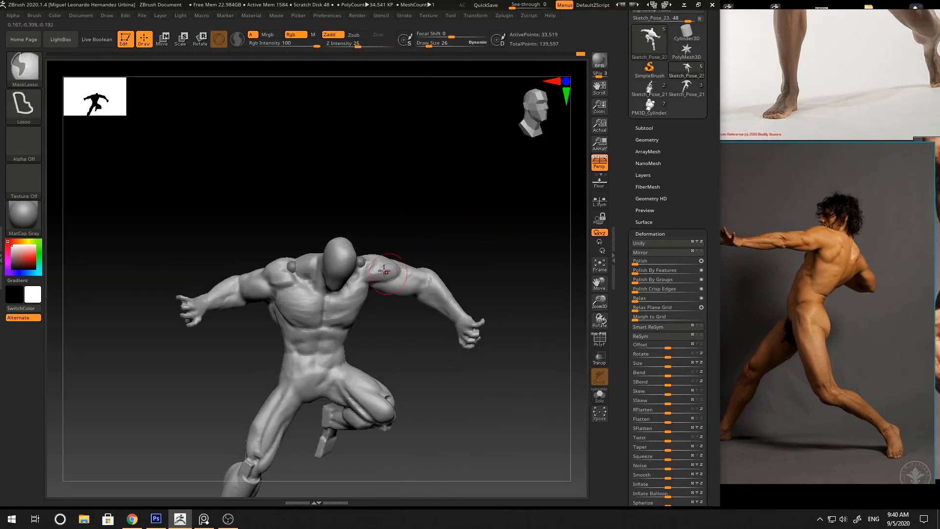
right_click_drag(425, 244, 372, 266)
left_click_drag(375, 268, 364, 273)
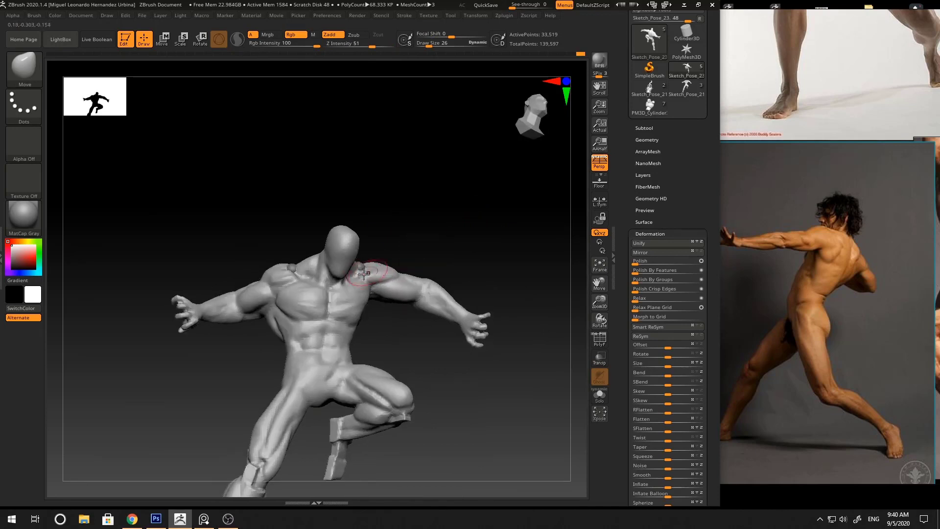
mouse_move(427, 238)
left_mouse_down()
mouse_move(378, 263)
mouse_move(399, 220)
mouse_move(360, 267)
left_mouse_up()
mouse_move(379, 236)
left_mouse_down()
mouse_move(362, 270)
mouse_move(325, 256)
mouse_move(358, 260)
left_mouse_up()
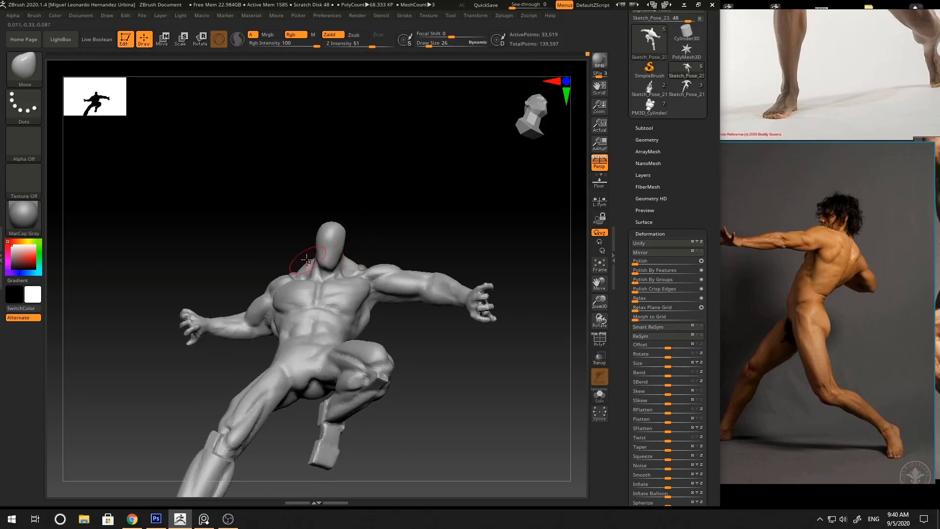
- Adjust the trapezius slope between the neck and right shoulder with the Move brush at draw size 23
mouse_move(380, 230)
left_mouse_down()
mouse_move(400, 235)
mouse_move(387, 240)
mouse_move(363, 212)
left_mouse_up()
key("space")
left_click_drag(300, 266, 297, 266)
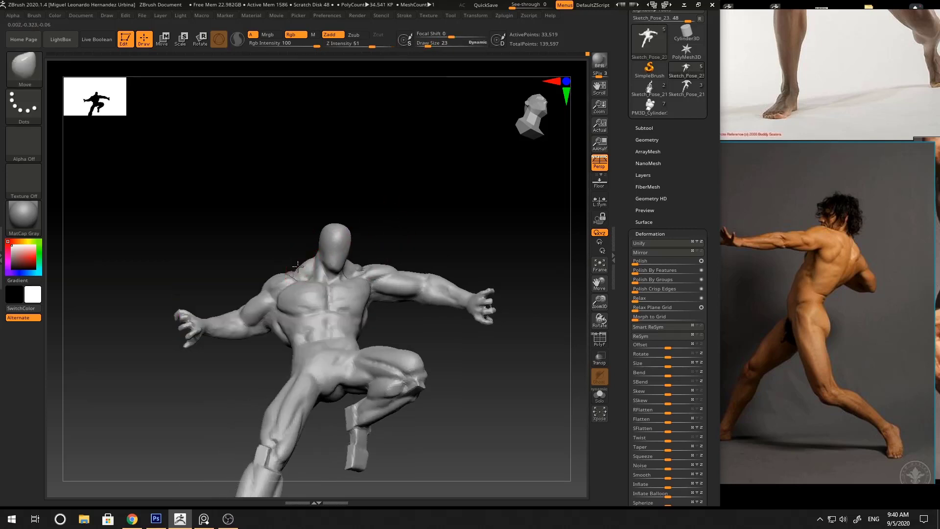
mouse_move(417, 230)
left_mouse_down("alt")
mouse_move(457, 258)
mouse_move(441, 228)
mouse_move(420, 227)
left_mouse_up("alt")
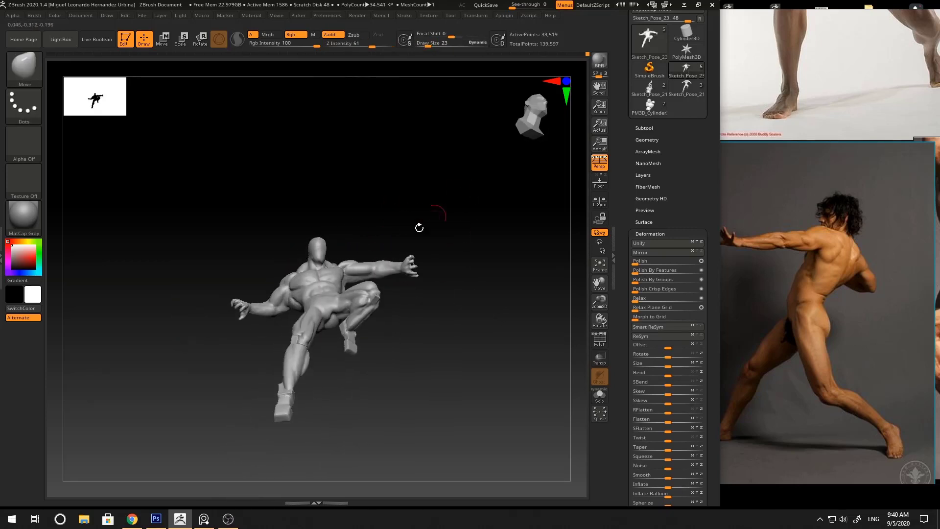
- Shift the larger chest and shoulder forms with the Move brush at draw size 65
key("space")
mouse_move(371, 259)
right_mouse_down()
mouse_move(363, 215)
mouse_move(371, 227)
mouse_move(390, 221)
right_mouse_up()
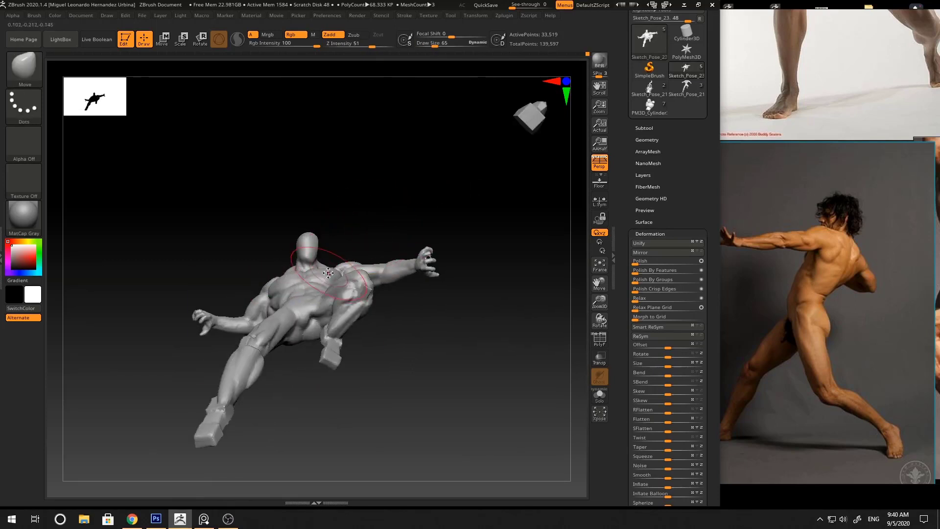
key("space")
left_click_drag(318, 273, 319, 273)
mouse_move(319, 273)
right_mouse_down()
mouse_move(465, 275)
mouse_move(460, 323)
mouse_move(453, 273)
mouse_move(477, 267)
mouse_move(383, 274)
mouse_move(405, 279)
mouse_move(360, 287)
mouse_move(370, 304)
mouse_move(430, 235)
mouse_move(472, 239)
mouse_move(451, 241)
mouse_move(488, 263)
mouse_move(509, 262)
right_mouse_up()
- Build up the ribcage and side muscles beneath the left arm using ClayBuildup at draw size 19
key("b")
key("d")
key("s")
key("b")
key("c")
key("b")
key("space")
left_click_drag(365, 312, 360, 312)
right_click_drag(435, 225, 519, 215, "ctrl")
right_click_drag(387, 269, 392, 277)
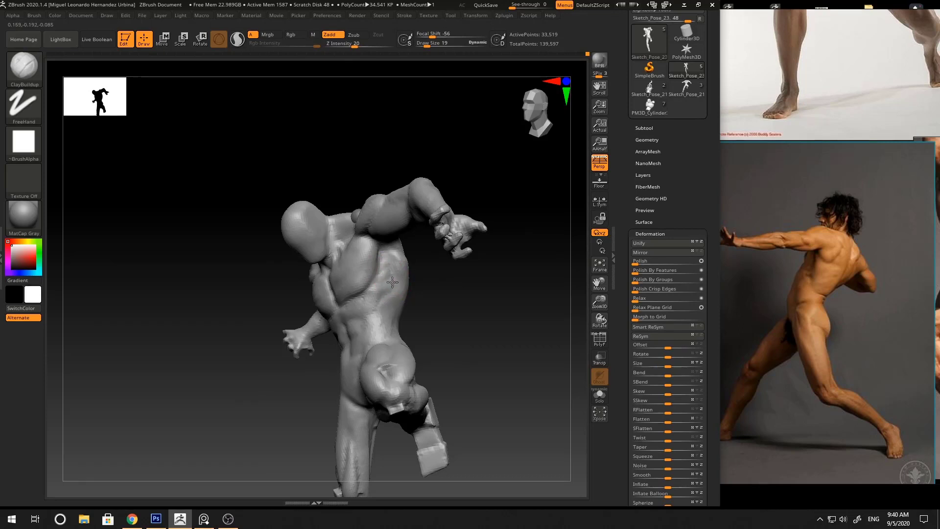
- Build up the lower back muscles on both sides of the spine above the pelvis with ClayBuildup
mouse_move(387, 307)
right_mouse_down()
mouse_move(395, 300)
mouse_move(391, 335)
mouse_move(491, 317)
mouse_move(487, 243)
mouse_move(351, 298)
mouse_move(368, 303)
right_mouse_up()
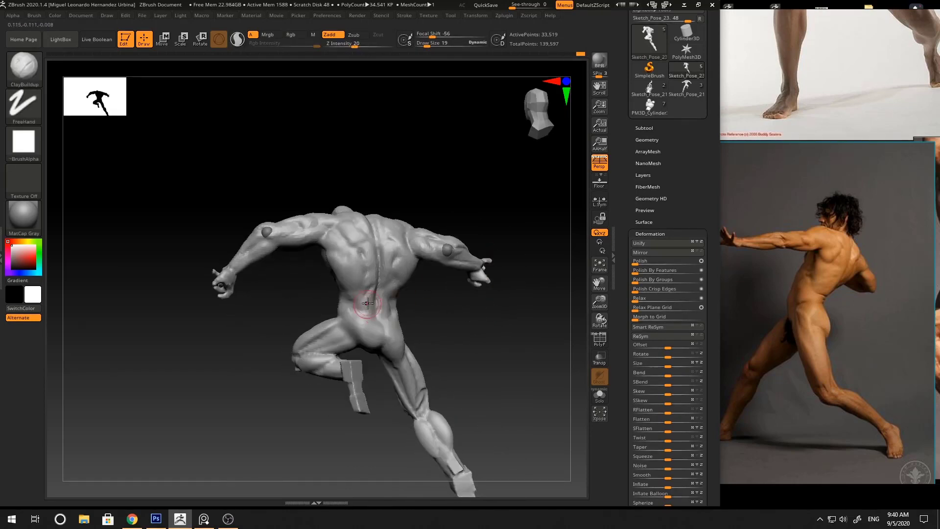
right_click_drag(429, 322, 368, 318)
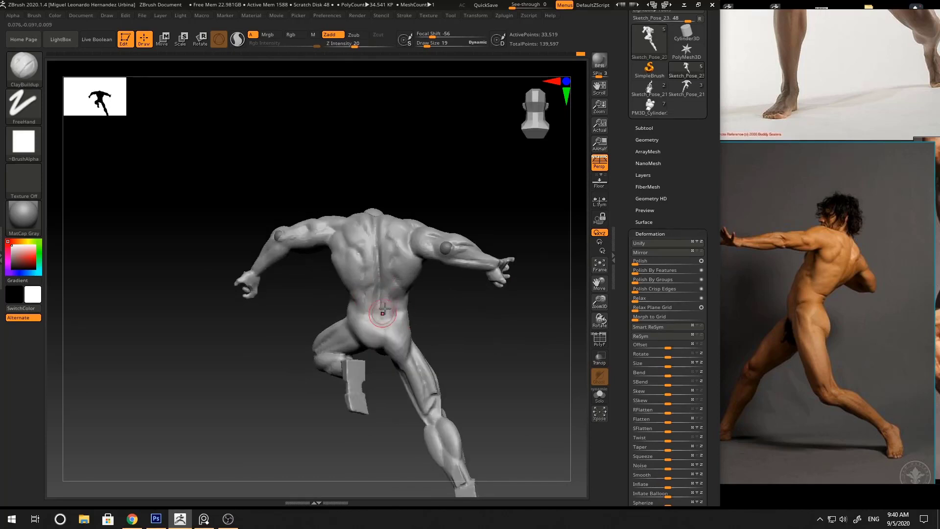
left_click_drag(385, 295, 383, 315)
right_click_drag(426, 308, 483, 305)
mouse_move(482, 304)
right_mouse_down("ctrl")
mouse_move(497, 262)
mouse_move(497, 302)
mouse_move(495, 288)
right_mouse_up("ctrl")
mouse_move(495, 289)
right_mouse_down("ctrl")
mouse_move(493, 274)
mouse_move(386, 296)
mouse_move(395, 304)
mouse_move(451, 300)
mouse_move(416, 307)
right_mouse_up("ctrl")
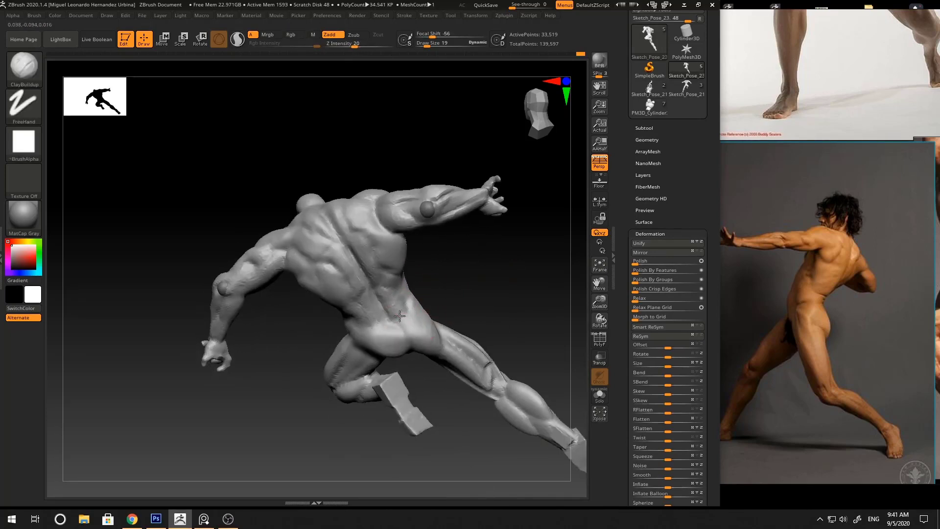
left_click_drag(390, 308, 410, 324)
- Add volume to the back of the left upper arm using ClayBuildup at draw size 19
mouse_move(410, 325)
right_mouse_down()
mouse_move(421, 316)
mouse_move(381, 316)
mouse_move(322, 260)
mouse_move(457, 212)
mouse_move(395, 243)
mouse_move(422, 225)
mouse_move(418, 237)
right_mouse_up()
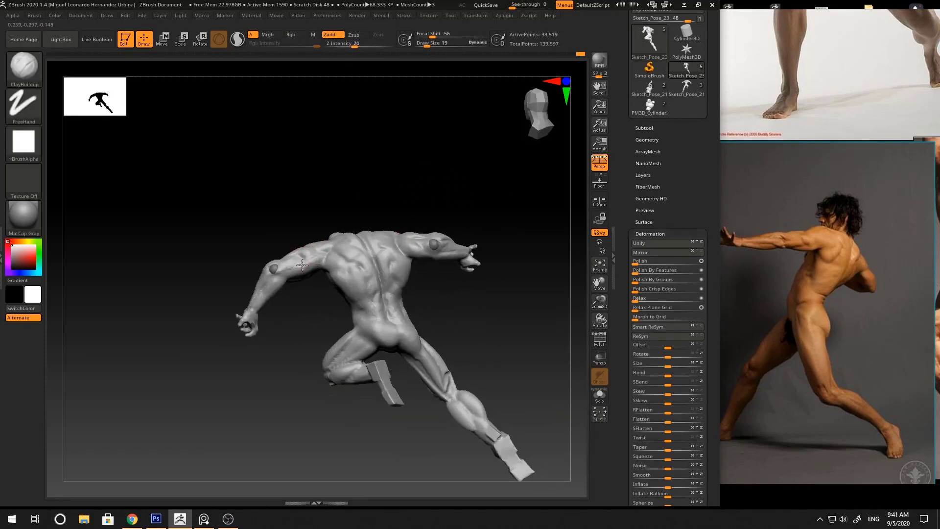
mouse_move(304, 306)
right_mouse_down()
mouse_move(300, 274)
mouse_move(289, 266)
mouse_move(398, 191)
mouse_move(371, 228)
right_mouse_up()
mouse_move(325, 261)
right_mouse_down()
mouse_move(405, 225)
mouse_move(401, 208)
mouse_move(297, 284)
mouse_move(322, 274)
mouse_move(336, 292)
mouse_move(315, 272)
right_mouse_up()
- Refine the left arm and shoulder contour from behind with the Move brush at draw size 19
key("b")
key("m")
key("v")
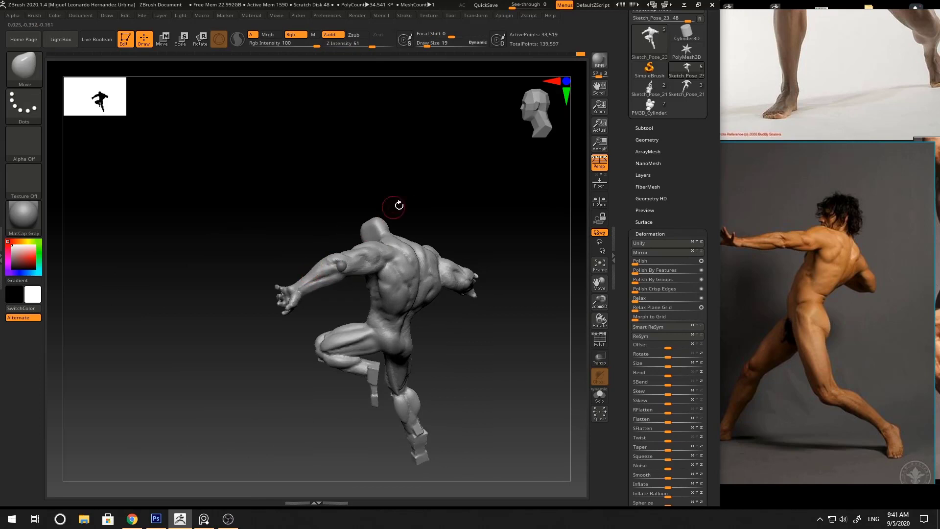
mouse_move(399, 205)
right_mouse_down()
mouse_move(447, 204)
mouse_move(449, 220)
mouse_move(382, 269)
mouse_move(346, 267)
mouse_move(387, 229)
right_mouse_up()
mouse_move(342, 262)
right_mouse_down()
mouse_move(346, 222)
mouse_move(483, 226)
mouse_move(413, 235)
mouse_move(400, 259)
mouse_move(396, 230)
mouse_move(462, 219)
mouse_move(404, 212)
mouse_move(436, 220)
mouse_move(422, 198)
mouse_move(448, 199)
mouse_move(426, 178)
mouse_move(422, 245)
right_mouse_up()
- Refine the left shoulder forms with the Standard brush and define their creases using DamStandard at draw size 21
key("b")
key("s")
key("t")
key("s")
left_click(387, 204)
mouse_move(441, 230)
right_mouse_down()
mouse_move(497, 206)
mouse_move(432, 266)
mouse_move(405, 266)
mouse_move(433, 212)
right_mouse_up()
key("b")
key("d")
key("s")
mouse_move(433, 212)
right_mouse_down("ctrl")
mouse_move(465, 185)
mouse_move(439, 155)
mouse_move(470, 199)
mouse_move(439, 203)
mouse_move(354, 242)
right_mouse_up("ctrl")
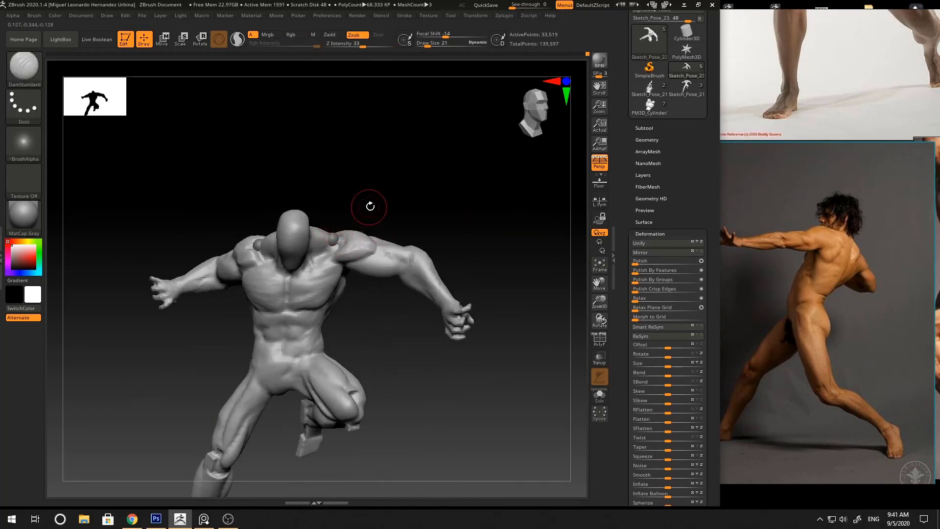
- Adjust the shoulder contours with the Move brush at draw size 21 and sharpen their lines with DamStandard
key("b")
key("m")
key("v")
right_click_drag(383, 201, 367, 238)
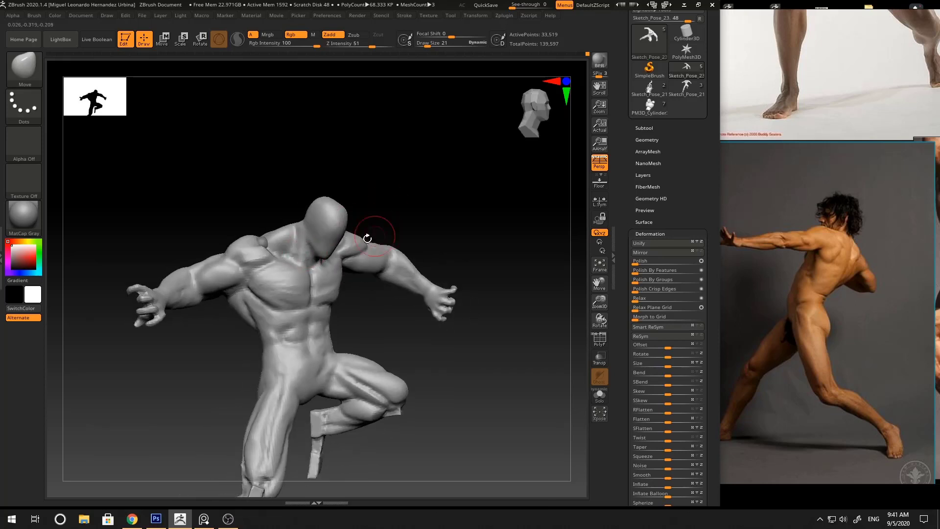
key("b")
key("d")
key("s")
- Push the waist and hip silhouette into shape with the Move brush at draw size 48
key("b")
key("m")
key("v")
mouse_move(296, 255)
right_mouse_down()
mouse_move(300, 242)
mouse_move(338, 230)
mouse_move(289, 210)
mouse_move(462, 178)
mouse_move(335, 248)
right_mouse_up()
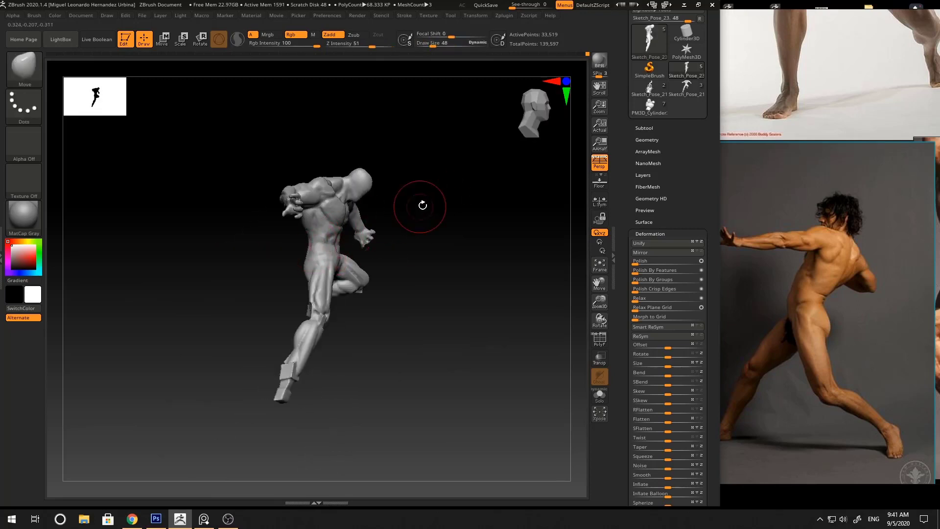
right_click_drag(422, 205, 452, 192)
- Mask the figure around the midsection and adjust the unmasked torso's placement and rotation with the transform gizmo
mouse_move(308, 243)
right_mouse_down()
mouse_move(372, 252)
mouse_move(403, 201)
mouse_move(489, 191)
mouse_move(479, 191)
mouse_move(482, 205)
right_mouse_up()
mouse_move(370, 236)
right_mouse_down("ctrl")
mouse_move(405, 260)
mouse_move(504, 214)
mouse_move(354, 257)
right_mouse_up("ctrl")
mouse_move(481, 205)
right_mouse_down()
mouse_move(491, 186)
mouse_move(460, 186)
right_mouse_up()
left_click(494, 188, "ctrl")
key("w")
mouse_move(435, 180)
left_mouse_down("alt")
mouse_move(384, 218)
mouse_move(377, 253)
left_mouse_up("alt")
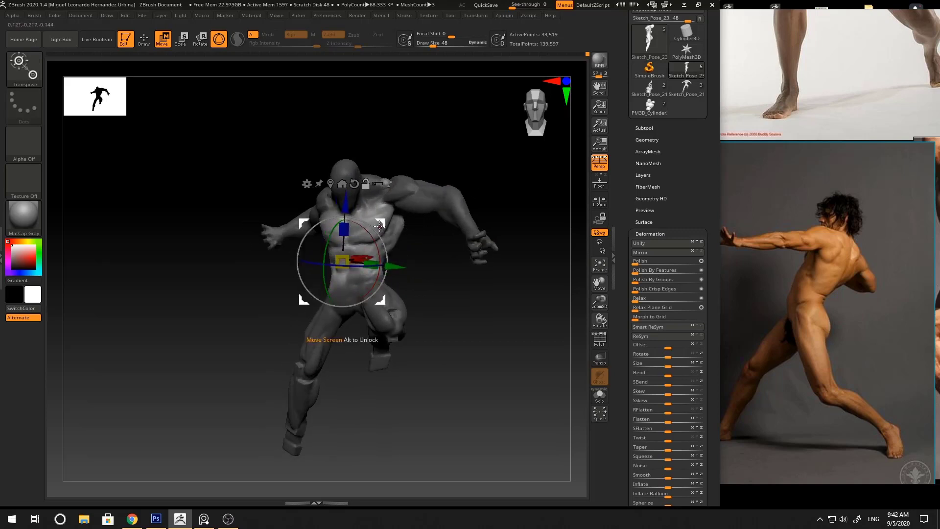
mouse_move(400, 251)
right_mouse_down()
mouse_move(430, 225)
mouse_move(498, 201)
mouse_move(483, 212)
mouse_move(483, 238)
mouse_move(470, 215)
mouse_move(426, 250)
right_mouse_up()
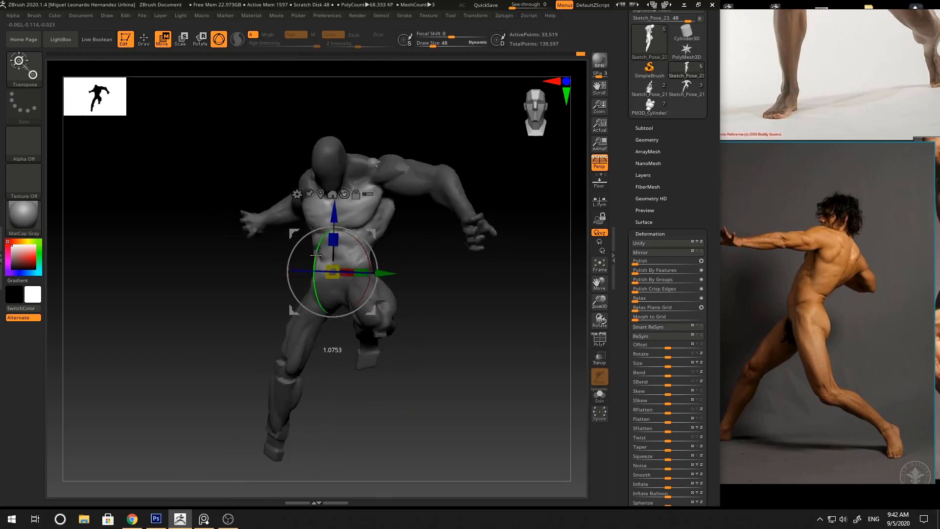
mouse_move(316, 254)
right_mouse_down()
mouse_move(404, 237)
mouse_move(373, 258)
right_mouse_up()
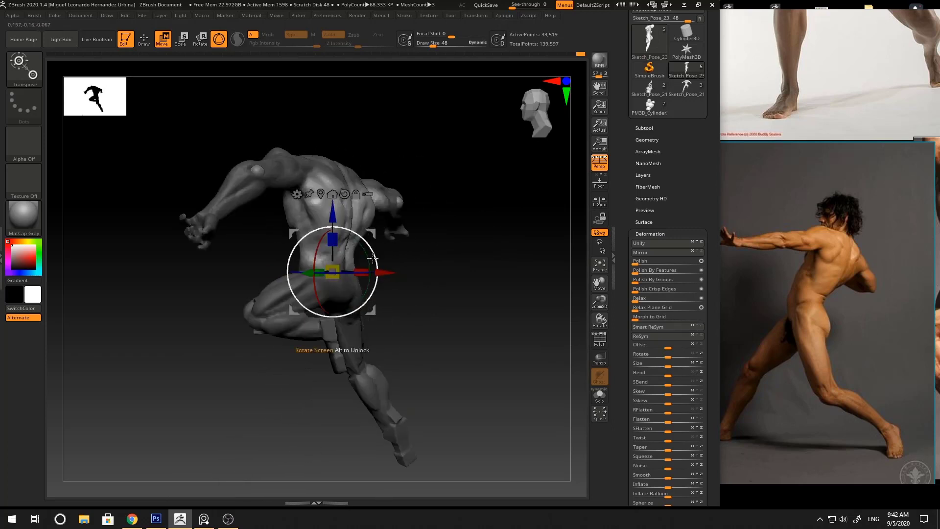
mouse_move(451, 225)
right_mouse_down()
mouse_move(502, 206)
mouse_move(456, 210)
mouse_move(479, 222)
right_mouse_up()
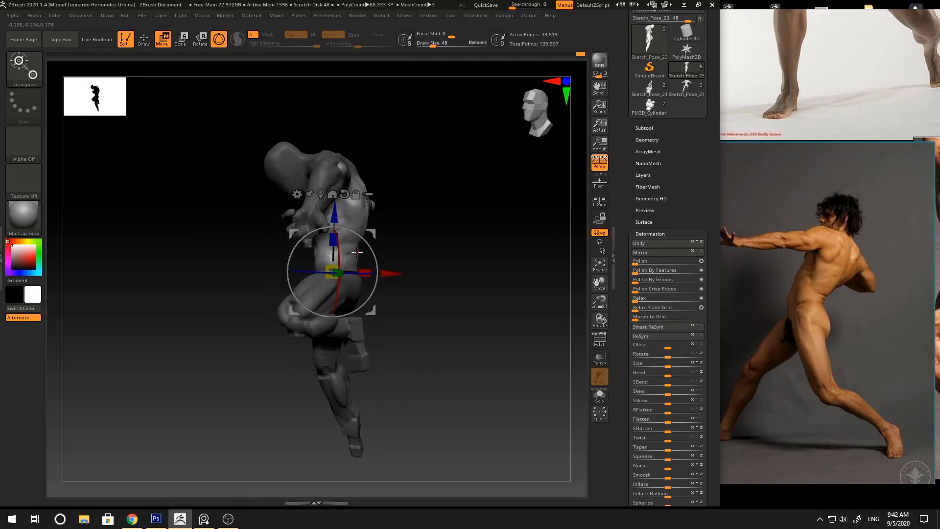
- Reshape the unmasked midsection in side view with the Move brush, starting at draw size 119
key("q")
key("space")
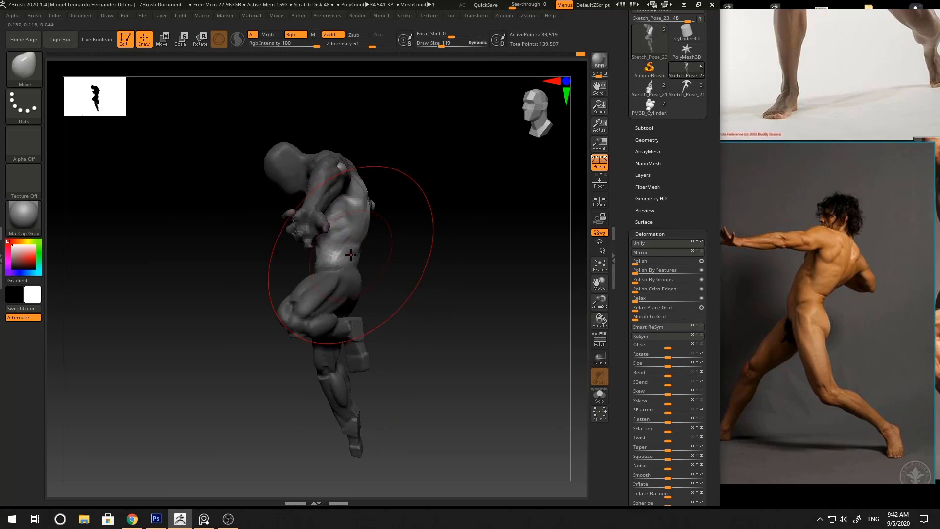
right_click_drag(415, 235, 489, 269)
key("space")
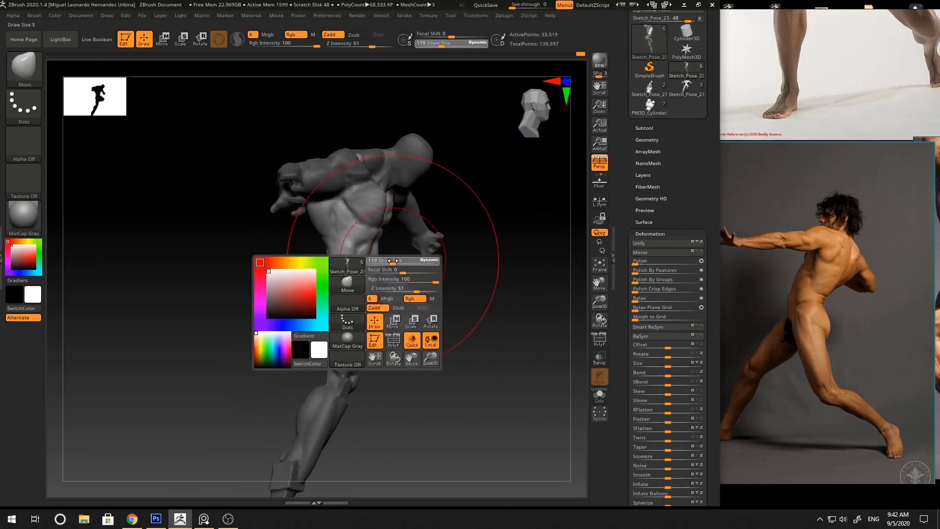
left_click_drag(403, 267, 396, 267)
mouse_move(470, 254)
right_mouse_down()
mouse_move(435, 237)
mouse_move(457, 250)
mouse_move(516, 226)
mouse_move(495, 183)
mouse_move(499, 206)
mouse_move(484, 227)
mouse_move(373, 253)
mouse_move(474, 286)
mouse_move(487, 235)
mouse_move(318, 285)
right_mouse_up()
- Adjust the lower abdomen and left hip contour with the Move brush at draw size 54
key("e")
key("q")
key("w")
key("q")
key("b")
key("m")
key("v")
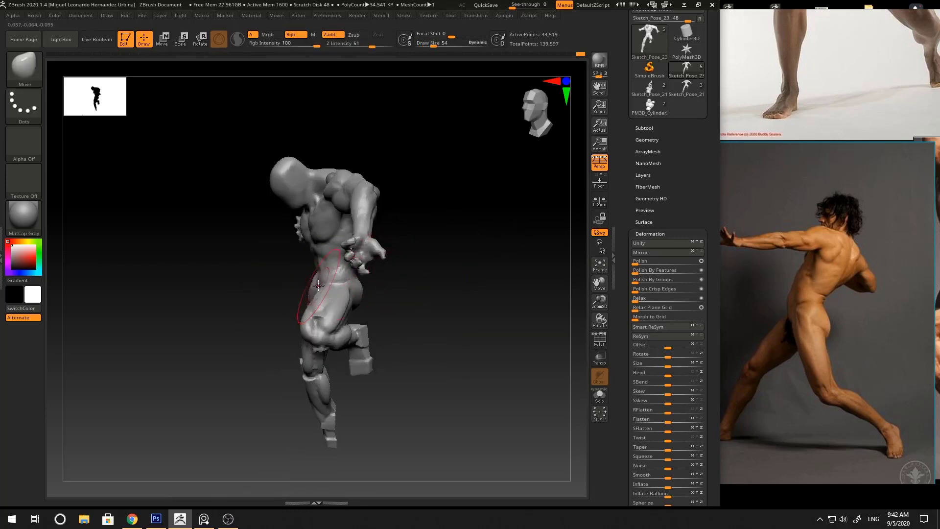
- Flatten the surface around the lower abdomen and hip with the Flatten brush at draw size 54
key("b")
key("f")
key("l")
mouse_move(446, 237)
right_mouse_down()
mouse_move(302, 292)
mouse_move(451, 269)
mouse_move(352, 299)
right_mouse_up()
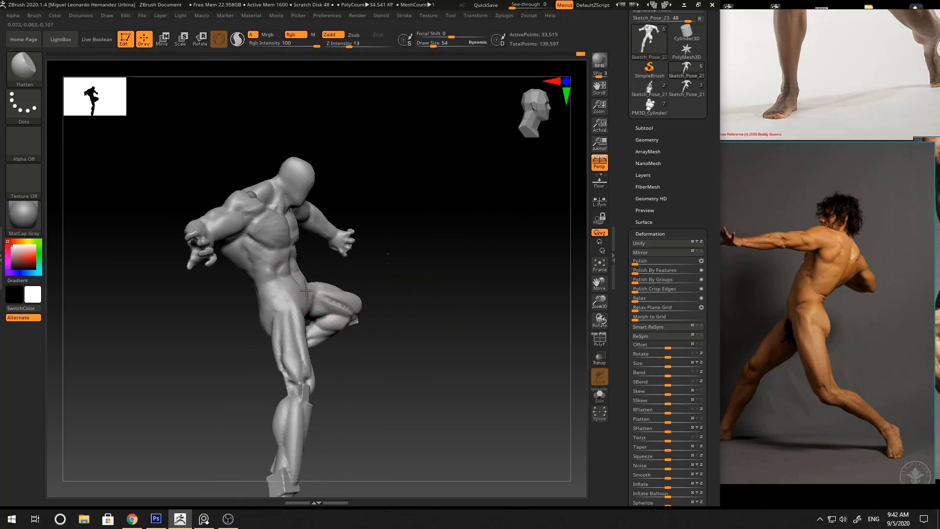
- Refine the groin and front hip transition with the Move brush, starting at draw size 21
key("b")
key("m")
key("v")
key("space")
mouse_move(401, 260)
right_mouse_down()
mouse_move(315, 291)
mouse_move(309, 279)
mouse_move(305, 294)
right_mouse_up()
key("space")
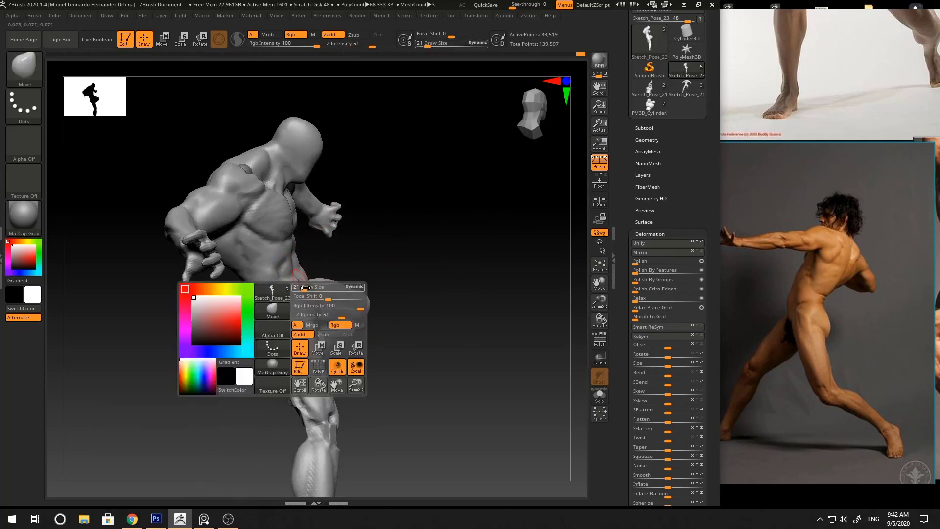
right_click_drag(383, 251, 358, 260)
right_click_drag(358, 260, 370, 229, "ctrl")
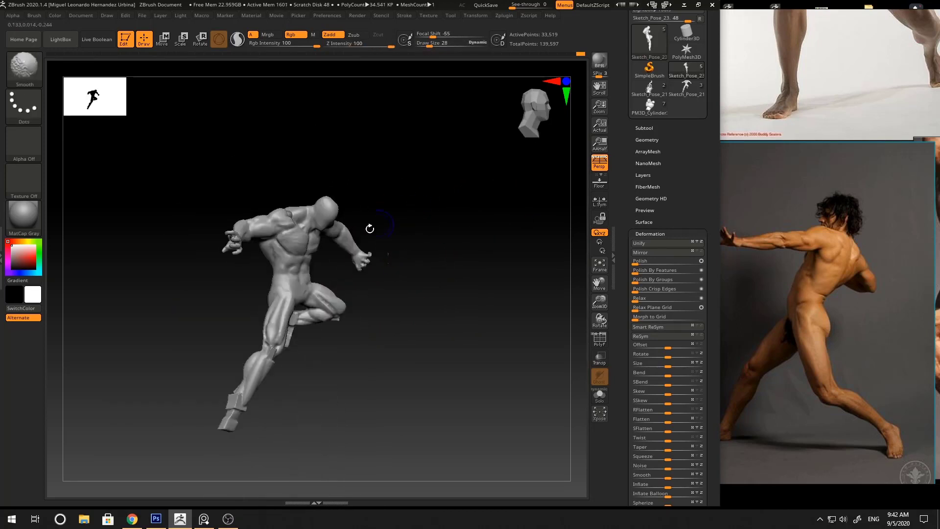
- Refine the waist and flank contour with the Move brush at draw size 33
key("space")
left_click_drag(321, 269, 326, 269)
mouse_move(239, 274)
right_mouse_down()
mouse_move(294, 265)
mouse_move(359, 230)
mouse_move(411, 219)
mouse_move(409, 205)
mouse_move(470, 205)
mouse_move(480, 195)
right_mouse_up()
key("space")
key("b")
key("s")
key("t")
key("b")
key("m")
key("v")
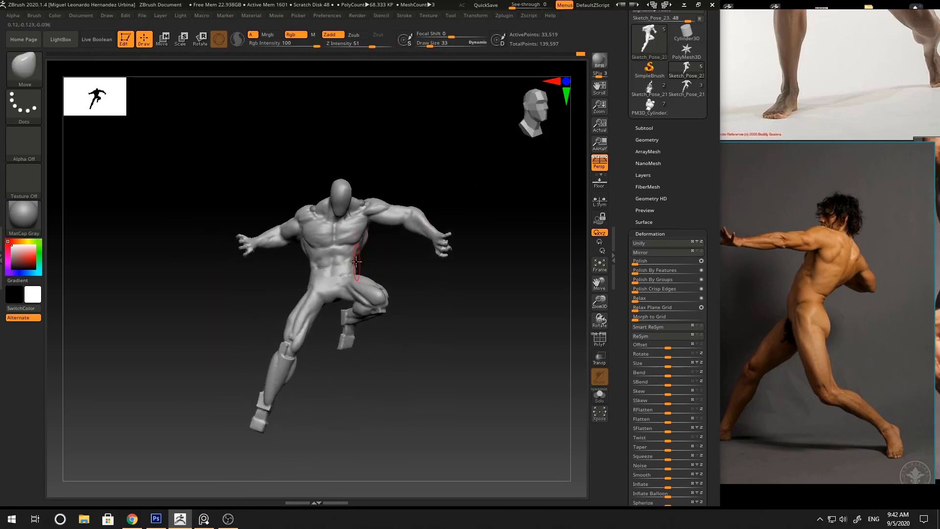
- Build up the right arm and shoulder forms with the ClayBuildup brush at draw size 28
mouse_move(407, 255)
right_mouse_down("ctrl")
mouse_move(470, 202)
mouse_move(430, 215)
right_mouse_up("ctrl")
right_click_drag(430, 215, 425, 270, "ctrl")
right_click_drag(417, 188, 288, 220)
key("b")
key("c")
key("b")
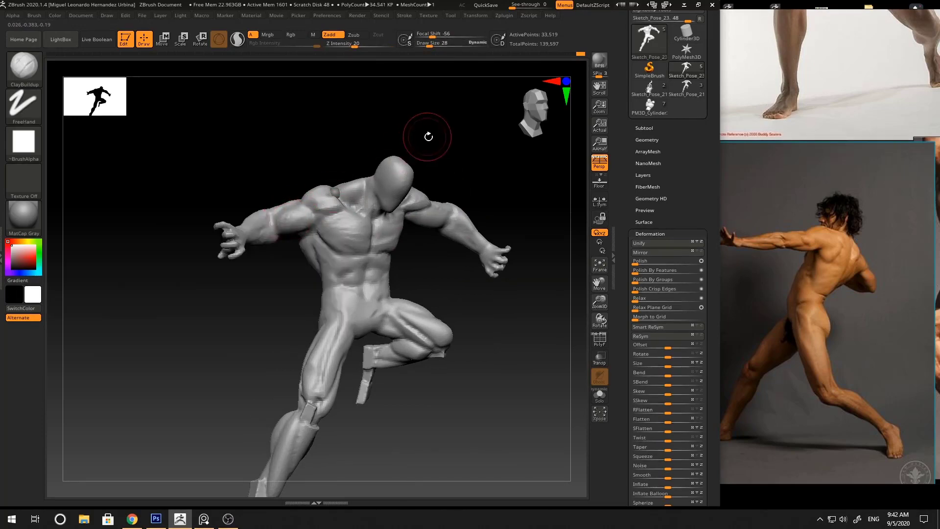
- Adjust the contours of the arm and upper torso with the Move brush
mouse_move(428, 136)
right_mouse_down()
mouse_move(460, 201)
mouse_move(422, 249)
mouse_move(348, 225)
mouse_move(423, 228)
mouse_move(307, 253)
mouse_move(435, 176)
mouse_move(301, 215)
mouse_move(304, 230)
mouse_move(303, 181)
mouse_move(333, 239)
mouse_move(436, 199)
right_mouse_up()
key("b")
key("m")
key("v")
key("space")
- Refine the upper torso surface with the Flatten and Standard brushes
key("b")
key("f")
key("l")
key("b")
key("s")
key("t")
- Build up the back of the right upper arm with the ClayBuildup brush at draw size 23
right_click_drag(465, 192, 425, 197, "ctrl")
mouse_move(425, 197)
right_mouse_down()
mouse_move(389, 207)
mouse_move(472, 185)
mouse_move(356, 227)
mouse_move(363, 200)
mouse_move(455, 233)
mouse_move(444, 178)
mouse_move(422, 185)
right_mouse_up()
key("b")
key("c")
key("b")
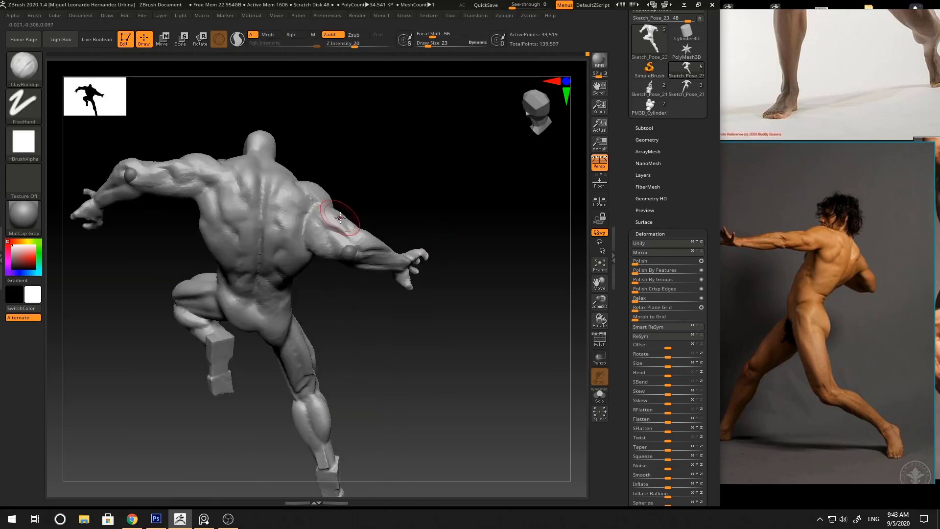
left_click_drag(339, 217, 328, 212)
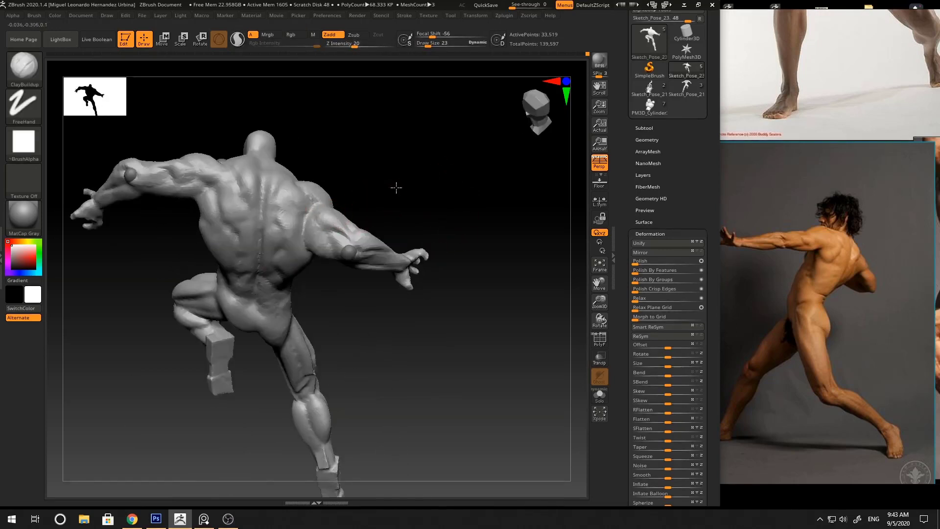
- Adjust the right upper arm and shoulder contour from behind with the Move brush
key("b")
key("m")
key("v")
right_click_drag(396, 187, 347, 219)
mouse_move(400, 192)
right_mouse_down()
mouse_move(462, 196)
mouse_move(364, 221)
mouse_move(372, 205)
mouse_move(325, 181)
mouse_move(440, 145)
mouse_move(487, 225)
mouse_move(473, 205)
mouse_move(482, 259)
mouse_move(475, 308)
right_mouse_up()
- Build up the right elbow and forearm muscles with the ClayBuildup brush at draw size 23
key("b")
key("c")
key("b")
right_click_drag(351, 185, 338, 220, "ctrl")
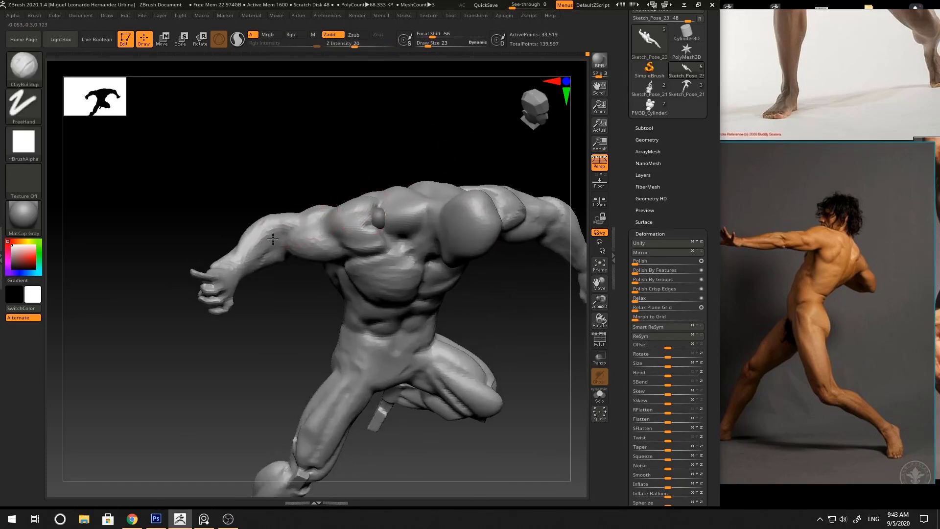
right_click_drag(305, 179, 374, 269)
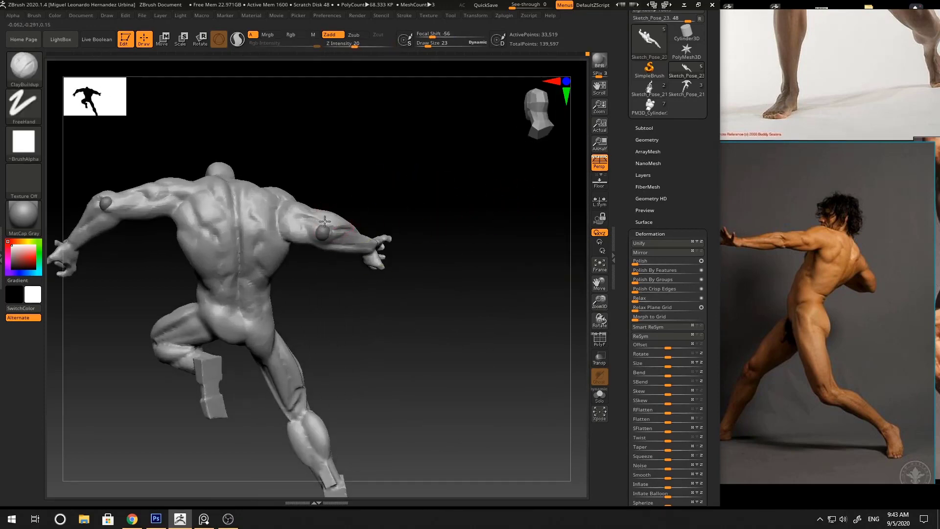
right_click_drag(324, 218, 389, 247)
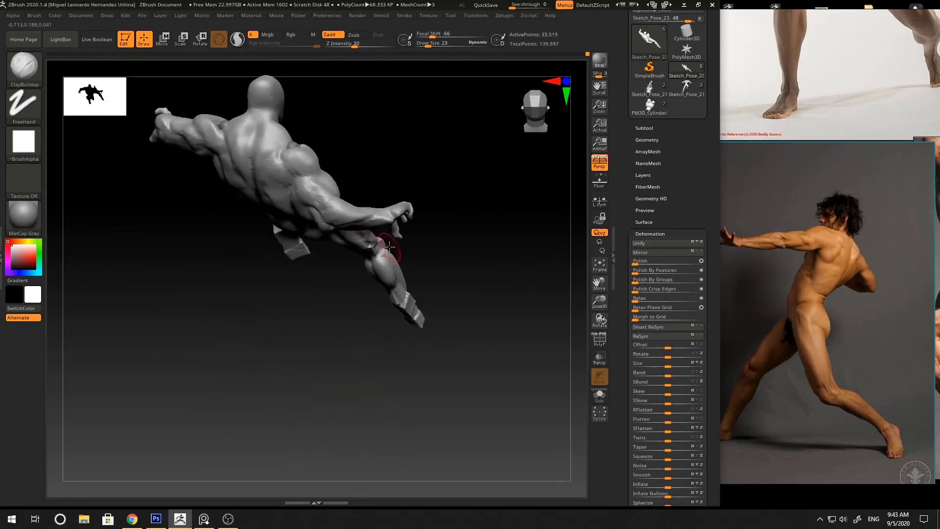
right_click_drag(358, 209, 367, 202)
- Refine the arm silhouette from several angles with the Move brush, starting on the right forearm at draw size 23
key("b")
key("m")
key("v")
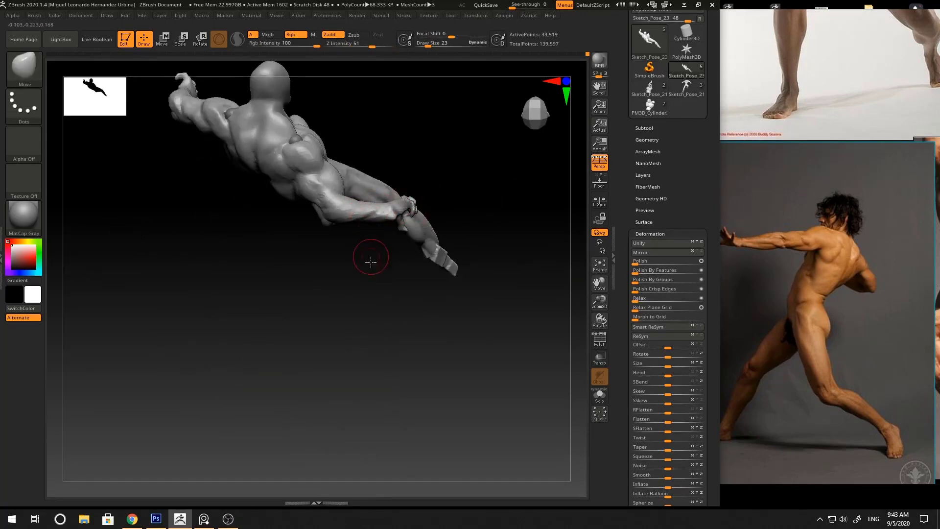
mouse_move(370, 262)
right_mouse_down()
mouse_move(362, 240)
mouse_move(269, 237)
mouse_move(447, 147)
mouse_move(502, 205)
mouse_move(449, 205)
mouse_move(414, 249)
mouse_move(458, 223)
mouse_move(453, 193)
mouse_move(481, 200)
mouse_move(454, 220)
right_mouse_up()
right_click(415, 249)
mouse_move(454, 219)
right_mouse_down("ctrl")
mouse_move(444, 234)
mouse_move(410, 191)
right_mouse_up("ctrl")
key("b")
key("m")
key("v")
right_click_drag(461, 172, 450, 159)
- Build up the left arm, rear shoulder and upper back with the ClayBuildup brush at draw size 28
key("b")
key("c")
key("b")
key("space")
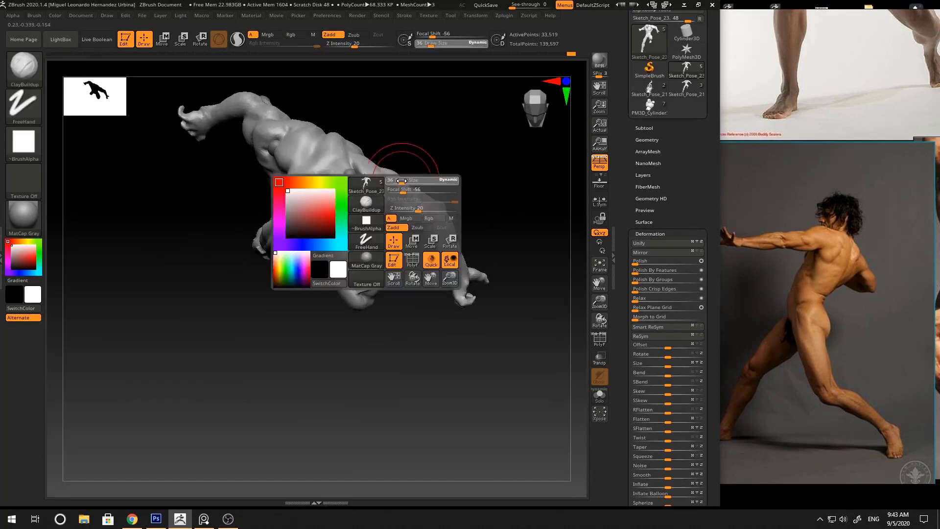
left_click_drag(400, 187, 396, 187)
right_click_drag(466, 175, 397, 176)
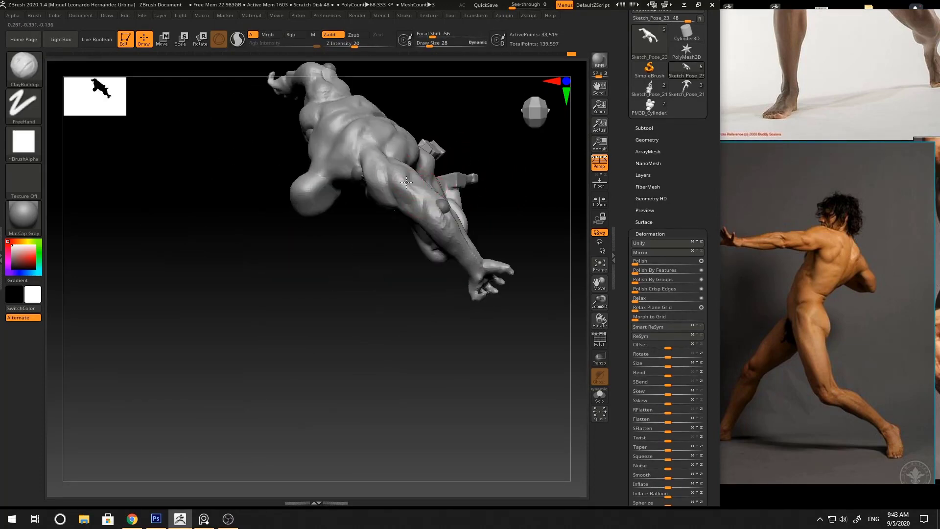
mouse_move(370, 276)
right_mouse_down()
mouse_move(486, 203)
mouse_move(504, 172)
mouse_move(530, 218)
mouse_move(485, 226)
right_mouse_up()
right_click_drag(485, 227, 478, 262, "ctrl")
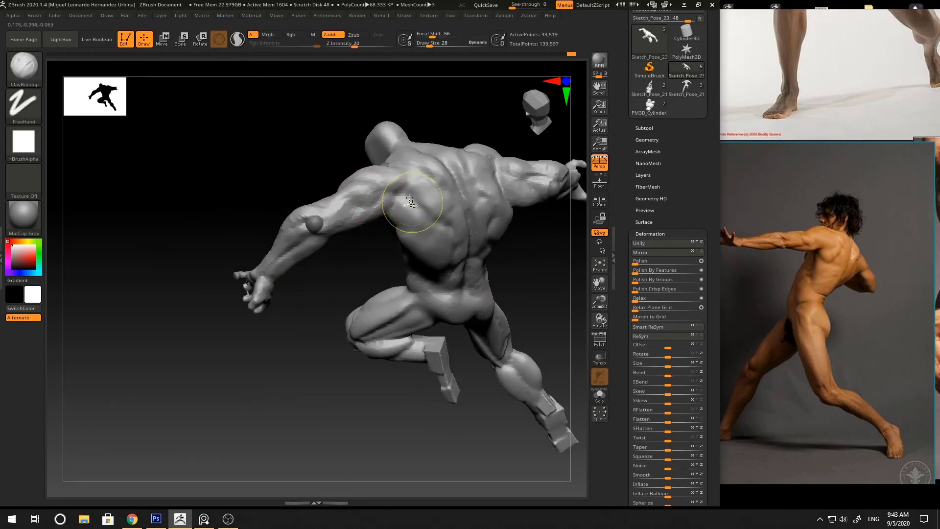
right_click_drag(412, 202, 416, 147, "ctrl")
right_click_drag(416, 147, 474, 191)
- Save the tool as a new version named Sketch_Anatomy_02 in the ZTools_CapitanRayo folder
key("shift+f")
key("shift+f")
left_click_drag(690, 176, 690, 253)
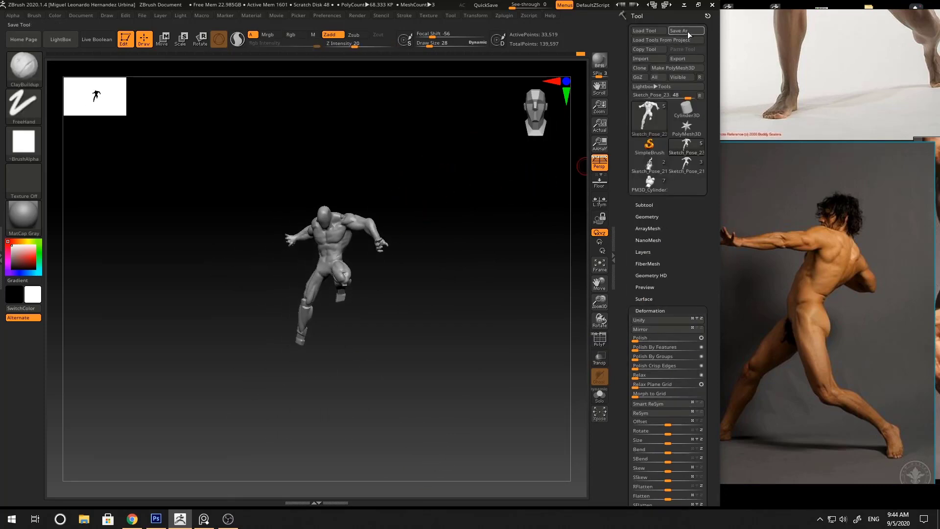
left_click(687, 32)
left_click(240, 86)
left_click(169, 457)
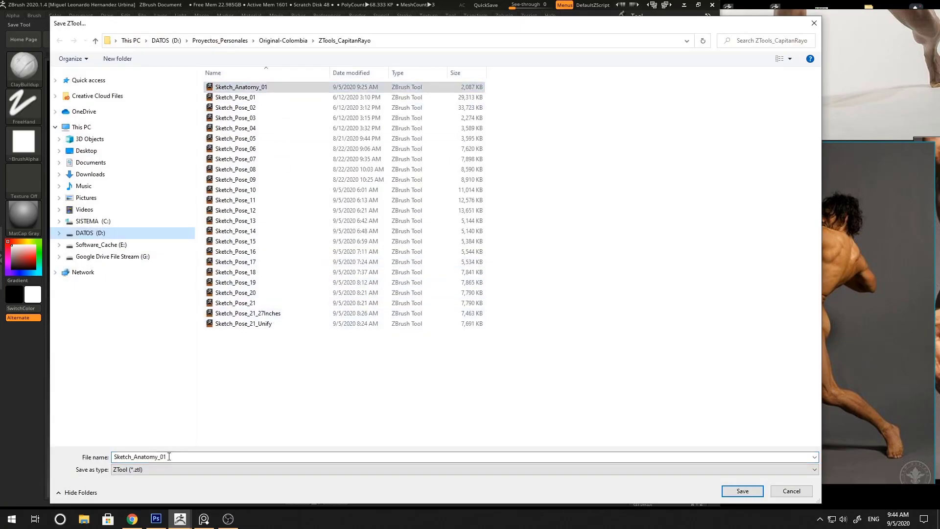
key("BackSpace")
type("2")
key("Return")
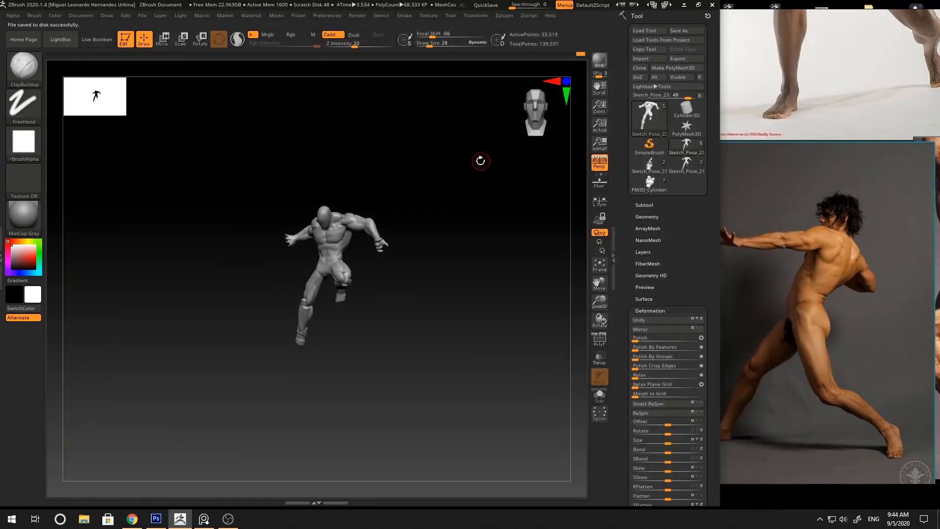
- Sculpt the left flank and waist with the Standard brush, adjusting the draw size to suit the area
right_click_drag(445, 205, 395, 243)
key("b")
key("s")
key("t")
key("space")
left_click_drag(387, 267, 410, 248)
right_click_drag(409, 248, 358, 265)
key("space")
left_click_drag(341, 263, 373, 243)
mouse_move(467, 206)
right_mouse_down()
mouse_move(516, 210)
mouse_move(483, 215)
right_mouse_up()
right_click_drag(482, 216, 394, 254, "ctrl")
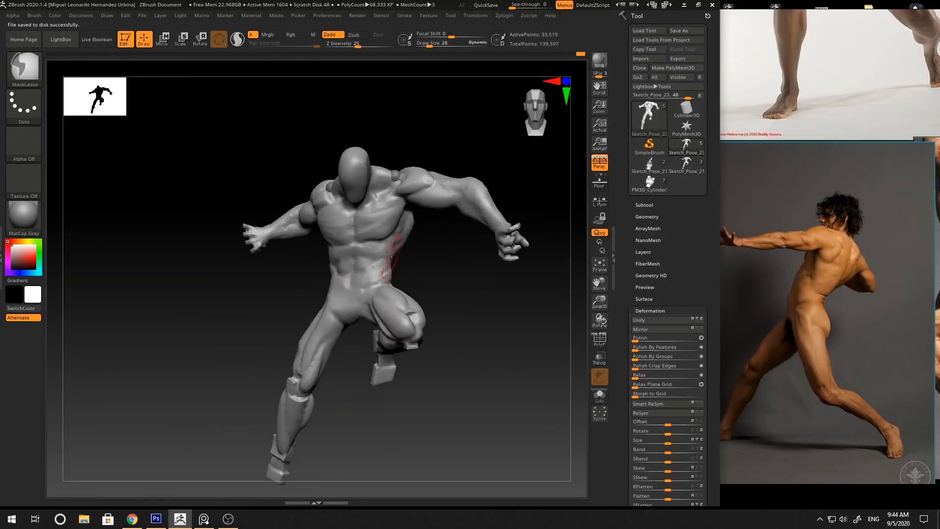
- Adjust the left waist contour with the Move brush
key("b")
key("m")
key("v")
key("space")
left_click_drag(373, 244, 370, 242)
right_click_drag(375, 241, 398, 259)
- Build up the abdominal muscles with the ClayBuildup brush at draw size 23
key("b")
key("c")
key("b")
key("space")
mouse_move(334, 251)
right_mouse_down()
mouse_move(428, 262)
mouse_move(351, 266)
right_mouse_up()
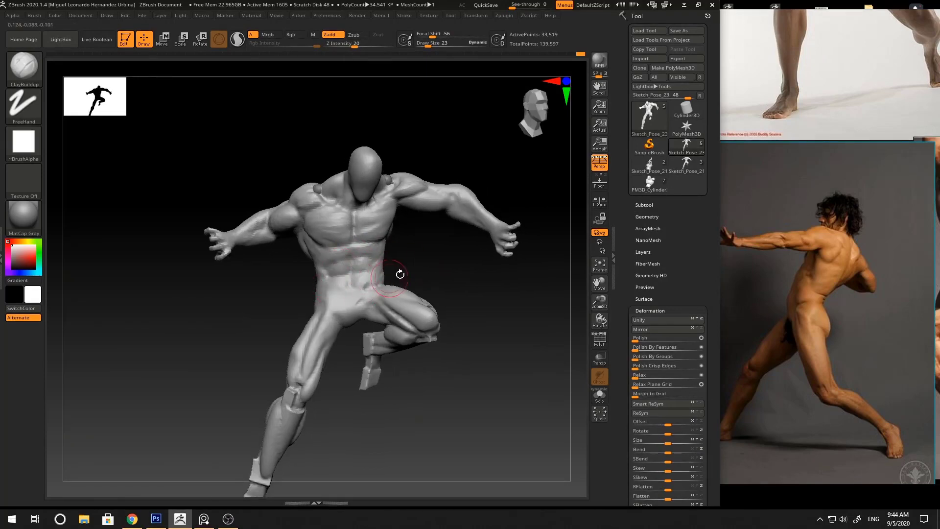
- Refine the waist and hip profile from the left side with the Move brush at draw size 36
mouse_move(400, 274)
right_mouse_down()
mouse_move(334, 293)
mouse_move(481, 264)
mouse_move(353, 289)
right_mouse_up()
right_click(330, 340)
mouse_move(352, 289)
right_mouse_down("ctrl")
mouse_move(365, 307)
mouse_move(346, 292)
mouse_move(430, 284)
mouse_move(362, 283)
right_mouse_up("ctrl")
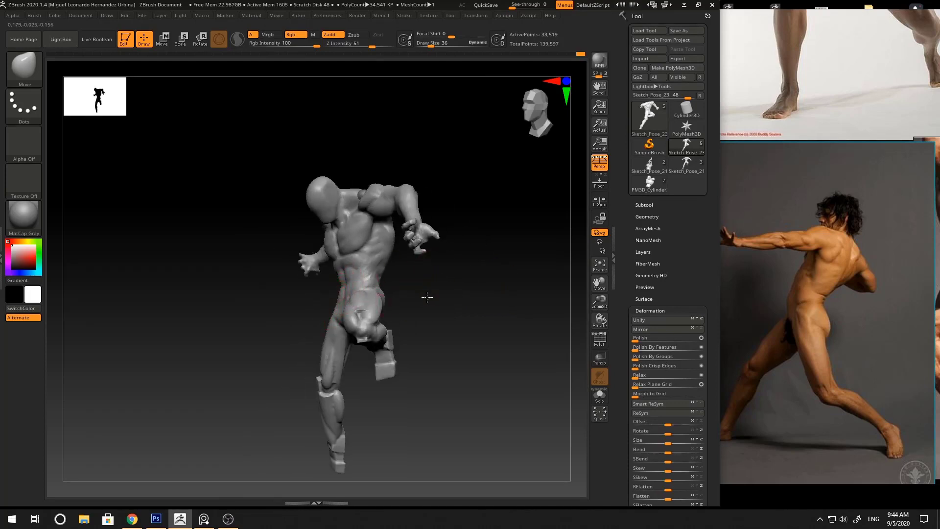
mouse_move(427, 296)
right_mouse_down()
mouse_move(454, 287)
mouse_move(388, 281)
mouse_move(337, 301)
mouse_move(456, 230)
mouse_move(360, 313)
right_mouse_up()
right_click(357, 320)
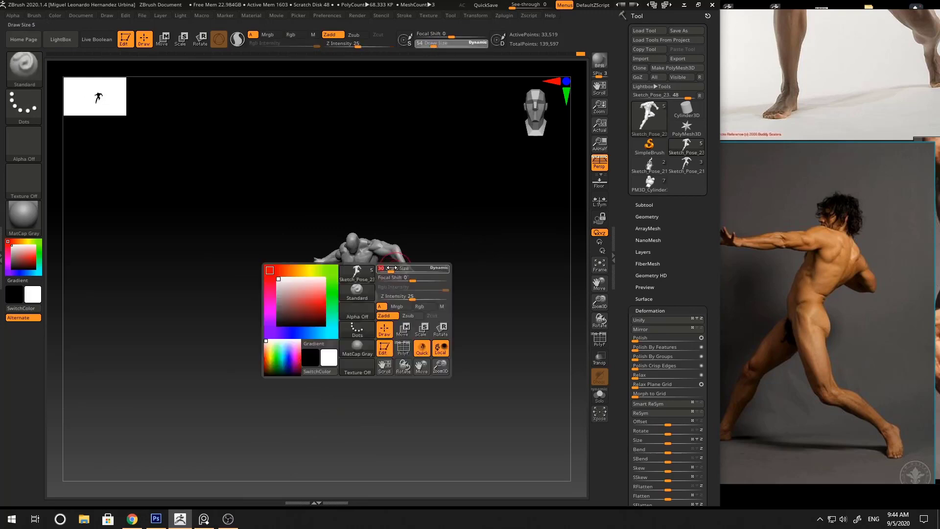
- Build up the left side of the rib cage beneath the arm with the ClayBuildup brush at draw size 28
right_click_drag(418, 233, 387, 240)
right_click_drag(386, 240, 380, 338, "ctrl")
mouse_move(380, 338)
right_mouse_down()
mouse_move(449, 245)
mouse_move(409, 240)
right_mouse_up()
right_click_drag(408, 240, 404, 294, "ctrl")
right_click_drag(404, 294, 419, 221)
right_click(364, 226)
left_click_drag(368, 227, 364, 226)
left_click_drag(347, 214, 360, 228)
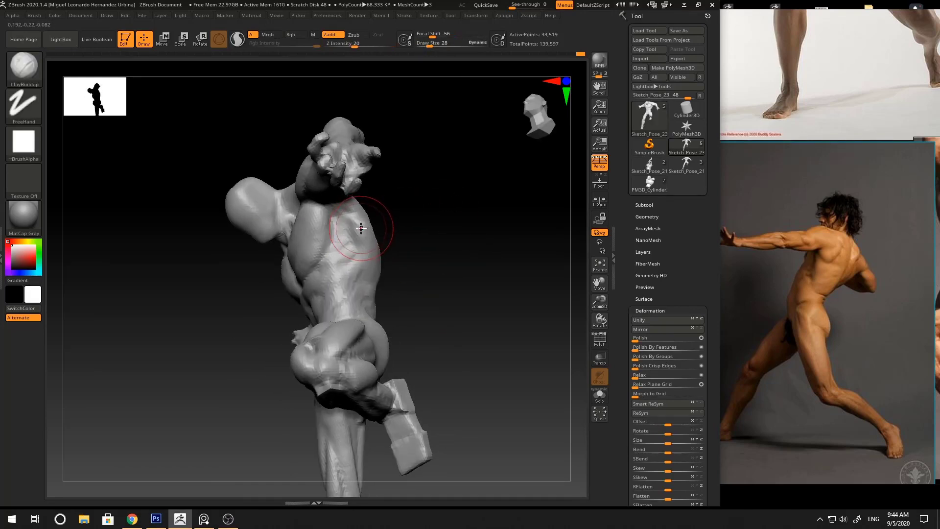
- Adjust the back and side contours of the torso with the Move brush at draw size 28
mouse_move(347, 218)
right_mouse_down()
mouse_move(352, 231)
mouse_move(390, 237)
mouse_move(426, 260)
mouse_move(470, 209)
right_mouse_up()
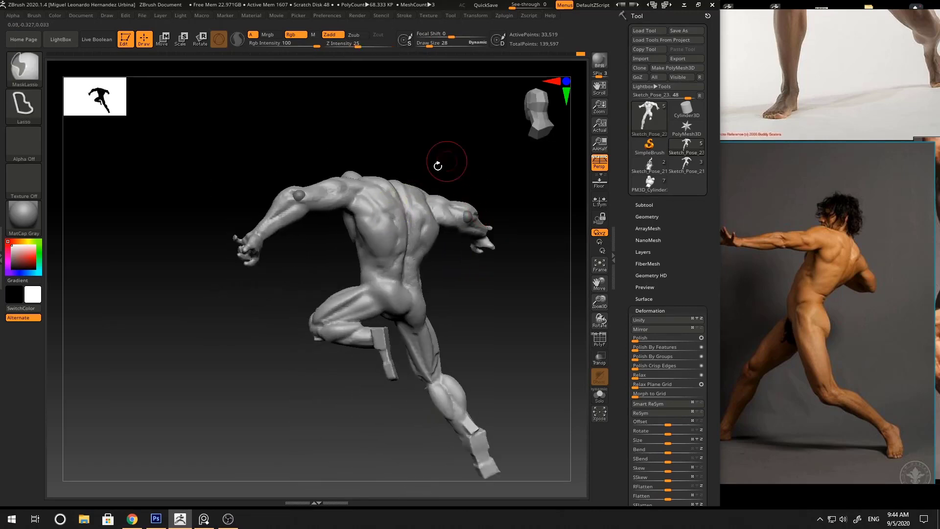
mouse_move(438, 166)
right_mouse_down()
mouse_move(371, 223)
mouse_move(461, 147)
mouse_move(460, 166)
mouse_move(483, 173)
right_mouse_up()
mouse_move(369, 239)
right_mouse_down()
mouse_move(363, 220)
mouse_move(410, 262)
mouse_move(485, 183)
right_mouse_up()
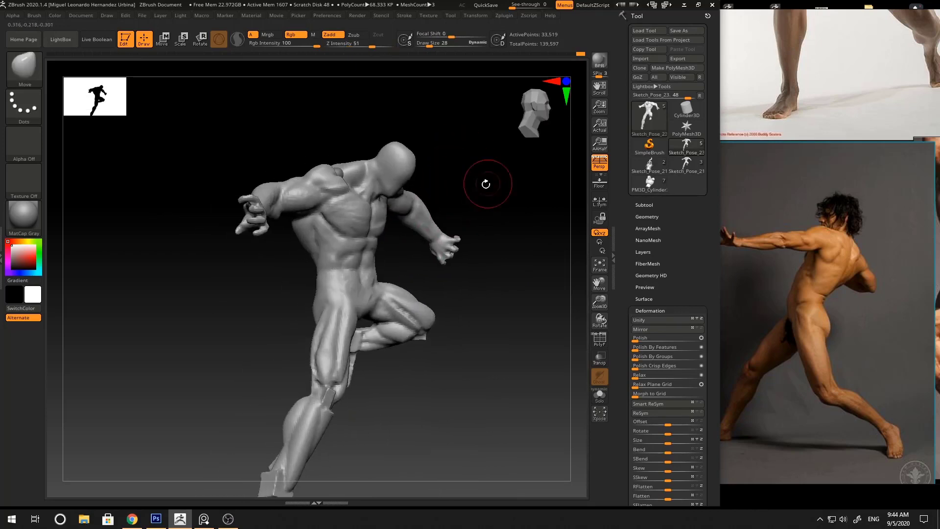
- Build up the right rib and oblique forms with the ClayBuildup brush at draw size 17
key("b")
key("c")
key("b")
key("space")
right_click_drag(325, 232, 318, 223, "ctrl")
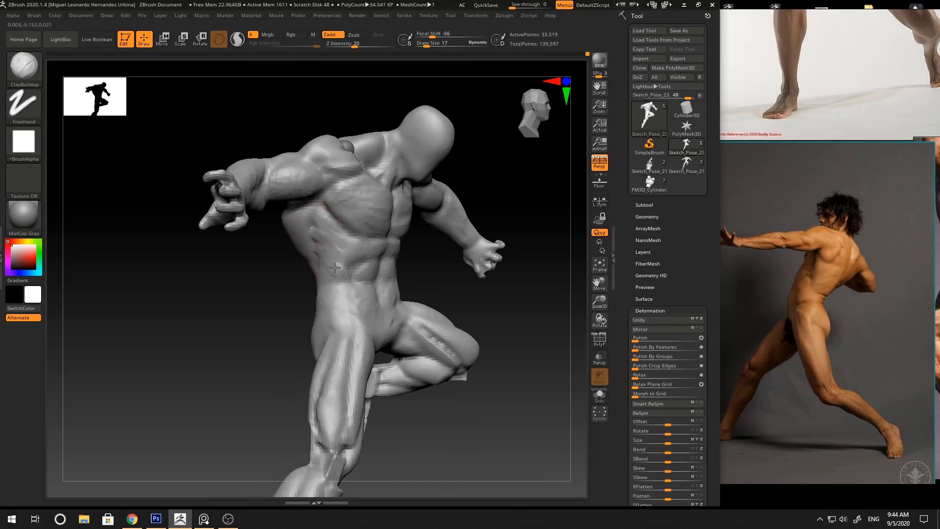
right_click_drag(515, 188, 331, 244)
- Adjust the right waist and flank contour with the Move brush
key("b")
key("m")
key("v")
mouse_move(435, 259)
right_mouse_down()
mouse_move(498, 222)
mouse_move(553, 220)
right_mouse_up()
key("space")
left_click_drag(327, 267, 334, 268)
mouse_move(453, 265)
right_mouse_down()
mouse_move(363, 284)
mouse_move(434, 250)
mouse_move(478, 250)
right_mouse_up()
right_click_drag(391, 278, 380, 277, "ctrl")
- Build up the lower back and lower abdomen with the ClayBuildup brush at draw size 26
key("b")
key("c")
key("b")
key("bracketleft")
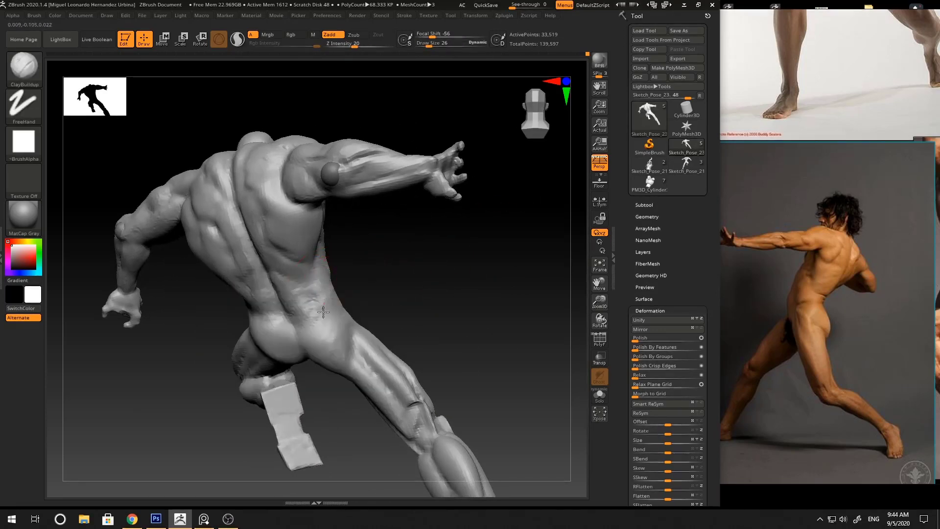
mouse_move(323, 311)
right_mouse_down()
mouse_move(335, 278)
mouse_move(341, 292)
right_mouse_up()
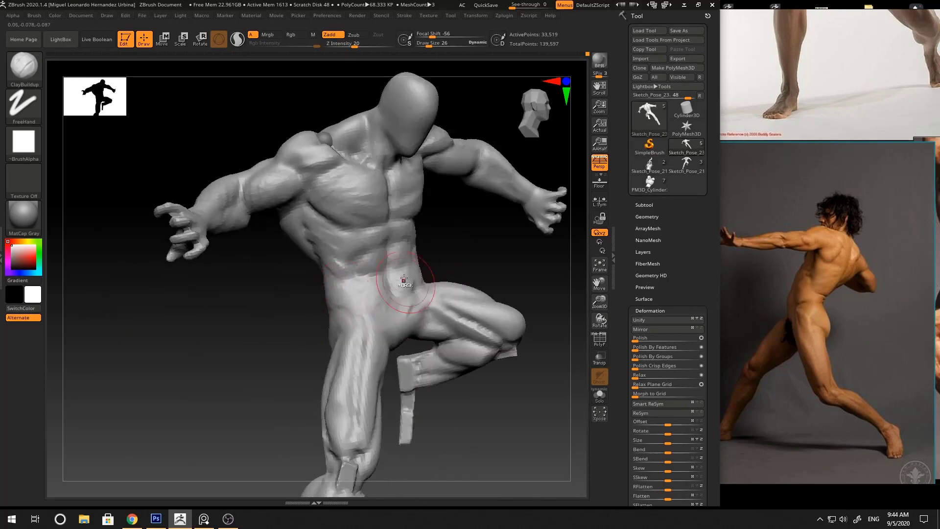
mouse_move(404, 280)
right_mouse_down()
mouse_move(462, 203)
mouse_move(428, 218)
mouse_move(448, 260)
mouse_move(487, 264)
mouse_move(364, 297)
mouse_move(460, 235)
mouse_move(475, 243)
mouse_move(516, 219)
mouse_move(411, 262)
mouse_move(495, 254)
mouse_move(426, 266)
mouse_move(382, 241)
mouse_move(487, 189)
mouse_move(498, 199)
mouse_move(385, 205)
mouse_move(422, 213)
right_mouse_up()
- Smooth the right front shoulder at draw size 17 and reshape the shoulder contours with the Move brush at draw size 21
key("shift")
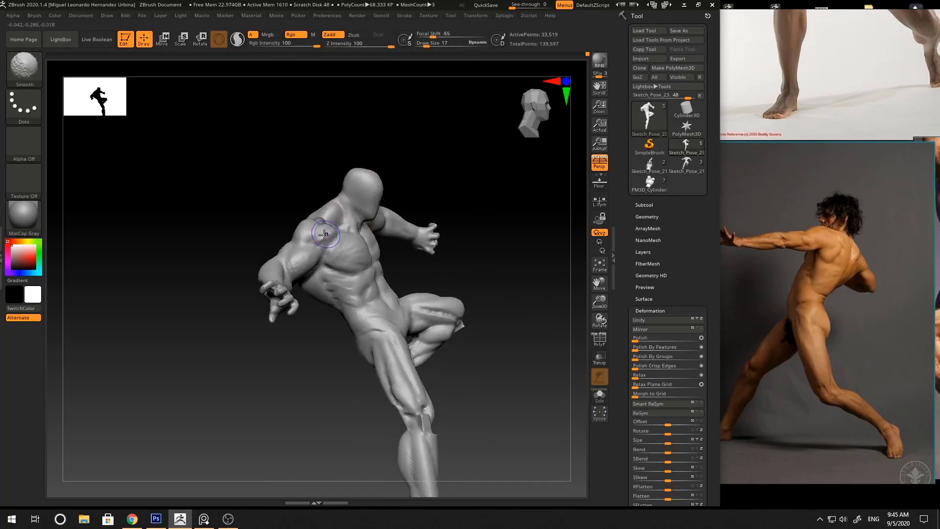
mouse_move(350, 235)
right_mouse_down()
mouse_move(421, 189)
mouse_move(526, 195)
right_mouse_up()
right_click(340, 282)
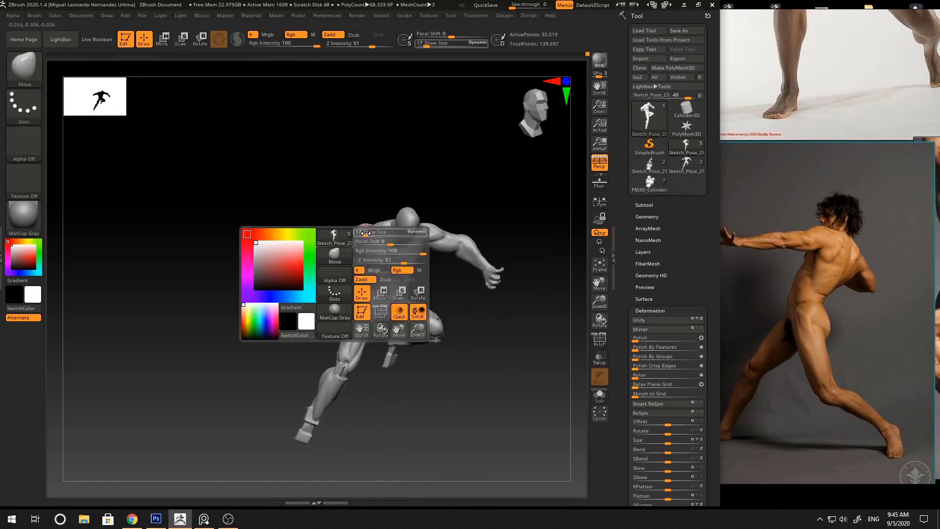
mouse_move(339, 283)
right_mouse_down("ctrl")
mouse_move(390, 240)
mouse_move(460, 215)
right_mouse_up("ctrl")
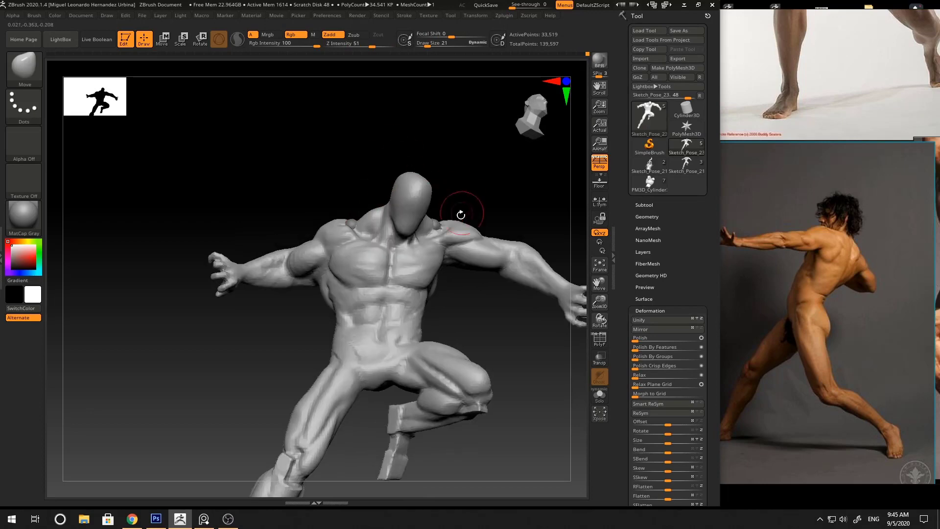
mouse_move(472, 183)
right_mouse_down()
mouse_move(492, 169)
mouse_move(368, 207)
mouse_move(410, 197)
mouse_move(445, 166)
mouse_move(379, 193)
right_mouse_up()
- Build up the trapezius and upper back with the ClayBuildup brush at draw size 28
key("b")
key("c")
key("b")
key("space")
left_click_drag(349, 206, 353, 206)
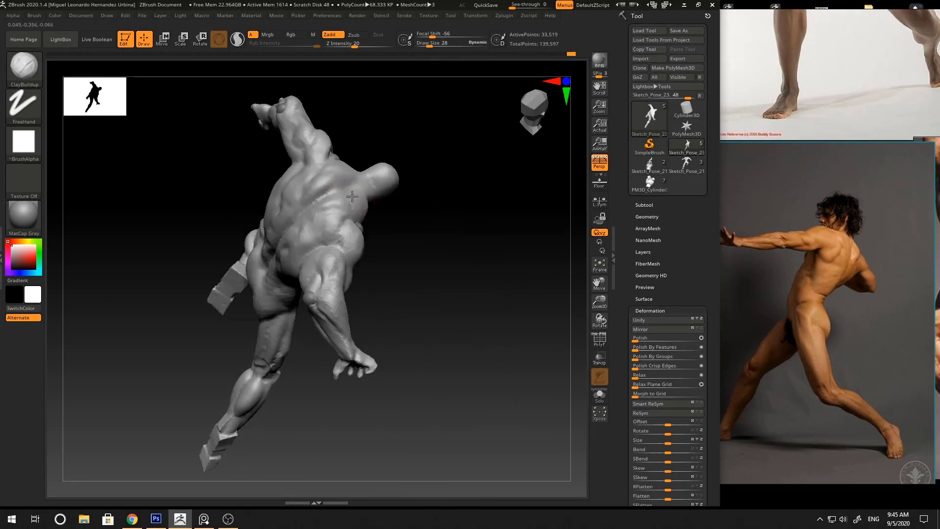
- Carve the collarbone and upper chest creases with the DamStandard brush at draw size 28
mouse_move(345, 164)
right_mouse_down()
mouse_move(392, 189)
mouse_move(402, 152)
mouse_move(453, 134)
mouse_move(450, 178)
mouse_move(485, 160)
mouse_move(427, 192)
right_mouse_up()
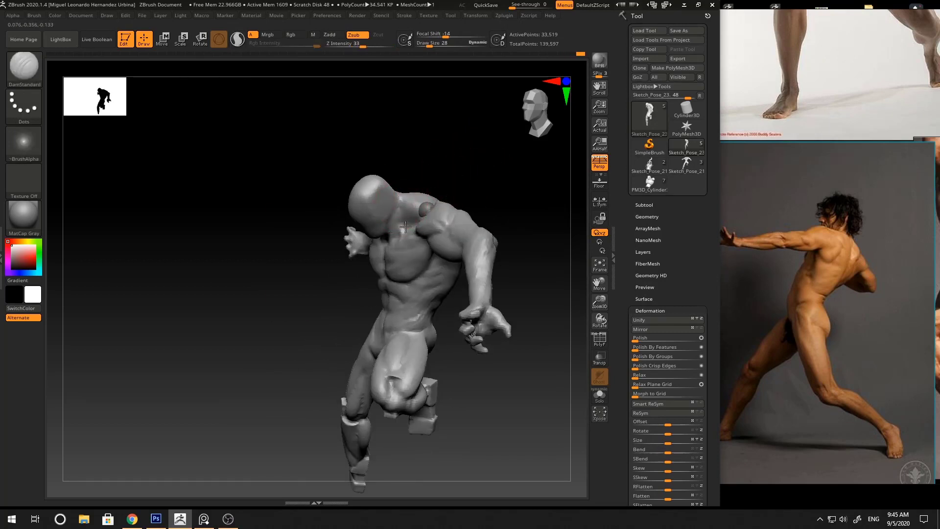
mouse_move(406, 226)
right_mouse_down()
mouse_move(405, 215)
mouse_move(410, 222)
mouse_move(347, 233)
right_mouse_up()
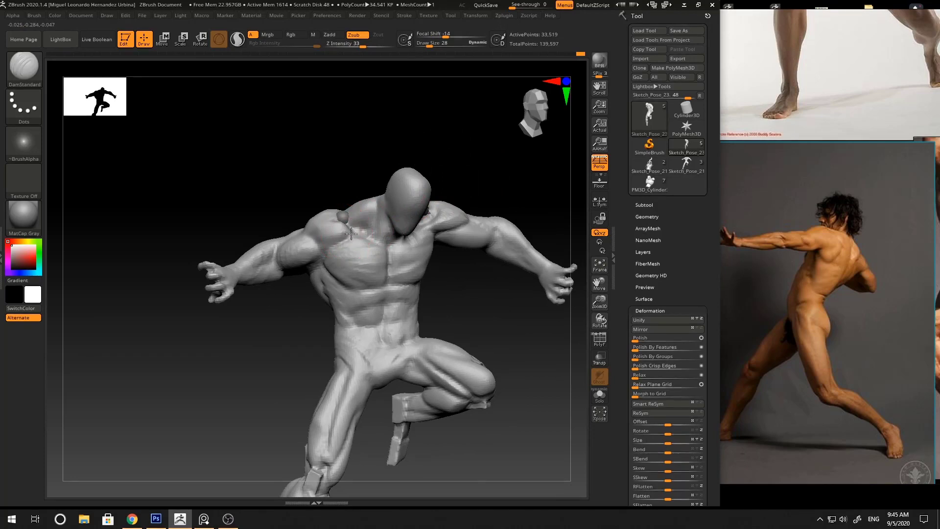
mouse_move(449, 173)
right_mouse_down()
mouse_move(497, 172)
mouse_move(463, 132)
right_mouse_up()
- Adjust the upper arm and shoulder contour with the Move brush at draw size 19
key("b")
key("m")
key("v")
mouse_move(360, 225)
right_mouse_down()
mouse_move(273, 199)
mouse_move(455, 153)
mouse_move(295, 260)
right_mouse_up()
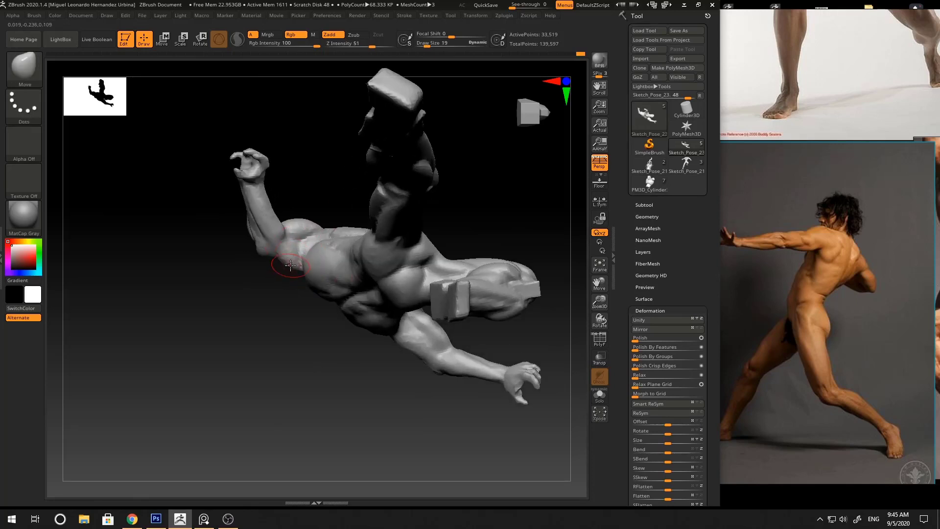
- Build up the shoulder and chest transition with the ClayBuildup brush at draw size 19
mouse_move(274, 302)
right_mouse_down()
mouse_move(319, 234)
mouse_move(225, 260)
mouse_move(461, 176)
mouse_move(427, 178)
mouse_move(326, 241)
mouse_move(475, 203)
mouse_move(337, 266)
mouse_move(253, 240)
mouse_move(503, 218)
mouse_move(522, 194)
mouse_move(478, 220)
mouse_move(478, 246)
right_mouse_up()
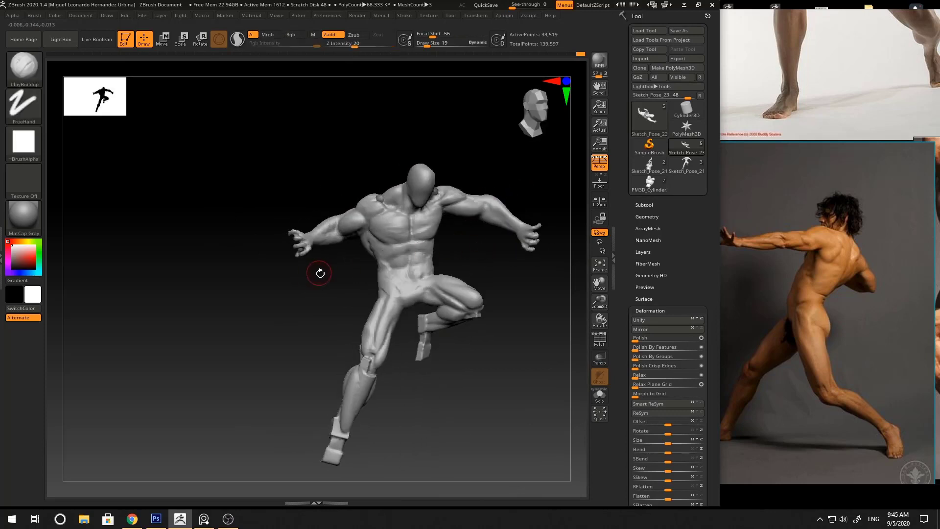
mouse_move(319, 270)
right_mouse_down("ctrl")
mouse_move(327, 315)
mouse_move(337, 260)
mouse_move(323, 265)
mouse_move(343, 252)
right_mouse_up("ctrl")
mouse_move(313, 306)
right_mouse_down()
mouse_move(341, 248)
mouse_move(353, 306)
mouse_move(480, 190)
mouse_move(497, 200)
mouse_move(488, 202)
right_mouse_up()
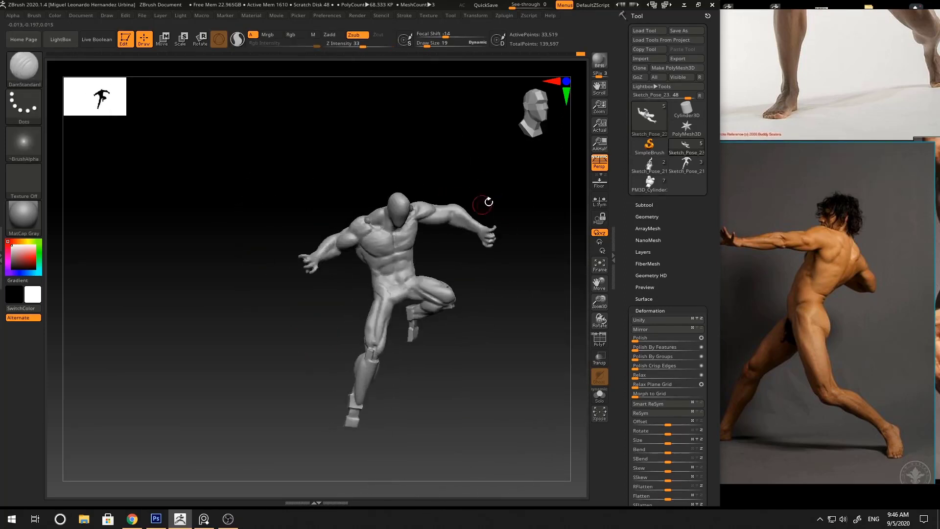
- Carve the creases between the right upper arm, armpit and chest with the DamStandard brush at draw size 19
mouse_move(345, 243)
right_mouse_down("ctrl")
mouse_move(357, 265)
mouse_move(367, 249)
right_mouse_up("ctrl")
key("space")
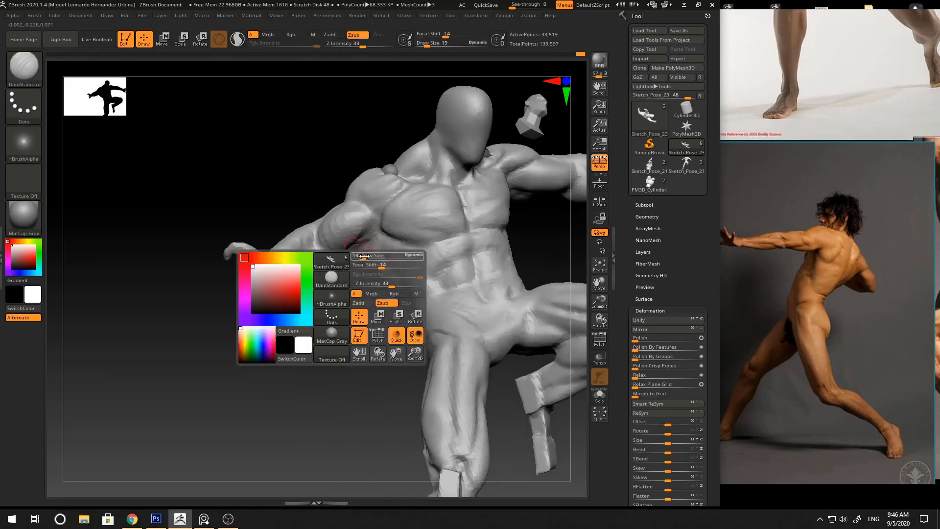
left_click_drag(378, 266, 384, 266)
right_click_drag(343, 255, 373, 240)
key("space")
left_click_drag(375, 240, 368, 240)
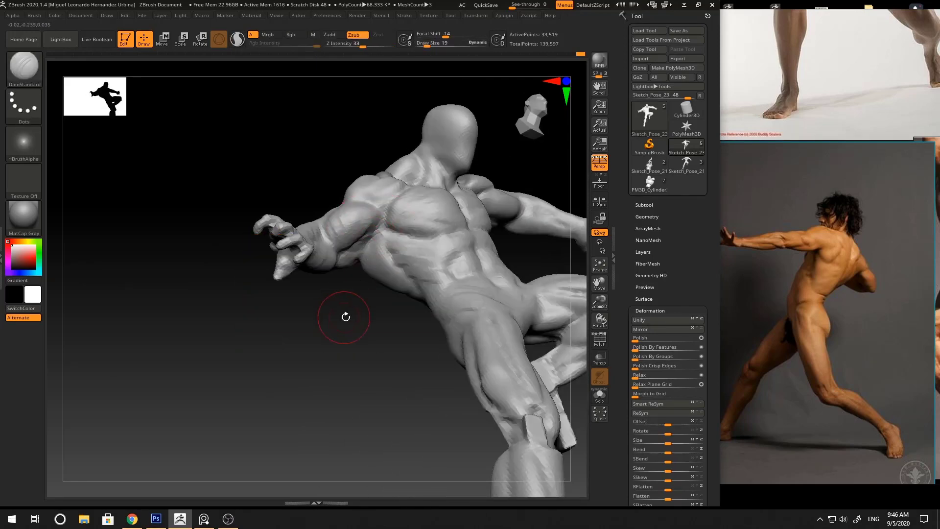
right_click_drag(345, 317, 356, 274)
right_click_drag(417, 203, 369, 252)
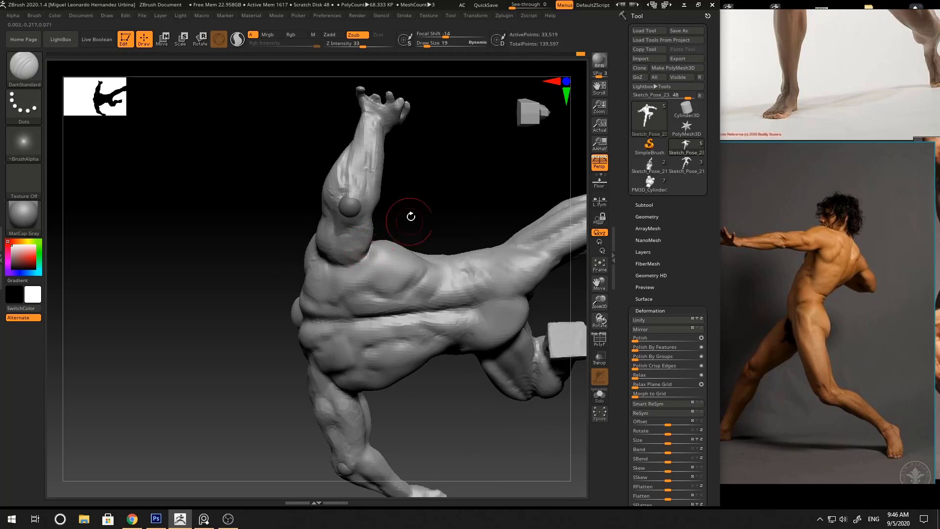
- Adjust the shoulder and upper arm contours from several angles with the Move brush at draw size 19
right_click_drag(411, 217, 386, 247)
key("b")
key("m")
key("v")
mouse_move(455, 223)
right_mouse_down()
mouse_move(462, 176)
mouse_move(508, 235)
mouse_move(506, 210)
mouse_move(460, 190)
mouse_move(359, 243)
right_mouse_up()
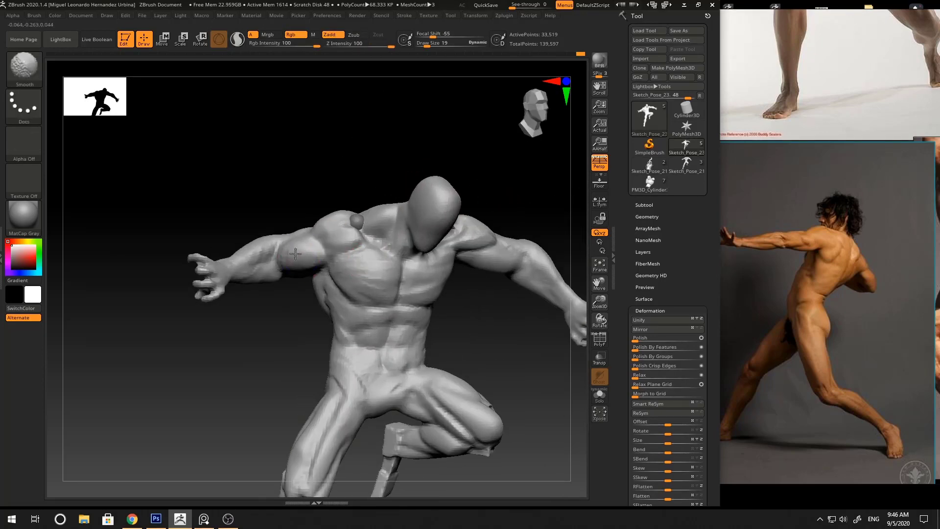
mouse_move(295, 253)
right_mouse_down()
mouse_move(306, 222)
mouse_move(318, 231)
mouse_move(455, 199)
mouse_move(436, 205)
mouse_move(439, 191)
mouse_move(355, 240)
right_mouse_up()
right_click_drag(314, 214, 314, 274)
right_click(451, 235)
right_click_drag(304, 245, 273, 235)
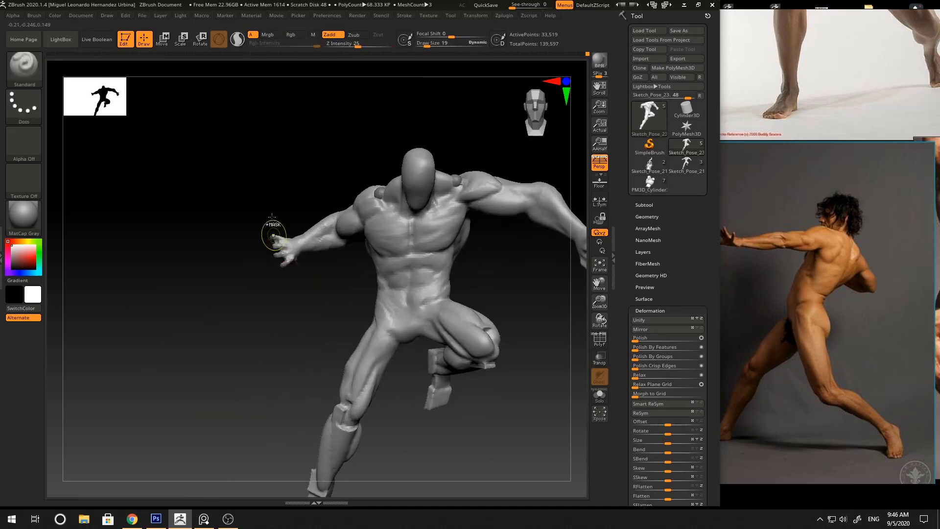
- Mask part of the figure and reposition the unmasked shoulder and arm areas with the Transpose move gizmo
left_click(323, 274, "ctrl")
key("w")
left_click(389, 223)
right_click_drag(293, 306, 298, 355, "ctrl")
mouse_move(332, 223)
left_mouse_down()
mouse_move(344, 199)
mouse_move(358, 222)
left_mouse_up()
key("q")
left_click_drag(293, 328, 288, 288, "alt")
key("w")
mouse_move(485, 178)
left_mouse_down()
mouse_move(500, 175)
mouse_move(487, 191)
left_mouse_up()
key("q")
right_click(457, 192)
mouse_move(433, 178)
left_mouse_down()
mouse_move(468, 179)
mouse_move(470, 189)
mouse_move(458, 193)
mouse_move(431, 184)
mouse_move(477, 166)
mouse_move(448, 173)
mouse_move(455, 182)
mouse_move(433, 201)
left_mouse_up()
right_click(343, 303)
- Reshape the waist and hip contour with the Move brush at draw size 28
key("b")
key("m")
key("v")
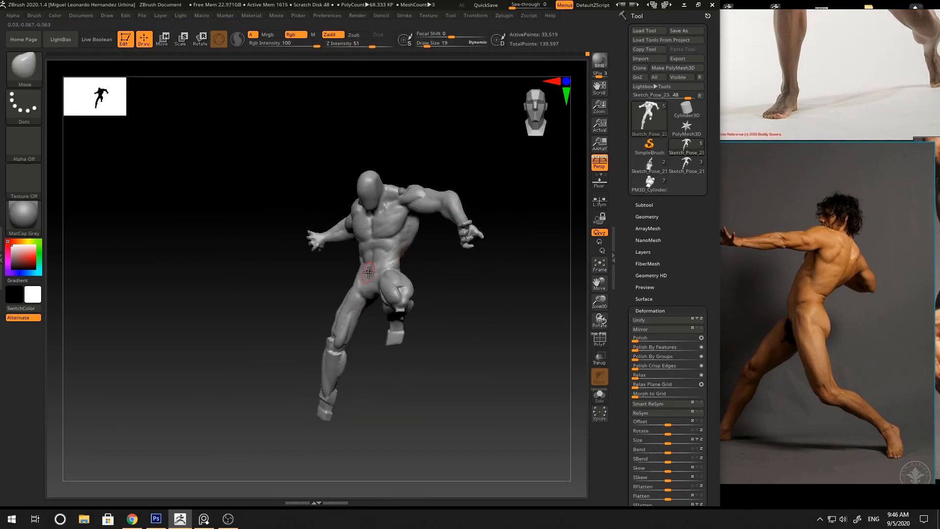
right_click(367, 272)
left_click_drag(367, 272, 371, 272)
left_click_drag(432, 268, 507, 274)
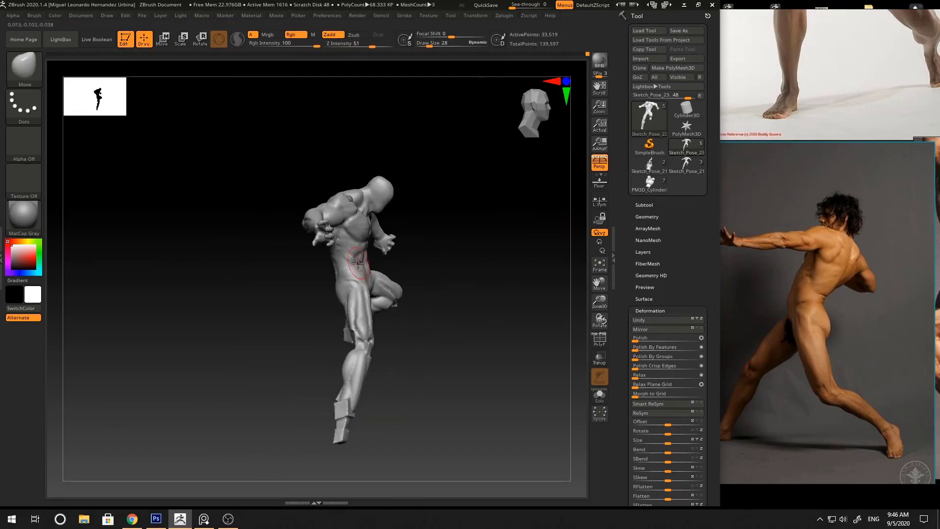
left_click_drag(448, 223, 414, 221)
- Build up the abdomen and waist muscles with the ClayBuildup brush at draw size 28
key("b")
key("c")
key("b")
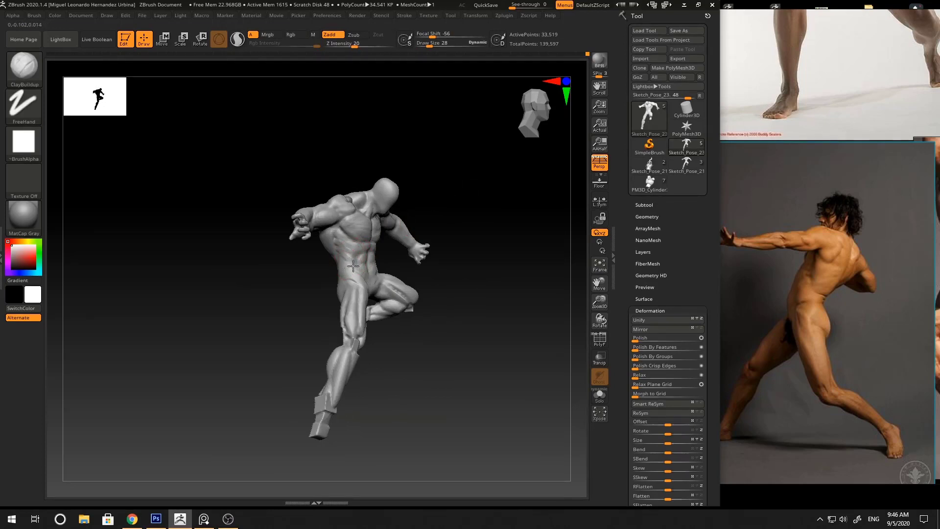
right_click_drag(454, 239, 487, 219, "ctrl")
left_click_drag(487, 219, 402, 287)
right_click_drag(342, 279, 431, 281, "ctrl")
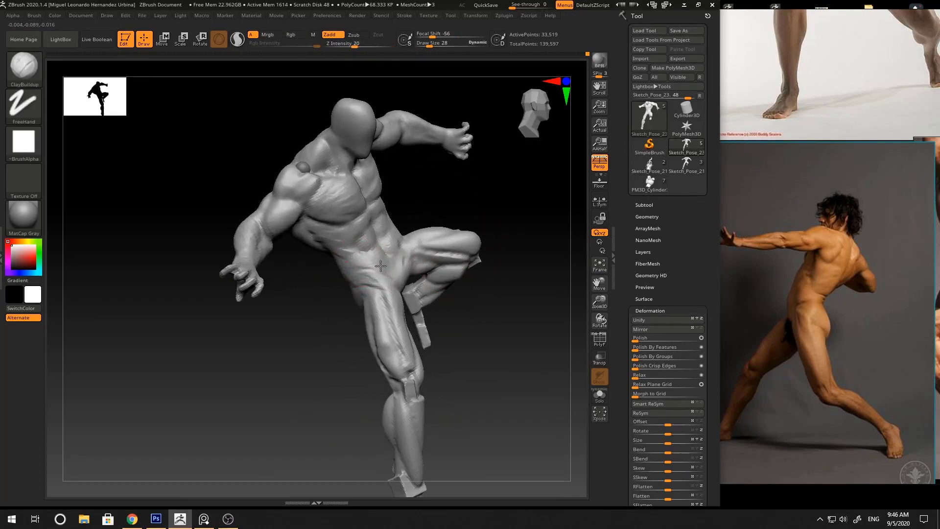
left_click_drag(461, 217, 416, 223)
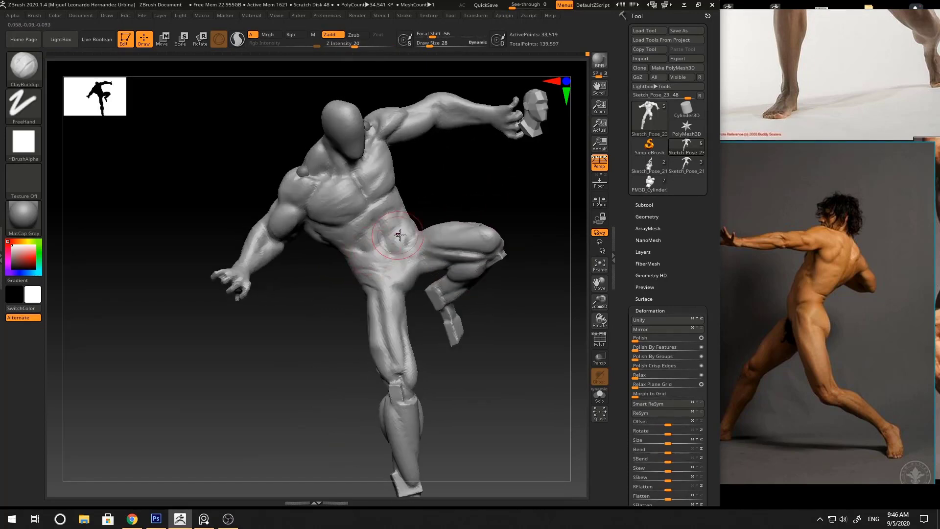
- Examine the full figure's pose and silhouette from the front, back and side
right_click_drag(456, 205, 470, 172, "ctrl")
left_click_drag(512, 230, 479, 239, "shift")
left_click_drag(428, 269, 419, 285, "alt")
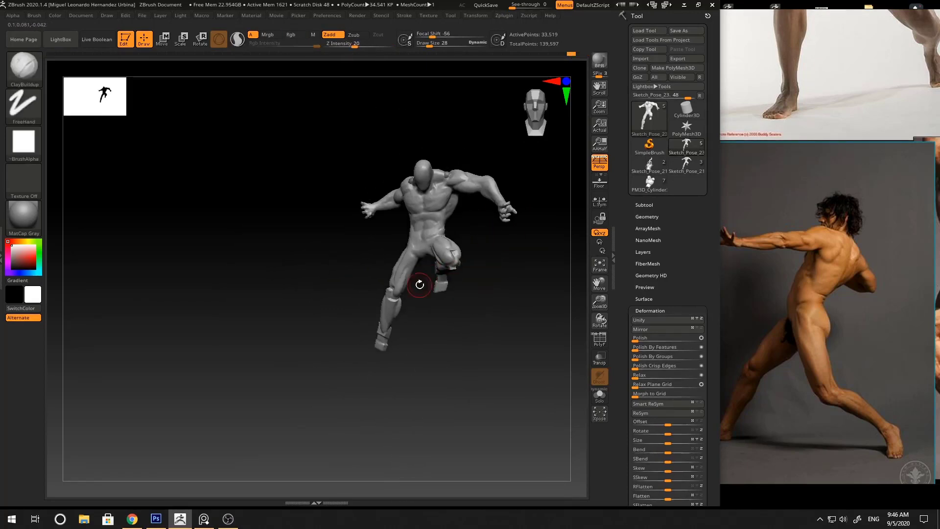
mouse_move(503, 274)
left_mouse_down("alt")
mouse_move(419, 270)
mouse_move(410, 256)
left_mouse_up("alt")
right_click_drag(375, 249, 367, 260, "ctrl")
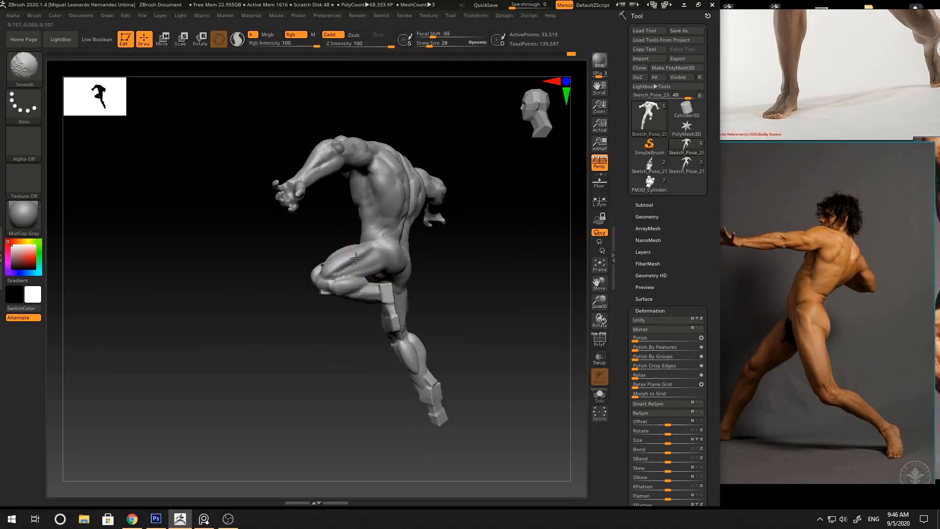
left_click_drag(453, 239, 494, 245, "shift")
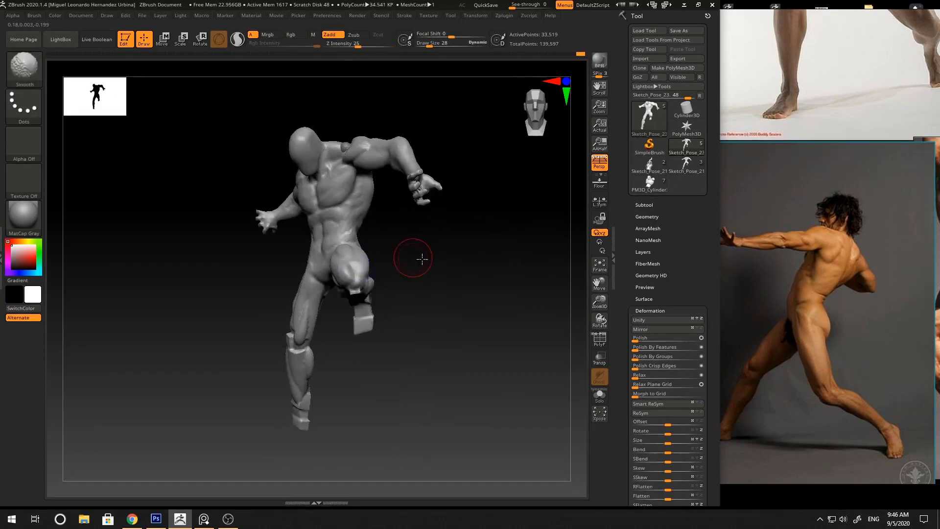
left_click_drag(421, 259, 446, 254)
mouse_move(388, 254)
left_mouse_down()
mouse_move(379, 262)
mouse_move(324, 246)
left_mouse_up()
left_click_drag(465, 269, 487, 271, "alt")
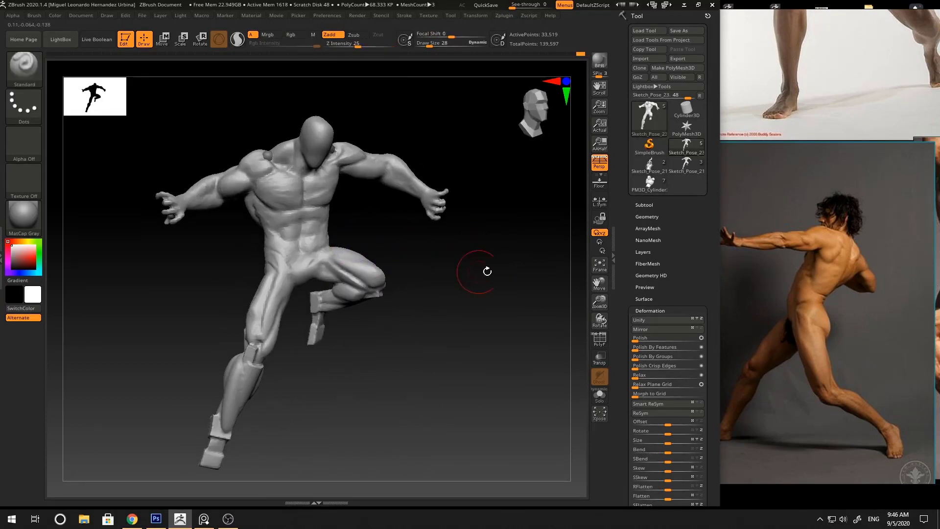
right_click_drag(460, 288, 498, 275)
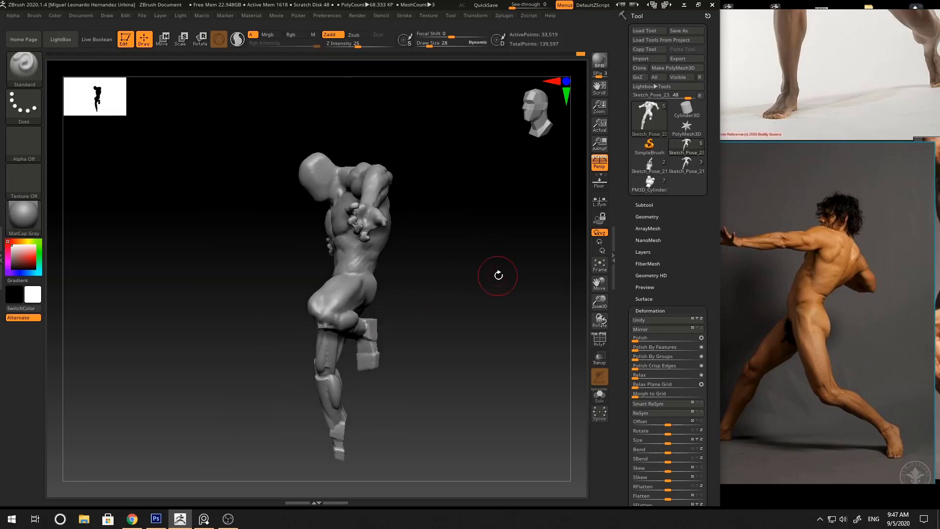
- Switch to the reference board and enlarge the lunging bodybuilder photo to study the torso
left_click(778, 146)
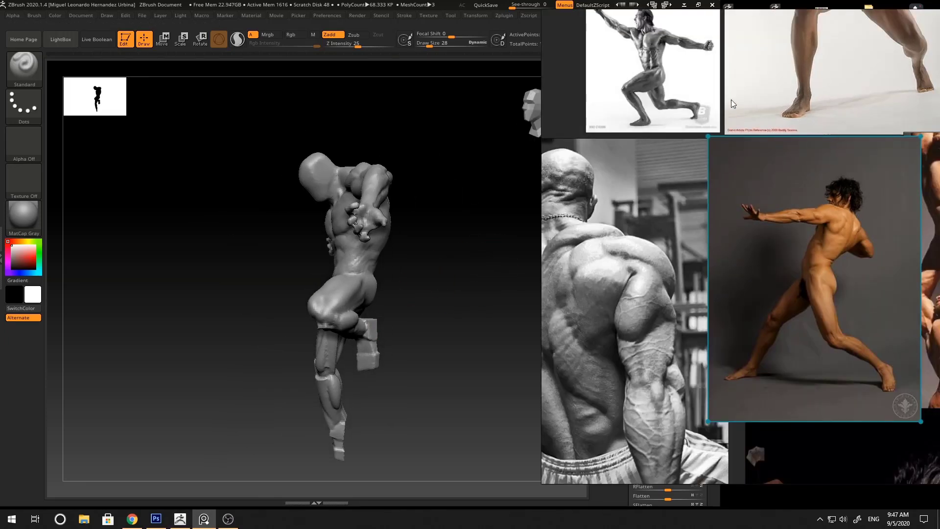
scroll(666, 107, "up", 2)
left_click(419, 276)
right_click_drag(420, 276, 431, 294)
left_click(803, 183)
scroll(564, 127, "up", 3)
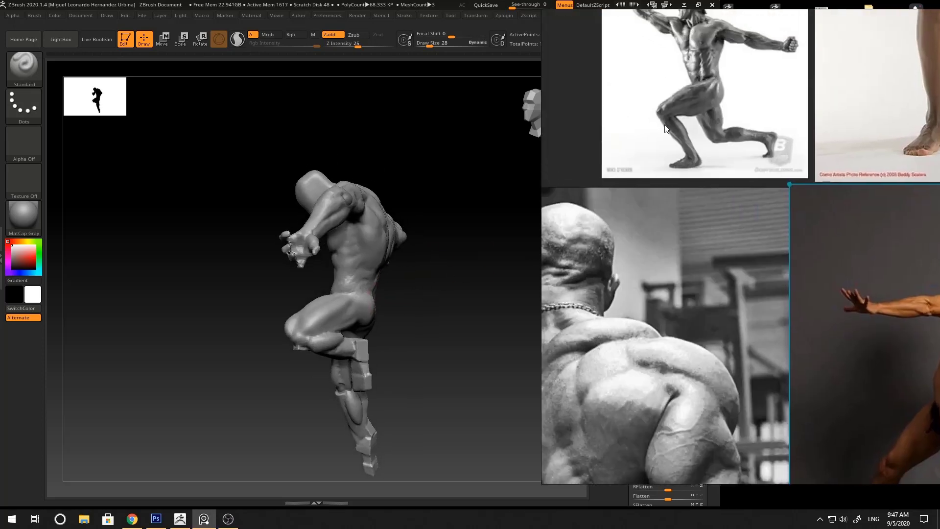
- Back in ZBrush, carve the rib and side creases on the torso's right side with the DamStandard brush at draw size 15
left_click(485, 225)
left_click_drag(484, 224, 408, 227)
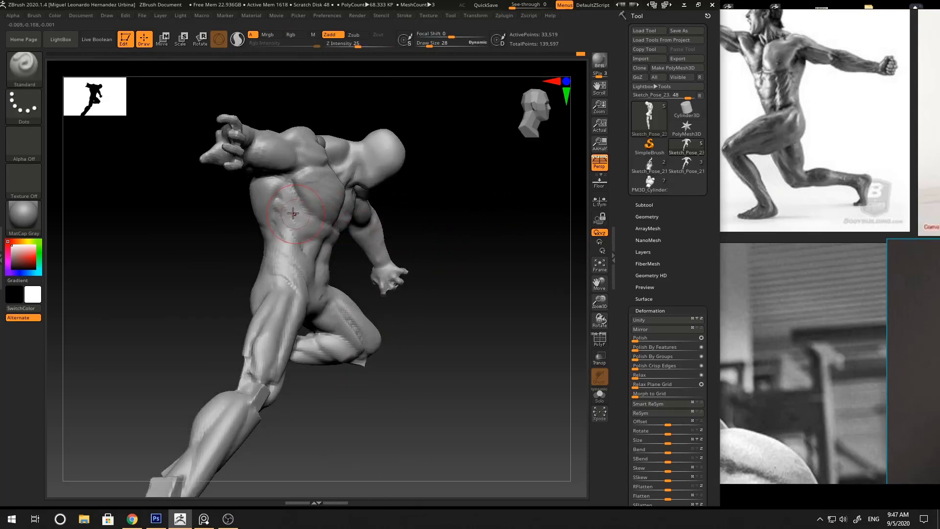
key("b")
key("d")
key("s")
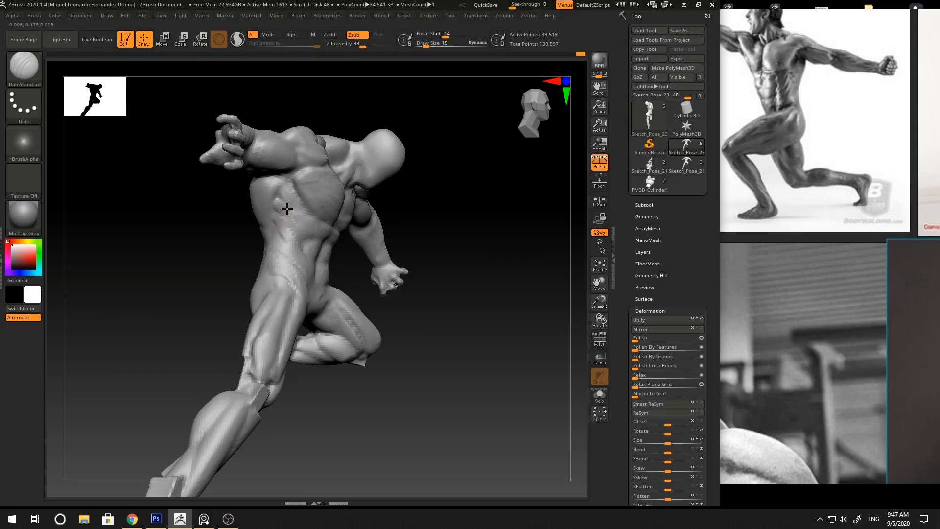
mouse_move(343, 243)
left_mouse_down()
mouse_move(365, 252)
mouse_move(291, 214)
left_mouse_up()
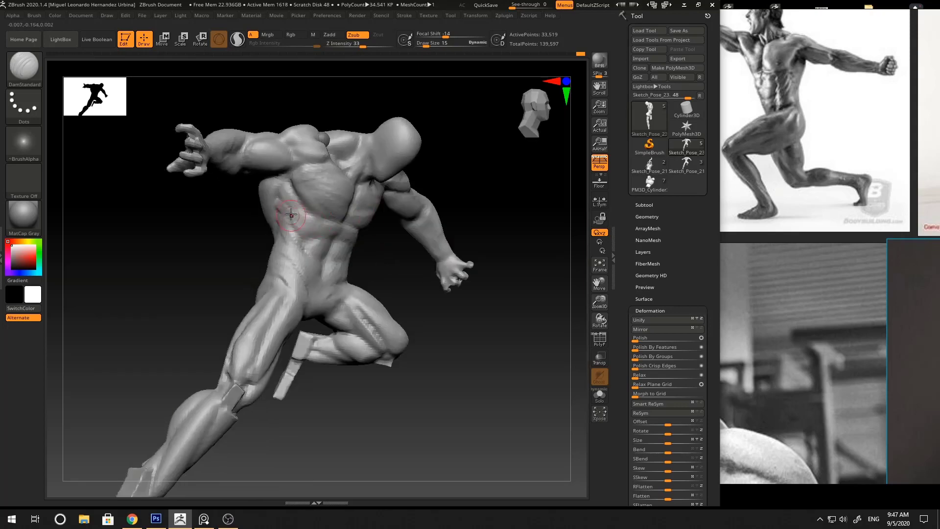
left_click_drag(422, 298, 267, 223)
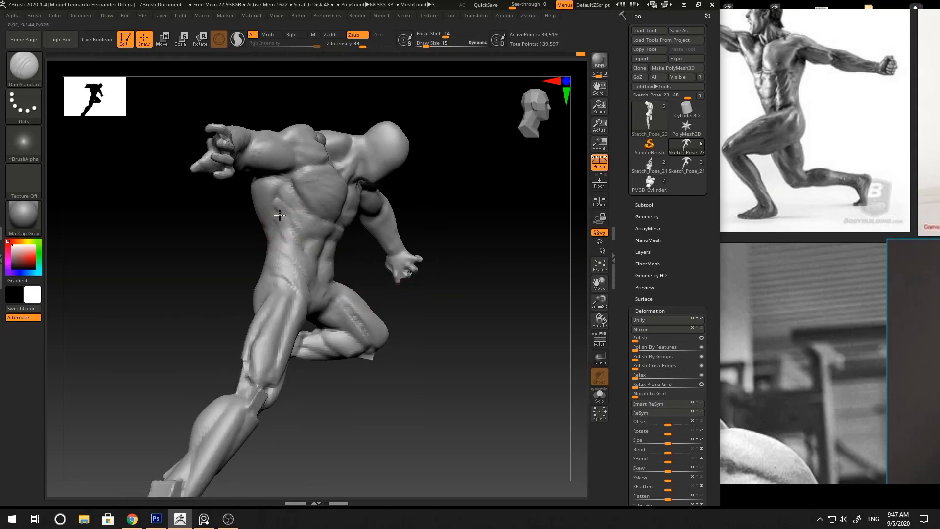
right_click_drag(298, 260, 233, 247, "ctrl")
- Build up the rib forms on the torso's right side with the Standard brush at draw size 15
key("b")
key("s")
key("t")
mouse_move(234, 248)
left_mouse_down()
mouse_move(386, 252)
mouse_move(435, 241)
mouse_move(457, 209)
mouse_move(536, 207)
left_mouse_up()
- Adjust the overall torso and limb contours with the Move brush at draw size 33
key("space")
left_click_drag(436, 246, 462, 256)
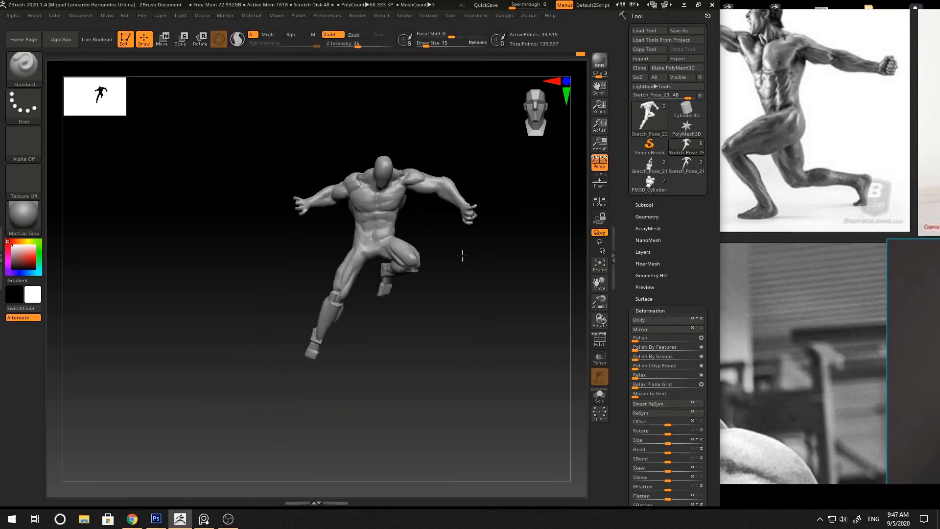
right_click_drag(461, 256, 490, 279, "ctrl")
key("space")
mouse_move(419, 237)
left_mouse_down()
mouse_move(402, 256)
mouse_move(387, 247)
mouse_move(470, 260)
left_mouse_up()
key("space")
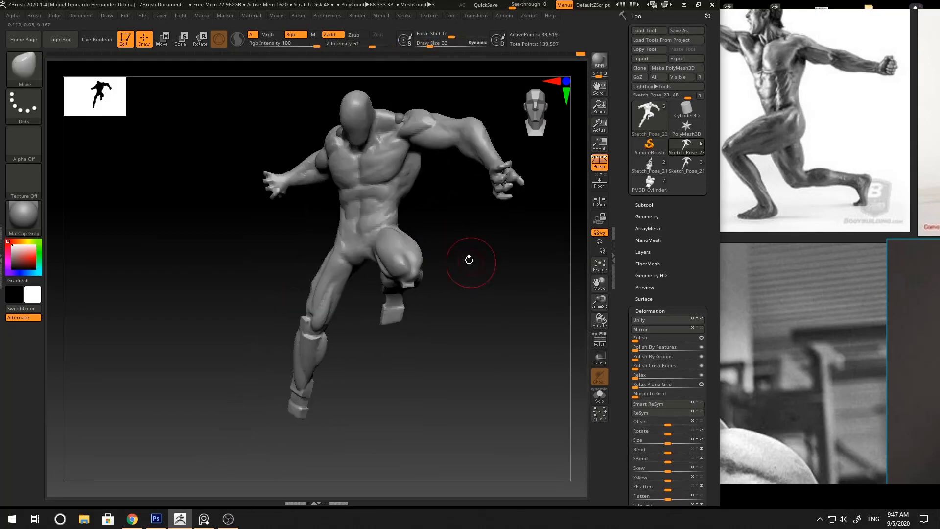
- Mask the legs, invert the mask to protect the upper body, and rotate the hips and legs about the pelvis
mouse_move(466, 351)
left_mouse_down("ctrl")
mouse_move(393, 224)
mouse_move(252, 321)
mouse_move(455, 406)
left_mouse_up("ctrl")
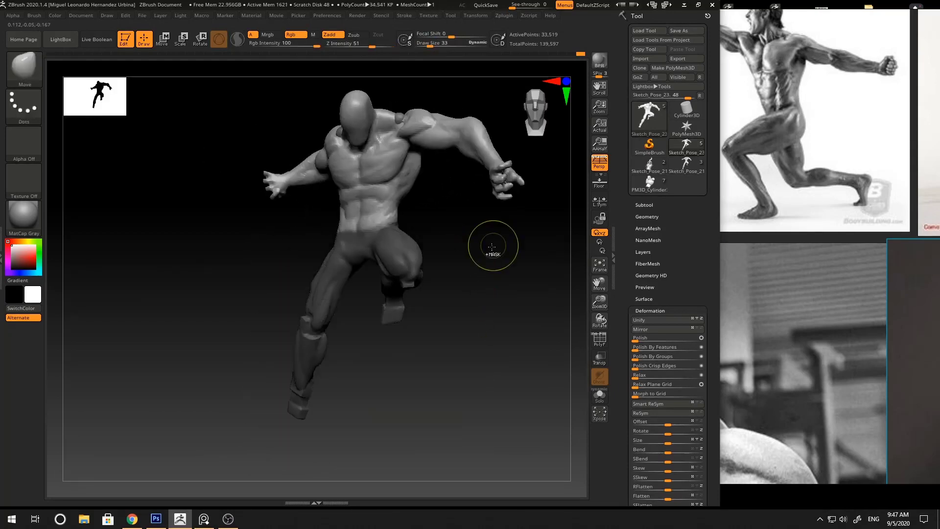
left_click(493, 248, "ctrl")
key("w")
left_click(354, 231, "alt")
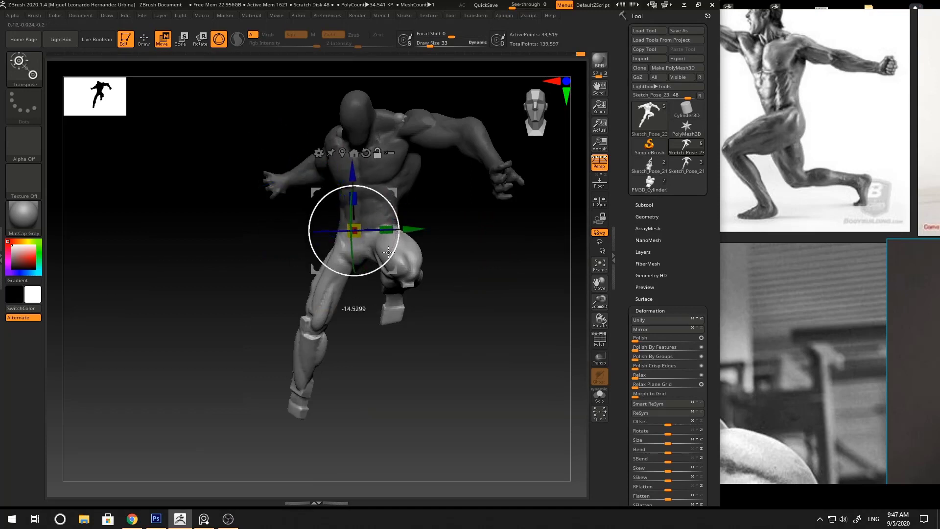
left_click_drag(354, 178, 353, 180)
key("q")
- Build up and smooth the lower back and hip transition with the ClayBuildup and Smooth brushes at draw size 36
mouse_move(453, 216)
left_mouse_down("alt")
mouse_move(479, 241)
mouse_move(431, 240)
left_mouse_up("alt")
mouse_move(489, 246)
left_mouse_down()
mouse_move(445, 251)
mouse_move(367, 233)
mouse_move(315, 248)
left_mouse_up()
key("b")
key("c")
key("b")
left_click_drag(386, 237, 347, 241)
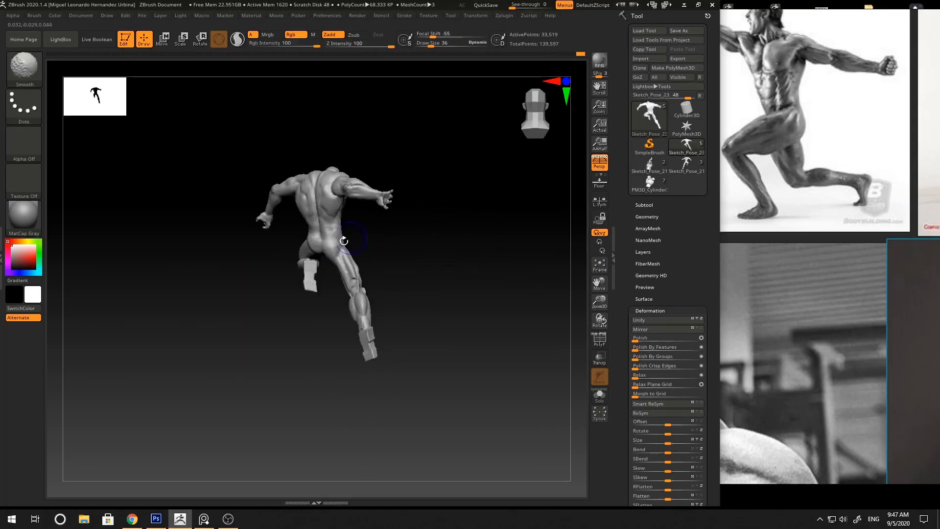
- Reshape the buttocks and hips from behind with the Move brush at draw size 65
key("b")
key("m")
key("v")
key("space")
left_click_drag(282, 265, 311, 254)
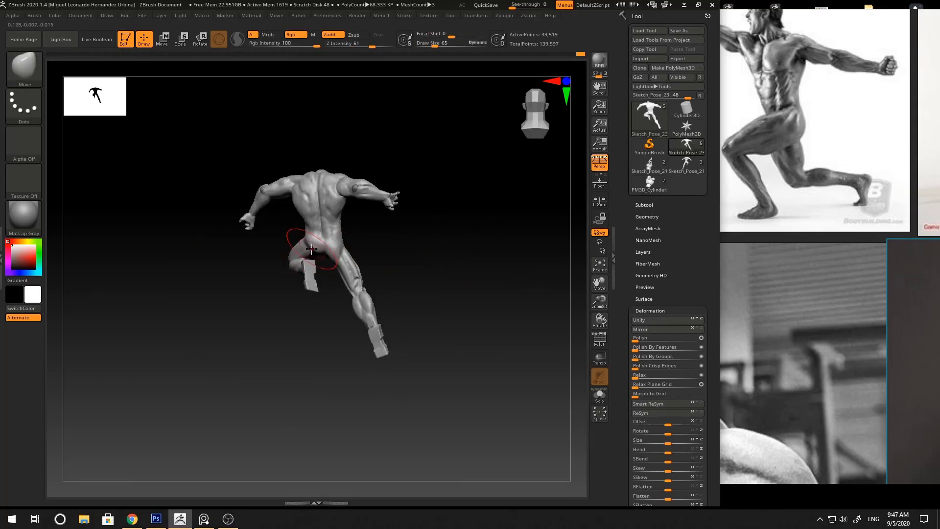
key("shift")
mouse_move(370, 237)
left_mouse_down()
mouse_move(434, 249)
mouse_move(447, 279)
mouse_move(444, 269)
left_mouse_up()
- Add volume around the hips and upper thighs with the Standard brush at draw size 48
key("b")
key("s")
key("t")
key("space")
mouse_move(431, 226)
left_mouse_down()
mouse_move(443, 199)
mouse_move(462, 201)
mouse_move(477, 177)
mouse_move(376, 232)
left_mouse_up()
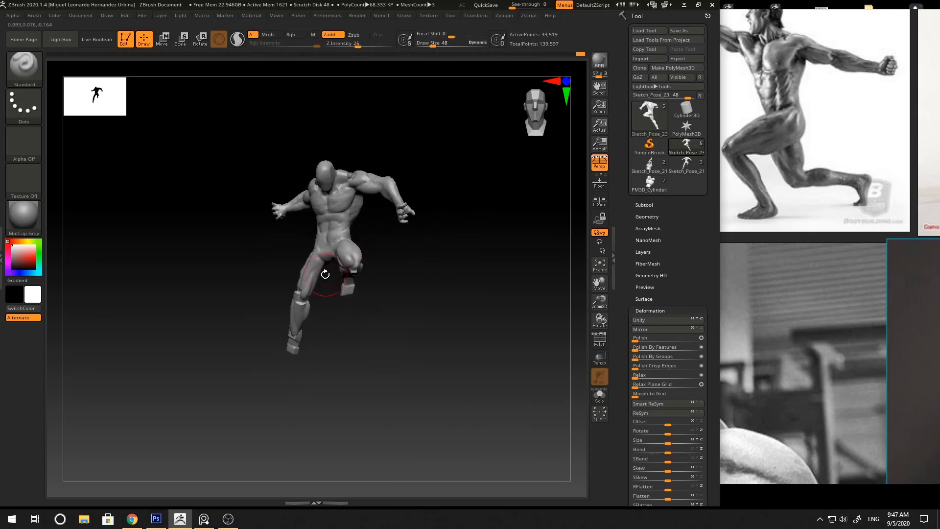
mouse_move(325, 274)
left_mouse_down()
mouse_move(495, 256)
mouse_move(420, 260)
mouse_move(429, 248)
mouse_move(413, 267)
mouse_move(478, 263)
mouse_move(441, 266)
mouse_move(416, 287)
mouse_move(378, 272)
left_mouse_up()
- Lasso-mask the extended right leg up to the hip, invert the mask and activate the transform gizmo
mouse_move(362, 217)
left_mouse_down("ctrl")
mouse_move(351, 373)
mouse_move(381, 299)
left_mouse_up("ctrl")
mouse_move(488, 239)
left_mouse_down()
mouse_move(496, 213)
mouse_move(423, 222)
left_mouse_up()
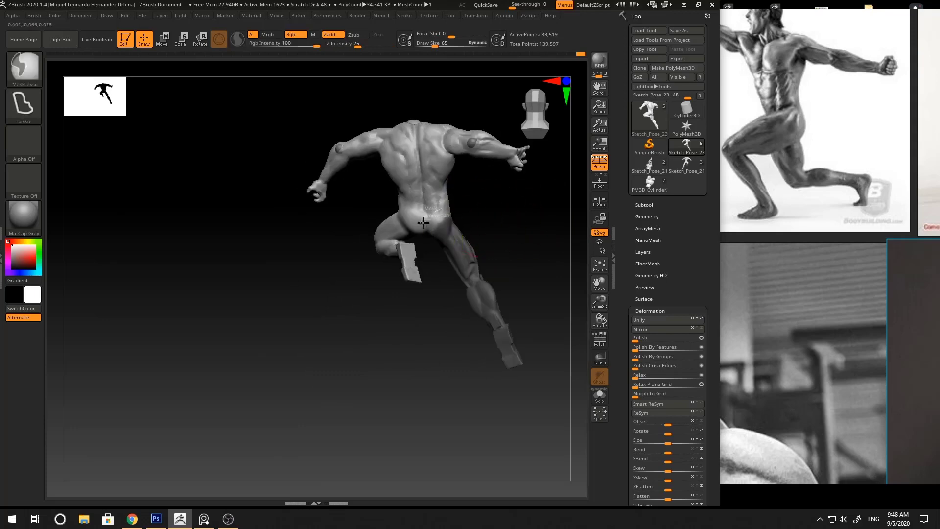
left_click_drag(461, 198, 462, 196, "ctrl")
left_click_drag(529, 215, 483, 223)
left_click(535, 220, "ctrl")
key("w")
- Switch to the reference board and enlarge the photo of the twisting male figure to study the extended leg
left_click(792, 327)
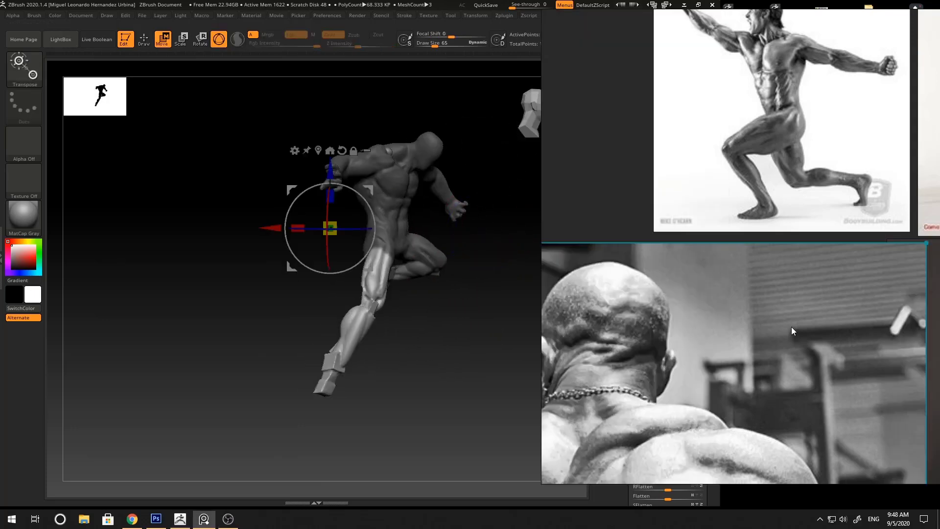
scroll(803, 321, "down", 6)
middle_click_drag(860, 325, 739, 201)
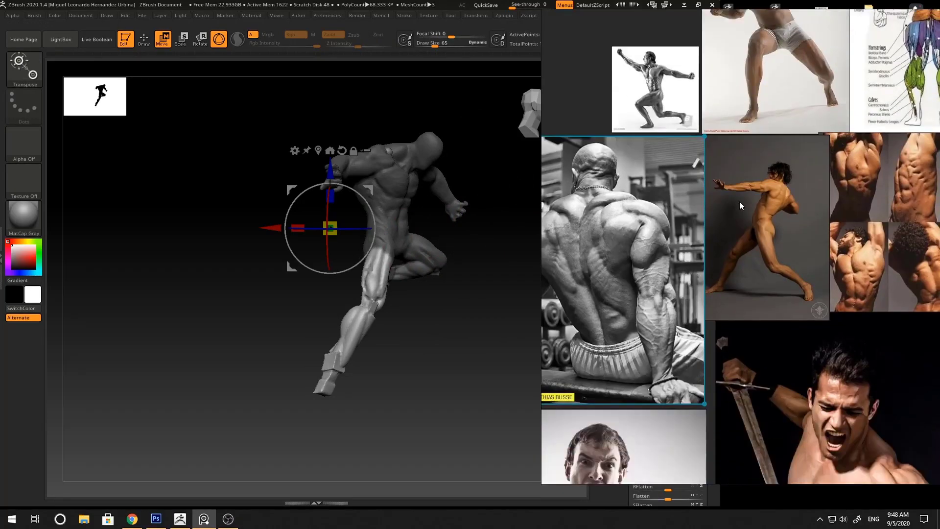
scroll(786, 258, "up", 5)
left_click(438, 375)
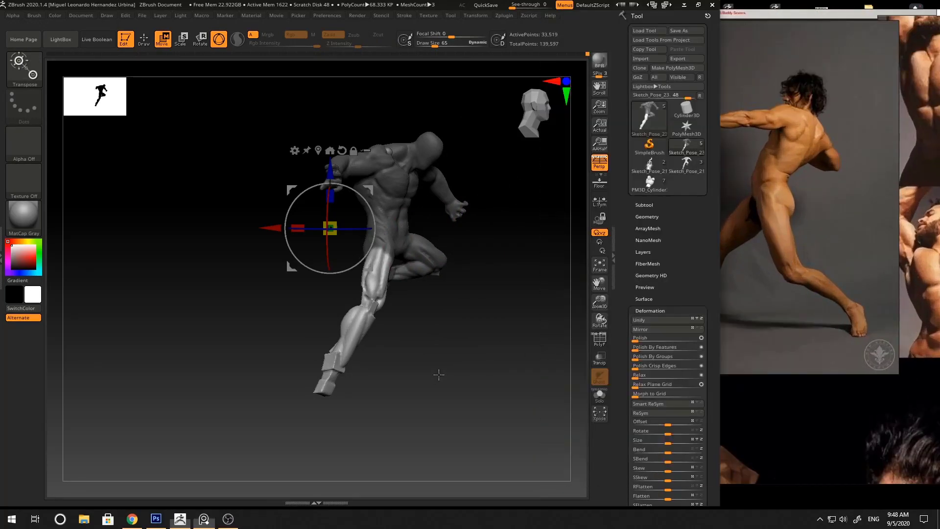
- Place the gizmo at the right hip and rotate the unmasked right leg to extend it backward and outward
left_click_drag(479, 231, 491, 254, "shift")
left_click_drag(393, 212, 397, 242, "alt")
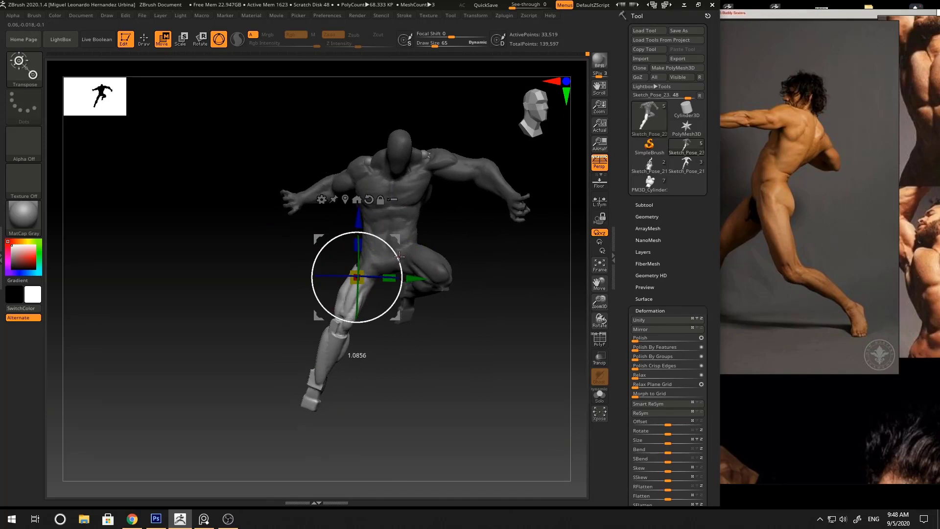
left_click_drag(478, 264, 443, 223)
left_click_drag(354, 227, 400, 230, "alt")
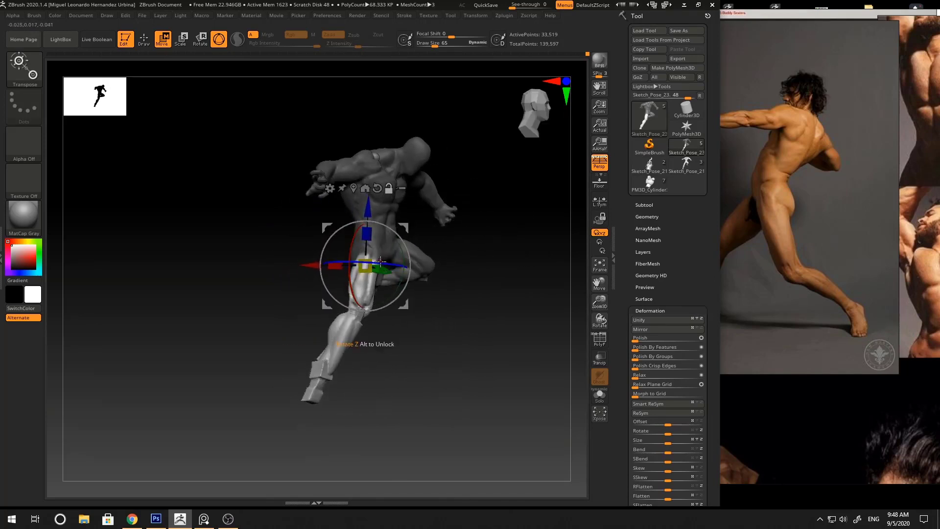
left_click_drag(381, 262, 461, 242)
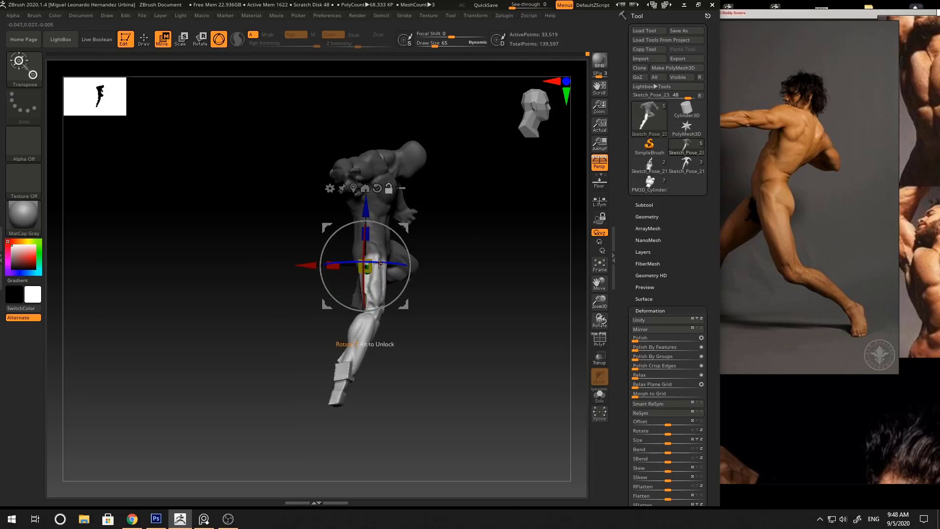
left_click_drag(373, 259, 377, 259)
mouse_move(483, 220)
left_mouse_down()
mouse_move(448, 219)
mouse_move(462, 246)
mouse_move(475, 243)
mouse_move(403, 264)
mouse_move(465, 247)
mouse_move(445, 249)
mouse_move(466, 264)
mouse_move(384, 267)
mouse_move(483, 262)
mouse_move(425, 286)
left_mouse_up()
key("q")
- Build up the right hip and buttock with ClayBuildup at draw size 30 and smooth the back of the extended thigh
mouse_move(332, 284)
left_mouse_down()
mouse_move(502, 260)
mouse_move(367, 273)
mouse_move(441, 264)
mouse_move(397, 263)
mouse_move(493, 235)
left_mouse_up()
key("b")
key("c")
key("b")
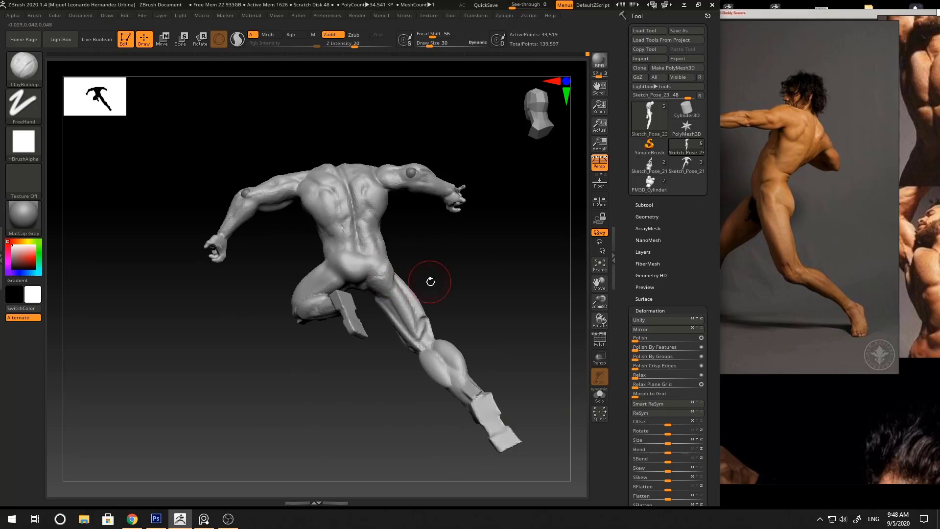
left_click_drag(430, 282, 370, 294)
mouse_move(439, 281)
left_mouse_down()
mouse_move(411, 293)
mouse_move(392, 268)
mouse_move(345, 275)
mouse_move(389, 283)
left_mouse_up()
mouse_move(527, 274)
left_mouse_down()
mouse_move(471, 275)
mouse_move(506, 260)
mouse_move(443, 269)
mouse_move(510, 273)
mouse_move(415, 278)
left_mouse_up()
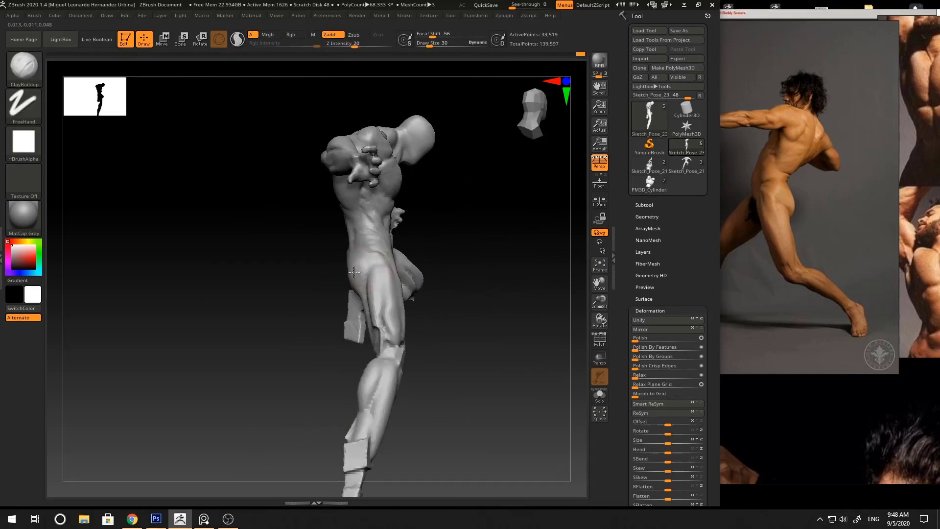
left_click_drag(354, 272, 362, 270)
right_click_drag(395, 275, 347, 263)
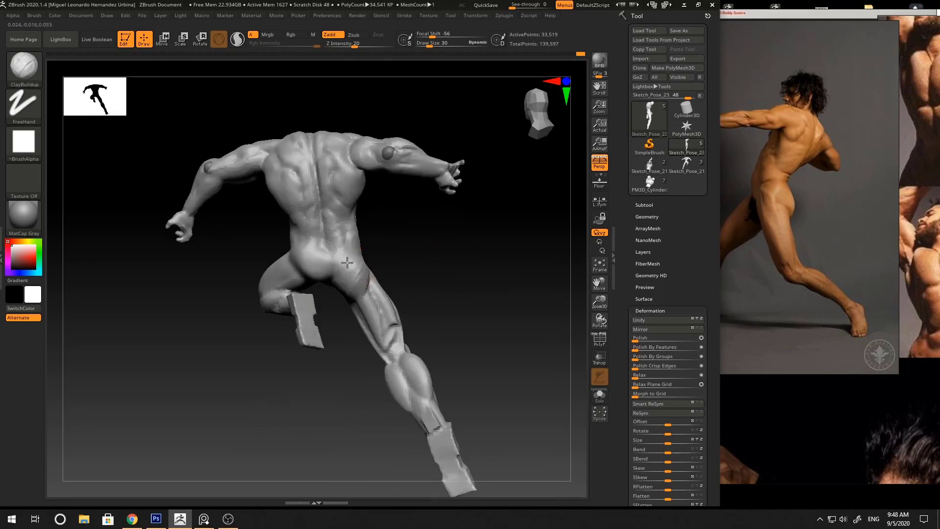
right_click_drag(380, 301, 384, 270, "ctrl")
right_click_drag(385, 271, 361, 281)
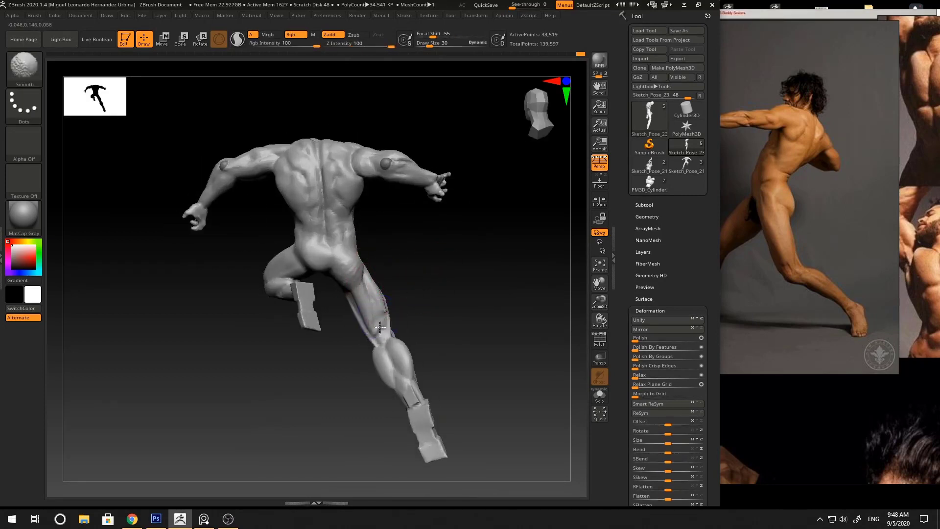
left_click_drag(360, 278, 381, 314, "shift")
- Reshape the outer contour of the extended thigh with the Move brush at draw size 51
right_click_drag(417, 296, 392, 298)
key("b")
key("m")
key("v")
key("space")
left_click_drag(384, 303, 388, 303)
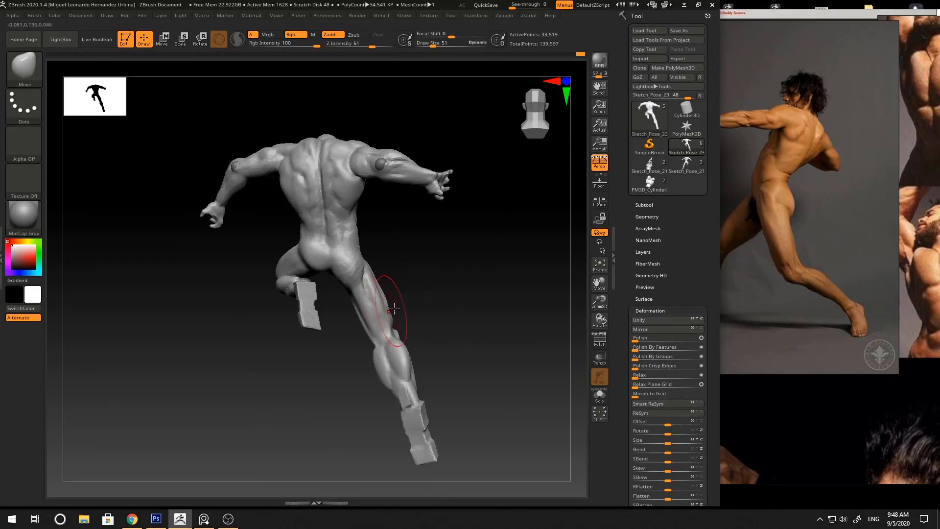
right_click_drag(395, 308, 391, 301)
- Refine the back of the extended thigh with ClayBuildup, DamStandard carving at draw size 23 and smoothing
key("b")
key("c")
key("b")
key("space")
left_click_drag(387, 302, 381, 302)
key("b")
key("d")
key("s")
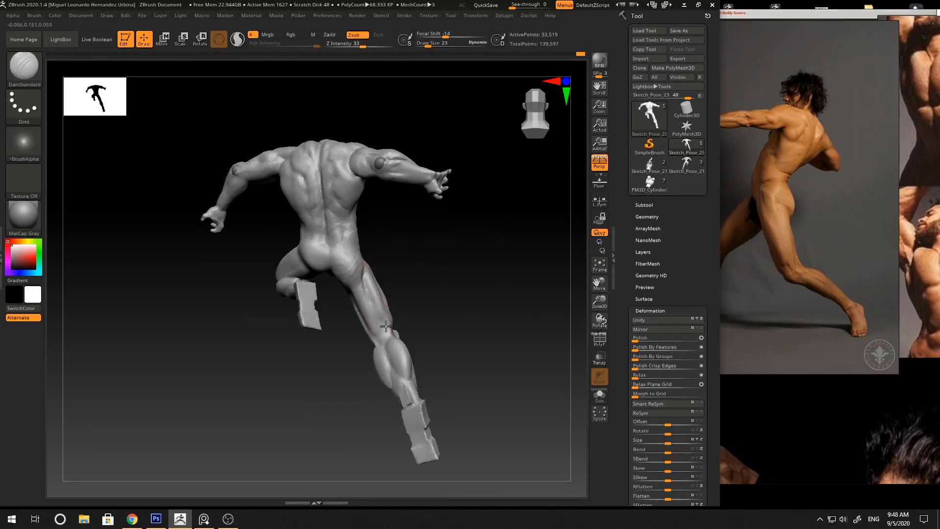
mouse_move(368, 309)
right_mouse_down()
mouse_move(392, 334)
mouse_move(436, 309)
mouse_move(363, 357)
right_mouse_up()
key("shift")
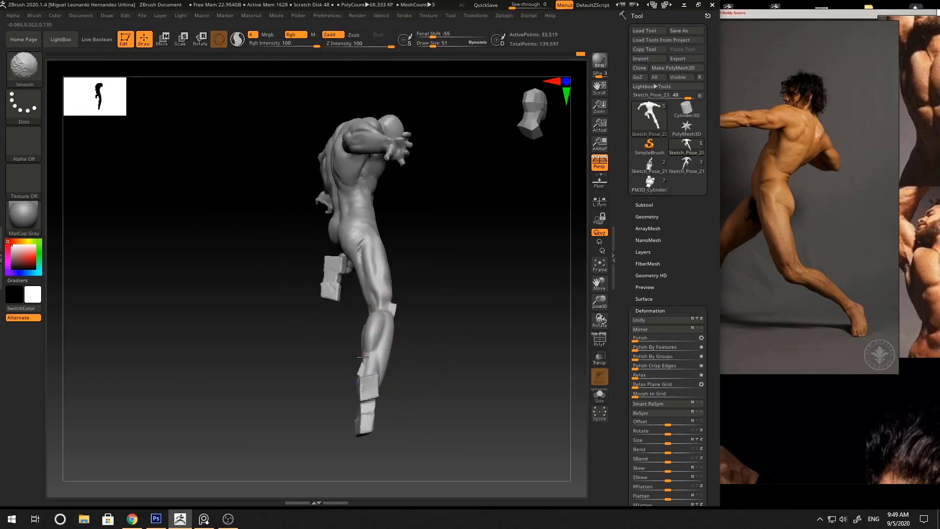
- Smooth and flatten the shin and blocky ankle of the extended leg at draw size 30
mouse_move(416, 310)
right_mouse_down()
mouse_move(377, 338)
mouse_move(385, 346)
mouse_move(447, 323)
mouse_move(365, 328)
mouse_move(445, 308)
mouse_move(390, 318)
mouse_move(463, 289)
right_mouse_up()
key("shift")
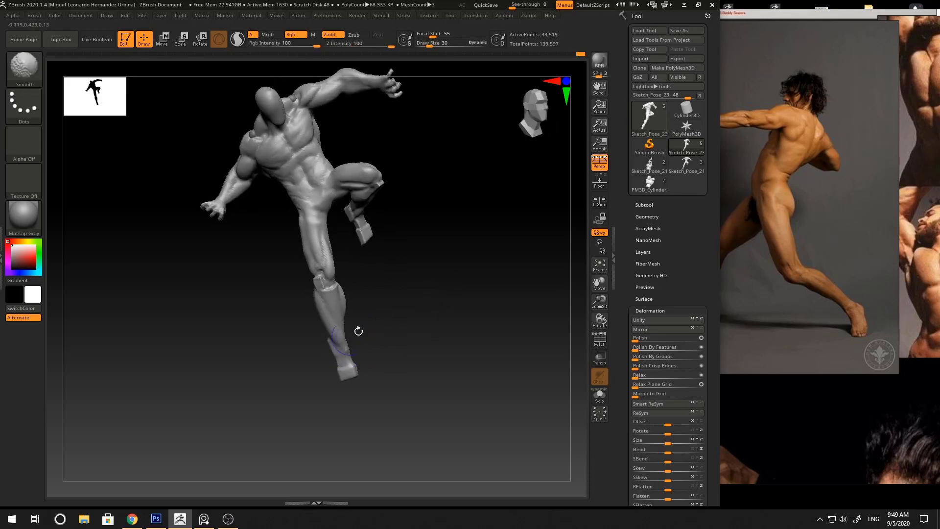
right_click_drag(357, 329, 400, 295)
right_click_drag(377, 340, 421, 325)
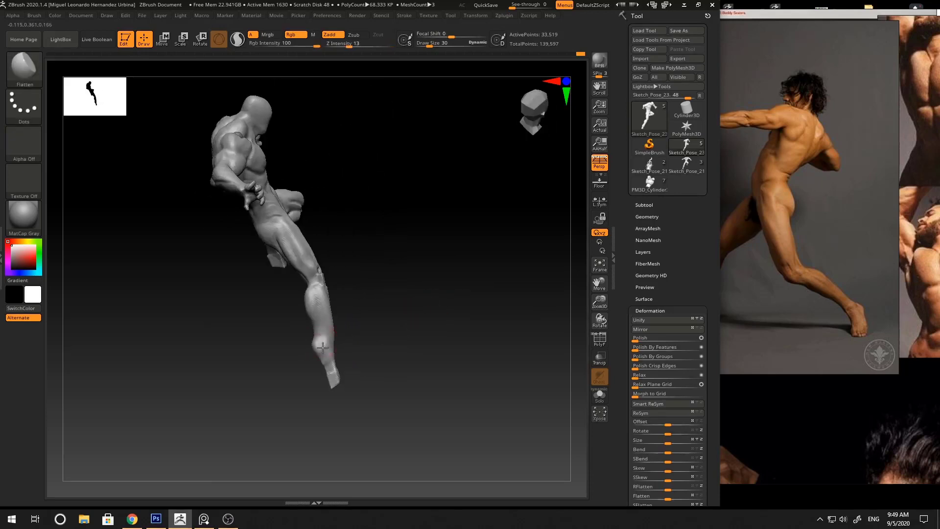
mouse_move(322, 347)
right_mouse_down()
mouse_move(346, 314)
mouse_move(364, 331)
right_mouse_up()
- Pull the ankle and foot block of the extended leg into shape with the Move brush at draw size 58
key("space")
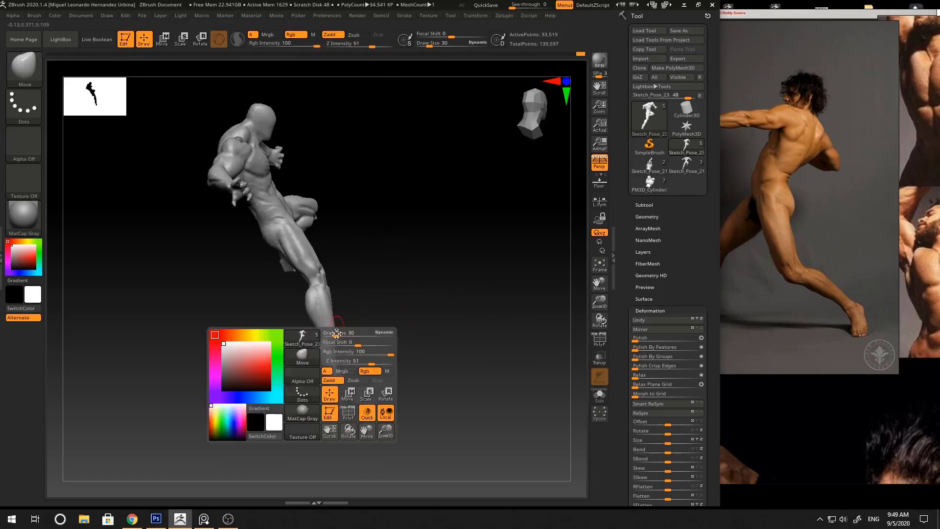
left_click_drag(363, 334, 369, 334)
mouse_move(321, 340)
right_mouse_down()
mouse_move(380, 331)
mouse_move(364, 338)
right_mouse_up()
key("space")
mouse_move(364, 338)
right_mouse_down("alt")
mouse_move(426, 270)
mouse_move(392, 296)
right_mouse_up("alt")
key("space")
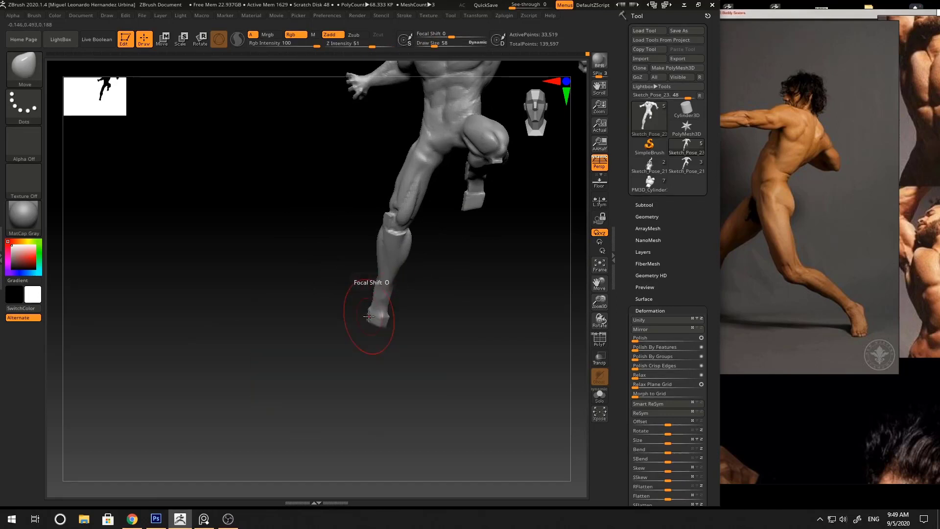
key("space")
left_click_drag(378, 310, 364, 311)
- Flatten the extended foot's surfaces and adjust its ankle contour with the Move brush at draw size 30
key("b")
key("f")
key("a")
mouse_move(338, 318)
right_mouse_down()
mouse_move(390, 319)
mouse_move(378, 309)
right_mouse_up()
key("b")
key("m")
key("v")
key("space")
left_click_drag(376, 303, 373, 302)
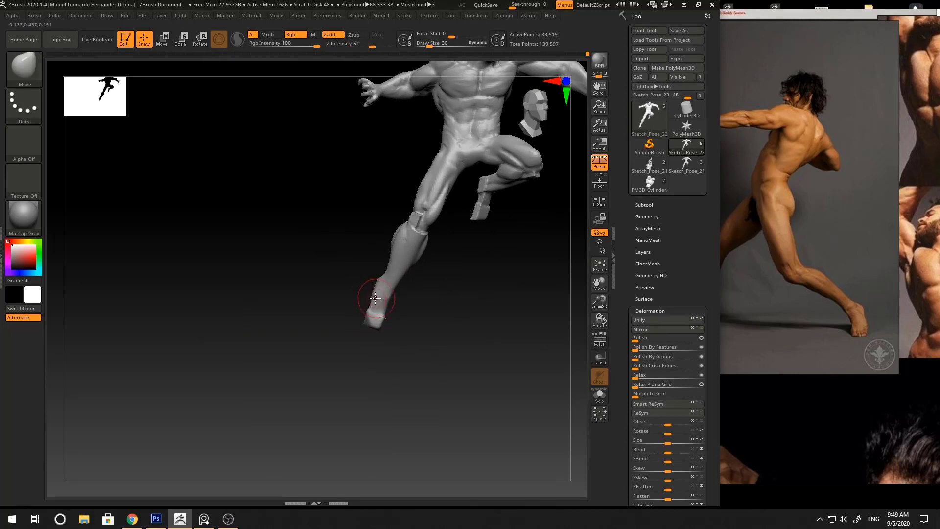
- Flatten the planes of the extended leg's ankle and lower calf with the Flatten brush
key("b")
key("f")
key("a")
key("space")
right_click_drag(370, 307, 413, 326)
mouse_move(413, 326)
right_mouse_down("ctrl")
mouse_move(422, 278)
mouse_move(433, 339)
mouse_move(384, 306)
right_mouse_up("ctrl")
- Rebuild and blend the extended leg's knee with the Standard brush, smoothing and ClayBuildup at draw size 28
key("b")
key("s")
key("t")
key("shift")
key("b")
key("c")
key("b")
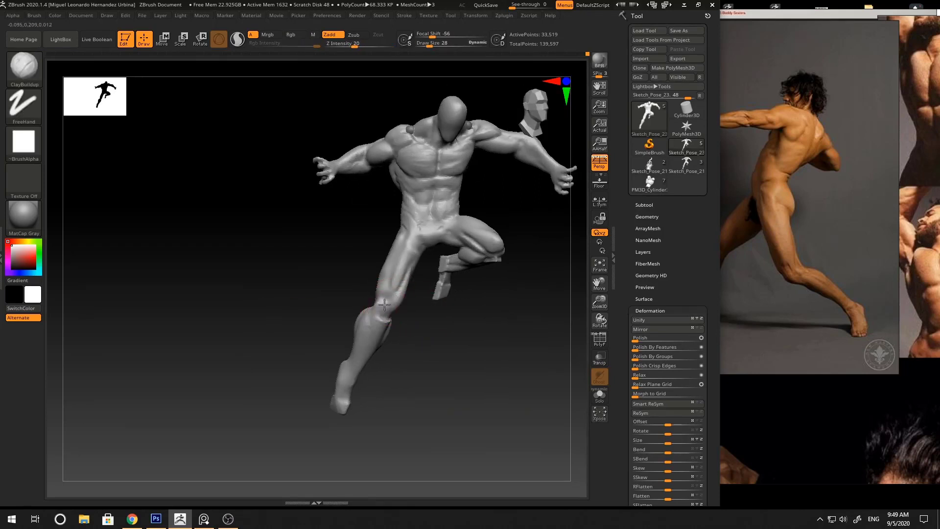
mouse_move(408, 265)
right_mouse_down()
mouse_move(411, 342)
mouse_move(416, 249)
mouse_move(419, 262)
mouse_move(369, 274)
mouse_move(496, 259)
mouse_move(470, 257)
right_mouse_up()
- Switch to the reference board and examine the leg anatomy drawings for thigh, knee and calf muscles
left_click(792, 266)
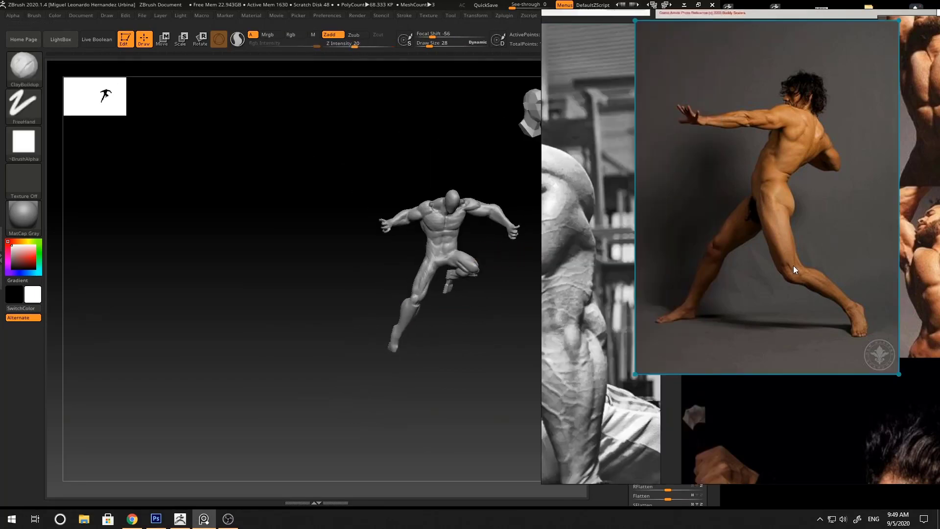
scroll(793, 266, "down", 6)
middle_click_drag(793, 266, 691, 174)
scroll(779, 346, "up", 3)
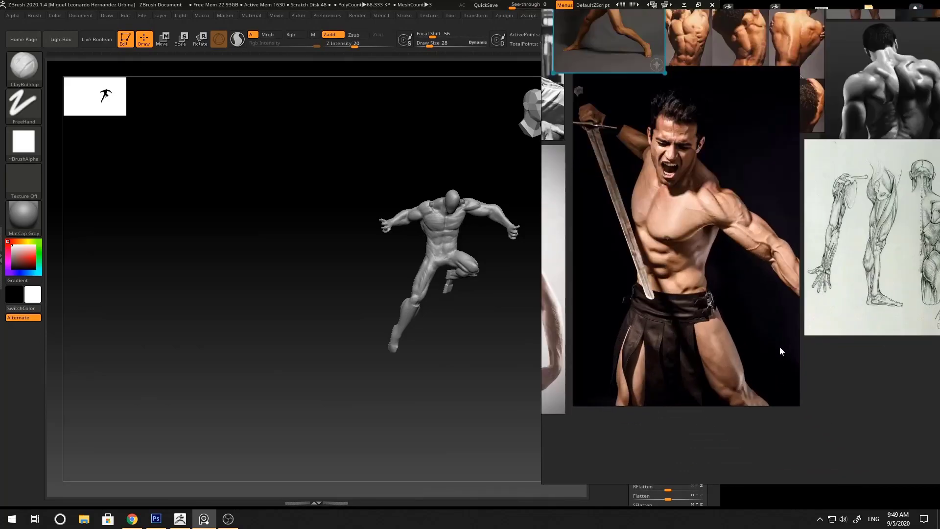
scroll(822, 337, "down", 5)
middle_click_drag(835, 380, 776, 221)
middle_click_drag(875, 374, 836, 298)
scroll(838, 302, "up", 4)
scroll(839, 306, "up", 2)
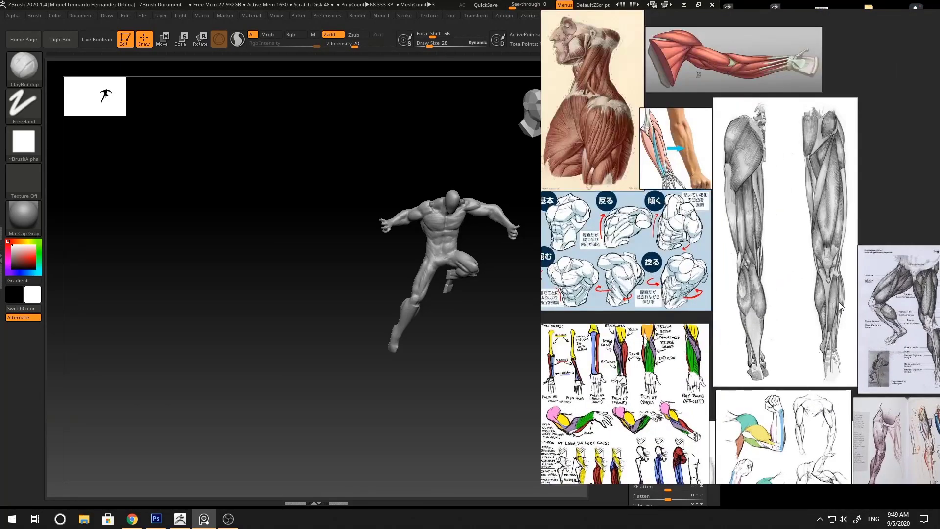
scroll(839, 301, "down", 2)
scroll(855, 273, "up", 3)
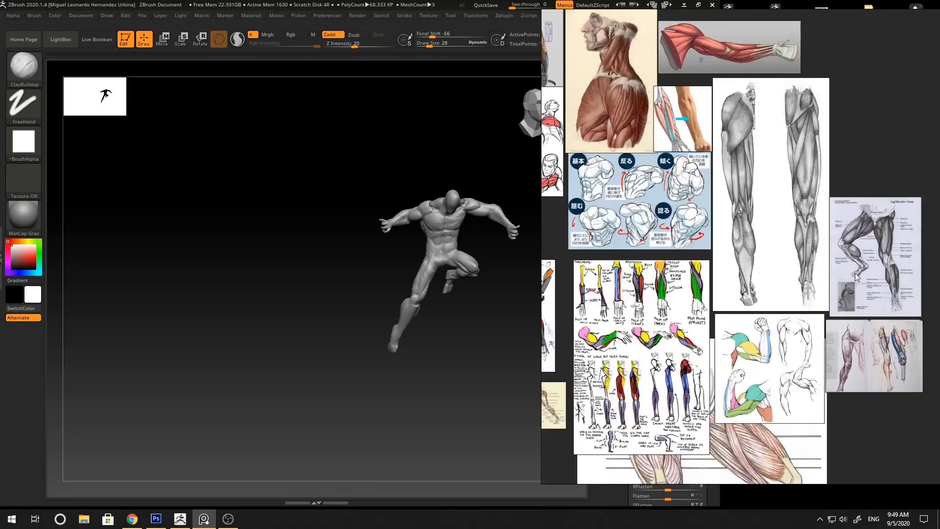
scroll(855, 272, "up", 2)
scroll(855, 272, "down", 1)
middle_click_drag(877, 382, 883, 299)
scroll(889, 322, "up", 2)
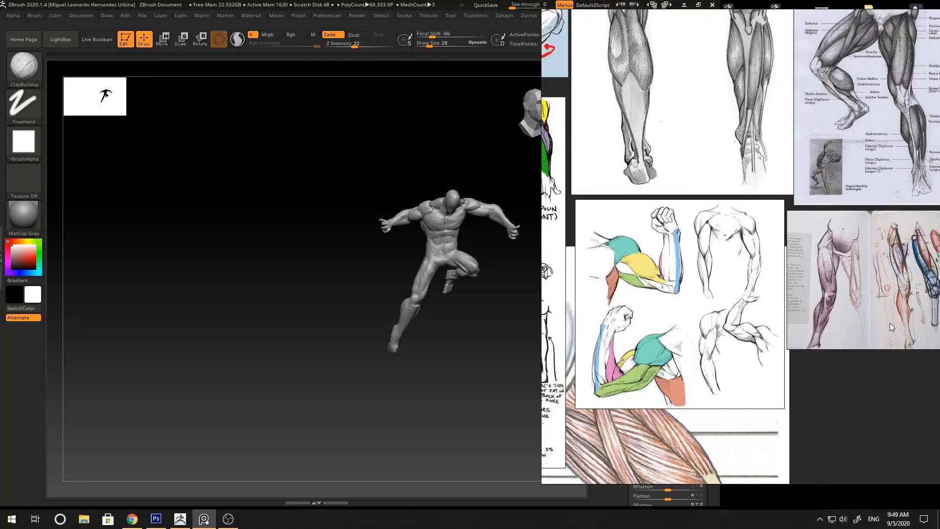
scroll(889, 322, "up", 2)
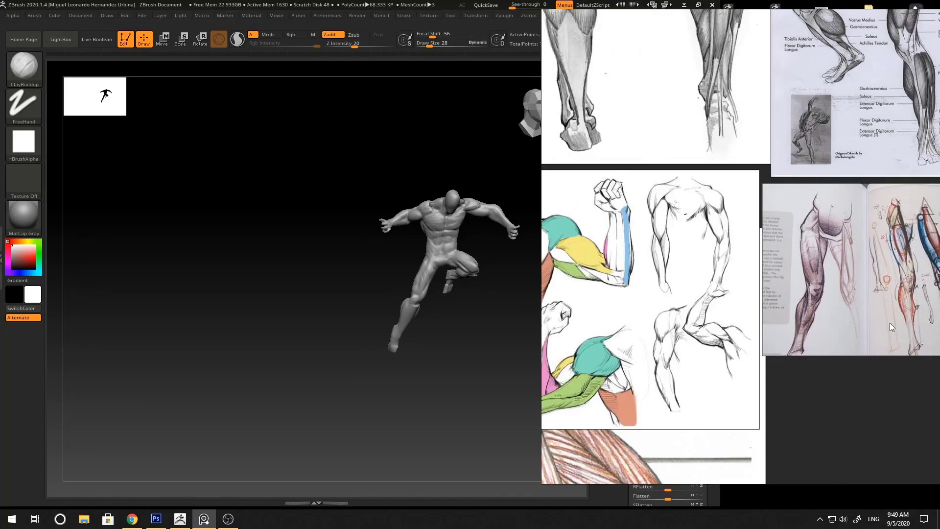
- Check the figure's front view and enlarge the labelled leg muscle chart on the reference board
left_click(252, 260)
mouse_move(472, 346)
left_mouse_down()
mouse_move(426, 325)
mouse_move(447, 308)
mouse_move(440, 287)
mouse_move(466, 330)
mouse_move(482, 290)
left_mouse_up()
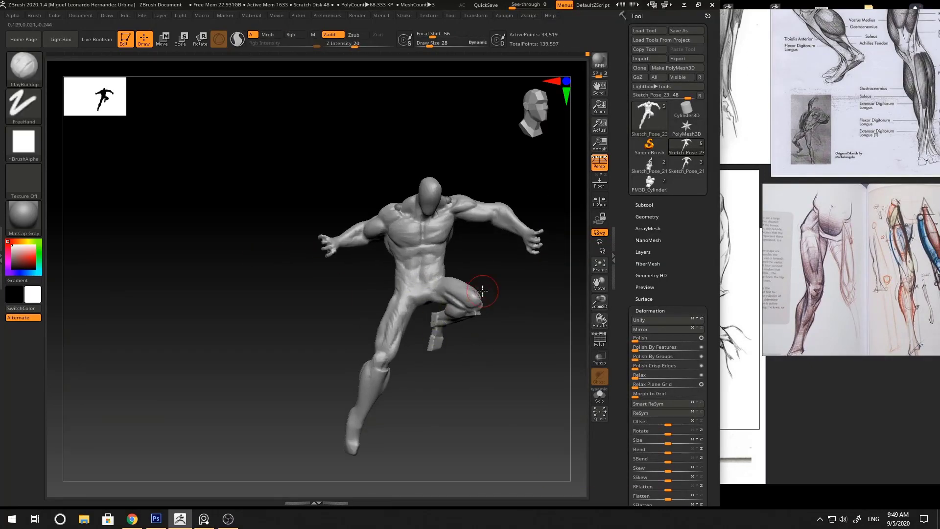
scroll(906, 132, "down", 5)
middle_click_drag(901, 127, 918, 220)
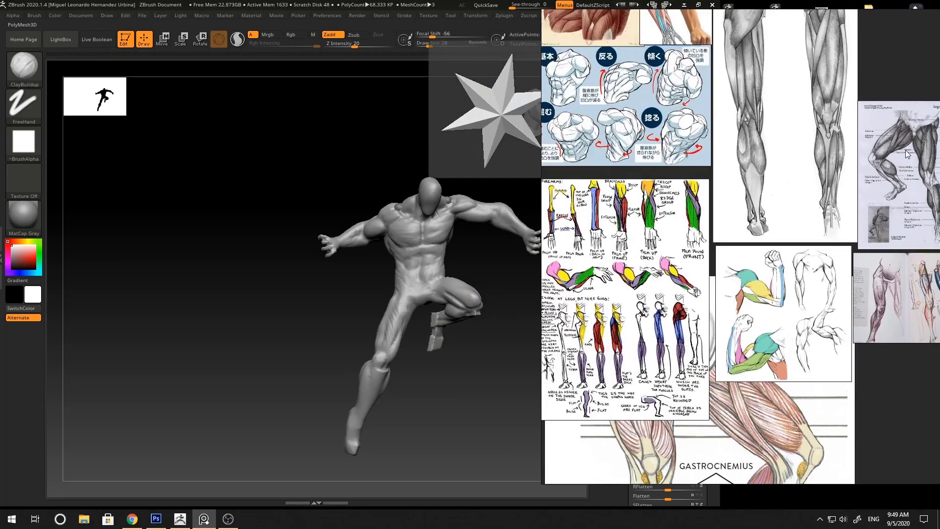
scroll(905, 150, "down", 2)
middle_click_drag(905, 150, 866, 232)
scroll(867, 229, "up", 5)
scroll(867, 228, "up", 3)
left_click(482, 372)
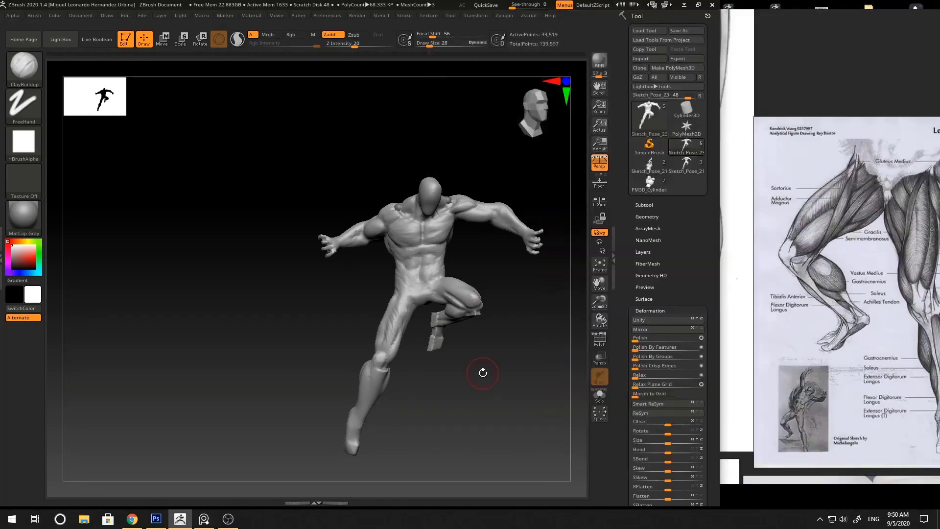
- Sculpt the front thigh muscles of the extended leg with the Standard brush and ClayBuildup at draw size 19
right_click_drag(441, 377, 415, 380)
key("b")
key("s")
key("t")
right_click_drag(420, 325, 404, 287, "ctrl")
left_click_drag(404, 287, 405, 282)
mouse_move(394, 358)
right_mouse_down()
mouse_move(407, 300)
mouse_move(406, 359)
right_mouse_up()
key("b")
key("c")
key("b")
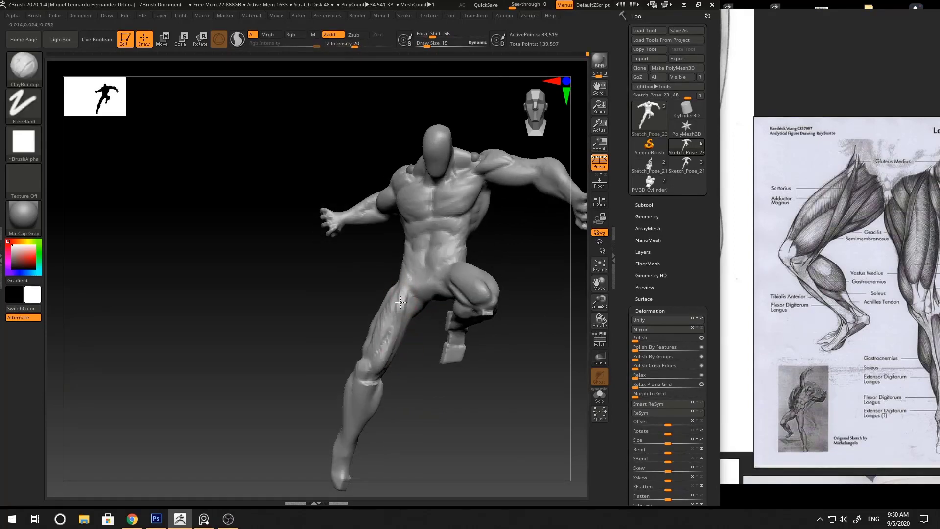
- Smooth the front of the extended thigh and adjust its inner contour with the Move brush at draw size 33
mouse_move(400, 302)
right_mouse_down()
mouse_move(362, 338)
mouse_move(396, 384)
right_mouse_up()
key("b")
key("m")
key("v")
left_click_drag(384, 359, 397, 330, "shift")
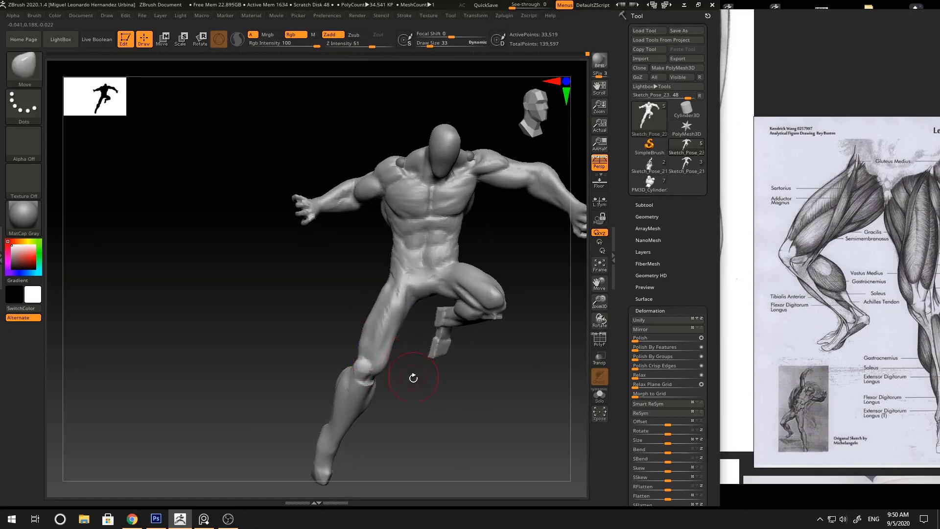
- Add muscle volume along the extended thigh from the knee to the hip with ClayBuildup at draw size 21
right_click_drag(413, 378, 409, 384)
key("b")
key("c")
key("b")
right_click(360, 371)
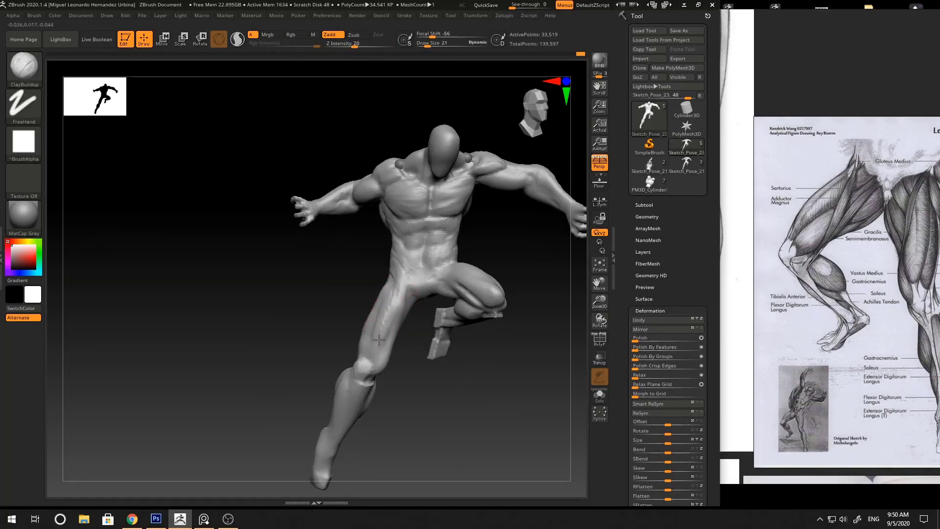
right_click_drag(386, 315, 394, 291)
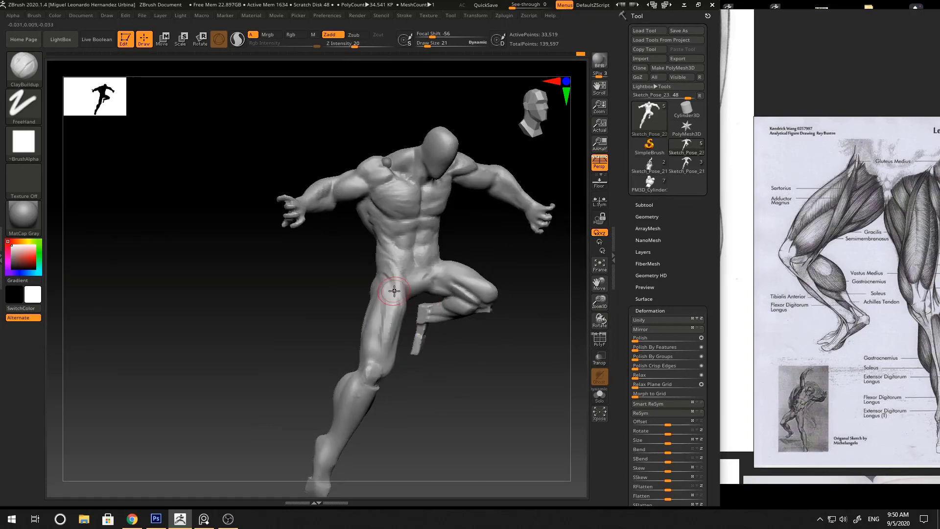
- Correct the extended thigh's profile in side view with the Move brush at draw size 28
right_click_drag(510, 279, 563, 280)
key("b")
key("m")
key("v")
right_click(378, 340)
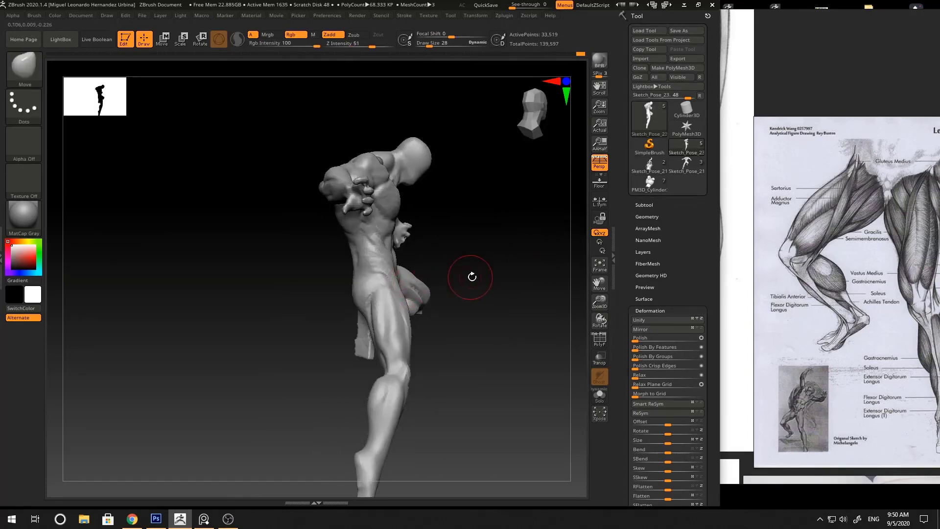
right_click(387, 340)
mouse_move(400, 309)
left_mouse_down()
mouse_move(410, 307)
mouse_move(388, 318)
left_mouse_up()
- Shift the large shapes of the extended lower leg with the Move brush at draw size 135
right_click_drag(429, 306, 438, 282, "ctrl")
mouse_move(512, 268)
right_mouse_down()
mouse_move(469, 262)
mouse_move(485, 262)
right_mouse_up()
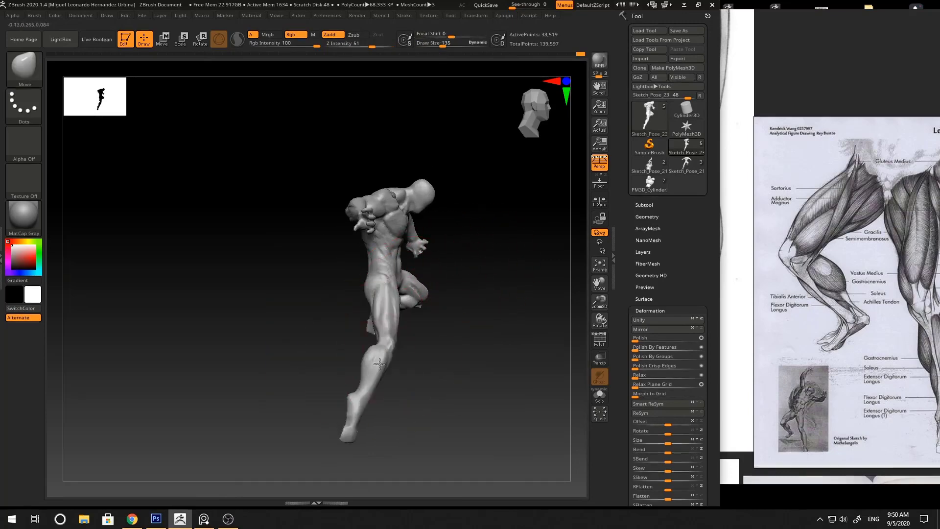
left_click_drag(474, 288, 446, 290)
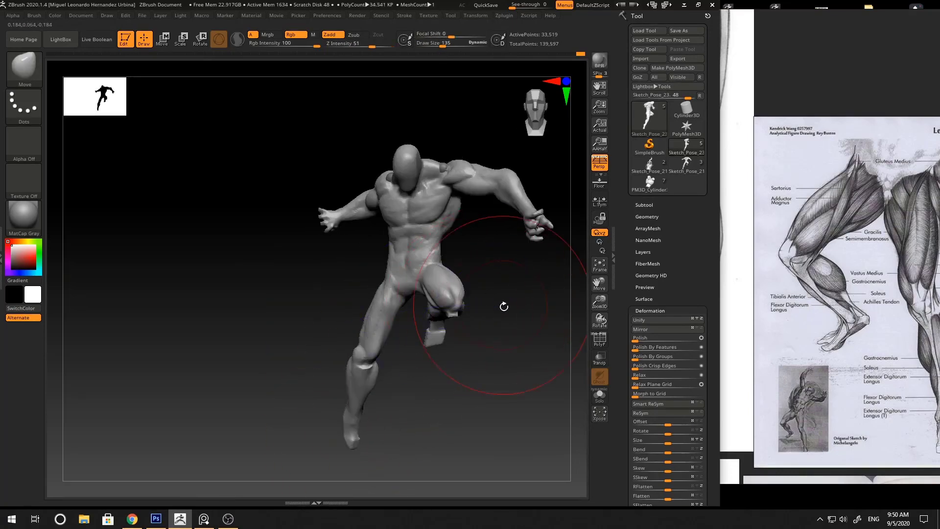
left_click_drag(504, 306, 469, 307)
mouse_move(441, 295)
right_mouse_down()
mouse_move(510, 287)
mouse_move(491, 295)
mouse_move(402, 286)
mouse_move(460, 273)
mouse_move(489, 290)
mouse_move(358, 285)
mouse_move(426, 359)
mouse_move(421, 269)
mouse_move(361, 278)
mouse_move(447, 325)
mouse_move(470, 388)
mouse_move(476, 361)
mouse_move(446, 310)
right_mouse_up()
- Flatten the back of the extended leg at draw size 51 and build up its upper thigh with ClayBuildup
key("b")
key("f")
key("l")
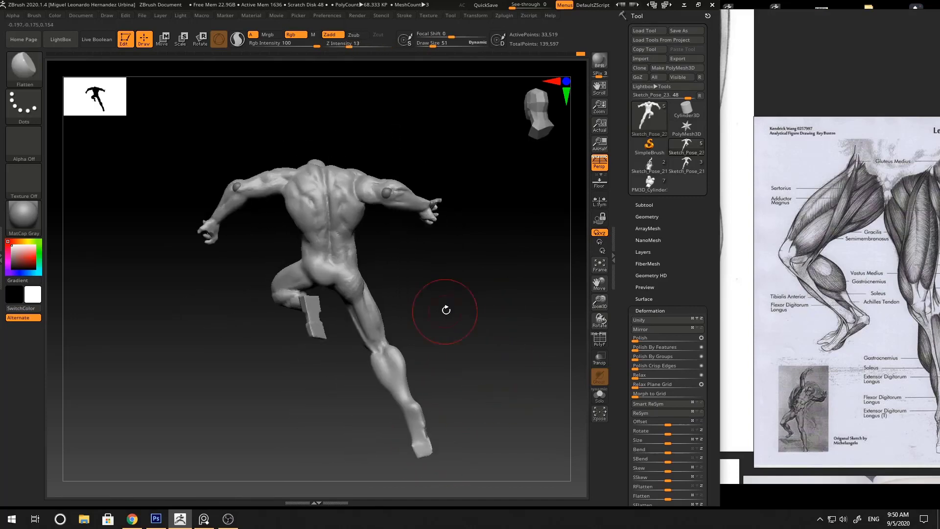
key("b")
key("c")
key("b")
key("space")
left_click_drag(368, 288, 363, 287)
mouse_move(396, 299)
right_mouse_down()
mouse_move(389, 264)
mouse_move(397, 284)
mouse_move(357, 281)
mouse_move(457, 288)
mouse_move(460, 264)
right_mouse_up()
- Add volume to the inner upper thigh of the extended leg with the Standard brush at draw size 33
mouse_move(460, 265)
right_mouse_down()
mouse_move(465, 274)
mouse_move(434, 301)
mouse_move(468, 289)
mouse_move(368, 321)
right_mouse_up()
key("b")
key("s")
key("t")
key("space")
key("space")
key("space")
left_click_drag(382, 314, 378, 315)
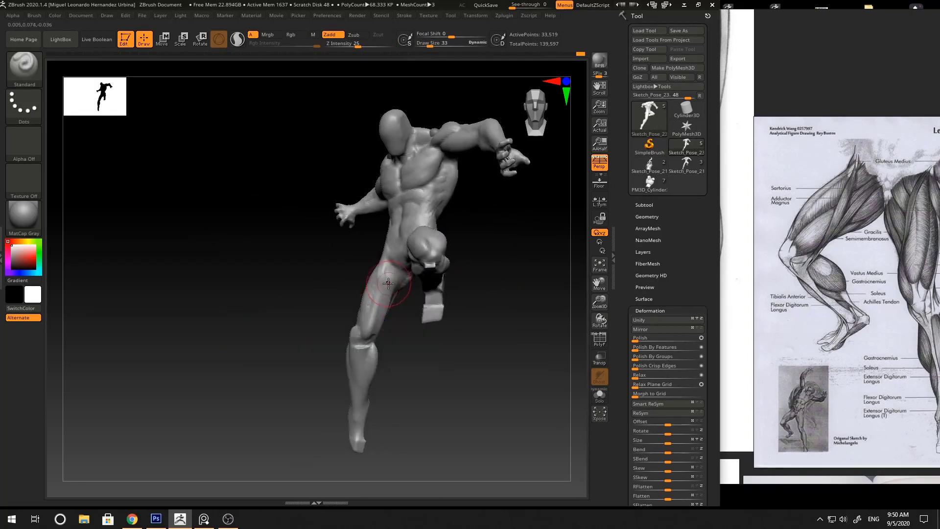
right_click_drag(388, 283, 392, 281)
- Flatten the front of the extended thigh below the hip with the Flatten brush at draw size 39
key("b")
key("f")
key("l")
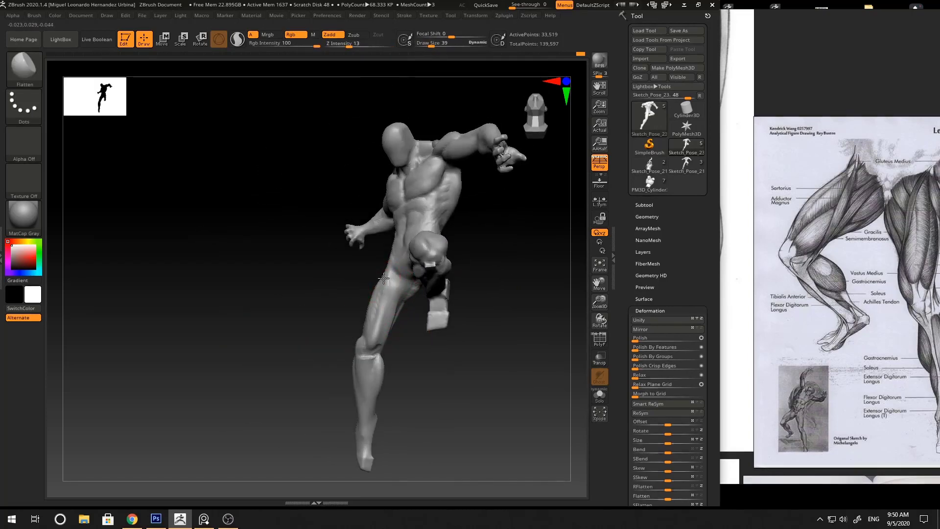
key("space")
left_click_drag(387, 298, 387, 327)
- Build up the inner and back thigh of the extended leg with ClayBuildup, raising the draw size to 33
key("b")
key("c")
key("b")
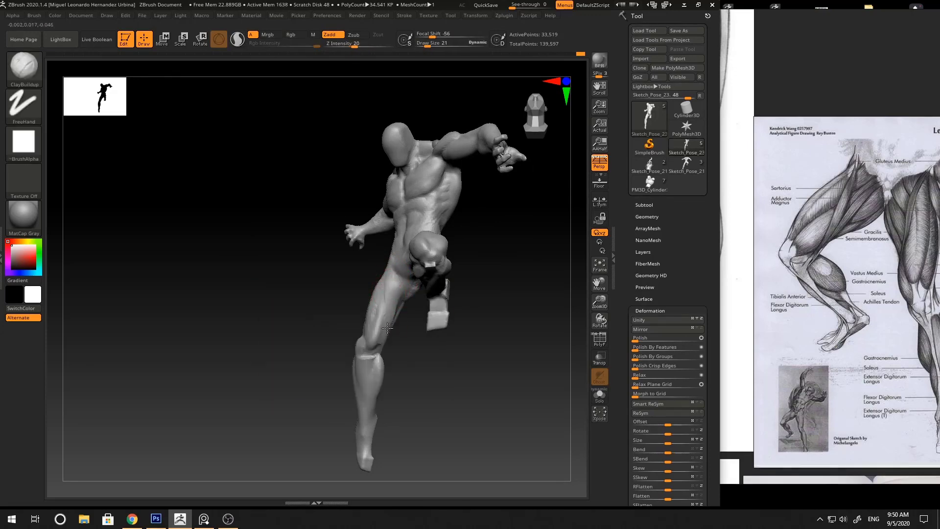
mouse_move(382, 344)
right_mouse_down()
mouse_move(400, 309)
mouse_move(425, 335)
mouse_move(402, 293)
mouse_move(441, 309)
right_mouse_up()
key("space")
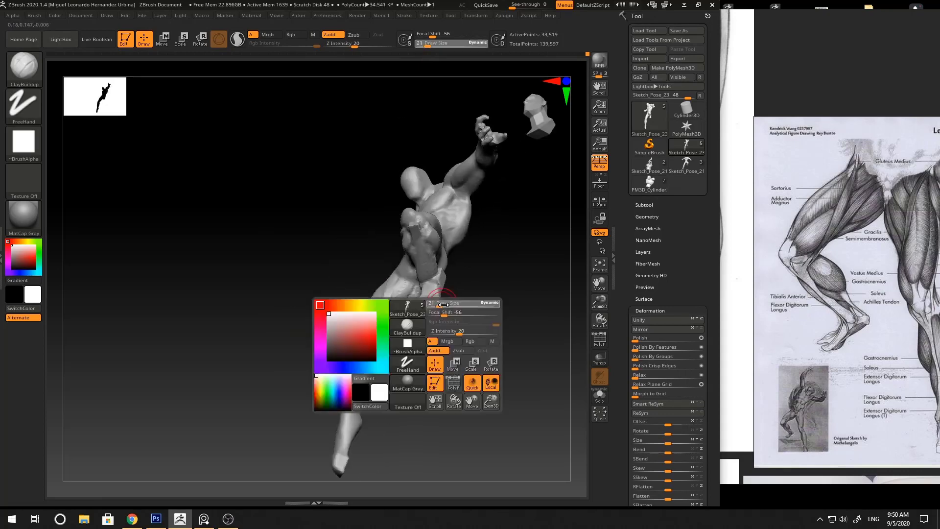
left_click_drag(438, 305, 443, 305)
mouse_move(455, 318)
right_mouse_down()
mouse_move(501, 342)
mouse_move(472, 294)
mouse_move(504, 336)
mouse_move(524, 293)
mouse_move(492, 266)
right_mouse_up()
- Examine the front and back leg muscle drawings on the reference board for the extended leg's anatomy
left_click(857, 389)
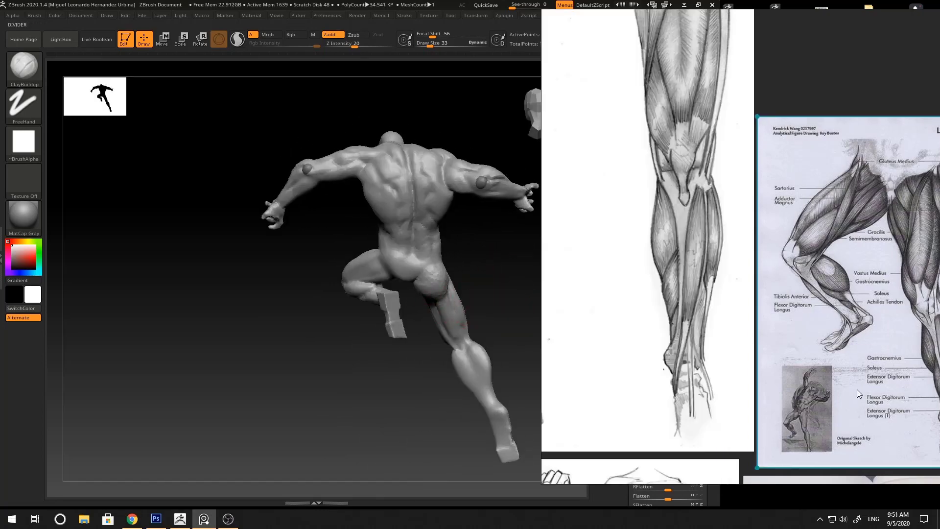
left_click(642, 205)
scroll(642, 205, "down", 2)
scroll(642, 205, "down", 2)
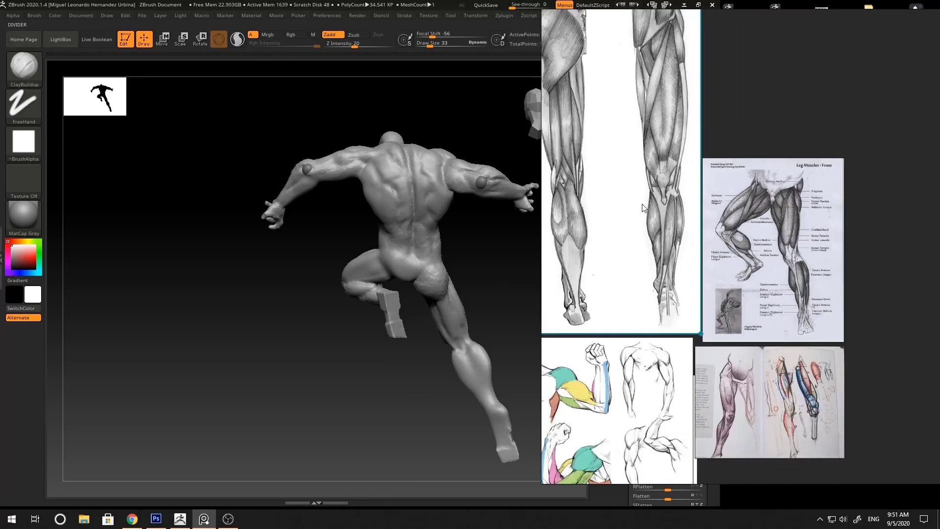
right_click_drag(333, 381, 486, 277)
left_click(819, 200)
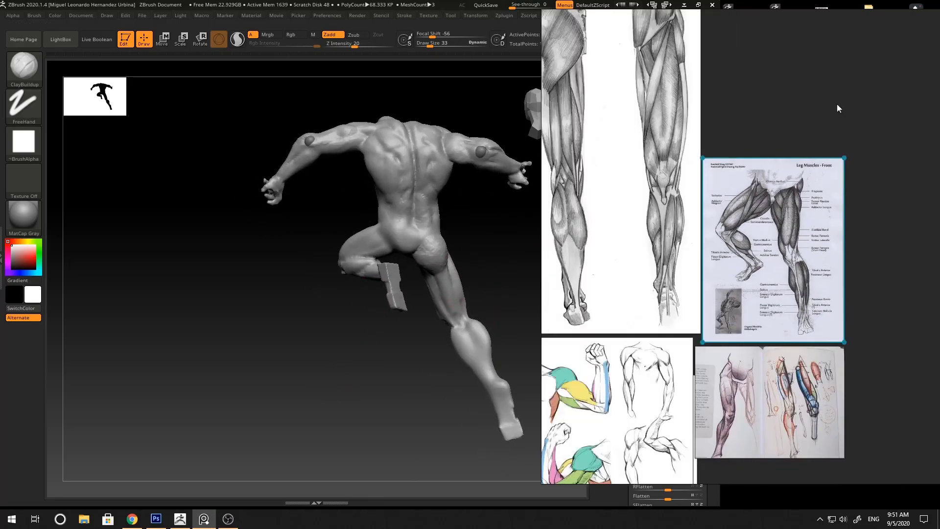
middle_click_drag(819, 91, 939, 128)
left_click(267, 434)
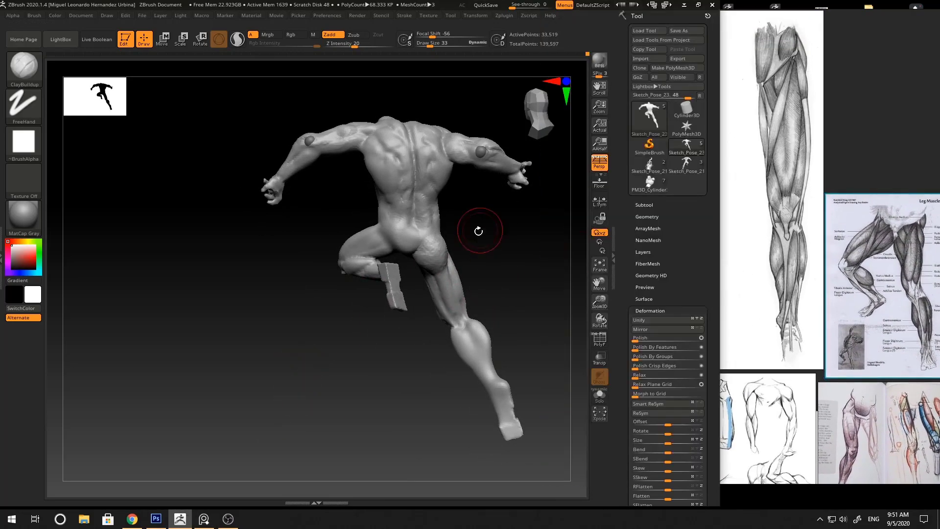
middle_click(780, 239)
scroll(774, 225, "down", 3)
middle_click_drag(820, 152, 858, 149)
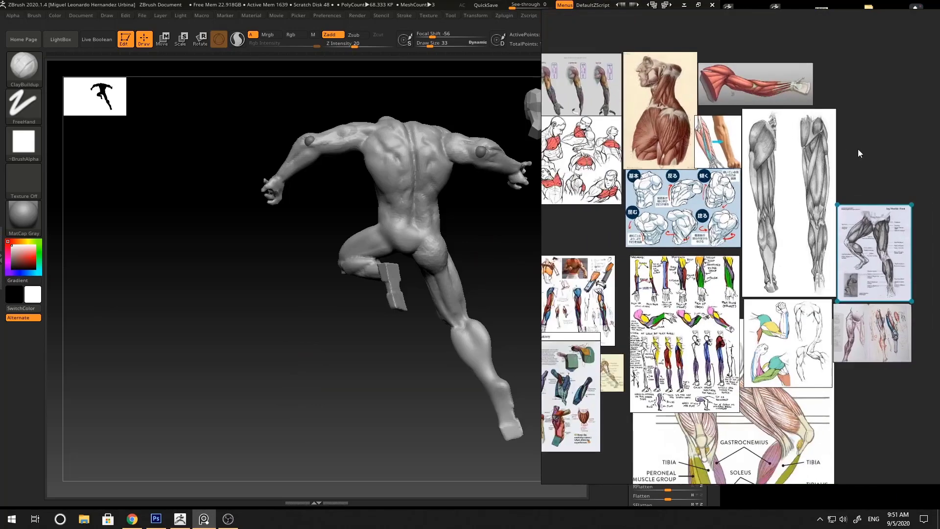
scroll(858, 149, "up", 2)
middle_click_drag(766, 164, 841, 181)
scroll(842, 182, "up", 2)
- Build up the hamstrings on the back of the extended thigh with ClayBuildup at draw size 26
mouse_move(356, 364)
right_mouse_down()
mouse_move(416, 314)
mouse_move(512, 298)
mouse_move(479, 210)
mouse_move(456, 207)
mouse_move(443, 250)
right_mouse_up()
key("space")
left_click_drag(406, 206, 424, 216)
right_click_drag(446, 202, 421, 225)
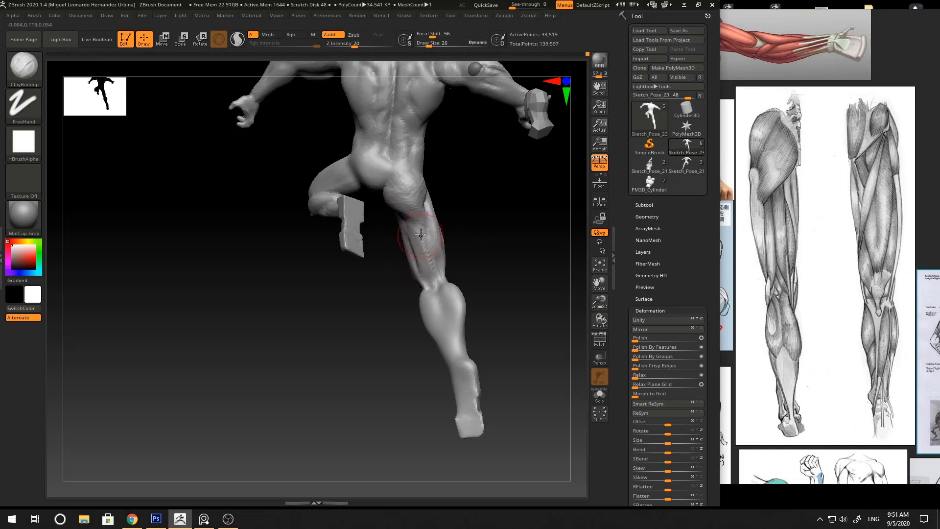
- Carve the hamstring division on the extended thigh with DamStandard and refine it toward the knee with ClayBuildup at draw size 15
key("b")
key("d")
key("s")
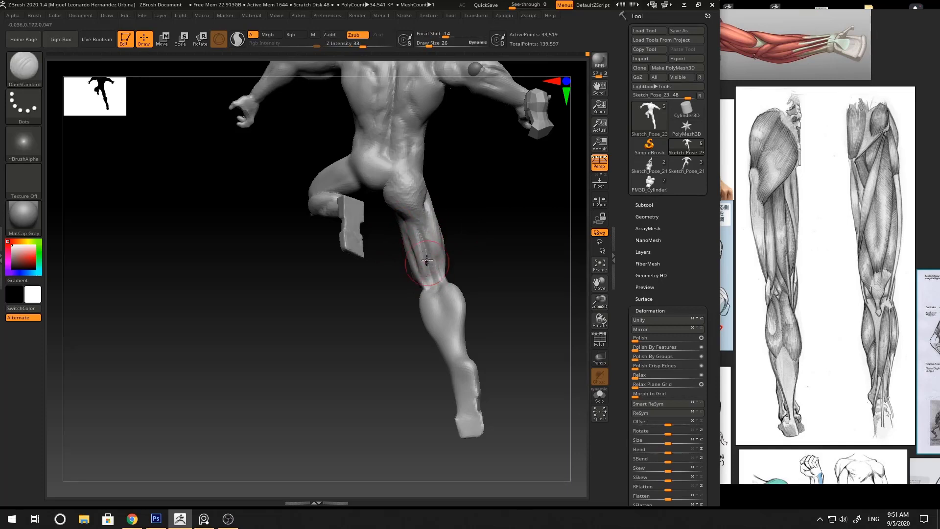
key("b")
key("c")
key("b")
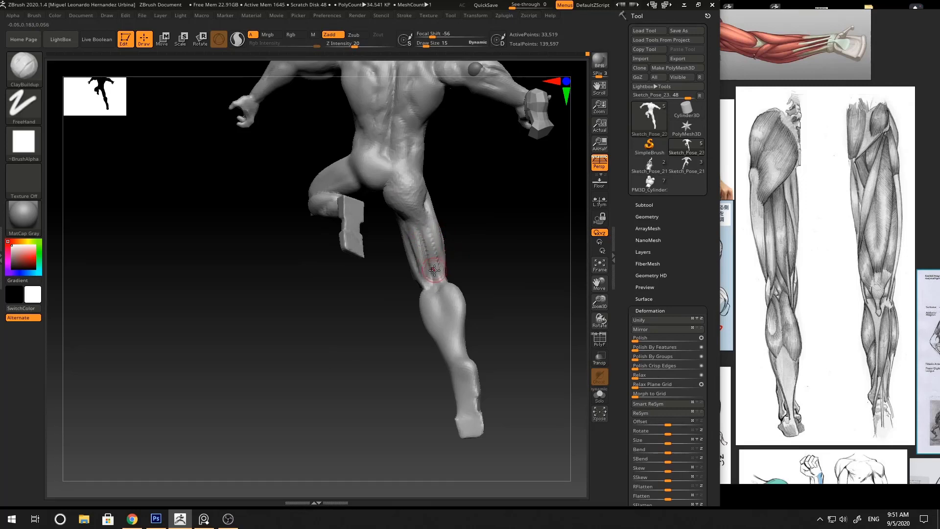
- Pull out the hamstring tendon above the back of the extended knee with SnakeHook at draw size 28
key("b")
key("s")
key("h")
right_click_drag(435, 270, 443, 275)
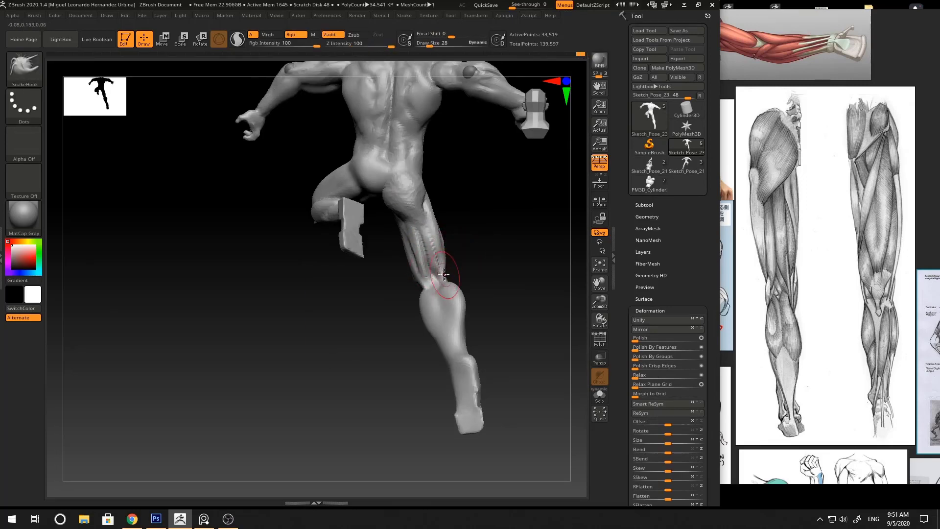
- Cut the crease at the back of the extended knee with DamStandard at draw size 21
key("space")
left_click_drag(443, 274, 430, 266)
key("b")
key("d")
key("s")
mouse_move(457, 245)
right_mouse_down()
mouse_move(435, 275)
mouse_move(459, 270)
right_mouse_up()
left_click_drag(432, 284, 413, 301)
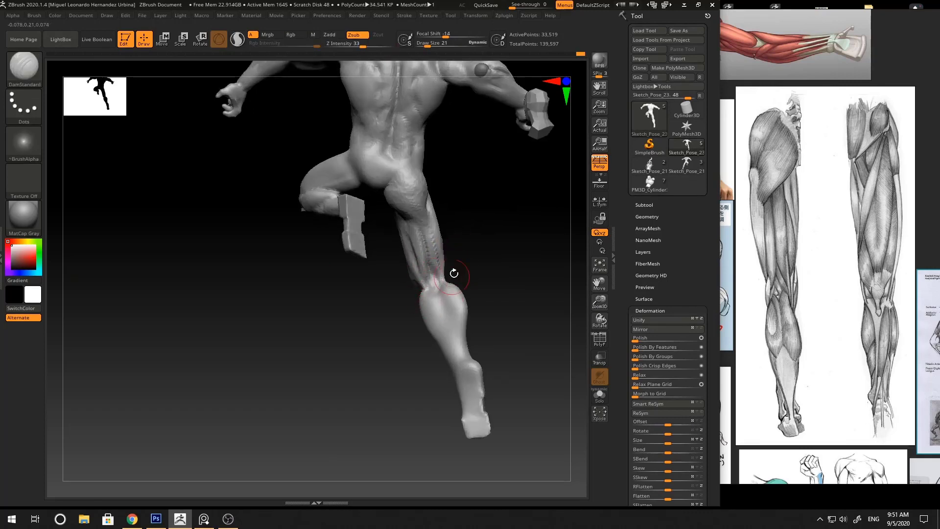
- Reshape the back of the knee and upper calf of the extended leg with the Move brush at draw size 26
right_click_drag(454, 273, 426, 283)
key("b")
key("m")
key("v")
key("space")
left_click_drag(425, 283, 419, 277)
right_click_drag(470, 255, 482, 253)
left_click_drag(444, 301, 425, 309)
right_click_drag(469, 254, 534, 230)
- Build up the front and inner thigh muscles above the extended knee with ClayBuildup at draw size 26
key("b")
key("c")
key("b")
mouse_move(427, 286)
right_mouse_down()
mouse_move(432, 274)
mouse_move(410, 268)
right_mouse_up()
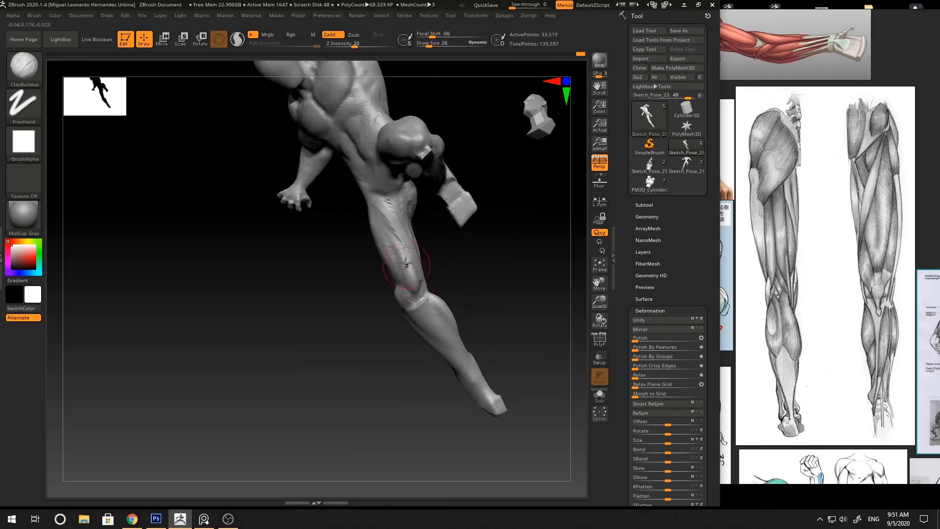
right_click_drag(431, 268, 400, 262)
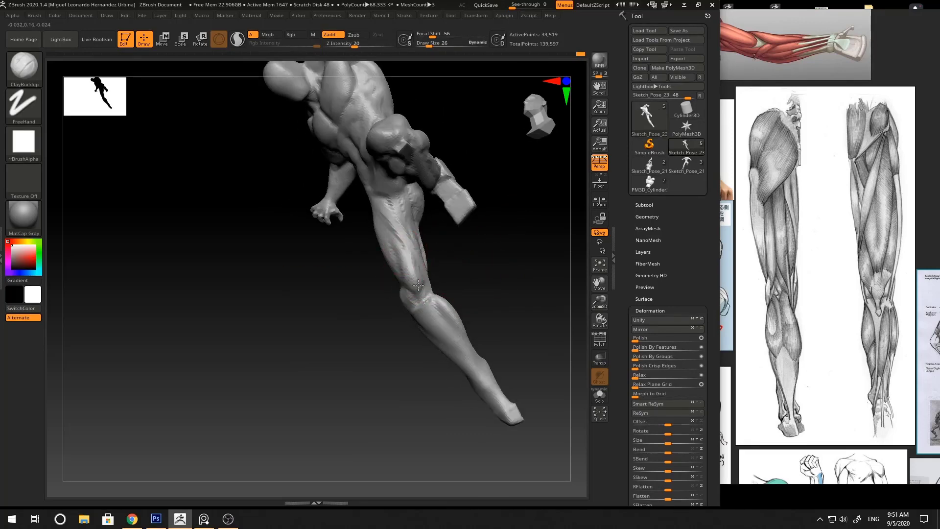
mouse_move(466, 272)
right_mouse_down()
mouse_move(422, 273)
mouse_move(361, 235)
mouse_move(387, 262)
right_mouse_up()
mouse_move(496, 246)
right_mouse_down()
mouse_move(504, 193)
mouse_move(441, 269)
mouse_move(401, 250)
mouse_move(436, 225)
right_mouse_up()
mouse_move(386, 260)
right_mouse_down()
mouse_move(478, 222)
mouse_move(399, 252)
mouse_move(487, 237)
mouse_move(498, 221)
mouse_move(489, 303)
mouse_move(507, 232)
mouse_move(417, 237)
right_mouse_up()
mouse_move(416, 237)
right_mouse_down("ctrl")
mouse_move(392, 272)
mouse_move(403, 260)
right_mouse_up("ctrl")
right_click(367, 245)
- Adjust the side contour of the extended thigh and knee with the Move brush at draw size 26
key("b")
key("m")
key("v")
mouse_move(369, 297)
right_mouse_down()
mouse_move(440, 279)
mouse_move(378, 289)
mouse_move(422, 299)
right_mouse_up()
- Examine the photo of the lunging nude male on the reference board for the extended leg's shape
left_click(797, 109)
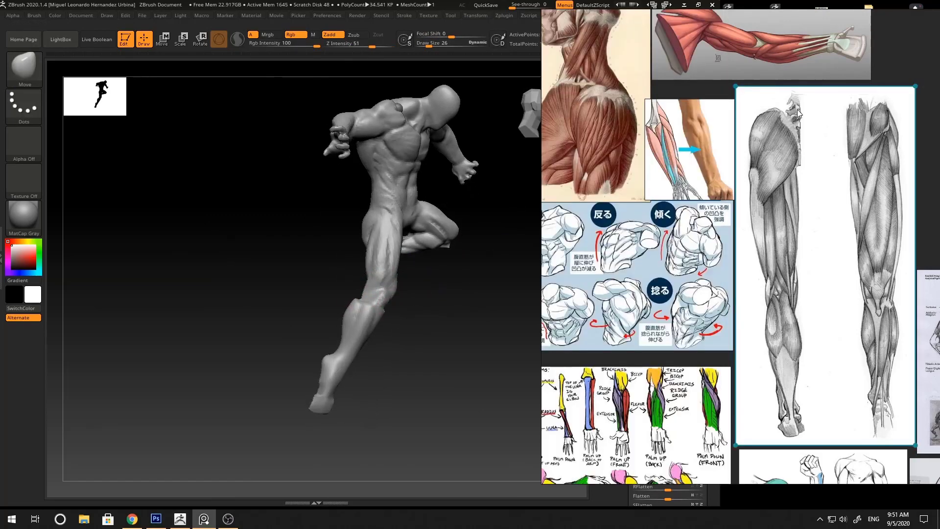
scroll(778, 314, "down", 5)
scroll(669, 156, "down", 3)
middle_click_drag(669, 156, 882, 143)
scroll(710, 159, "up", 5)
scroll(800, 196, "up", 3)
scroll(862, 172, "up", 3)
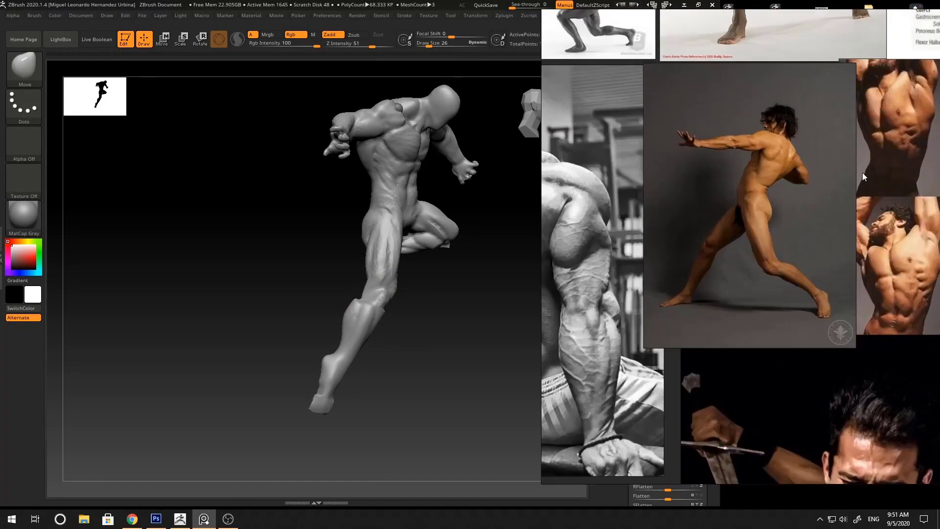
- Build up and smooth the back of the extended thigh with ClayBuildup at draw size 28
right_click_drag(428, 318, 422, 214, "alt")
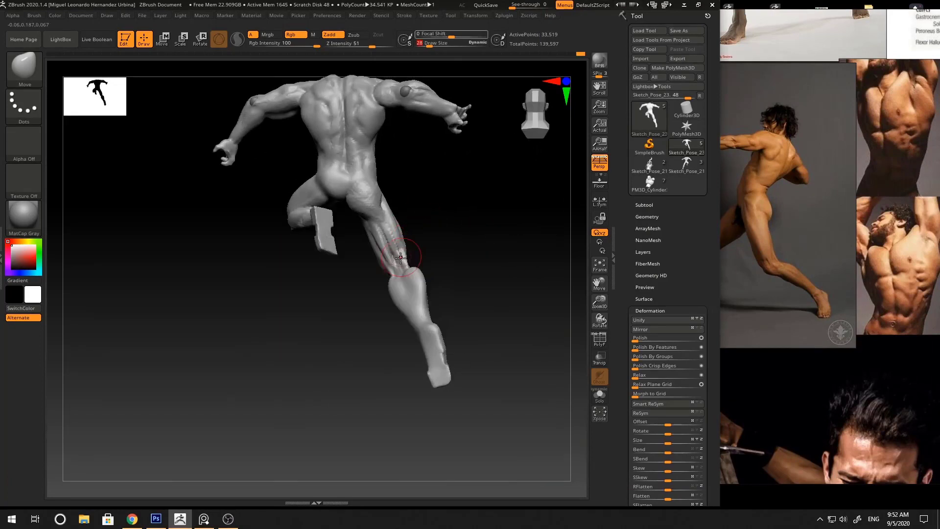
mouse_move(406, 245)
right_mouse_down()
mouse_move(399, 224)
mouse_move(426, 230)
right_mouse_up()
key("b")
key("c")
key("b")
left_click_drag(386, 221, 394, 240, "shift")
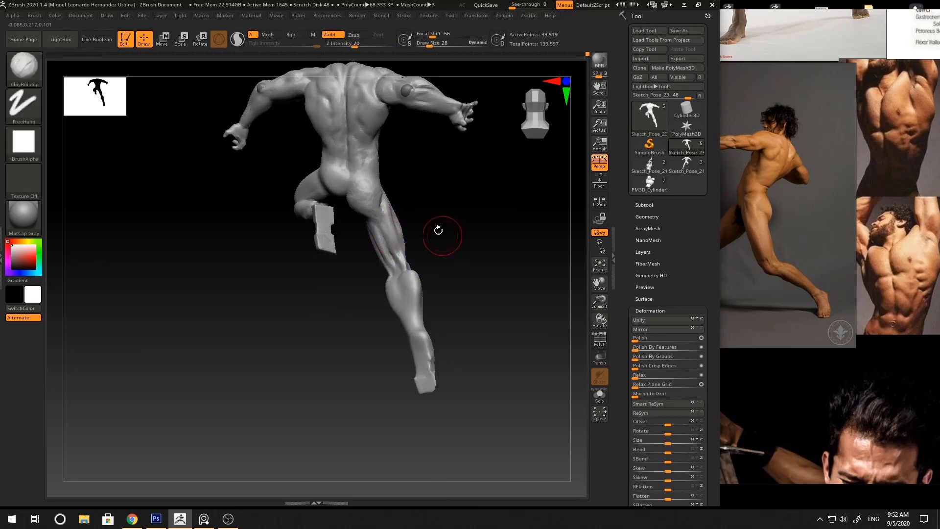
- Remesh the figure with DynaMesh
right_click_drag(438, 231, 429, 260)
left_click_drag(429, 260, 445, 270, "ctrl")
mouse_move(445, 271)
right_mouse_down("ctrl")
mouse_move(411, 271)
mouse_move(376, 246)
right_mouse_up("ctrl")
- Reshape the outer silhouette of the extended thigh with the Move brush, raising the draw size to 65
key("b")
key("m")
key("v")
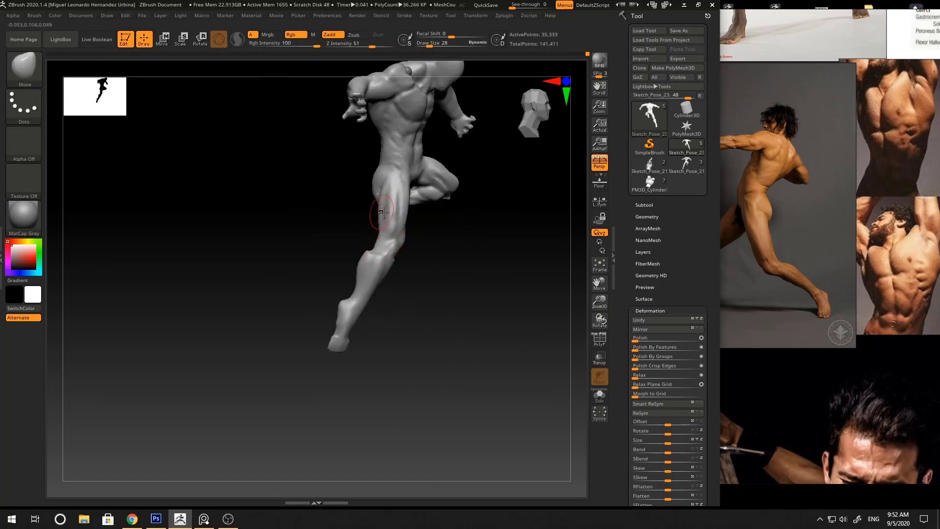
right_click_drag(384, 213, 375, 230)
key("space")
left_click_drag(386, 218, 393, 217)
mouse_move(407, 243)
right_mouse_down()
mouse_move(443, 256)
mouse_move(410, 243)
mouse_move(521, 199)
mouse_move(478, 206)
mouse_move(430, 251)
mouse_move(397, 229)
right_mouse_up()
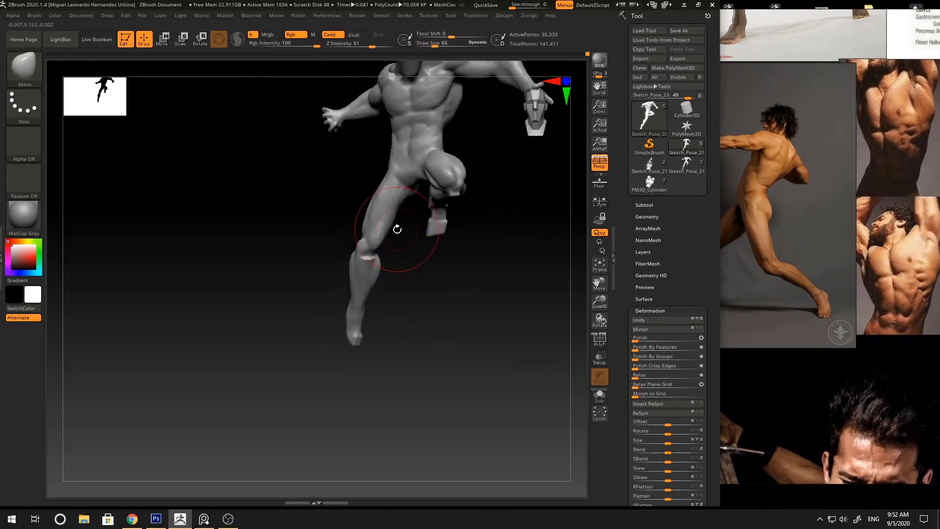
- Define the outer thigh muscles of the extended leg with ClayBuildup at draw size 23
key("space")
left_click_drag(398, 237, 390, 237)
mouse_move(391, 233)
right_mouse_down()
mouse_move(405, 221)
mouse_move(422, 281)
mouse_move(373, 246)
mouse_move(377, 228)
mouse_move(342, 221)
mouse_move(502, 266)
mouse_move(455, 249)
right_mouse_up()
key("b")
key("d")
key("s")
key("b")
key("c")
key("b")
right_click_drag(455, 249, 433, 230, "ctrl")
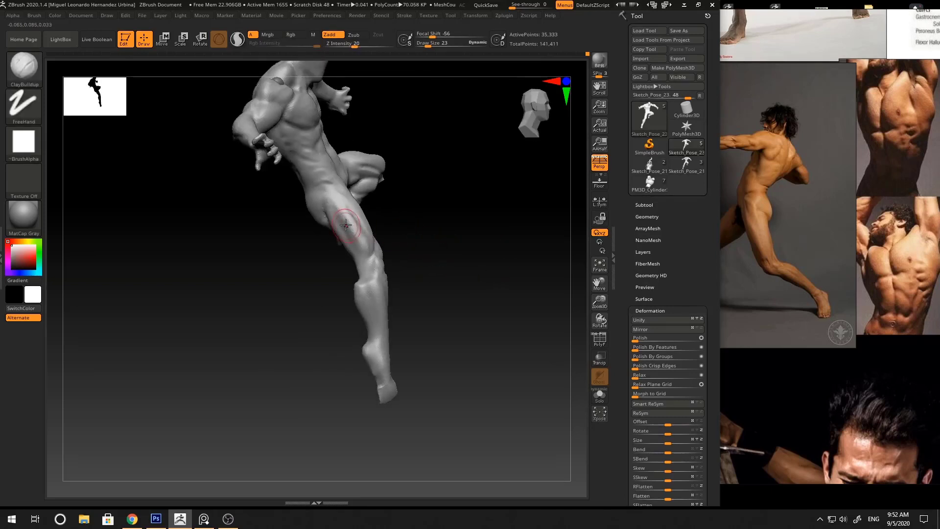
- Build up the outer and front thigh of the extended leg with ClayBuildup at draw size 30 and smooth it
key("space")
left_click_drag(344, 219, 353, 217)
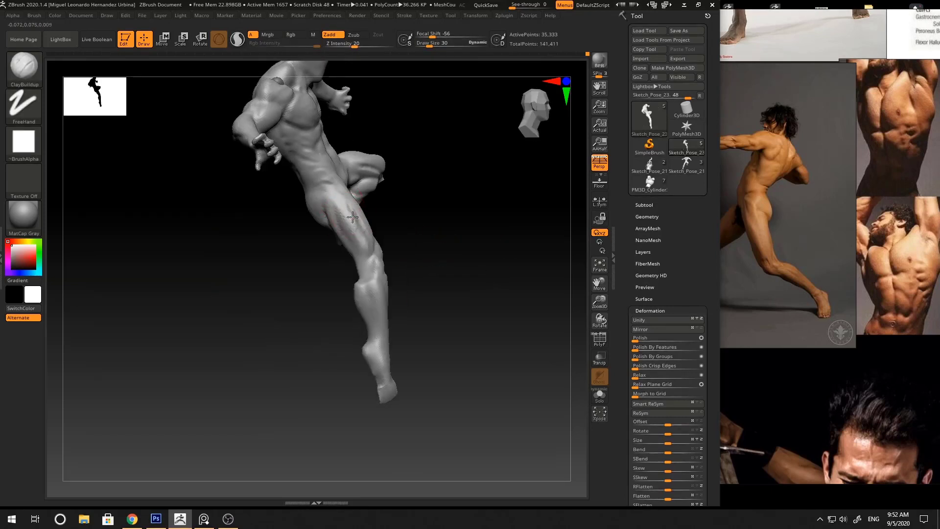
right_click_drag(423, 233, 421, 277)
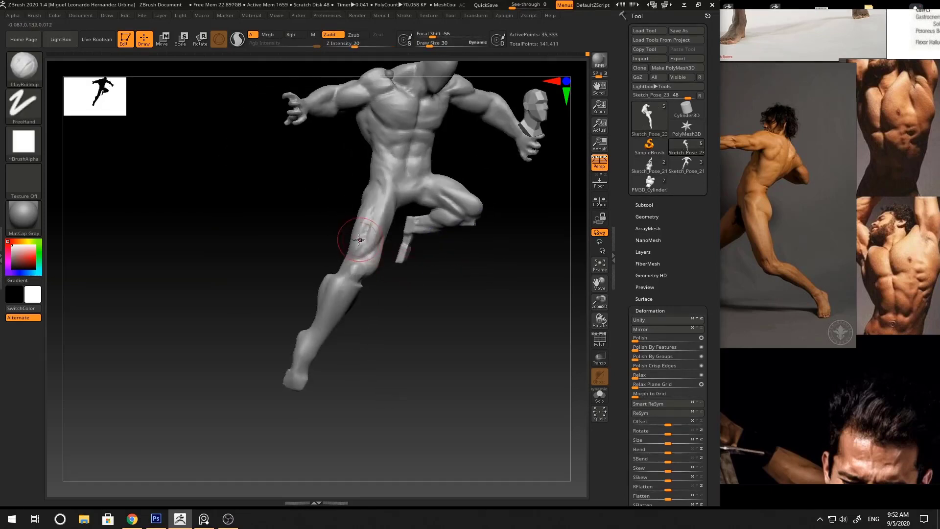
right_click_drag(353, 236, 367, 211)
right_click_drag(397, 249, 389, 247)
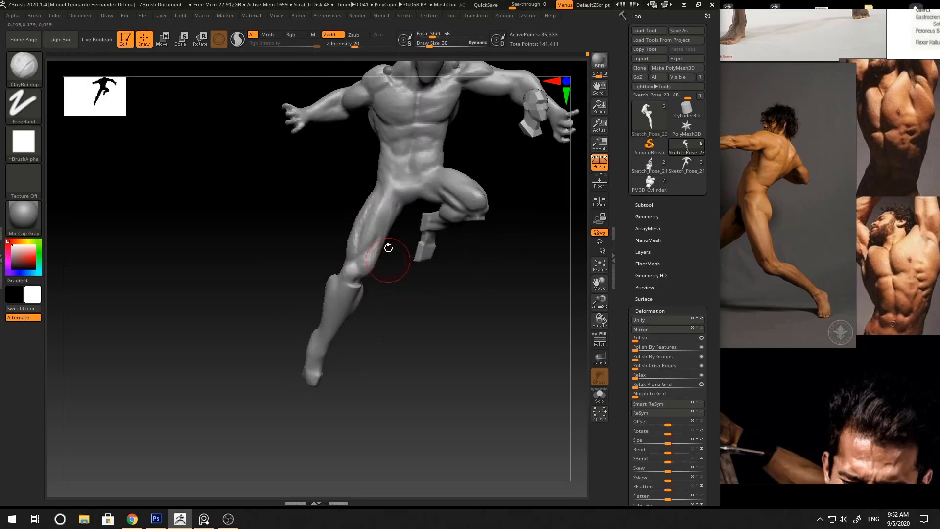
left_click_drag(368, 226, 356, 212, "shift")
- Refine the hip and side of the pelvis above the extended leg with ClayBuildup at draw size 28
right_click_drag(317, 259, 313, 220, "ctrl")
mouse_move(477, 214)
right_mouse_down("shift")
mouse_move(497, 193)
mouse_move(472, 231)
mouse_move(494, 216)
right_mouse_up("shift")
mouse_move(470, 183)
right_mouse_down("ctrl")
mouse_move(474, 217)
mouse_move(450, 196)
right_mouse_up("ctrl")
key("space")
left_click_drag(376, 203, 380, 202)
right_click_drag(375, 198, 384, 210, "ctrl")
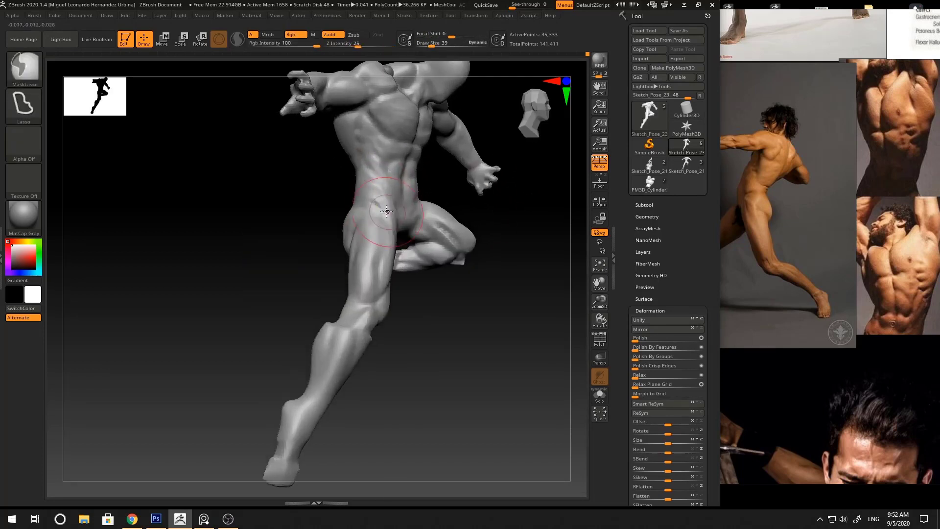
mouse_move(488, 215)
right_mouse_down()
mouse_move(320, 203)
mouse_move(455, 204)
right_mouse_up()
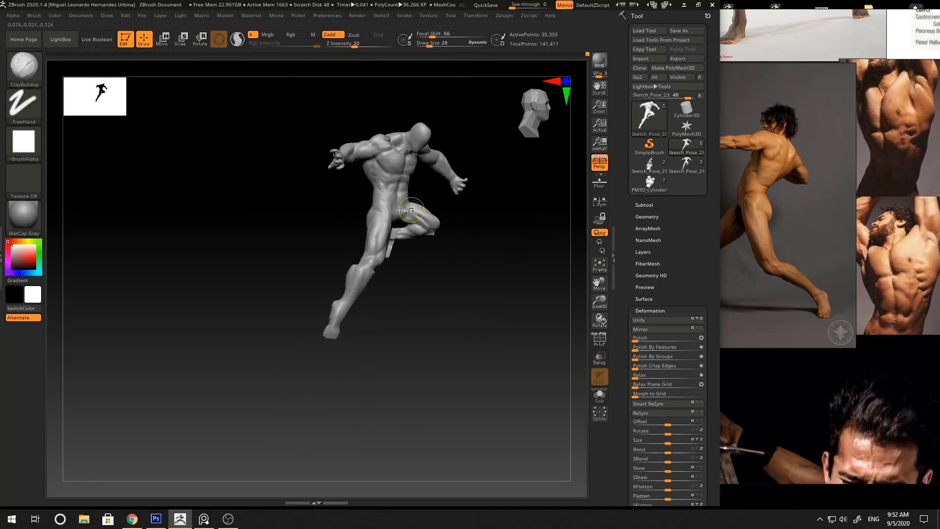
right_click_drag(342, 191, 346, 207, "ctrl")
right_click_drag(430, 255, 354, 202)
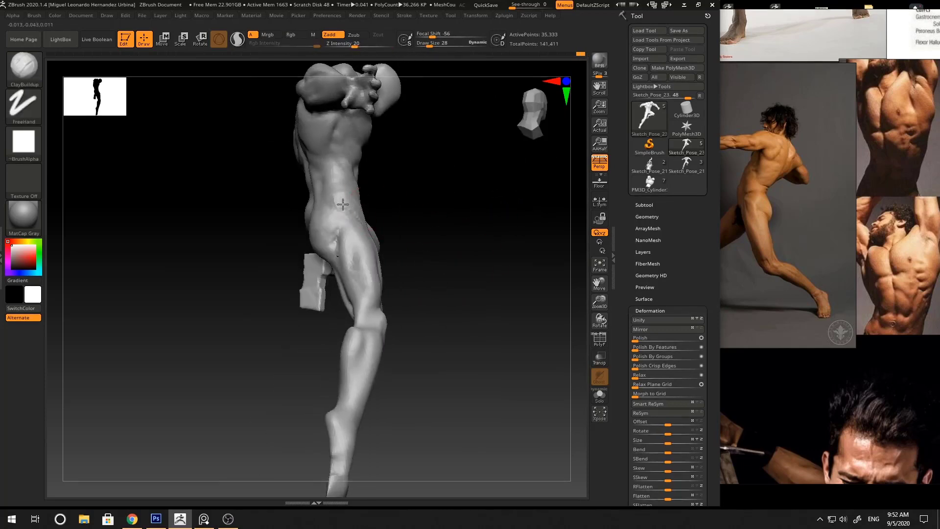
mouse_move(418, 221)
right_mouse_down()
mouse_move(451, 212)
mouse_move(497, 243)
mouse_move(481, 218)
mouse_move(380, 250)
right_mouse_up()
- Reshape the hip and upper thigh contour of the extended leg with the Move brush
key("b")
key("m")
key("v")
mouse_move(385, 309)
right_mouse_down()
mouse_move(388, 241)
mouse_move(358, 239)
mouse_move(518, 258)
mouse_move(498, 281)
mouse_move(459, 243)
mouse_move(486, 251)
mouse_move(498, 272)
right_mouse_up()
- Build up the lower abdomen above the groin with ClayBuildup at draw size 28
key("b")
key("c")
key("b")
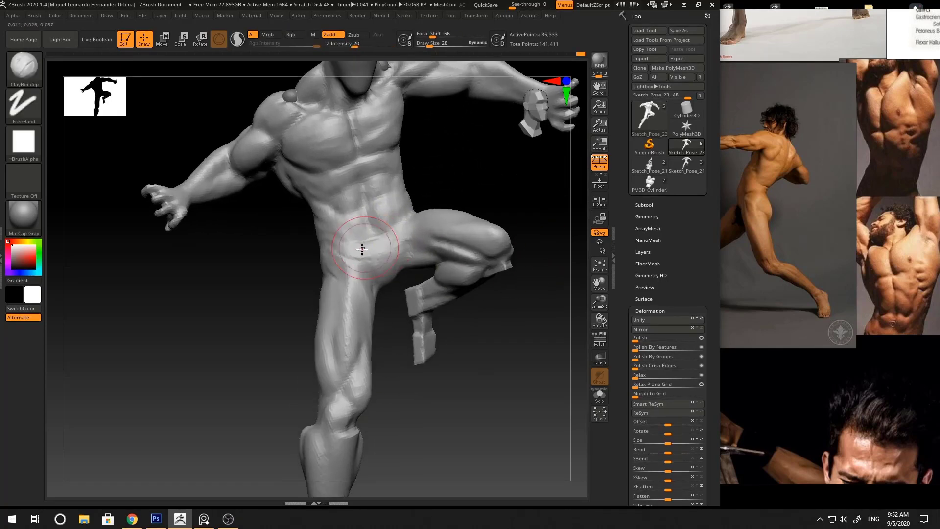
left_click_drag(360, 248, 380, 245)
right_click_drag(465, 195, 371, 244)
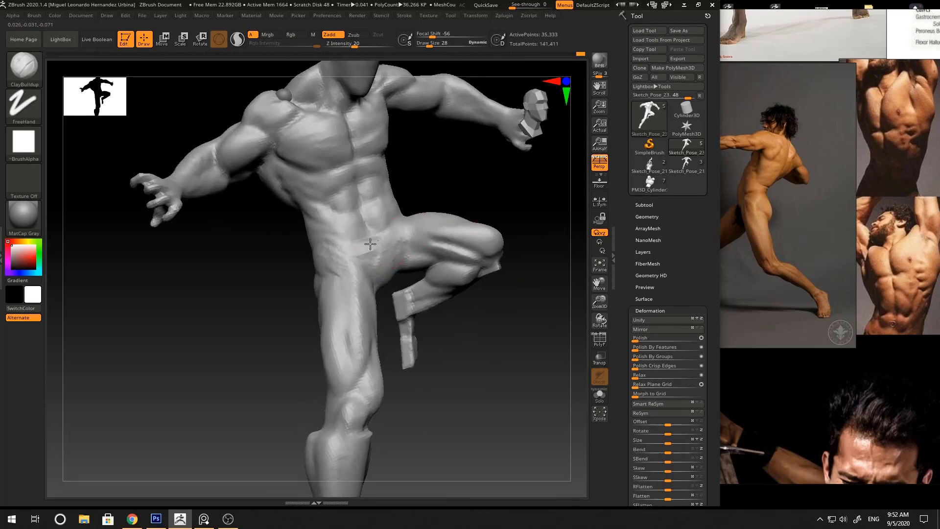
- Sculpt the groin volume and its transition into both thighs with ClayBuildup at draw size 28
right_click_drag(443, 227, 416, 221, "ctrl")
right_click_drag(416, 221, 458, 265)
mouse_move(396, 250)
right_mouse_down()
mouse_move(420, 285)
mouse_move(420, 339)
right_mouse_up()
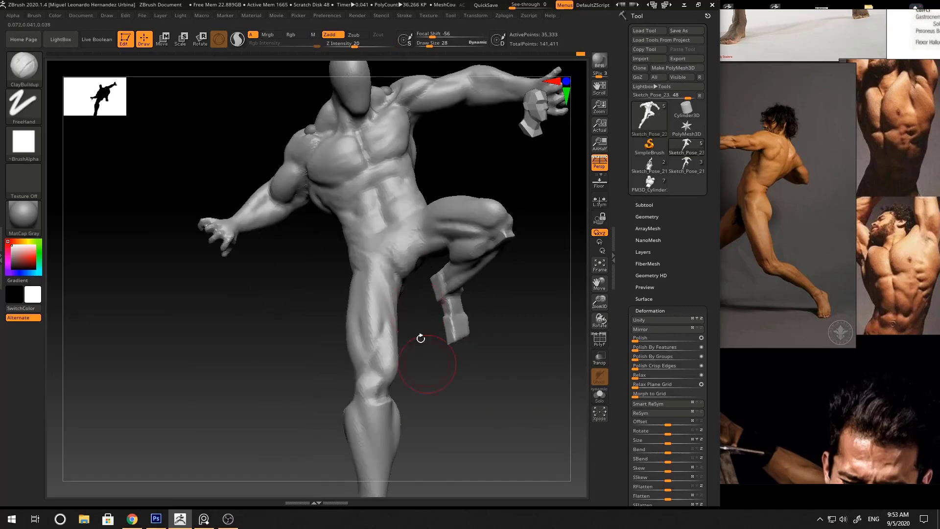
mouse_move(386, 253)
right_mouse_down("ctrl")
mouse_move(508, 235)
mouse_move(414, 264)
mouse_move(412, 241)
right_mouse_up("ctrl")
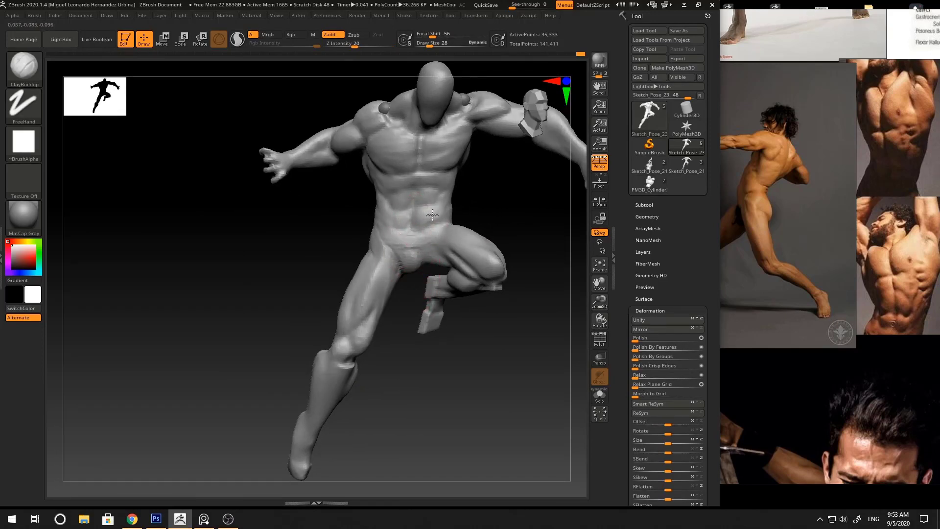
mouse_move(432, 216)
right_mouse_down()
mouse_move(428, 223)
mouse_move(484, 220)
mouse_move(523, 285)
mouse_move(466, 230)
mouse_move(439, 226)
right_mouse_up()
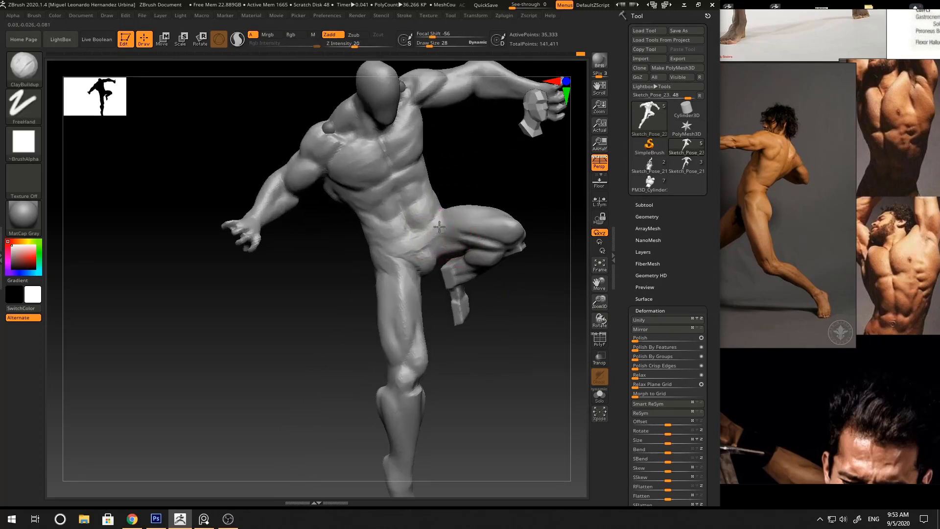
right_click_drag(388, 234, 362, 221, "ctrl")
- Reshape the hip and upper front of the extended thigh with the Move brush at draw size 54
mouse_move(455, 206)
right_mouse_down("shift")
mouse_move(506, 205)
mouse_move(518, 245)
mouse_move(482, 253)
mouse_move(422, 230)
mouse_move(530, 212)
right_mouse_up("shift")
key("b")
key("m")
key("v")
key("space")
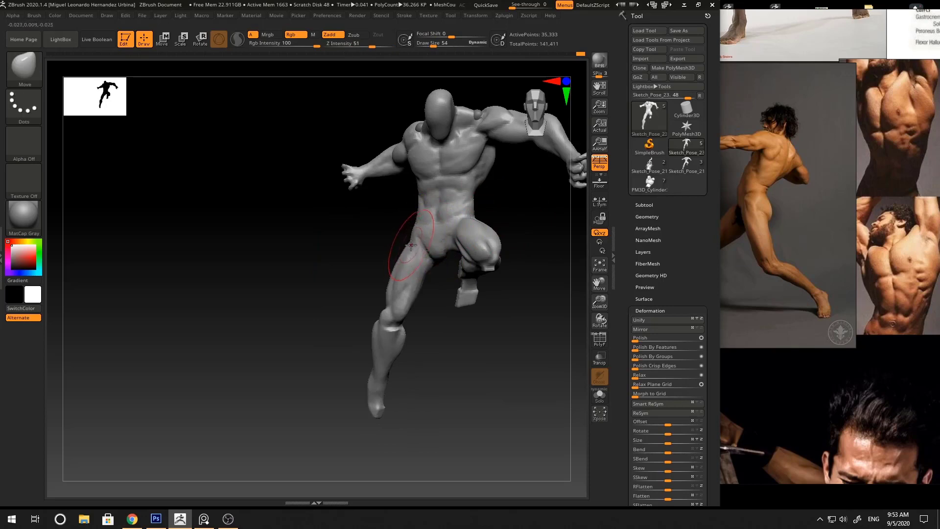
right_click_drag(373, 253, 535, 244)
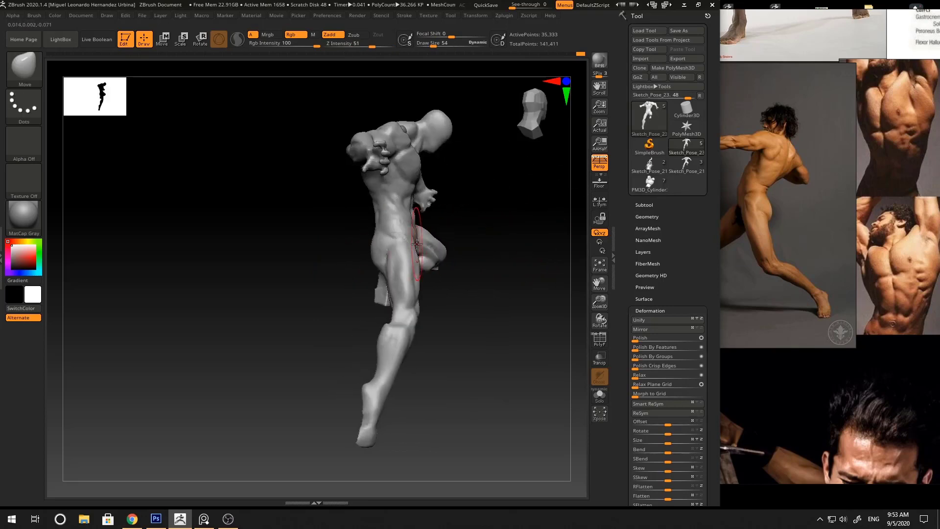
mouse_move(462, 237)
right_mouse_down()
mouse_move(526, 245)
mouse_move(514, 251)
right_mouse_up()
- Adjust the groin and inner upper thigh of the extended leg with the Move brush at draw size 30
key("space")
left_click_drag(433, 259, 425, 259)
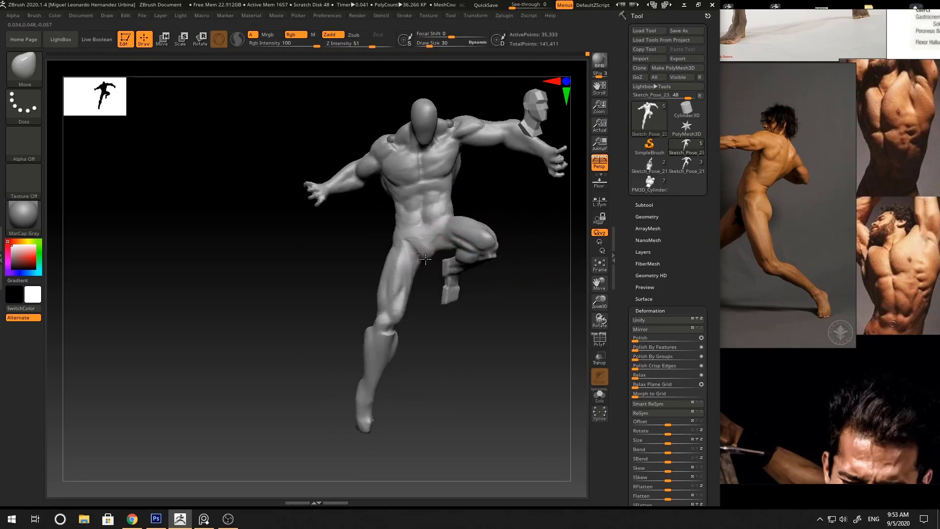
mouse_move(425, 258)
right_mouse_down()
mouse_move(420, 298)
mouse_move(412, 289)
right_mouse_up()
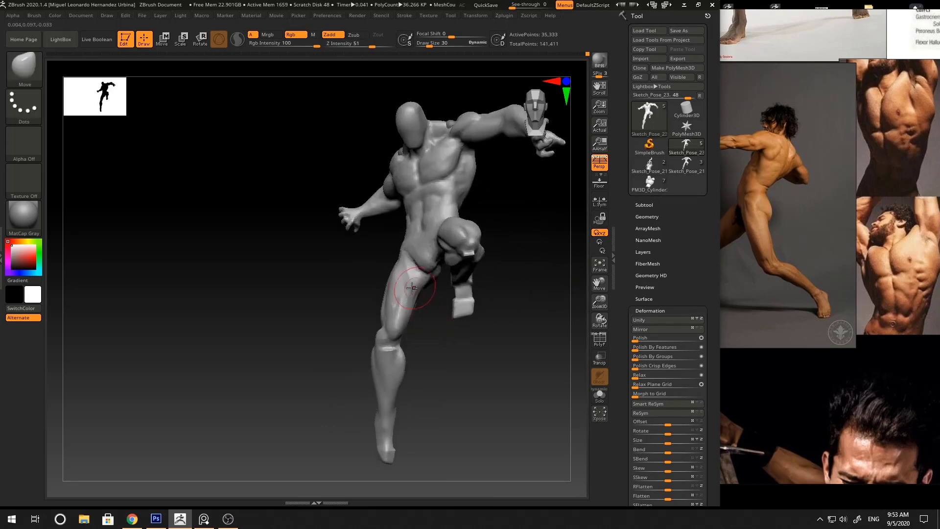
- Build up the front and inner side of the extended upper thigh with ClayBuildup at draw size 26
key("b")
key("c")
key("b")
key("space")
left_click_drag(422, 289, 419, 290)
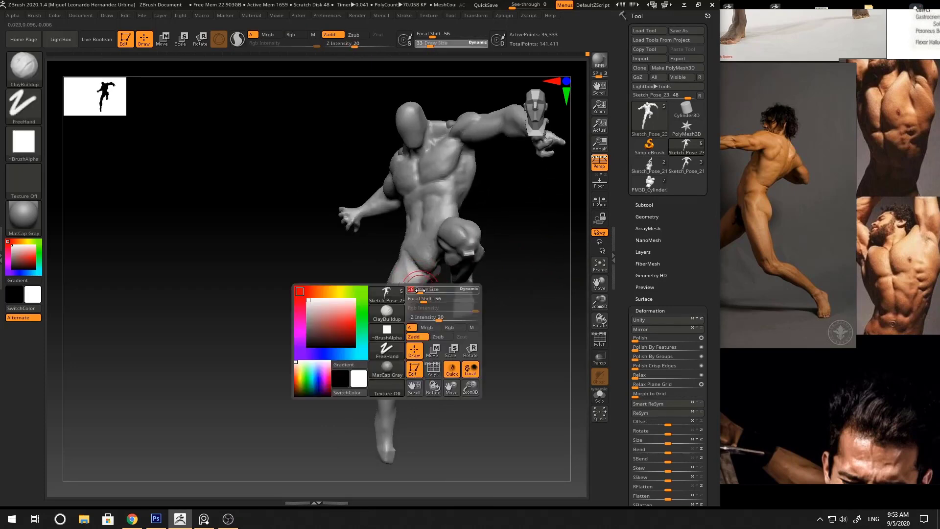
mouse_move(395, 270)
right_mouse_down()
mouse_move(408, 267)
mouse_move(403, 258)
right_mouse_up()
right_click_drag(405, 346, 403, 263)
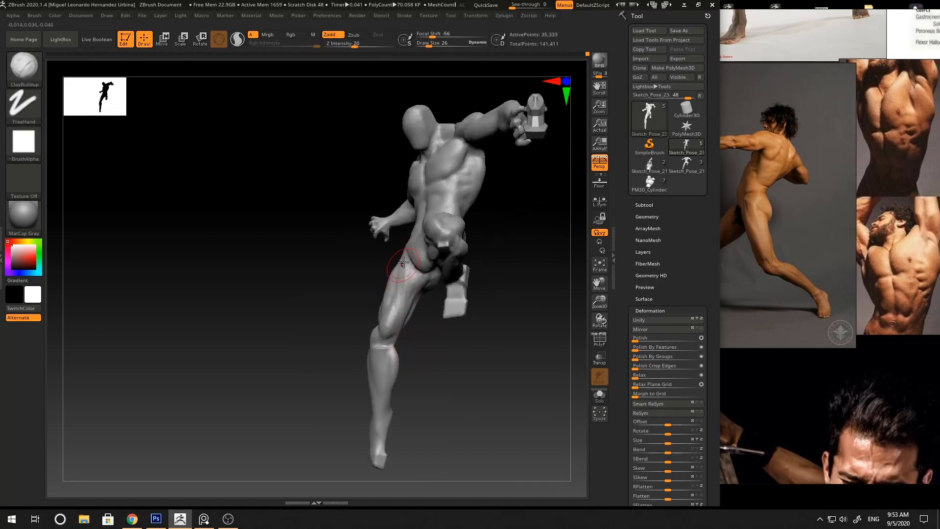
- Refine the broad forms of the extended thigh with the Standard brush at draw size 69
right_click_drag(397, 324, 413, 304, "shift")
key("b")
key("s")
key("t")
right_click_drag(424, 339, 522, 260, "ctrl")
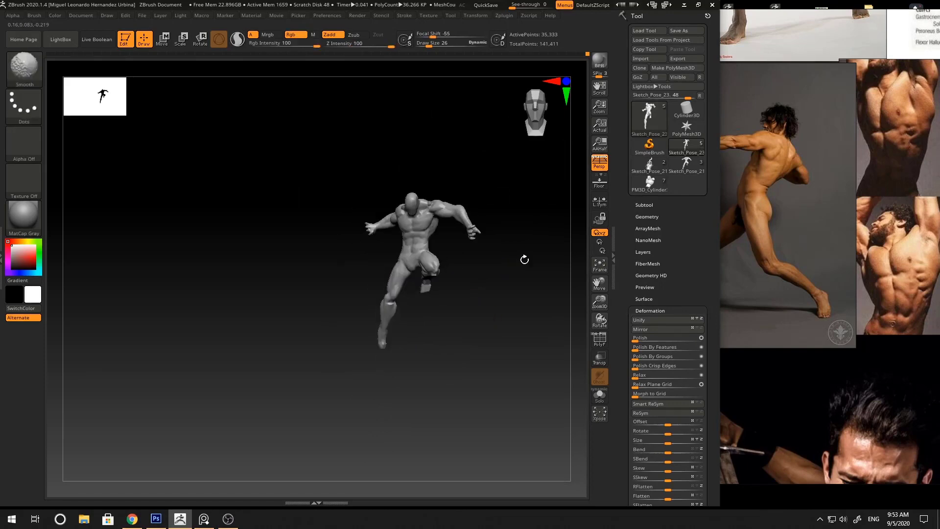
key("space")
left_click_drag(433, 276, 484, 251)
- Carve the muscle separations along the outer hip and thigh of the extended leg with DamStandard at draw size 51
key("b")
key("d")
key("s")
mouse_move(387, 279)
right_mouse_down()
mouse_move(430, 274)
mouse_move(431, 283)
mouse_move(461, 273)
right_mouse_up()
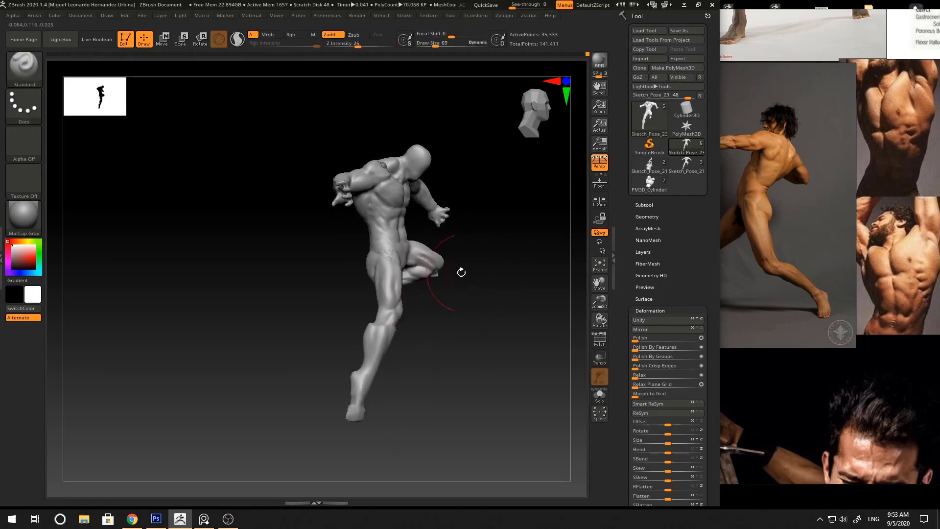
key("space")
left_click_drag(408, 282, 404, 281)
right_click_drag(416, 286, 519, 235)
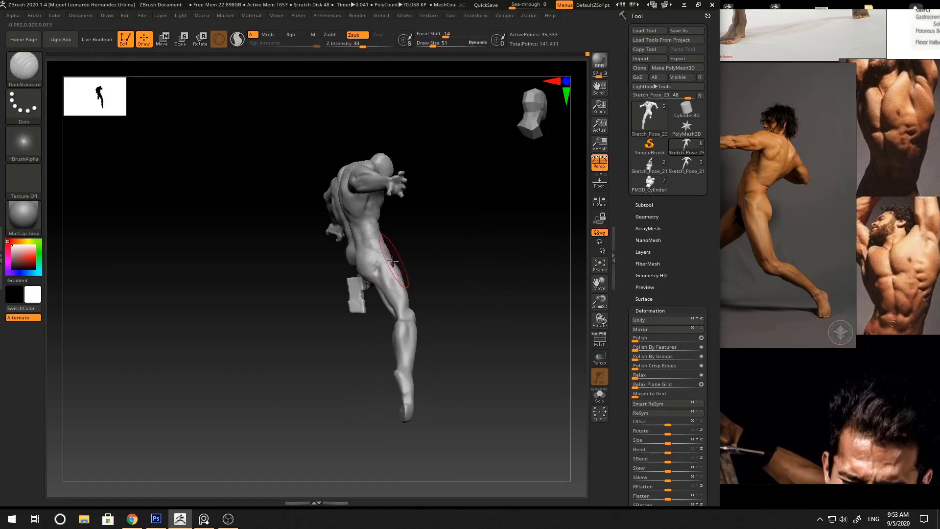
right_click_drag(432, 229, 468, 230)
- Add volume to the buttock and outer hip of the extended leg with ClayBuildup at draw size 33
key("b")
key("c")
key("b")
key("space")
left_click_drag(401, 263, 397, 263)
right_click_drag(405, 261, 395, 258)
key("space")
left_click_drag(387, 266, 380, 267)
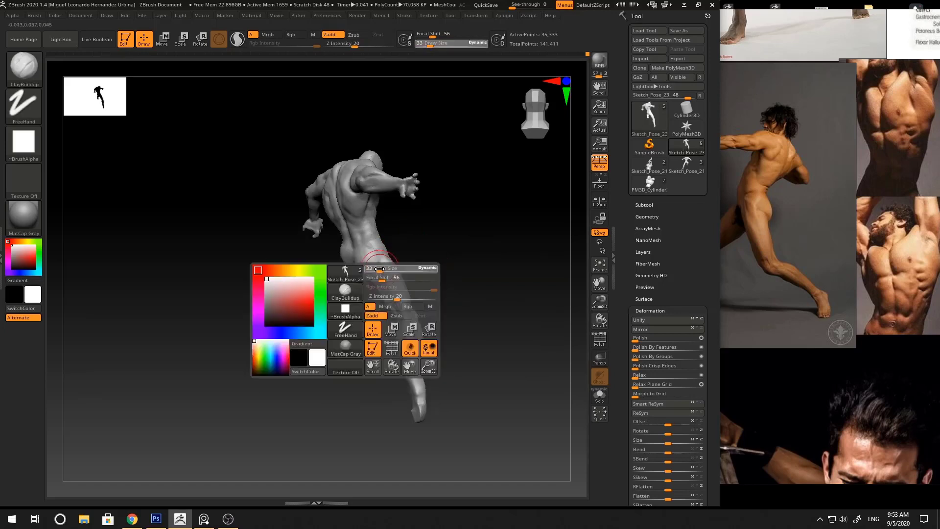
mouse_move(395, 297)
right_mouse_down()
mouse_move(383, 277)
mouse_move(422, 254)
mouse_move(387, 278)
right_mouse_up()
- Adjust the back of the extended thigh with Move and define its hamstring separations with DamStandard at draw size 23
key("b")
key("m")
key("v")
key("b")
key("d")
key("s")
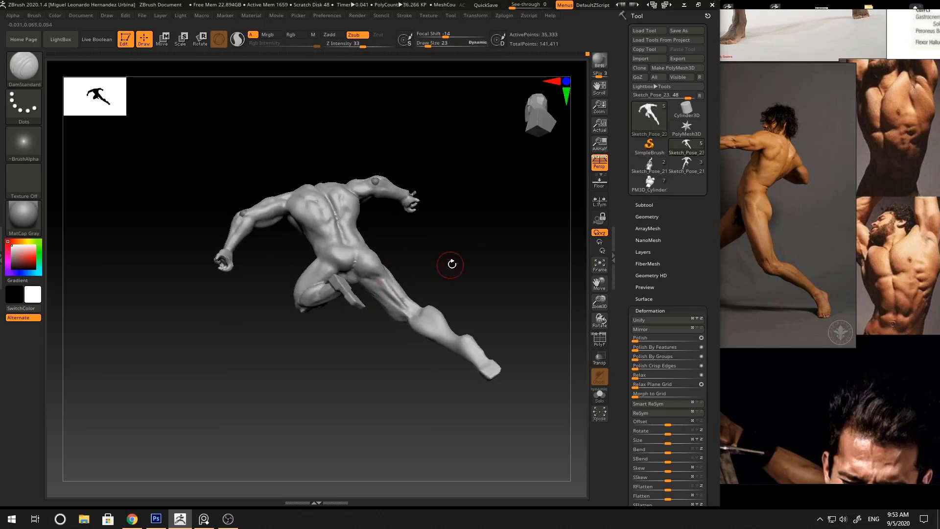
mouse_move(452, 264)
right_mouse_down()
mouse_move(512, 304)
mouse_move(491, 329)
mouse_move(386, 278)
mouse_move(474, 266)
mouse_move(491, 203)
mouse_move(542, 243)
mouse_move(490, 251)
mouse_move(509, 248)
right_mouse_up()
right_click_drag(509, 247, 426, 269, "ctrl")
- Build up the hamstrings and the transition into the knee of the extended leg with ClayBuildup
key("b")
key("c")
key("b")
key("space")
key("space")
left_click_drag(419, 268, 420, 284)
mouse_move(436, 270)
right_mouse_down()
mouse_move(454, 257)
mouse_move(423, 279)
right_mouse_up()
key("shift")
- Adjust the contour of the extended leg around the knee with the Move brush
key("b")
key("m")
key("v")
left_click_drag(454, 258, 460, 251)
- Build up the calf and the back of the knee on the extended leg with ClayBuildup at draw size 33
key("b")
key("c")
key("b")
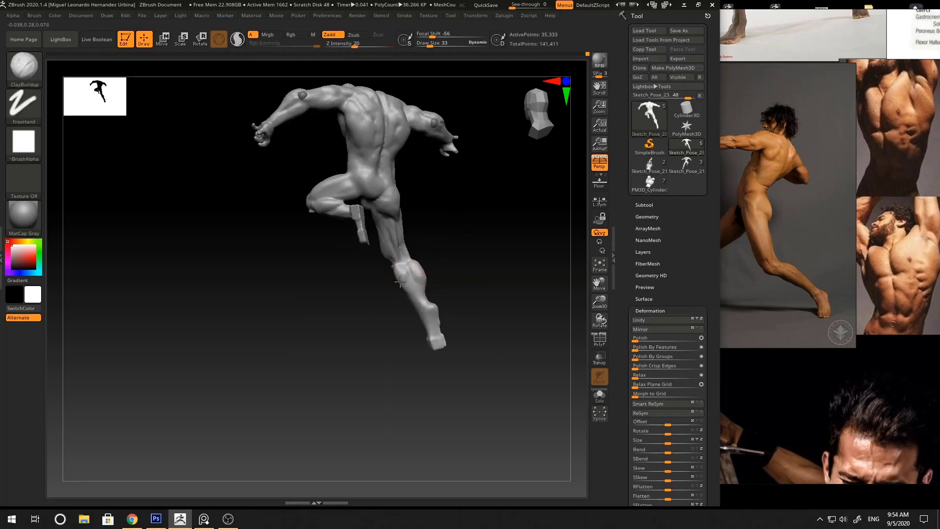
mouse_move(409, 284)
right_mouse_down()
mouse_move(436, 269)
mouse_move(377, 267)
mouse_move(386, 270)
right_mouse_up()
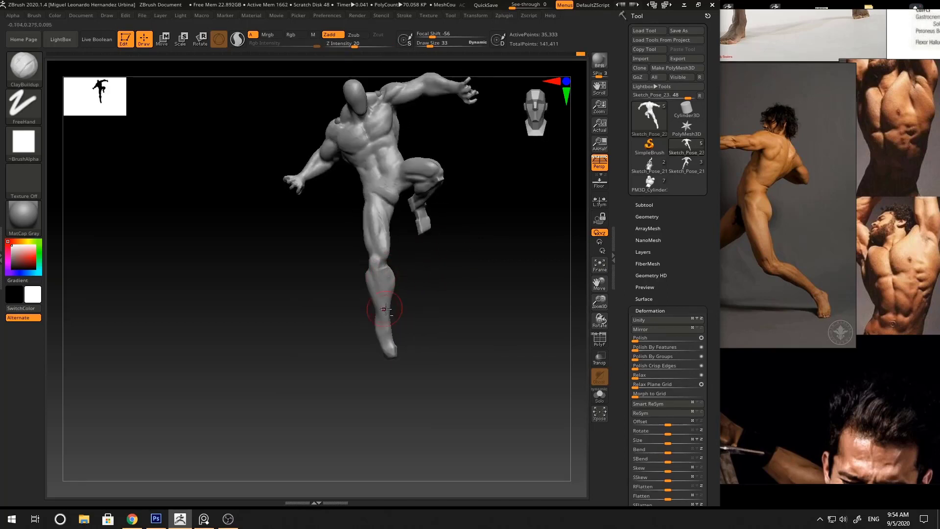
mouse_move(386, 309)
right_mouse_down()
mouse_move(374, 288)
mouse_move(426, 250)
mouse_move(440, 283)
right_mouse_up()
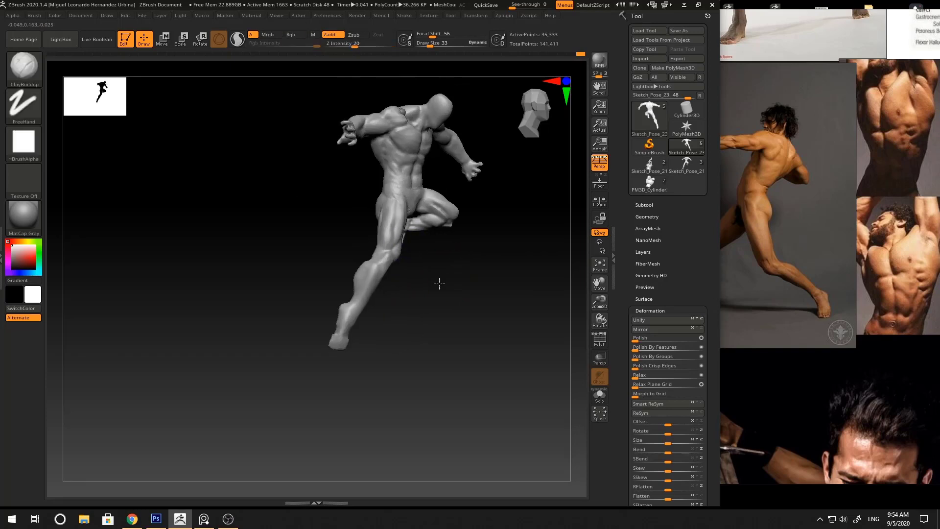
- Sculpt the knee and upper shin of the extended leg with ClayBuildup at draw size 30
left_click_drag(439, 283, 380, 277)
key("space")
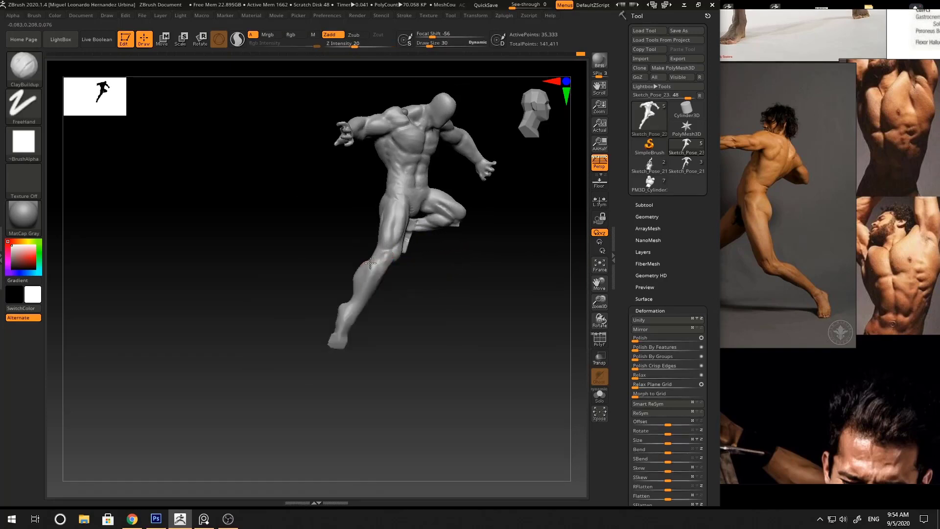
right_click_drag(371, 263, 370, 268)
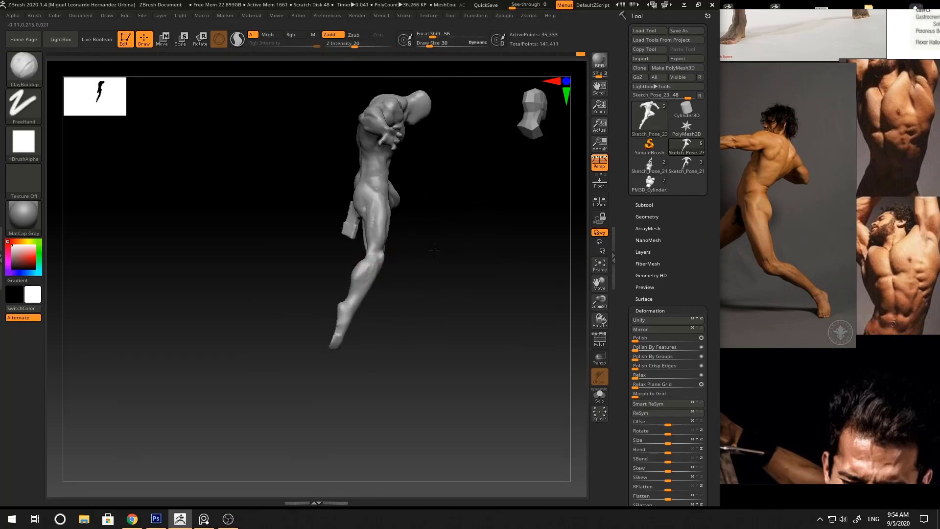
mouse_move(433, 250)
right_mouse_down()
mouse_move(393, 270)
mouse_move(451, 216)
mouse_move(418, 254)
mouse_move(454, 255)
right_mouse_up()
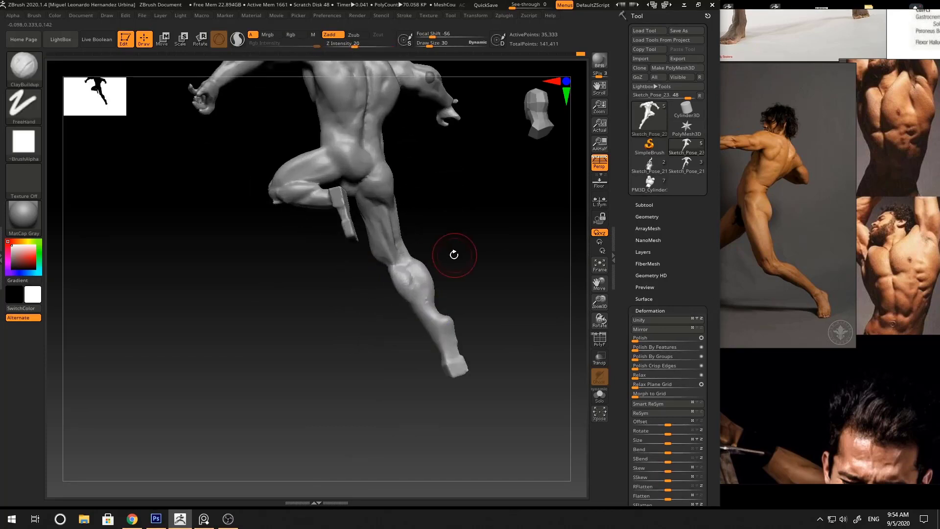
mouse_move(414, 299)
right_mouse_down()
mouse_move(436, 272)
mouse_move(420, 277)
mouse_move(464, 274)
mouse_move(423, 274)
mouse_move(410, 286)
mouse_move(428, 245)
right_mouse_up()
- Reshape the lower extended leg with the Move brush at draw size 77
key("s")
left_click_drag(404, 325, 418, 322)
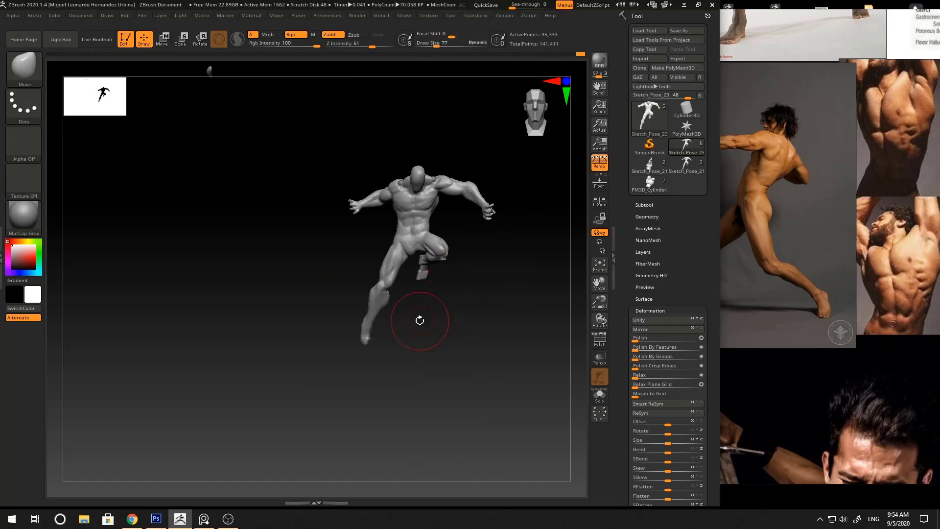
right_click_drag(414, 320, 394, 356, "ctrl")
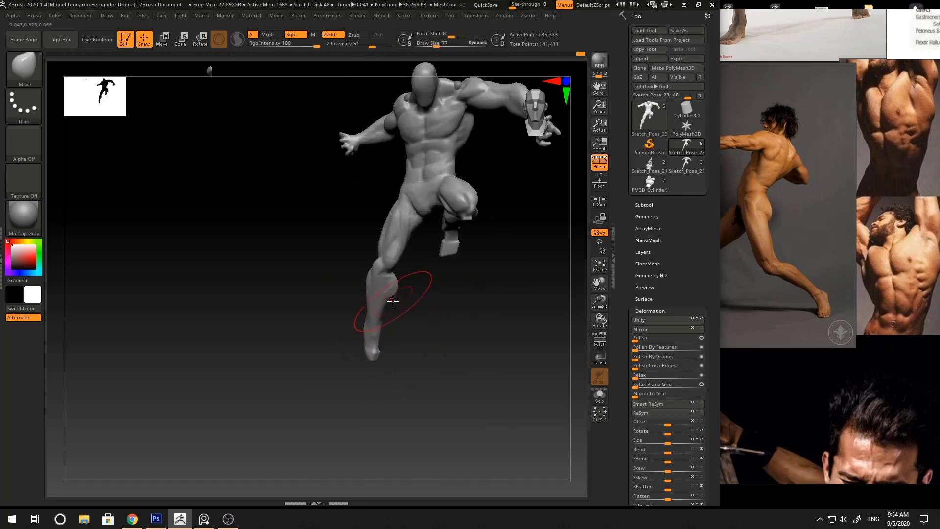
- Build up the inner calf and knee area of the extended leg with ClayBuildup
key("b")
key("c")
key("b")
key("space")
mouse_move(400, 310)
left_mouse_down()
mouse_move(391, 311)
mouse_move(383, 283)
left_mouse_up()
mouse_move(383, 293)
right_mouse_down()
mouse_move(441, 279)
mouse_move(407, 286)
mouse_move(409, 266)
right_mouse_up()
- Refine the contours around the knee and back of the extended thigh with the Move brush, varying its draw size
key("b")
key("m")
key("v")
key("space")
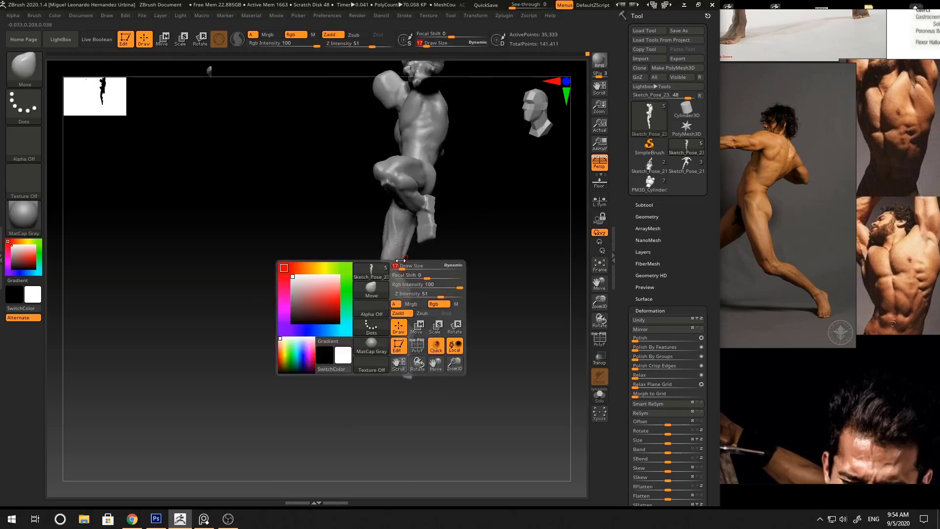
left_click_drag(408, 270, 404, 271)
right_click_drag(416, 270, 460, 263)
key("space")
left_click_drag(393, 260, 398, 260)
mouse_move(382, 253)
right_mouse_down("ctrl")
mouse_move(399, 271)
mouse_move(498, 288)
mouse_move(451, 293)
mouse_move(467, 230)
mouse_move(429, 258)
right_mouse_up("ctrl")
key("space")
left_click_drag(429, 259, 421, 258)
mouse_move(431, 245)
right_mouse_down()
mouse_move(480, 213)
mouse_move(450, 228)
mouse_move(500, 265)
mouse_move(455, 246)
mouse_move(434, 263)
mouse_move(468, 262)
mouse_move(455, 262)
right_mouse_up()
- Carve the creases between the buttock, groin and upper thigh of the extended leg with DamStandard at draw size 39
key("b")
key("s")
key("t")
key("b")
key("d")
key("s")
key("space")
left_click_drag(373, 282, 379, 282)
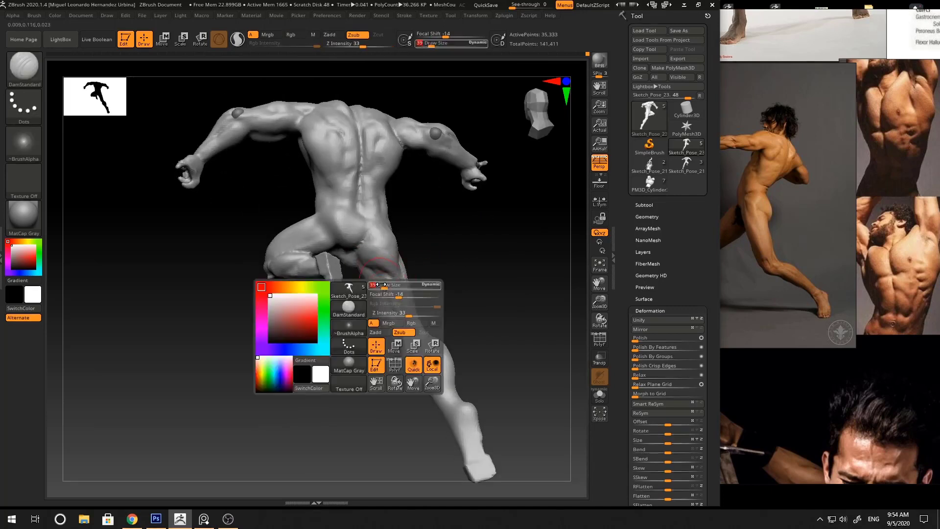
mouse_move(380, 281)
right_mouse_down()
mouse_move(466, 237)
mouse_move(370, 279)
right_mouse_up()
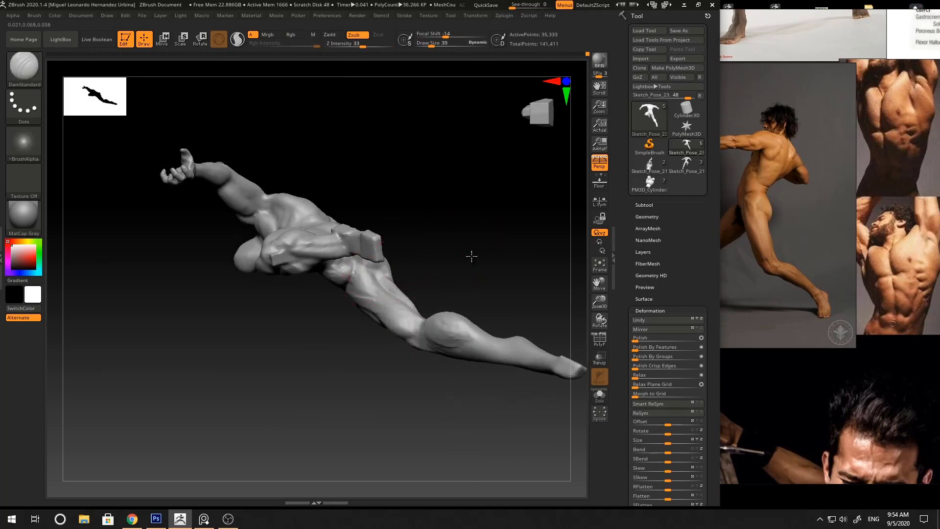
right_click_drag(471, 256, 357, 279)
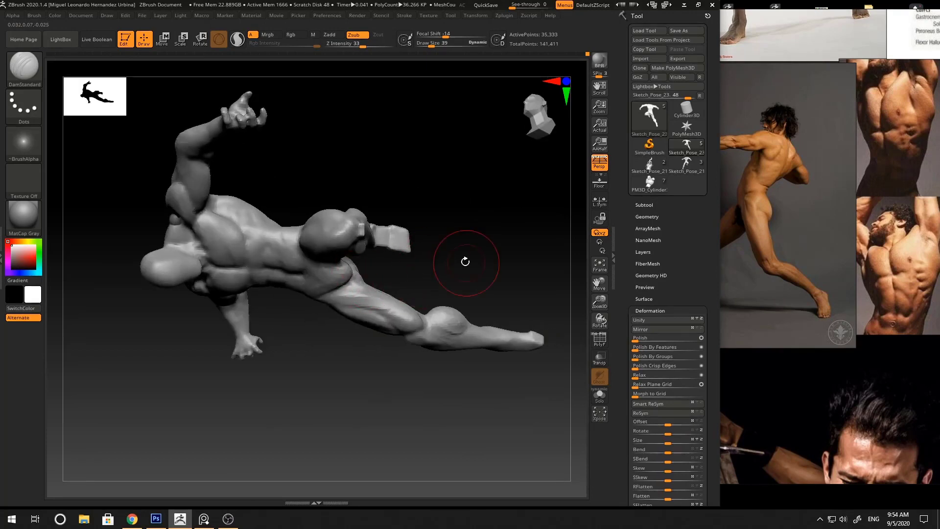
mouse_move(465, 262)
right_mouse_down()
mouse_move(364, 270)
mouse_move(529, 254)
mouse_move(515, 225)
mouse_move(500, 290)
mouse_move(460, 306)
mouse_move(470, 274)
mouse_move(355, 308)
mouse_move(339, 276)
mouse_move(430, 340)
mouse_move(434, 308)
mouse_move(433, 325)
mouse_move(457, 278)
mouse_move(372, 269)
right_mouse_up()
- Adjust the inner upper thigh of the extended leg with the Move brush at draw size 39
key("b")
key("m")
key("v")
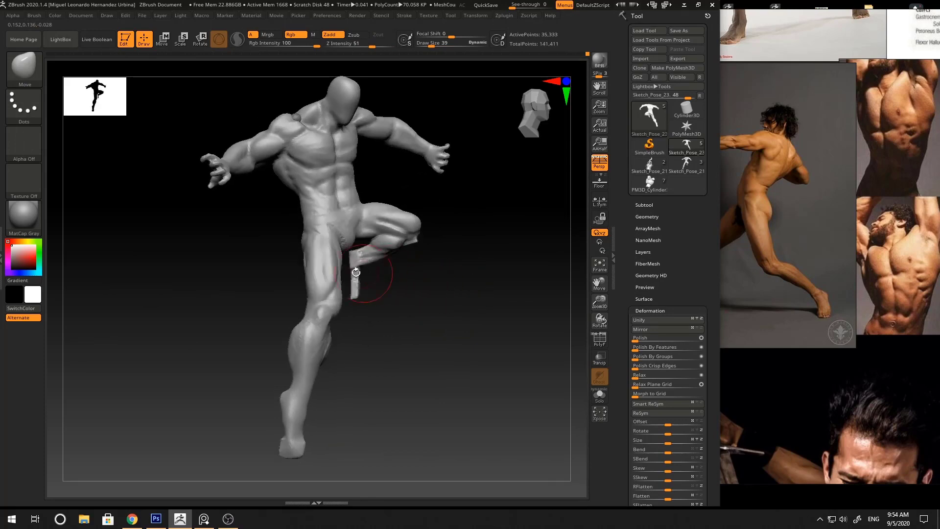
- Define the quadriceps and groin separations on the front of the extended thigh with DamStandard at draw size 28
key("b")
key("d")
key("s")
mouse_move(378, 306)
right_mouse_down()
mouse_move(311, 255)
mouse_move(327, 288)
right_mouse_up()
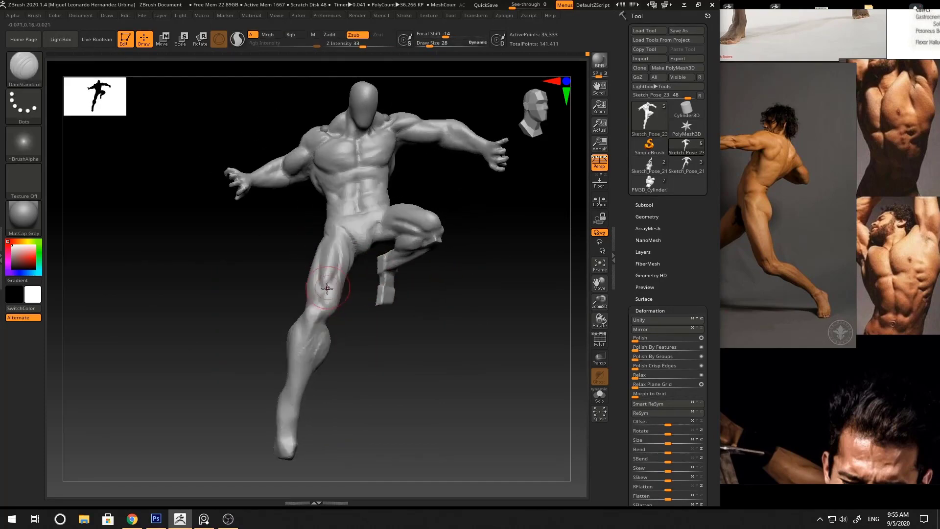
right_click_drag(399, 296, 345, 231)
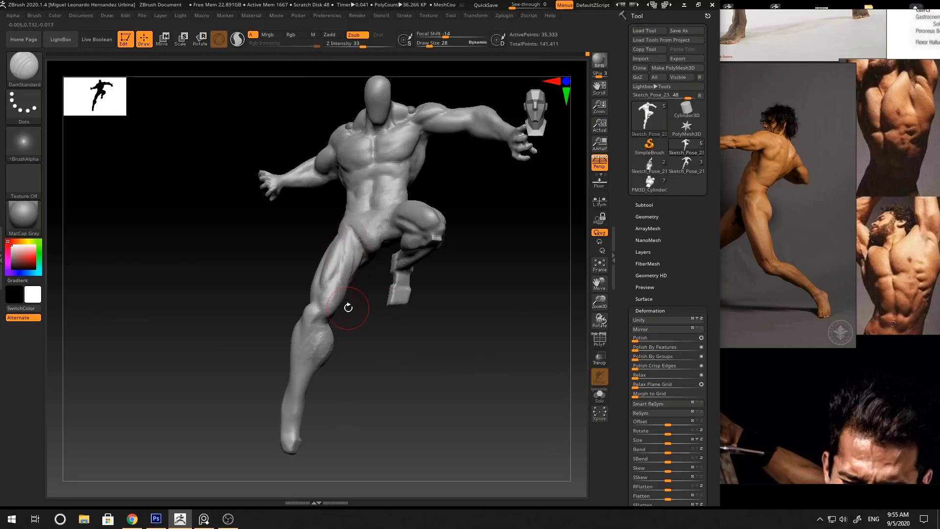
mouse_move(348, 307)
right_mouse_down()
mouse_move(372, 232)
mouse_move(437, 206)
mouse_move(344, 209)
mouse_move(413, 183)
mouse_move(336, 189)
mouse_move(351, 202)
mouse_move(413, 184)
mouse_move(290, 210)
mouse_move(439, 214)
mouse_move(417, 222)
mouse_move(460, 215)
right_mouse_up()
- Adjust the groin with Move and build up its transition into the extended thigh with ClayBuildup at draw size 23
key("b")
key("m")
key("v")
key("b")
key("c")
key("b")
right_click_drag(344, 211, 389, 245)
key("ctrl")
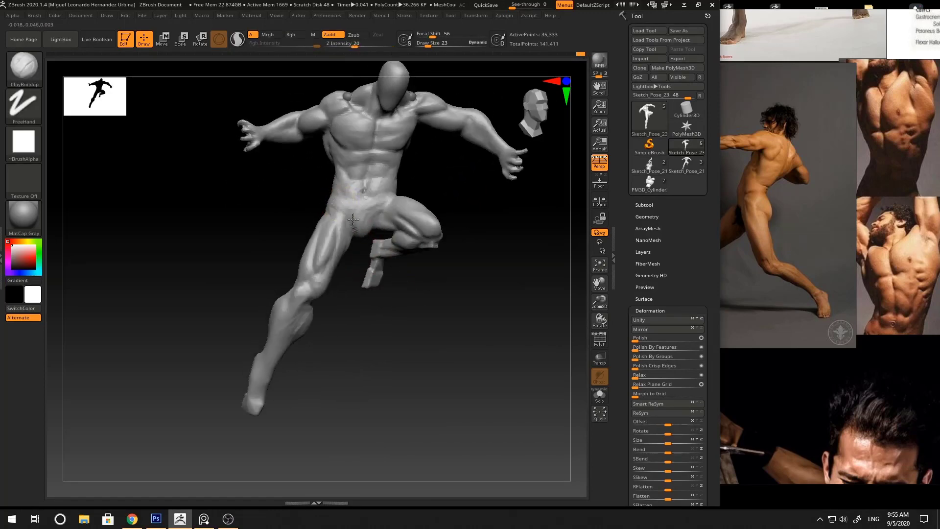
right_click_drag(360, 216, 367, 213)
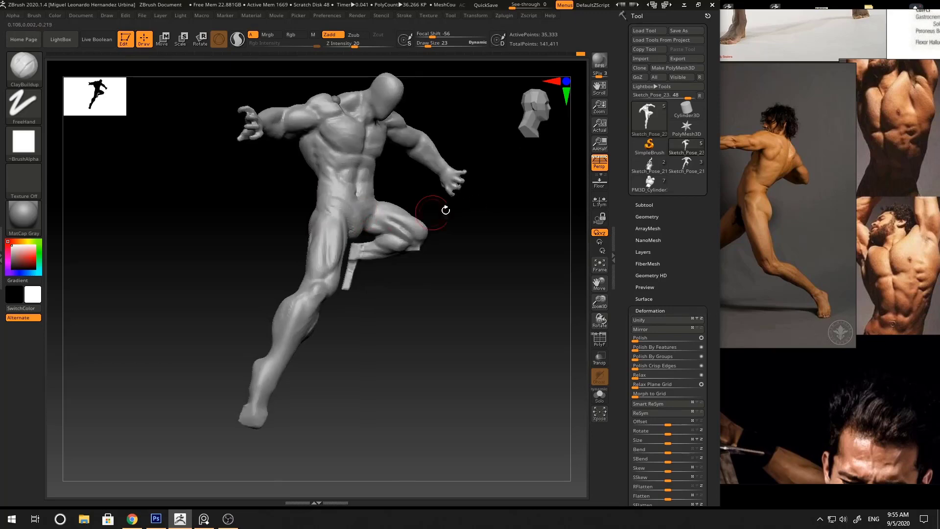
right_click_drag(446, 210, 468, 231, "shift")
- Reshape the groin and front of the hip with the Move brush at draw size 23
key("b")
key("m")
key("v")
mouse_move(360, 229)
right_mouse_down()
mouse_move(468, 241)
mouse_move(459, 246)
right_mouse_up()
mouse_move(353, 229)
right_mouse_down()
mouse_move(503, 248)
mouse_move(376, 206)
mouse_move(445, 300)
mouse_move(386, 259)
right_mouse_up()
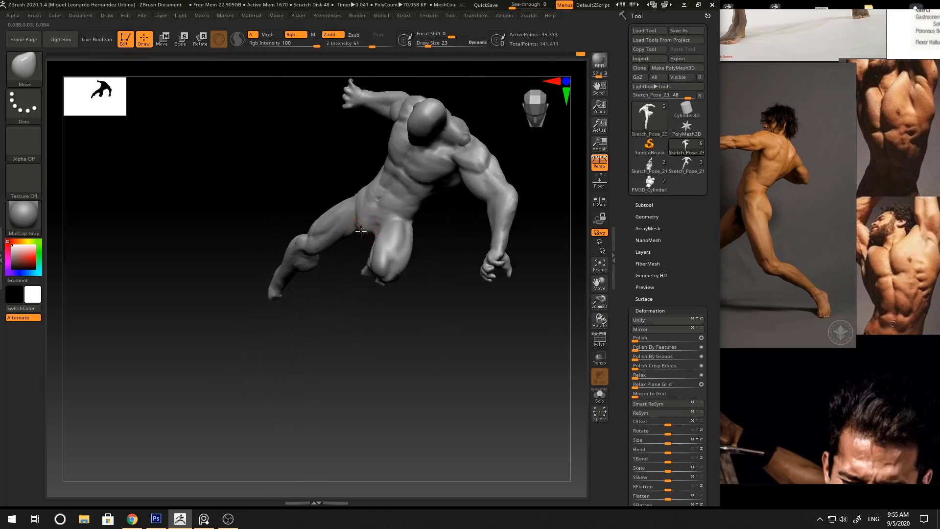
mouse_move(363, 214)
right_mouse_down()
mouse_move(514, 237)
mouse_move(495, 199)
mouse_move(499, 214)
mouse_move(470, 240)
mouse_move(475, 218)
mouse_move(493, 230)
right_mouse_up()
- Carve the lower abdominal crease above the groin with DamStandard at draw size 19
key("b")
key("d")
key("s")
key("space")
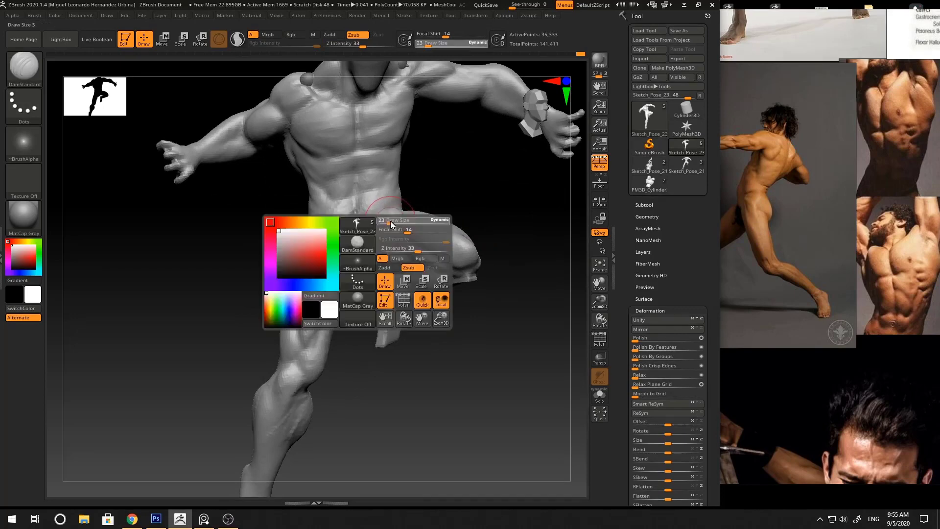
left_click_drag(392, 225, 383, 224)
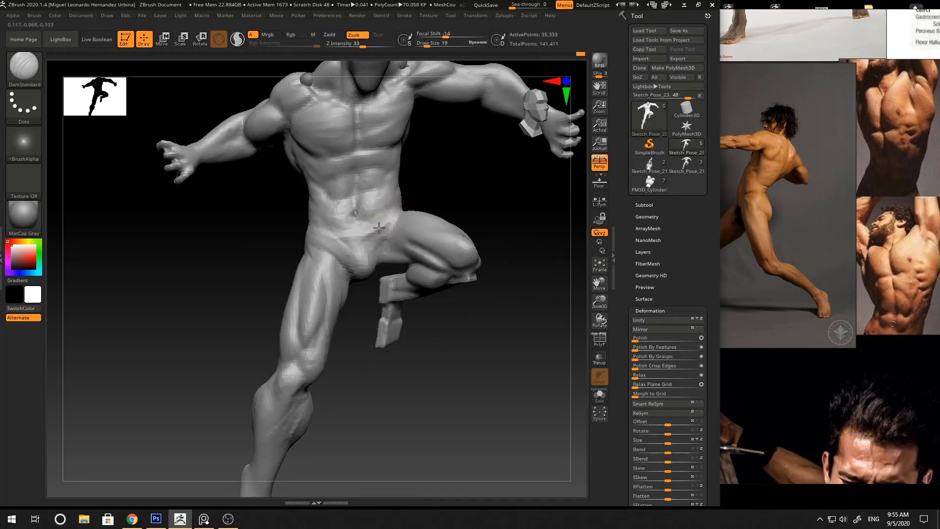
mouse_move(379, 227)
right_mouse_down()
mouse_move(413, 201)
mouse_move(380, 205)
mouse_move(396, 196)
right_mouse_up()
- Build up the lower abdomen and groin with ClayBuildup at draw size 19
key("b")
key("c")
key("b")
mouse_move(396, 195)
right_mouse_down()
mouse_move(512, 245)
mouse_move(470, 245)
right_mouse_up()
right_click_drag(470, 245, 461, 293, "ctrl")
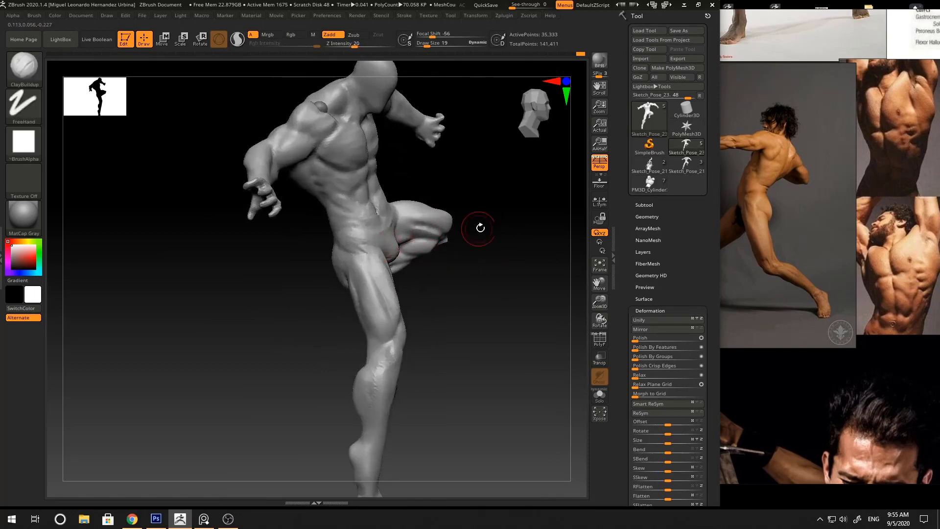
mouse_move(480, 228)
right_mouse_down()
mouse_move(372, 234)
mouse_move(495, 192)
mouse_move(430, 197)
mouse_move(353, 241)
mouse_move(436, 254)
mouse_move(495, 227)
mouse_move(425, 241)
mouse_move(378, 316)
mouse_move(374, 269)
right_mouse_up()
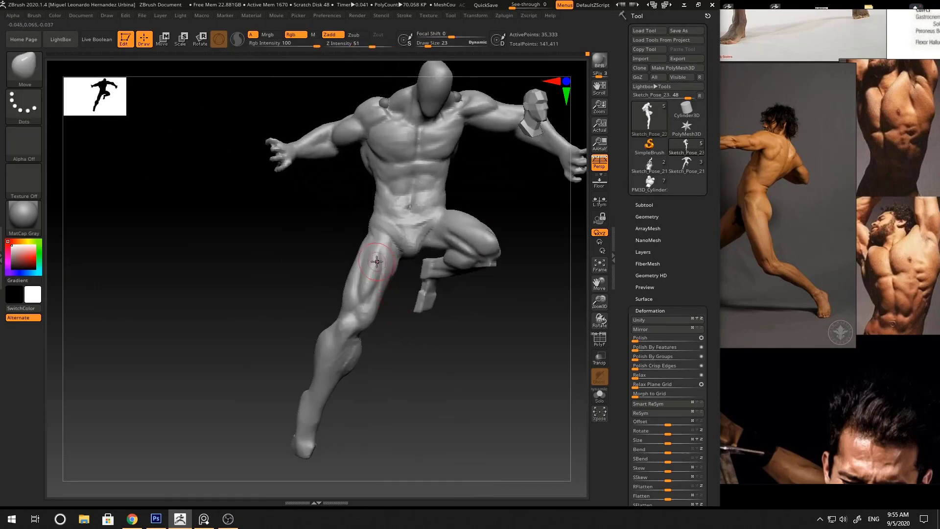
- Adjust the thigh and knee contours of the extended leg with the Move brush
key("b")
key("m")
key("v")
mouse_move(386, 345)
right_mouse_down()
mouse_move(382, 365)
mouse_move(387, 306)
mouse_move(379, 338)
right_mouse_up()
key("space")
left_click_drag(368, 328, 376, 328)
- Reshape the shin and ankle of the extended leg with the Move brush at draw size 73
mouse_move(392, 353)
right_mouse_down()
mouse_move(387, 318)
mouse_move(342, 304)
mouse_move(327, 344)
right_mouse_up()
key("space")
left_click_drag(336, 341, 340, 342)
left_click_drag(336, 344, 329, 342)
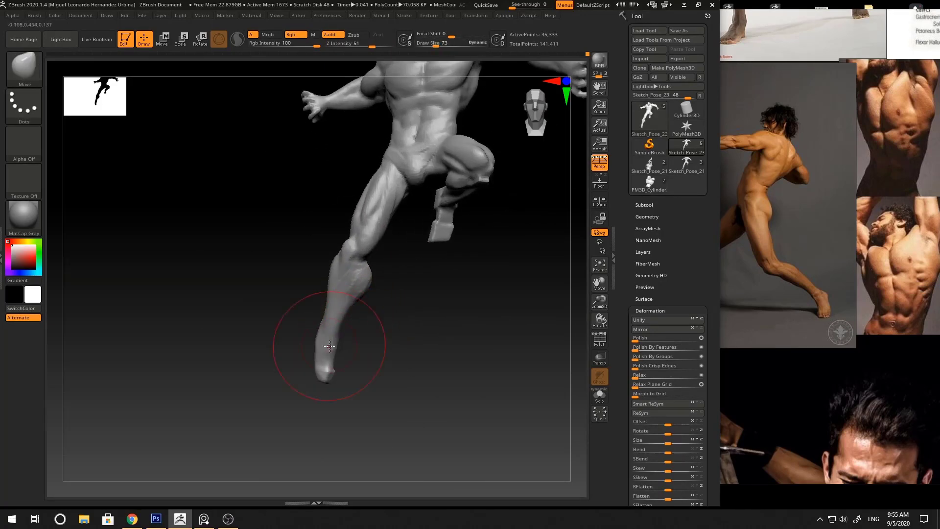
mouse_move(323, 342)
right_mouse_down("ctrl")
mouse_move(315, 289)
mouse_move(403, 317)
mouse_move(447, 270)
mouse_move(370, 277)
right_mouse_up("ctrl")
- Build up the upper calf and back of the knee on the extended leg with ClayBuildup at draw size 45
key("b")
key("c")
key("b")
key("space")
left_click_drag(352, 268, 347, 268)
mouse_move(357, 265)
right_mouse_down()
mouse_move(392, 239)
mouse_move(374, 251)
right_mouse_up()
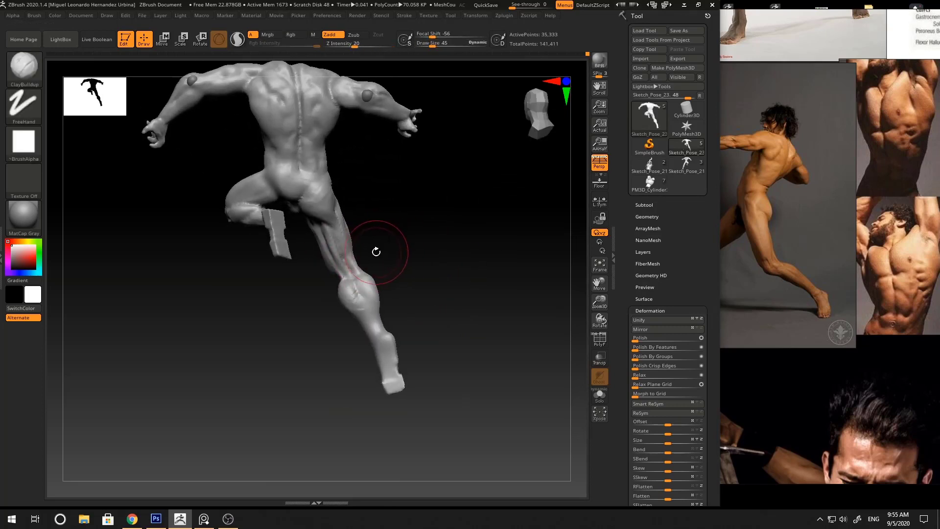
- Define the back of the extended leg's knee with DamStandard at draw size 42 and smooth the transition
key("b")
key("d")
key("s")
left_click_drag(344, 269, 346, 266, "shift")
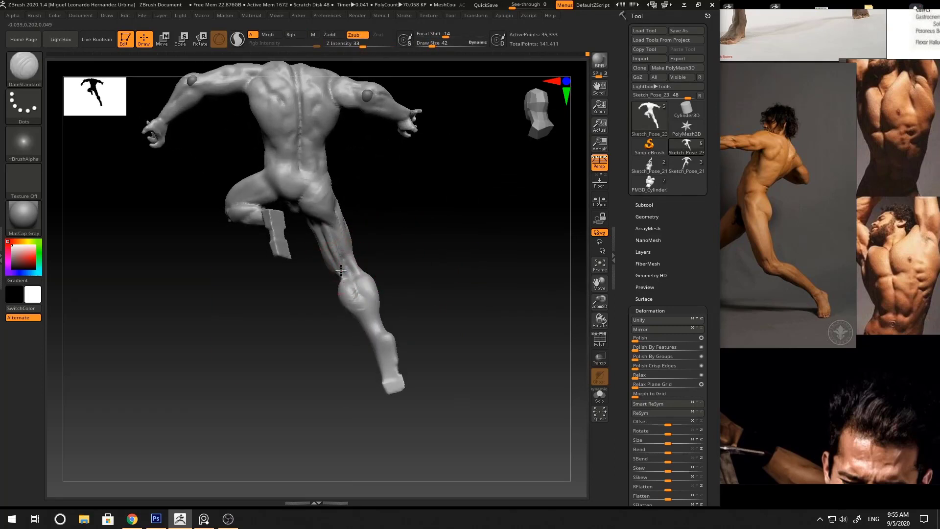
- Adjust the outer calf contour of the extended leg from behind with the Move brush at draw size 42
mouse_move(346, 268)
right_mouse_down()
mouse_move(420, 251)
mouse_move(388, 289)
mouse_move(418, 282)
right_mouse_up()
key("b")
key("m")
key("v")
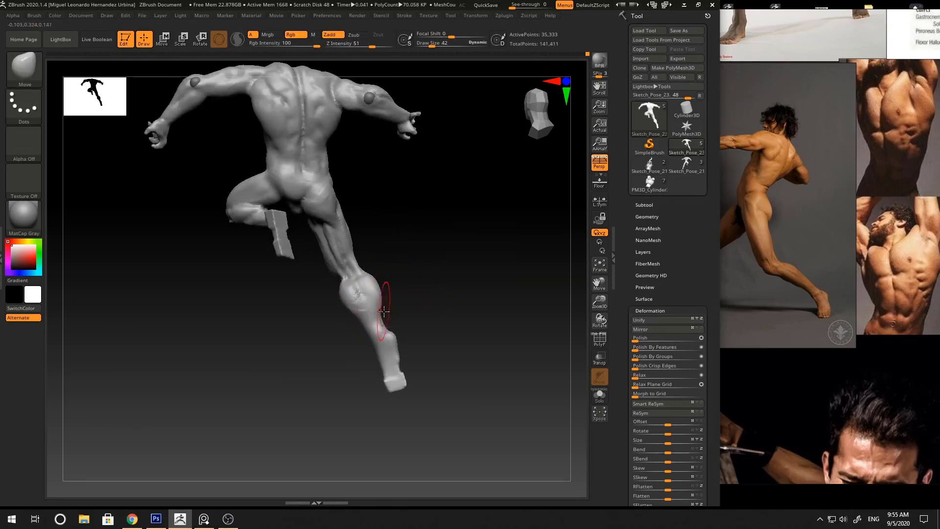
- Build up the lower calf of the extended leg with ClayBuildup at draw size 30
key("b")
key("c")
key("b")
key("space")
left_click_drag(375, 318, 378, 330)
right_click_drag(434, 294, 376, 326)
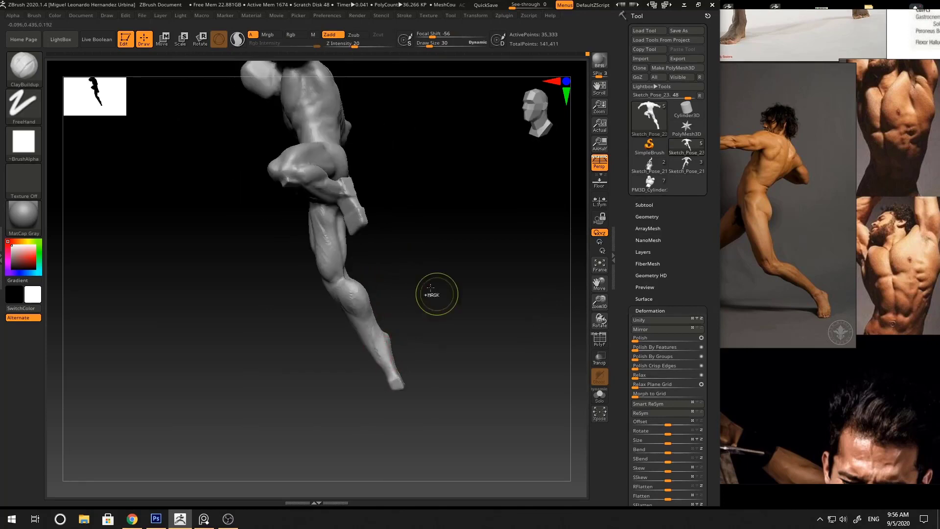
- Refine the lower-leg forms of the extended leg with the Standard brush at draw size 81
right_click_drag(431, 288, 436, 239, "ctrl")
right_click_drag(435, 239, 477, 240)
key("b")
key("s")
key("t")
right_click_drag(405, 285, 409, 317, "ctrl")
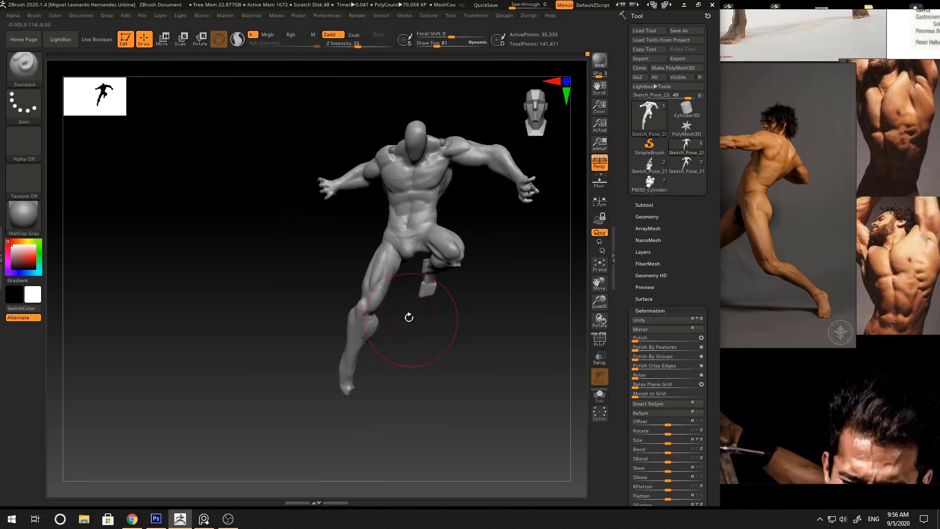
- Add volume to the extended leg around the knee with the Inflat brush and refine it with the Standard brush
key("b")
key("i")
key("n")
key("space")
left_click_drag(382, 307, 397, 307)
right_click_drag(467, 305, 543, 306)
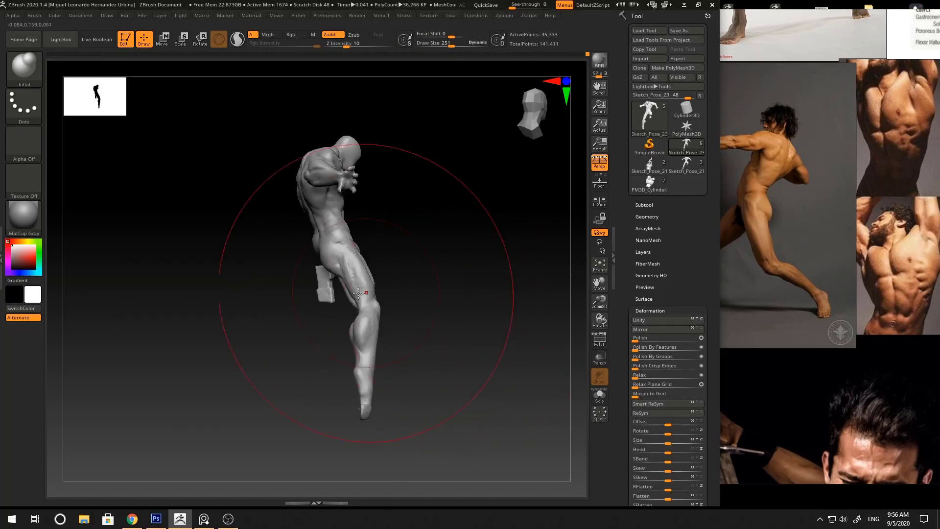
mouse_move(360, 293)
right_mouse_down()
mouse_move(395, 284)
mouse_move(406, 267)
right_mouse_up()
key("b")
key("s")
key("t")
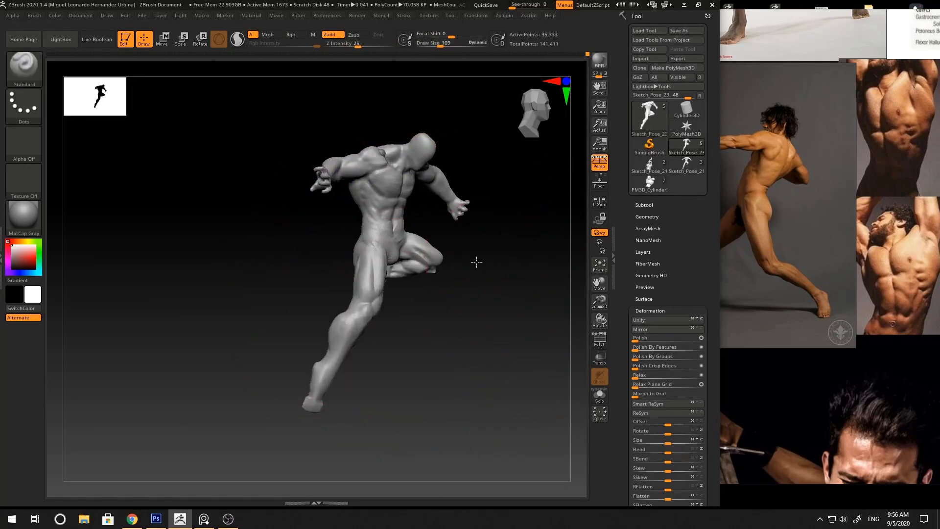
- Build up the hip and waist above the extended leg with ClayBuildup at draw size 45
mouse_move(476, 262)
right_mouse_down()
mouse_move(459, 304)
mouse_move(435, 292)
mouse_move(535, 252)
mouse_move(419, 250)
right_mouse_up()
key("b")
key("c")
key("b")
key("space")
left_click(419, 241)
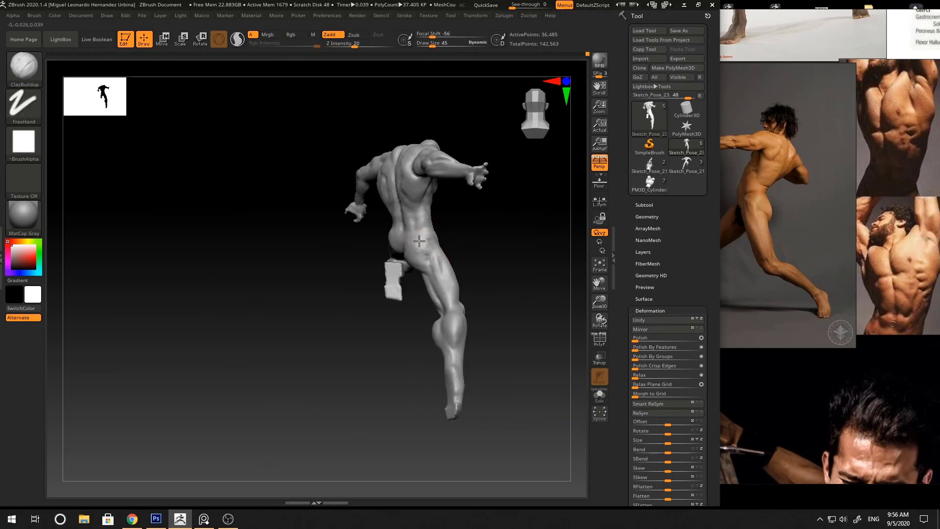
mouse_move(443, 243)
right_mouse_down()
mouse_move(446, 263)
mouse_move(400, 252)
mouse_move(470, 266)
mouse_move(495, 241)
mouse_move(454, 245)
mouse_move(403, 315)
mouse_move(428, 321)
mouse_move(491, 272)
mouse_move(353, 181)
mouse_move(365, 214)
mouse_move(392, 218)
right_mouse_up()
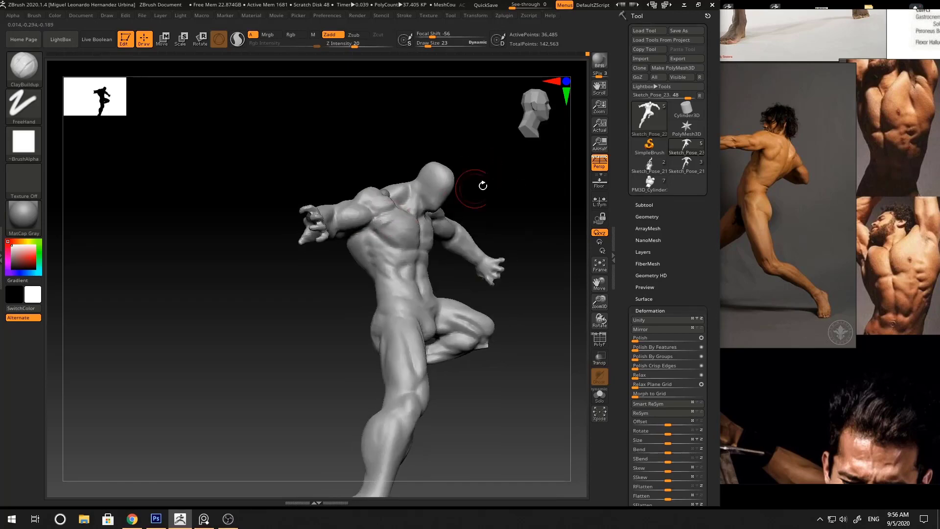
- Reshape the shoulder and upper arm with the Move brush and build up their muscles with ClayBuildup at draw size 23
right_click_drag(482, 186, 393, 214)
right_click_drag(499, 181, 494, 162, "ctrl")
right_click_drag(493, 162, 440, 188, "shift")
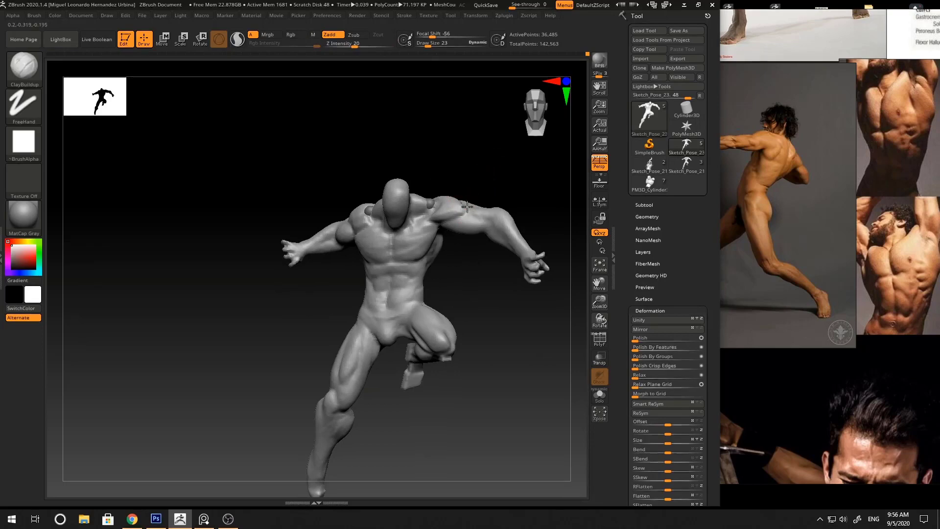
mouse_move(466, 207)
right_mouse_down()
mouse_move(458, 204)
mouse_move(478, 190)
mouse_move(447, 211)
mouse_move(483, 195)
mouse_move(524, 195)
mouse_move(431, 237)
mouse_move(469, 210)
mouse_move(422, 232)
mouse_move(461, 213)
mouse_move(453, 234)
mouse_move(478, 235)
mouse_move(457, 206)
mouse_move(404, 239)
mouse_move(431, 214)
mouse_move(428, 200)
mouse_move(410, 235)
mouse_move(441, 216)
mouse_move(357, 228)
mouse_move(407, 241)
mouse_move(430, 199)
right_mouse_up()
key("b")
key("m")
key("v")
key("b")
key("c")
key("b")
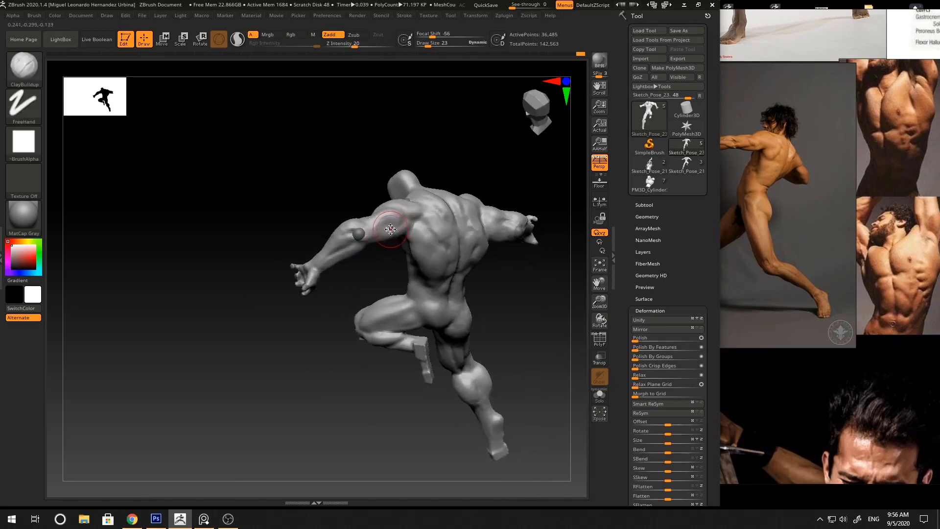
- Refine the forms around the elbow and upper arm from behind with the Standard brush at draw size 14
right_click_drag(367, 268, 371, 222)
key("b")
key("s")
key("t")
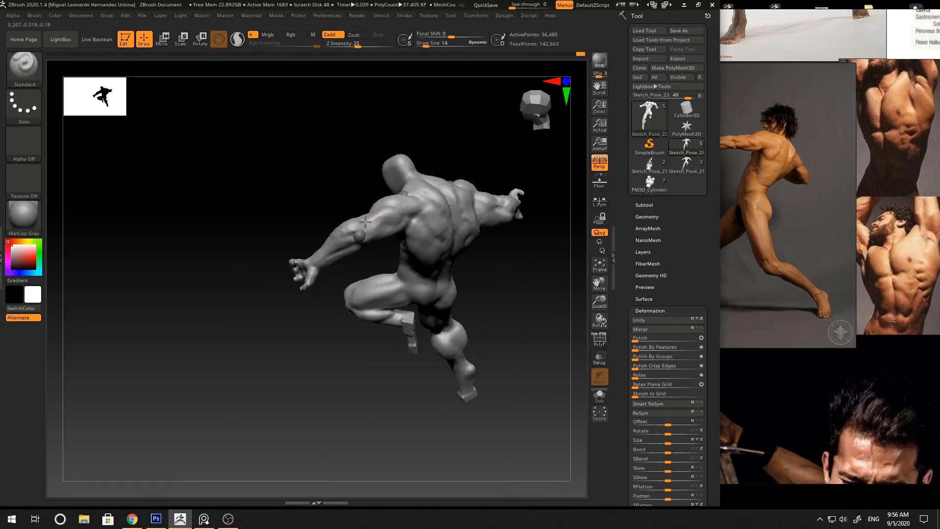
right_click_drag(482, 350, 491, 279)
mouse_move(390, 304)
right_mouse_down()
mouse_move(382, 234)
mouse_move(428, 223)
mouse_move(466, 197)
mouse_move(458, 205)
mouse_move(497, 280)
mouse_move(473, 233)
right_mouse_up()
- Build up the shoulder blade and upper-to-middle back muscles with ClayBuildup at draw size 28
key("b")
key("c")
key("b")
key("space")
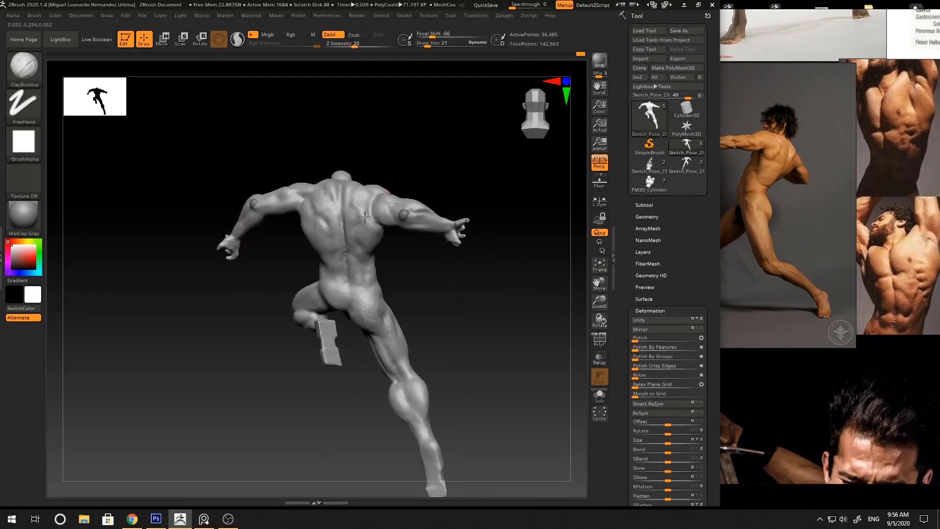
key("space")
left_click_drag(367, 210, 365, 209)
mouse_move(359, 200)
right_mouse_down()
mouse_move(368, 189)
mouse_move(314, 194)
mouse_move(293, 182)
mouse_move(357, 188)
right_mouse_up()
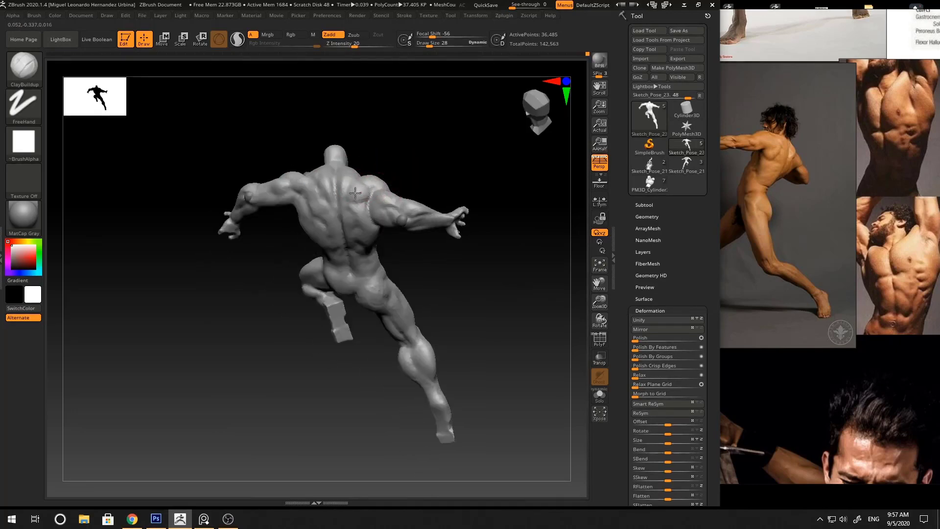
mouse_move(417, 175)
right_mouse_down()
mouse_move(297, 208)
mouse_move(361, 224)
right_mouse_up()
right_click_drag(405, 252, 331, 240)
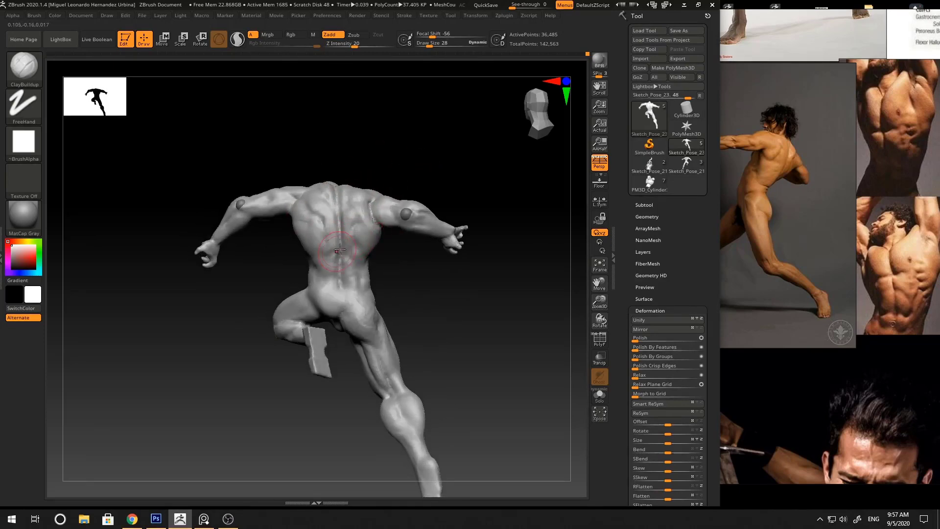
mouse_move(435, 250)
right_mouse_down("ctrl")
mouse_move(468, 193)
mouse_move(466, 218)
mouse_move(457, 212)
right_mouse_up("ctrl")
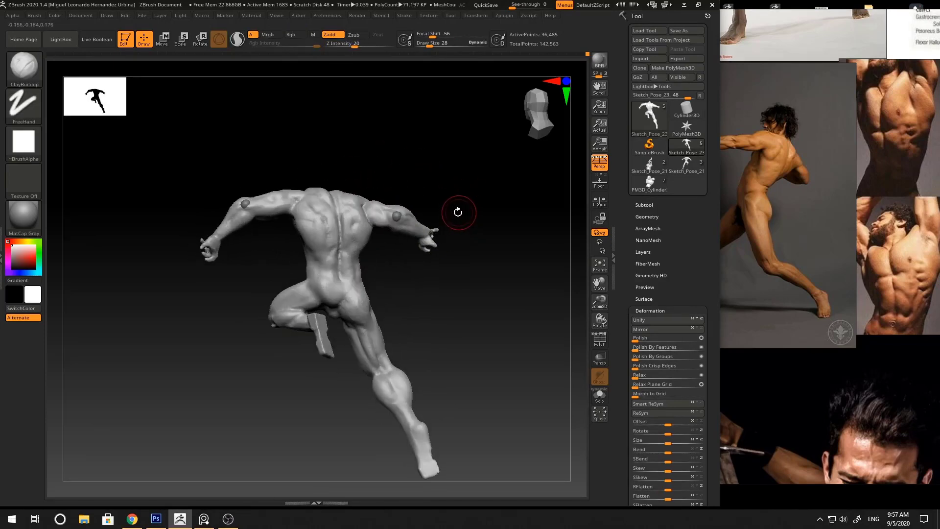
- Carve the back muscle separations with DamStandard at draw size 28 and fill the lower back with ClayBuildup
key("b")
key("d")
key("s")
right_click_drag(324, 248, 380, 181)
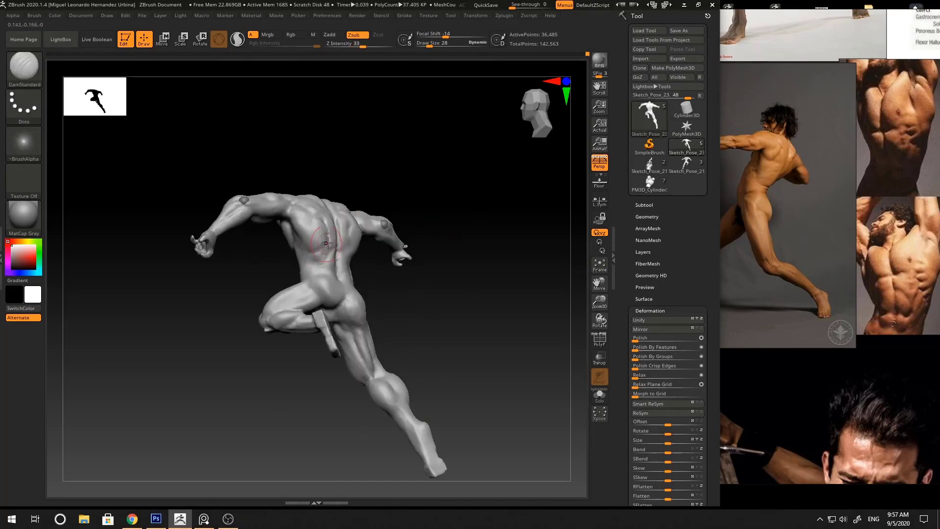
key("b")
key("c")
key("b")
mouse_move(313, 267)
right_mouse_down()
mouse_move(319, 259)
mouse_move(357, 273)
mouse_move(356, 257)
mouse_move(384, 269)
mouse_move(484, 231)
mouse_move(378, 353)
mouse_move(377, 256)
mouse_move(364, 246)
mouse_move(426, 248)
mouse_move(473, 229)
right_mouse_up()
- Isolate the abdomen with a lasso mask and adjust the figure's midsection with the Transpose gizmo
key("b")
key("m")
key("v")
mouse_move(397, 257)
right_mouse_down()
mouse_move(426, 216)
mouse_move(439, 222)
mouse_move(434, 262)
mouse_move(402, 264)
mouse_move(416, 266)
mouse_move(420, 256)
mouse_move(401, 269)
mouse_move(410, 277)
right_mouse_up()
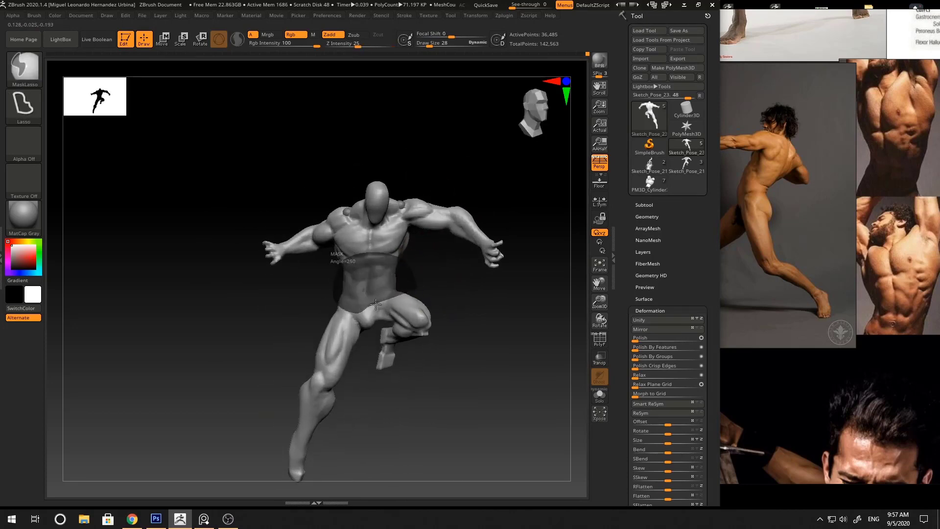
right_click_drag(369, 300, 430, 268)
key("w")
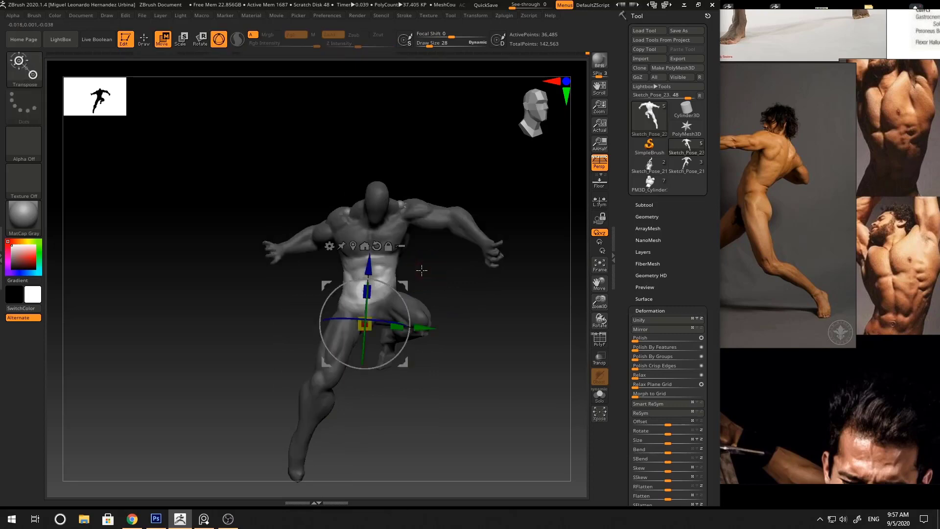
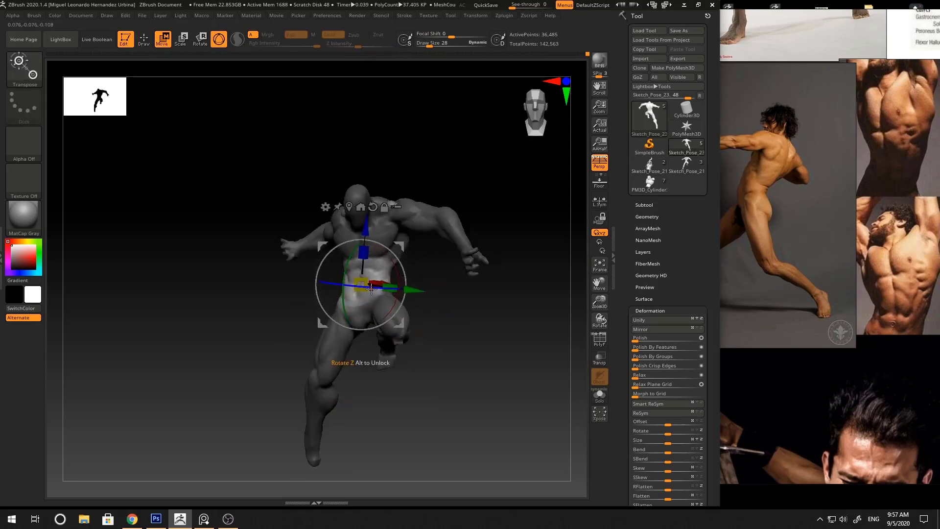
mouse_move(434, 276)
right_mouse_down()
mouse_move(466, 248)
mouse_move(451, 244)
mouse_move(441, 212)
mouse_move(491, 210)
mouse_move(474, 184)
mouse_move(470, 212)
mouse_move(514, 185)
mouse_move(539, 225)
mouse_move(414, 253)
mouse_move(392, 268)
right_mouse_up()
- Refine the abdominal muscles below the ribcage with the Standard brush at draw size 14
key("q")
key("space")
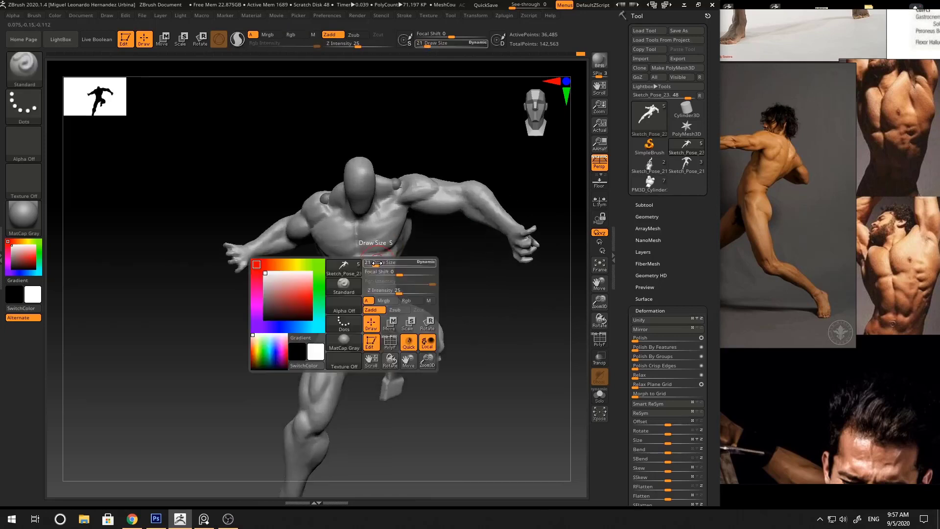
left_click_drag(391, 267, 385, 267)
right_click_drag(416, 262, 374, 264)
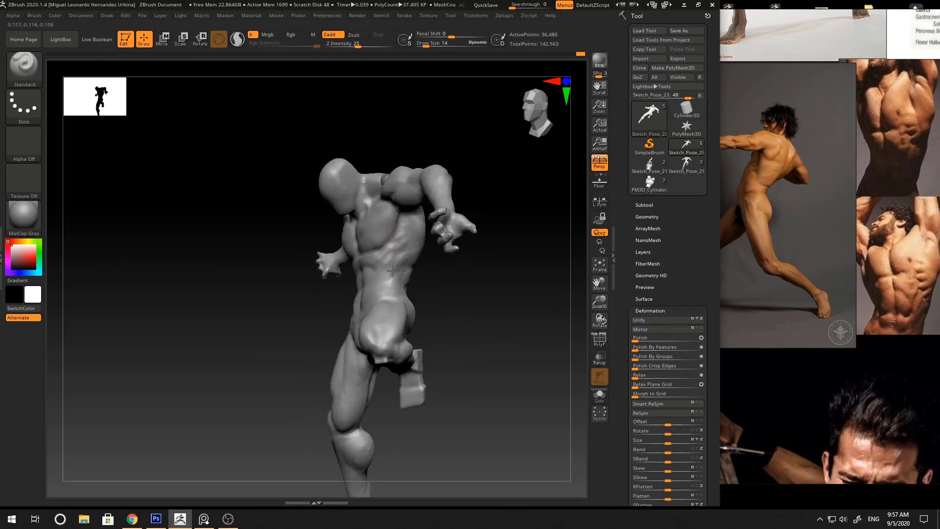
- Build up the obliques and side of the waist with ClayBuildup at draw size 26
key("b")
key("c")
key("b")
right_click_drag(393, 270, 421, 272)
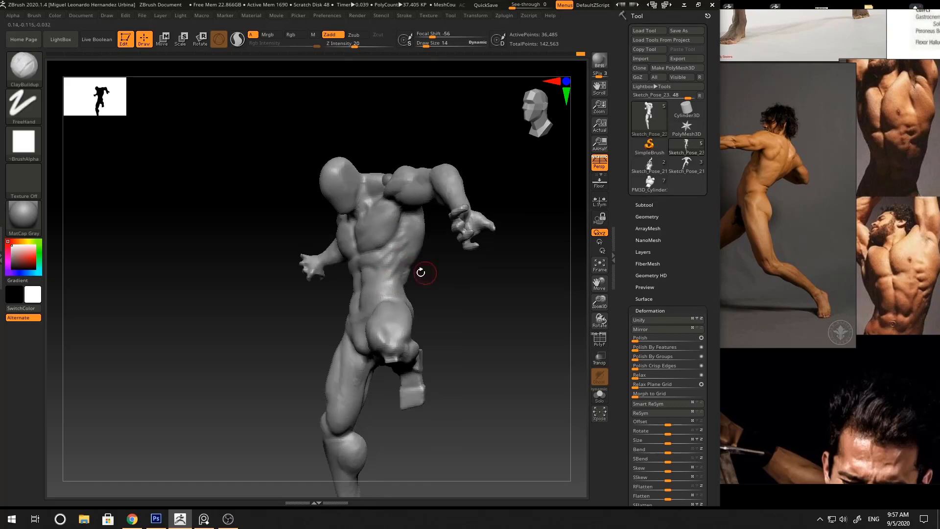
key("space")
left_click_drag(403, 278, 431, 287)
mouse_move(430, 287)
right_mouse_down()
mouse_move(400, 286)
mouse_move(410, 271)
right_mouse_up()
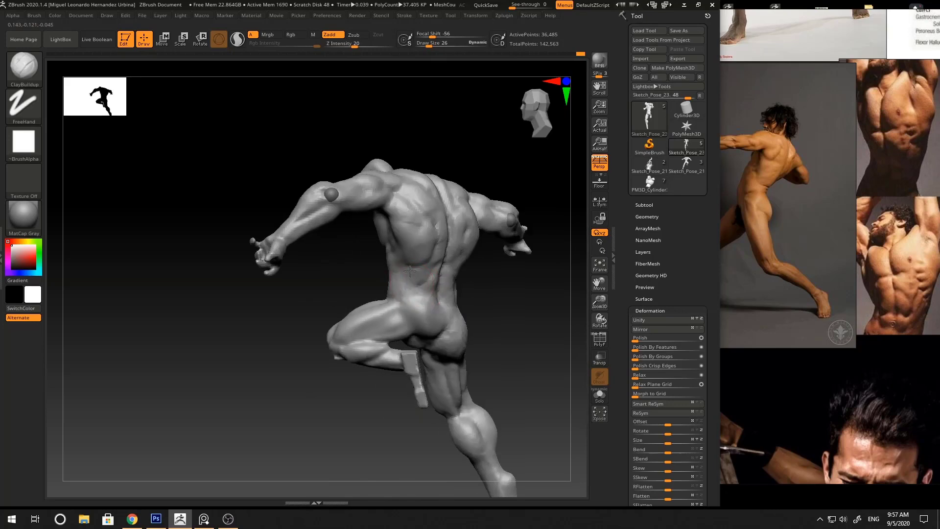
- Carve the creases on the lower back and flank with DamStandard at draw size 19
mouse_move(490, 285)
right_mouse_down()
mouse_move(512, 300)
mouse_move(440, 303)
mouse_move(411, 287)
mouse_move(456, 279)
mouse_move(500, 311)
mouse_move(529, 287)
mouse_move(507, 276)
mouse_move(463, 279)
right_mouse_up()
key("b")
key("d")
key("s")
key("s")
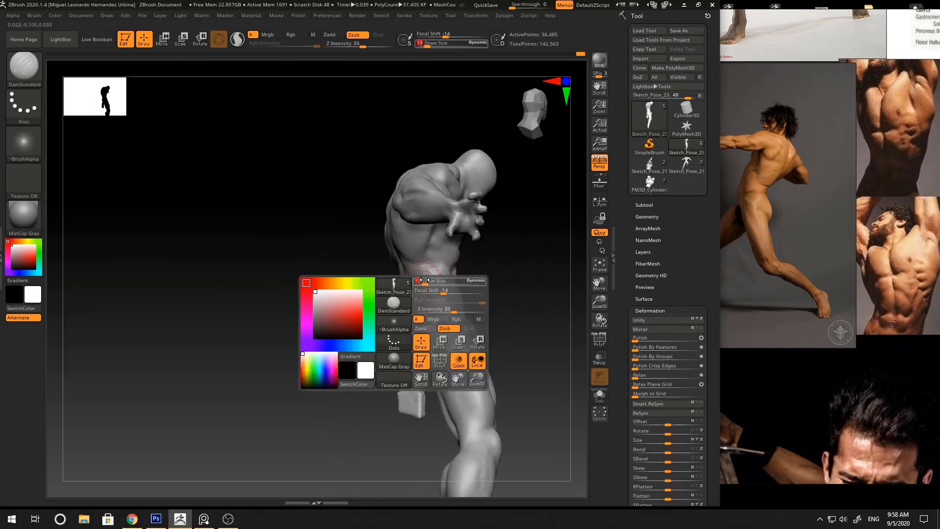
left_click_drag(425, 282, 426, 284)
- Adjust the waist and lower-back contour in side view with the Move brush at draw size 23
key("b")
key("m")
key("v")
key("space")
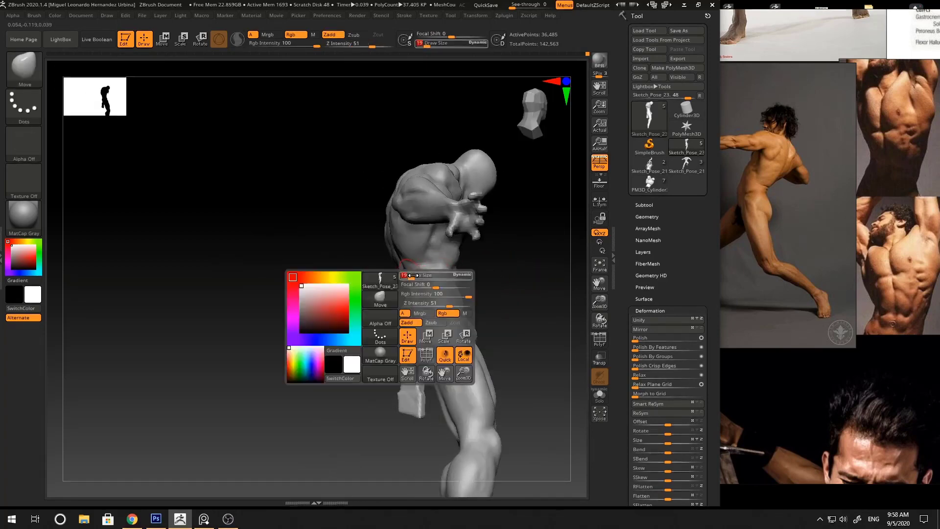
key("space")
left_click_drag(417, 275, 419, 280)
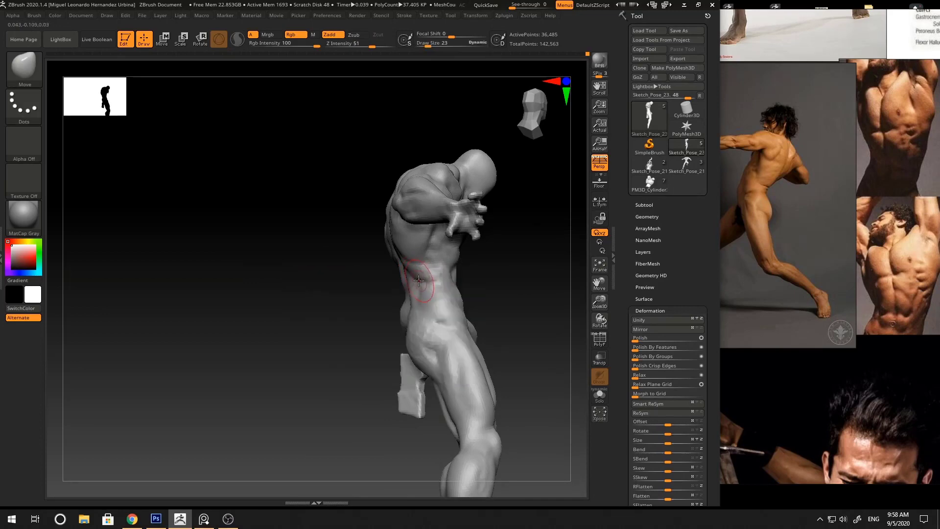
mouse_move(423, 274)
right_mouse_down()
mouse_move(509, 289)
mouse_move(411, 273)
mouse_move(500, 287)
right_mouse_up()
- Build up the flank between the ribcage and hip with ClayBuildup at draw size 23
key("b")
key("c")
key("b")
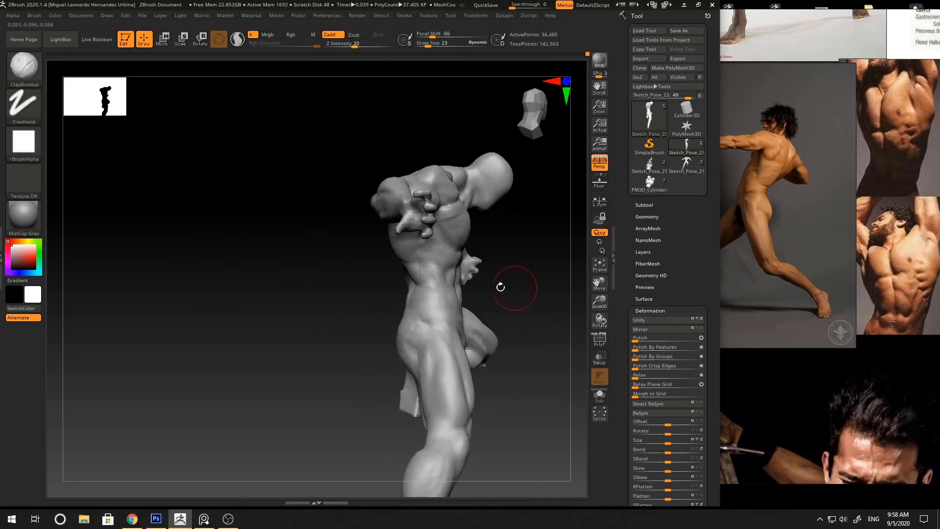
mouse_move(428, 280)
right_mouse_down()
mouse_move(508, 257)
mouse_move(459, 239)
right_mouse_up()
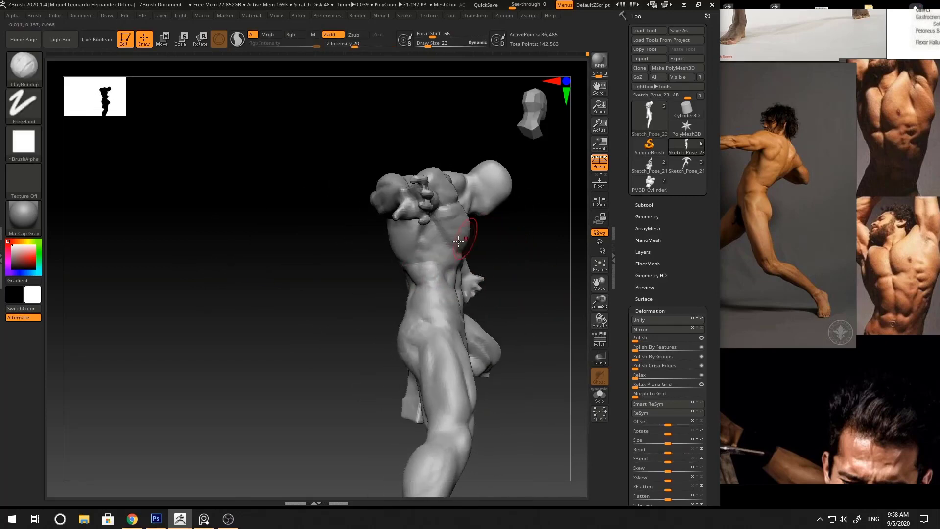
- Reshape the ribcage silhouette in side view with the Move brush at draw size 36
key("b")
key("m")
key("v")
key("space")
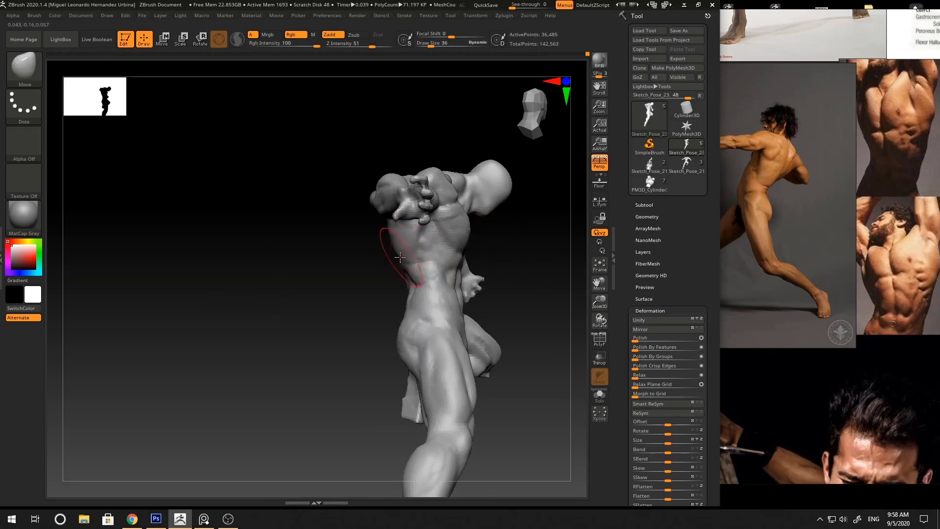
right_click_drag(500, 253, 485, 235)
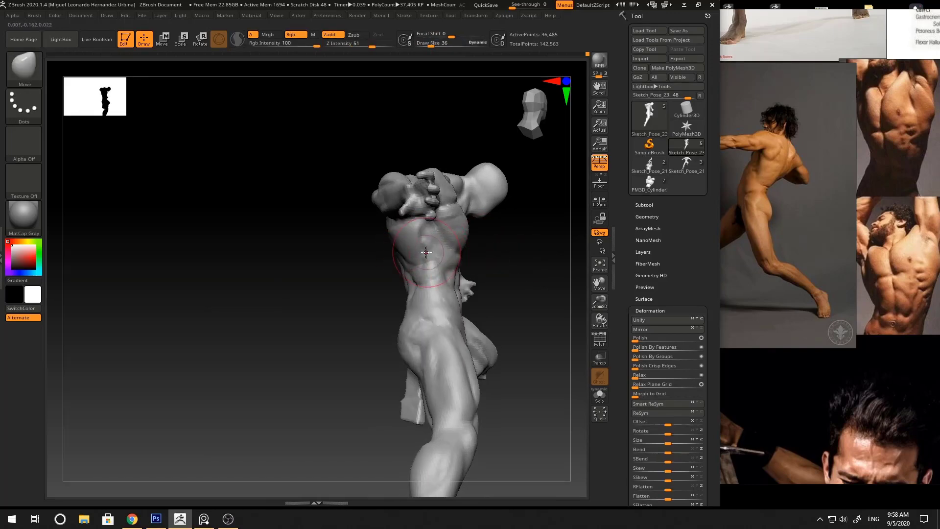
- Define the side of the ribcage below the armpit with DamStandard at a reduced draw size and smooth it
key("b")
key("d")
key("s")
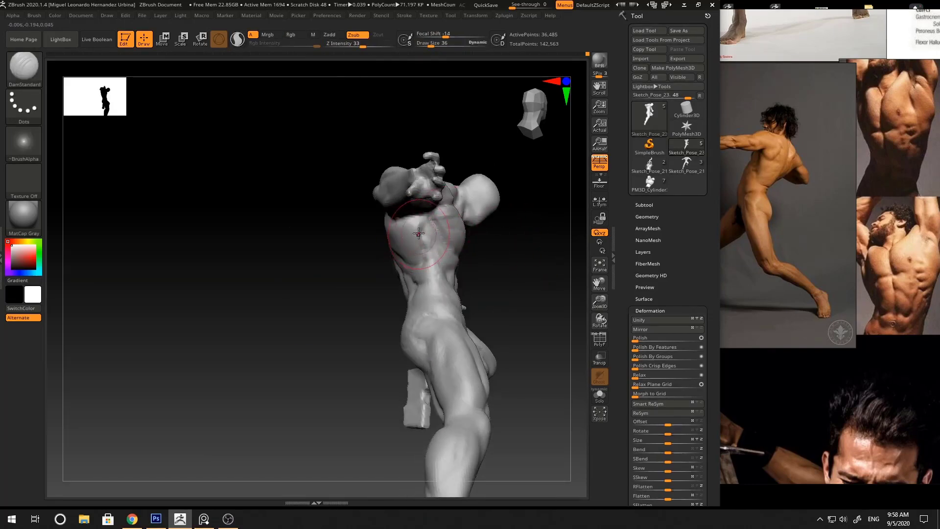
key("bracketleft")
left_click_drag(424, 226, 422, 254)
right_click_drag(435, 264, 499, 273)
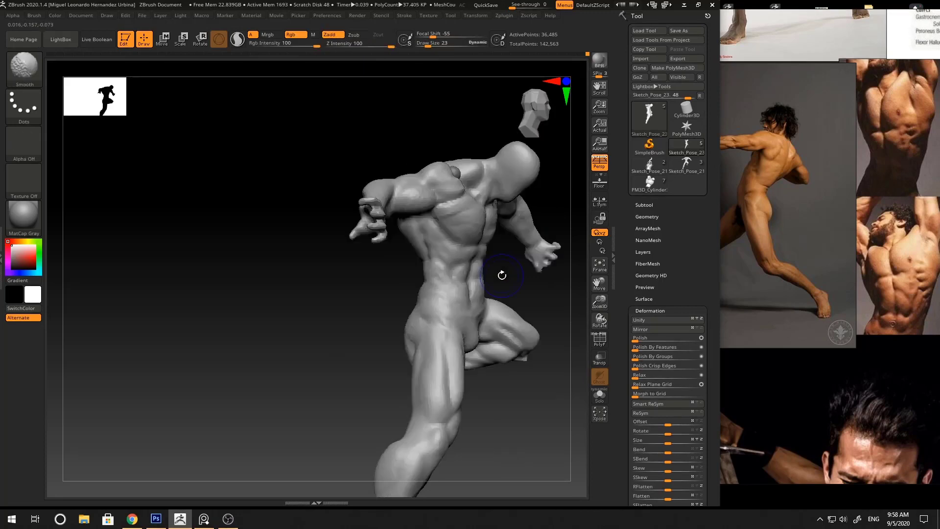
- Adjust the side of the torso along the lower ribs with the Move brush at draw size 23
key("b")
key("m")
key("v")
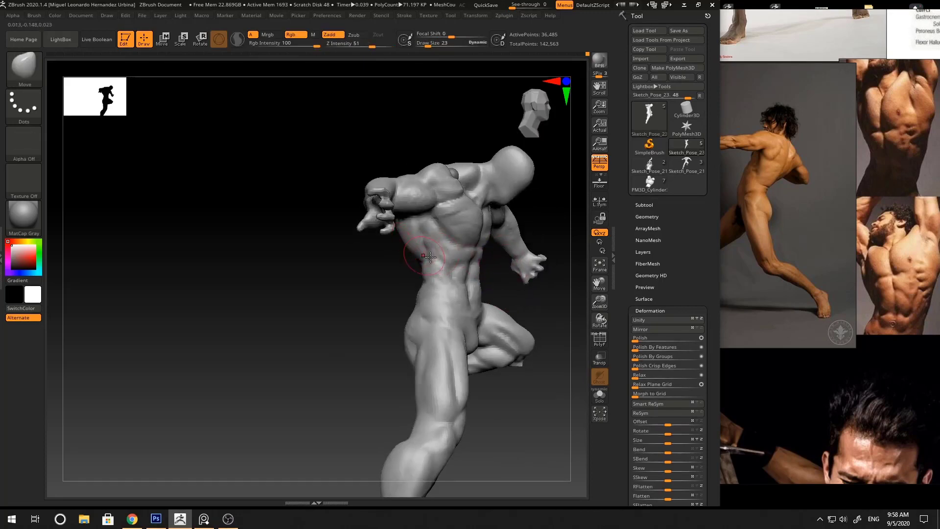
mouse_move(430, 256)
right_mouse_down()
mouse_move(522, 258)
mouse_move(502, 241)
mouse_move(514, 235)
mouse_move(476, 277)
mouse_move(442, 254)
mouse_move(459, 239)
mouse_move(459, 220)
mouse_move(397, 196)
mouse_move(474, 231)
mouse_move(493, 207)
mouse_move(363, 236)
mouse_move(420, 287)
mouse_move(415, 270)
right_mouse_up()
- Carve the flank with DamStandard and build up the lower back and waist with ClayBuildup at draw size 33
key("b")
key("d")
key("s")
key("b")
key("c")
key("b")
right_click_drag(415, 269, 382, 274)
key("space")
left_click_drag(382, 271, 384, 270)
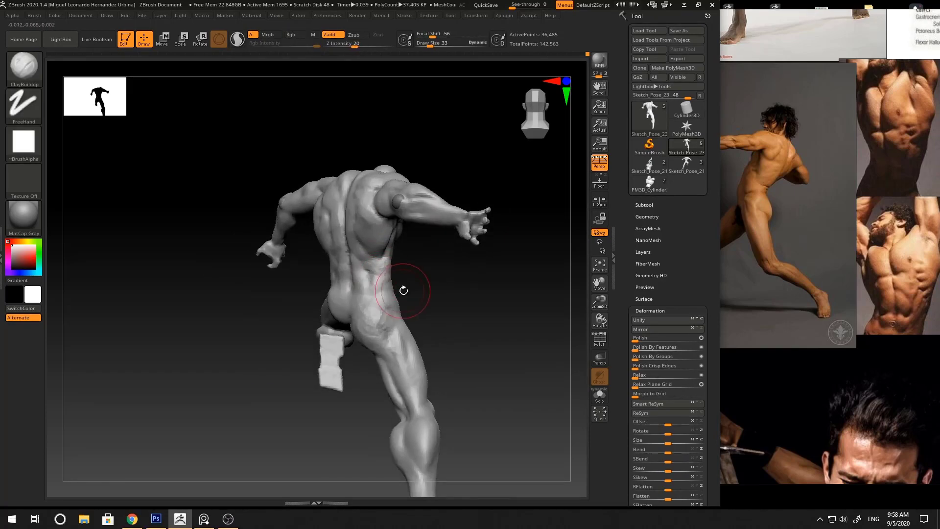
- Define the lower back above the pelvis with DamStandard and add muscle forms with ClayBuildup at draw size 21
mouse_move(404, 291)
right_mouse_down()
mouse_move(369, 272)
mouse_move(371, 291)
mouse_move(366, 282)
mouse_move(395, 290)
mouse_move(404, 279)
right_mouse_up()
key("b")
key("d")
key("s")
key("b")
key("c")
key("b")
key("space")
left_click_drag(367, 293, 372, 293)
mouse_move(360, 291)
right_mouse_down()
mouse_move(410, 289)
mouse_move(416, 267)
right_mouse_up()
- Adjust the waist contour with the Move brush and refine the lower back beside the spine with ClayBuildup
key("b")
key("m")
key("v")
mouse_move(453, 293)
right_mouse_down()
mouse_move(424, 298)
mouse_move(422, 313)
right_mouse_up()
key("b")
key("c")
key("b")
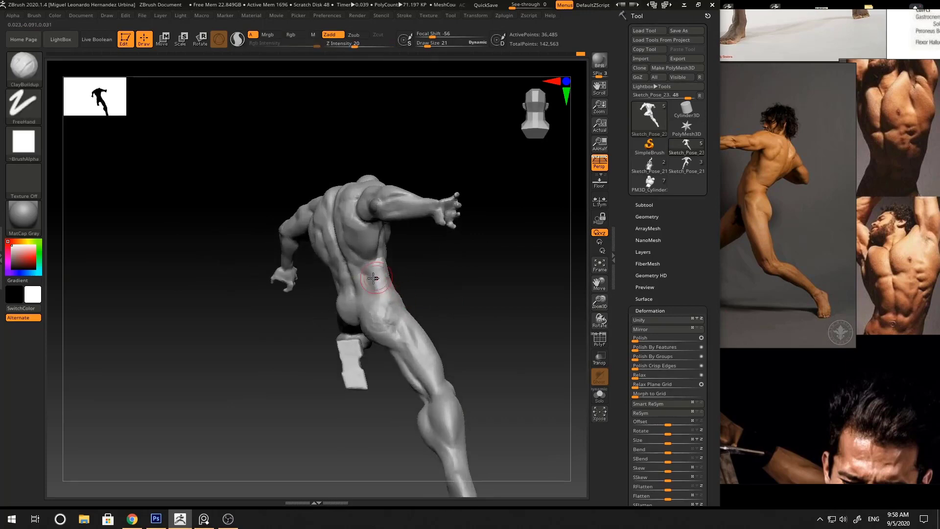
right_click_drag(370, 266, 359, 272)
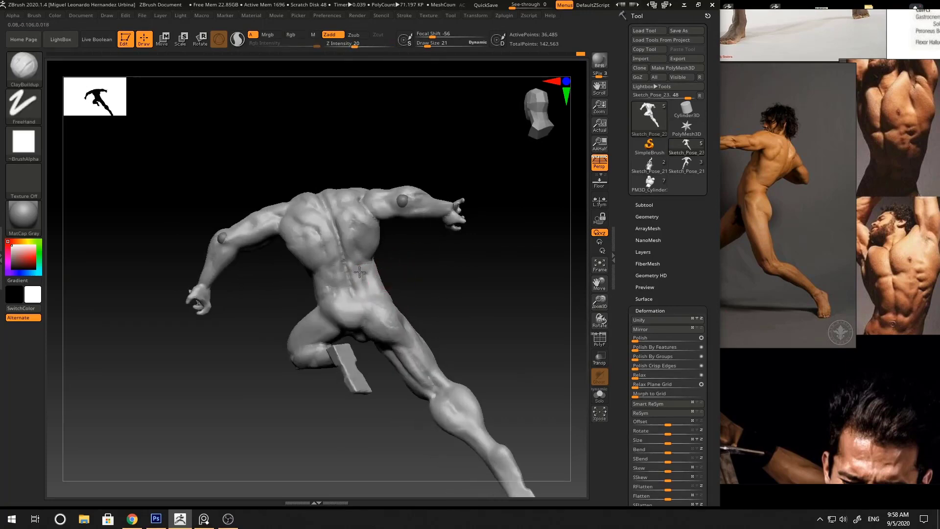
- Adjust the abdomen and waist contour in side view with the Move brush at draw size 39
mouse_move(483, 275)
right_mouse_down()
mouse_move(389, 284)
mouse_move(445, 281)
right_mouse_up()
key("b")
key("m")
key("v")
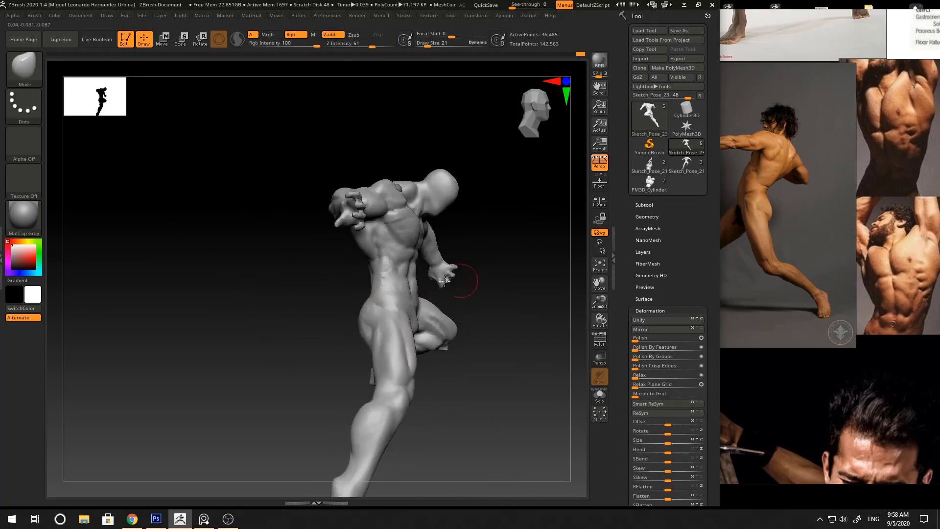
right_click_drag(496, 236, 508, 245)
key("space")
left_click_drag(407, 281, 412, 281)
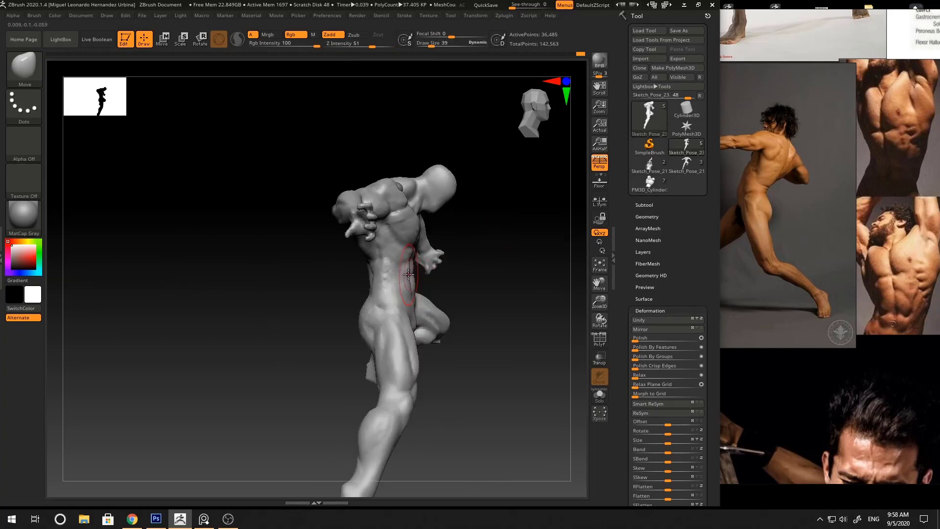
right_click_drag(474, 250, 388, 232)
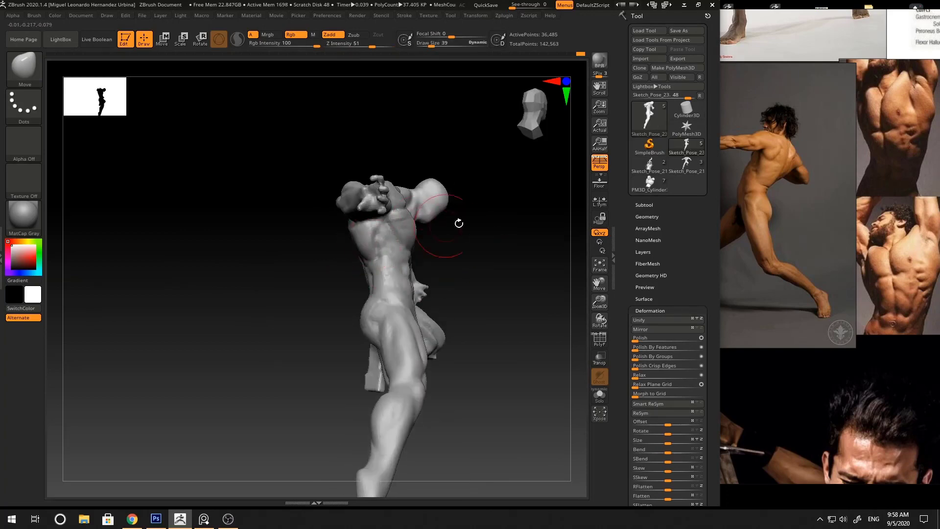
- Refine the chest and rib cage profile with the Move brush at draw size 23
mouse_move(458, 223)
right_mouse_down()
mouse_move(480, 252)
mouse_move(489, 198)
right_mouse_up()
key("b")
key("s")
key("t")
mouse_move(490, 198)
right_mouse_down()
mouse_move(507, 200)
mouse_move(510, 234)
right_mouse_up()
key("b")
key("m")
key("v")
key("space")
left_click_drag(417, 212, 411, 213)
mouse_move(572, 226)
right_mouse_down()
mouse_move(528, 216)
mouse_move(406, 232)
right_mouse_up()
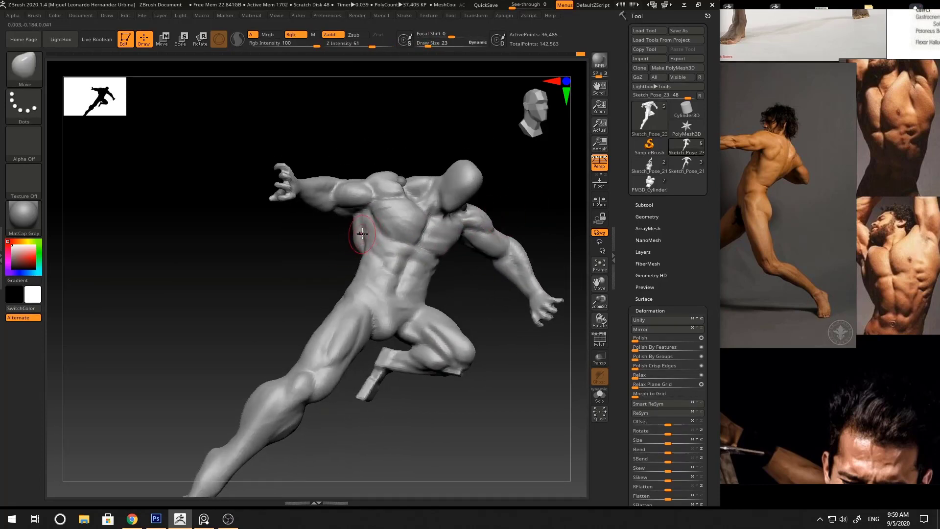
- Fine-tune the latissimus contour below the raised arm's armpit with the Move brush at draw size 14
right_click_drag(349, 240, 357, 241)
key("space")
left_click_drag(357, 241, 355, 242)
right_click_drag(362, 241, 353, 239)
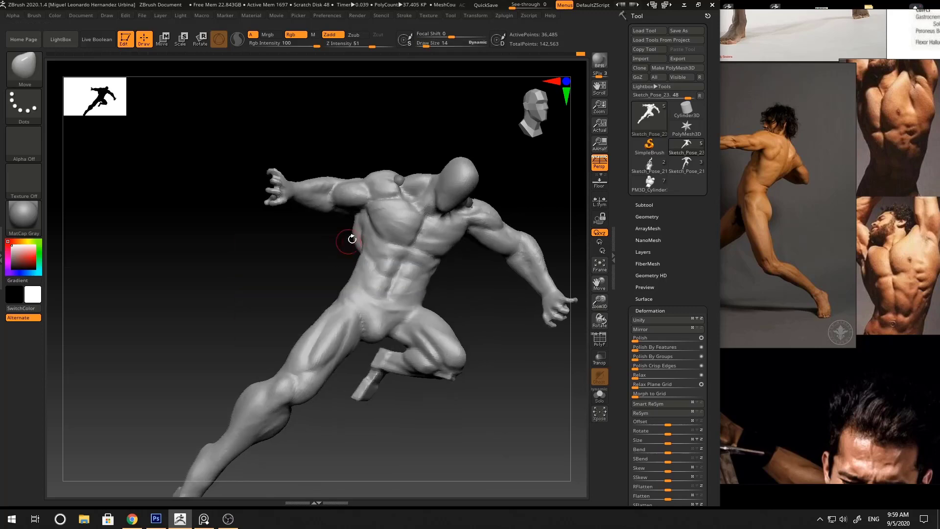
key("space")
left_click_drag(351, 228, 355, 229)
- Reshape the upper back beside the shoulder blade with the Move brush at draw size 28
right_click_drag(387, 259, 441, 210, "ctrl")
right_click_drag(524, 201, 365, 284)
key("space")
left_click_drag(350, 224, 353, 224)
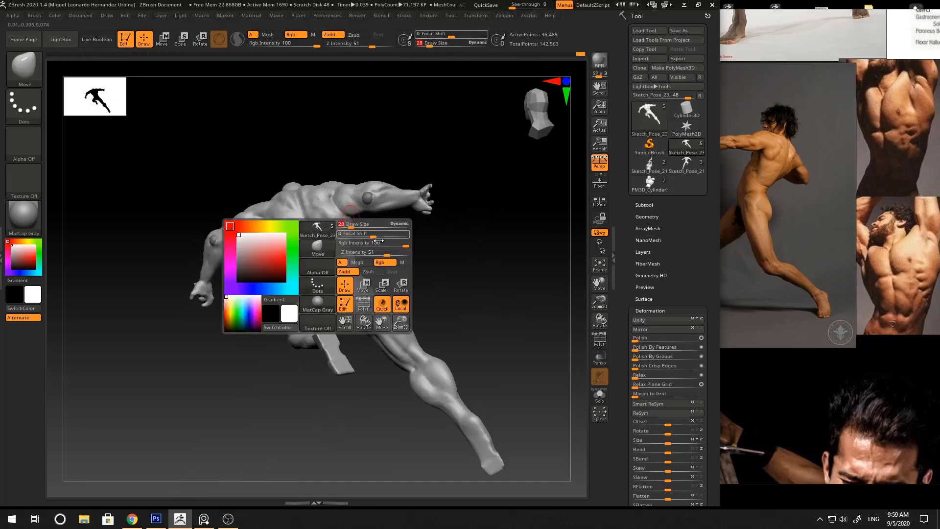
mouse_move(367, 230)
right_mouse_down()
mouse_move(459, 254)
mouse_move(431, 235)
right_mouse_up()
- Carve the muscle separations around the shoulder blade with DamStandard at draw size 17
key("b")
key("d")
key("s")
key("space")
left_click_drag(371, 218, 367, 213)
right_click_drag(368, 212, 348, 203)
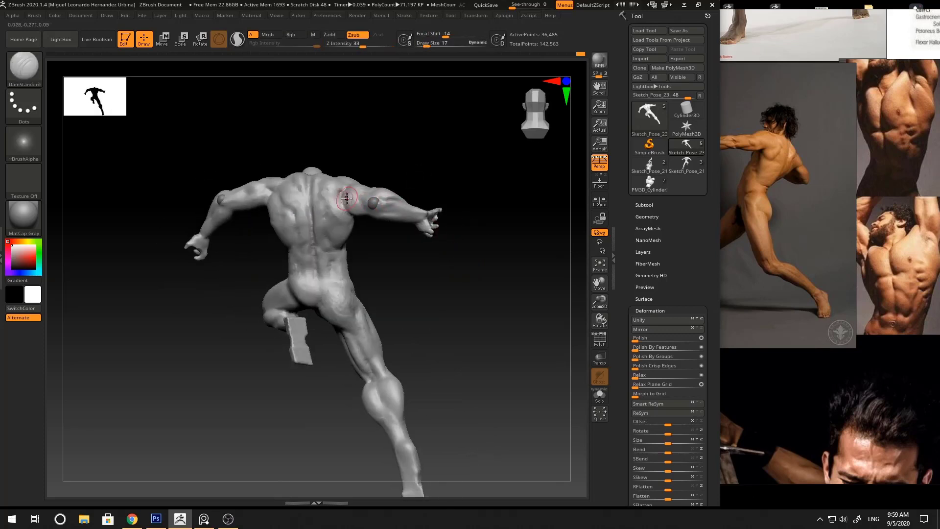
mouse_move(411, 179)
right_mouse_down("ctrl")
mouse_move(409, 170)
mouse_move(451, 212)
mouse_move(432, 165)
mouse_move(378, 256)
right_mouse_up("ctrl")
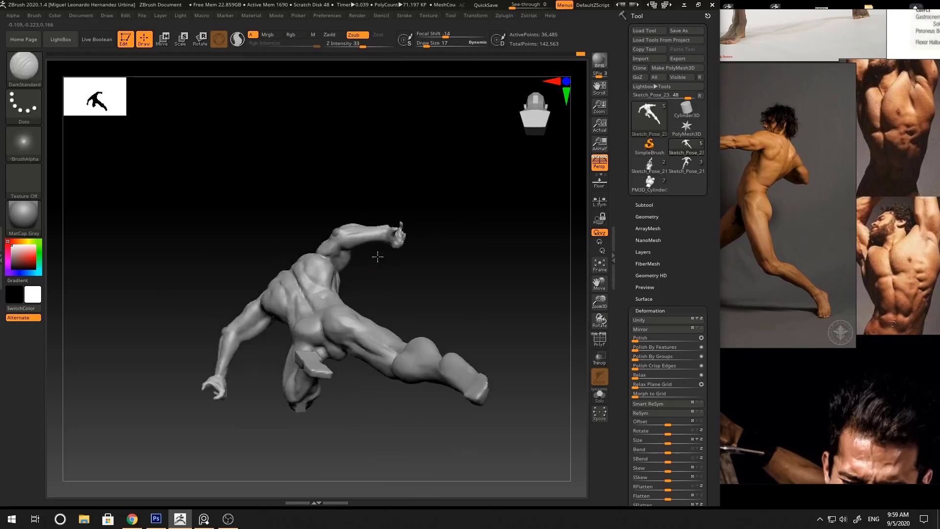
- Adjust the rear shoulder and armpit contour from a low back view with the Move brush
key("b")
key("m")
key("v")
left_click_drag(325, 251, 322, 244)
mouse_move(325, 248)
right_mouse_down()
mouse_move(380, 183)
mouse_move(314, 216)
mouse_move(363, 225)
mouse_move(337, 214)
mouse_move(410, 189)
mouse_move(401, 178)
mouse_move(357, 245)
right_mouse_up()
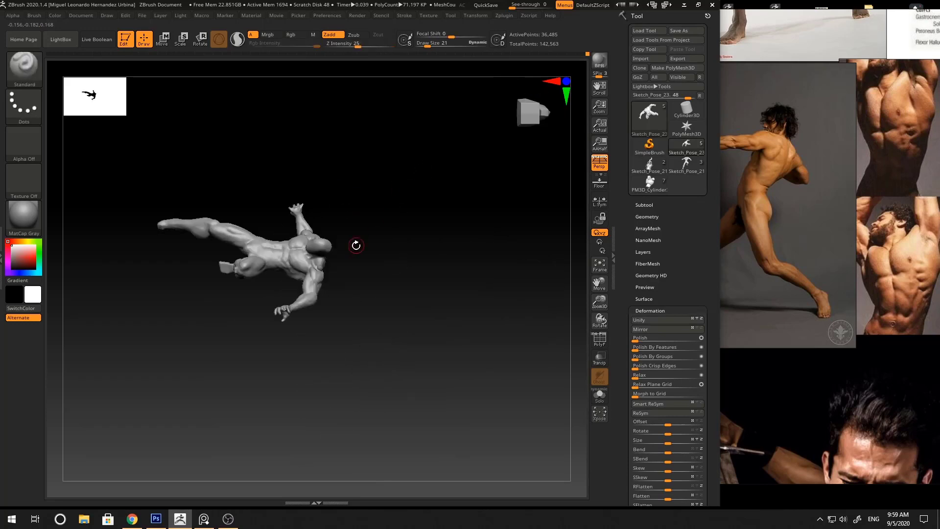
- Refine the side of the hip with the Standard brush and define the waist above it with DamStandard at draw size 21
key("b")
key("s")
key("t")
mouse_move(442, 255)
right_mouse_down()
mouse_move(485, 298)
mouse_move(431, 248)
mouse_move(475, 283)
mouse_move(447, 294)
mouse_move(447, 235)
mouse_move(499, 207)
mouse_move(470, 220)
mouse_move(435, 263)
mouse_move(313, 323)
mouse_move(342, 242)
mouse_move(423, 271)
mouse_move(414, 202)
mouse_move(410, 290)
right_mouse_up()
key("bracketright")
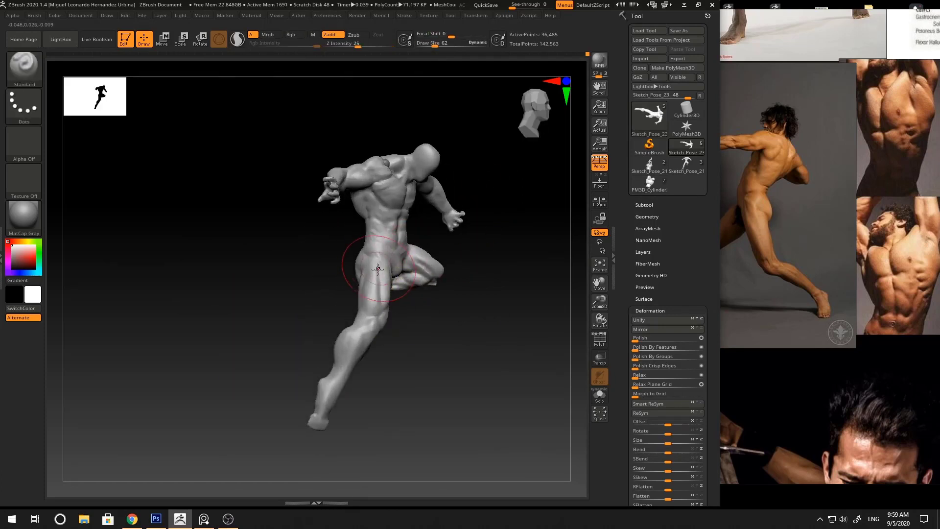
key("b")
key("d")
key("s")
right_click(353, 297)
right_click_drag(340, 248, 370, 235)
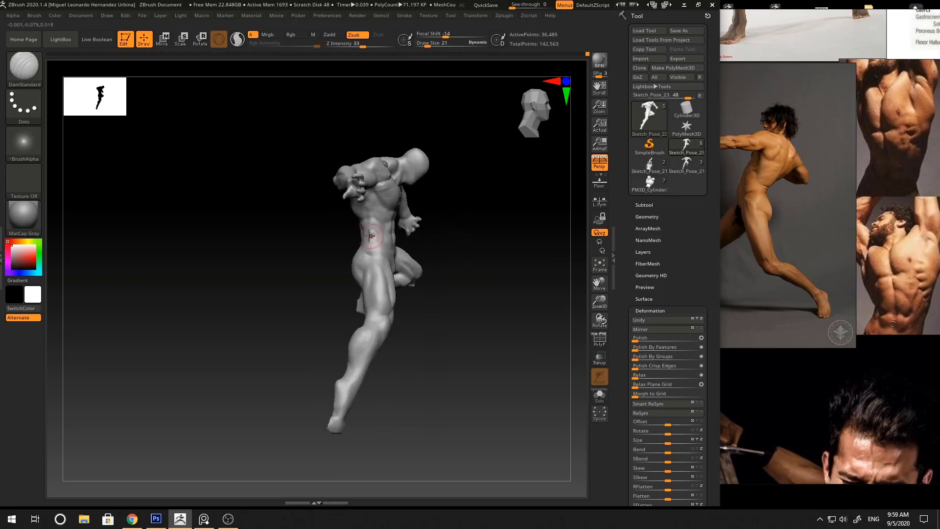
mouse_move(483, 237)
right_mouse_down()
mouse_move(367, 234)
mouse_move(475, 244)
mouse_move(382, 233)
right_mouse_up()
- Adjust the hip and outer thigh contour of the extended leg with the Move brush
key("b")
key("m")
key("v")
right_click_drag(382, 233, 436, 233, "ctrl")
right_click(371, 295)
mouse_move(377, 291)
right_mouse_down("shift")
mouse_move(420, 257)
mouse_move(412, 245)
mouse_move(362, 255)
right_mouse_up("shift")
right_click(371, 333)
left_click(411, 284)
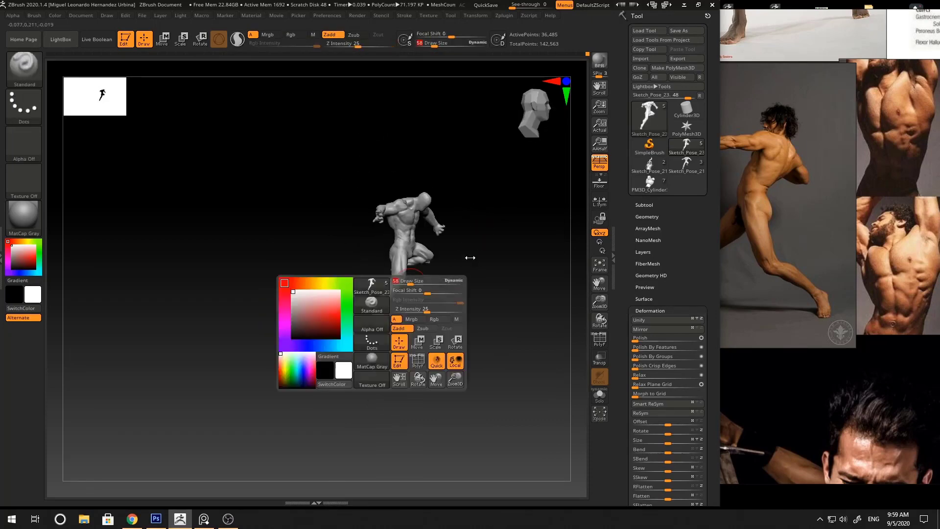
- Build up the front of the hip and upper thigh of the extended leg with ClayBuildup at draw size 21
mouse_move(470, 257)
right_mouse_down()
mouse_move(428, 253)
mouse_move(439, 286)
mouse_move(489, 266)
mouse_move(437, 268)
mouse_move(401, 285)
right_mouse_up()
right_click(376, 308)
left_click(422, 262)
right_click(359, 320)
left_click(395, 271)
right_click(357, 316)
left_click(389, 266)
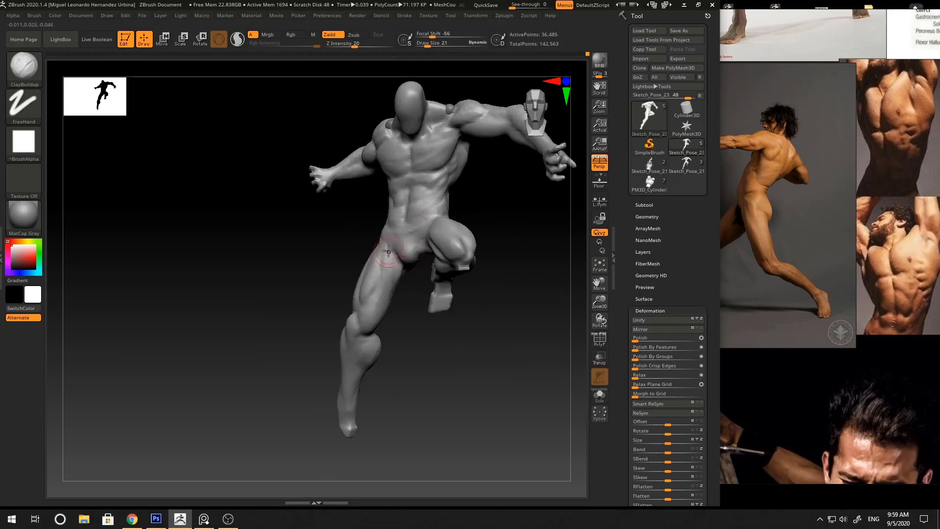
- Carve the thigh muscle separations down to the knee of the extended leg with DamStandard at draw size 21
right_click_drag(383, 340, 384, 290)
mouse_move(369, 336)
right_mouse_down()
mouse_move(375, 296)
mouse_move(420, 346)
mouse_move(378, 309)
right_mouse_up()
key("2")
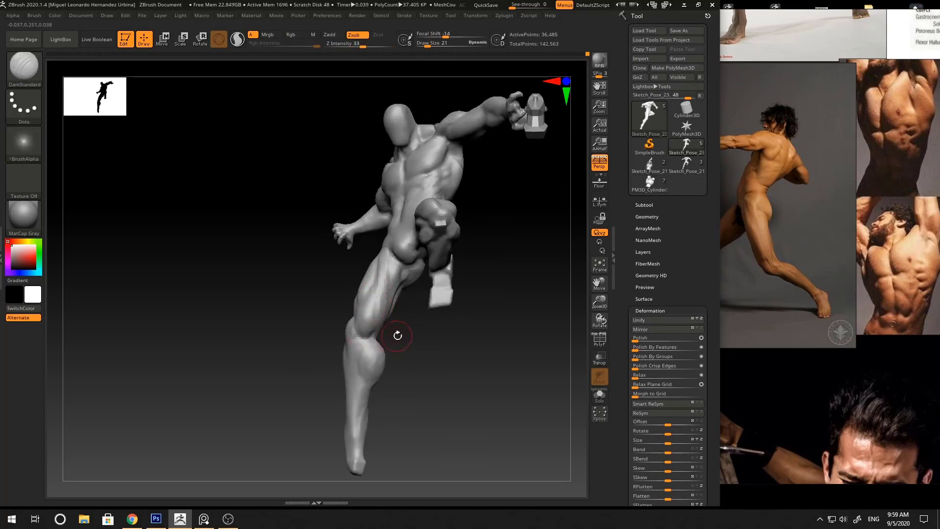
mouse_move(398, 336)
left_mouse_down()
mouse_move(354, 331)
mouse_move(377, 338)
mouse_move(381, 327)
left_mouse_up()
- Adjust the knee contour of the extended leg with the Move brush and add volume around it with ClayBuildup
key("b")
key("m")
key("v")
key("space")
mouse_move(385, 333)
left_mouse_down()
mouse_move(382, 341)
mouse_move(395, 326)
mouse_move(356, 325)
left_mouse_up()
key("b")
key("c")
key("b")
key("space")
mouse_move(390, 327)
left_mouse_down()
mouse_move(424, 328)
mouse_move(372, 321)
mouse_move(372, 309)
mouse_move(350, 312)
left_mouse_up()
- Smooth the upper calf below the knee of the extended leg at draw size 21
key("b")
key("s")
key("t")
key("shift")
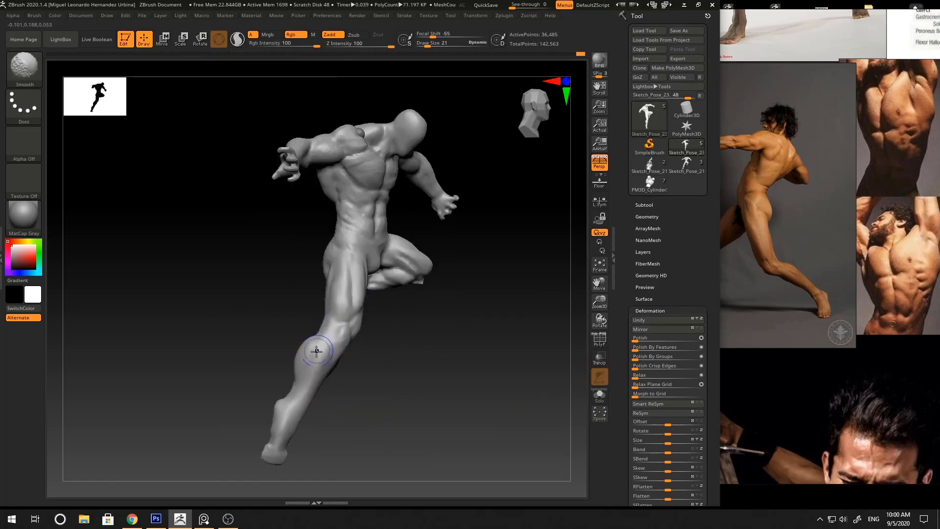
- Shape the back of the extended leg's calf with ClayBuildup at draw size 30
mouse_move(441, 338)
left_mouse_down("alt")
mouse_move(455, 274)
mouse_move(416, 277)
left_mouse_up("alt")
key("space")
mouse_move(411, 279)
left_mouse_down()
mouse_move(426, 276)
mouse_move(421, 260)
mouse_move(403, 263)
mouse_move(490, 297)
left_mouse_up()
key("space")
mouse_move(349, 289)
left_mouse_down("alt")
mouse_move(346, 333)
mouse_move(426, 289)
mouse_move(432, 304)
mouse_move(385, 296)
mouse_move(368, 313)
mouse_move(405, 303)
left_mouse_up("alt")
key("b")
key("c")
key("b")
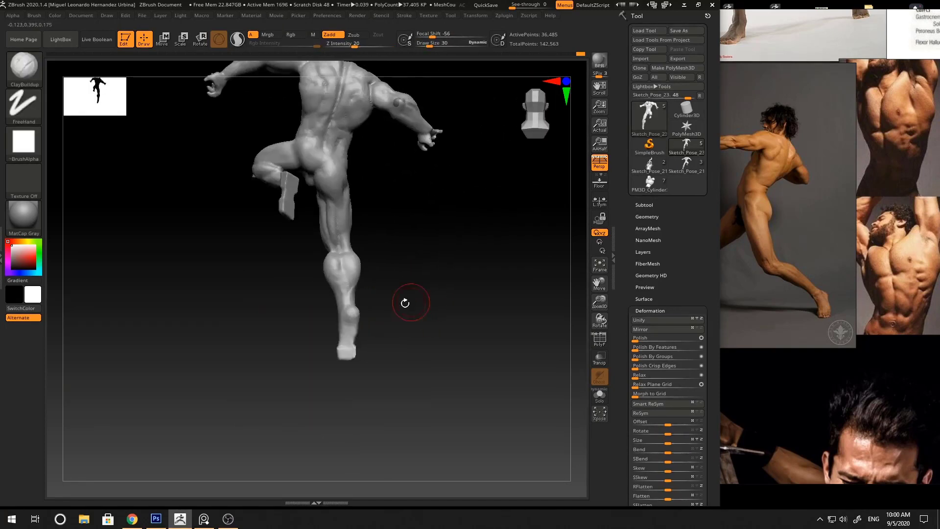
- Refine the extended lower leg toward the ankle with the Standard brush at draw sizes 114 and 109
mouse_move(425, 304)
right_mouse_down("ctrl")
mouse_move(449, 279)
mouse_move(392, 291)
mouse_move(455, 267)
mouse_move(411, 275)
right_mouse_up("ctrl")
key("b")
key("s")
key("t")
right_click(411, 275)
left_click_drag(412, 278, 418, 278)
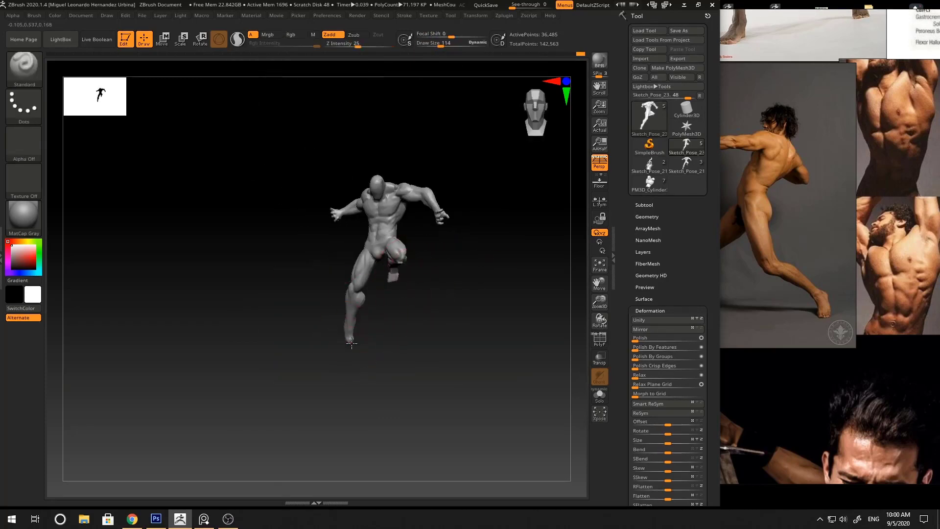
mouse_move(377, 318)
right_mouse_down("ctrl")
mouse_move(395, 292)
mouse_move(374, 313)
mouse_move(361, 285)
right_mouse_up("ctrl")
key("b")
key("s")
key("t")
key("space")
left_click(395, 295)
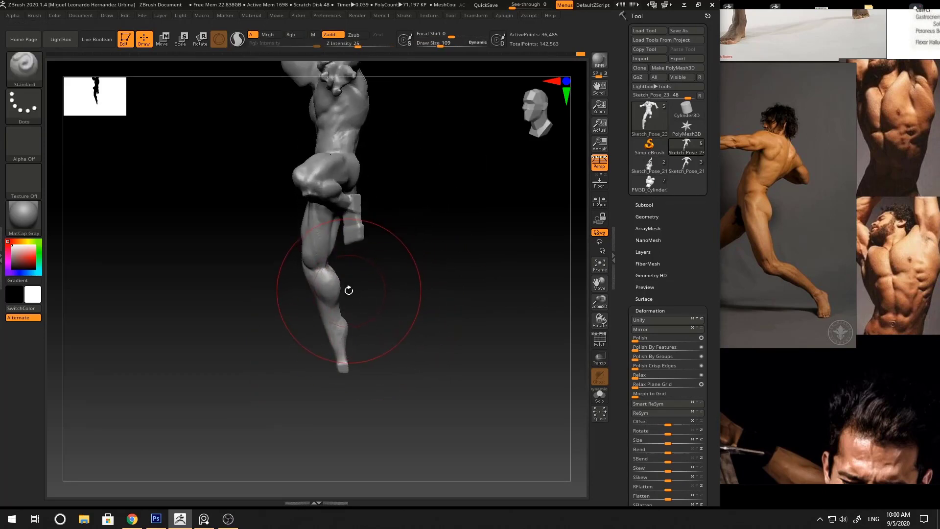
- Check the whole figure with the wireframe display toggled and the Standard brush at draw size 73
key("space")
mouse_move(348, 290)
left_mouse_down()
mouse_move(424, 309)
mouse_move(385, 299)
left_mouse_up()
key("space")
mouse_move(385, 299)
right_mouse_down("ctrl")
mouse_move(367, 289)
mouse_move(368, 267)
mouse_move(454, 260)
mouse_move(426, 274)
mouse_move(385, 257)
mouse_move(439, 258)
mouse_move(398, 272)
mouse_move(495, 229)
mouse_move(377, 235)
mouse_move(389, 237)
mouse_move(378, 229)
mouse_move(367, 243)
mouse_move(380, 229)
mouse_move(468, 206)
mouse_move(499, 212)
mouse_move(410, 200)
mouse_move(409, 281)
mouse_move(400, 295)
right_mouse_up("ctrl")
key("3")
right_click(400, 295)
key("shift+f")
key("shift+f")
key("1")
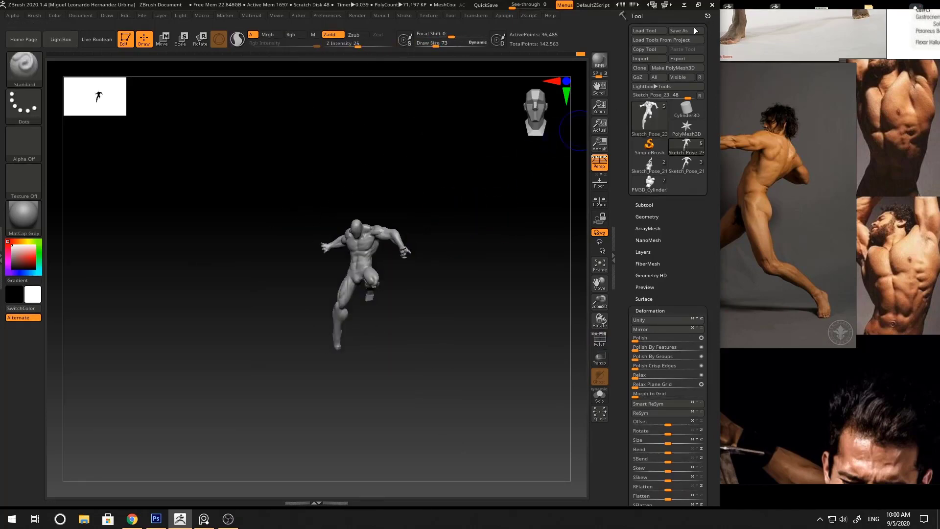
- Save the tool as Sketch_Anatomy_03 in the ZTools_CapitanRayo folder
left_click(695, 31)
left_click(252, 304)
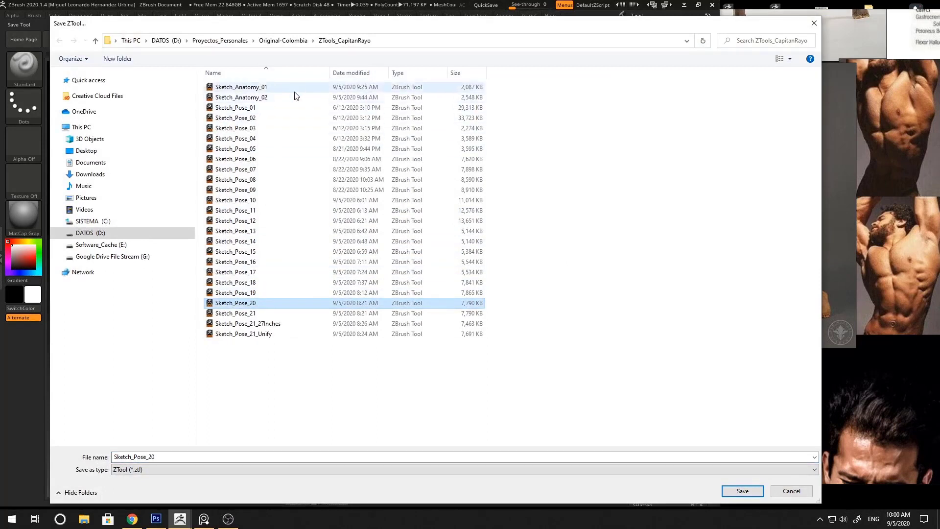
left_click(267, 101)
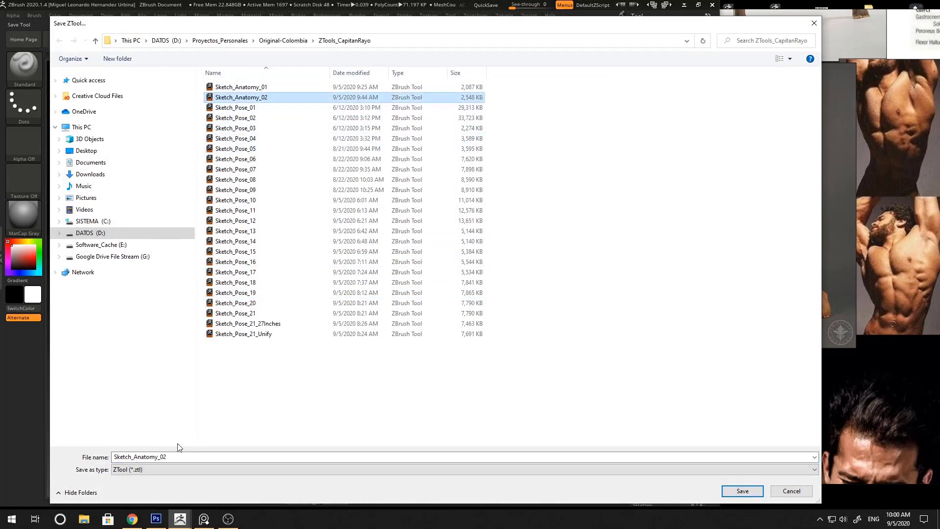
left_click(179, 456)
key("BackSpace")
type("3")
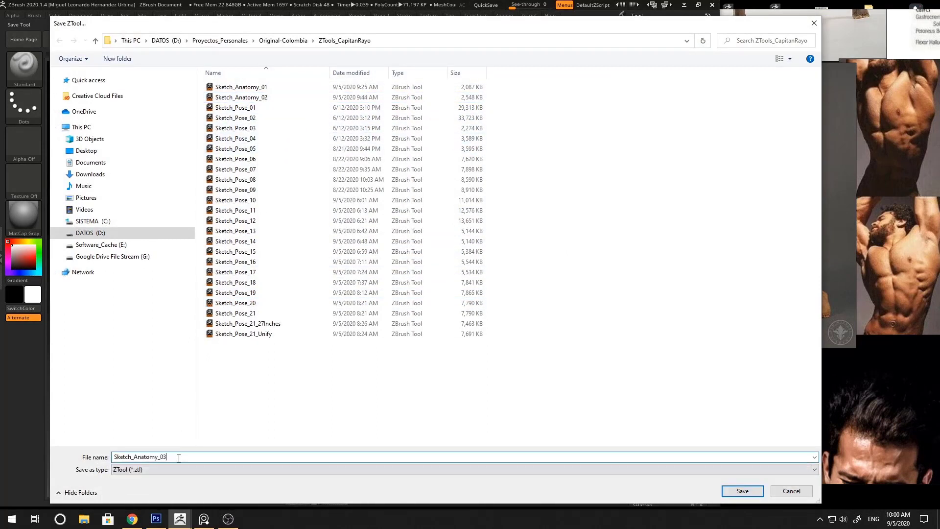
key("Return")
- Adjust the shoulder and upper arm shapes with the Move brush, ending on the Standard brush at draw size 30
mouse_move(452, 209)
left_mouse_down()
mouse_move(471, 209)
mouse_move(413, 240)
mouse_move(441, 201)
mouse_move(488, 175)
mouse_move(468, 157)
mouse_move(464, 206)
left_mouse_up()
key("space")
mouse_move(464, 206)
left_mouse_down("alt")
mouse_move(437, 242)
mouse_move(391, 229)
mouse_move(444, 202)
left_mouse_up("alt")
key("b")
key("m")
key("v")
key("space")
mouse_move(444, 201)
left_mouse_down()
mouse_move(459, 215)
mouse_move(392, 220)
left_mouse_up()
left_click_drag(306, 224, 296, 267, "alt")
left_click_drag(294, 175, 411, 169, "alt")
key("b")
key("s")
key("t")
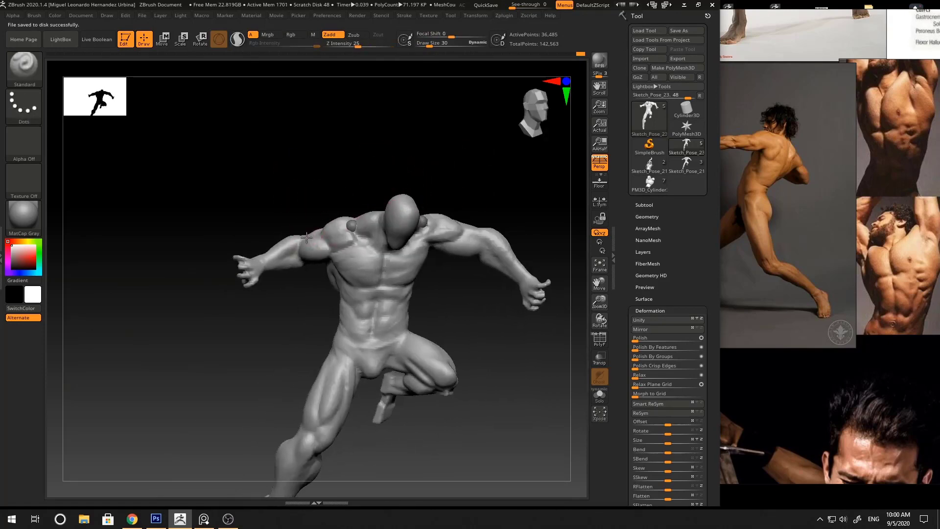
- Refine the contour around the elbow of the backward-reaching arm with the Move brush at draw size 17
key("b")
key("m")
key("v")
key("space")
left_click(304, 234)
left_click_drag(309, 211, 306, 232)
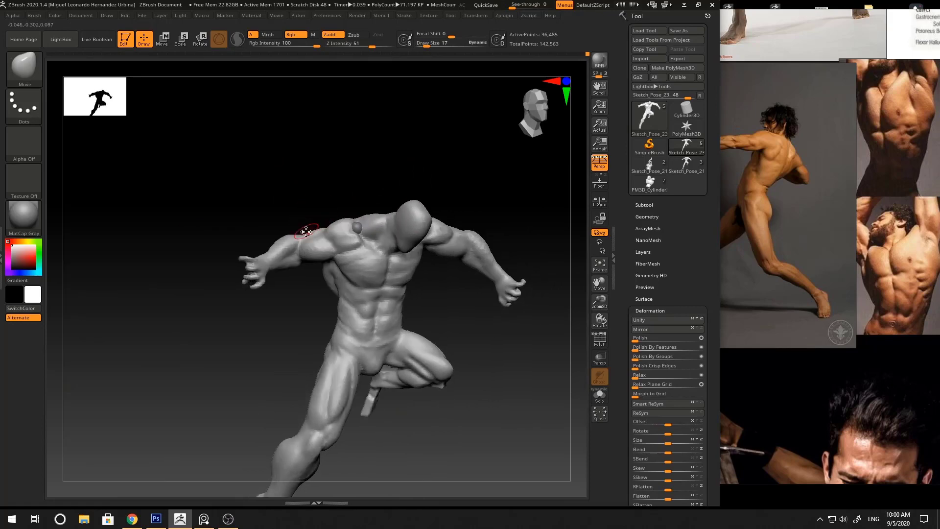
right_click_drag(338, 215, 372, 172, "ctrl")
right_click_drag(495, 183, 368, 250)
- Ready ClayBuildup at draw size 23 for the arm and uncover the muscular arm reference photo behind the sculpting window
key("b")
key("c")
key("b")
key("space")
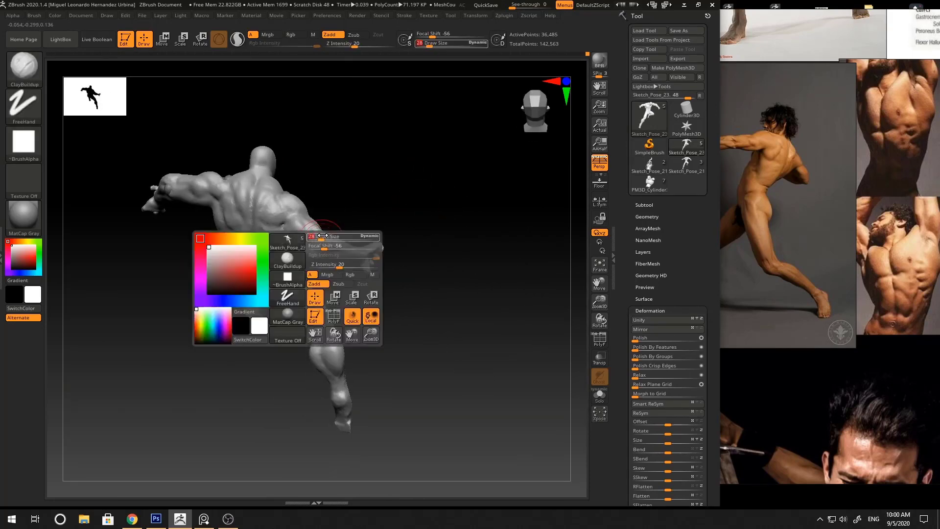
left_click(321, 238)
left_click(684, 6)
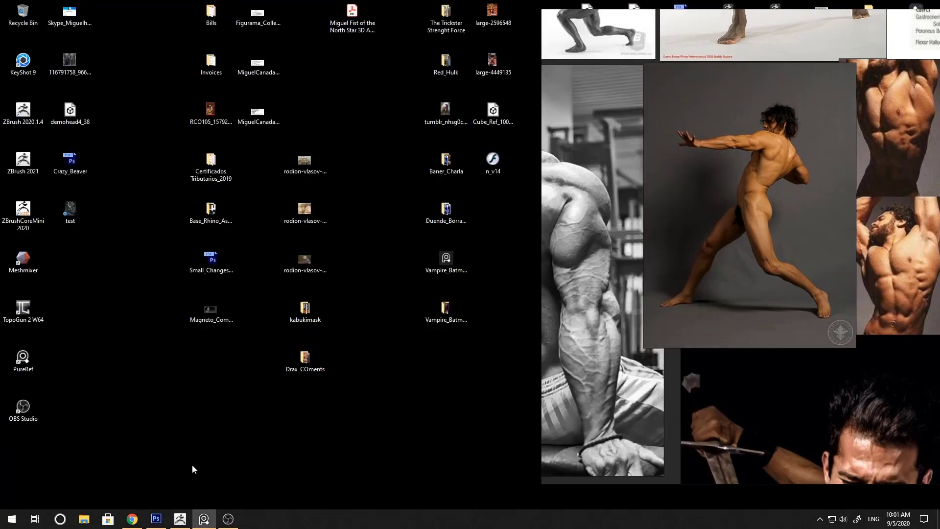
left_click(180, 518)
- Build up the elbow and forearm muscles of the backward-reaching arm with ClayBuildup at draw size 23
key("b")
key("s")
key("t")
mouse_move(446, 212)
right_mouse_down()
mouse_move(416, 216)
mouse_move(399, 182)
right_mouse_up()
key("b")
key("c")
key("b")
mouse_move(398, 182)
left_mouse_down()
mouse_move(335, 258)
mouse_move(357, 237)
mouse_move(323, 240)
left_mouse_up()
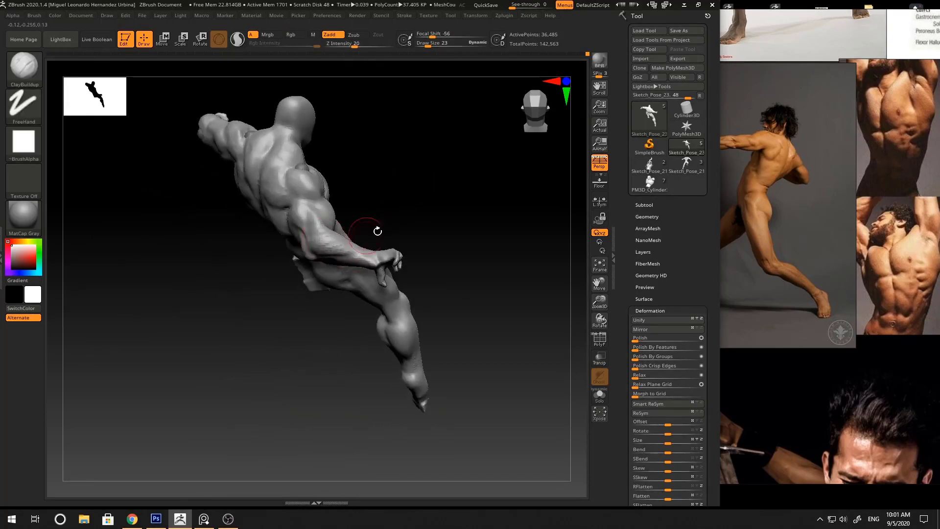
left_click_drag(377, 231, 357, 217)
mouse_move(327, 259)
left_mouse_down()
mouse_move(316, 278)
mouse_move(358, 273)
left_mouse_up()
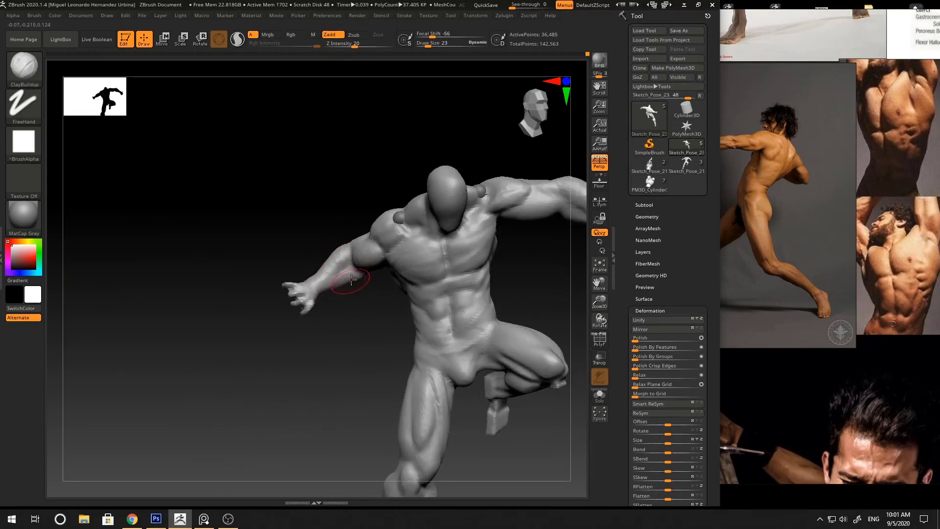
- Adjust the figure's arm and upper body contours with the Move brush
key("b")
key("m")
key("v")
mouse_move(360, 234)
left_mouse_down("alt")
mouse_move(495, 189)
mouse_move(440, 210)
mouse_move(431, 178)
mouse_move(476, 202)
mouse_move(429, 218)
mouse_move(466, 189)
mouse_move(427, 181)
mouse_move(349, 213)
left_mouse_up("alt")
right_click(401, 278)
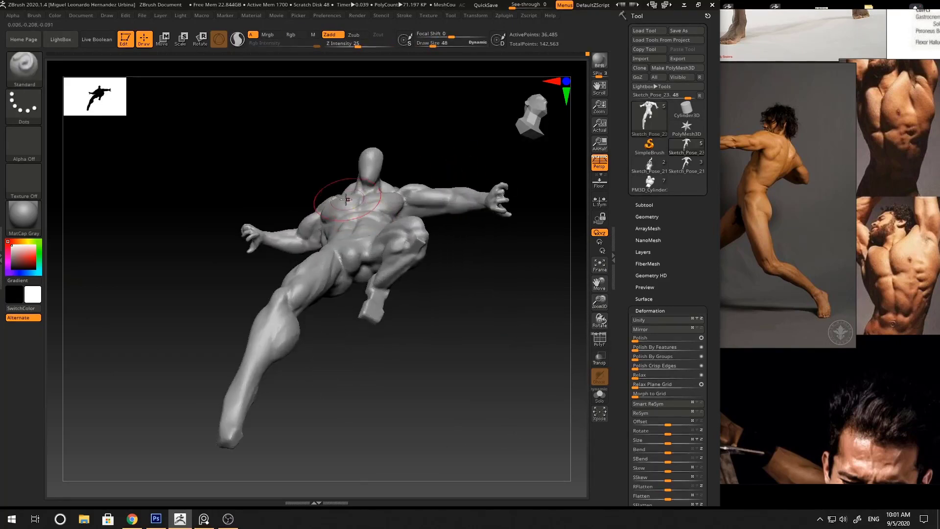
key("b")
key("m")
key("v")
mouse_move(416, 174)
left_mouse_down()
mouse_move(401, 181)
mouse_move(514, 189)
mouse_move(449, 237)
mouse_move(495, 244)
mouse_move(489, 226)
mouse_move(455, 242)
mouse_move(472, 244)
mouse_move(397, 240)
left_mouse_up()
- Build up the abdominal muscles with ClayBuildup at draw size 19
key("b")
key("s")
key("t")
right_click(470, 212)
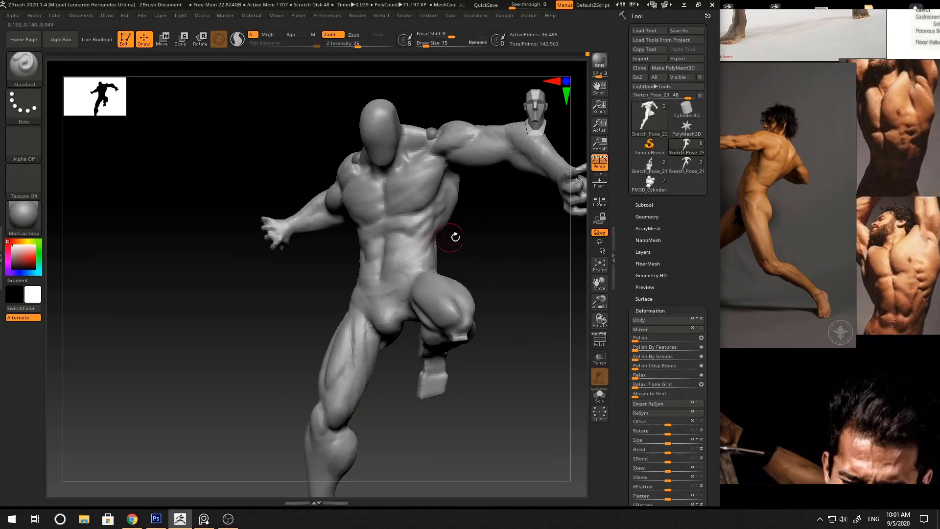
left_click_drag(455, 237, 370, 240)
right_click_drag(388, 236, 392, 241)
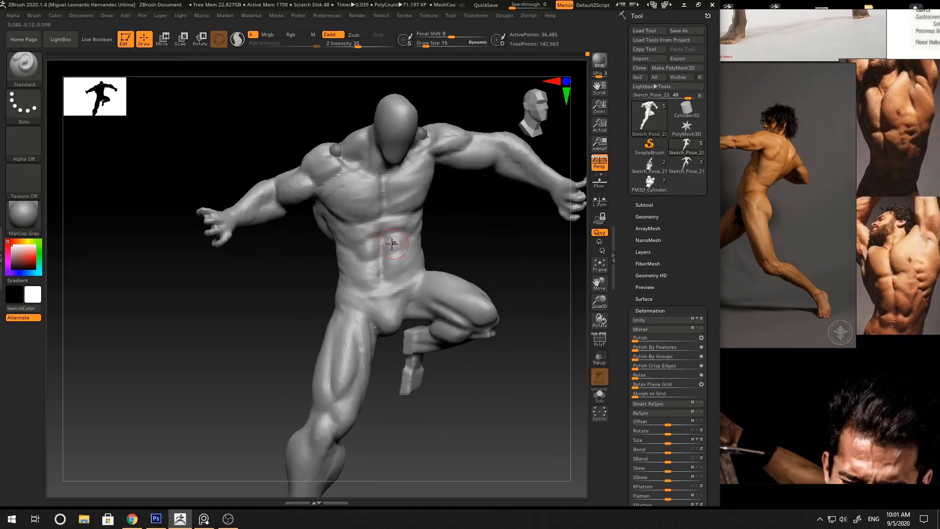
key("b")
key("c")
key("b")
key("space")
left_click(391, 231)
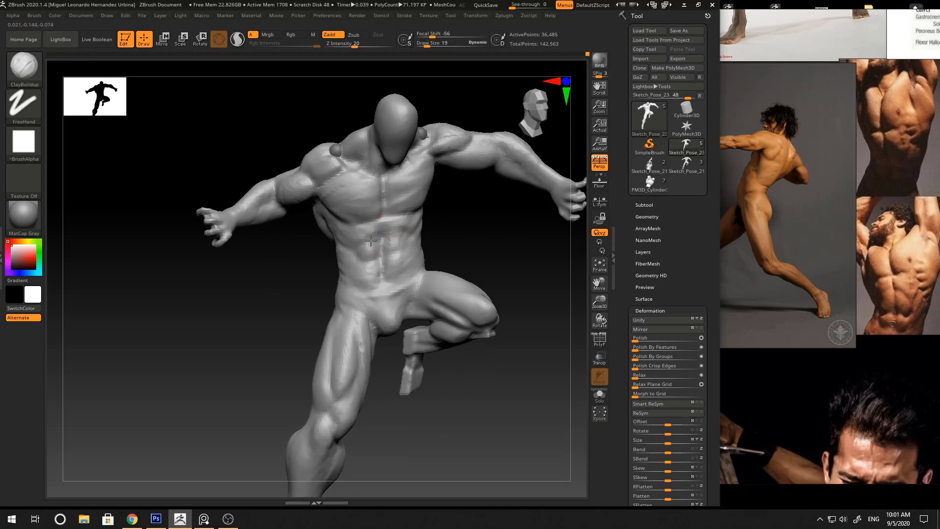
- Adjust the torso contours with the Move brush at draw size 48, checking the silhouette from several angles
mouse_move(377, 230)
right_mouse_down("ctrl")
mouse_move(484, 254)
mouse_move(407, 245)
mouse_move(481, 236)
mouse_move(465, 260)
mouse_move(409, 255)
mouse_move(389, 273)
mouse_move(495, 266)
mouse_move(404, 276)
right_mouse_up("ctrl")
key("b")
key("m")
key("v")
key("space")
left_click(401, 239)
key("b")
key("s")
key("t")
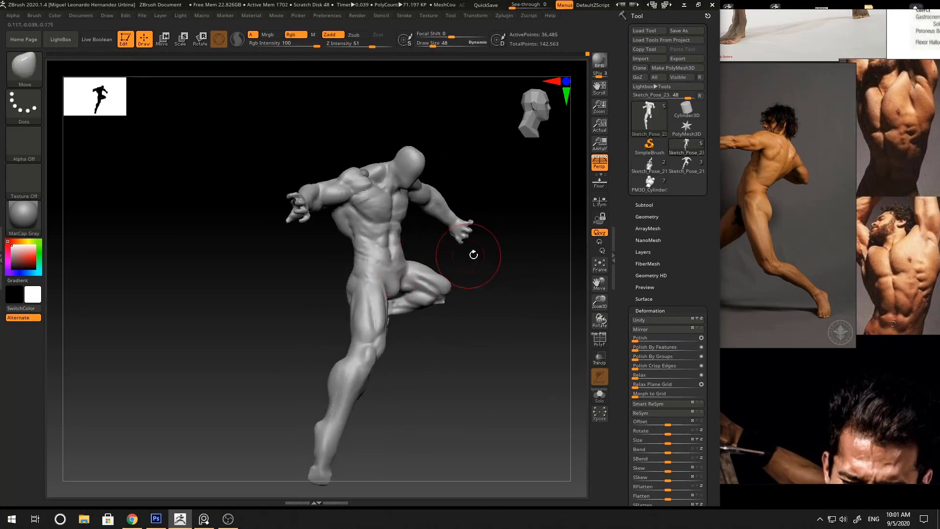
right_click_drag(474, 254, 405, 264)
mouse_move(507, 242)
right_mouse_down()
mouse_move(504, 254)
mouse_move(517, 253)
right_mouse_up()
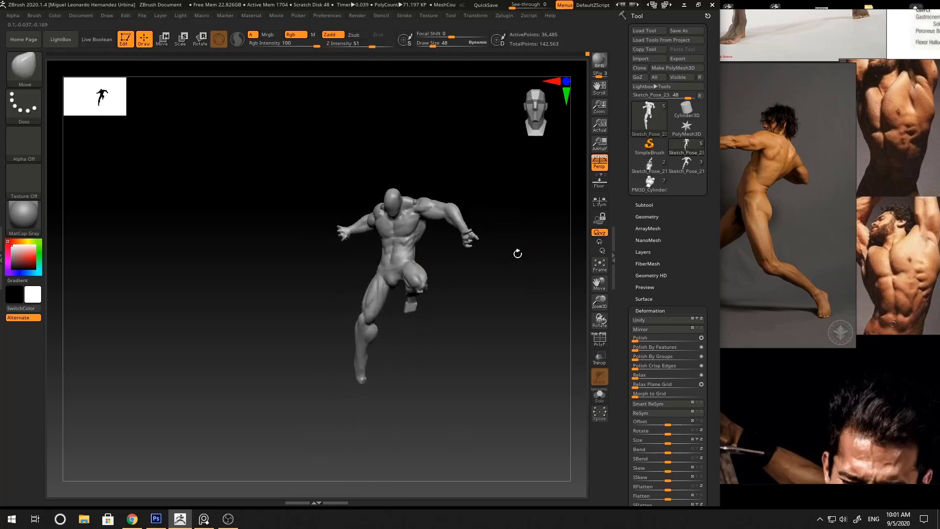
right_click_drag(482, 228, 409, 200, "alt")
- Adjust the extended leg's lower contour and foot with the Move brush, enlarging the draw size to 114
key("b")
key("m")
key("v")
mouse_move(478, 198)
right_mouse_down()
mouse_move(470, 197)
mouse_move(490, 233)
right_mouse_up()
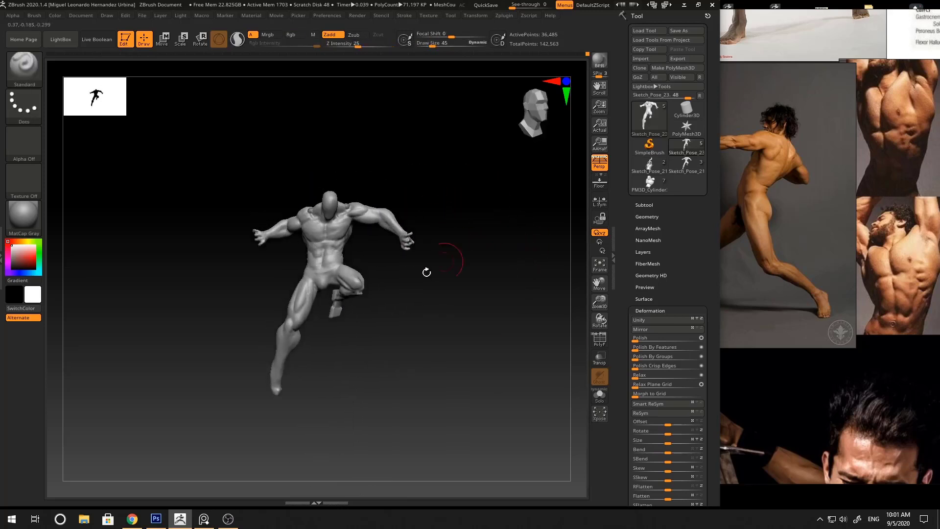
key("space")
left_click_drag(344, 273, 348, 274)
right_click_drag(442, 274, 489, 210, "alt")
right_click_drag(490, 210, 465, 210)
key("space")
left_click_drag(343, 311, 350, 312)
left_click_drag(339, 323, 338, 325)
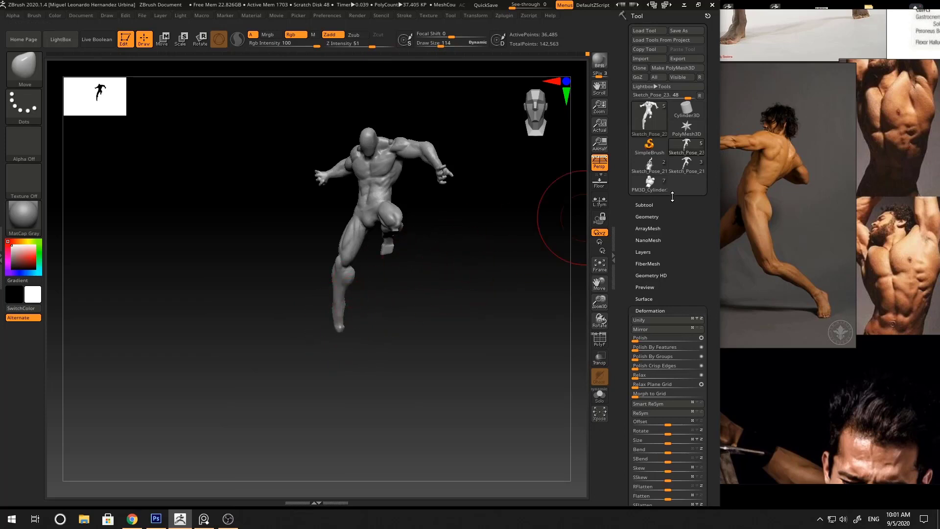
- Duplicate the body subtool and return to the Standard brush
left_click(645, 204)
left_click(640, 457)
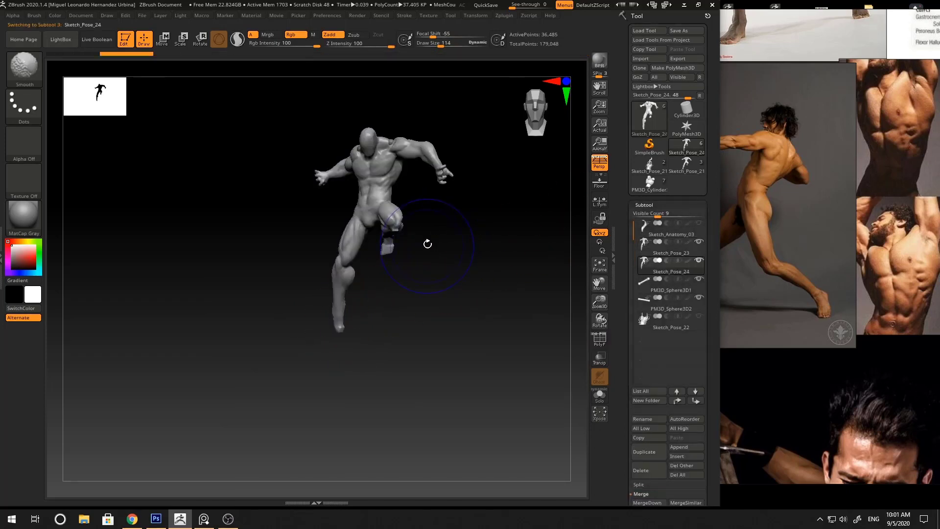
key("b")
key("s")
key("t")
mouse_move(429, 244)
left_mouse_down()
mouse_move(478, 224)
mouse_move(436, 272)
mouse_move(422, 257)
left_mouse_up()
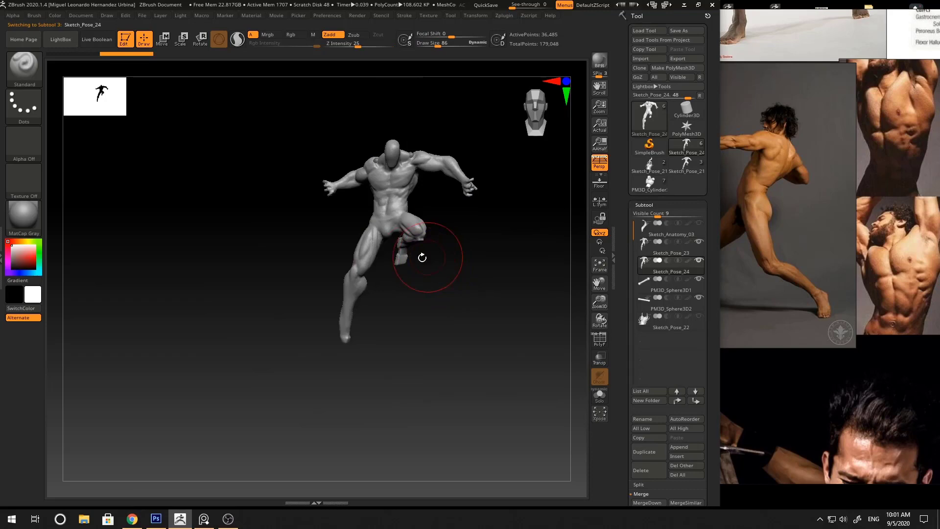
- Set SelectLasso as the selection brush for hiding parts of the mesh
left_click(22, 74)
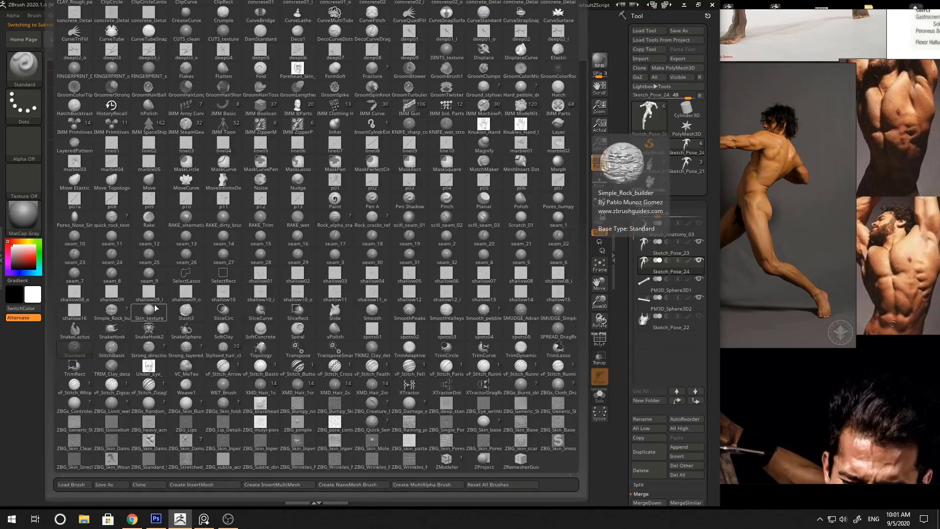
left_click(192, 278)
left_click(209, 300)
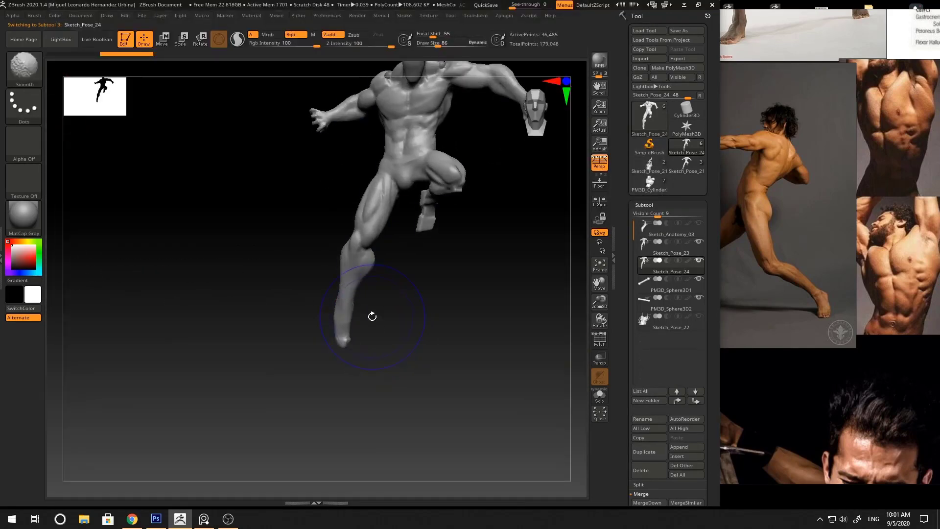
key("ctrl+shift")
mouse_move(325, 377)
left_mouse_down("ctrl+shift")
mouse_move(399, 286)
mouse_move(401, 202)
mouse_move(319, 191)
mouse_move(297, 269)
left_mouse_up("ctrl+shift")
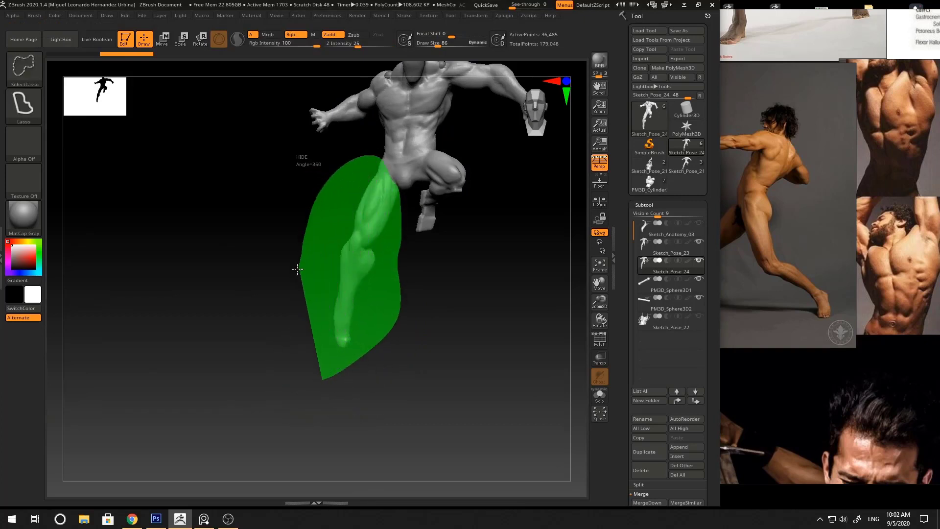
left_click_drag(319, 375, 321, 377, "ctrl+shift")
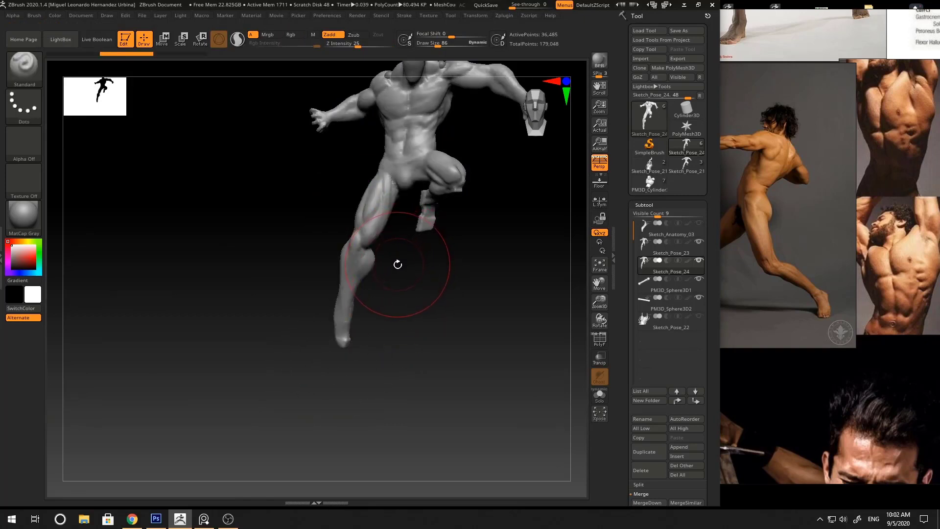
left_click(395, 268, "ctrl+shift")
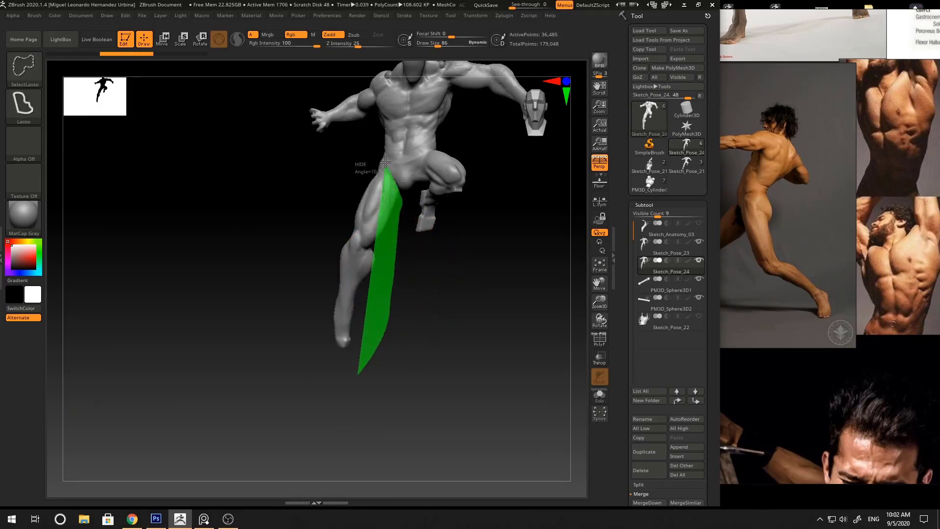
- Lasso the extended leg of the duplicate up to the hip and hide everything else in that subtool
left_click_drag(386, 161, 319, 216, "ctrl+shift")
mouse_move(430, 283)
left_mouse_down()
mouse_move(478, 279)
mouse_move(478, 236)
mouse_move(499, 264)
left_mouse_up()
mouse_move(425, 379)
left_mouse_down("ctrl+shift")
mouse_move(372, 209)
mouse_move(368, 378)
mouse_move(445, 385)
left_mouse_up("ctrl+shift")
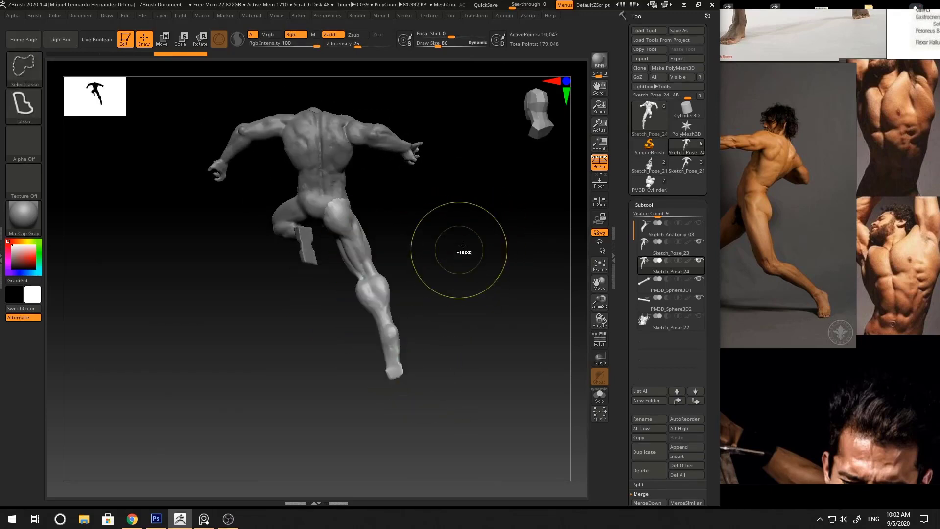
mouse_move(509, 247)
left_mouse_down()
mouse_move(395, 258)
mouse_move(465, 237)
mouse_move(481, 254)
mouse_move(474, 249)
left_mouse_up()
- Delete the hidden geometry of the duplicate, keeping only the extended leg
left_click(645, 205)
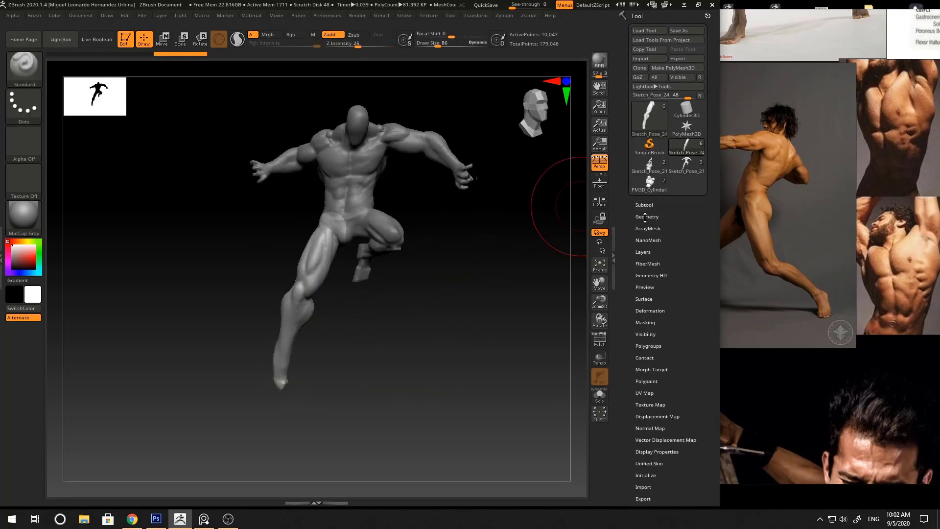
left_click(646, 217)
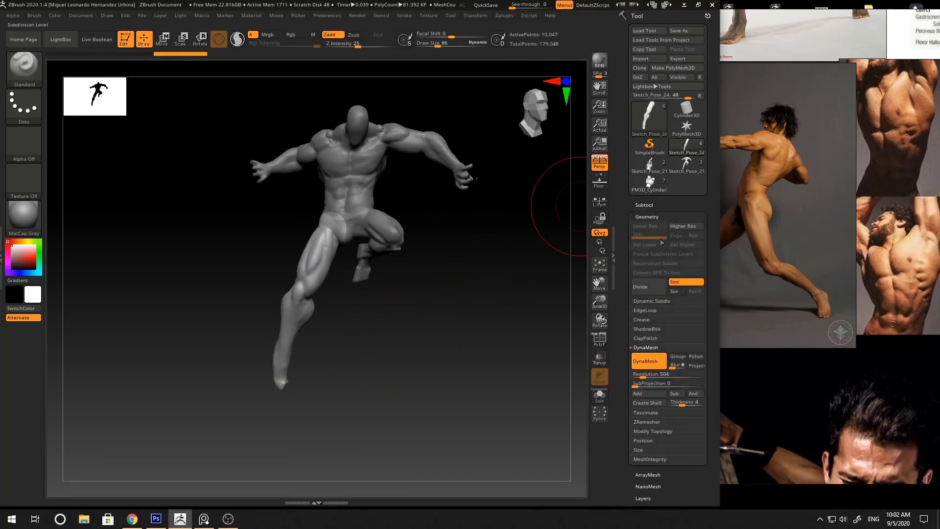
left_click(655, 430)
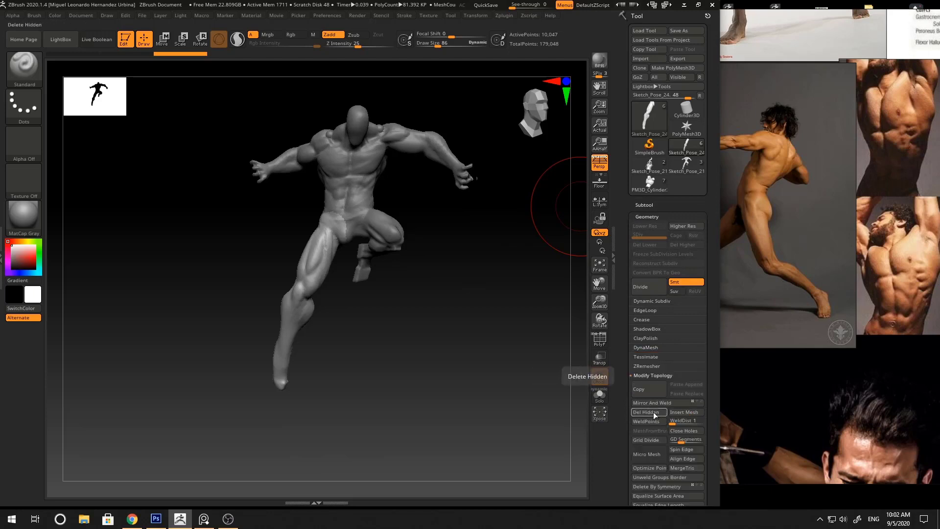
left_click(654, 413)
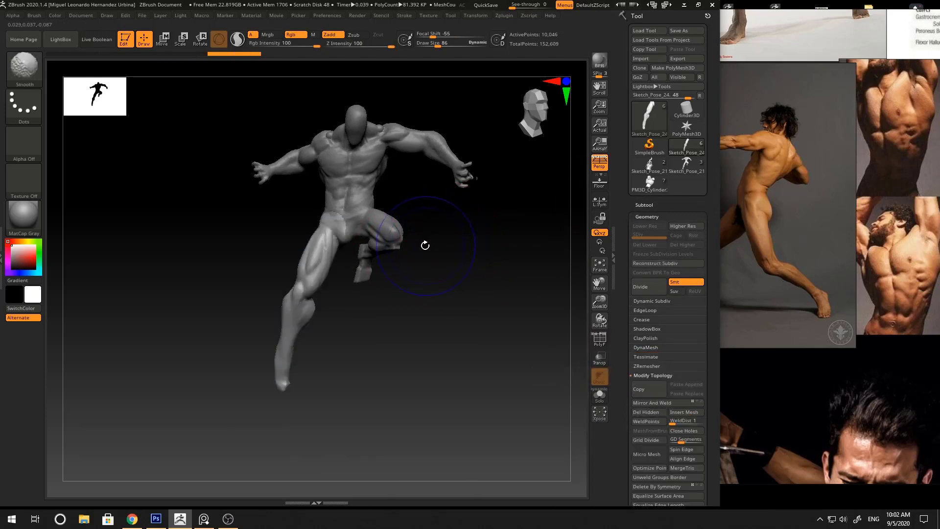
- Check the separated leg's wireframe and bring up the subtool list
key("shift+f")
key("shift+f")
key("shift+f")
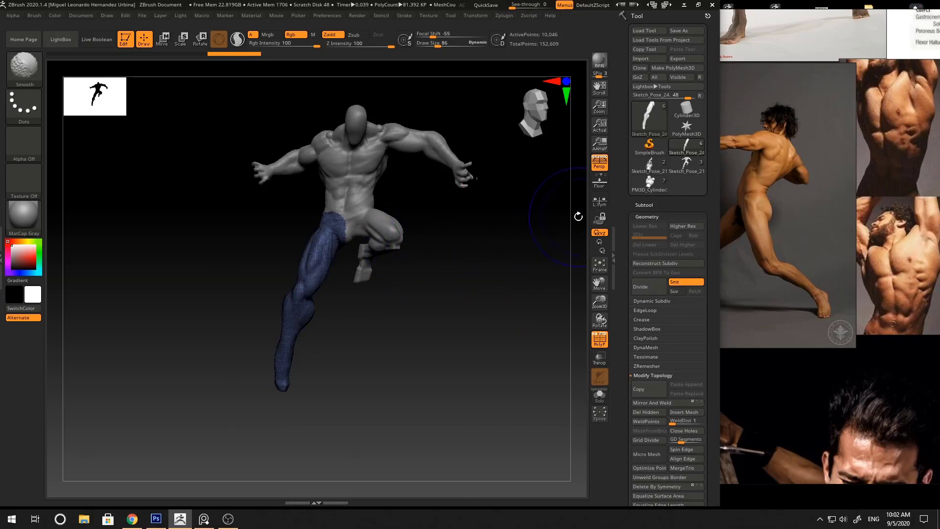
key("shift+f")
left_click(644, 204)
key("shift+f")
key("shift+f")
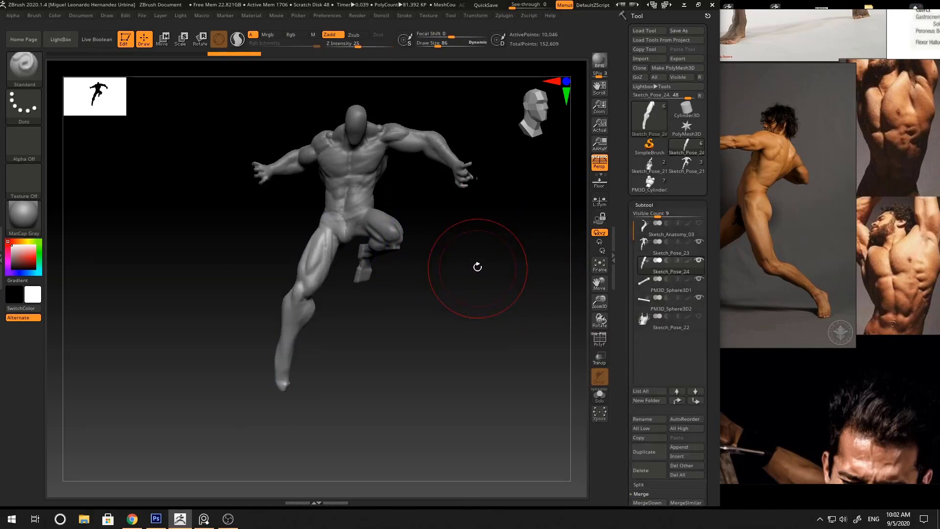
- Remesh the separated leg into a continuous mesh, checking it with the wireframe display
key("w")
mouse_move(464, 237)
left_mouse_down()
mouse_move(399, 166)
mouse_move(415, 199)
mouse_move(465, 231)
mouse_move(449, 199)
mouse_move(472, 216)
mouse_move(505, 208)
mouse_move(410, 234)
left_mouse_up()
key("shift+f")
key("q")
key("shift+f")
key("w")
key("q")
key("shift+f")
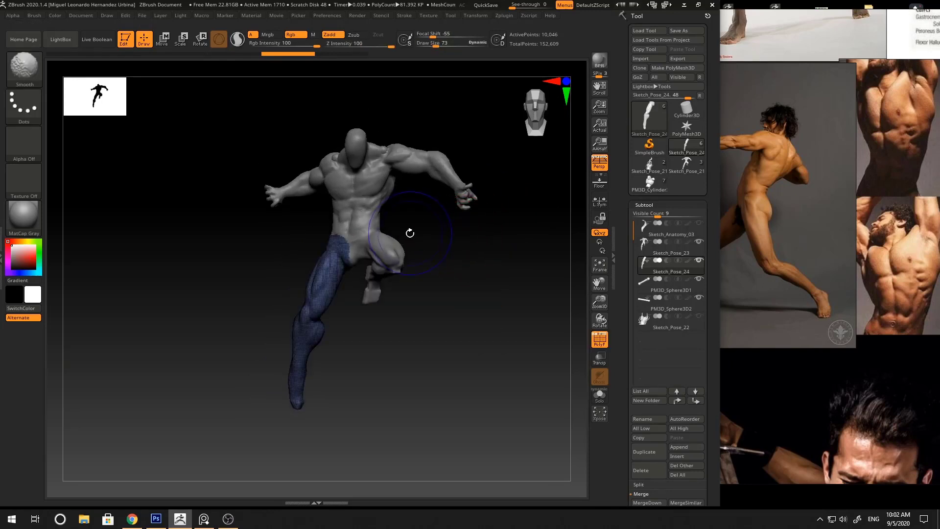
key("shift+f")
key("w")
key("q")
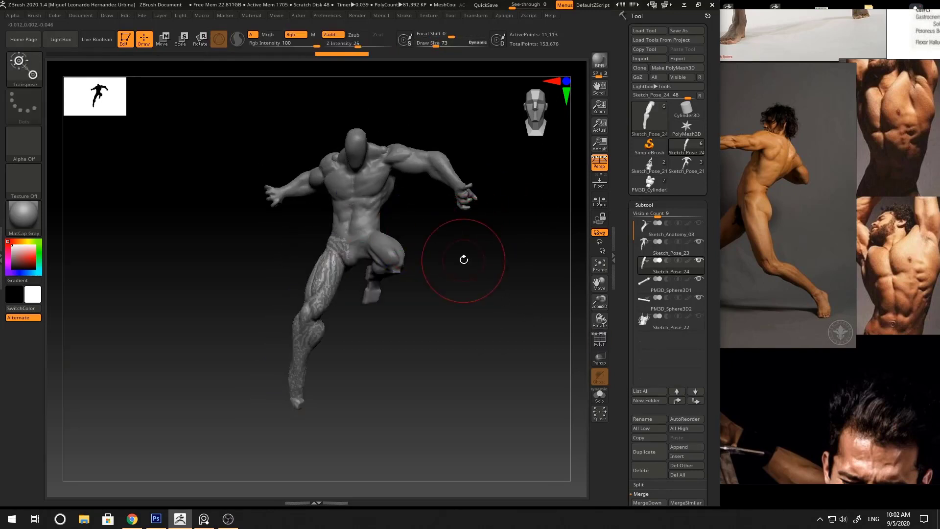
- Inspect the separated leg on its own in solo display, then show the whole figure again
left_click(601, 393)
mouse_move(453, 302)
left_mouse_down()
mouse_move(426, 276)
mouse_move(447, 251)
left_mouse_up()
key("w")
left_click(594, 400)
key("q")
right_click(439, 255)
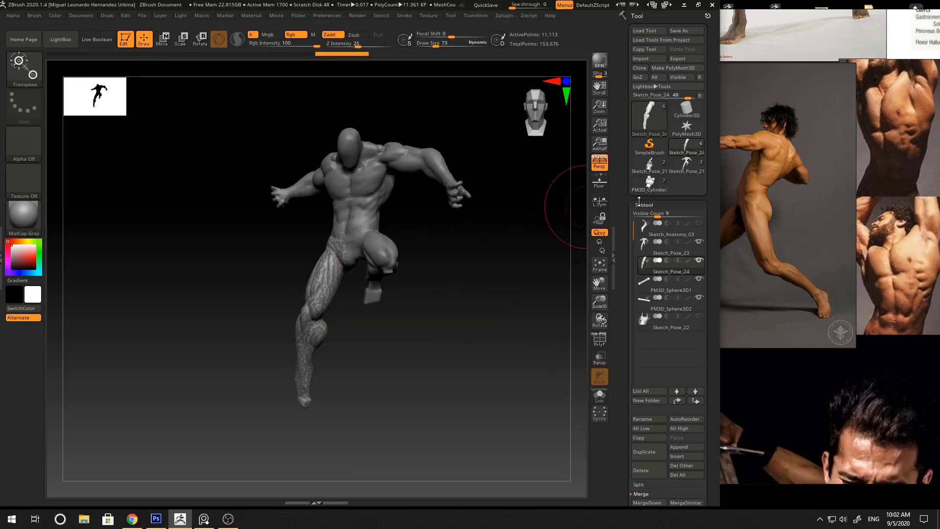
- Flip the separated leg with the Mirror deformation and move it across to the opposite hip
left_click(655, 205)
left_click(651, 311)
left_click(637, 330)
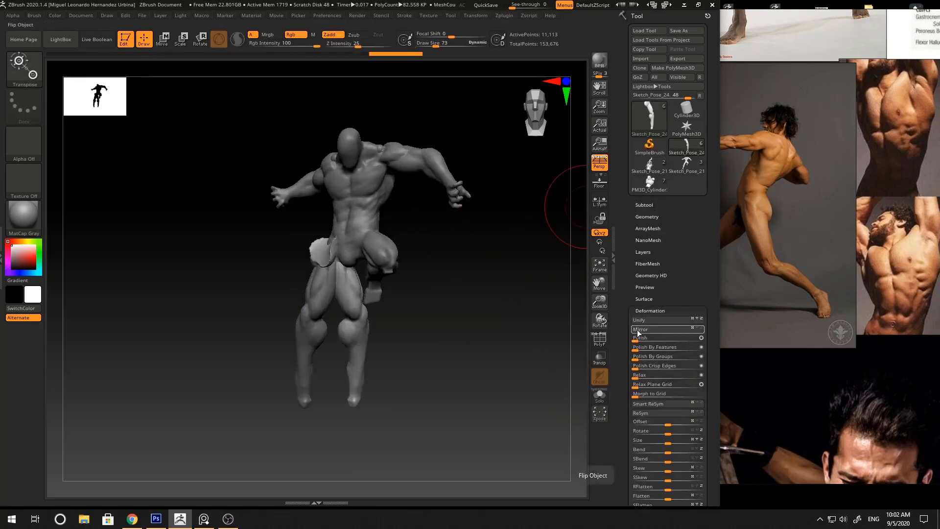
key("w")
left_click_drag(377, 204, 417, 202)
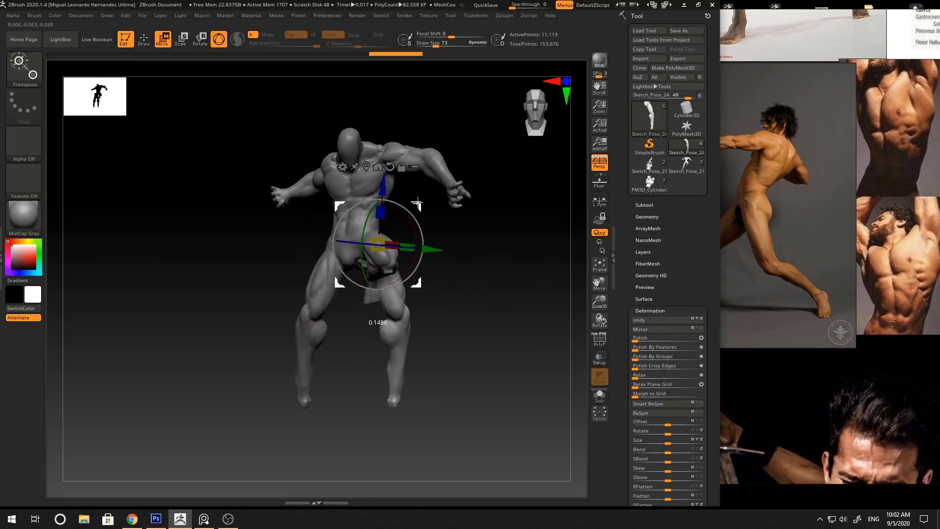
- Rotate the mirrored leg at the hip so it swings forward over the bent leg
left_click_drag(458, 272, 514, 209)
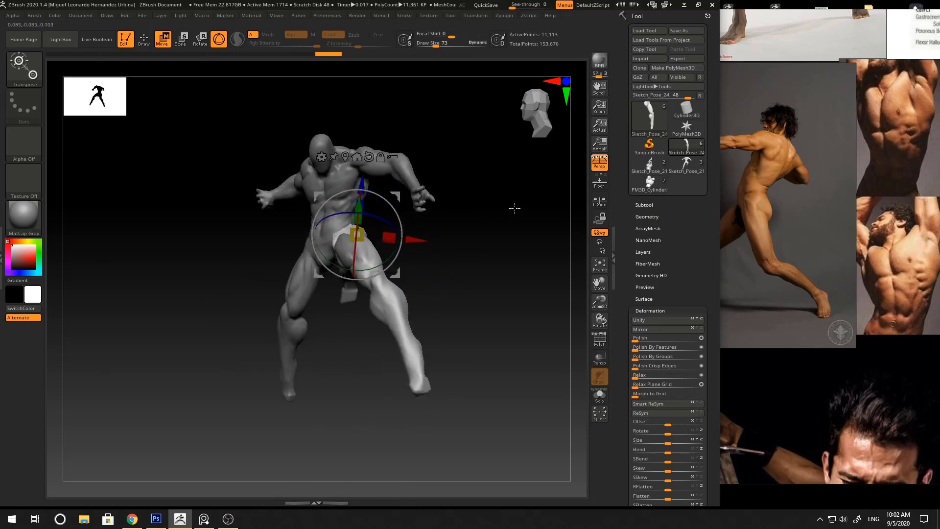
left_click_drag(395, 196, 407, 243)
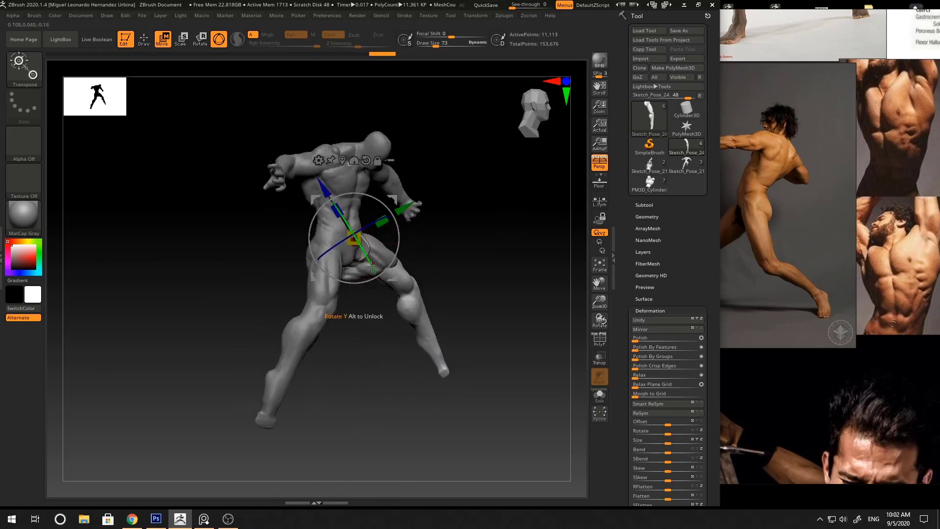
left_click_drag(480, 229, 413, 273)
left_click_drag(479, 198, 508, 200)
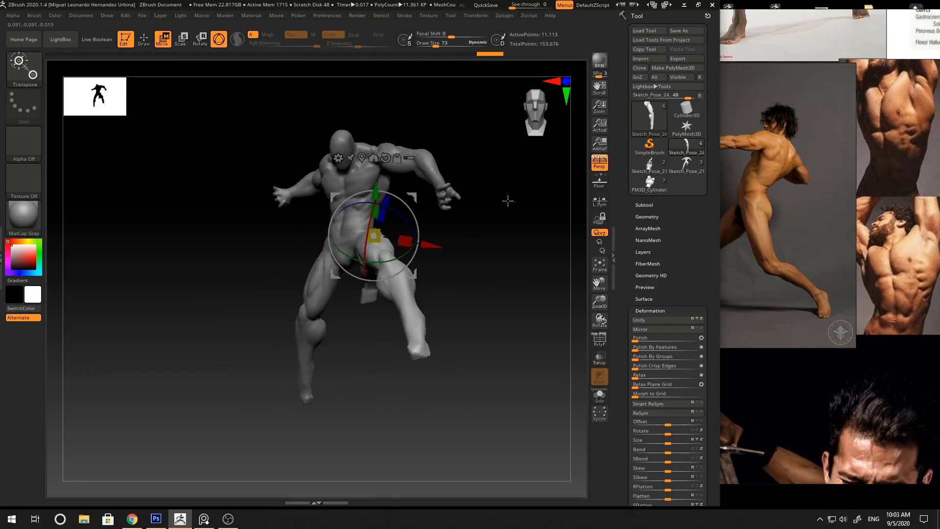
left_click_drag(420, 230, 443, 229)
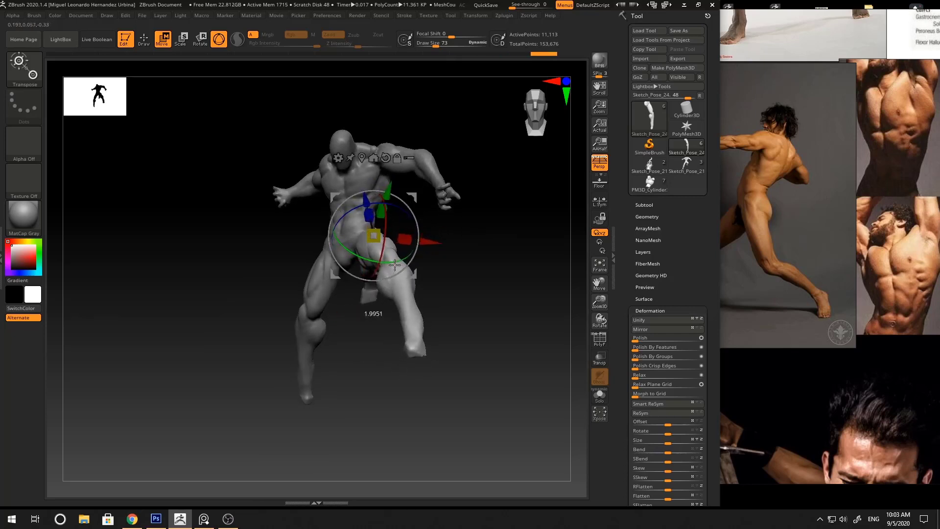
mouse_move(395, 264)
left_mouse_down()
mouse_move(509, 235)
mouse_move(416, 203)
mouse_move(506, 215)
mouse_move(459, 212)
mouse_move(478, 222)
mouse_move(416, 248)
mouse_move(478, 216)
left_mouse_up()
- Shift and turn the mirrored leg inward so its upper end fits against the pelvis
key("q")
key("w")
mouse_move(464, 222)
left_mouse_down()
mouse_move(520, 239)
mouse_move(451, 233)
mouse_move(522, 225)
left_mouse_up()
key("q")
left_click_drag(449, 229, 491, 225, "shift")
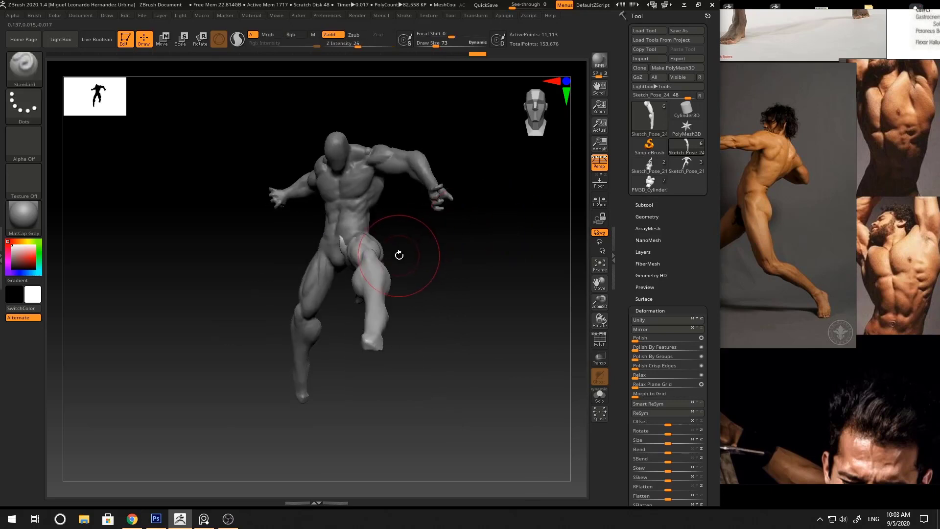
- Fine-tune the mirrored leg's position and outward angle at the hip, checking it from the front and side
key("w")
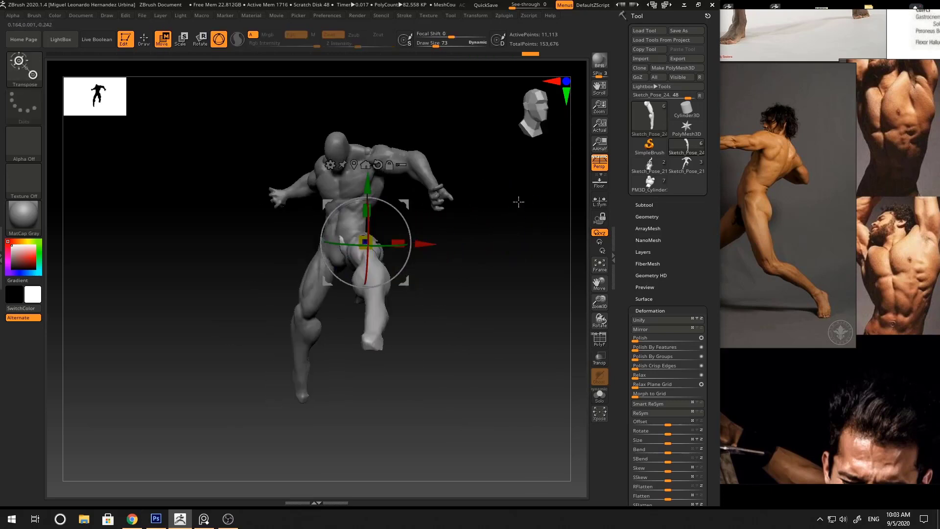
mouse_move(518, 201)
left_mouse_down()
mouse_move(457, 176)
mouse_move(528, 194)
mouse_move(457, 202)
mouse_move(453, 216)
mouse_move(406, 240)
mouse_move(451, 225)
mouse_move(531, 239)
mouse_move(485, 226)
mouse_move(489, 181)
mouse_move(400, 223)
mouse_move(468, 260)
left_mouse_up()
key("q")
key("w")
key("q")
key("w")
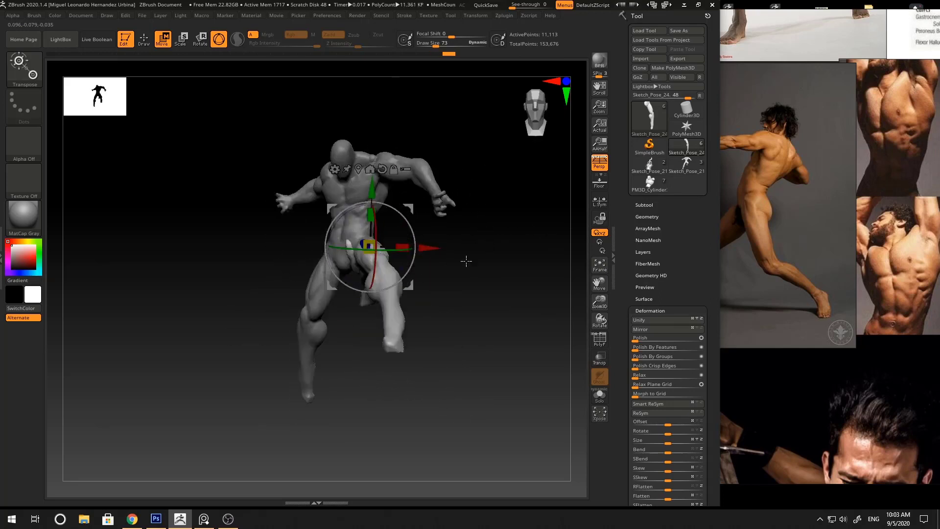
key("q")
right_click(422, 236)
mouse_move(422, 236)
left_mouse_down()
mouse_move(493, 224)
mouse_move(420, 242)
left_mouse_up()
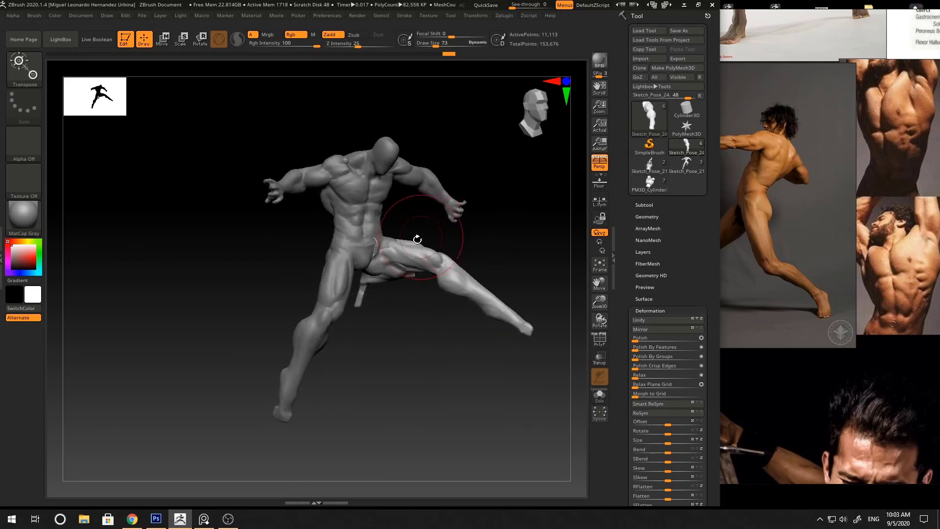
- Shift the mirrored leg sideways so its upper end sits closer into the hip
key("w")
left_click_drag(338, 245, 294, 247)
key("q")
mouse_move(493, 219)
left_mouse_down()
mouse_move(545, 231)
mouse_move(406, 247)
mouse_move(478, 241)
mouse_move(453, 255)
left_mouse_up()
- Reshape the upper end of the mirrored leg with the Move brush so it blends into the buttock and hip
key("2")
key("space")
key("space")
key("b")
key("m")
key("v")
left_click_drag(382, 250, 376, 245)
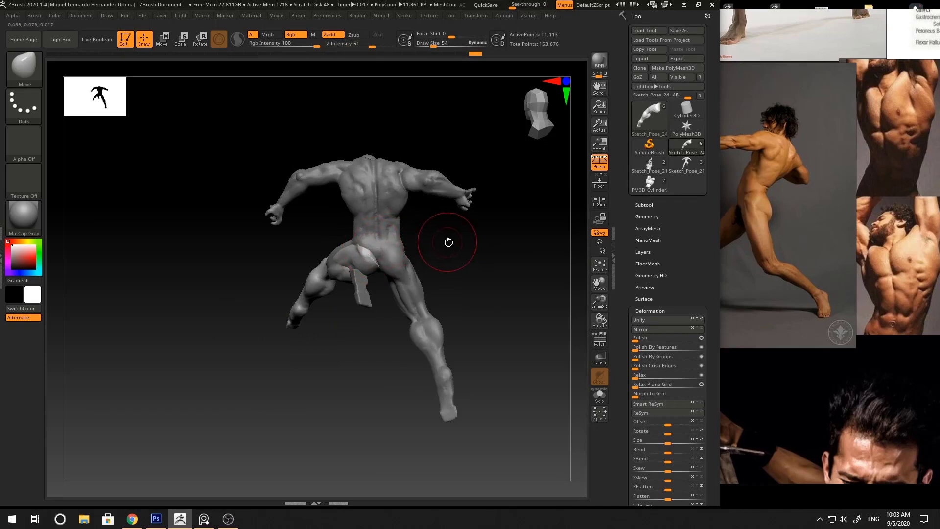
left_click_drag(447, 241, 436, 242)
mouse_move(377, 251)
left_mouse_down()
mouse_move(403, 246)
mouse_move(380, 251)
mouse_move(366, 242)
left_mouse_up()
mouse_move(443, 238)
left_mouse_down()
mouse_move(384, 241)
mouse_move(366, 261)
mouse_move(485, 242)
mouse_move(374, 258)
mouse_move(420, 210)
mouse_move(506, 204)
left_mouse_up()
- Examine how the mirrored leg fits the body from the front and side, checking the body mesh's polygroups and wireframe
key("space")
key("w")
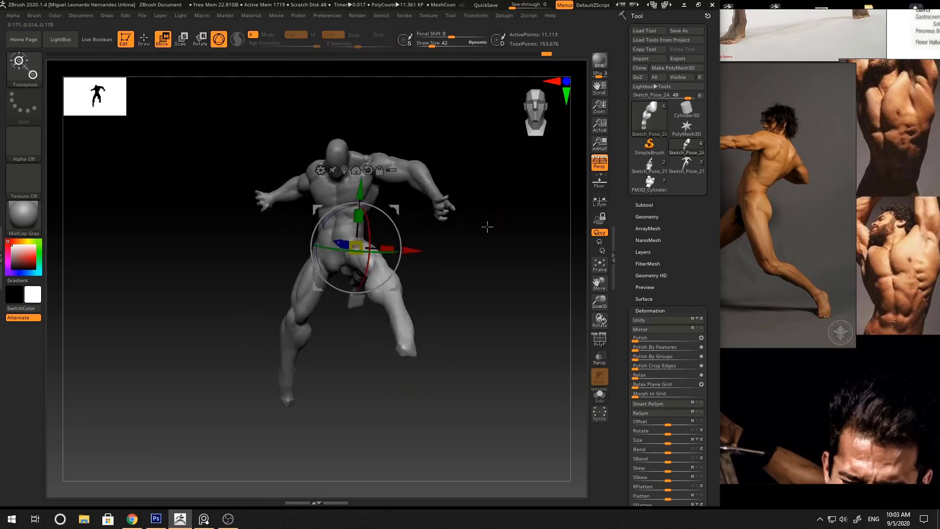
key("q")
mouse_move(487, 225)
left_mouse_down()
mouse_move(426, 245)
mouse_move(430, 221)
mouse_move(461, 219)
mouse_move(468, 229)
mouse_move(447, 210)
left_mouse_up()
left_click(346, 220, "alt")
key("shift+f")
key("shift+f")
key("shift+f")
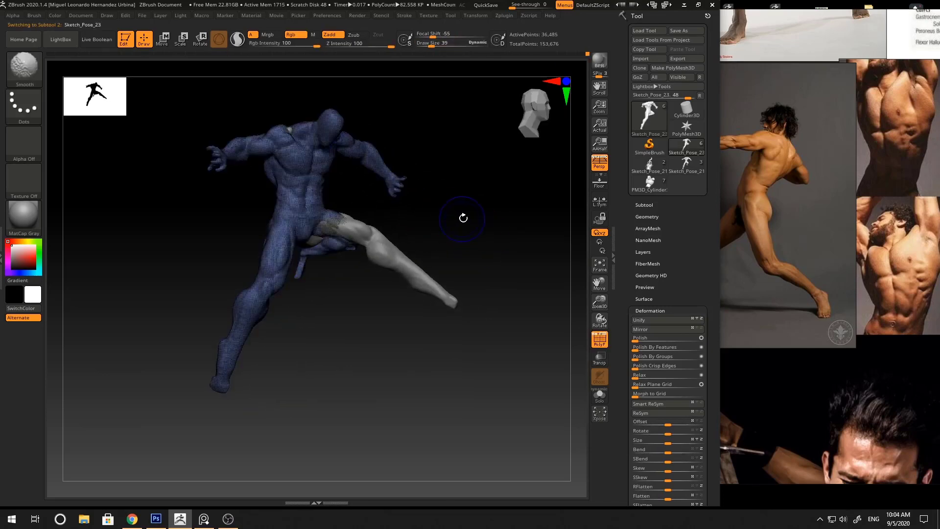
key("shift+f")
- Select the mirrored leg, lasso-mask it from the knee down and prepare it for repositioning with the gizmo
left_click(400, 251, "alt")
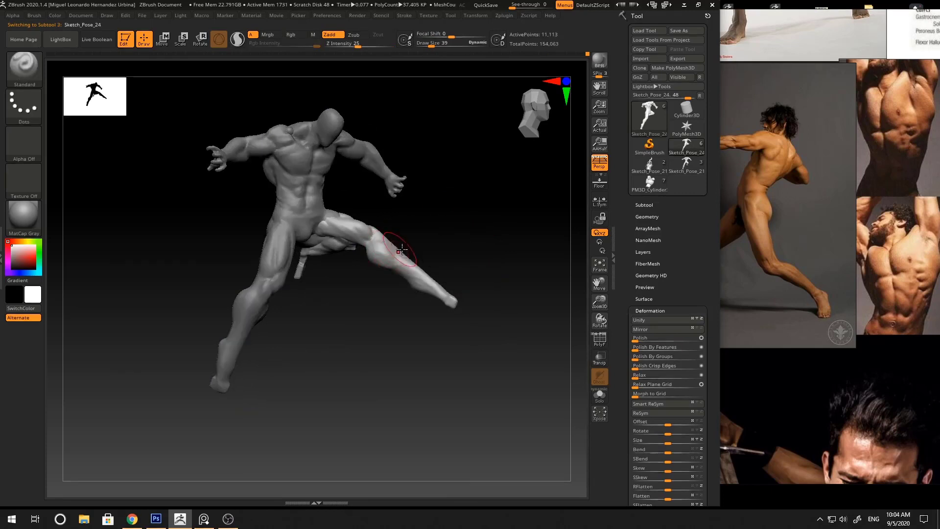
left_click_drag(484, 318, 379, 220, "ctrl")
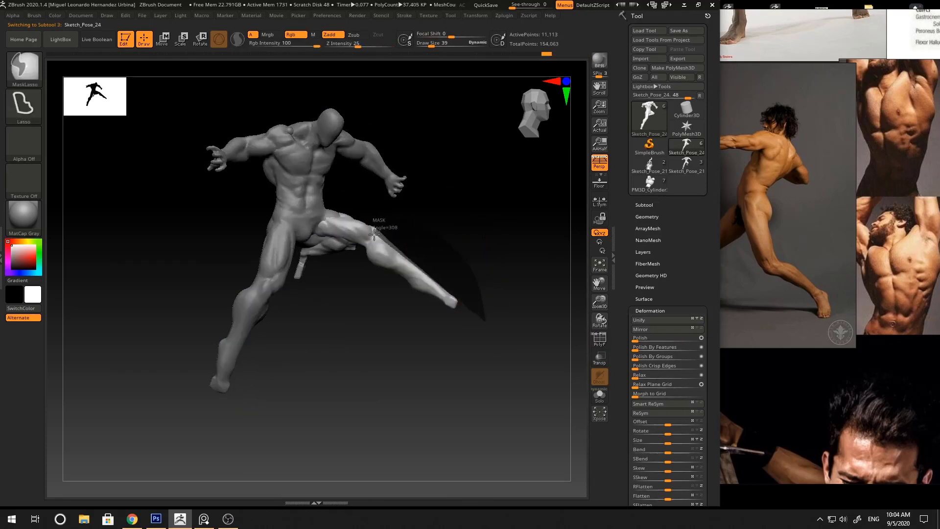
left_click_drag(355, 273, 492, 348, "ctrl")
mouse_move(507, 233)
left_mouse_down()
mouse_move(415, 248)
mouse_move(364, 288)
left_mouse_up()
key("w")
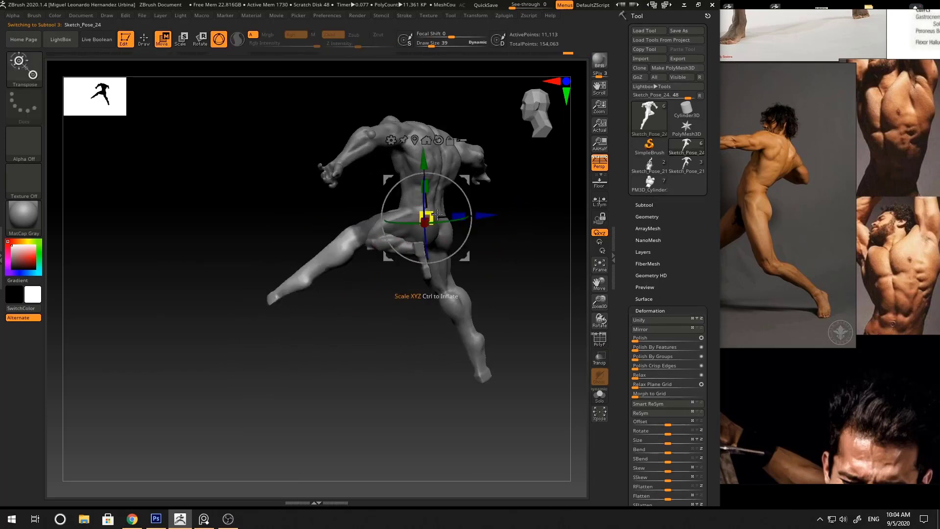
- Mask the raised leg's thigh down to the knee and try rotating the lower leg about the knee
left_click_drag(463, 181, 383, 199)
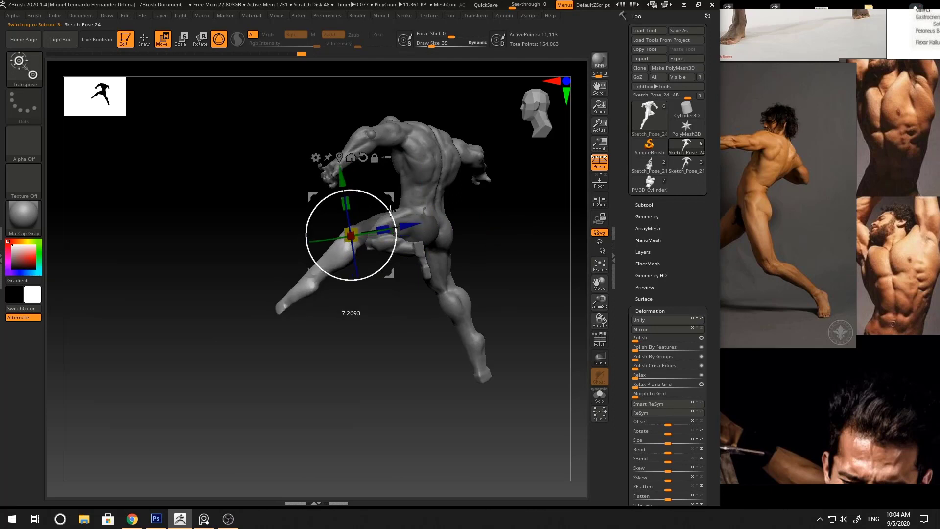
mouse_move(355, 203)
left_mouse_down()
mouse_move(447, 209)
mouse_move(461, 193)
mouse_move(366, 212)
left_mouse_up()
key("q")
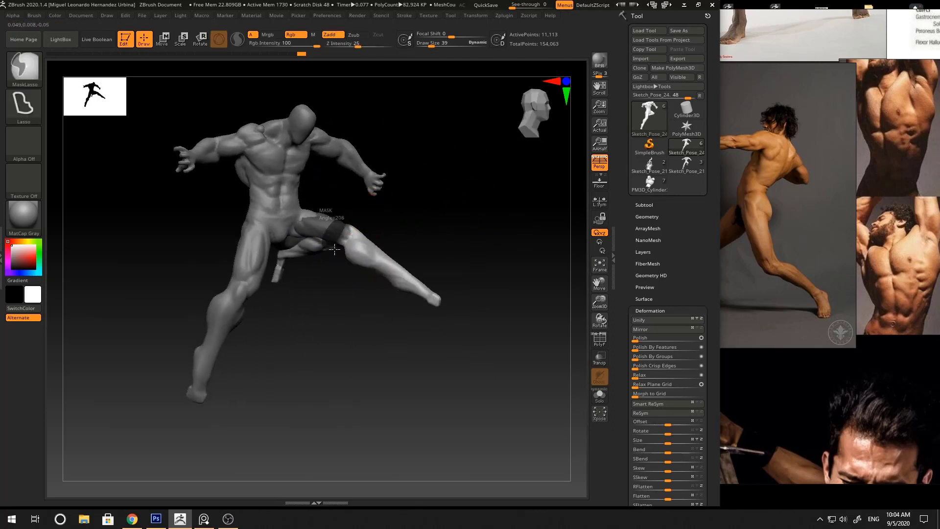
key("w")
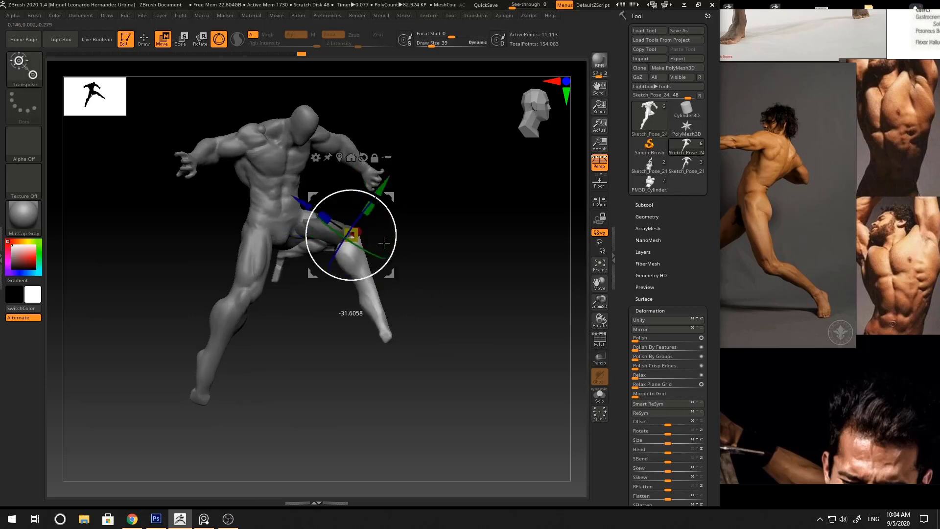
left_click_drag(365, 248, 392, 196)
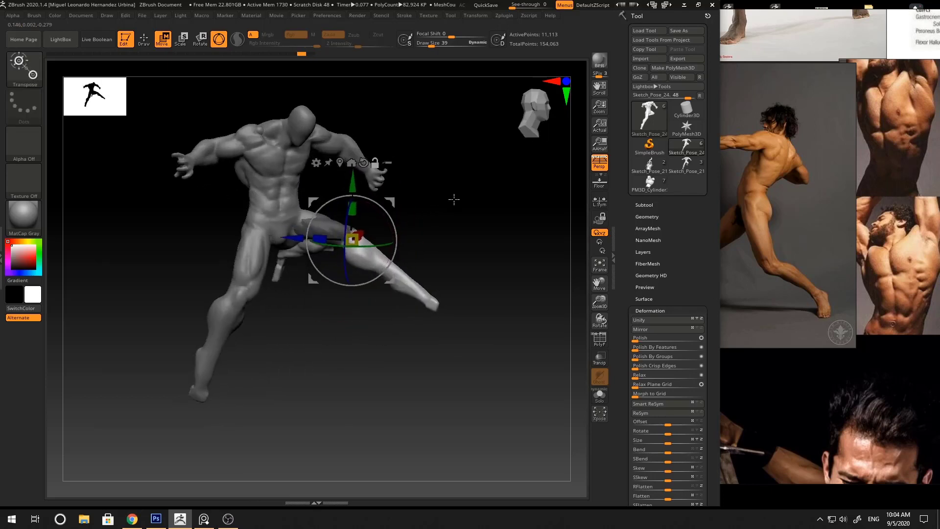
- Rotate the unmasked lower leg about the knee until it folds back beneath the thigh
left_click_drag(454, 198, 384, 252)
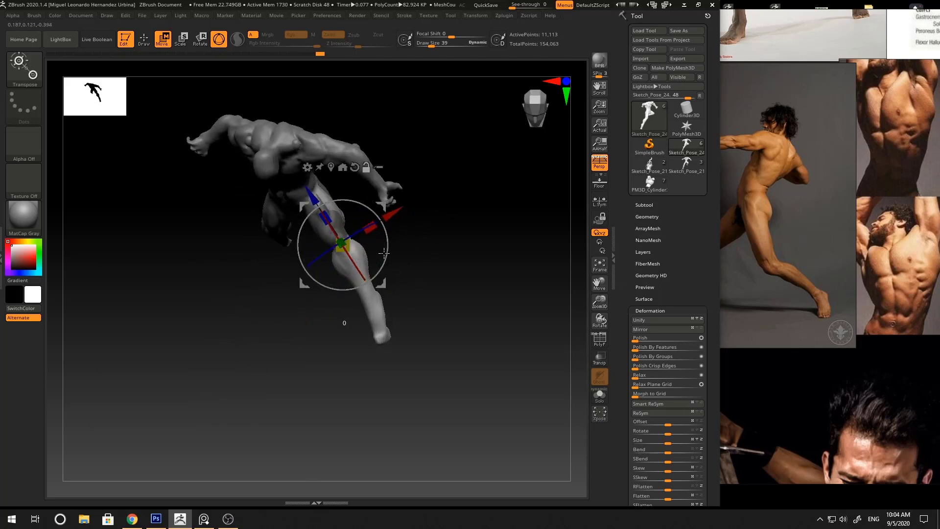
left_click_drag(433, 220, 464, 188)
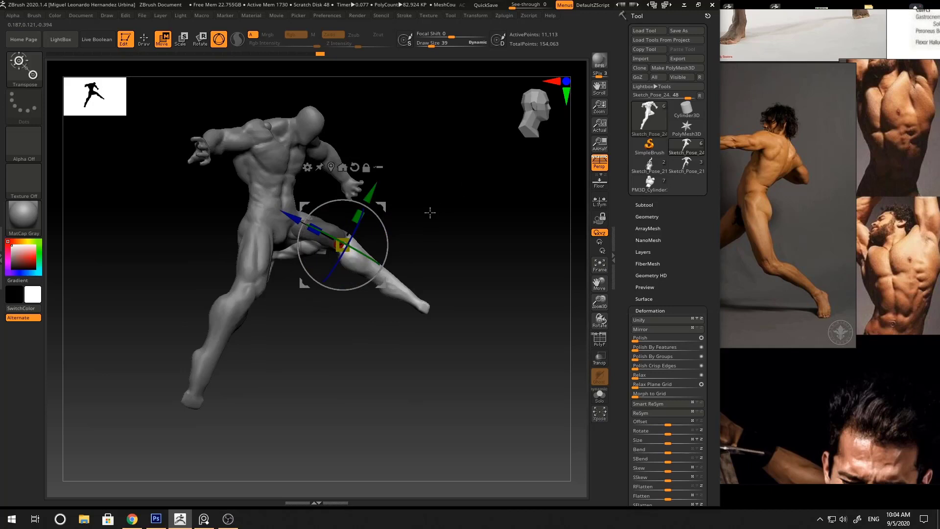
left_click_drag(410, 215, 330, 279, "alt")
left_click_drag(380, 207, 368, 206)
left_click_drag(392, 209, 430, 227)
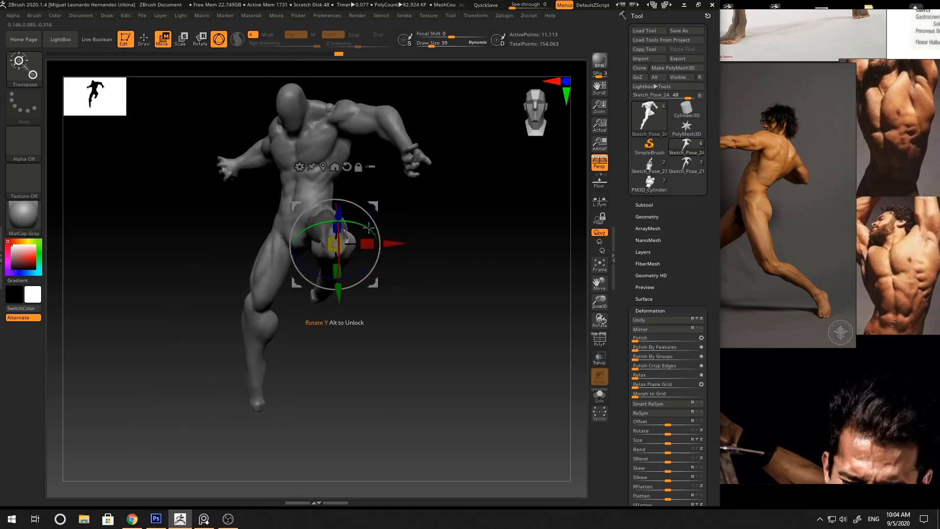
left_click_drag(491, 214, 464, 202)
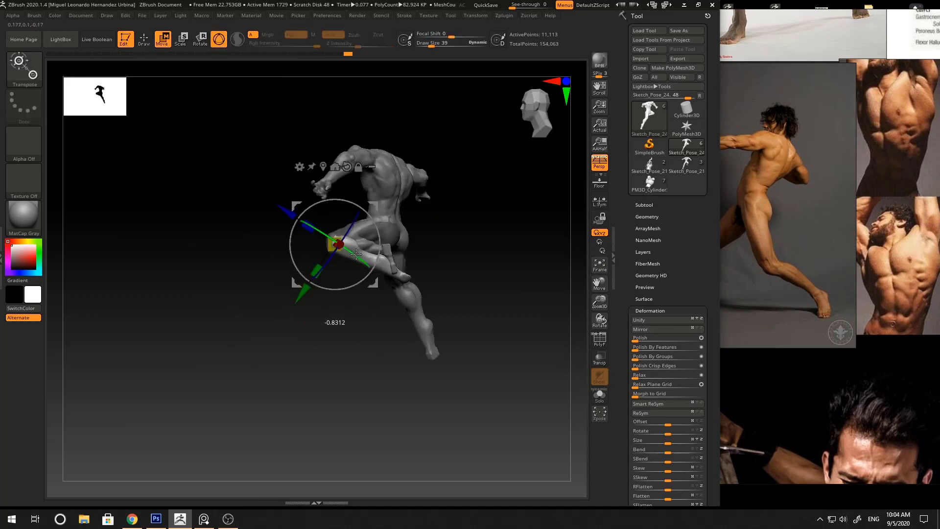
key("q")
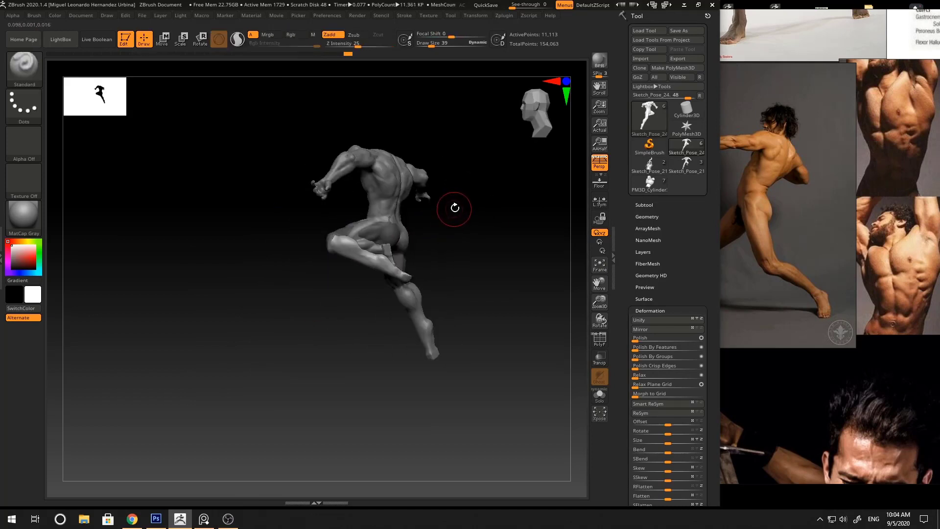
mouse_move(451, 208)
left_mouse_down()
mouse_move(478, 214)
mouse_move(436, 222)
left_mouse_up()
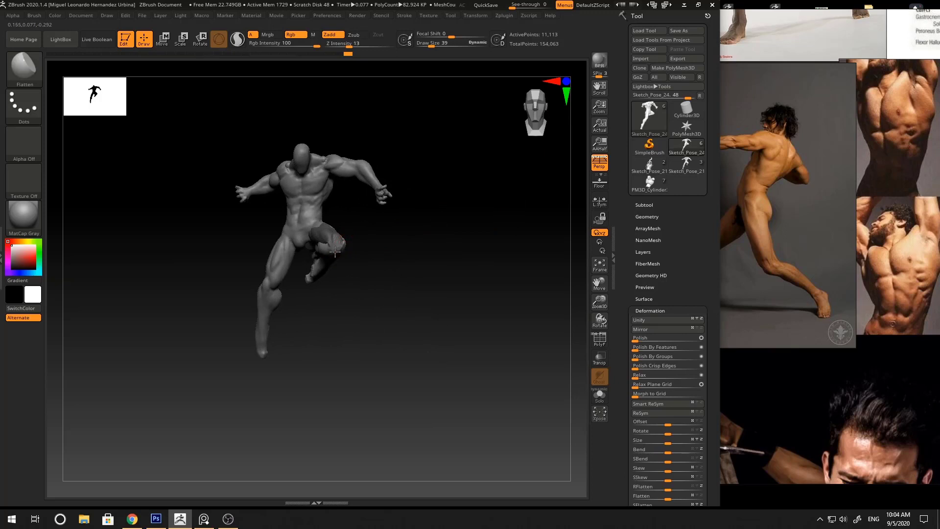
- Isolate the raised leg and lasso-mask it from the thigh past the knee, leaving the end of the lower leg free
right_click_drag(391, 242, 404, 230)
right_click_drag(404, 230, 474, 232, "ctrl")
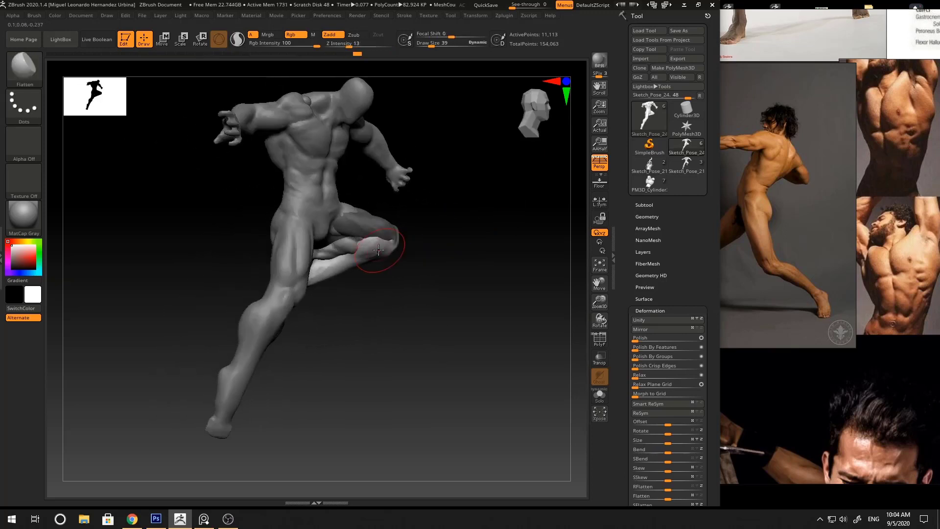
mouse_move(439, 238)
left_mouse_down()
mouse_move(357, 271)
mouse_move(408, 269)
mouse_move(351, 219)
mouse_move(319, 245)
mouse_move(337, 305)
mouse_move(406, 227)
mouse_move(484, 212)
mouse_move(504, 222)
mouse_move(478, 265)
left_mouse_up()
key("ctrl")
left_click(601, 396)
key("ctrl")
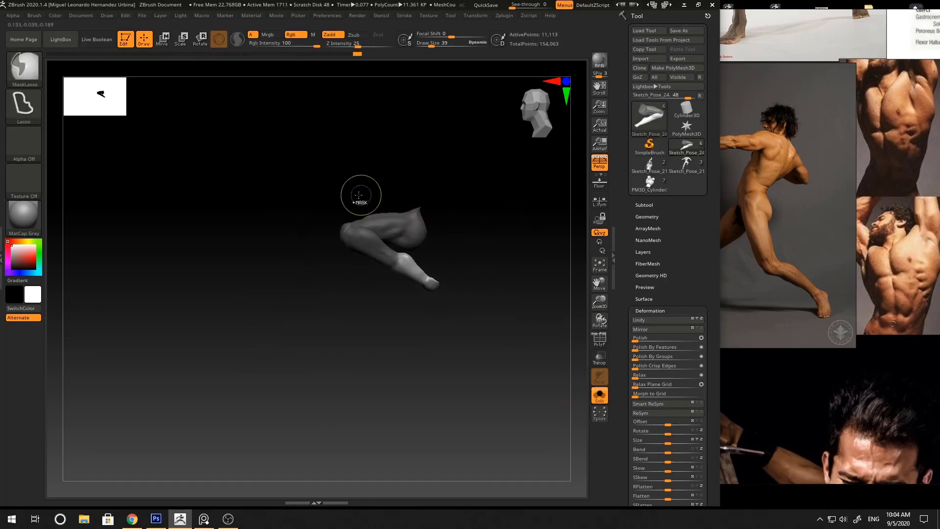
left_click_drag(400, 244, 401, 243, "ctrl")
left_click_drag(419, 195, 512, 202)
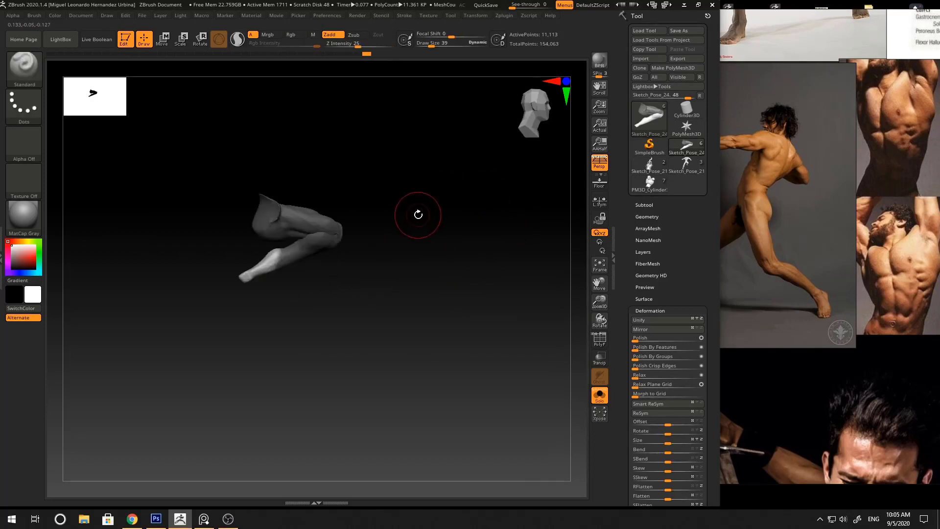
left_click_drag(418, 216, 461, 219, "alt")
left_click_drag(282, 240, 332, 276, "ctrl")
left_click_drag(514, 309, 537, 320)
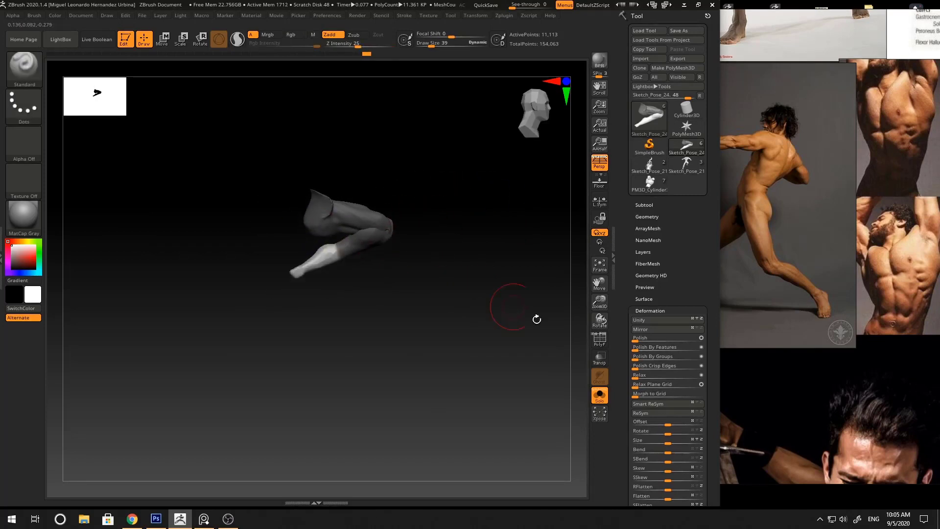
- Place the gizmo on the lower leg and refine the isolated leg's lasso mask around the upper shin
left_click(598, 400)
key("w")
left_click(372, 155)
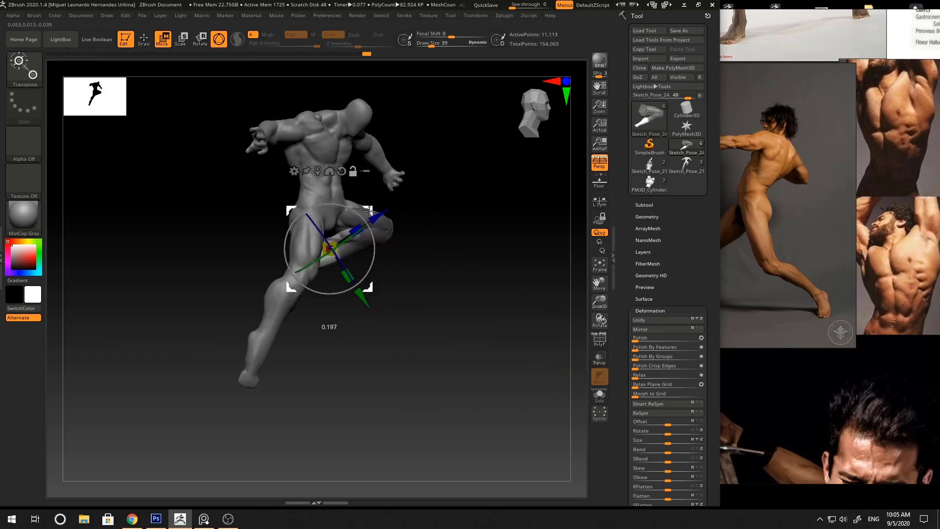
key("q")
left_click(600, 396)
left_click_drag(535, 353, 499, 343)
left_click_drag(401, 288, 335, 239, "ctrl")
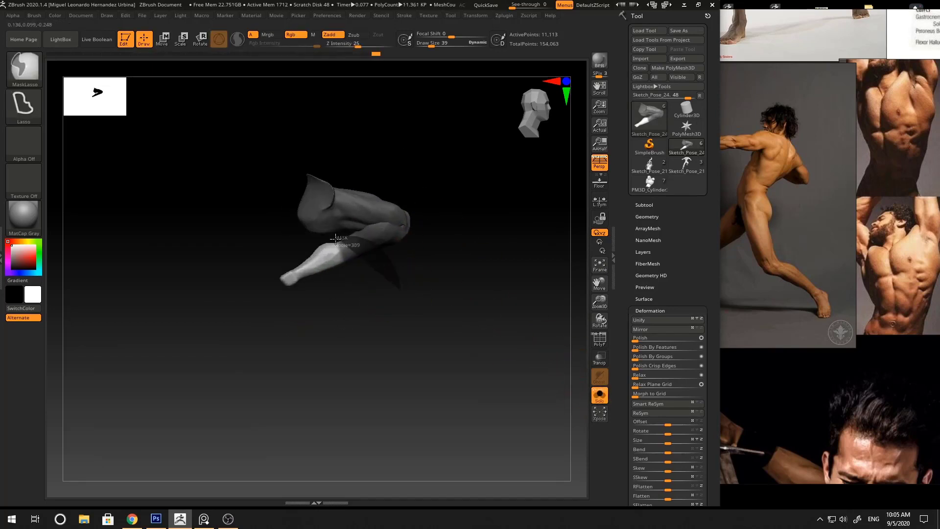
left_click_drag(336, 277, 431, 299, "ctrl")
- Rotate the unmasked end of the raised leg downward by about 39 degrees so the foot hangs below the thigh
left_click(599, 396)
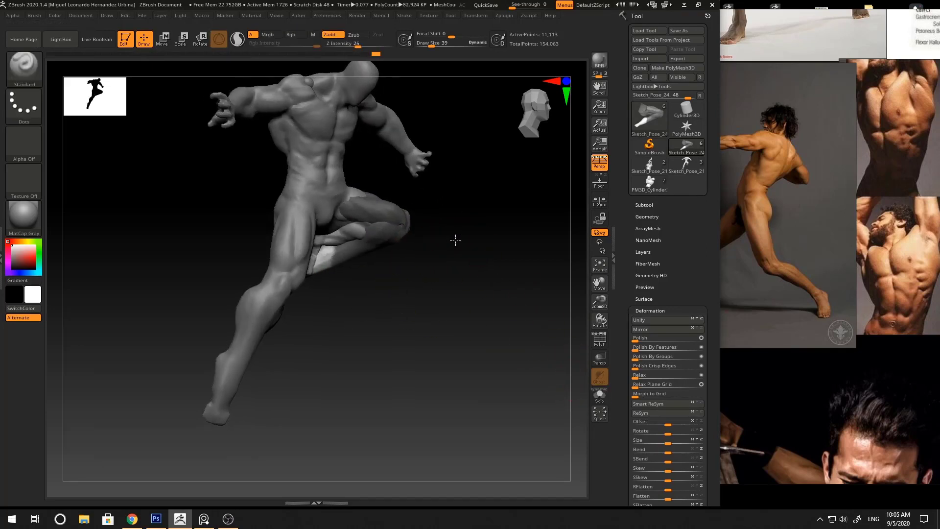
key("w")
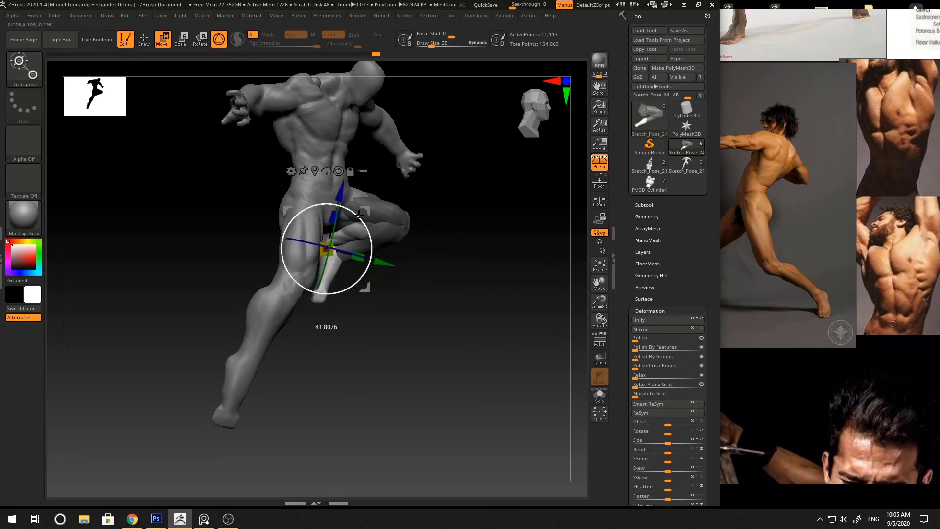
left_click_drag(358, 215, 514, 318)
left_click(599, 396)
key("q")
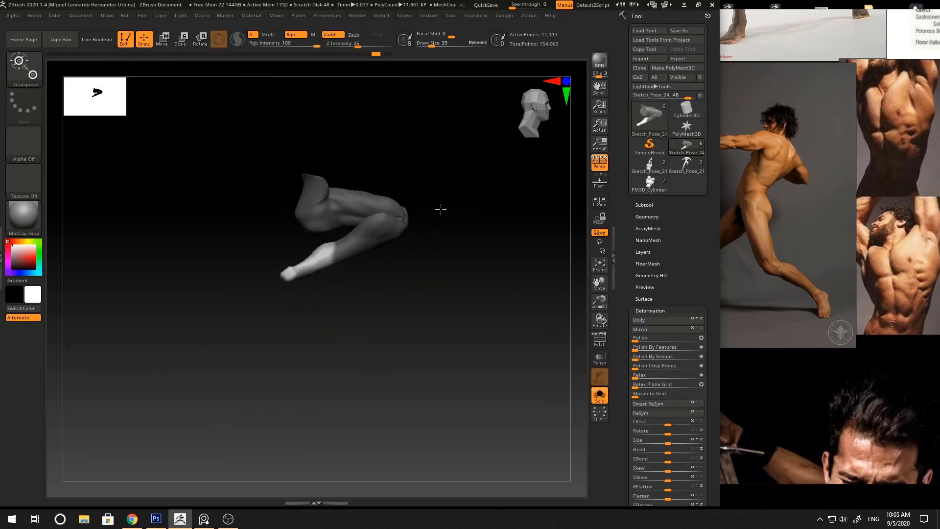
key("w")
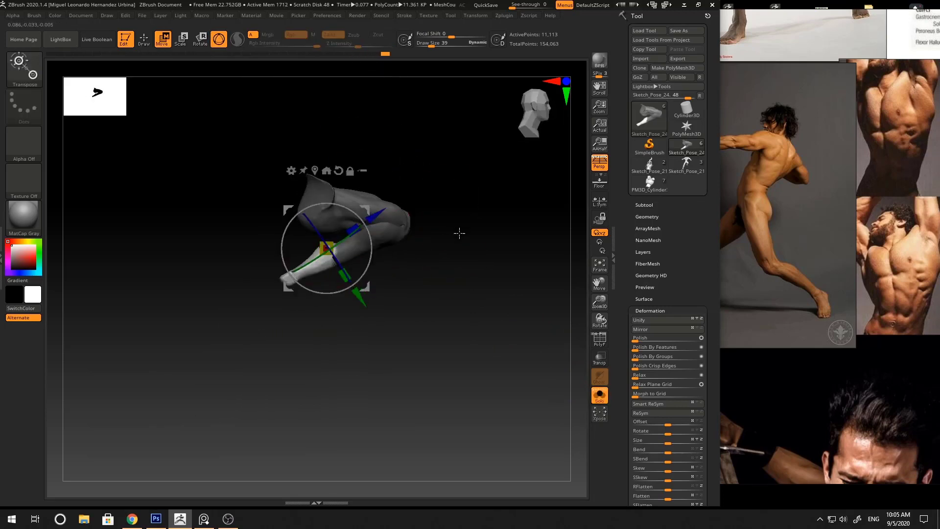
left_click(599, 396)
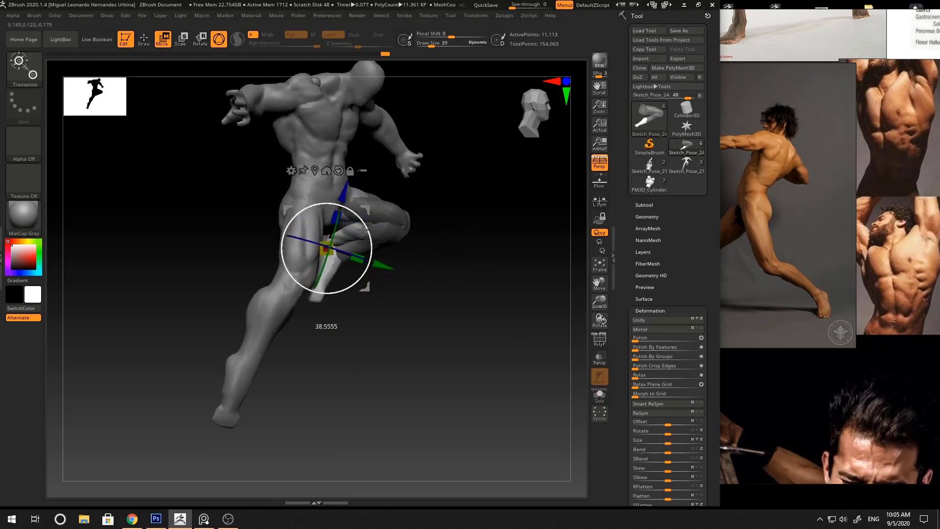
mouse_move(423, 221)
left_mouse_down()
mouse_move(434, 218)
mouse_move(411, 220)
mouse_move(440, 240)
left_mouse_up()
key("q")
- Smooth the surface of the raised leg near the bent knee
left_click_drag(441, 216, 466, 206)
left_click_drag(361, 212, 346, 218, "shift")
left_click_drag(441, 218, 471, 213)
right_click_drag(453, 214, 422, 216, "ctrl")
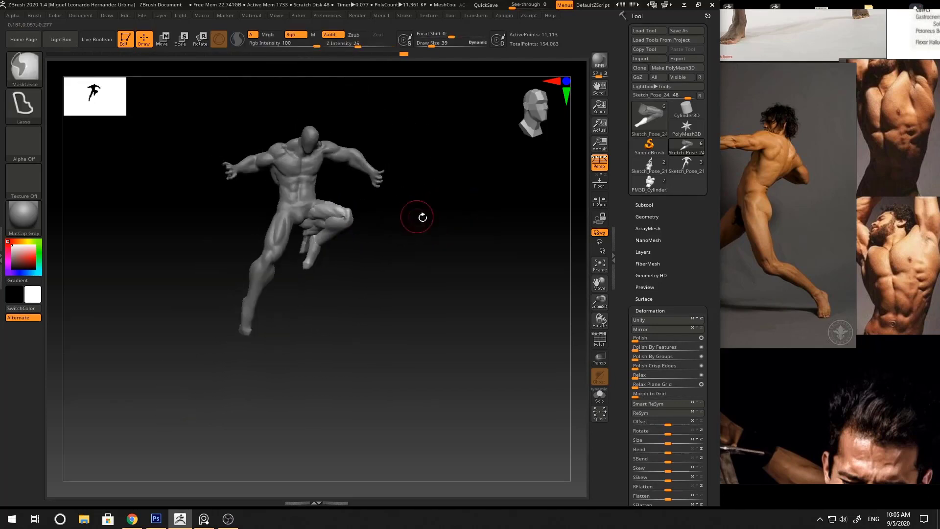
- Select the separate raised leg subtool and adjust its placement at the hip with the transform gizmo
mouse_move(385, 220)
left_mouse_down()
mouse_move(504, 275)
mouse_move(492, 273)
left_mouse_up()
left_click(345, 215, "alt")
left_click(371, 257, "alt")
key("w")
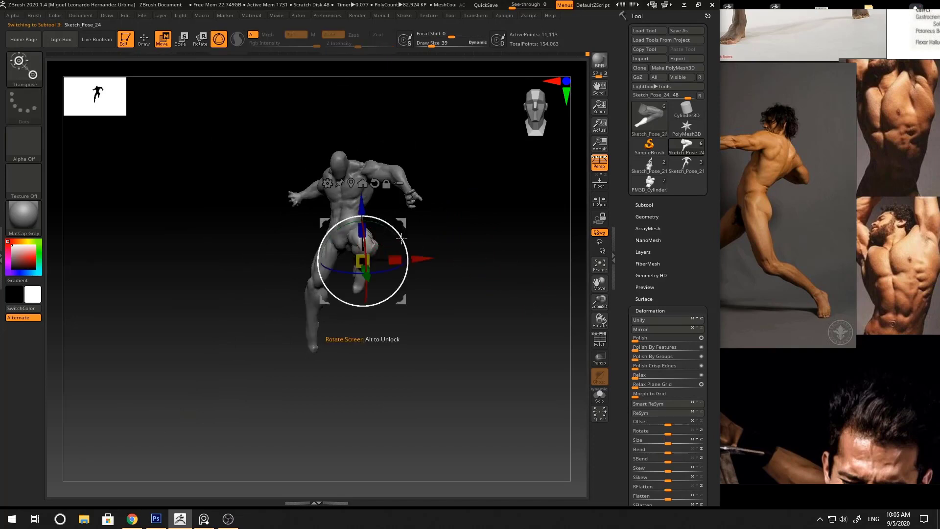
left_click_drag(447, 214, 527, 228)
left_click_drag(418, 255, 408, 251)
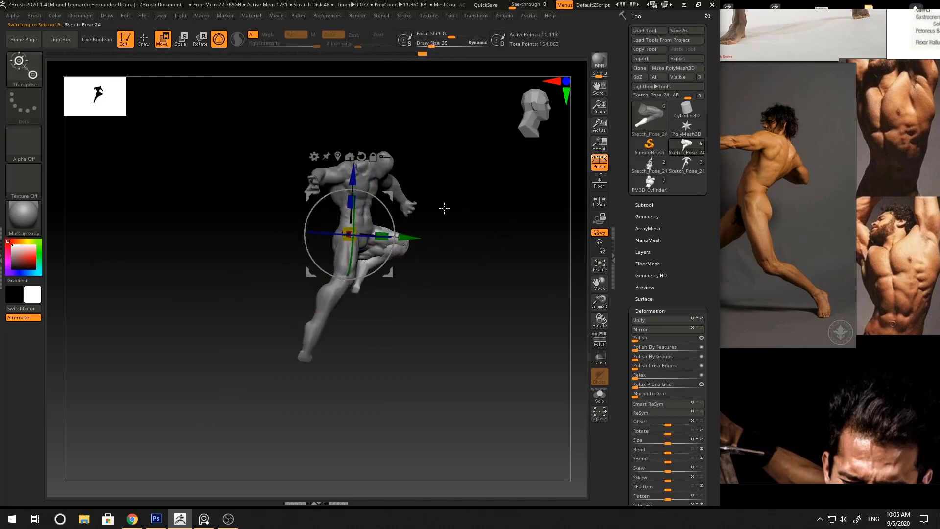
mouse_move(444, 208)
left_mouse_down()
mouse_move(452, 208)
mouse_move(449, 231)
left_mouse_up()
- Isolate the body subtool Sketch_Pose_23 and hide its original raised leg with a lasso selection
key("q")
left_click(365, 215, "alt")
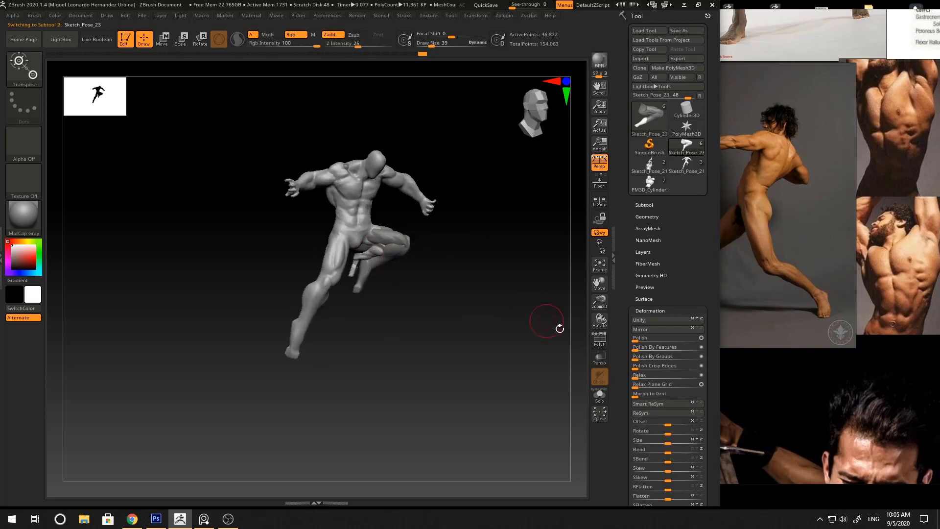
left_click(596, 402)
right_click_drag(420, 283, 419, 248, "ctrl")
key("w")
mouse_move(424, 237)
left_mouse_down()
mouse_move(434, 235)
mouse_move(474, 277)
mouse_move(458, 244)
mouse_move(467, 228)
left_mouse_up()
key("q")
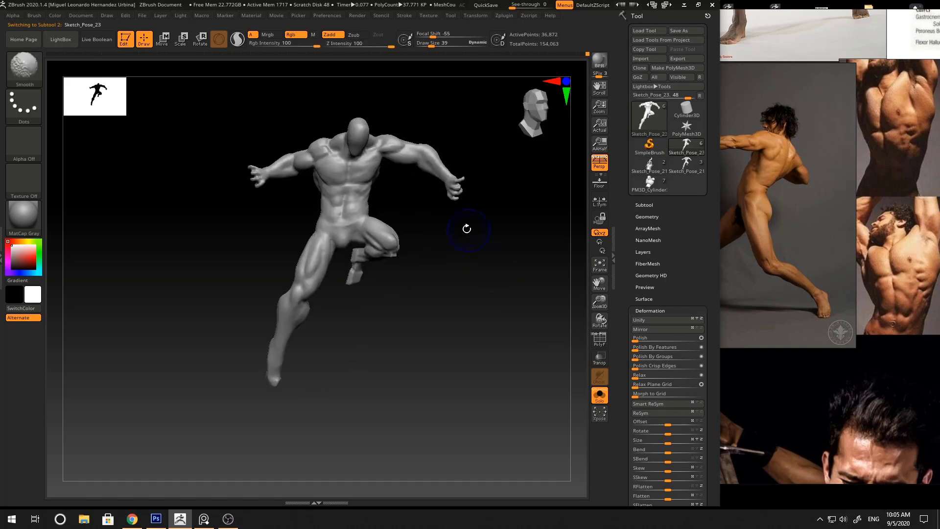
key("shift+f")
key("shift+f")
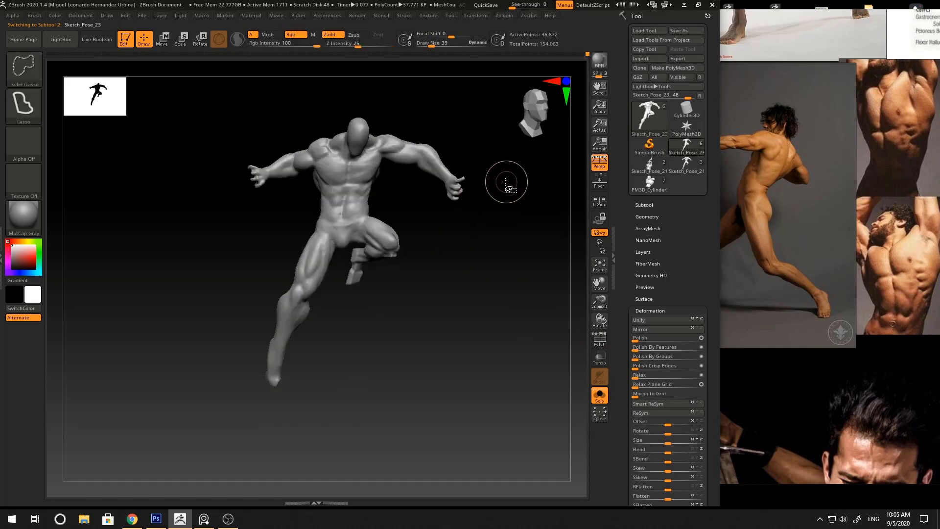
mouse_move(508, 177)
left_mouse_down("ctrl+shift")
mouse_move(307, 93)
mouse_move(259, 432)
mouse_move(338, 358)
mouse_move(343, 264)
left_mouse_up("ctrl+shift")
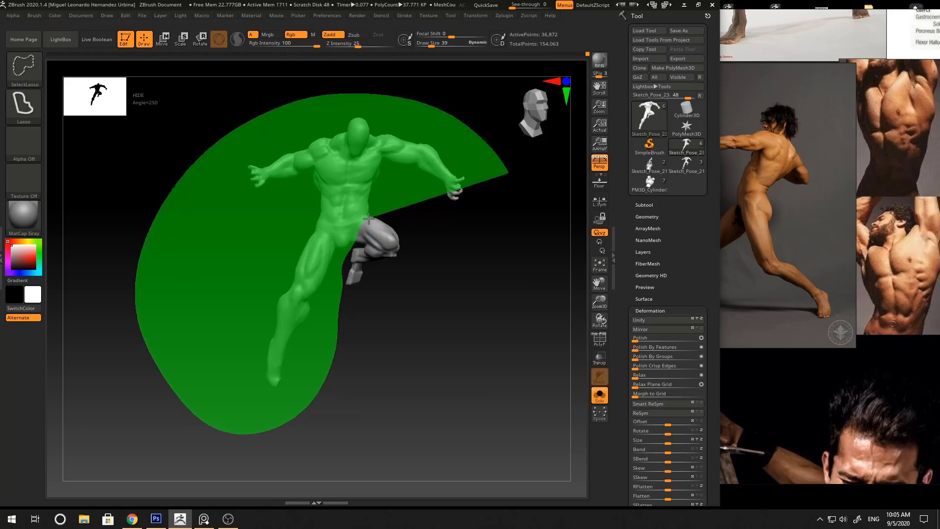
left_click_drag(392, 219, 528, 161, "ctrl+shift")
mouse_move(499, 225)
left_mouse_down()
mouse_move(440, 216)
mouse_move(657, 211)
left_mouse_up()
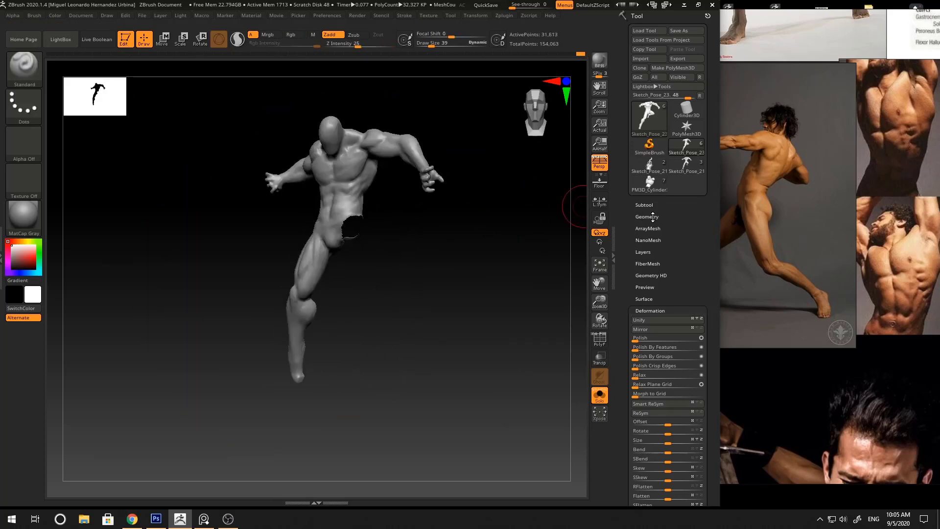
- Delete the body's hidden leg geometry and show all the subtools together again
left_click(652, 217)
left_click(647, 412)
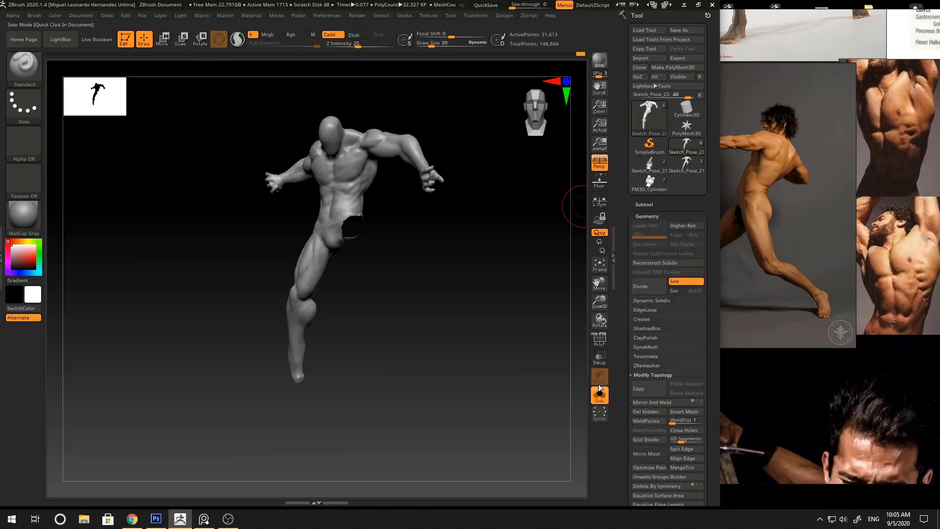
left_click(644, 205)
left_click(599, 395)
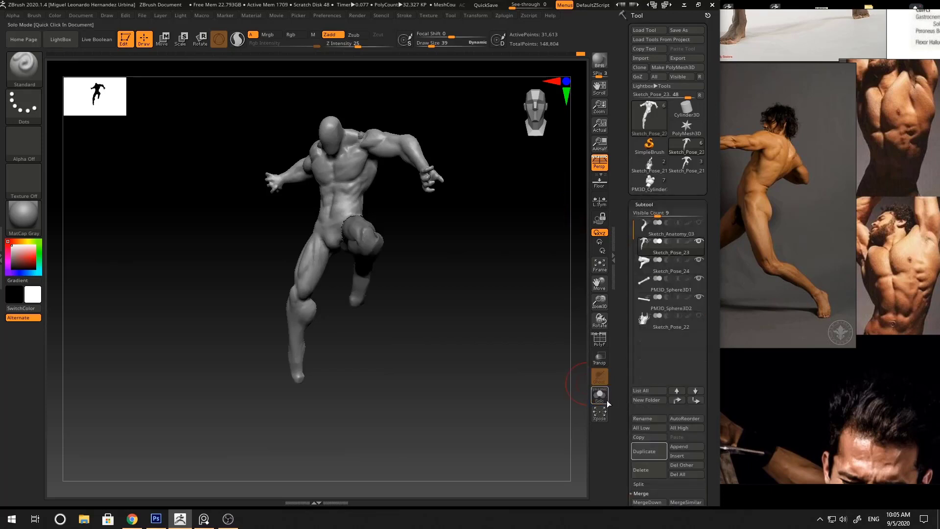
- Examine how the reposed leg meets the torso at the hip, switching between the leg and body subtools
mouse_move(519, 293)
left_mouse_down()
mouse_move(491, 243)
mouse_move(455, 234)
mouse_move(458, 222)
mouse_move(413, 223)
mouse_move(452, 220)
mouse_move(421, 216)
left_mouse_up()
left_click(334, 238, "alt")
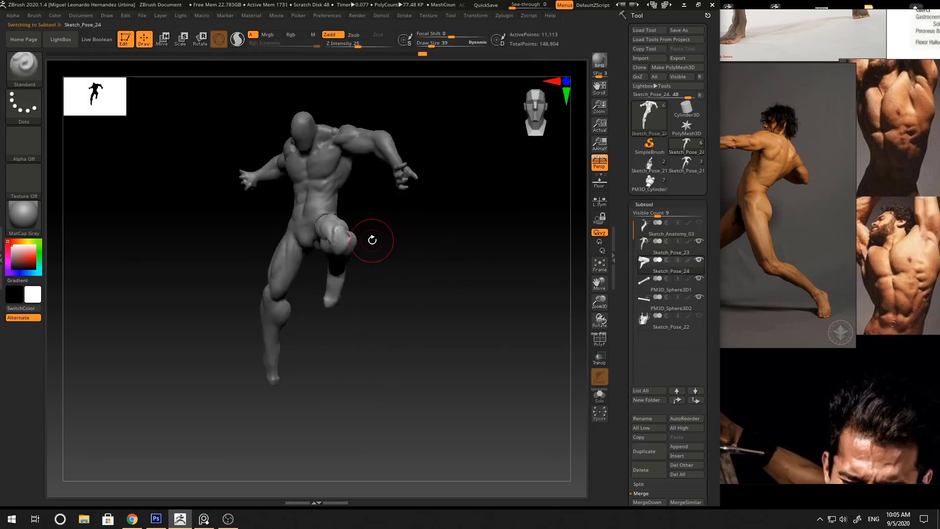
mouse_move(372, 239)
left_mouse_down()
mouse_move(487, 229)
mouse_move(487, 166)
mouse_move(480, 262)
left_mouse_up()
left_click(317, 207, "alt")
mouse_move(369, 215)
left_mouse_down()
mouse_move(426, 233)
mouse_move(493, 237)
mouse_move(441, 254)
left_mouse_up()
key("shift+f")
key("shift+f")
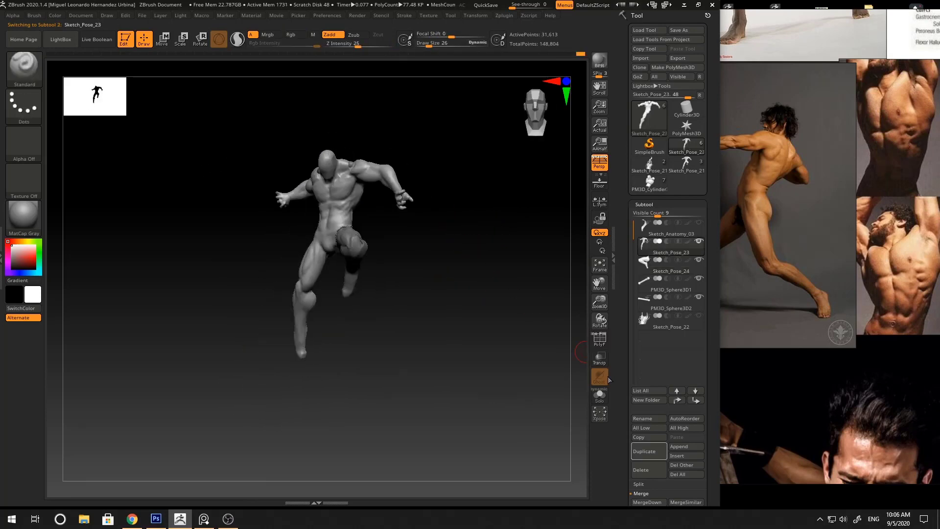
- Select the Sketch_Pose_24 leg subtool and remove its excess geometry at the hip end
left_click_drag(708, 278, 708, 243)
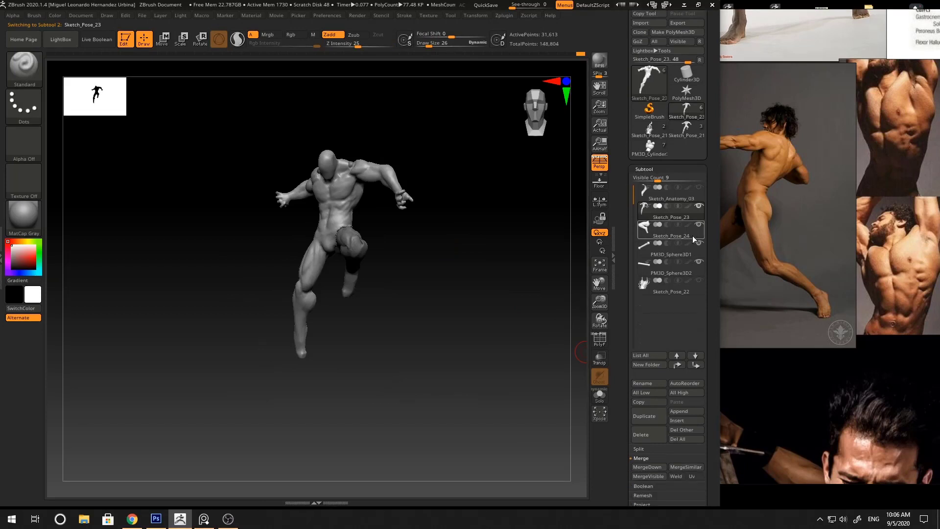
left_click(692, 236)
left_click_drag(501, 252, 528, 255)
left_click_drag(453, 252, 440, 251)
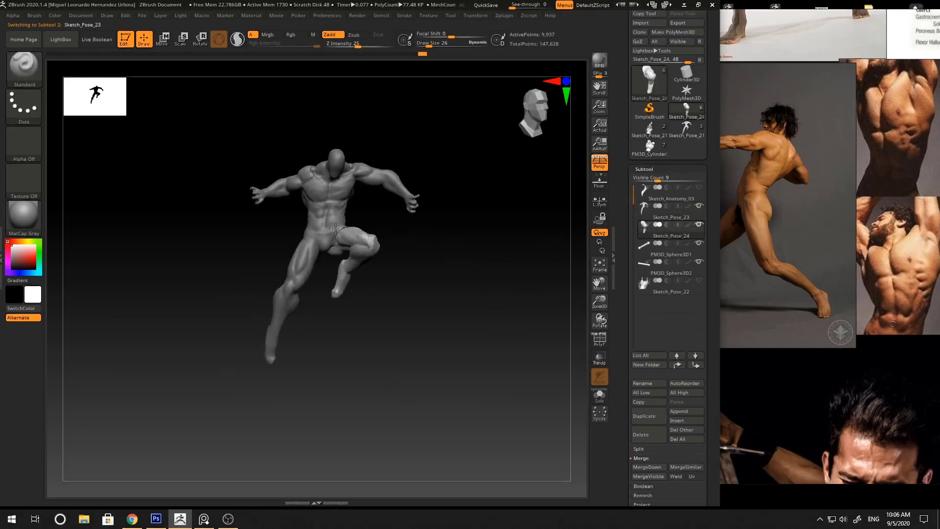
- Select the body subtool Sketch_Pose_23 and merge the reposed leg Sketch_Pose_24 down into it
left_click(343, 201, "alt")
left_click_drag(476, 211, 529, 300, "ctrl")
left_click_drag(487, 243, 502, 234, "shift")
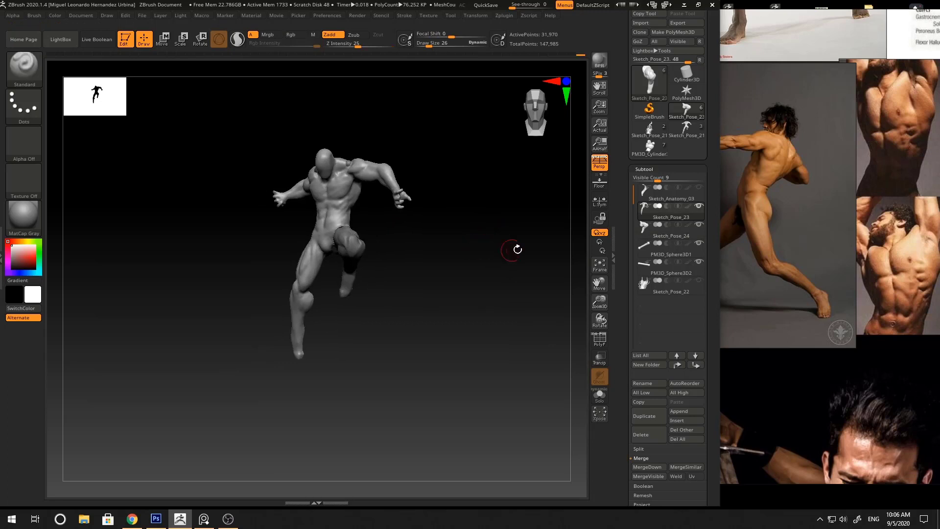
left_click(649, 466)
- Blend the merged leg into the hip and buttock with ClayBuildup strokes, using Draw Size 26 at the front and 42 at the back
mouse_move(464, 279)
left_mouse_down()
mouse_move(499, 237)
mouse_move(476, 254)
left_mouse_up()
key("space")
mouse_move(418, 248)
right_mouse_down("ctrl")
mouse_move(386, 294)
mouse_move(392, 314)
mouse_move(427, 279)
right_mouse_up("ctrl")
key("space")
mouse_move(374, 244)
right_mouse_down("ctrl")
mouse_move(410, 225)
mouse_move(392, 267)
right_mouse_up("ctrl")
key("space")
left_click_drag(316, 265, 326, 262)
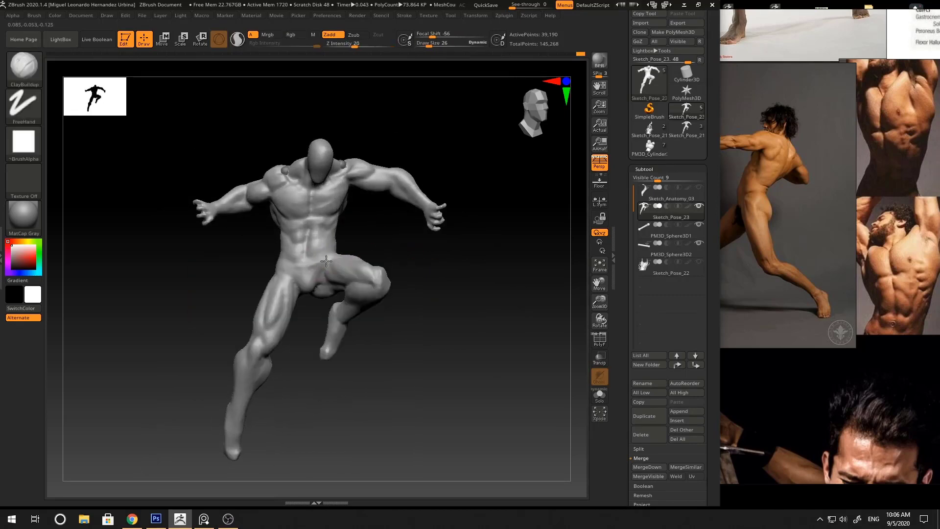
right_click_drag(318, 265, 428, 261)
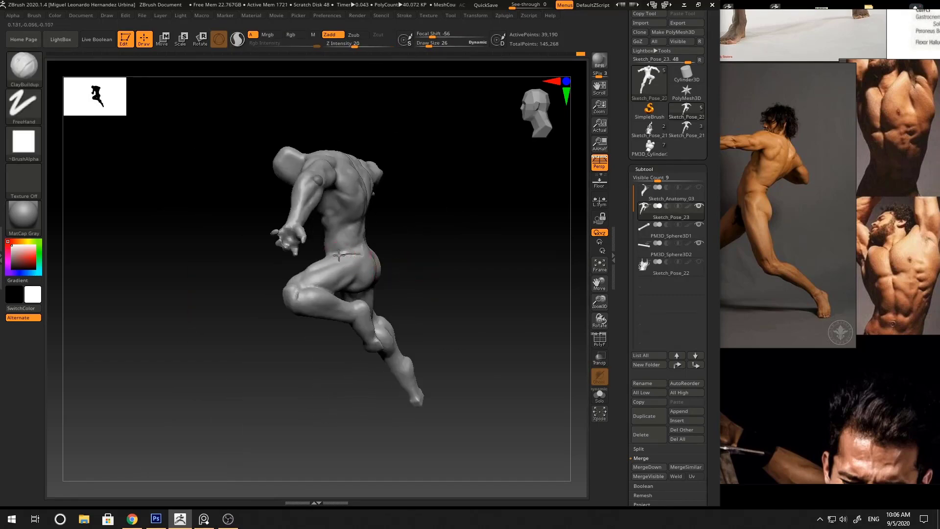
right_click_drag(349, 252, 368, 250)
key("space")
left_click_drag(363, 280, 362, 282)
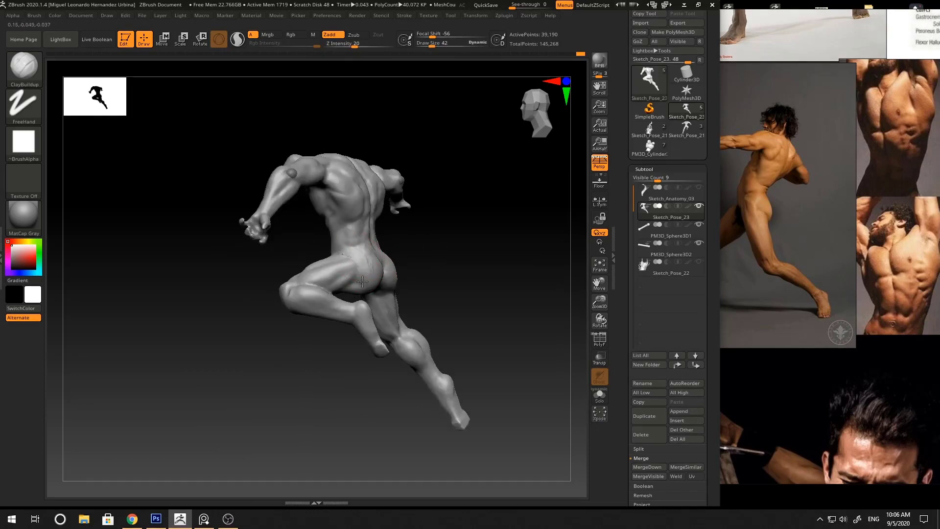
mouse_move(369, 273)
right_mouse_down()
mouse_move(470, 220)
mouse_move(497, 222)
mouse_move(500, 214)
mouse_move(474, 214)
mouse_move(444, 181)
right_mouse_up()
mouse_move(445, 181)
right_mouse_down()
mouse_move(459, 173)
mouse_move(505, 193)
mouse_move(431, 199)
right_mouse_up()
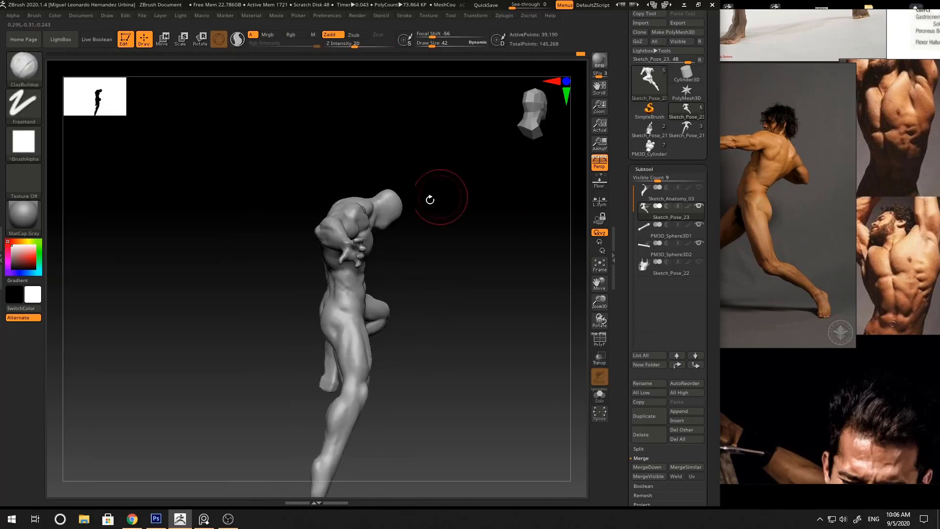
- Adjust the neck and shoulder shapes with the Move brush at Draw Sizes 42 and 26, and switch back to the Standard brush
key("b")
key("m")
key("v")
key("space")
left_click_drag(374, 223, 372, 220)
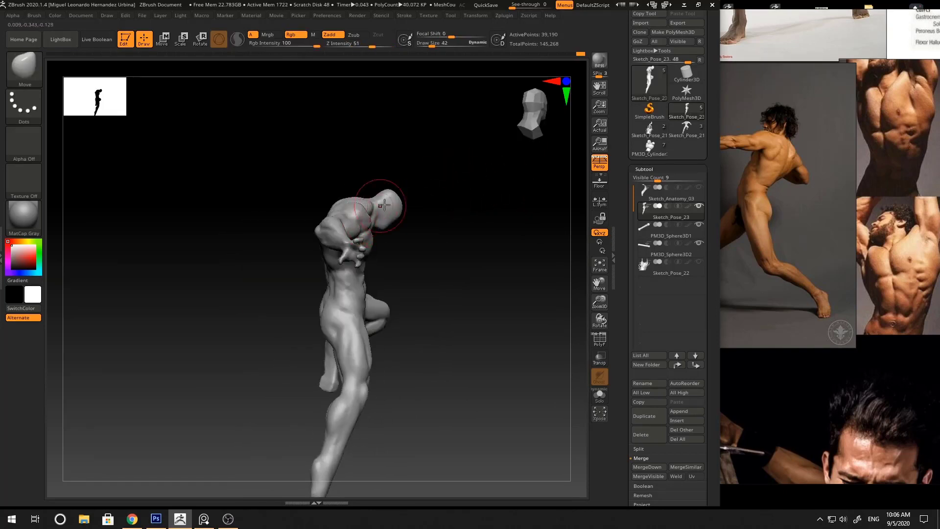
right_click_drag(476, 189, 461, 167)
key("space")
left_click_drag(373, 220, 367, 218)
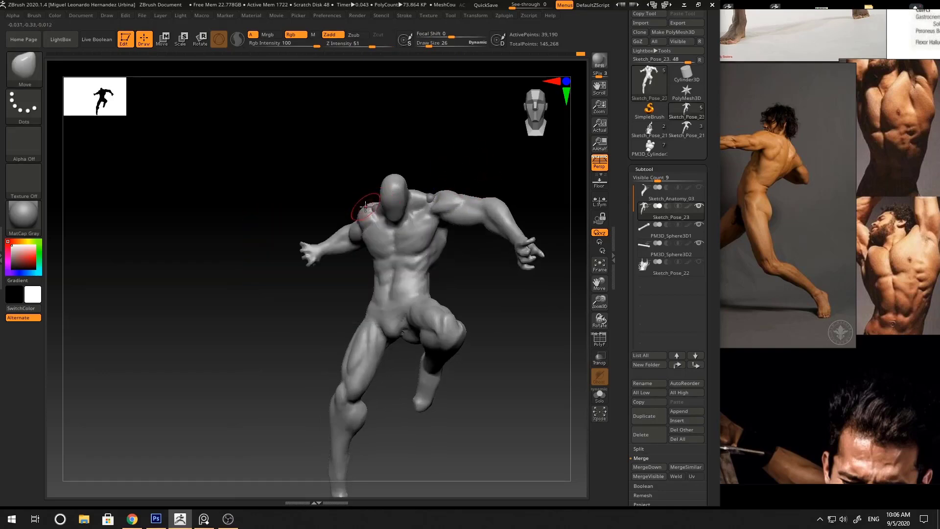
right_click_drag(416, 185, 457, 185, "ctrl")
key("b")
key("s")
key("t")
mouse_move(454, 197)
left_mouse_down()
mouse_move(491, 197)
mouse_move(431, 192)
mouse_move(480, 184)
left_mouse_up()
key("shift+f")
key("shift+f")
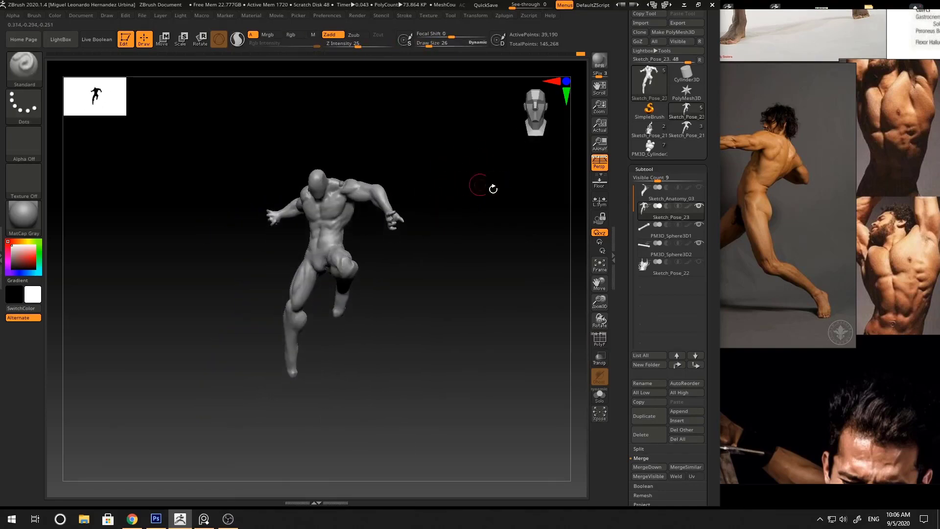
- Hide the two PM3D_Sphere3D subtools and show the plant-like base Sketch_Pose_22 with the figure
left_click(683, 249)
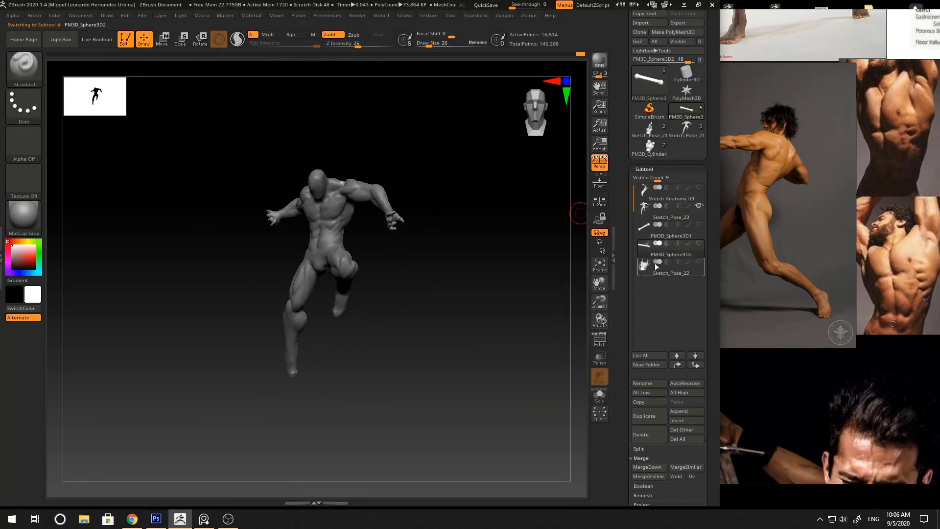
left_click(699, 261)
key("f")
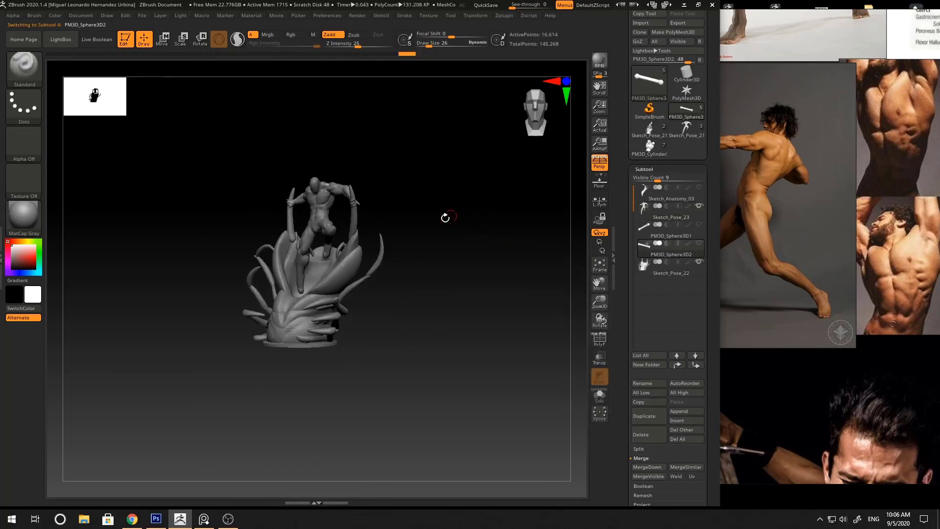
- Select the base Sketch_Pose_22 and move it straight down beneath the leaping figure, finishing back in Draw mode
left_click(342, 253, "alt")
key("w")
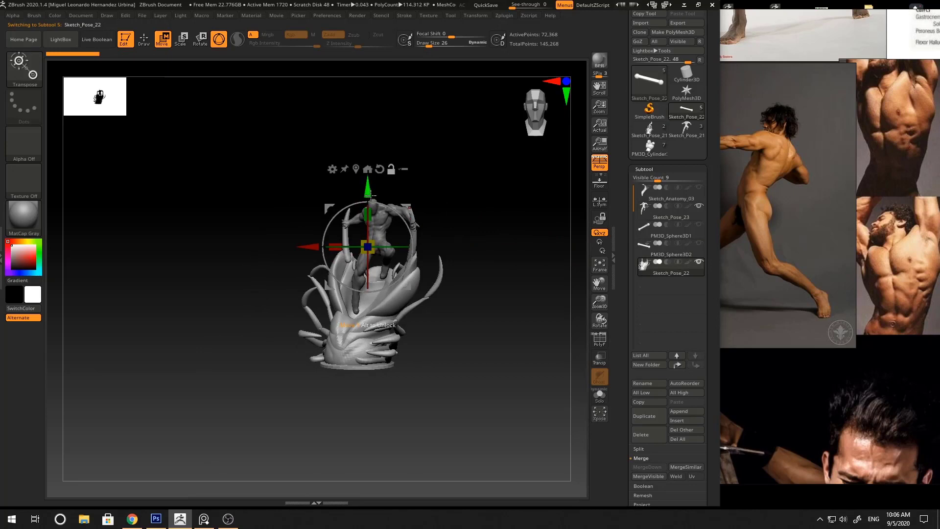
left_click_drag(371, 196, 368, 262)
left_click_drag(458, 222, 392, 253)
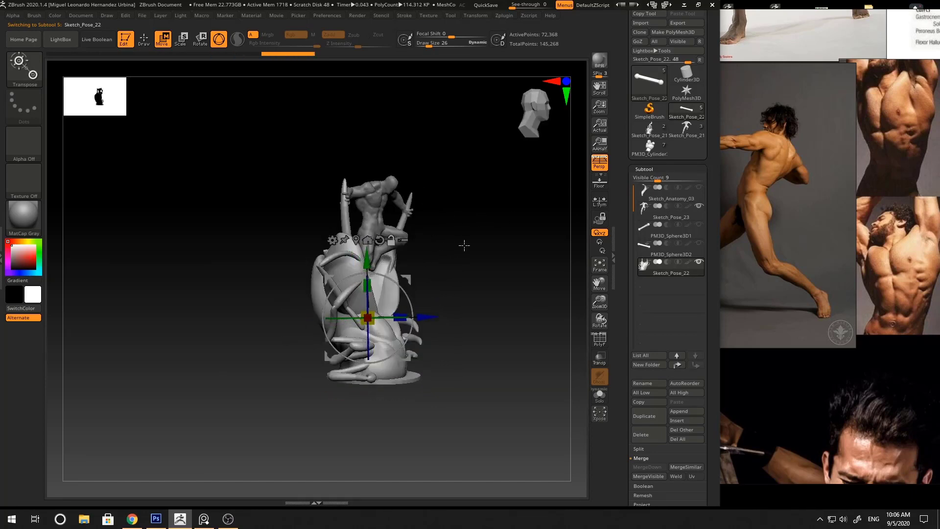
mouse_move(464, 244)
left_mouse_down()
mouse_move(497, 225)
mouse_move(443, 254)
mouse_move(449, 207)
mouse_move(543, 205)
mouse_move(513, 216)
mouse_move(476, 212)
left_mouse_up()
key("q")
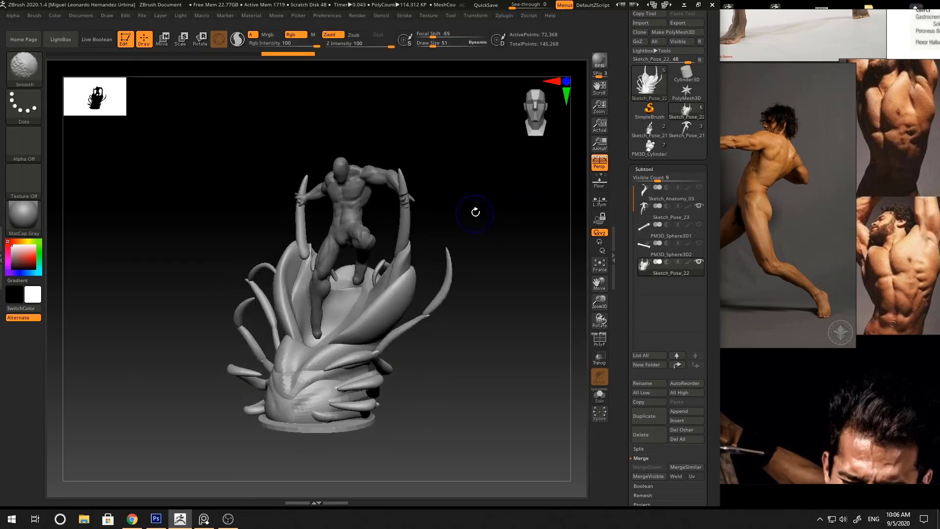
- Expand the sculpting window to the full screen width and reselect the body subtool Sketch_Pose_23
left_click(698, 5)
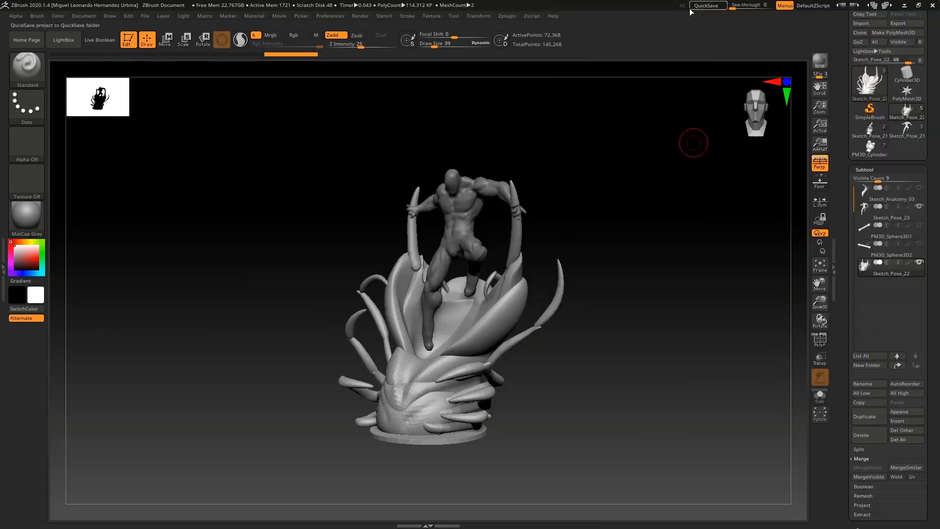
right_click_drag(591, 178, 587, 218, "ctrl")
left_click(476, 196, "alt")
mouse_move(507, 179)
left_mouse_down()
mouse_move(537, 189)
mouse_move(615, 183)
mouse_move(578, 183)
mouse_move(543, 168)
mouse_move(551, 181)
mouse_move(499, 183)
mouse_move(480, 216)
mouse_move(545, 208)
mouse_move(573, 193)
left_mouse_up()
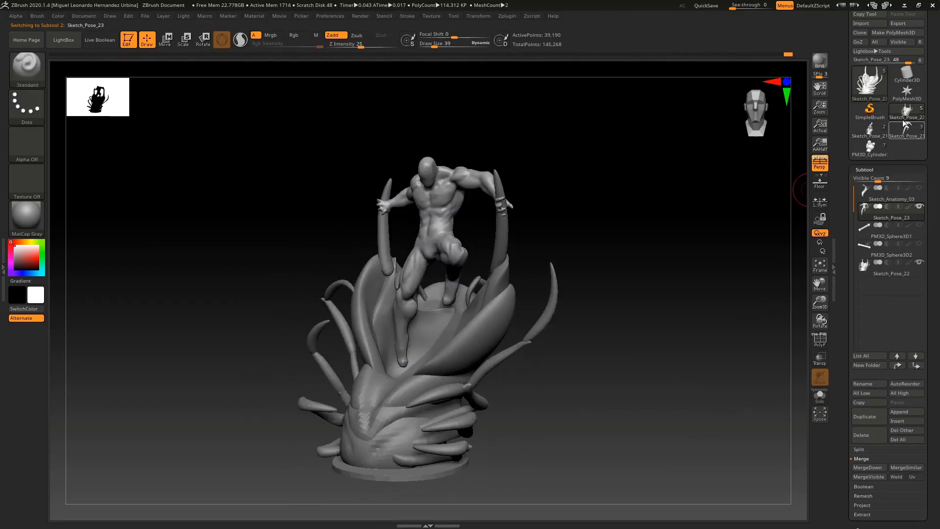
- Compare the figure with the Sketch_Pose_21_Unify2 tool, return to Sketch_Pose_23 and show its cape subtool Sketch_Anatomy_03
left_click(905, 120)
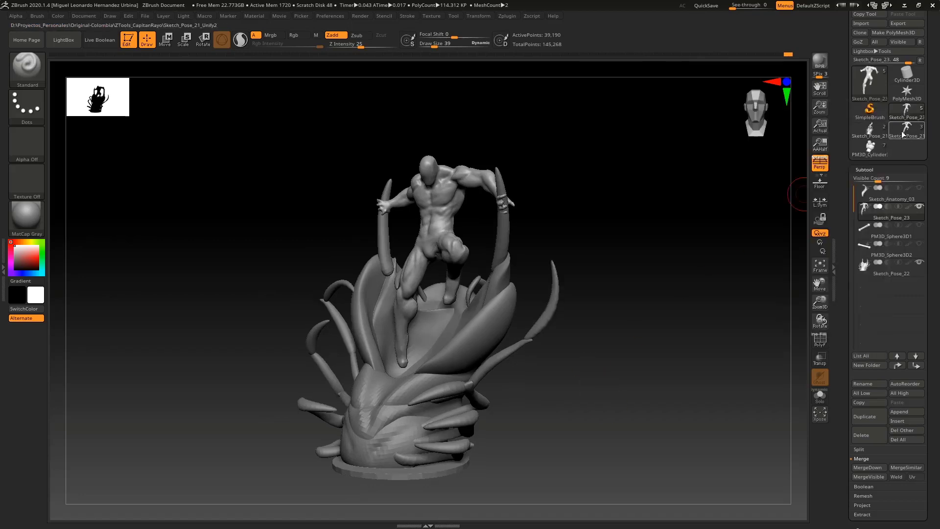
left_click(905, 130)
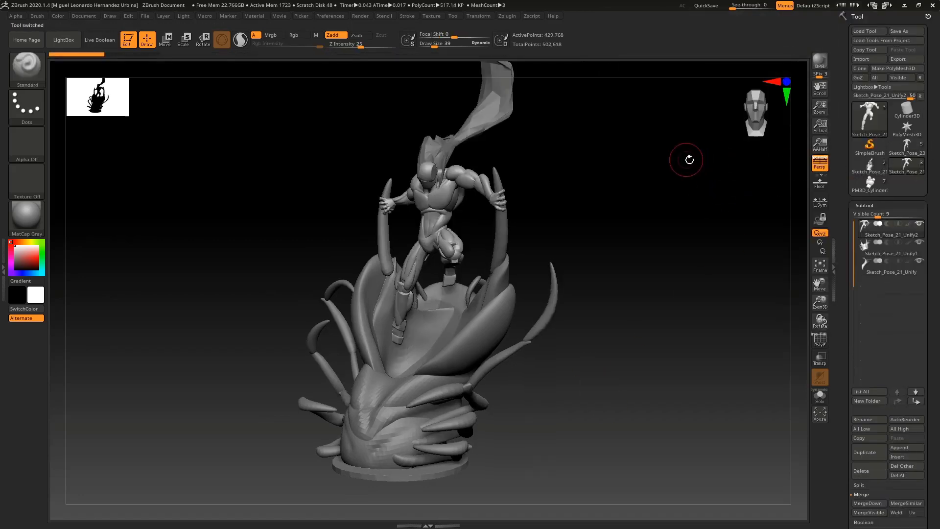
left_click(906, 147)
mouse_move(681, 184)
right_mouse_down()
mouse_move(668, 178)
mouse_move(674, 183)
right_mouse_up()
left_click(919, 225)
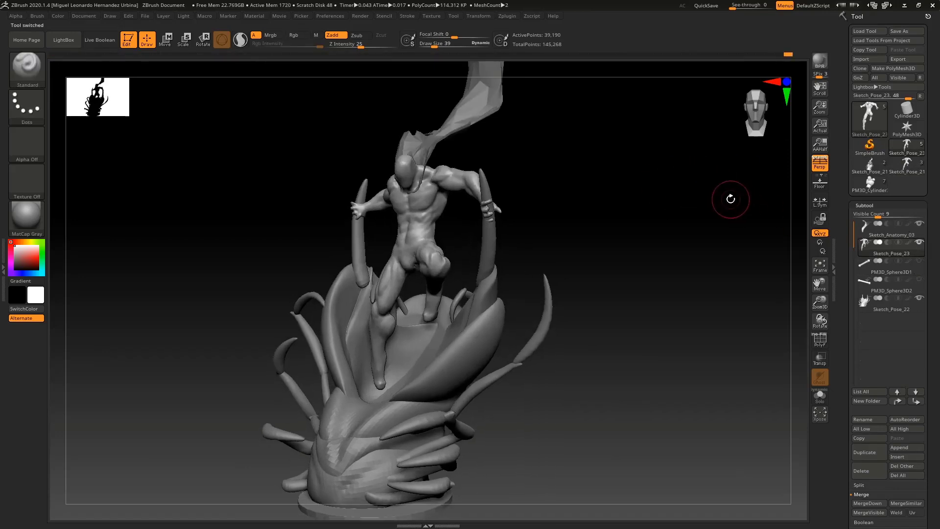
key("f")
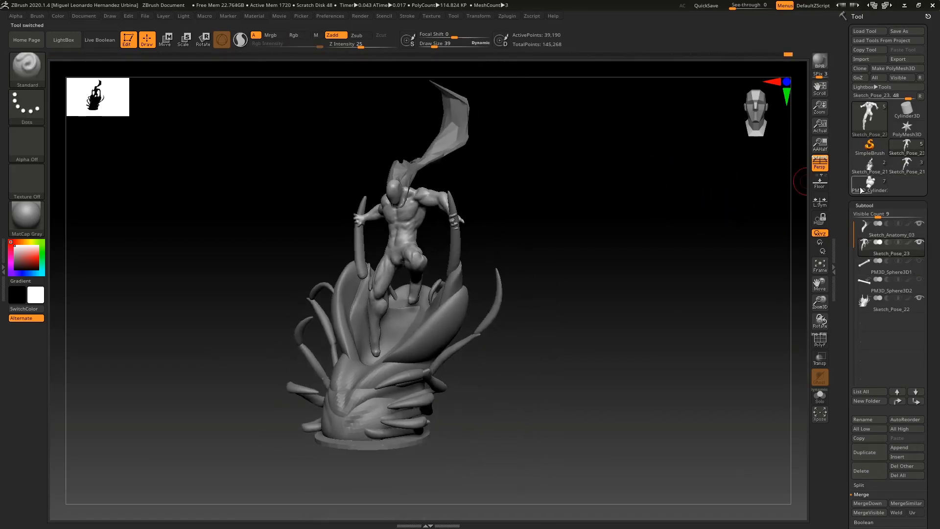
- Examine the earlier Sketch_Pose_21_Unify2 tool to compare its pose with the current figure
left_click(907, 171)
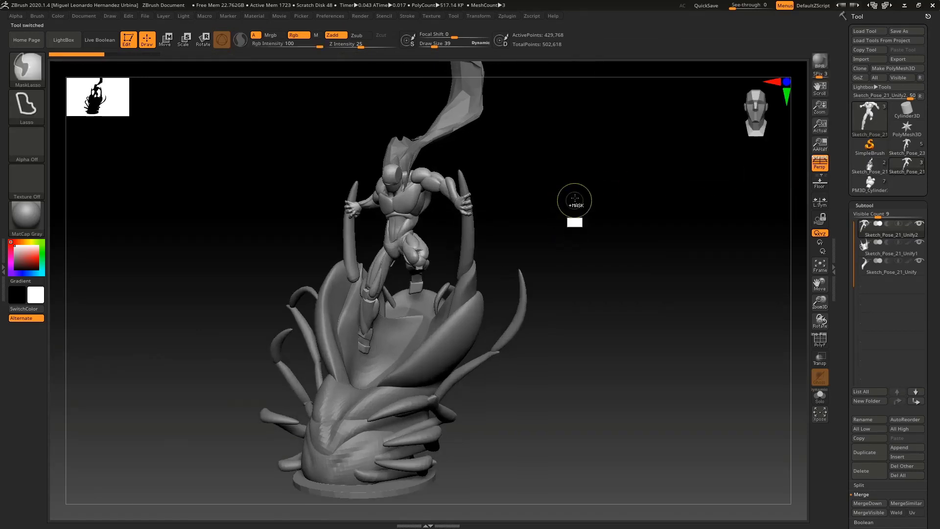
left_click_drag(598, 183, 596, 180)
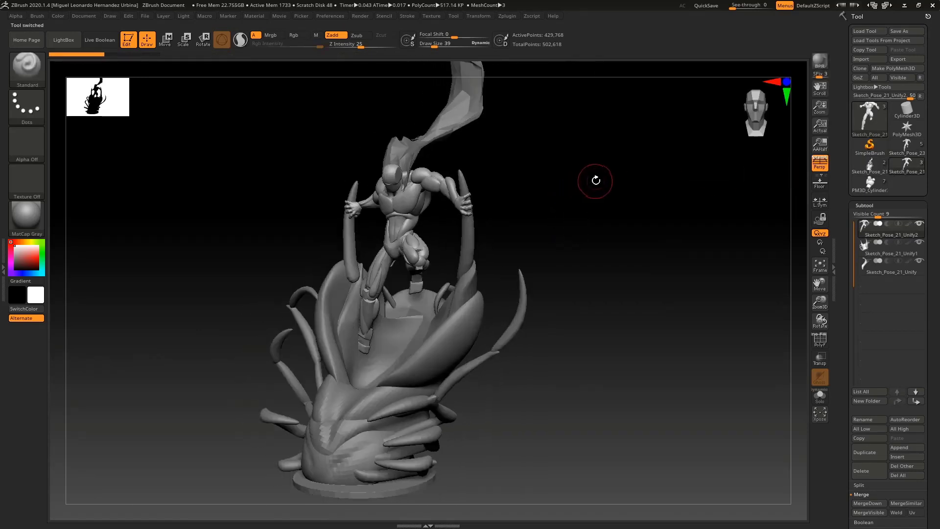
key("shift+f")
key("shift+f")
- Open the PM3D_Cylinder blockout tool and examine its whole composition of figure, cape and base
left_click(873, 186)
key("ctrl")
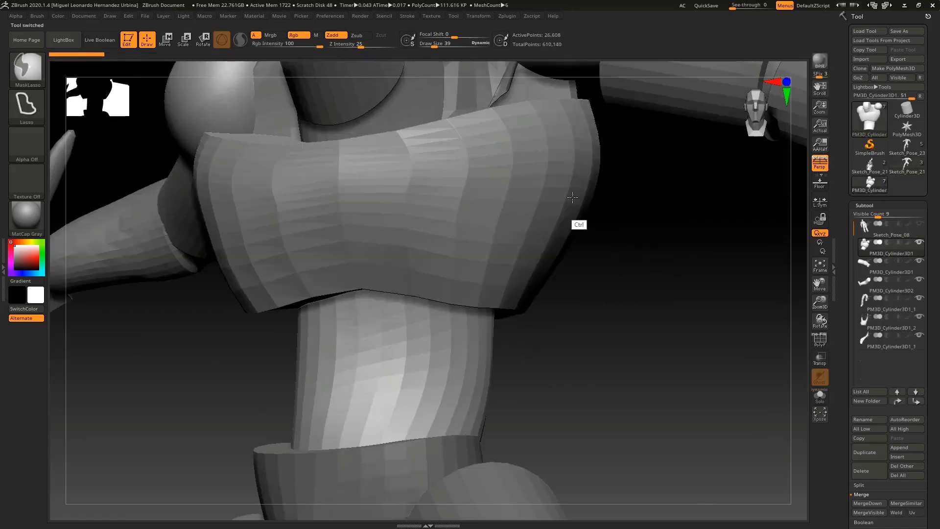
mouse_move(634, 196)
right_mouse_down("ctrl")
mouse_move(638, 162)
mouse_move(617, 198)
right_mouse_up("ctrl")
key("shift+f")
key("shift+f")
left_click_drag(618, 198, 676, 156)
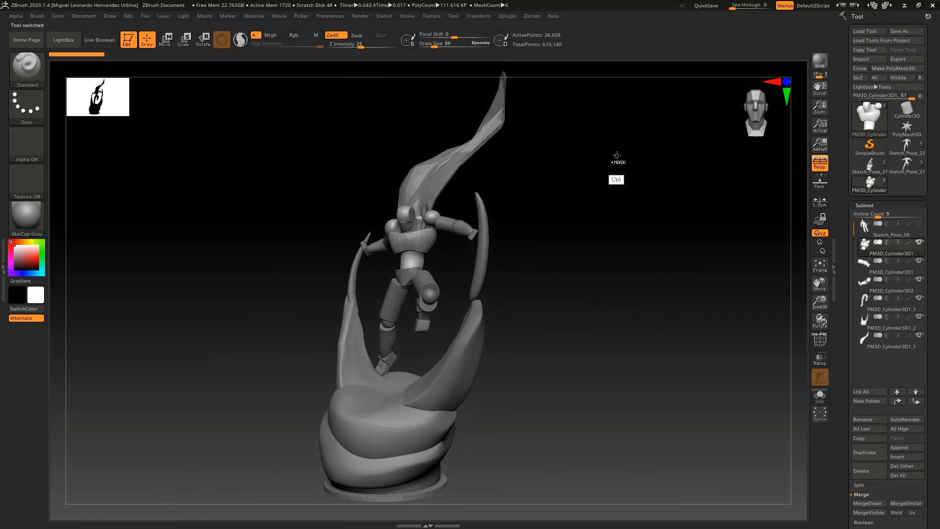
left_click_drag(617, 155, 639, 180)
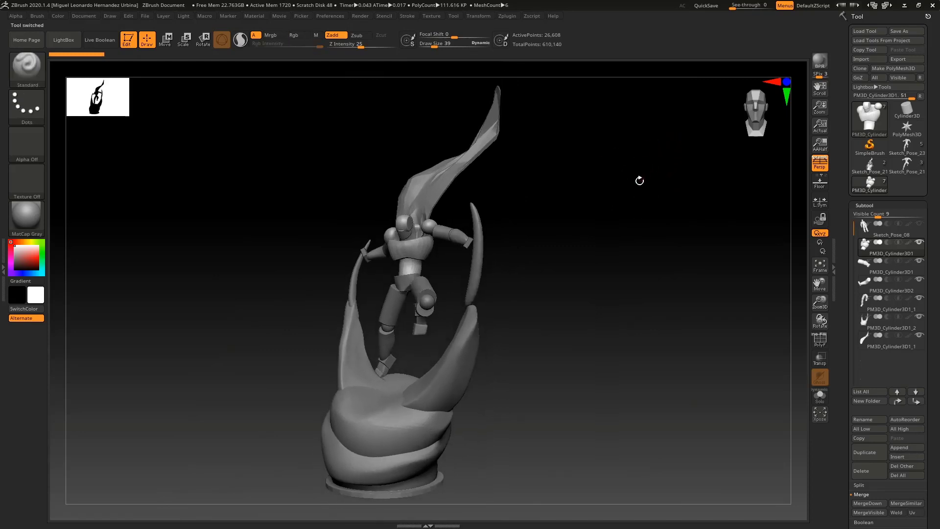
- Switch back to Sketch_Pose_21_Unify2, assign polygroups to the figure's separate muscle pieces with Auto Groups, and display them with PolyFrame
left_click(906, 169)
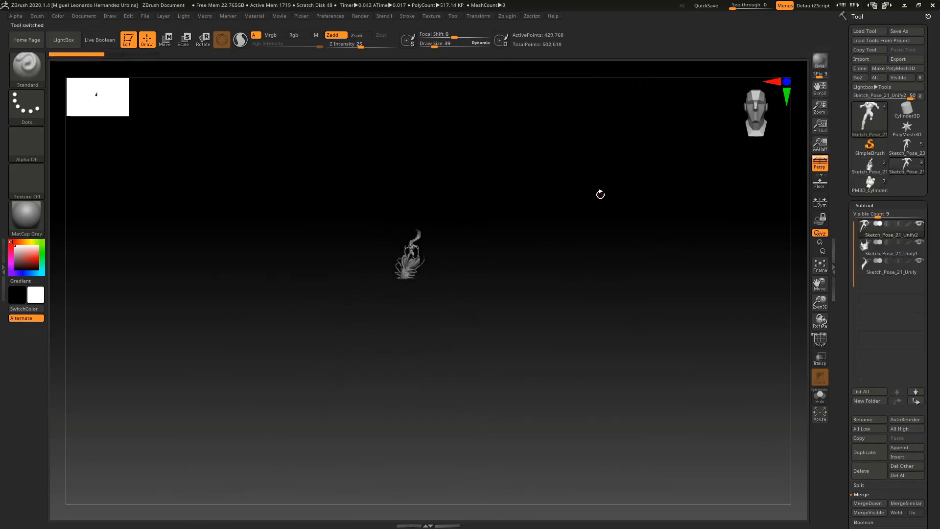
right_click_drag(558, 204, 564, 329, "ctrl")
right_click_drag(564, 196, 572, 303, "ctrl")
right_click_drag(577, 173, 579, 209, "alt")
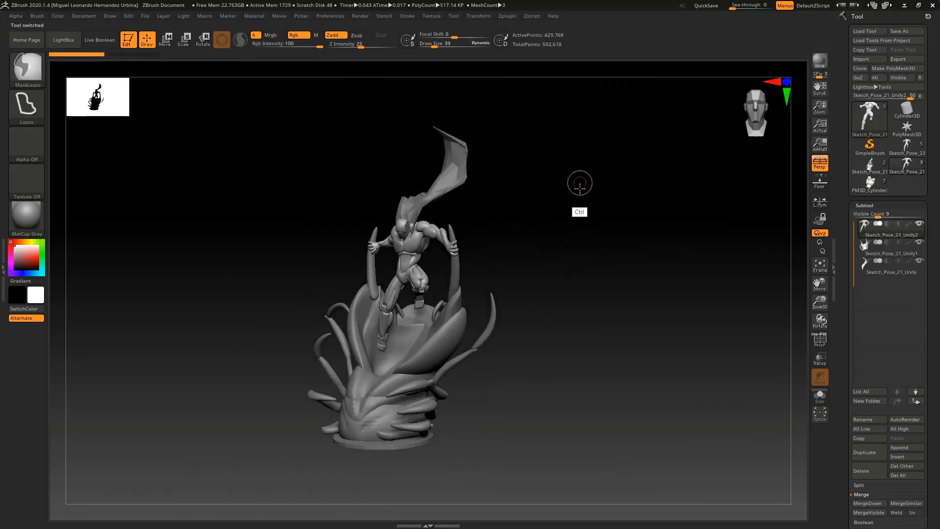
mouse_move(567, 178)
left_mouse_down()
mouse_move(599, 180)
mouse_move(571, 183)
left_mouse_up()
left_click(865, 205)
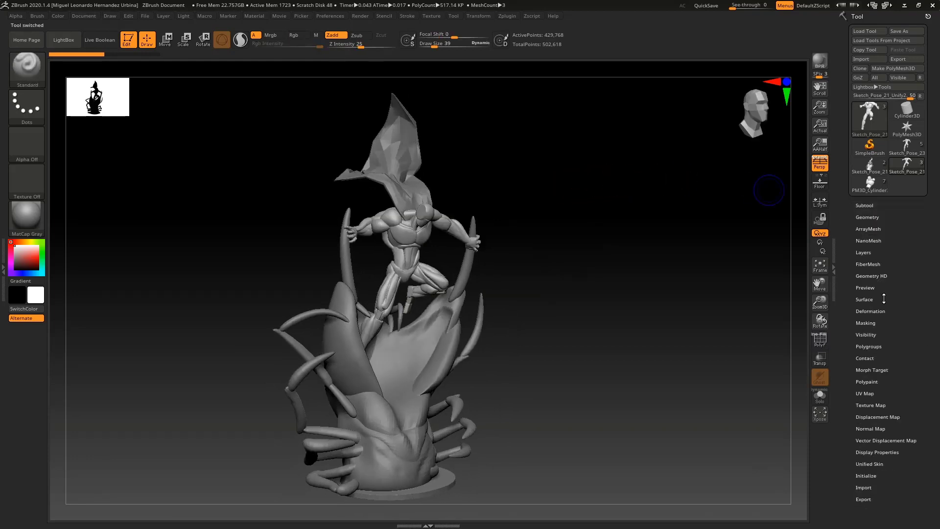
left_click(869, 347)
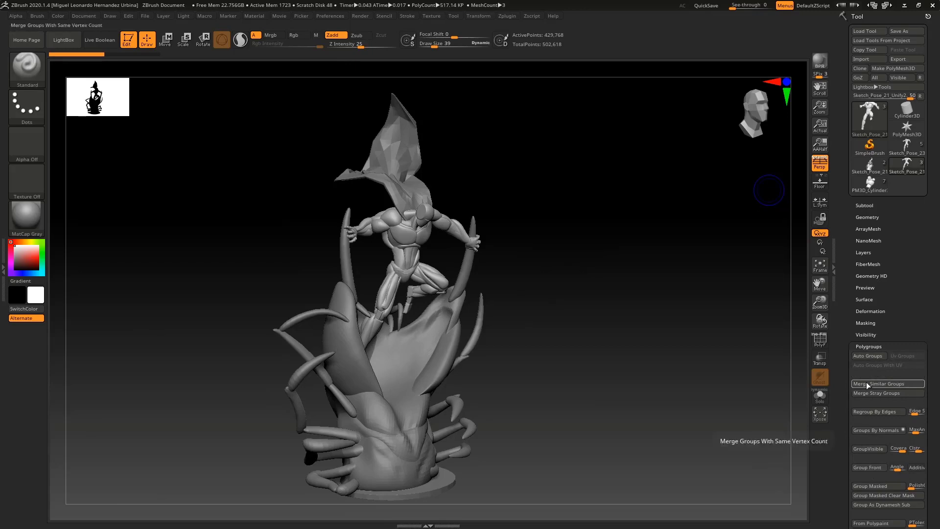
left_click(869, 358)
key("shift+f")
right_click_drag(493, 189, 577, 212, "ctrl")
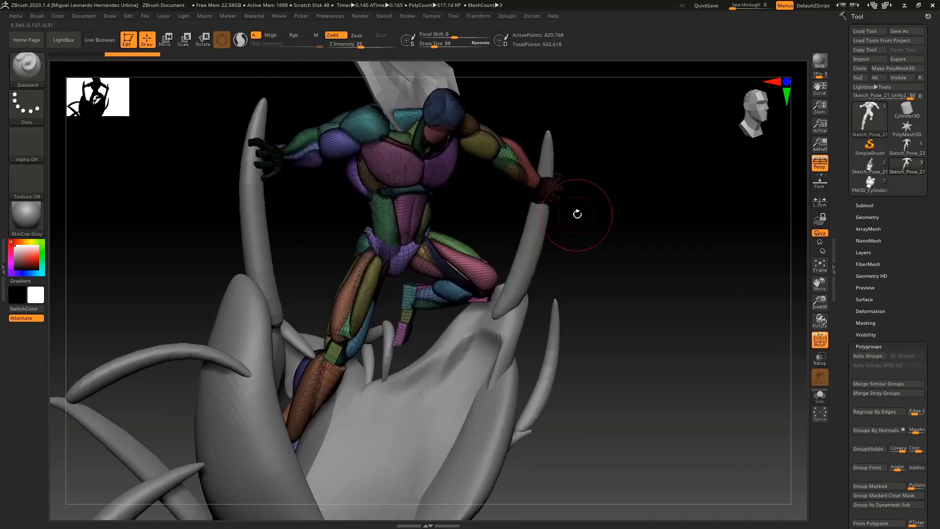
- Examine the segmented muscle figure with and without its coloured polygroups, from close up to the full composition
key("shift+f")
key("shift+f")
left_click_drag(655, 191, 655, 161)
key("shift+f")
key("shift+f")
key("shift+f")
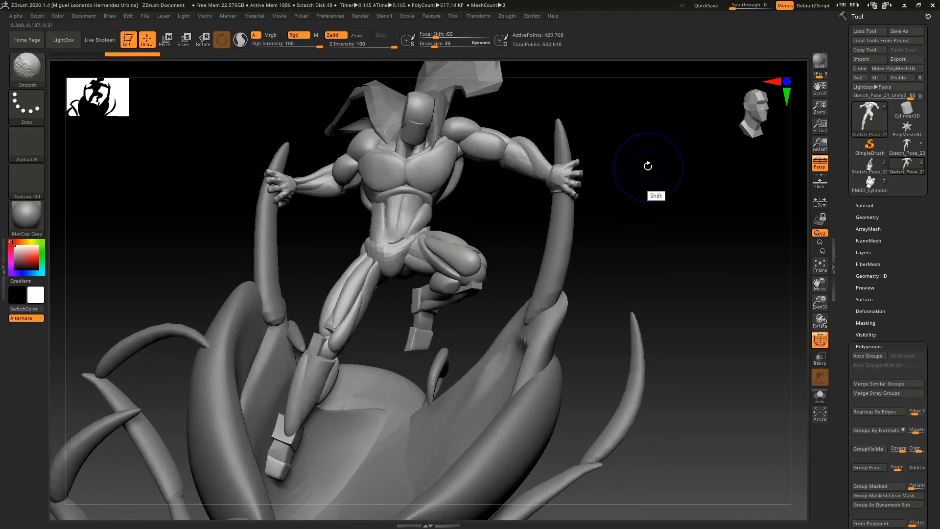
key("shift+f")
right_click_drag(669, 173, 640, 169, "ctrl")
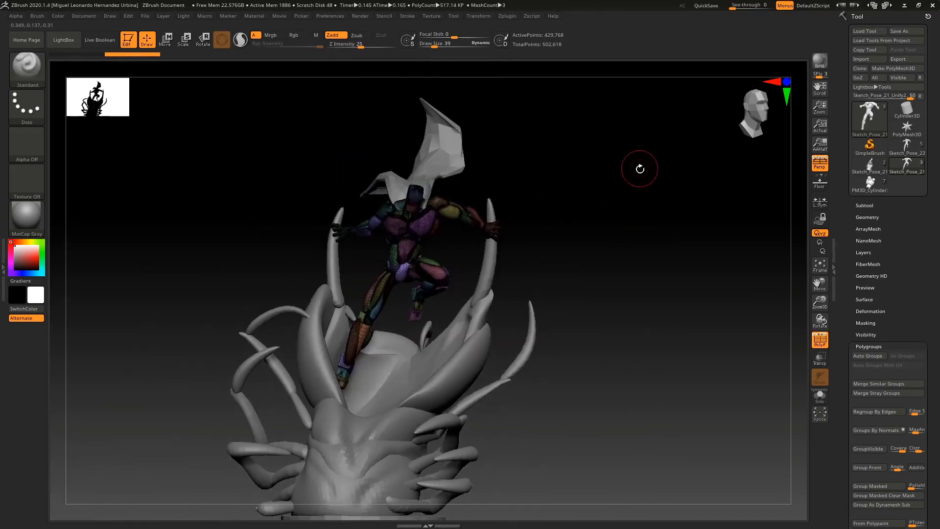
key("shift+f")
key("shift+f")
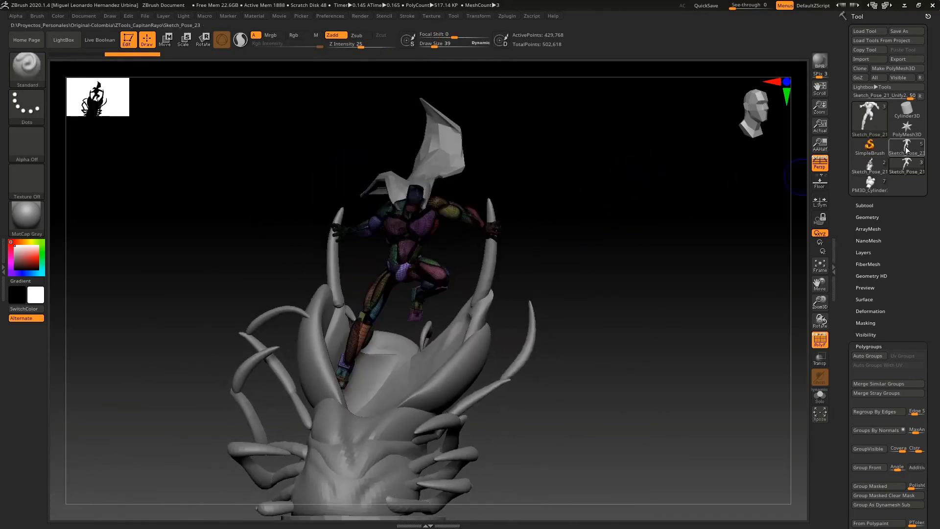
- Return to the Sketch_Pose_23 tool and turn off the PolyFrame display
left_click(906, 146)
key("shift+f")
left_click_drag(635, 181, 651, 163)
left_click(904, 6)
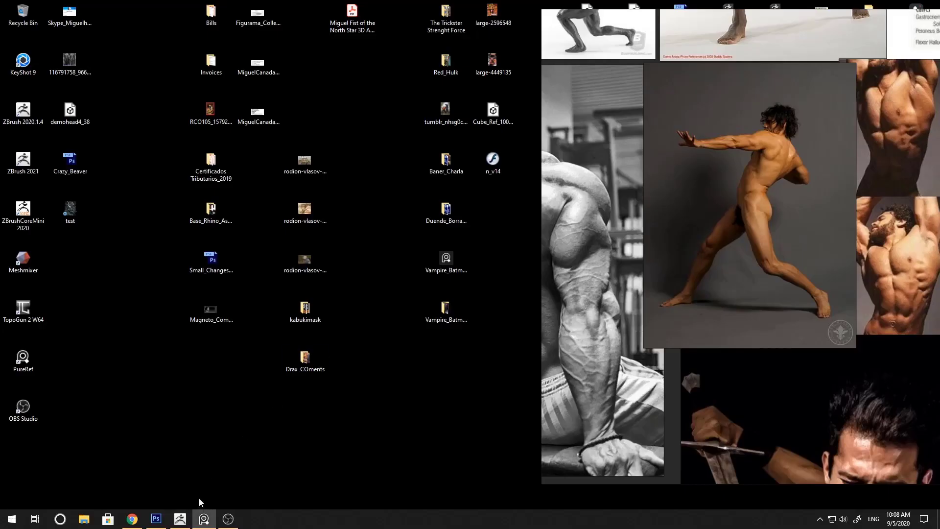
left_click(181, 519)
- Examine the whole composition of leaping figure, cape and base from several angles, briefly checking it with PolyFrame
left_click_drag(604, 195, 488, 224)
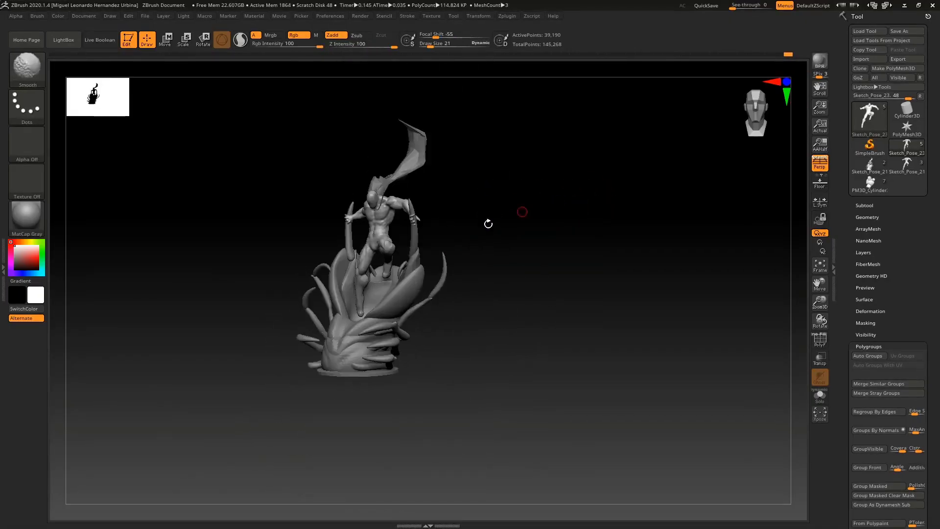
key("s")
mouse_move(498, 214)
right_mouse_down("alt")
mouse_move(553, 222)
mouse_move(512, 218)
right_mouse_up("alt")
key("s")
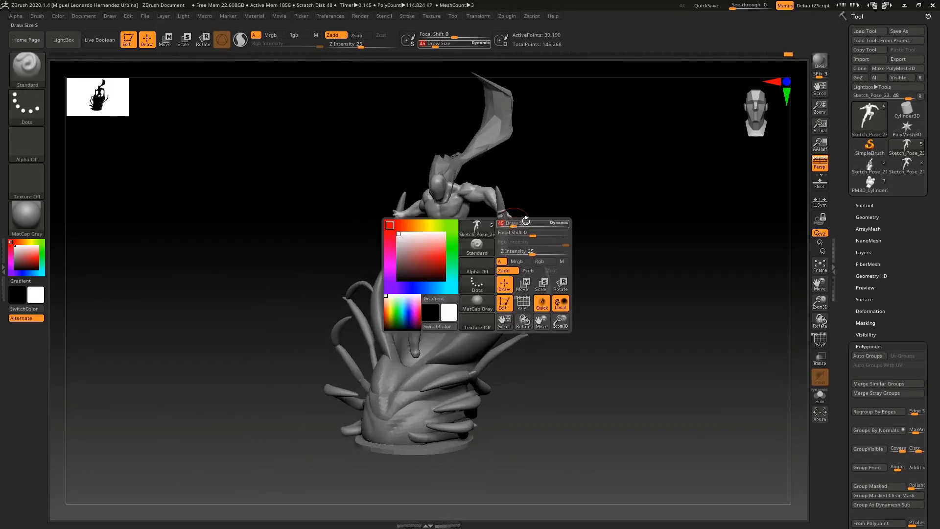
left_click_drag(526, 220, 516, 187)
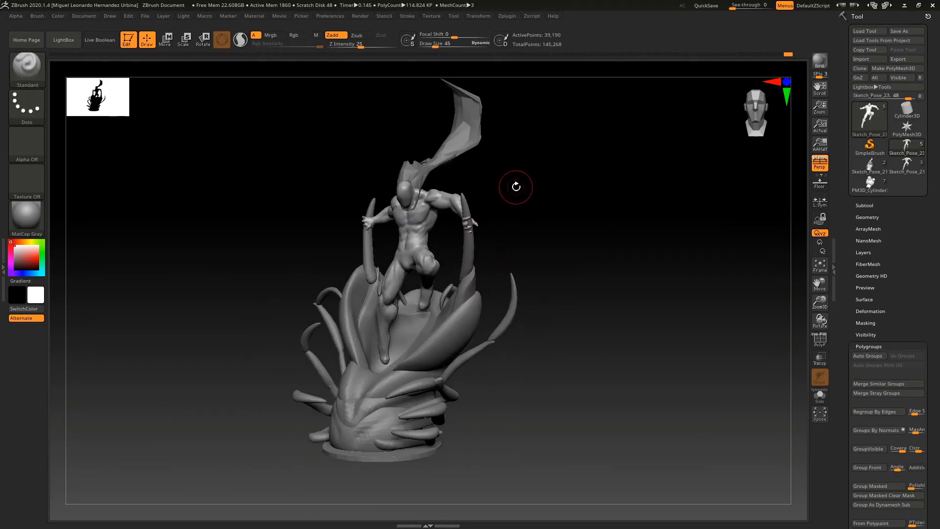
mouse_move(564, 204)
left_mouse_down()
mouse_move(602, 193)
mouse_move(482, 237)
mouse_move(528, 208)
mouse_move(596, 210)
mouse_move(569, 215)
mouse_move(566, 205)
mouse_move(547, 219)
mouse_move(580, 200)
left_mouse_up()
key("space")
left_click(521, 210)
right_click_drag(531, 210, 547, 271, "ctrl")
mouse_move(604, 209)
left_mouse_down("alt")
mouse_move(642, 202)
mouse_move(615, 208)
left_mouse_up("alt")
mouse_move(615, 208)
right_mouse_down()
mouse_move(601, 212)
mouse_move(607, 225)
mouse_move(598, 213)
mouse_move(618, 208)
mouse_move(604, 205)
mouse_move(626, 207)
mouse_move(611, 199)
mouse_move(584, 210)
mouse_move(614, 219)
mouse_move(562, 205)
mouse_move(631, 212)
mouse_move(564, 219)
mouse_move(592, 227)
mouse_move(527, 258)
mouse_move(491, 248)
mouse_move(598, 229)
mouse_move(611, 211)
mouse_move(580, 219)
mouse_move(613, 212)
mouse_move(589, 214)
mouse_move(594, 206)
mouse_move(694, 219)
right_mouse_up()
key("shift+f")
key("shift+f")
- Insert a Sphere3D as a new subtool, make it active and scale it down to roughly the figure's torso height
left_click(865, 205)
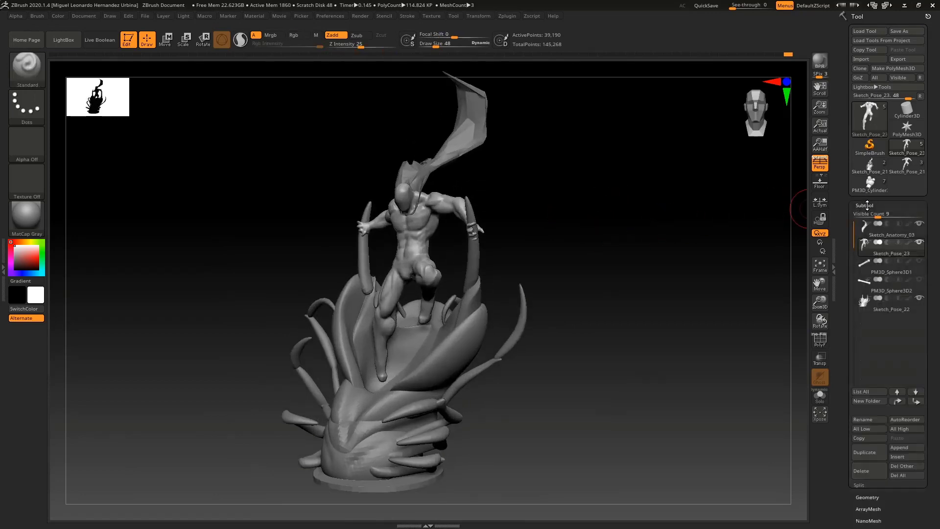
left_click(906, 456)
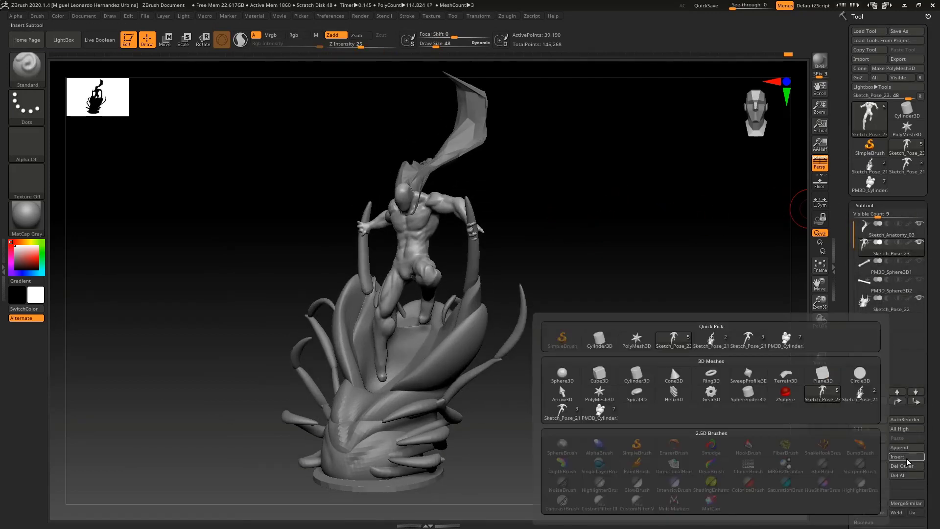
left_click(567, 376)
left_click(570, 336, "alt")
mouse_move(552, 235)
right_mouse_down("ctrl")
mouse_move(550, 205)
mouse_move(543, 222)
right_mouse_up("ctrl")
key("r")
left_click_drag(479, 244, 448, 278)
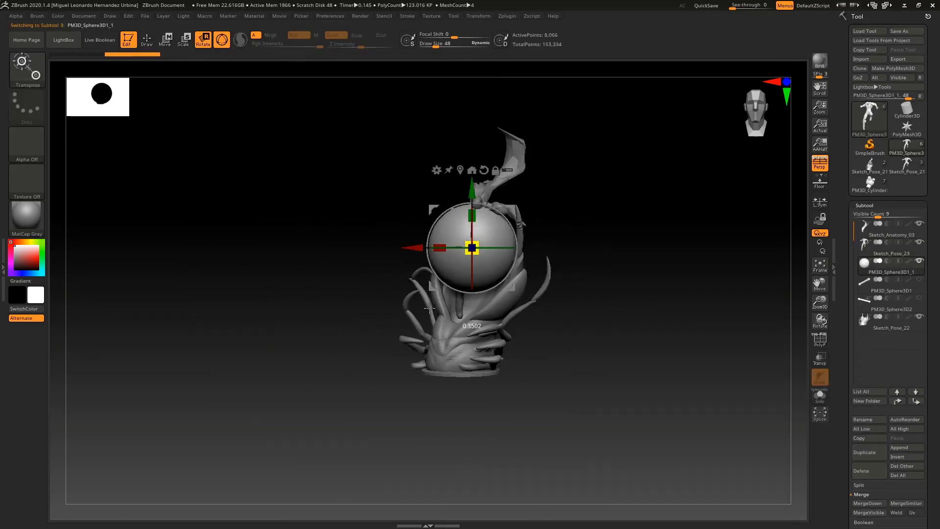
key("q")
right_click_drag(568, 240, 520, 270, "alt")
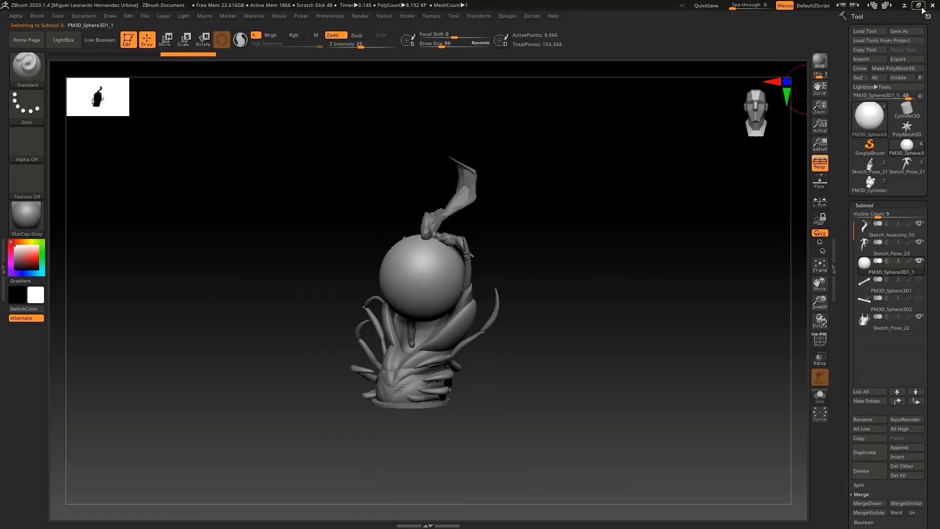
- Shrink the ZBrush window, switch to the PureRef board and bring its creature and insect reference collection into view
left_click(921, 7)
left_click(789, 147)
scroll(789, 146, "down", 4)
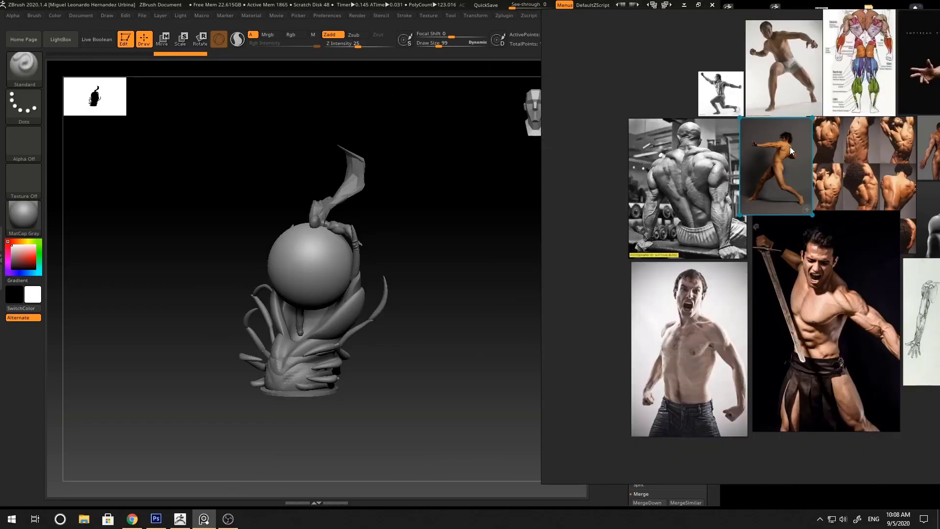
scroll(789, 146, "down", 5)
middle_click_drag(794, 169, 620, 136)
scroll(833, 210, "down", 2)
middle_click_drag(833, 209, 628, 318)
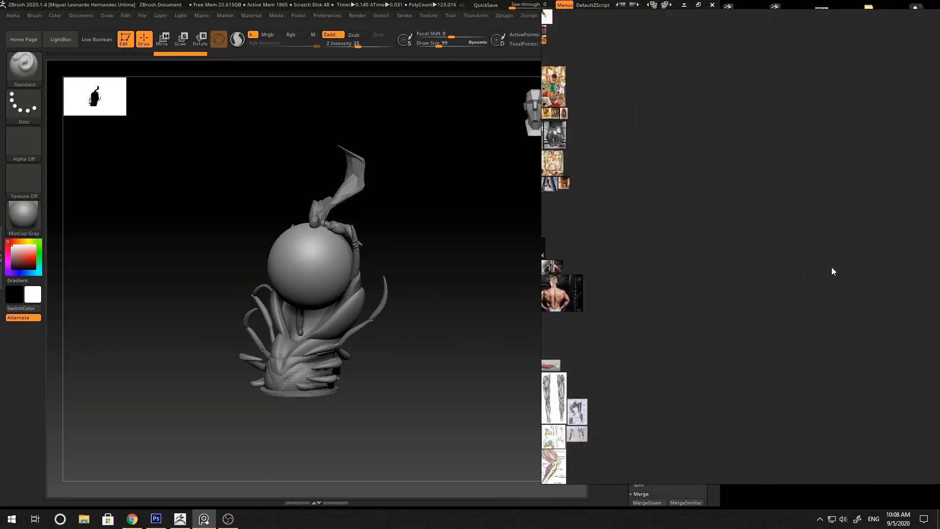
scroll(832, 248, "down", 4)
scroll(766, 275, "up", 6)
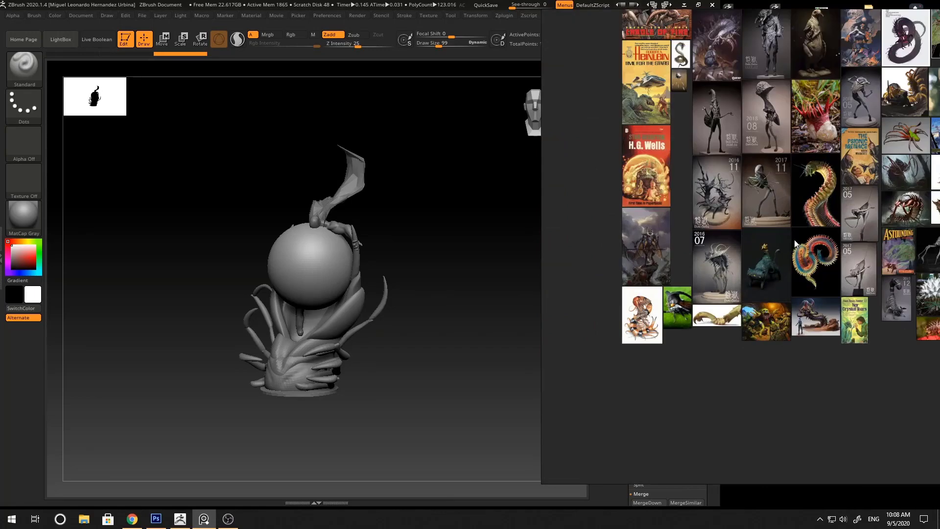
scroll(804, 277, "up", 2)
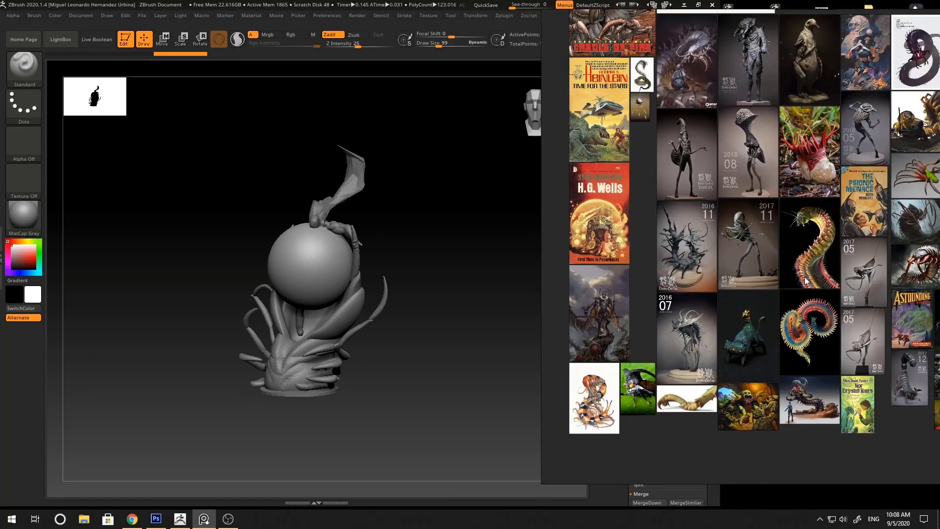
- Examine the creature sculpture, worm and book cover references close up for ideas on insect-like forms
left_click(429, 237)
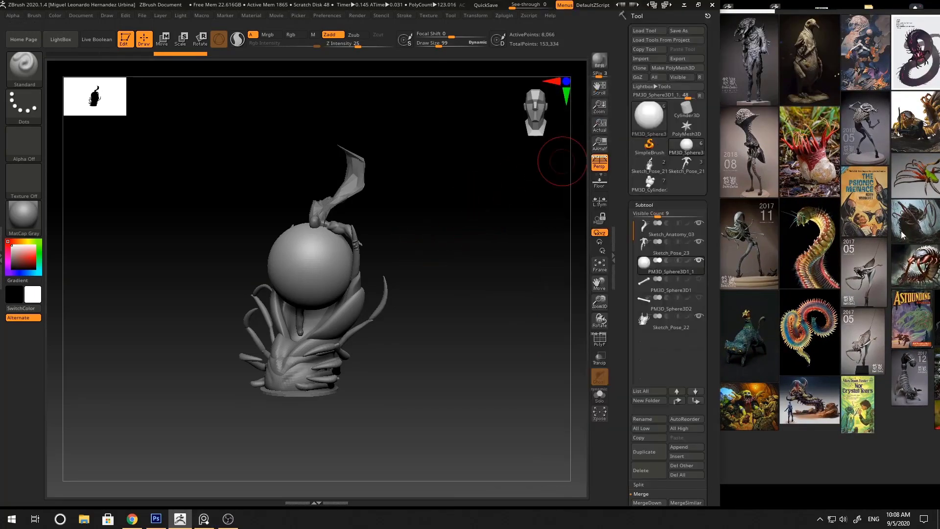
scroll(869, 258, "down", 3)
left_click(853, 288)
scroll(849, 262, "up", 3)
scroll(849, 265, "up", 4)
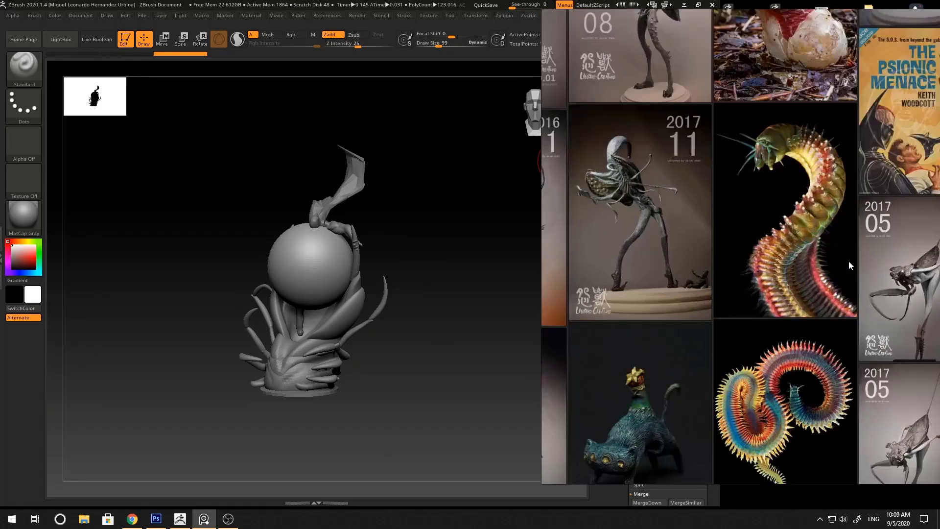
scroll(849, 261, "down", 4)
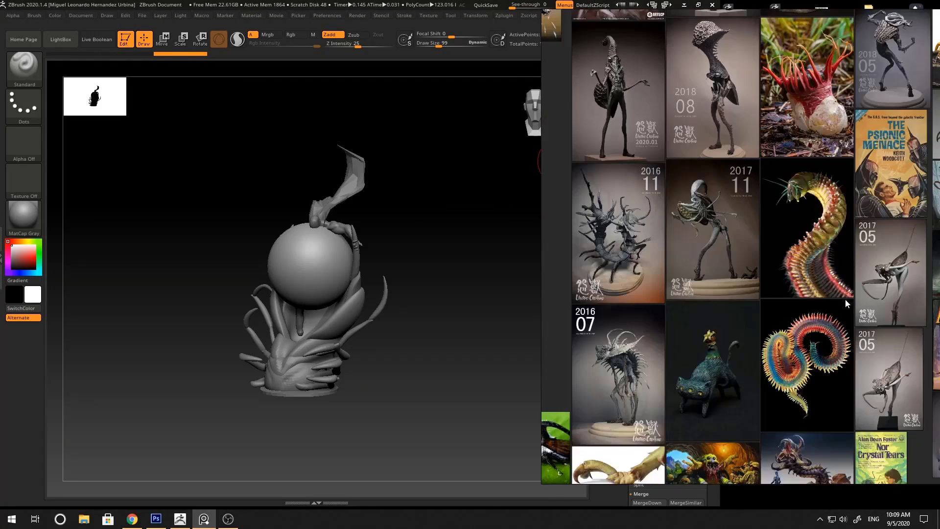
middle_click_drag(846, 300, 909, 372)
scroll(798, 348, "down", 3)
middle_click_drag(789, 361, 788, 391)
scroll(703, 399, "up", 6)
scroll(741, 351, "down", 4)
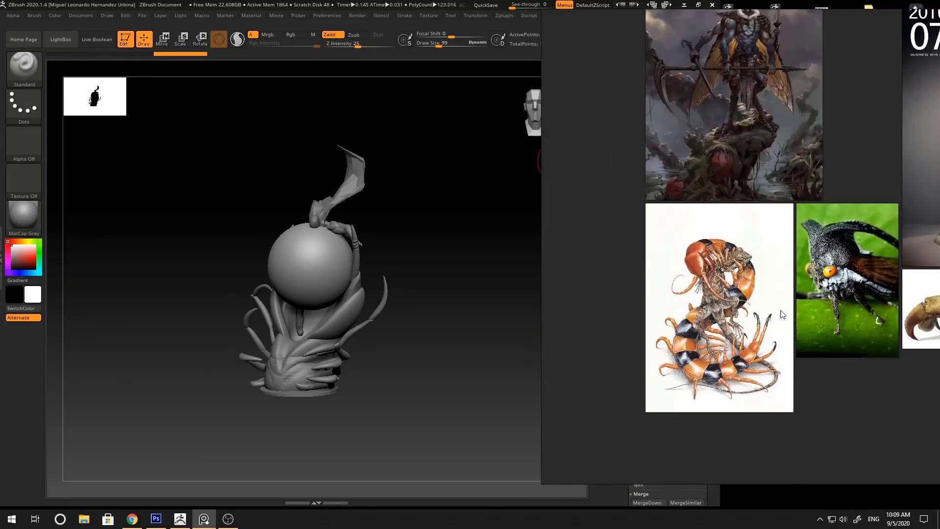
scroll(727, 284, "down", 2)
scroll(723, 264, "up", 5)
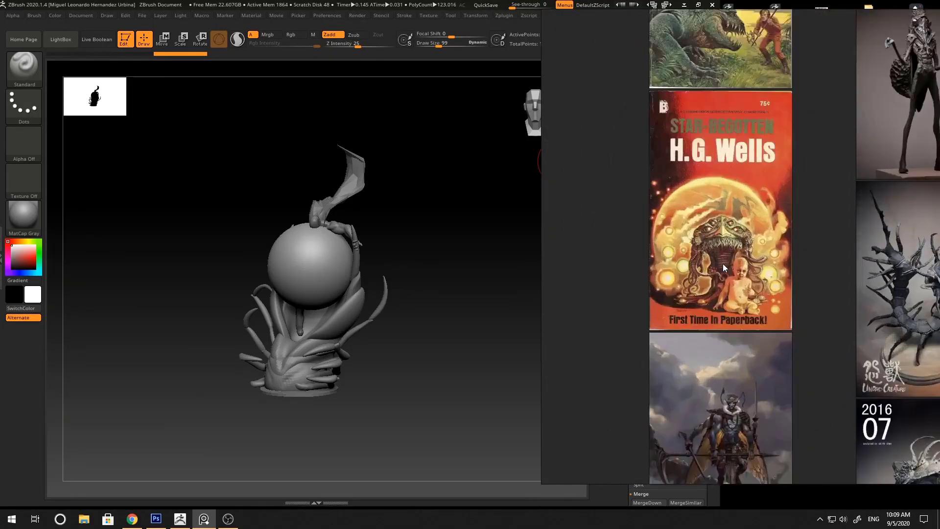
scroll(731, 251, "down", 3)
scroll(694, 297, "down", 5)
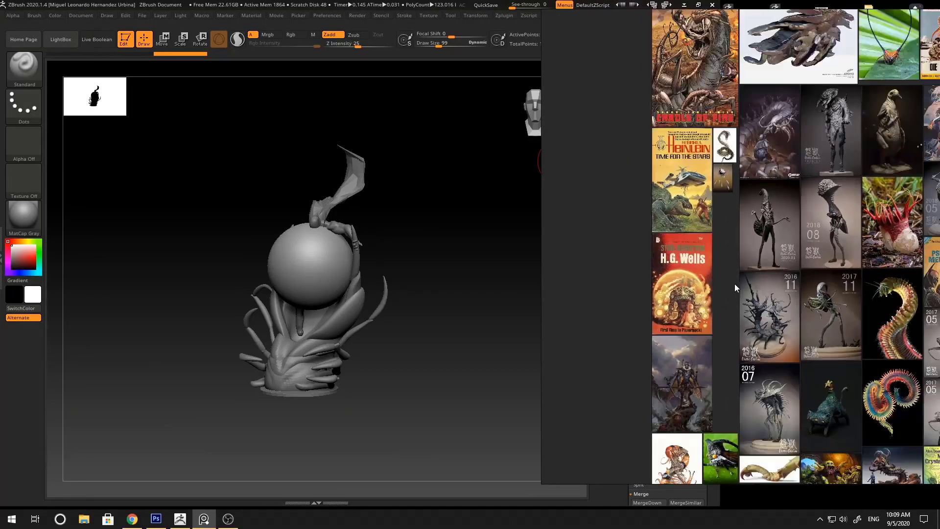
scroll(795, 271, "up", 8)
scroll(795, 270, "down", 3)
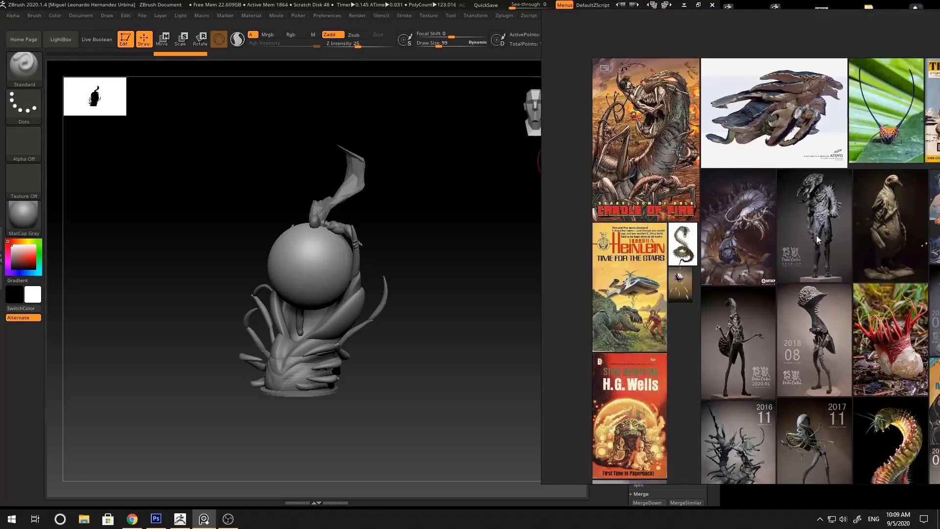
- Survey the rest of the reference board, covering the insect, crab, centipede and pulp cover images
left_click(425, 182)
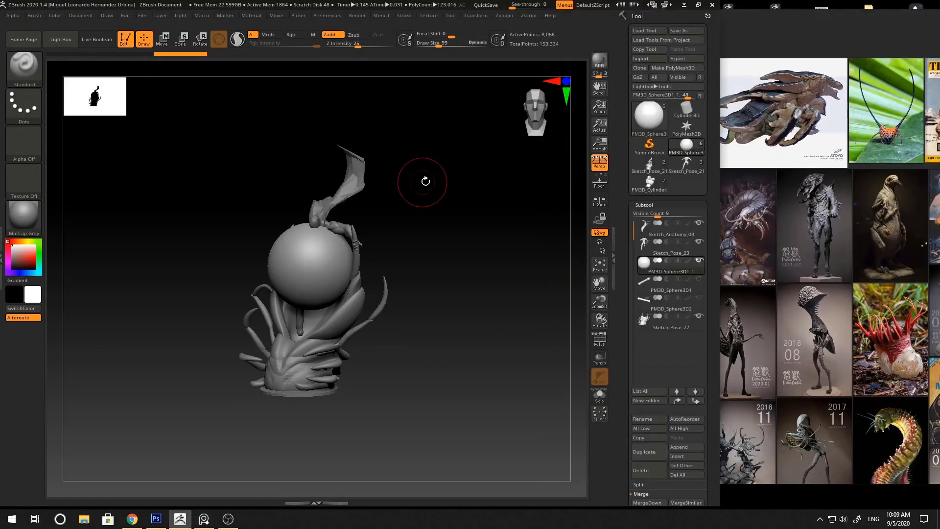
key("w")
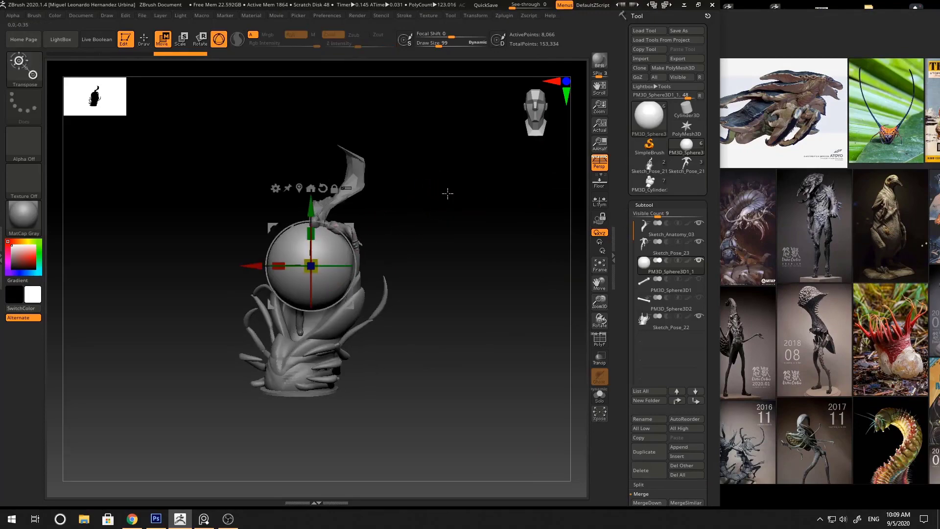
left_click(836, 224)
scroll(867, 219, "down", 3)
middle_click_drag(927, 340, 823, 275)
scroll(823, 275, "up", 4)
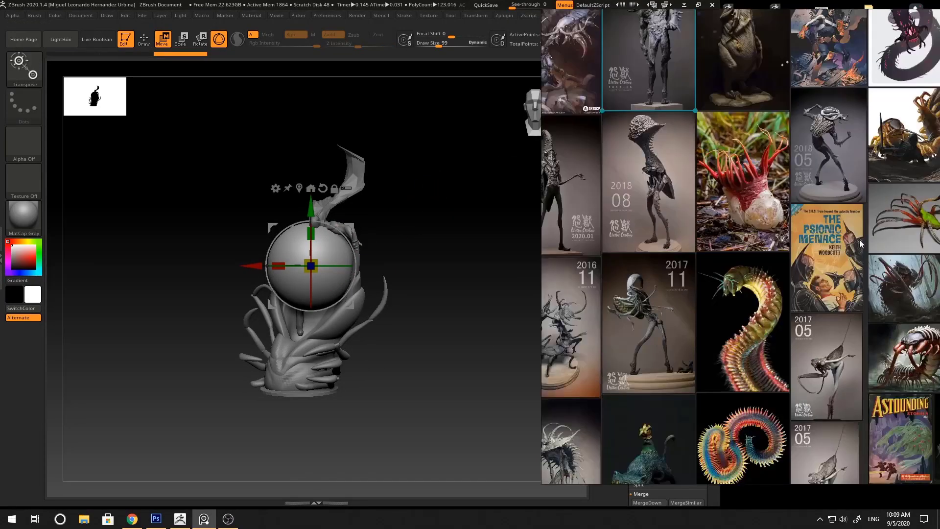
scroll(859, 239, "down", 4)
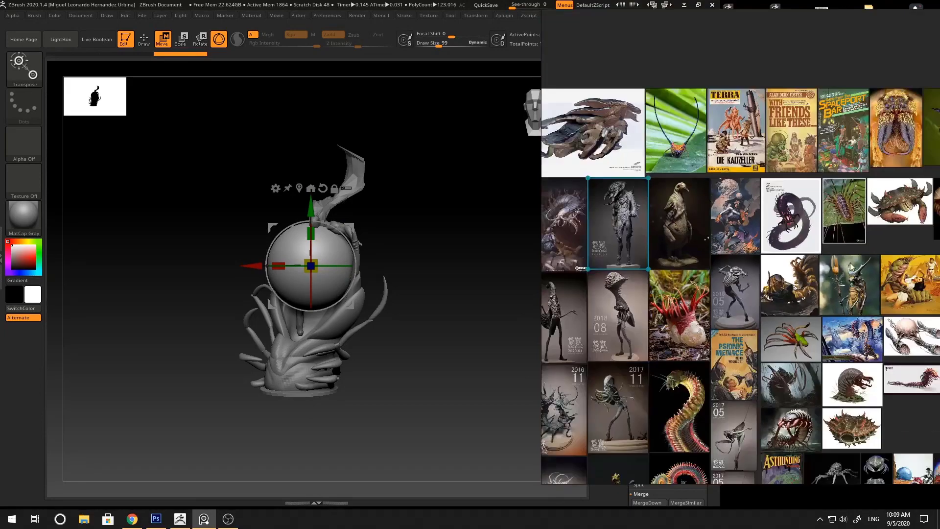
middle_click_drag(851, 267, 828, 201)
scroll(813, 251, "down", 2)
middle_click_drag(832, 305, 831, 247)
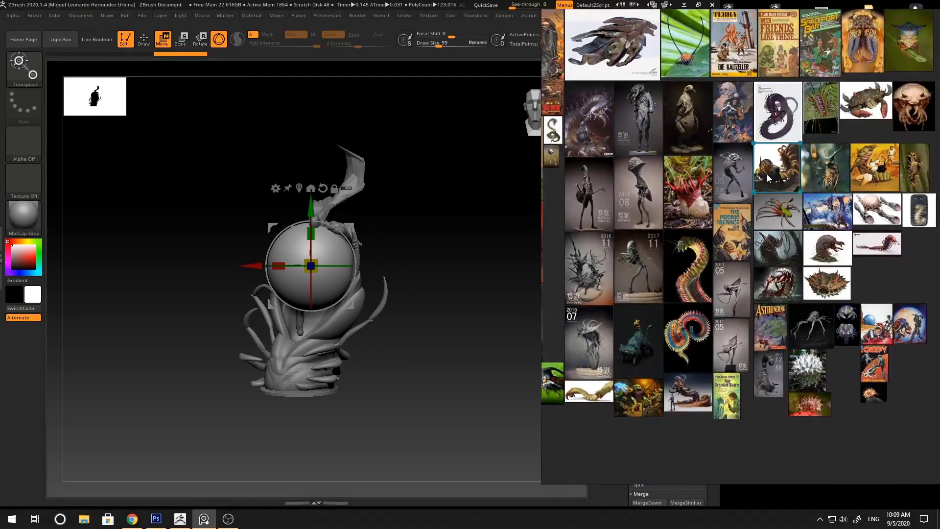
scroll(890, 217, "down", 1)
- Move the spiny caterpillar photo on the green leaf down beside the white spiky plant and red caterpillar pictures
left_click_drag(915, 172, 898, 259)
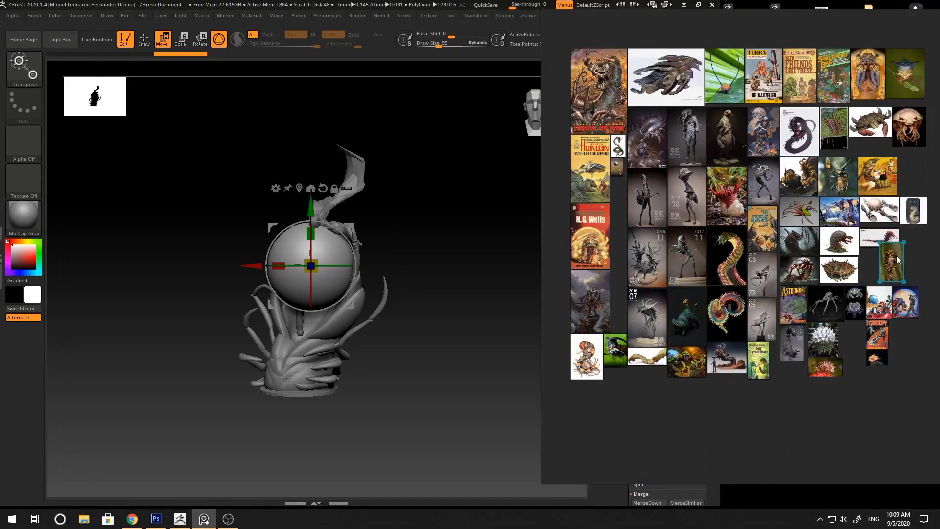
scroll(862, 338, "up", 2)
scroll(822, 254, "up", 3)
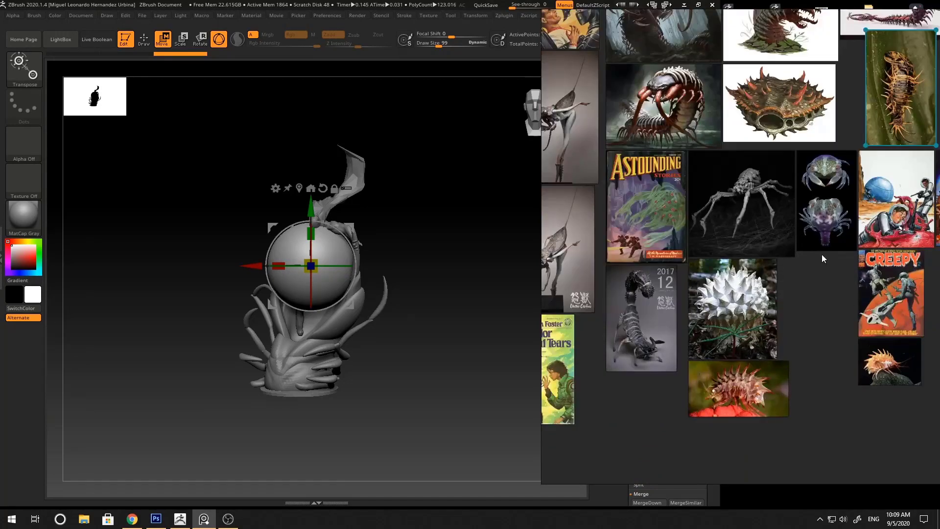
middle_click_drag(821, 254, 806, 272)
scroll(805, 272, "down", 1)
left_click_drag(867, 178, 850, 382)
left_click(850, 376)
- Move the centipede monster painting and the horned serpent creature painting to the lower edge of the spiky reference group
left_click_drag(667, 152, 641, 394)
scroll(778, 281, "down", 1)
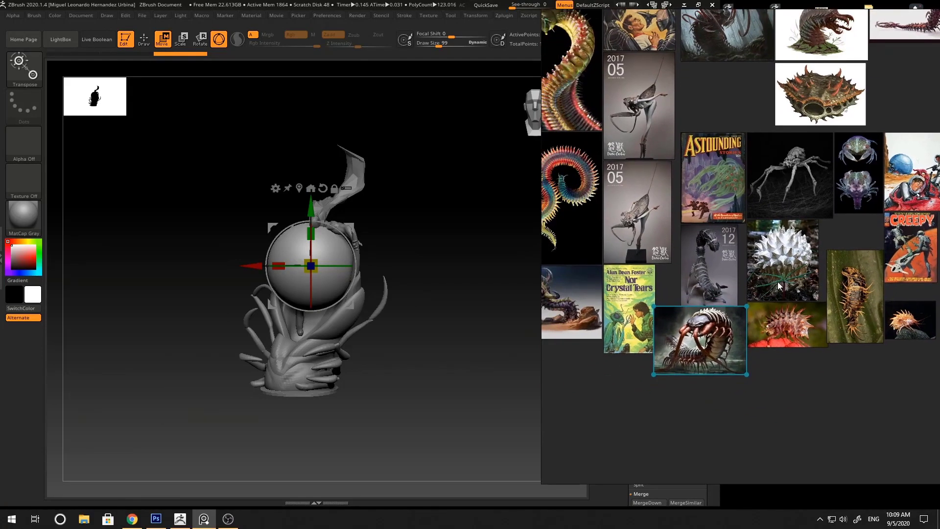
scroll(777, 281, "up", 2)
scroll(687, 310, "down", 2)
scroll(612, 325, "down", 2)
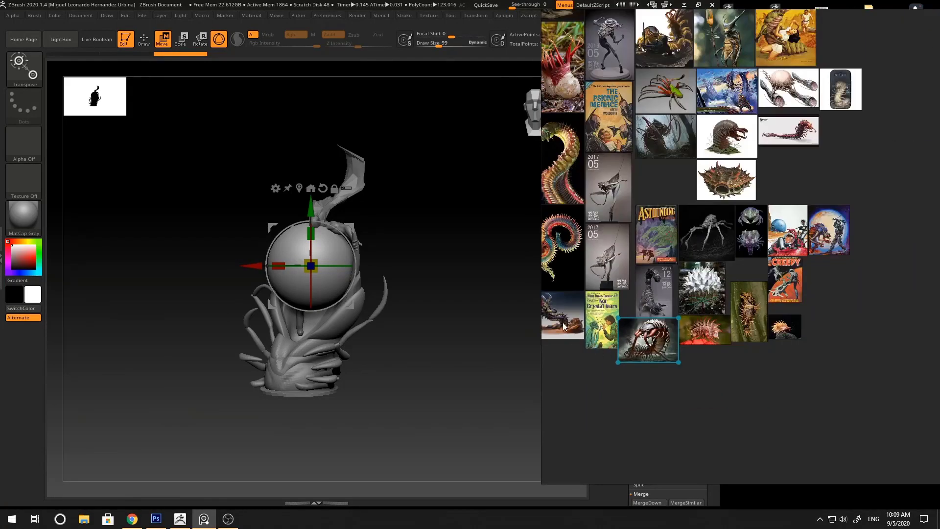
left_click_drag(564, 326, 700, 384)
scroll(738, 337, "up", 4)
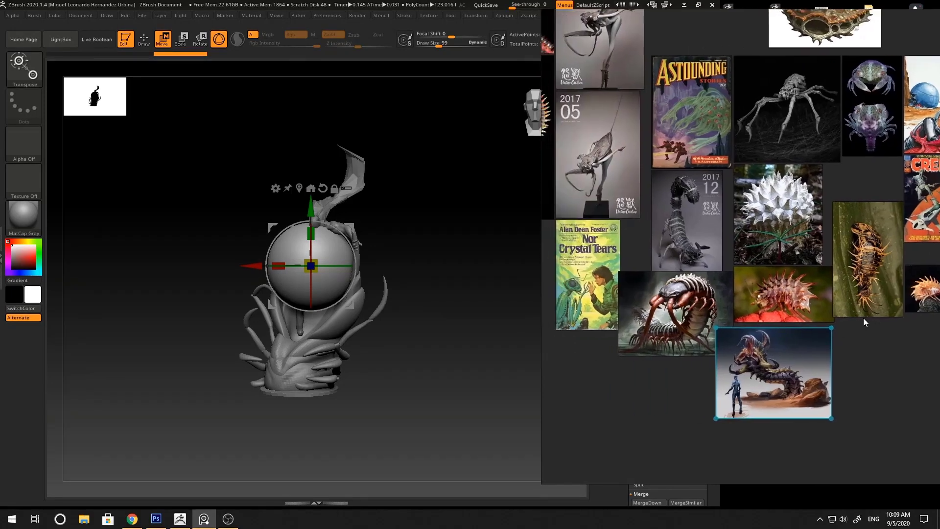
- Switch back to ZBrush and examine the new sphere against the figure and base, toggling PolyFrame on and off
left_click(478, 387)
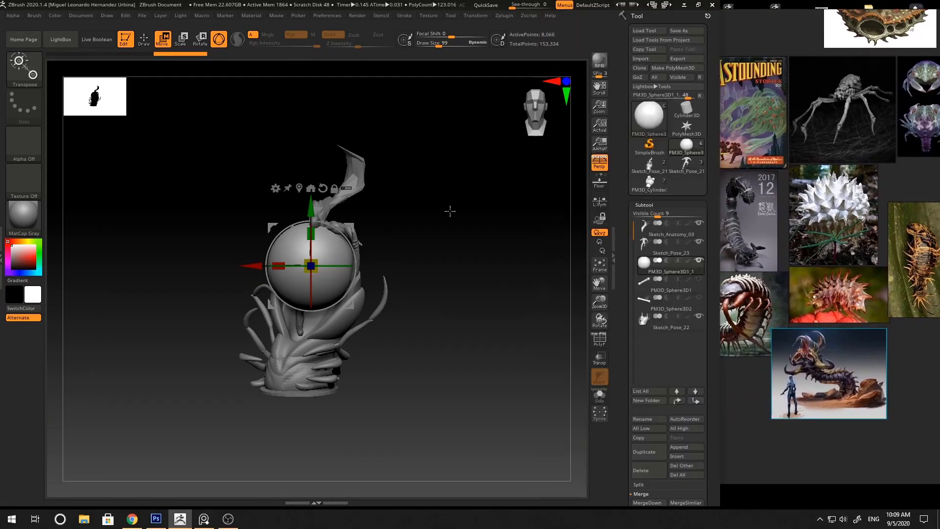
mouse_move(457, 226)
right_mouse_down("alt")
mouse_move(530, 235)
mouse_move(500, 213)
right_mouse_up("alt")
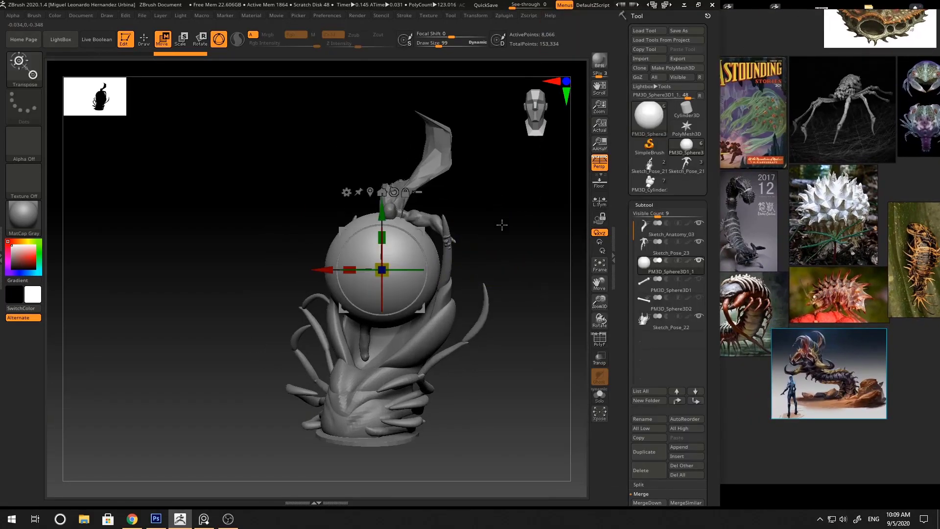
mouse_move(544, 244)
left_mouse_down()
mouse_move(487, 248)
mouse_move(539, 248)
left_mouse_up()
key("q")
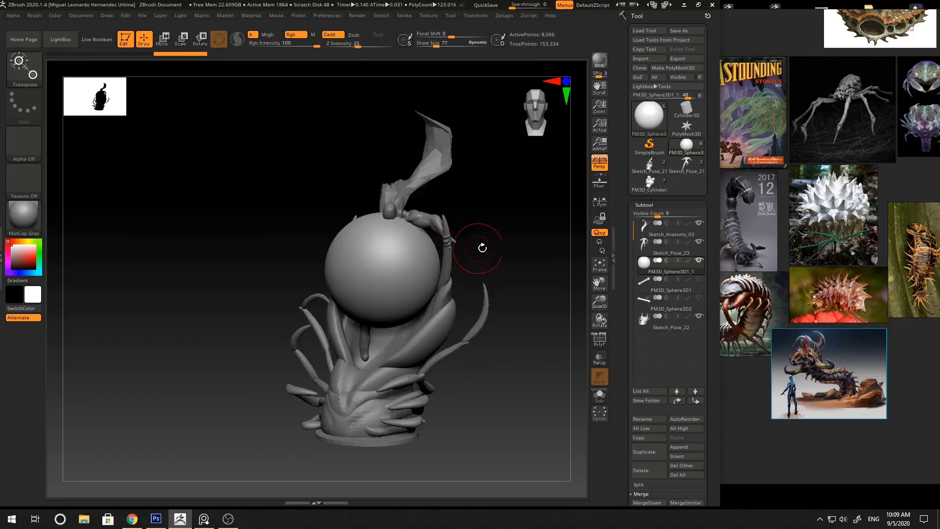
key("w")
mouse_move(480, 248)
right_mouse_down("ctrl")
mouse_move(499, 237)
mouse_move(451, 268)
right_mouse_up("ctrl")
key("shift+f")
key("shift+f")
- Move the new sphere subtool to the head of the subtool list and hide all other subtools
mouse_move(451, 268)
left_mouse_down()
mouse_move(518, 242)
mouse_move(481, 240)
mouse_move(493, 226)
left_mouse_up()
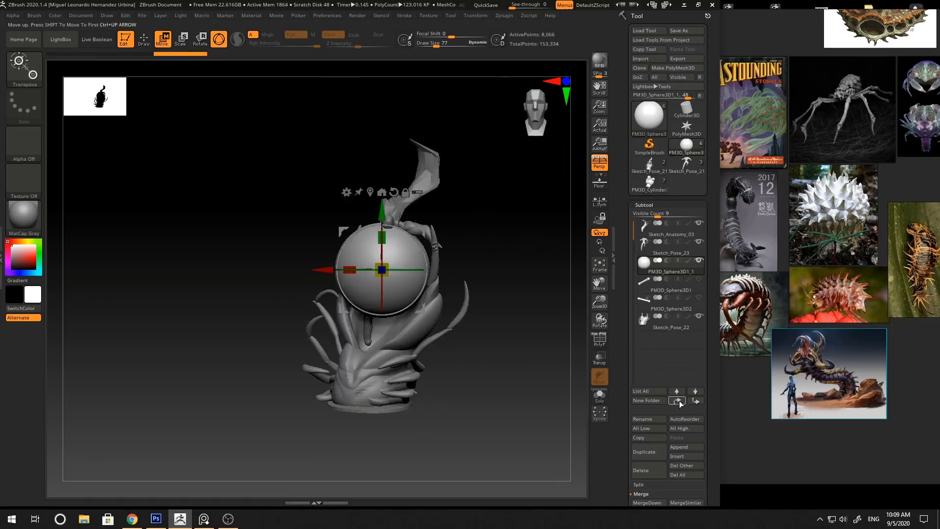
left_click(699, 243)
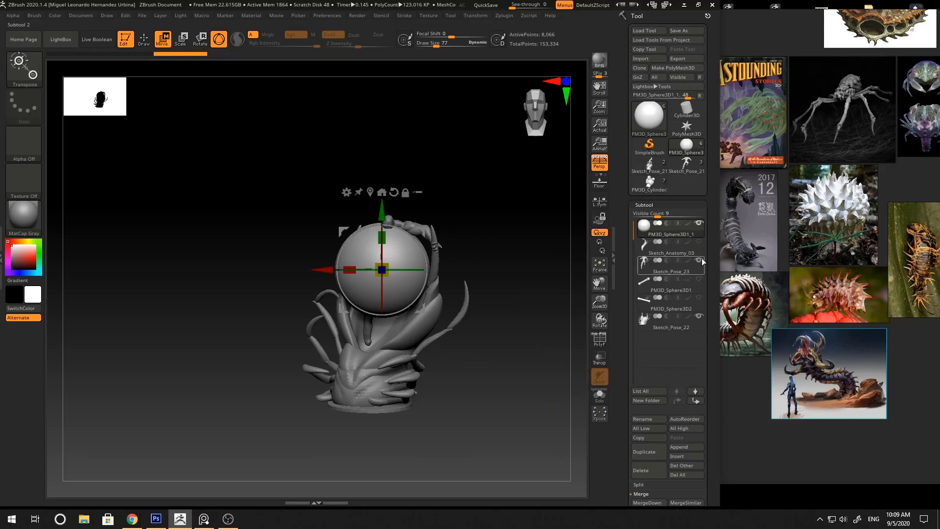
left_click(700, 260)
left_click(699, 317)
right_click_drag(485, 233, 502, 229, "ctrl")
key("q")
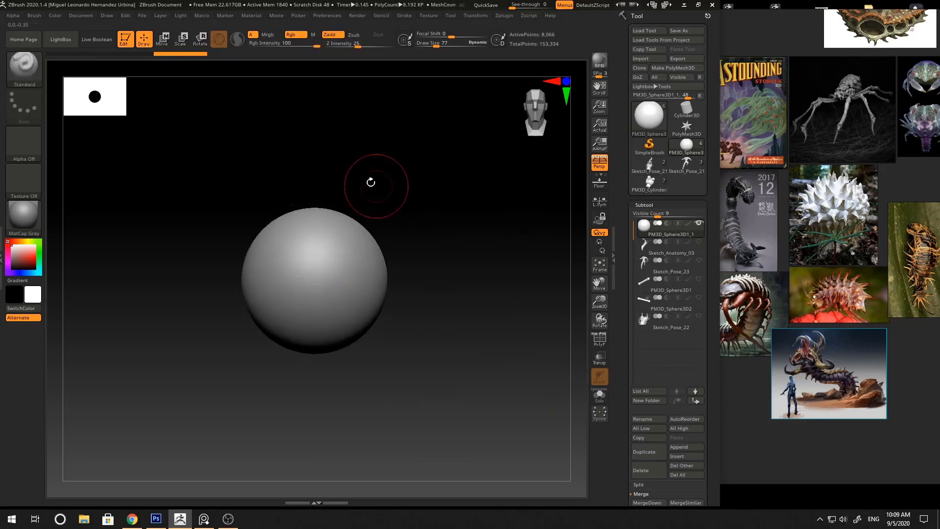
left_click_drag(405, 182, 421, 193, "alt")
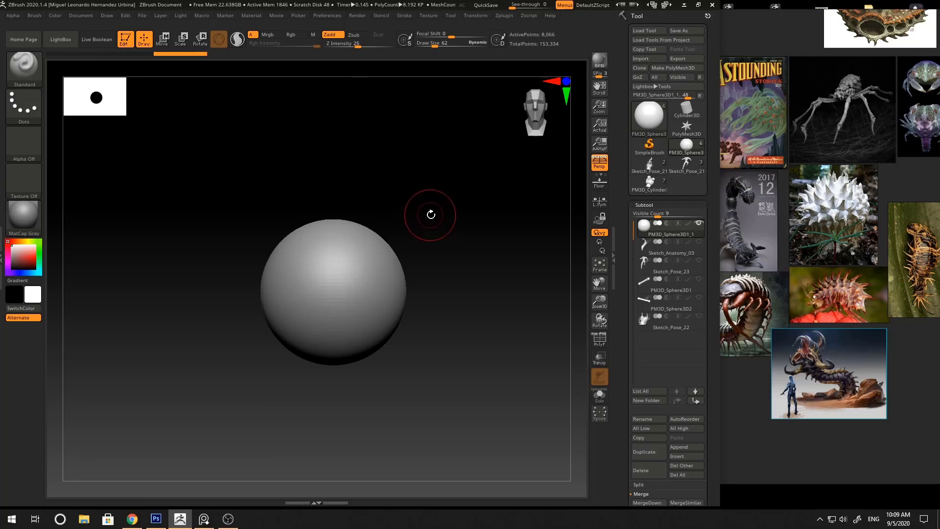
- Switch to Photoshop, restore its window from full screen and move it over the reference images beside the sculpt
left_click(156, 520)
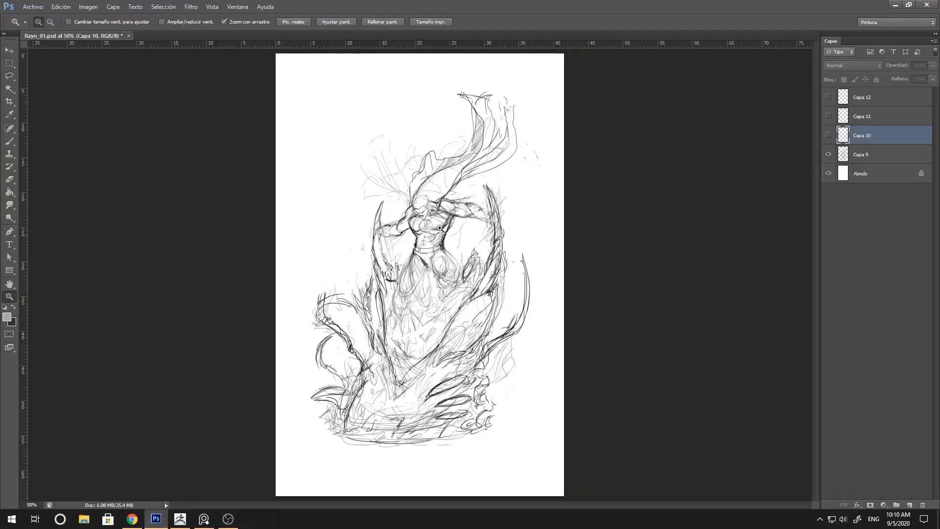
left_click(909, 4)
left_click_drag(407, 38, 693, 163)
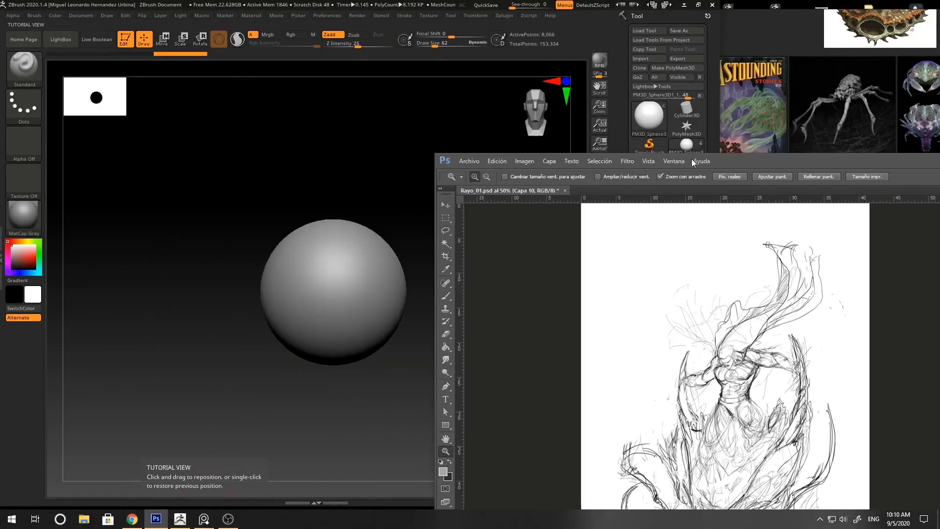
left_click_drag(463, 160, 711, 217)
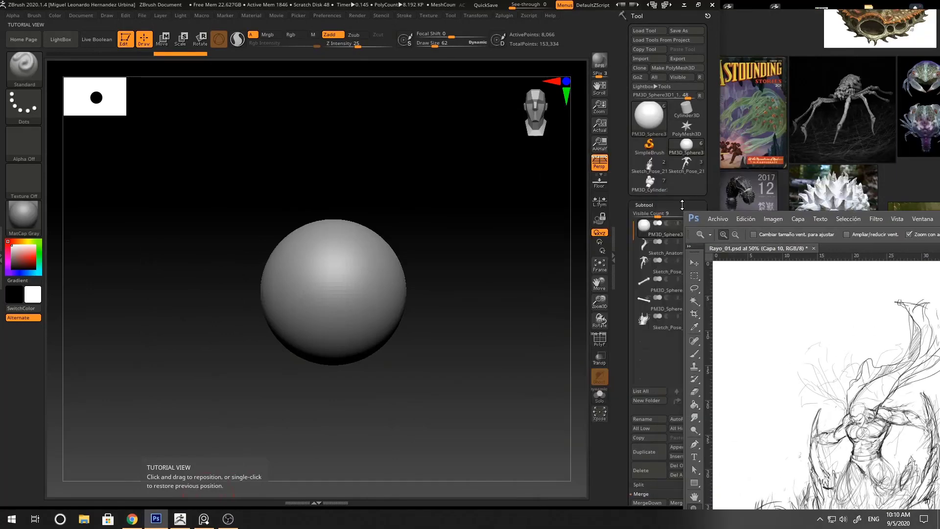
left_click(690, 222)
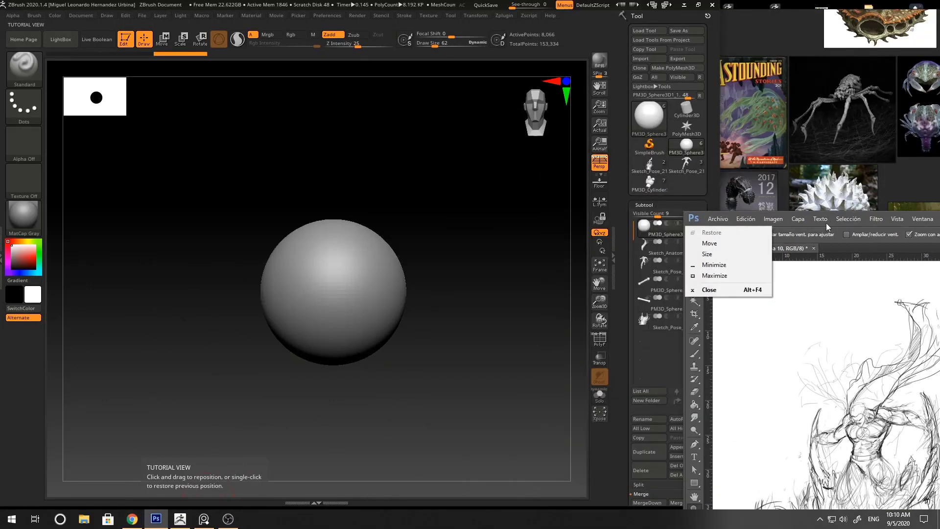
left_click(821, 238)
- Zoom the Rayo_01.psd sketch out to 33.3%, raise its window to fit the full drawing, and return to ZBrush
left_click(822, 332)
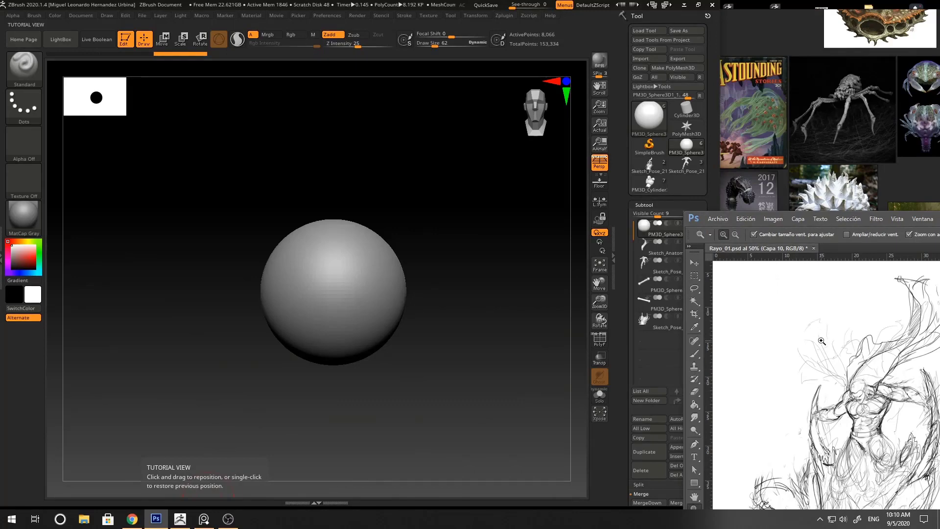
left_click(813, 343, "alt")
left_click(814, 343, "alt")
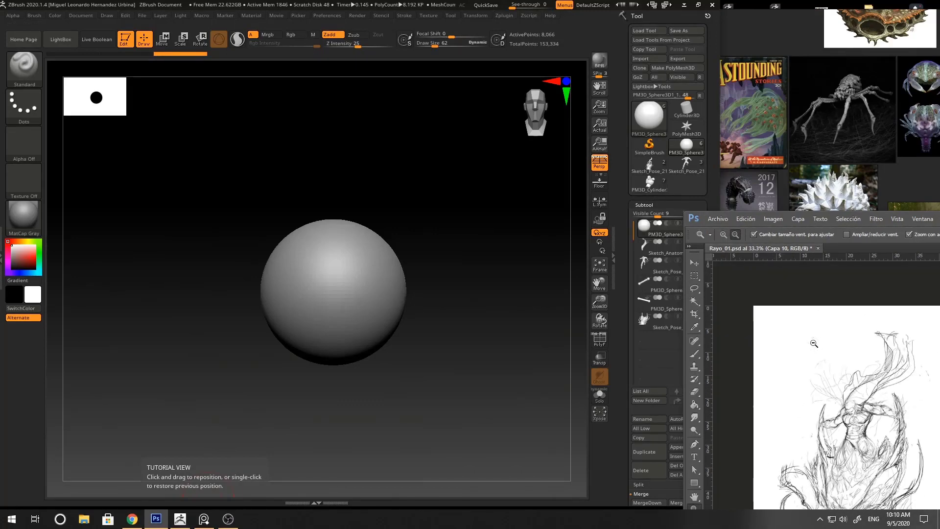
left_click_drag(701, 218, 685, 99)
left_click(531, 205)
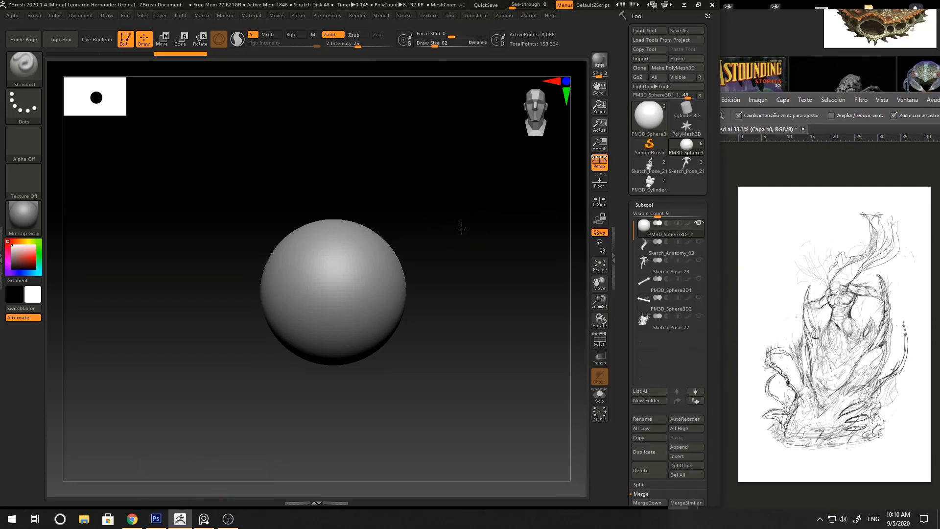
- Turn on Sculptris Pro and lay the first symmetrical Standard brush strokes on the sphere at draw size 99
left_click(238, 39)
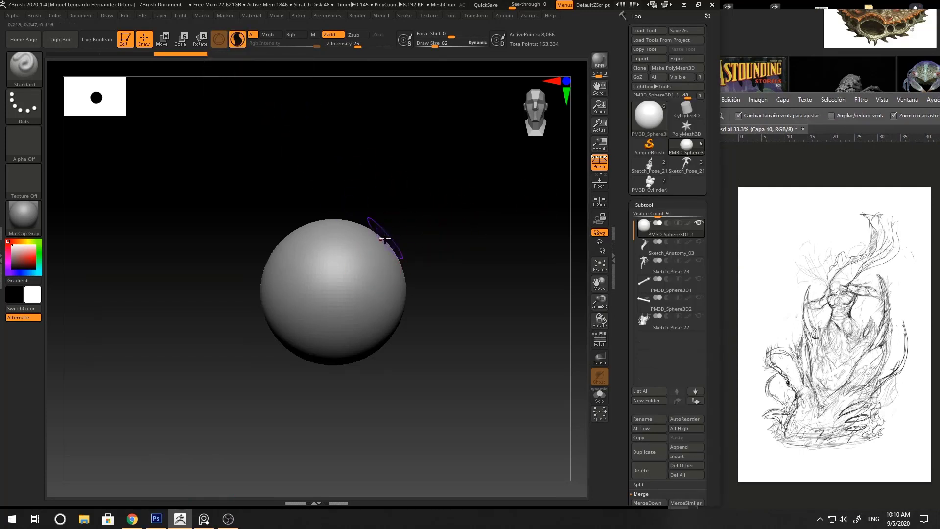
key("space")
left_click(365, 264)
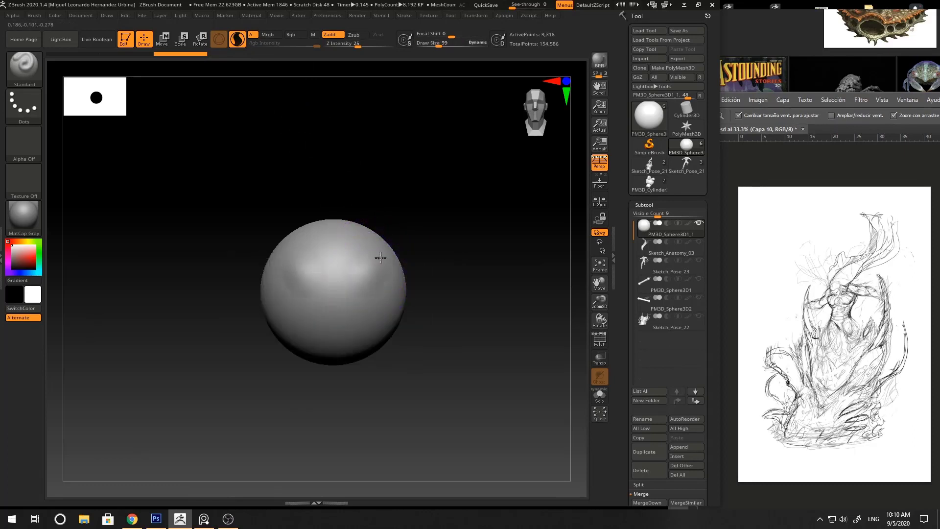
left_click_drag(380, 257, 367, 277)
right_click_drag(390, 255, 387, 281, "ctrl")
- Sculpt slanted symmetrical ridges and grooves across the front and sides of the sphere with the ClayBuildup brush
key("b")
key("c")
key("b")
mouse_move(354, 291)
left_mouse_down()
mouse_move(371, 254)
mouse_move(388, 277)
mouse_move(364, 307)
mouse_move(370, 320)
left_mouse_up()
mouse_move(397, 265)
right_mouse_down("ctrl")
mouse_move(392, 243)
mouse_move(359, 283)
right_mouse_up("ctrl")
mouse_move(388, 294)
left_mouse_down()
mouse_move(370, 321)
mouse_move(360, 316)
mouse_move(375, 335)
mouse_move(404, 306)
mouse_move(466, 273)
mouse_move(491, 277)
mouse_move(479, 282)
left_mouse_up()
key("space")
left_click(384, 314)
- Reshape the sphere into a taller, blocky torso mass with the Move brush, using draw sizes 236 and 208
key("b")
key("m")
key("v")
mouse_move(434, 361)
left_mouse_down()
mouse_move(443, 349)
mouse_move(437, 364)
left_mouse_up()
left_click_drag(371, 369, 478, 289, "shift")
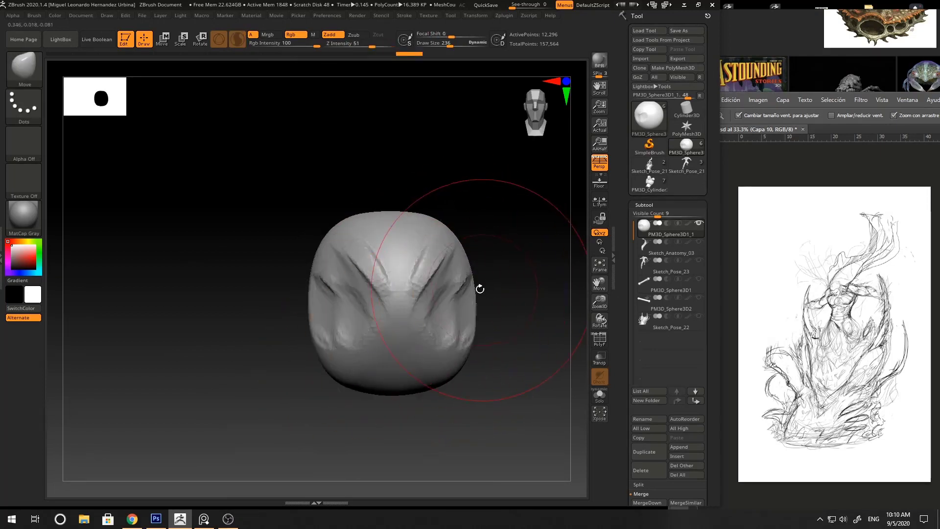
key("space")
left_click_drag(438, 326, 436, 327)
mouse_move(477, 355)
left_mouse_down("alt")
mouse_move(450, 309)
mouse_move(417, 325)
left_mouse_up("alt")
left_click_drag(466, 293, 457, 322, "alt")
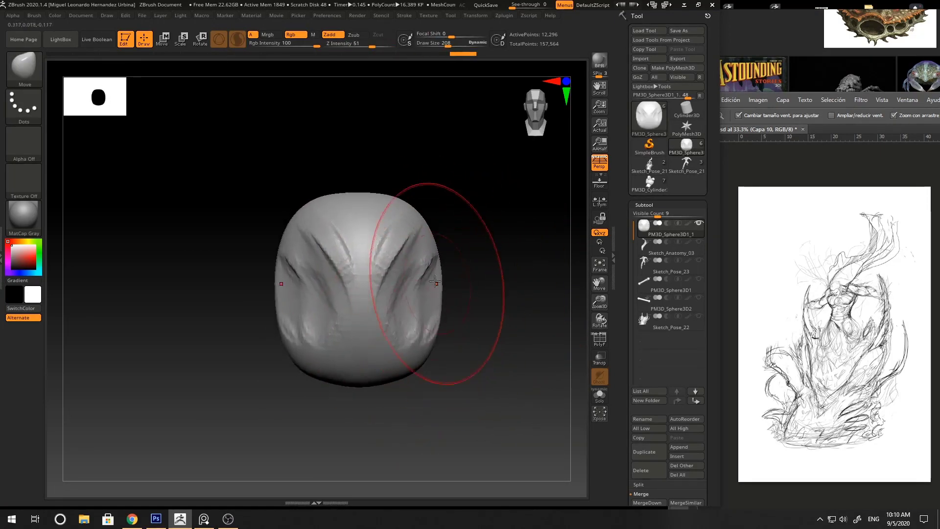
- Build up the upper front and side masses with the ClayBuildup brush at draw size 151
key("b")
key("c")
key("b")
key("space")
left_click_drag(400, 288, 393, 288)
left_click_drag(408, 255, 414, 279)
key("space")
left_click_drag(414, 253, 399, 289)
- Add tighter ClayBuildup strokes around the centre of the front at draw size 114
left_click_drag(474, 213, 459, 249, "alt")
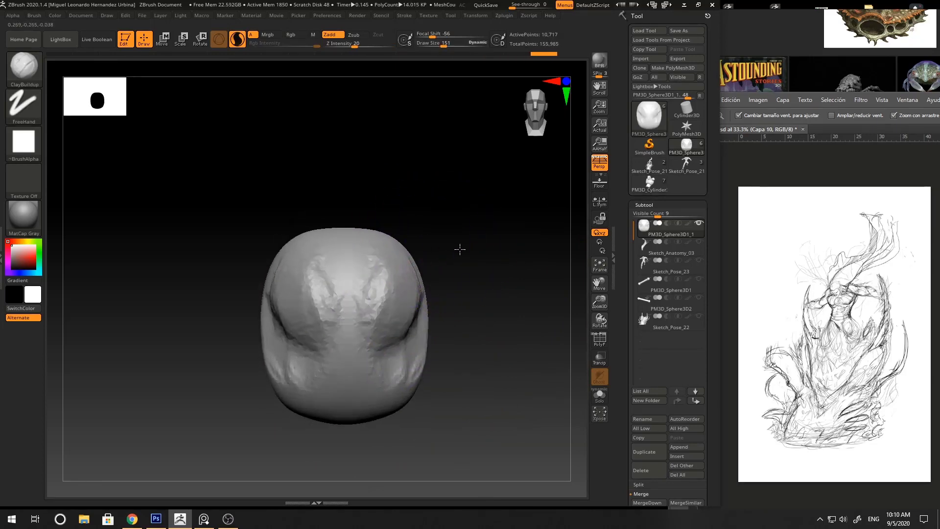
key("space")
left_click_drag(385, 275, 381, 275)
key("space")
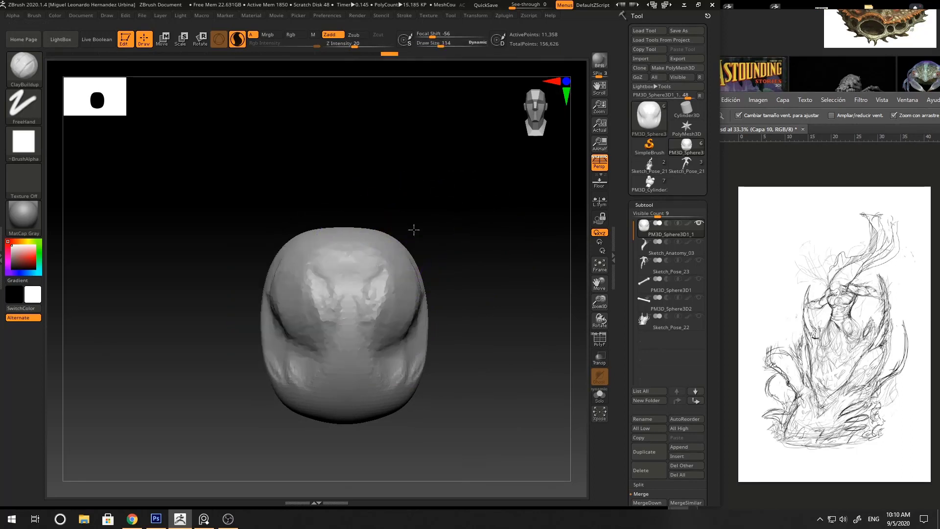
left_click_drag(415, 229, 414, 244)
- Form a rimmed hollow in the upper front with V-shaped ridges below it using the ClayTubes brush
key("b")
key("c")
key("t")
mouse_move(377, 272)
left_mouse_down()
mouse_move(360, 251)
mouse_move(342, 308)
left_mouse_up()
left_click_drag(431, 244, 427, 222)
mouse_move(377, 245)
left_mouse_down("shift")
mouse_move(346, 276)
mouse_move(350, 255)
left_mouse_up("shift")
mouse_move(441, 232)
left_mouse_down("alt")
mouse_move(437, 192)
mouse_move(444, 197)
left_mouse_up("alt")
mouse_move(391, 273)
left_mouse_down()
mouse_move(362, 310)
mouse_move(371, 321)
left_mouse_up()
left_click_drag(460, 267, 462, 249)
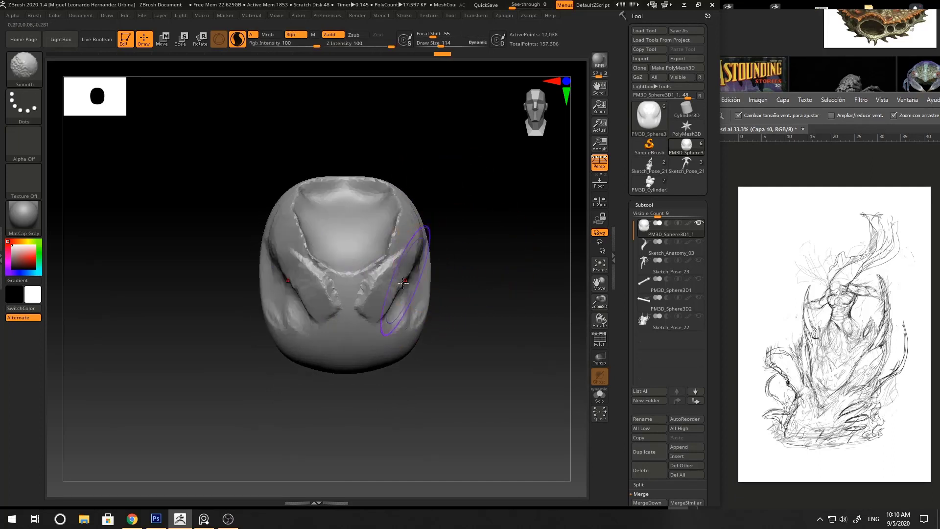
- Smooth the side cavities and layer overlapping plates down the lower front with ClayTubes
left_click_drag(403, 283, 399, 309, "shift")
left_click_drag(465, 231, 470, 236)
mouse_move(414, 298)
left_mouse_down("alt")
mouse_move(410, 304)
mouse_move(462, 292)
left_mouse_up("alt")
mouse_move(379, 351)
left_mouse_down()
mouse_move(391, 360)
mouse_move(373, 366)
left_mouse_up()
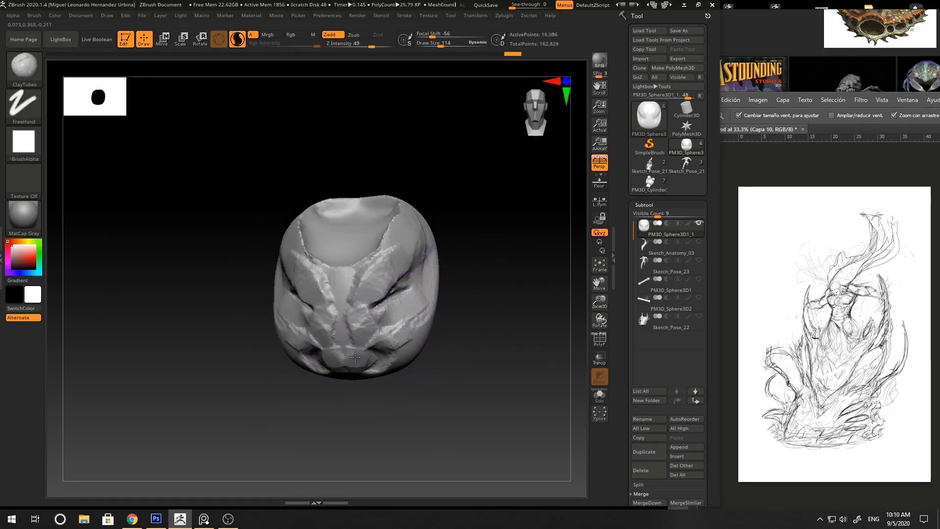
- Wrap stepped armour bands around the lower sides of the torso with ClayTubes at draw size 114
mouse_move(445, 323)
left_mouse_down("alt")
mouse_move(451, 272)
mouse_move(458, 273)
left_mouse_up("alt")
mouse_move(450, 318)
left_mouse_down()
mouse_move(424, 315)
mouse_move(433, 297)
left_mouse_up()
mouse_move(473, 292)
left_mouse_down()
mouse_move(512, 274)
mouse_move(444, 282)
mouse_move(469, 282)
left_mouse_up()
left_click_drag(508, 281, 487, 281)
mouse_move(377, 285)
left_mouse_down()
mouse_move(393, 280)
mouse_move(389, 268)
left_mouse_up()
left_click_drag(452, 270, 385, 265)
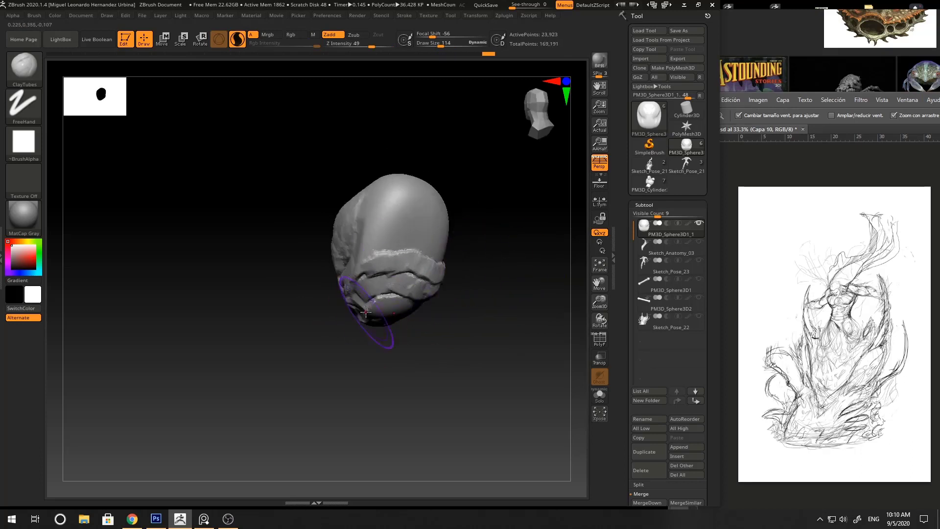
left_click_drag(446, 300, 382, 305)
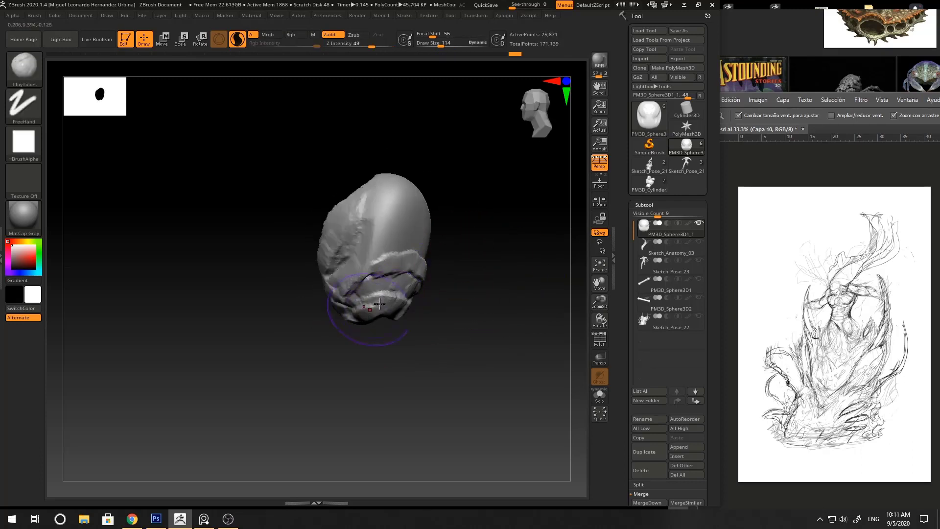
- Adjust the torso's side silhouette with the Move brush
key("b")
key("m")
key("v")
mouse_move(468, 282)
left_mouse_down("shift")
mouse_move(418, 307)
mouse_move(483, 251)
mouse_move(424, 283)
left_mouse_up("shift")
- Cover the upper side of the torso with angular overlapping plates using ClayTubes at draw size 104
key("b")
key("c")
key("t")
key("space")
left_click_drag(390, 285, 426, 271)
mouse_move(466, 241)
left_mouse_down()
mouse_move(422, 251)
mouse_move(422, 236)
left_mouse_up()
left_click_drag(474, 245, 424, 256)
key("space")
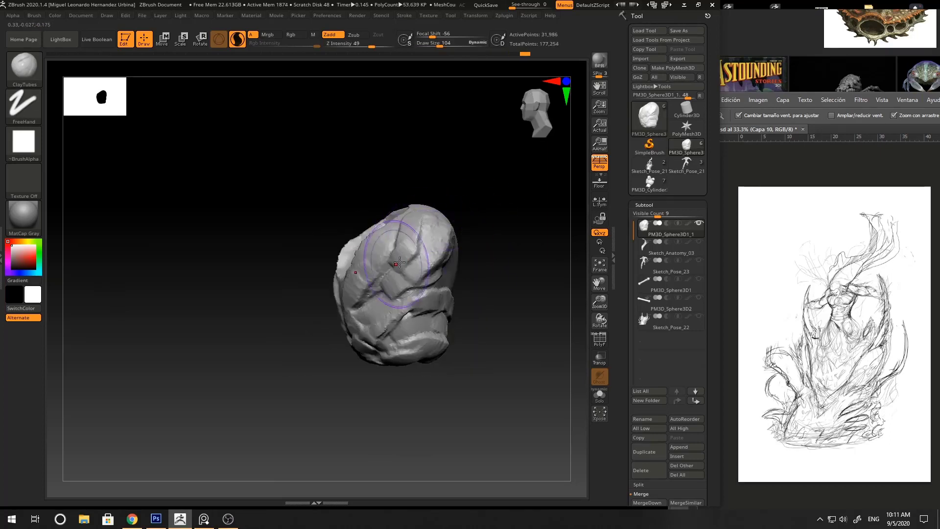
- Pull the upper front edge and shoulder of the torso into shape with the Move brush
mouse_move(487, 231)
left_mouse_down("shift")
mouse_move(441, 216)
mouse_move(426, 200)
mouse_move(458, 243)
mouse_move(473, 237)
left_mouse_up("shift")
key("b")
key("m")
key("v")
left_click_drag(328, 250, 323, 247)
mouse_move(384, 206)
left_mouse_down()
mouse_move(431, 208)
mouse_move(465, 233)
left_mouse_up()
- Build long ridges along the side of the torso with the ClayTubes brush
key("b")
key("c")
key("t")
key("space")
left_click_drag(360, 300, 353, 299)
mouse_move(339, 260)
left_mouse_down()
mouse_move(344, 300)
mouse_move(335, 316)
left_mouse_up()
- Refine the torso's front outline with the Move brush at draw size 114
left_click_drag(490, 255, 428, 246, "shift")
mouse_move(517, 235)
left_mouse_down("ctrl")
mouse_move(528, 257)
mouse_move(455, 239)
mouse_move(451, 276)
left_mouse_up("ctrl")
key("b")
key("m")
key("v")
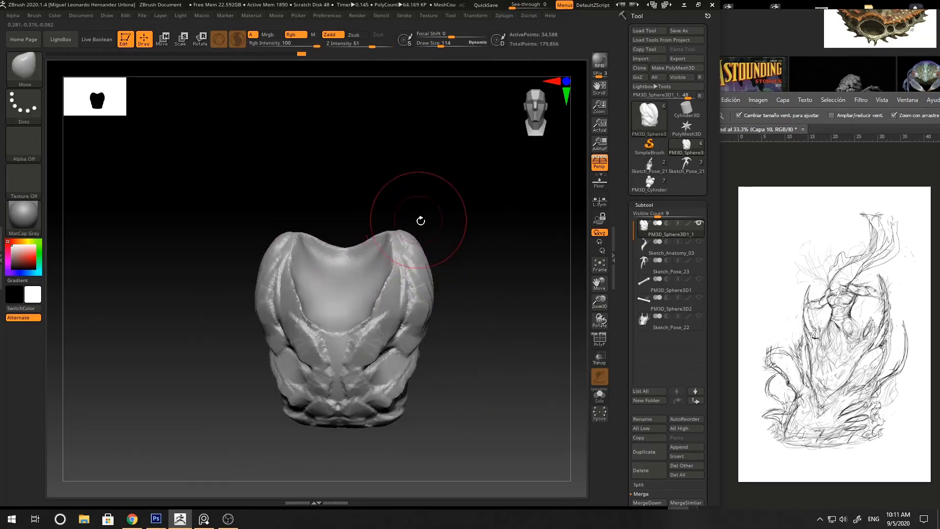
left_click_drag(422, 218, 498, 233, "alt")
- Sculpt raised symmetrical forms inside the upper front hollow with ClayTubes at draw size 86
key("b")
key("c")
key("t")
left_click_drag(327, 251, 332, 248)
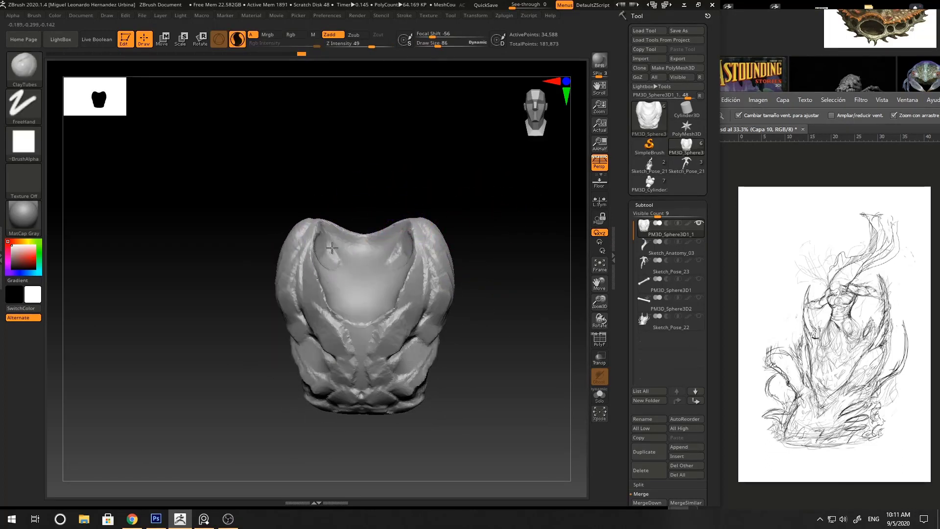
left_click_drag(390, 200, 316, 261)
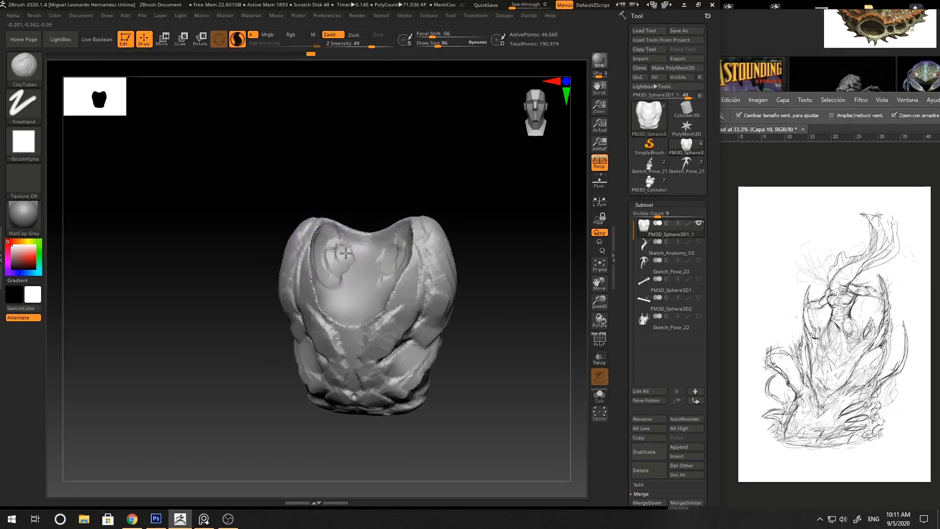
- Pull the centre of the hollow's upper rim up into a peak with the Move brush
key("b")
key("m")
key("v")
mouse_move(348, 216)
left_mouse_down()
mouse_move(368, 231)
mouse_move(368, 210)
left_mouse_up()
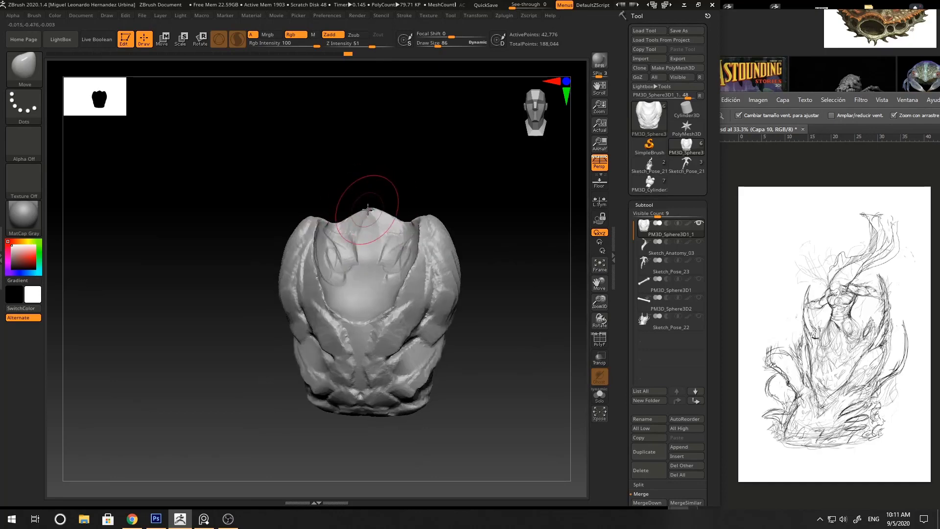
- Thicken the new peak and the rim behind it with ClayTubes at draw sizes 81 and 99
key("b")
key("c")
key("t")
left_click_drag(453, 212, 380, 218)
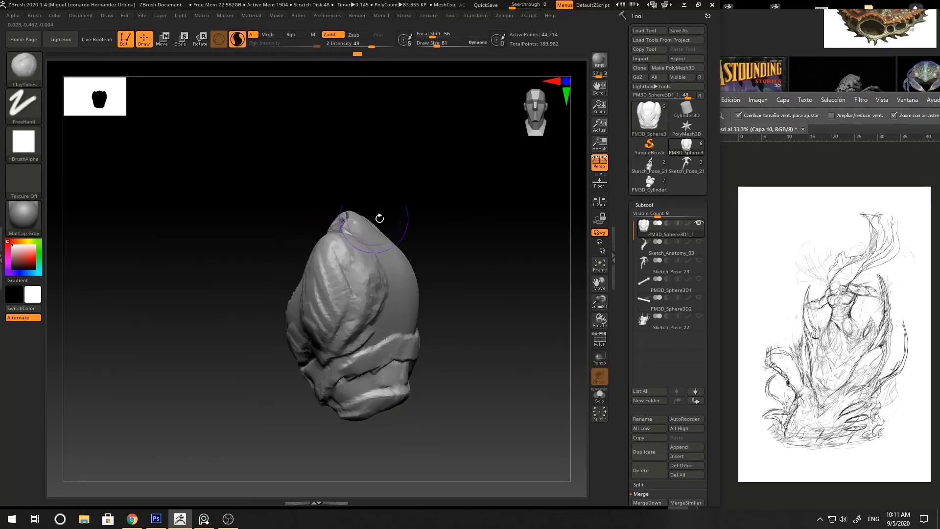
left_click_drag(472, 209, 392, 229)
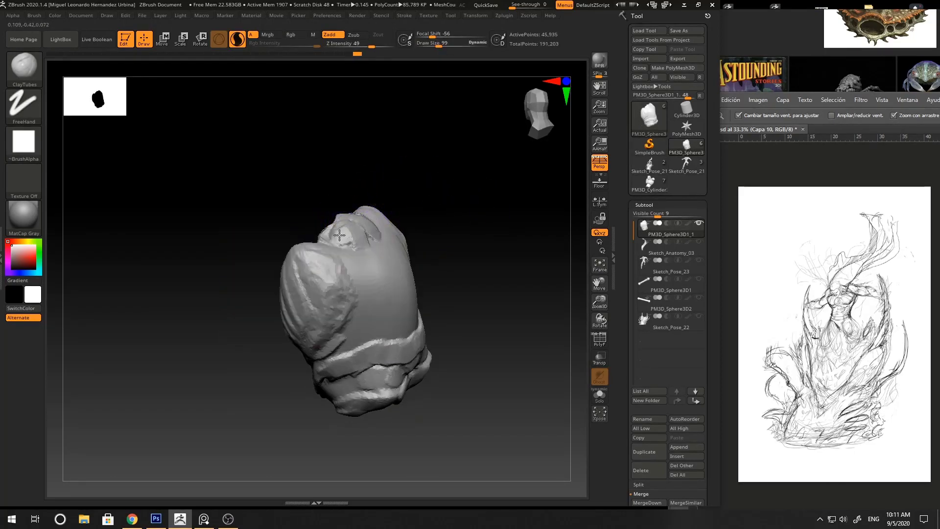
- Add ClayTubes ridges over the smooth upper back and shoulders of the torso at draw size 99
mouse_move(465, 215)
left_mouse_down()
mouse_move(489, 210)
mouse_move(478, 336)
mouse_move(426, 286)
mouse_move(361, 303)
left_mouse_up()
left_click_drag(427, 265, 425, 338)
mouse_move(386, 273)
left_mouse_down()
mouse_move(358, 300)
mouse_move(362, 288)
left_mouse_up()
mouse_move(370, 261)
left_mouse_down()
mouse_move(347, 281)
mouse_move(369, 248)
left_mouse_up()
right_click_drag(435, 247, 426, 241, "ctrl")
left_click_drag(426, 242, 472, 210)
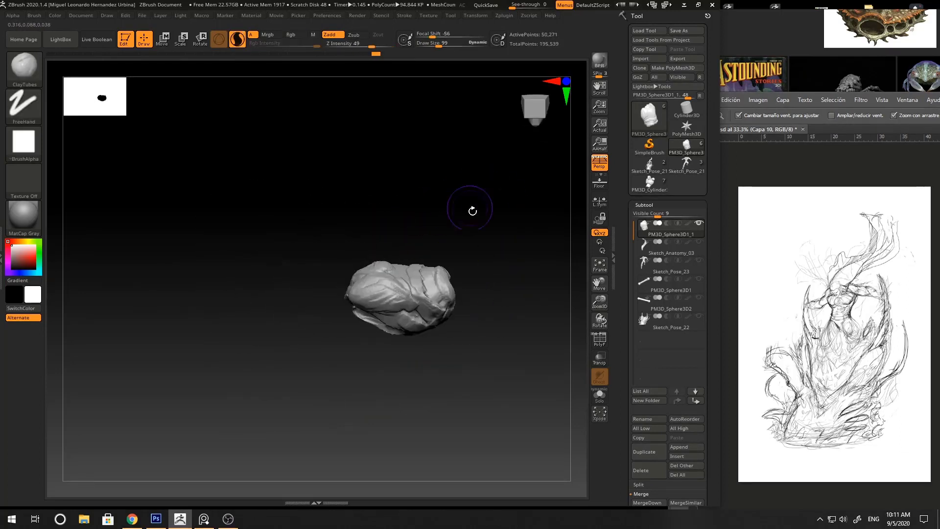
- Layer broad clay strips across the torso's back with ClayTubes at draw size 114
right_click_drag(472, 210, 506, 134, "ctrl")
left_click_drag(395, 275, 415, 318)
left_click_drag(412, 273, 426, 305)
mouse_move(443, 230)
left_mouse_down()
mouse_move(448, 262)
mouse_move(432, 292)
left_mouse_up()
key("space")
mouse_move(431, 259)
left_mouse_down()
mouse_move(436, 294)
mouse_move(437, 270)
left_mouse_up()
left_click_drag(435, 254, 426, 327)
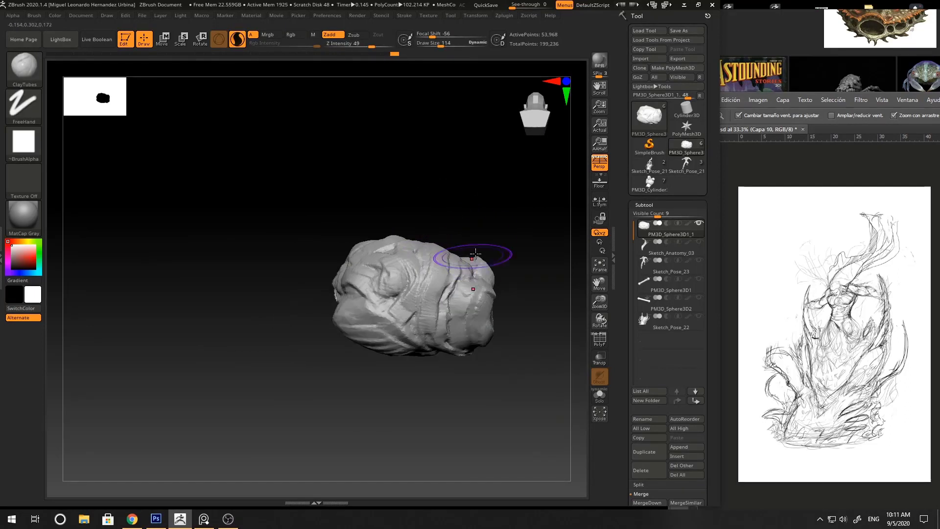
- Extend the overlapping clay bands from the middle of the back down toward the torso's lower end
right_click_drag(478, 253, 463, 244)
mouse_move(434, 249)
left_mouse_down()
mouse_move(432, 287)
mouse_move(446, 268)
left_mouse_up()
right_click_drag(472, 220, 434, 254)
left_click_drag(434, 254, 441, 278)
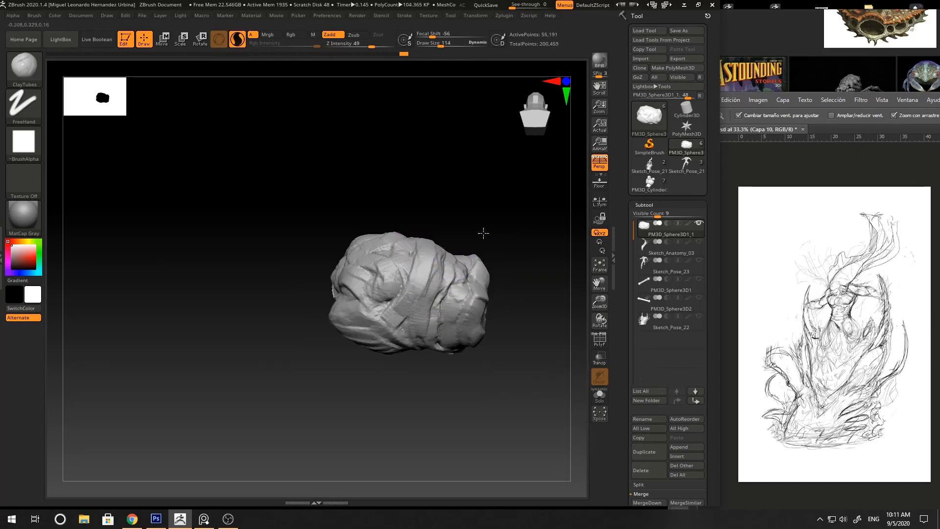
right_click_drag(483, 233, 455, 260)
mouse_move(451, 269)
left_mouse_down()
mouse_move(474, 275)
mouse_move(473, 289)
left_mouse_up()
right_click_drag(472, 289, 454, 258)
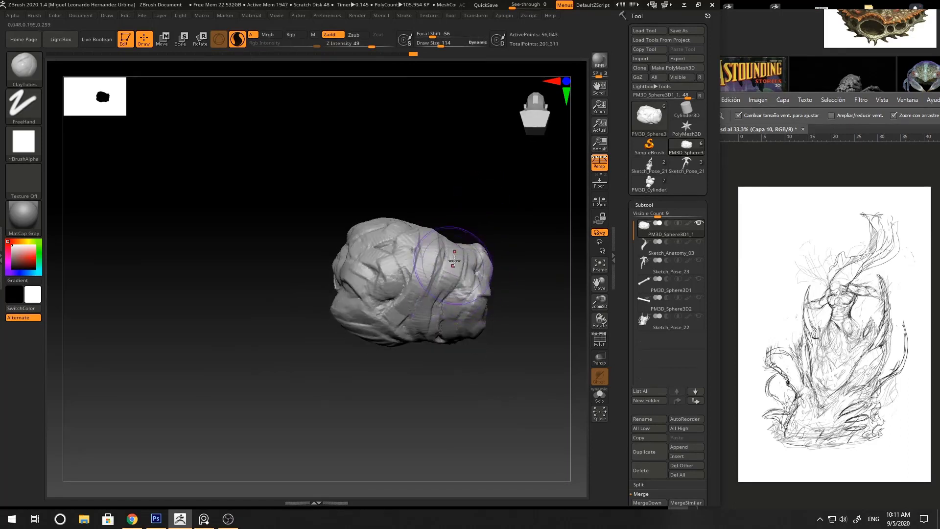
left_click_drag(470, 276, 455, 259)
mouse_move(497, 235)
right_mouse_down()
mouse_move(514, 225)
mouse_move(502, 232)
right_mouse_up()
left_click_drag(461, 259, 479, 299)
mouse_move(490, 275)
right_mouse_down()
mouse_move(531, 221)
mouse_move(317, 254)
mouse_move(382, 302)
mouse_move(344, 358)
mouse_move(401, 307)
mouse_move(401, 353)
mouse_move(442, 313)
mouse_move(539, 295)
mouse_move(479, 338)
mouse_move(390, 327)
right_mouse_up()
- Widen the torso's lower corners with the Move brush at draw size 157 and refine them at a smaller size
key("b")
key("m")
key("v")
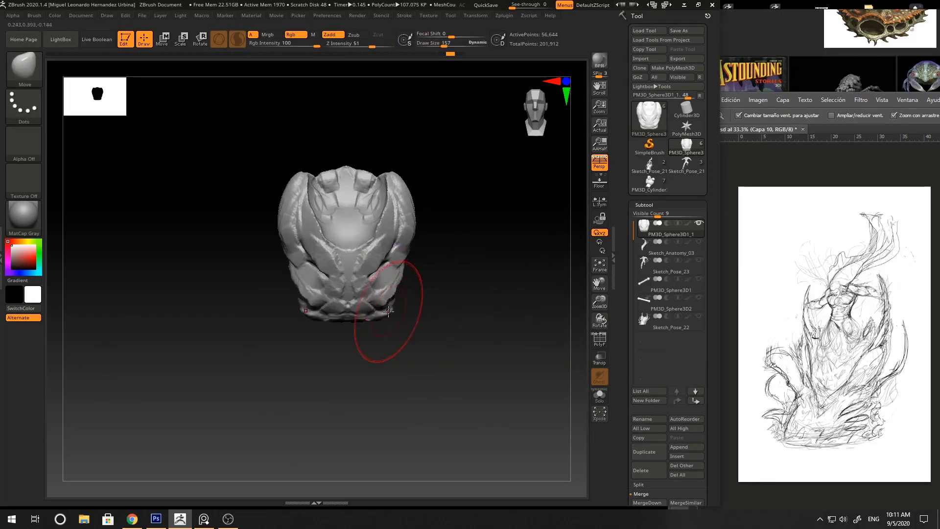
left_click_drag(391, 313, 399, 310)
right_click_drag(408, 308, 411, 279, "alt")
right_click_drag(449, 245, 439, 229)
right_click_drag(440, 230, 416, 264, "ctrl")
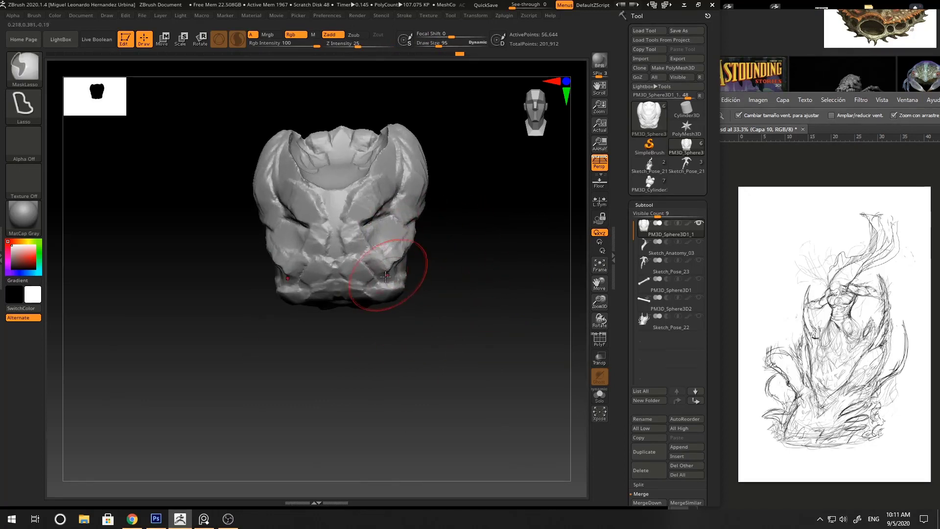
key("space")
left_click(379, 284)
left_click_drag(382, 281, 379, 269, "shift")
key("b")
key("s")
key("t")
key("space")
left_click(374, 284)
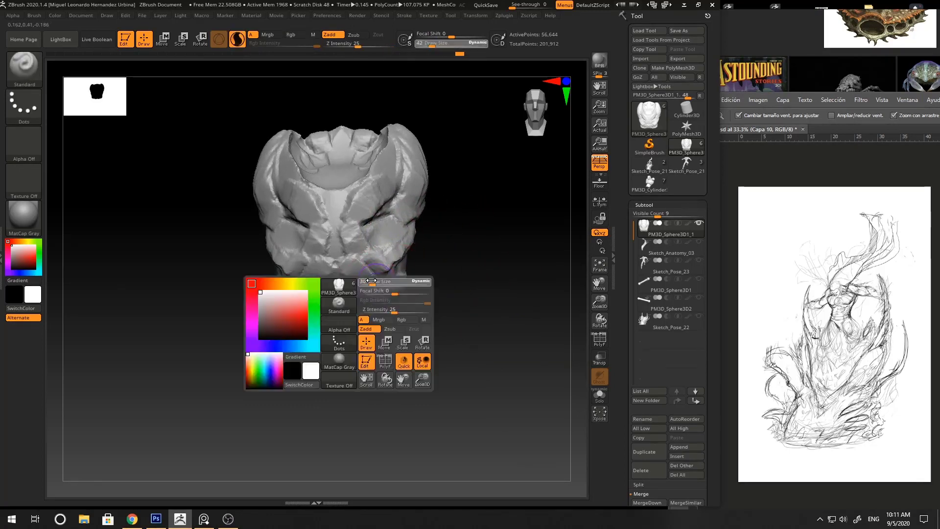
- Build up the torso's lower front with the ClayTubes brush at draw size 36
key("b")
key("c")
key("t")
key("space")
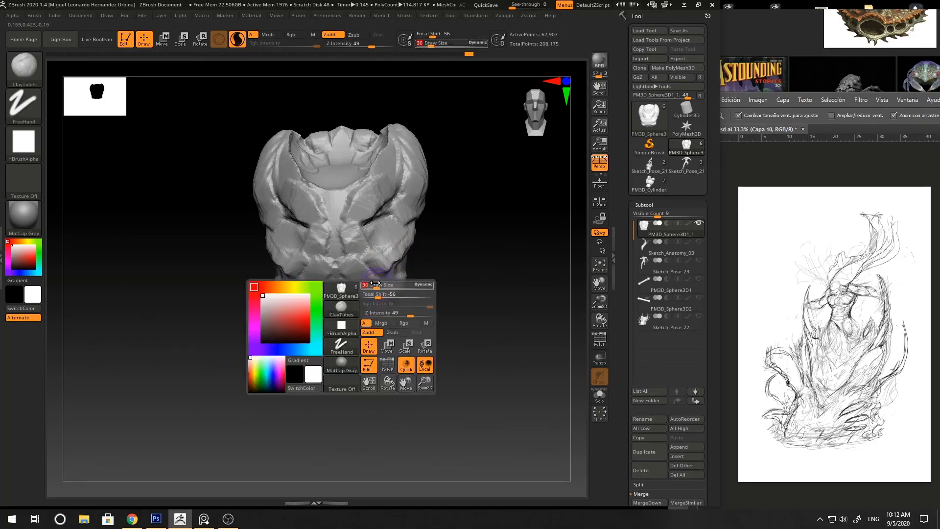
left_click_drag(368, 270, 353, 269)
right_click_drag(384, 270, 372, 281)
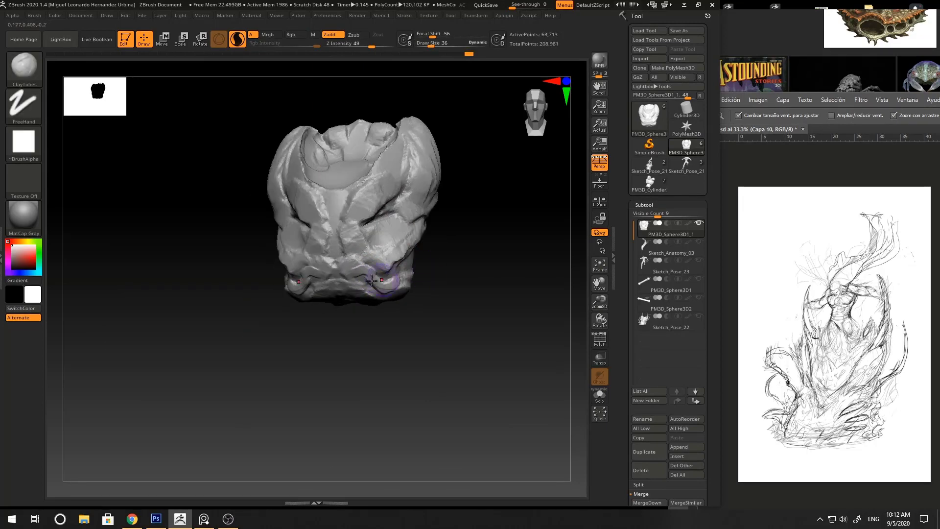
- Add broader ClayTubes ridges across the torso's lower end and flank at draw size 48
key("space")
left_click_drag(377, 268, 386, 272)
key("space")
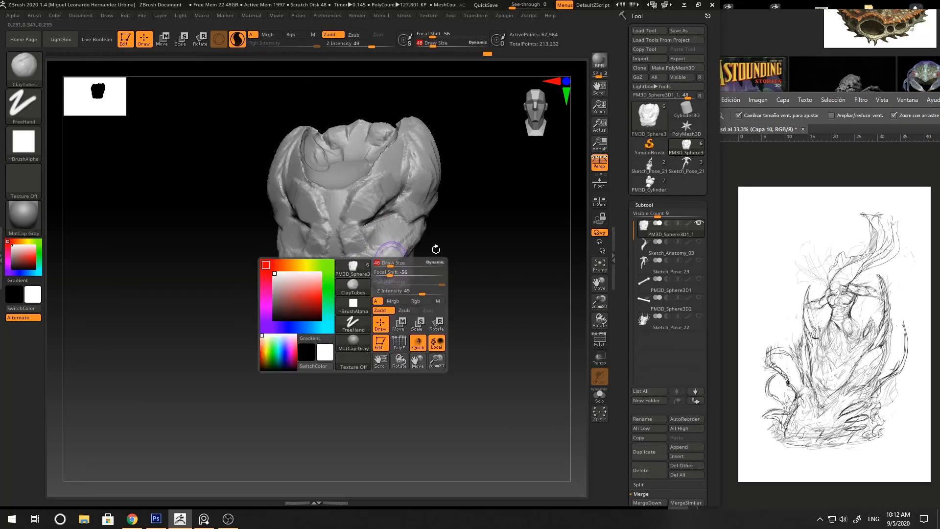
left_click_drag(436, 248, 392, 258)
mouse_move(451, 244)
left_mouse_down()
mouse_move(431, 243)
mouse_move(426, 278)
left_mouse_up()
mouse_move(475, 259)
left_mouse_down()
mouse_move(434, 253)
mouse_move(410, 232)
mouse_move(425, 225)
left_mouse_up()
left_click_drag(453, 233, 477, 222)
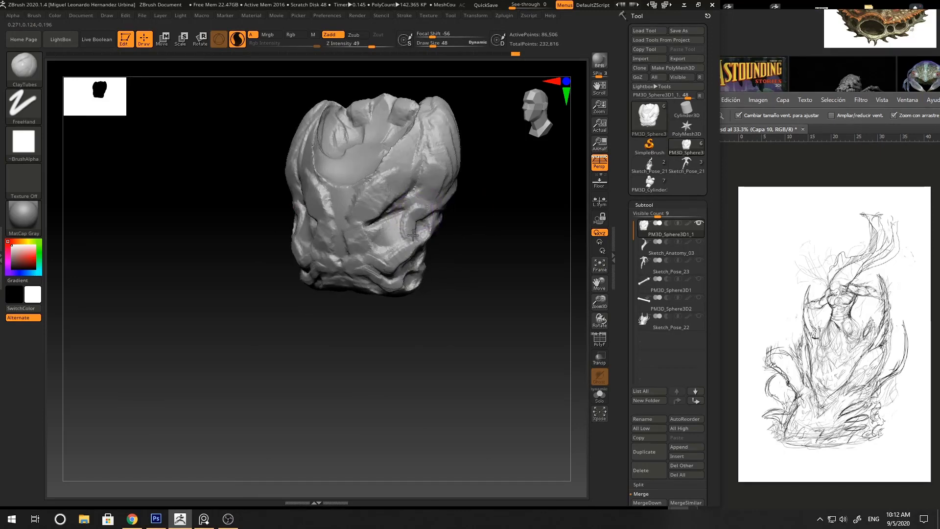
- Soften the central creases and build up the flank folds with ClayBuildup at draw size 54
key("space")
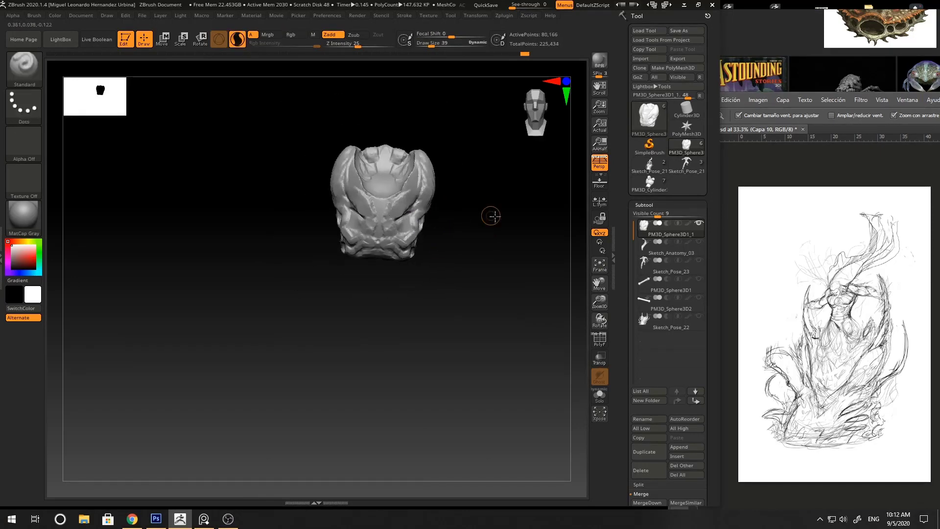
key("space")
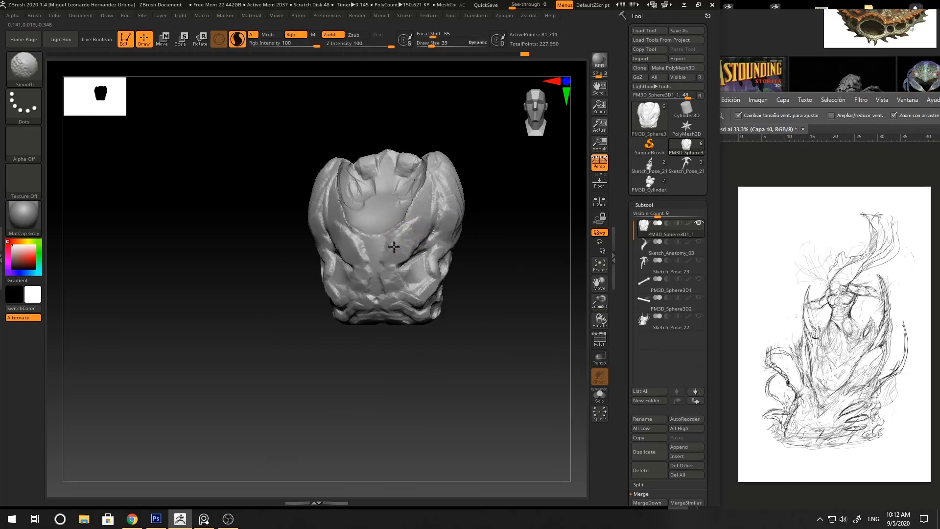
left_click_drag(402, 284, 432, 233, "shift")
left_click_drag(504, 260, 478, 267)
mouse_move(483, 226)
left_mouse_down()
mouse_move(431, 241)
mouse_move(409, 230)
left_mouse_up()
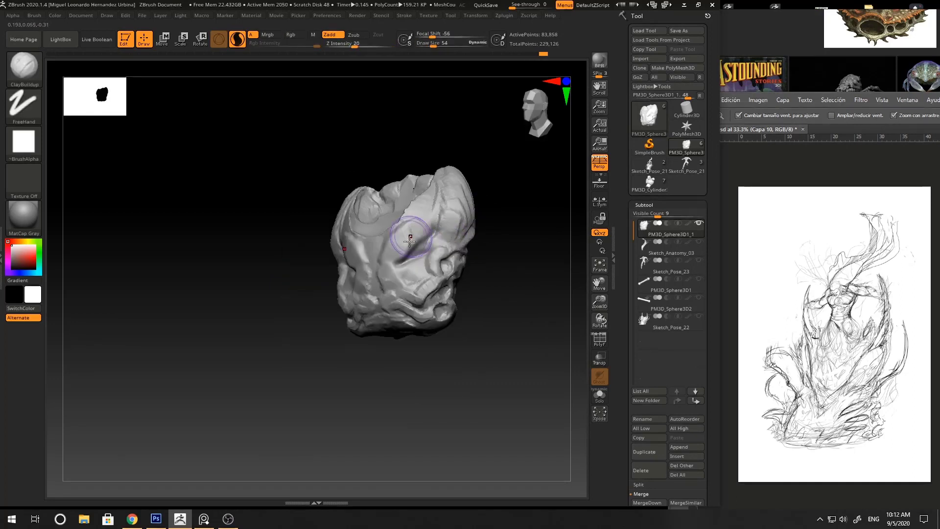
key("space")
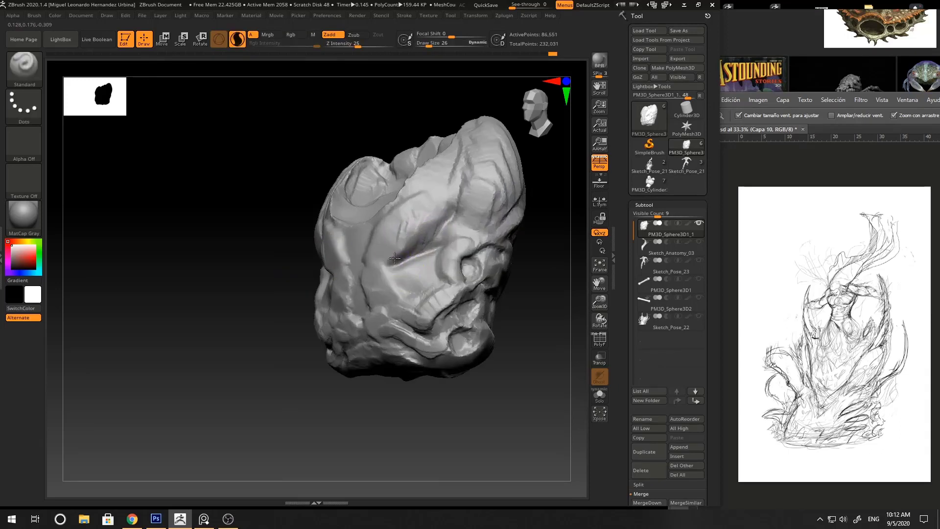
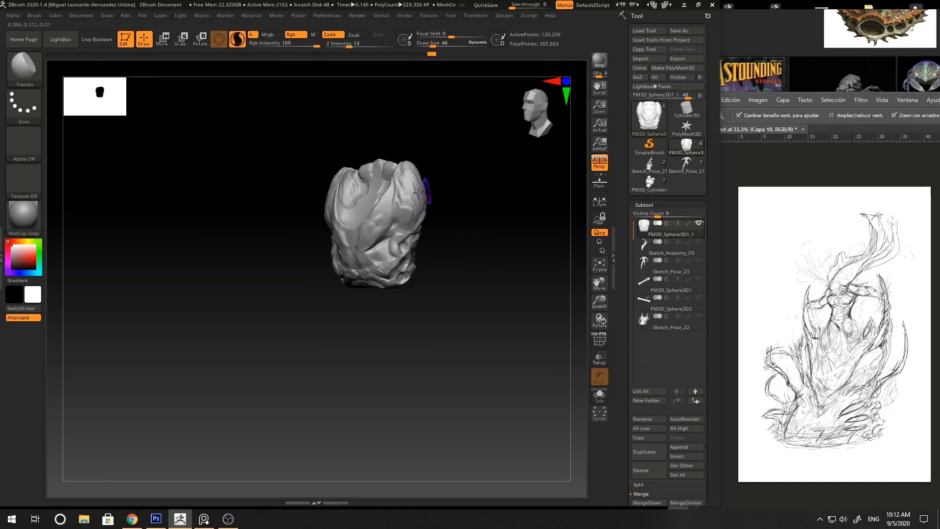
- Smooth the torso's front plates and jagged upper rim at draw size 90
key("space")
key("shift")
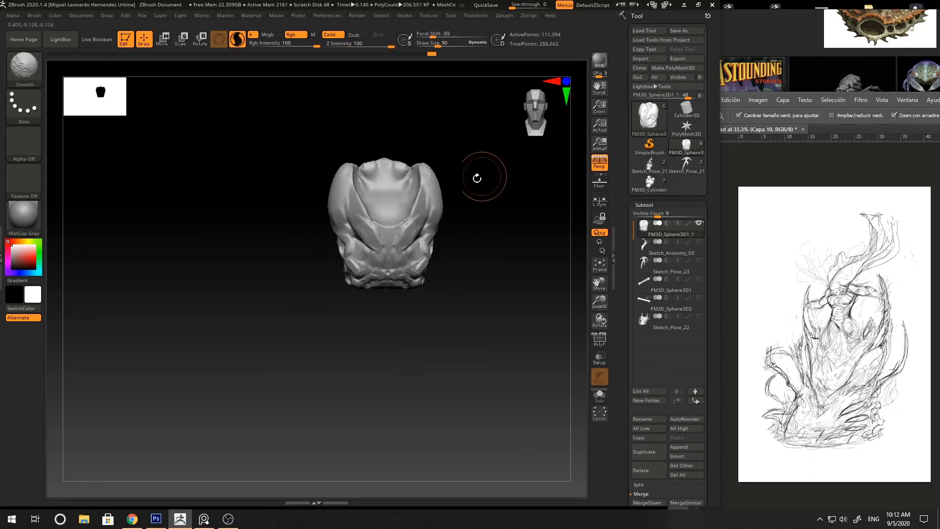
mouse_move(479, 177)
left_mouse_down()
mouse_move(431, 210)
mouse_move(469, 214)
mouse_move(449, 214)
mouse_move(475, 197)
left_mouse_up()
- Adjust the torso's side profile and lower corners with the Move brush at draw size 114, undoing one adjustment
key("b")
key("m")
key("v")
key("space")
key("space")
left_click_drag(416, 262, 420, 277)
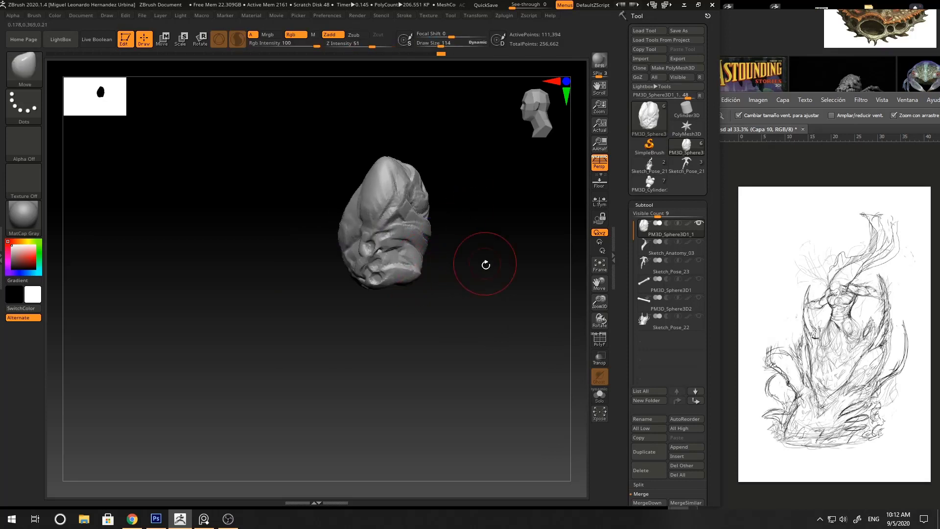
mouse_move(485, 264)
left_mouse_down()
mouse_move(452, 281)
mouse_move(438, 266)
mouse_move(498, 249)
mouse_move(508, 231)
mouse_move(488, 236)
mouse_move(489, 256)
left_mouse_up()
key("ctrl+z")
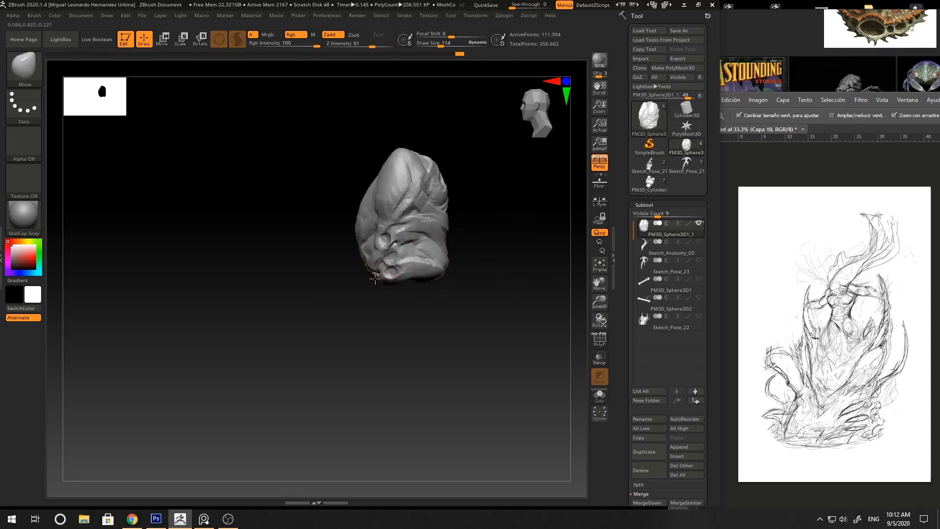
left_click_drag(375, 279, 379, 275)
mouse_move(386, 280)
right_mouse_down()
mouse_move(415, 272)
mouse_move(389, 256)
right_mouse_up()
- Raise small paired bumps in the middle of the lower front with the Standard brush at draw size 15
key("b")
key("s")
key("t")
key("bracketleft")
key("bracketleft")
key("bracketleft")
key("bracketleft")
key("bracketleft")
key("bracketleft")
key("bracketleft")
key("bracketleft")
key("bracketleft")
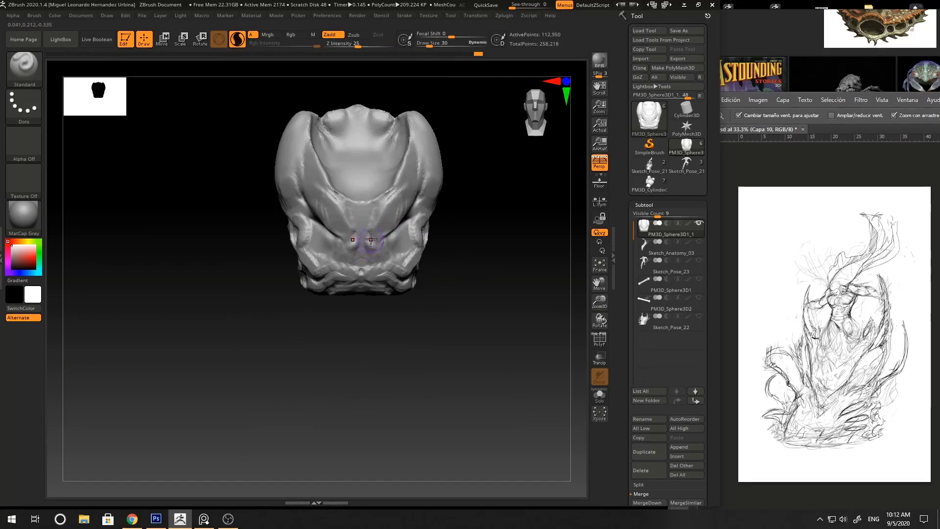
right_click_drag(370, 239, 368, 227, "ctrl")
key("space")
left_click(343, 247)
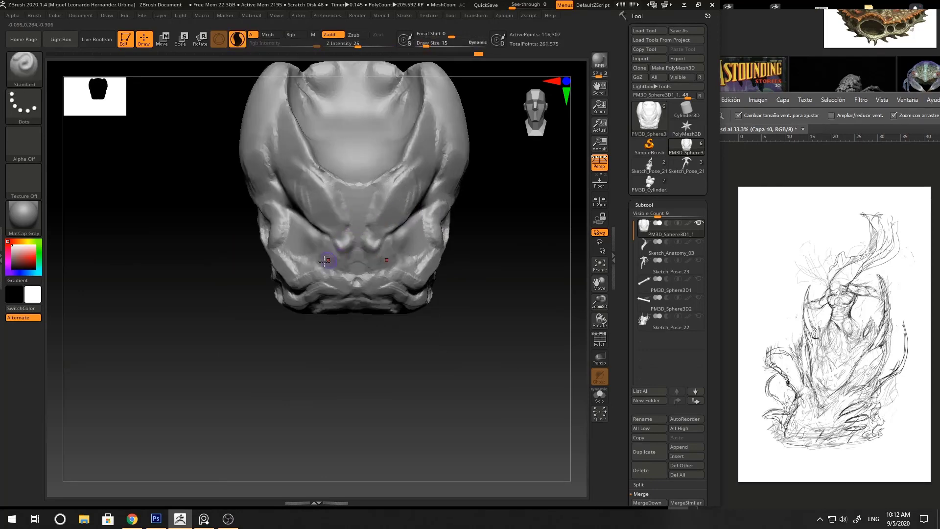
left_click_drag(341, 272, 331, 267)
- Sculpt wavy ridges across the torso's lower edge with the Standard brush at draw size 15
right_click_drag(384, 308, 382, 293)
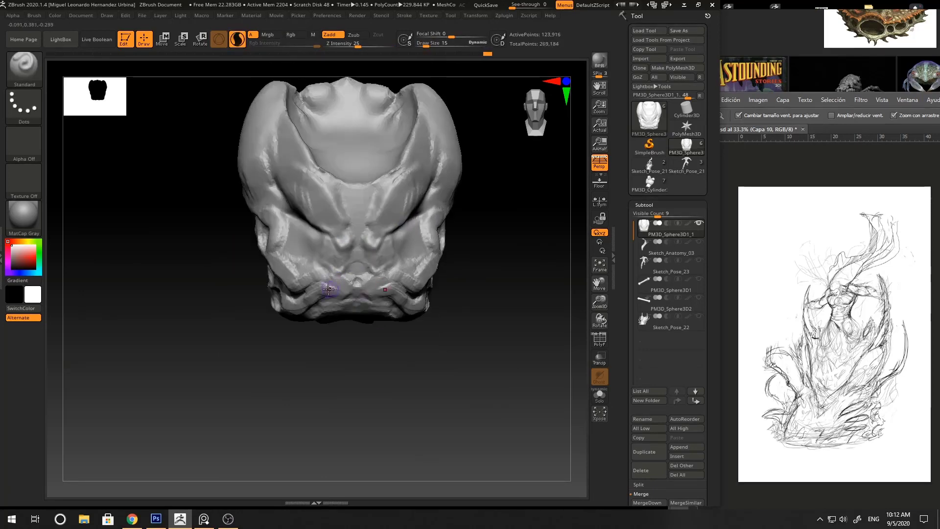
left_click_drag(344, 281, 343, 295)
left_click_drag(325, 348, 321, 295)
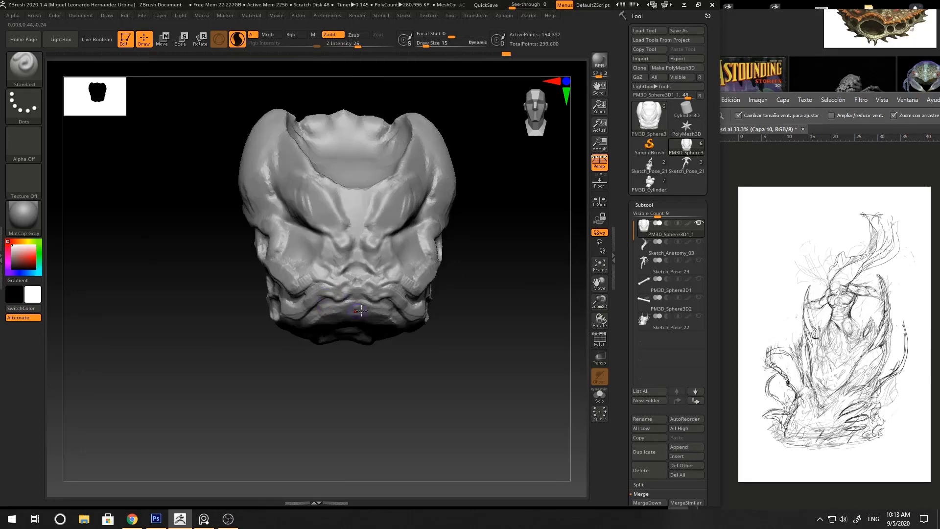
right_click_drag(441, 338, 441, 298, "ctrl")
mouse_move(440, 299)
left_mouse_down()
mouse_move(476, 304)
mouse_move(440, 294)
left_mouse_up()
right_click_drag(352, 279, 386, 303, "ctrl")
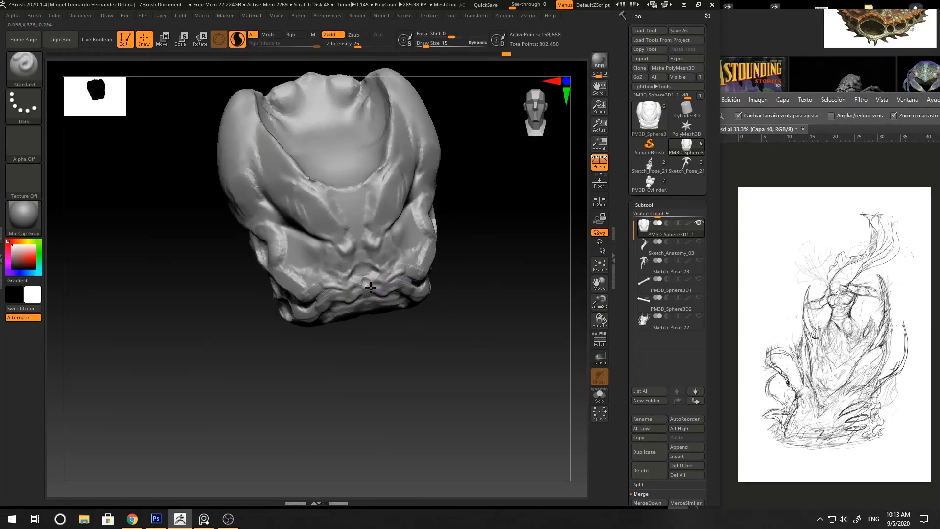
right_click_drag(381, 335, 377, 313, "ctrl")
left_click_drag(354, 278, 368, 292)
left_click_drag(372, 342, 387, 338)
right_click_drag(372, 313, 387, 343, "ctrl")
left_click_drag(374, 284, 367, 283, "shift")
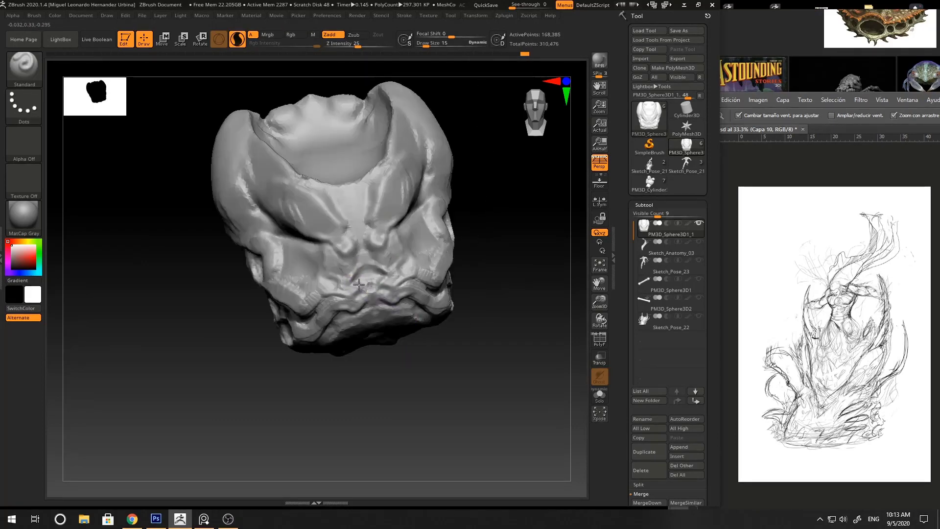
left_click_drag(358, 285, 352, 284)
- Carve creases around the lower ridges with DamStandard, using draw sizes 15 and 23
key("b")
key("d")
key("s")
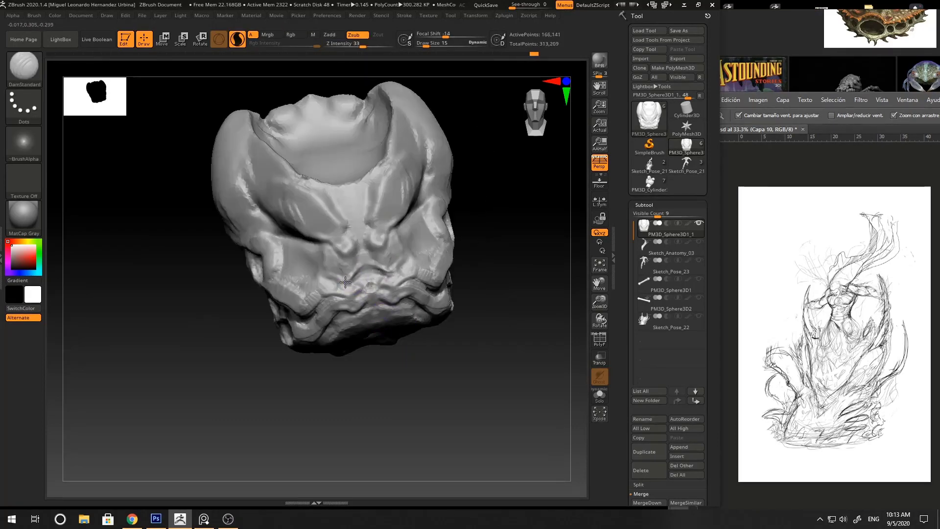
mouse_move(480, 254)
left_mouse_down()
mouse_move(365, 250)
mouse_move(381, 251)
left_mouse_up()
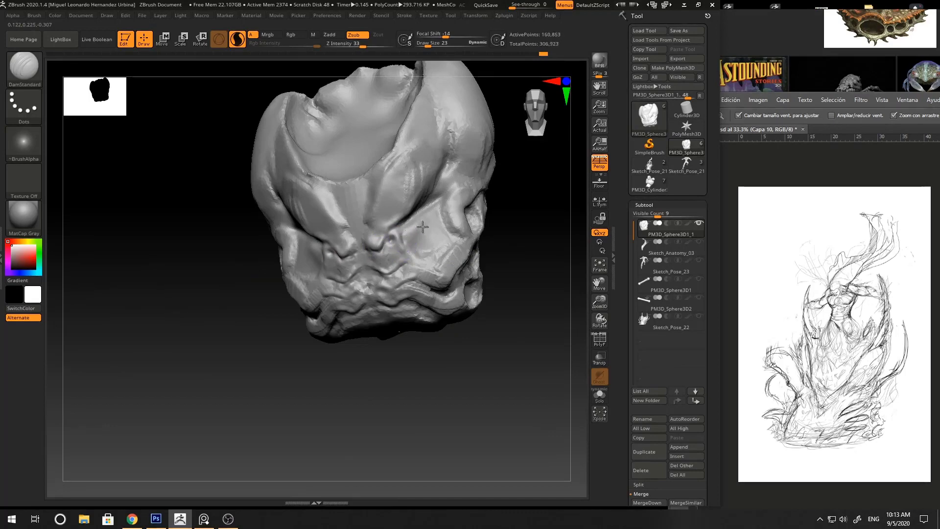
left_click_drag(493, 252, 406, 238)
- Trace a curved ridge on the lower side plate with the Standard brush, starting at draw size 9
key("b")
key("s")
key("t")
key("space")
left_click_drag(420, 225, 408, 223)
right_click_drag(404, 251, 497, 267)
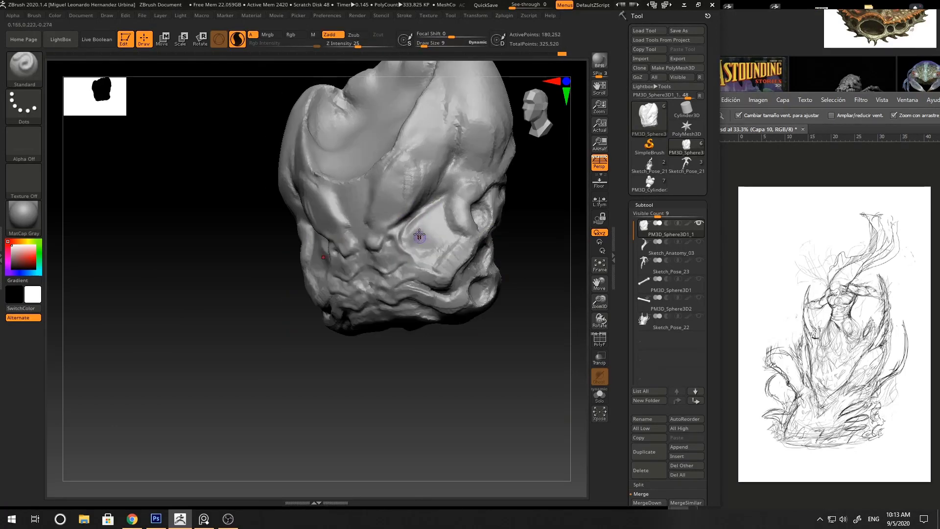
key("bracketright")
left_click_drag(418, 234, 425, 225)
right_click_drag(447, 219, 427, 208)
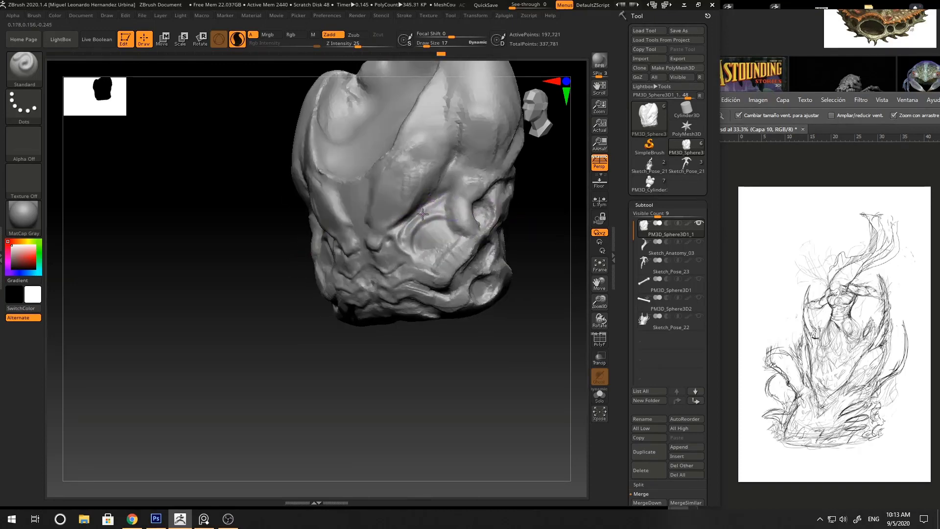
- Strengthen the rounded rim around the lower side plate with the Standard brush at draw size 17
left_click_drag(432, 194, 439, 202)
mouse_move(439, 203)
right_mouse_down("ctrl")
mouse_move(310, 214)
mouse_move(490, 224)
mouse_move(362, 225)
right_mouse_up("ctrl")
mouse_move(362, 225)
right_mouse_down("ctrl")
mouse_move(434, 275)
mouse_move(438, 299)
right_mouse_up("ctrl")
right_click_drag(438, 220, 487, 209)
left_click_drag(431, 213, 443, 229)
right_click_drag(445, 218, 493, 212)
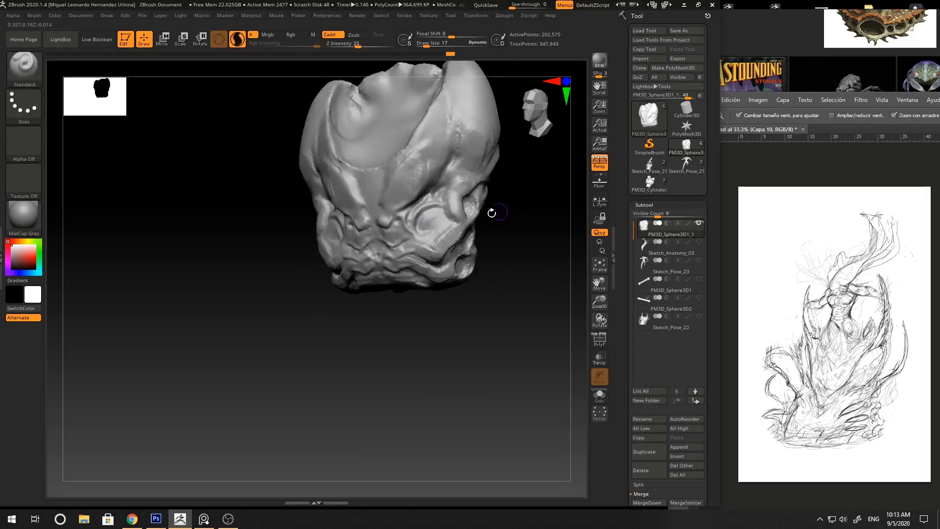
- Complete the outer edge of the round side form with the Standard brush at draw sizes 12 and 26
key("space")
left_click_drag(455, 223, 449, 208)
right_click_drag(449, 209, 449, 226, "ctrl")
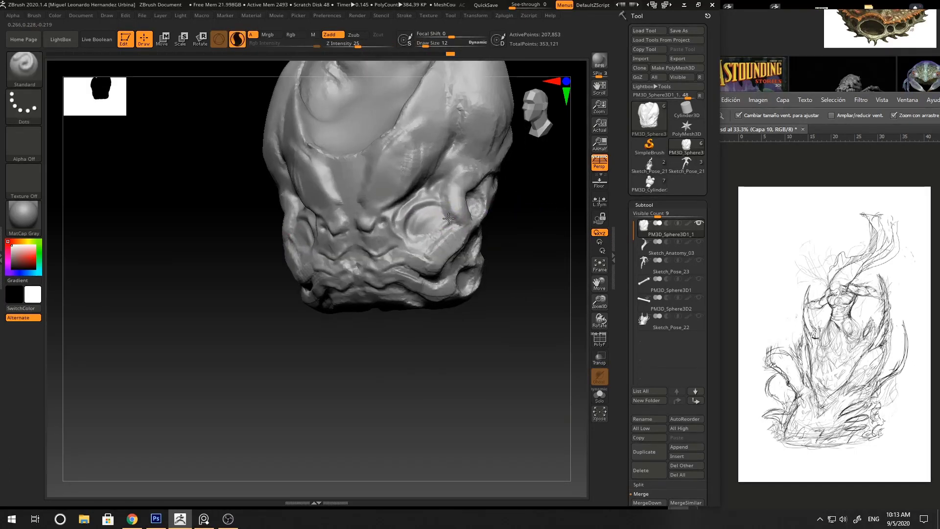
left_click_drag(441, 230, 457, 236)
right_click_drag(424, 227, 451, 225)
key("space")
left_click_drag(451, 224, 441, 225)
right_click_drag(470, 219, 440, 217)
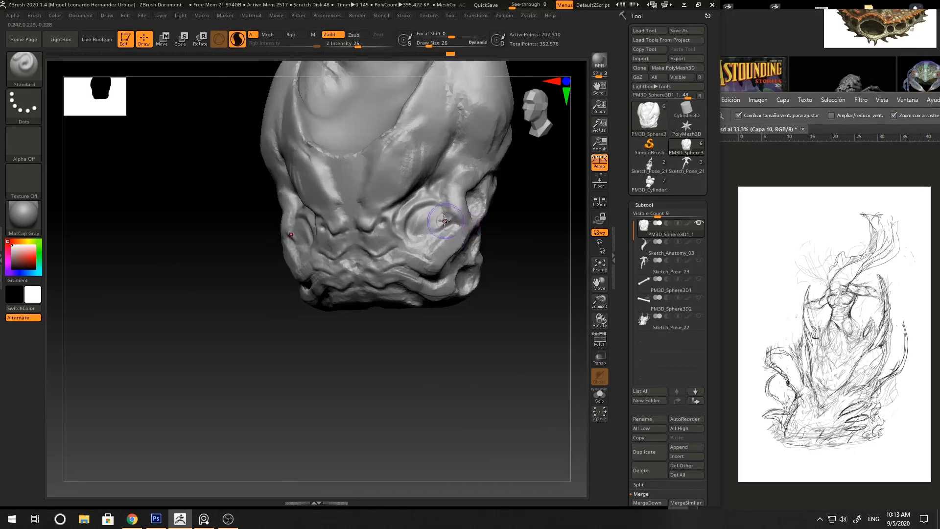
- Deepen the creases around the round side form with the DamStandard brush
key("b")
key("d")
key("s")
key("space")
left_click_drag(448, 226, 458, 225)
mouse_move(443, 246)
right_mouse_down()
mouse_move(476, 245)
mouse_move(471, 194)
right_mouse_up()
- Refine the round side form with ClayBuildup, then with the Standard brush at draw size 14
key("b")
key("c")
key("b")
key("space")
key("b")
key("s")
key("t")
key("space")
left_click_drag(459, 216, 460, 211)
right_click_drag(496, 210, 490, 245, "ctrl")
right_click_drag(489, 245, 470, 233, "shift")
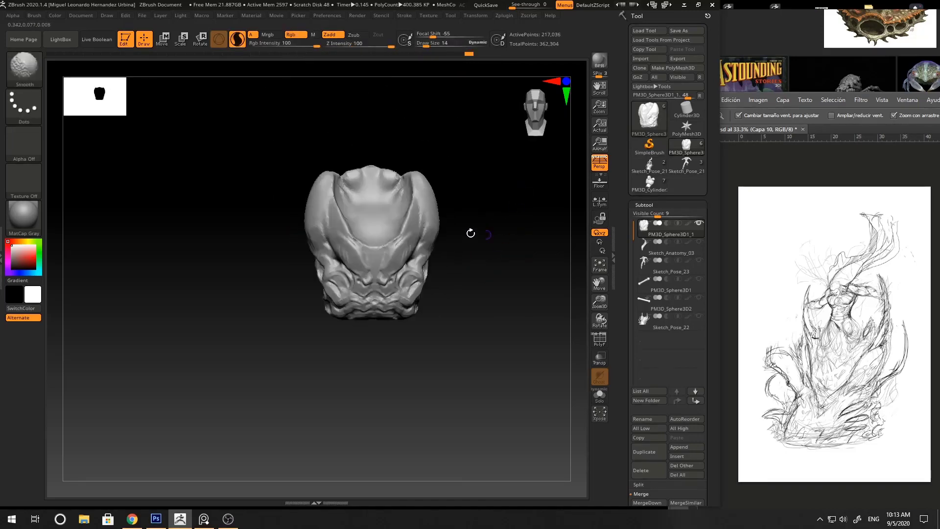
- Sculpt the fold beside the shoulder on the torso's top with the Standard brush at draw size 14
left_click_drag(476, 235, 498, 338, "ctrl")
right_click_drag(479, 239, 448, 226)
mouse_move(448, 225)
right_mouse_down("ctrl")
mouse_move(427, 282)
mouse_move(376, 290)
mouse_move(532, 206)
mouse_move(550, 248)
mouse_move(535, 260)
mouse_move(535, 202)
right_mouse_up("ctrl")
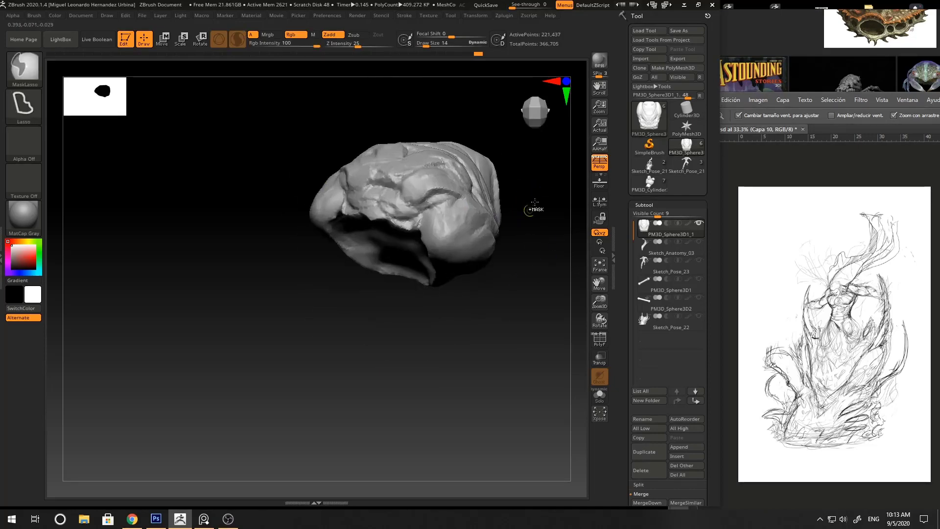
left_click_drag(425, 199, 467, 187)
mouse_move(467, 187)
right_mouse_down()
mouse_move(447, 178)
mouse_move(433, 206)
right_mouse_up()
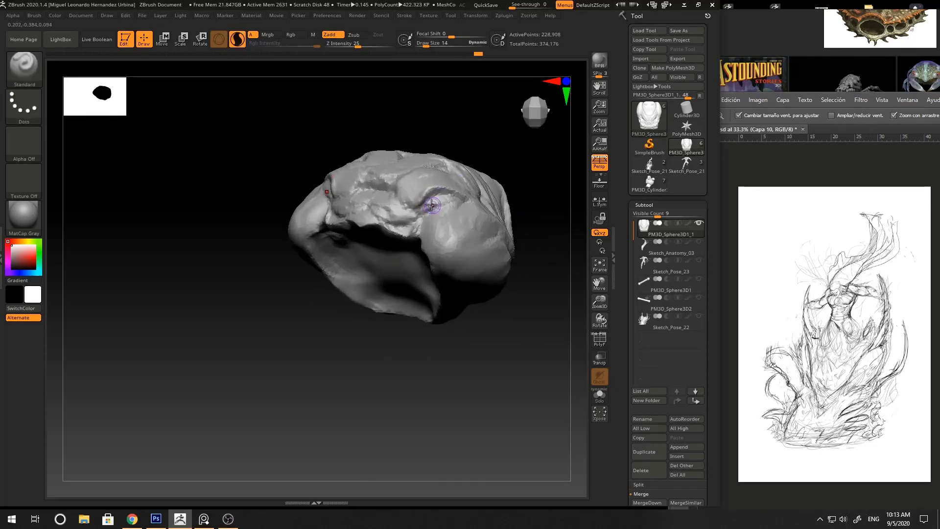
- Build up a round bump beside the shoulder fold on the torso's top with ClayBuildup at draw size 21
key("b")
key("c")
key("b")
key("space")
left_click(421, 211)
key("space")
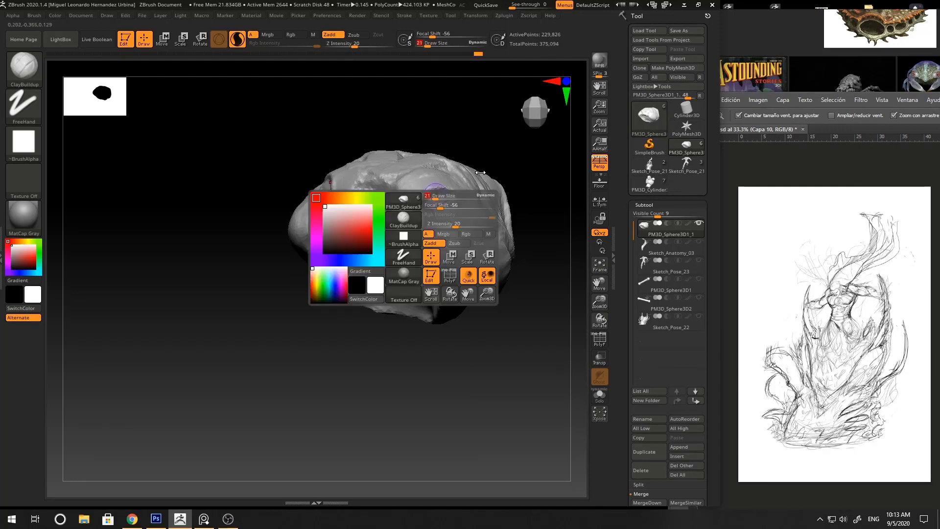
right_click_drag(406, 248, 403, 272)
mouse_move(395, 185)
left_mouse_down()
mouse_move(398, 173)
mouse_move(393, 185)
left_mouse_up()
mouse_move(488, 177)
right_mouse_down()
mouse_move(394, 188)
mouse_move(407, 164)
right_mouse_up()
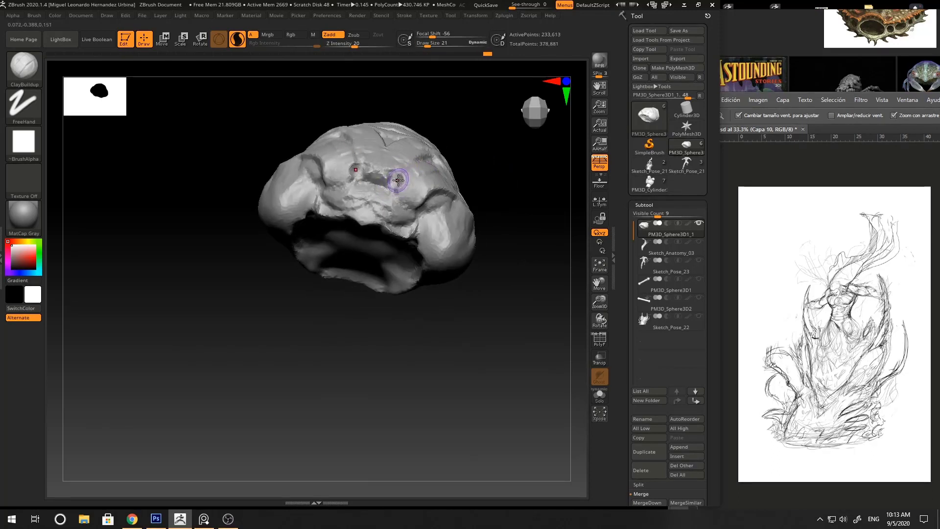
- Add smaller round bumps near the centre of the torso's top with ClayBuildup at draw size 19
key("space")
key("space")
left_click_drag(395, 180, 397, 181)
right_click_drag(396, 180, 443, 145)
left_click_drag(338, 181, 341, 185)
right_click_drag(405, 143, 355, 172)
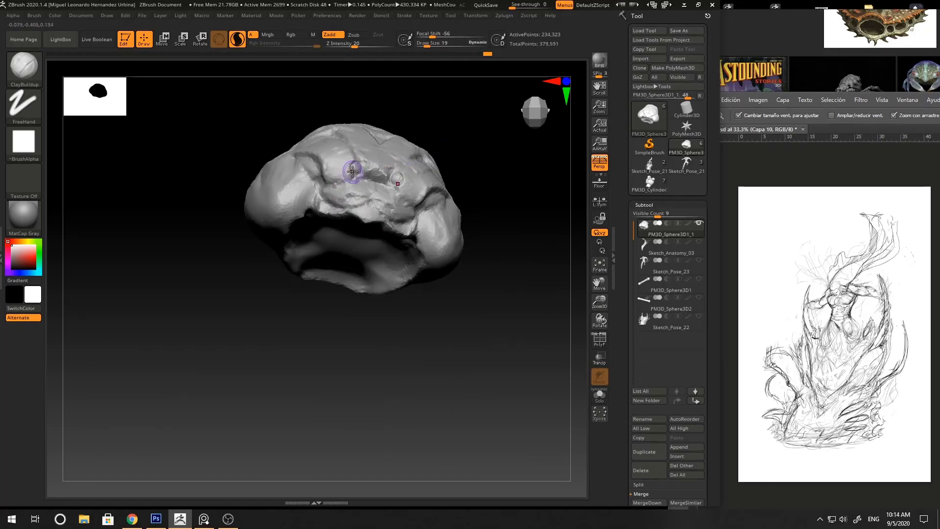
- Define the round bumps on the torso's top with DamStandard creases and Standard strokes at draw size 10
key("b")
key("d")
key("s")
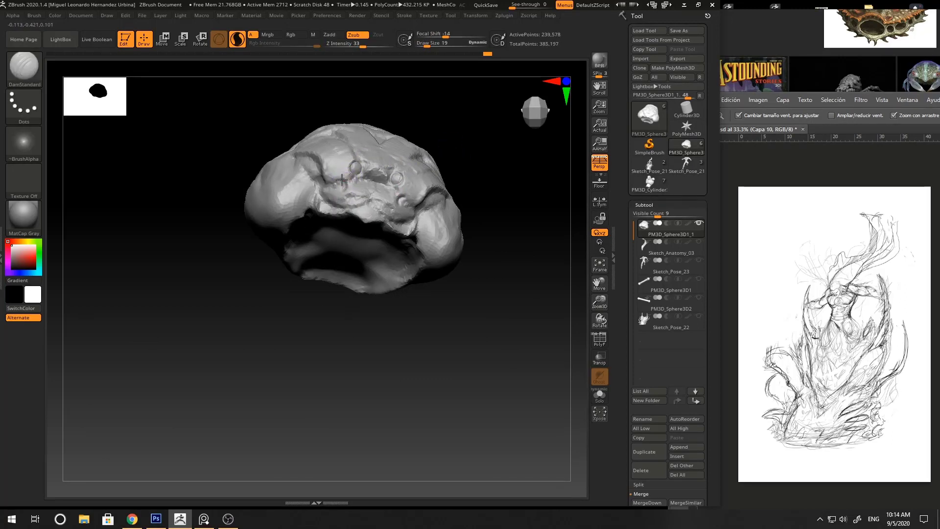
key("b")
key("s")
key("t")
key("space")
left_click_drag(342, 180, 346, 188)
left_click(350, 190)
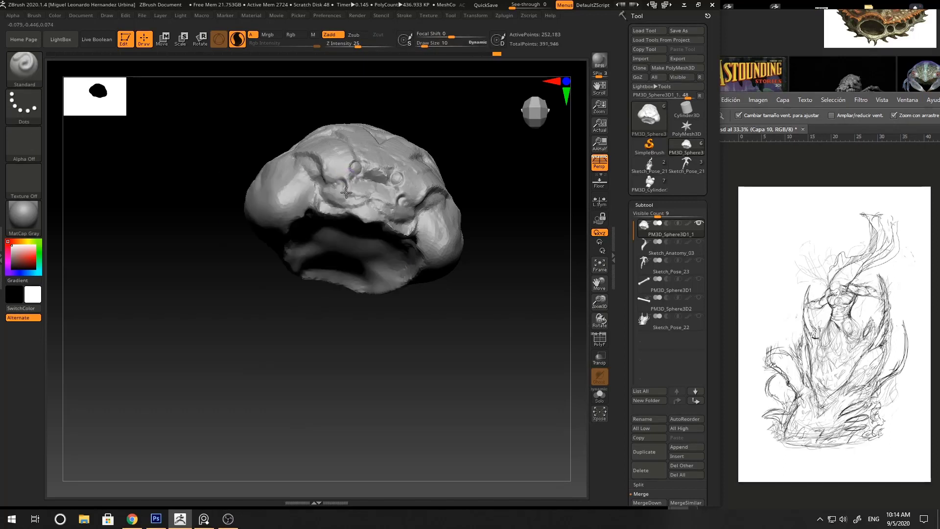
key("space")
left_click(350, 197)
mouse_move(458, 161)
left_mouse_down()
mouse_move(466, 169)
mouse_move(457, 138)
mouse_move(367, 168)
left_mouse_up()
- Add clay between the bumps with ClayBuildup at draw size 17 and extend the detail toward the opening's rim
key("b")
key("c")
key("b")
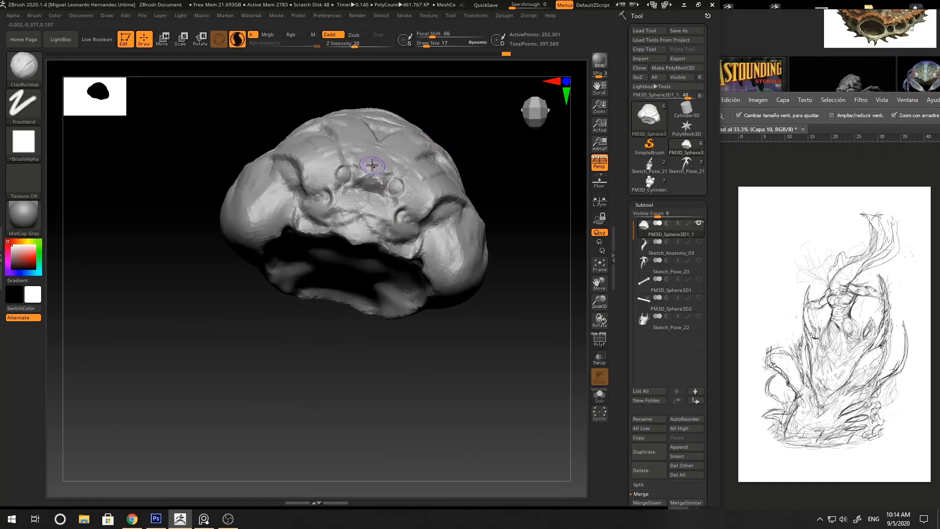
left_click(360, 171)
mouse_move(395, 181)
right_mouse_down("ctrl")
mouse_move(487, 154)
mouse_move(399, 208)
right_mouse_up("ctrl")
key("space")
left_click_drag(399, 210, 397, 218)
right_click_drag(470, 191, 420, 201)
right_click_drag(420, 202, 403, 230, "ctrl")
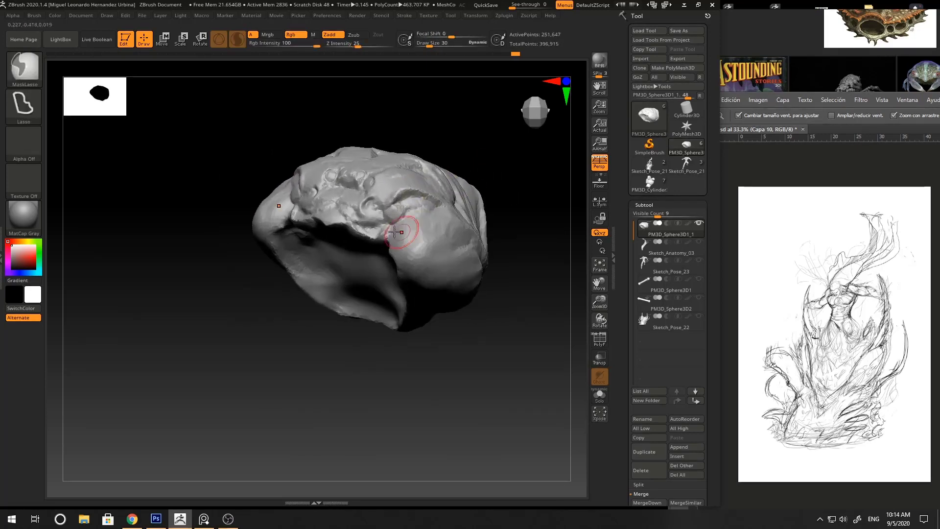
- Refine the bumps beside the shoulder fold on the torso's top with Standard strokes at draw sizes 9 and 19
left_click_drag(394, 231, 401, 206)
key("space")
key("b")
key("s")
key("t")
key("space")
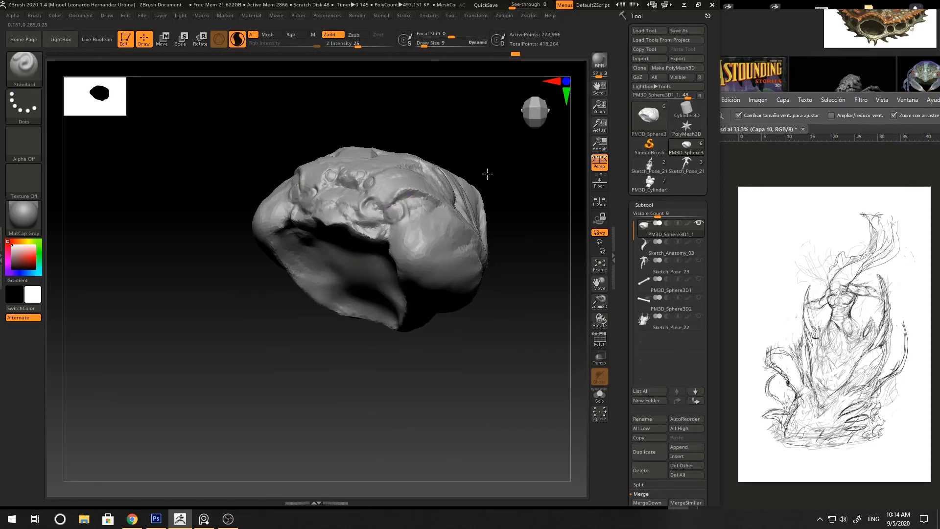
right_click_drag(487, 174, 518, 177)
key("space")
left_click_drag(398, 208, 375, 204)
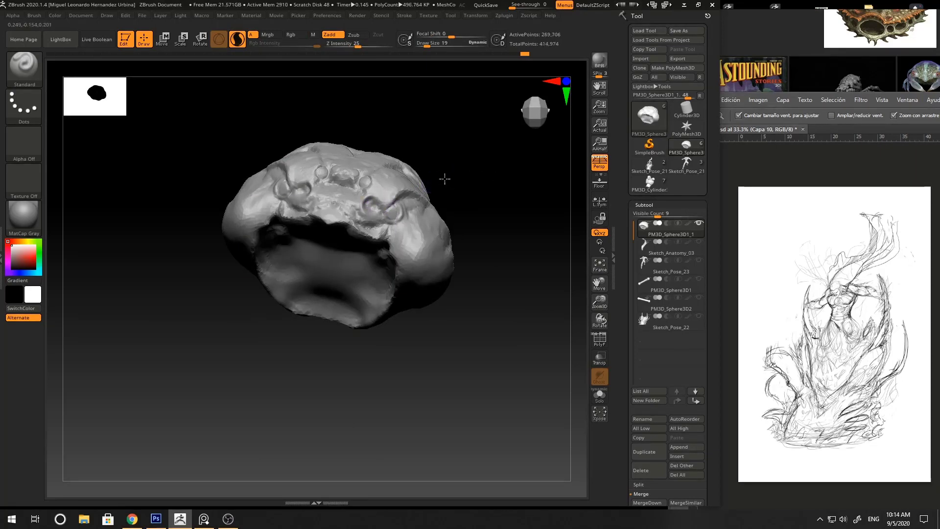
- Add clay around the shoulder bumps with ClayTubes at draw size 19 and define them with Standard strokes down to draw size 14
left_click_drag(445, 179, 375, 201)
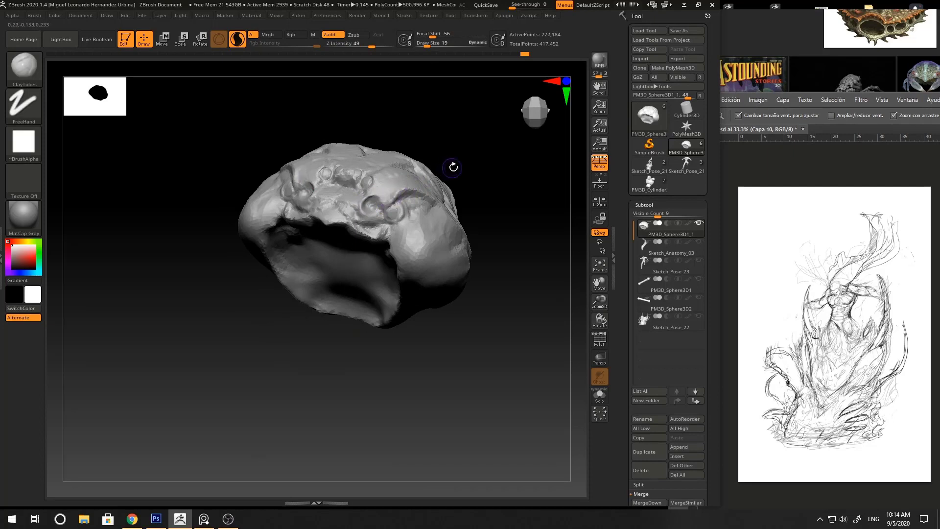
mouse_move(454, 167)
left_mouse_down()
mouse_move(378, 195)
mouse_move(390, 196)
left_mouse_up()
right_click_drag(411, 176, 393, 179)
key("b")
key("s")
key("t")
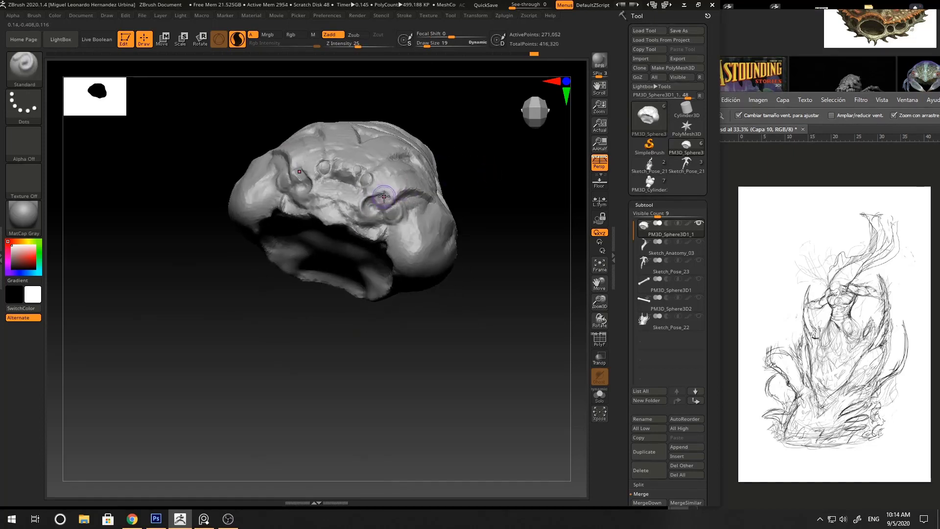
left_click_drag(386, 194, 369, 195)
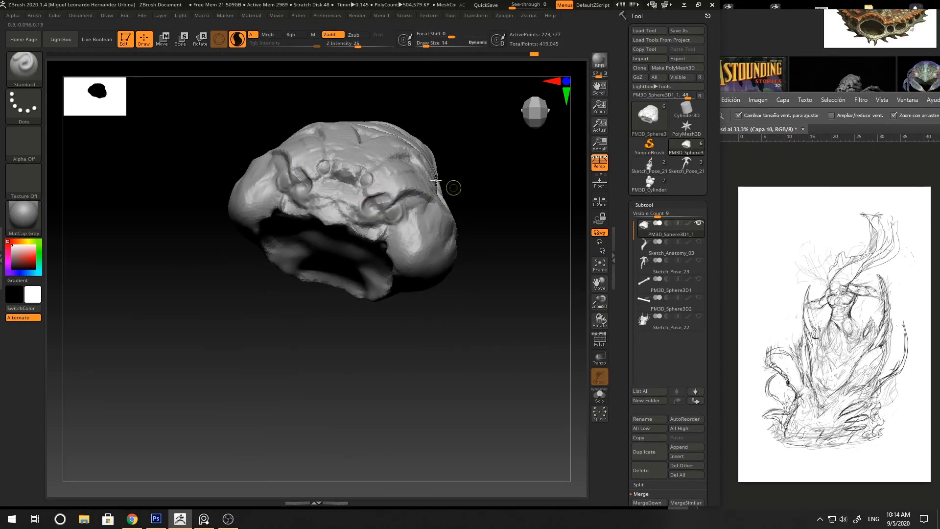
left_click_drag(436, 181, 356, 196)
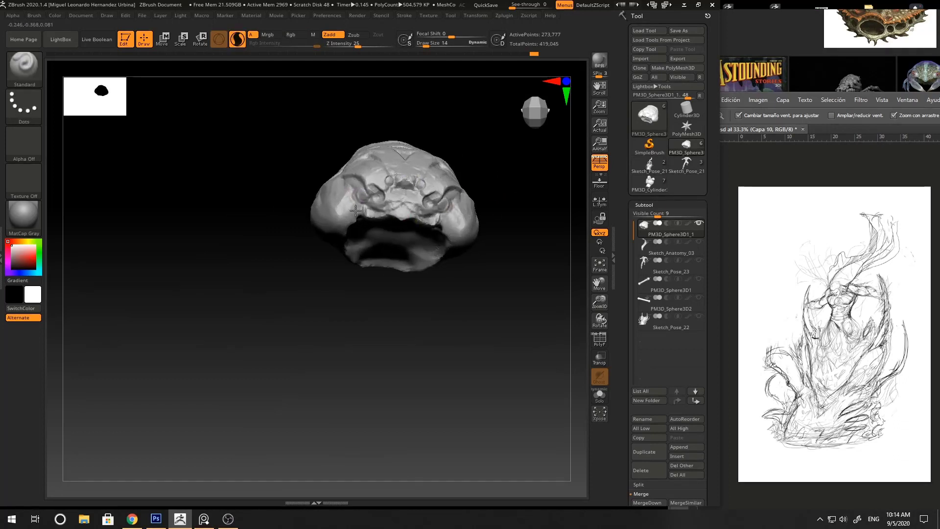
- Sculpt detail along the opening's upper rim below the bumps at draw size 19
mouse_move(504, 188)
left_mouse_down()
mouse_move(519, 178)
mouse_move(509, 139)
left_mouse_up()
key("space")
left_click_drag(392, 230, 397, 230)
left_click_drag(504, 186, 507, 216)
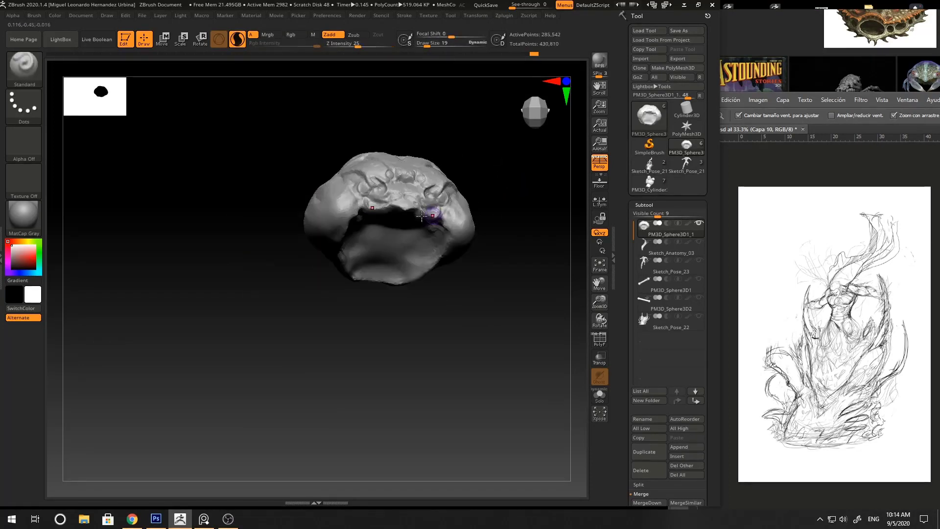
left_click_drag(422, 216, 406, 207)
left_click_drag(475, 183, 477, 192)
key("space")
left_click_drag(404, 219, 388, 200)
- Shape the rim beside the shoulder fold with the Standard brush
left_click_drag(495, 213, 474, 176, "alt")
key("b")
key("s")
key("t")
key("space")
left_click_drag(422, 219, 427, 219)
mouse_move(482, 206)
left_mouse_down("alt")
mouse_move(456, 256)
mouse_move(417, 196)
mouse_move(423, 184)
mouse_move(405, 183)
left_mouse_up("alt")
- Choose the SnakeHook2 brush and try pulling a spike out of the shoulder's top
key("b")
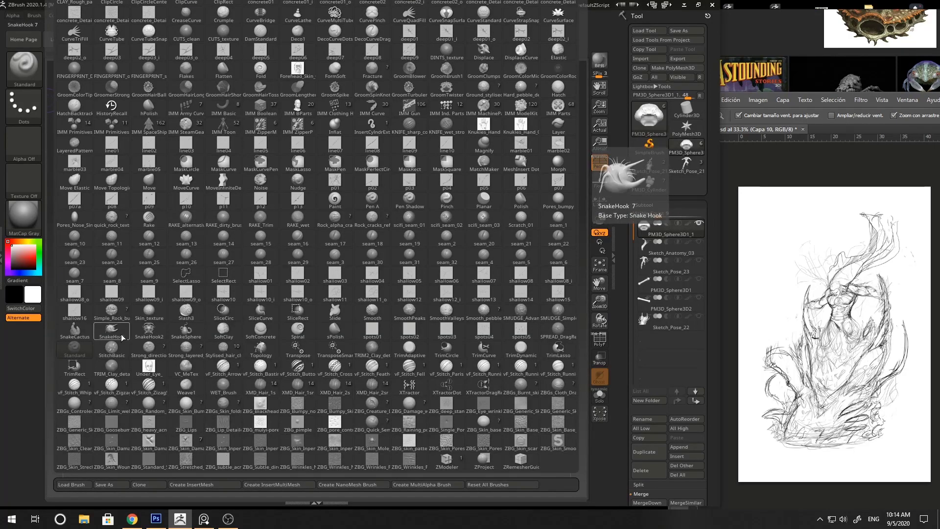
left_click(151, 333)
right_click(327, 350)
mouse_move(436, 294)
right_mouse_down()
mouse_move(449, 275)
mouse_move(415, 306)
right_mouse_up()
right_click(392, 251)
left_click_drag(389, 249, 386, 203)
key("ctrl+z")
- Set MaskPen as the masking brush
right_click(392, 238)
right_click_drag(392, 238, 385, 252)
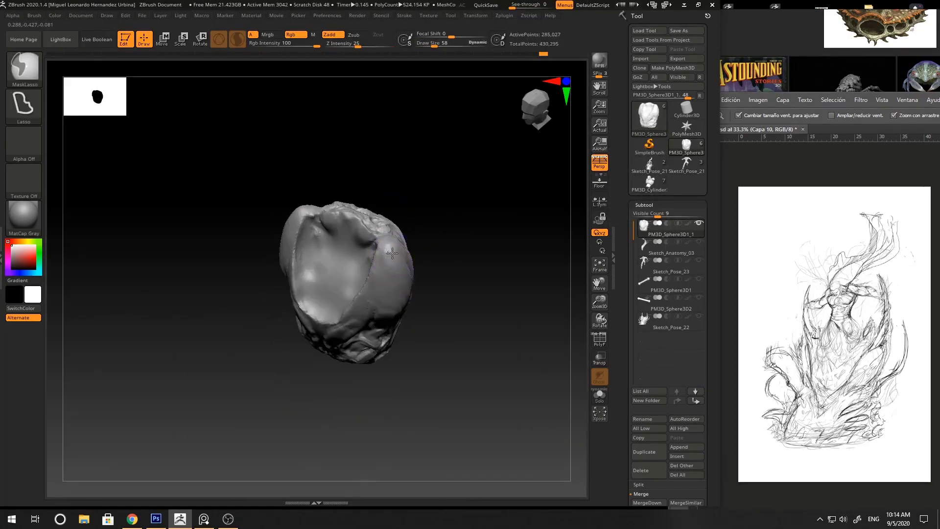
key("b")
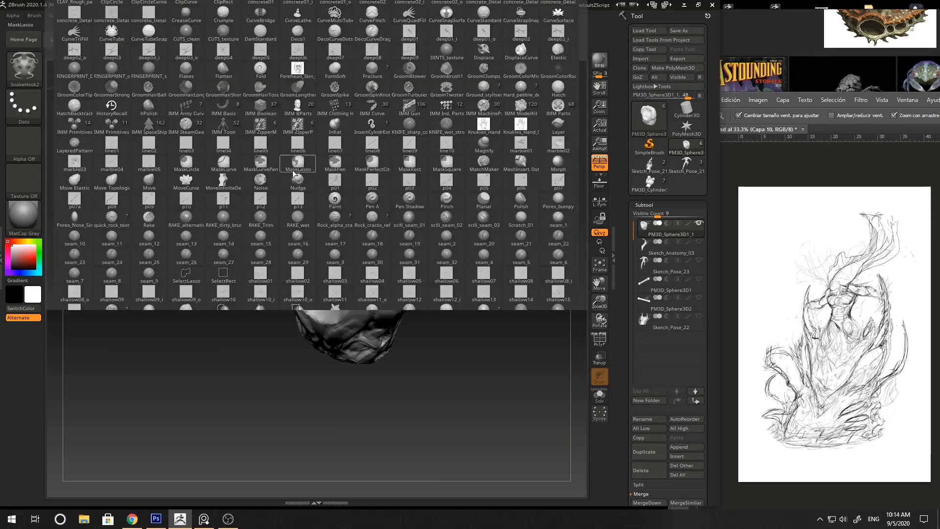
left_click(335, 165)
right_click_drag(449, 199, 390, 244)
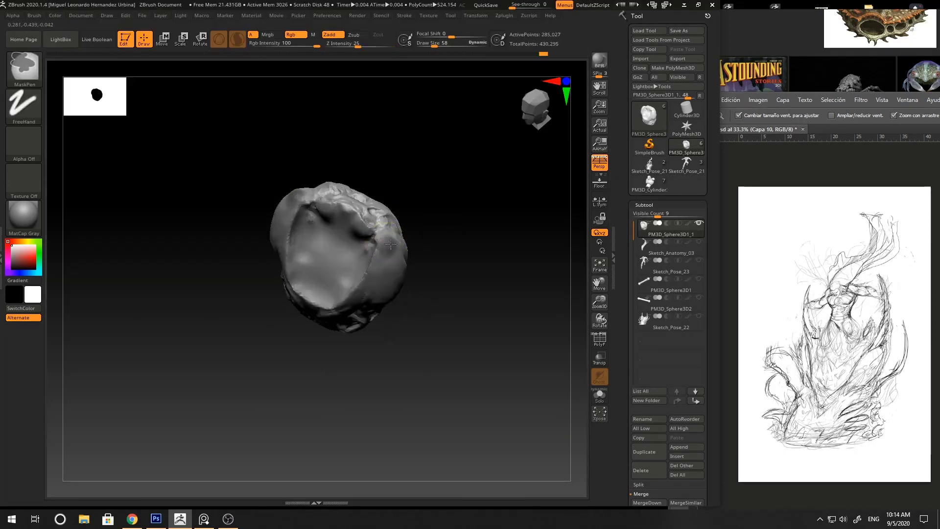
- Try pulling a symmetrical pair of horns from the shoulder tops with SnakeHook2 at draw sizes 58 and 73
mouse_move(453, 218)
right_mouse_down("shift")
mouse_move(456, 200)
mouse_move(408, 236)
right_mouse_up("shift")
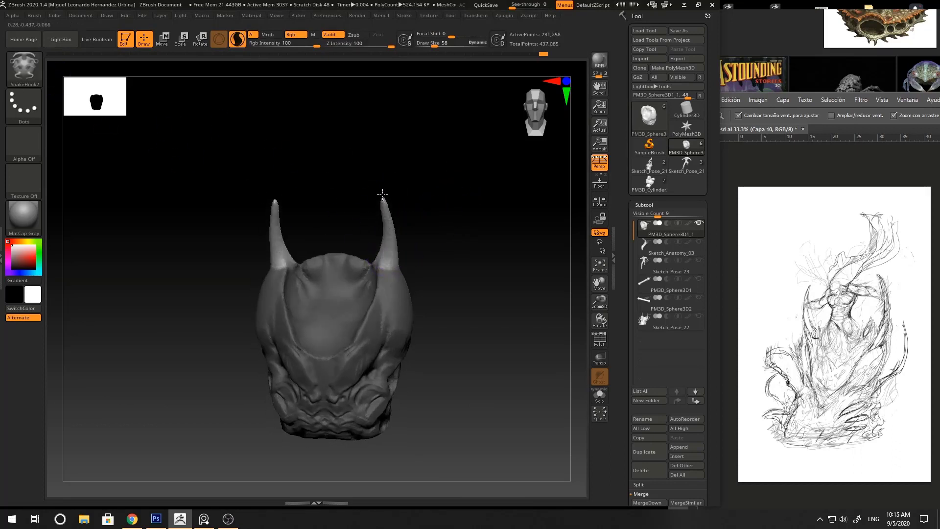
mouse_move(416, 189)
right_mouse_down()
mouse_move(426, 197)
mouse_move(408, 221)
mouse_move(446, 213)
right_mouse_up()
key("ctrl+z")
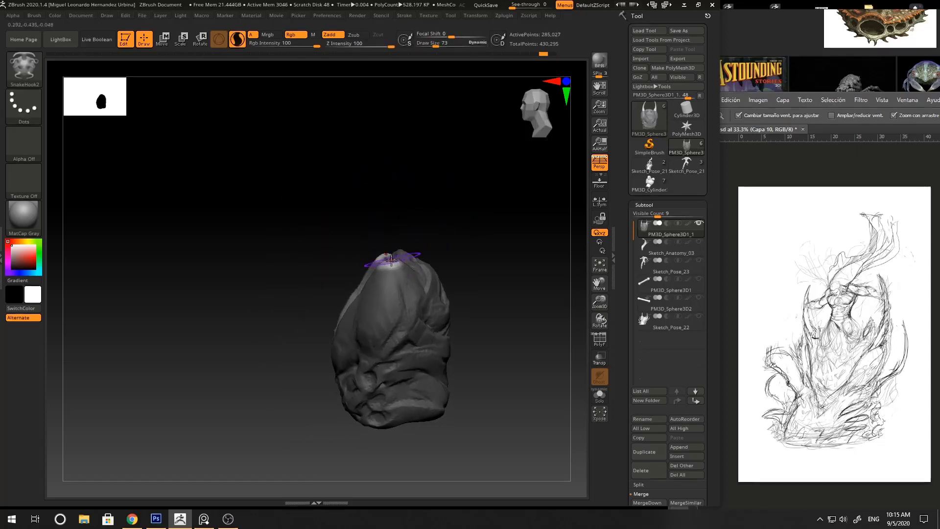
left_click_drag(392, 259, 391, 226)
key("ctrl+z")
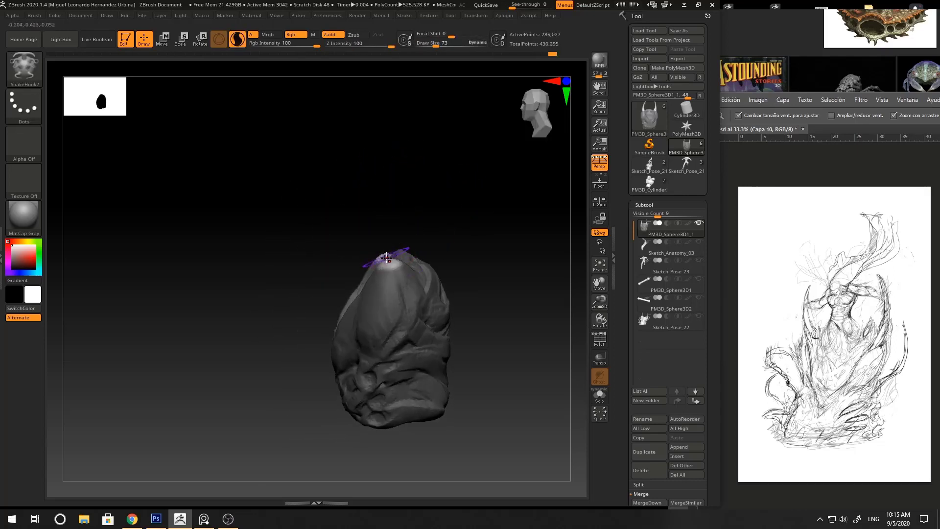
left_click_drag(388, 260, 381, 174)
right_click_drag(422, 168, 455, 173, "shift")
key("ctrl+z")
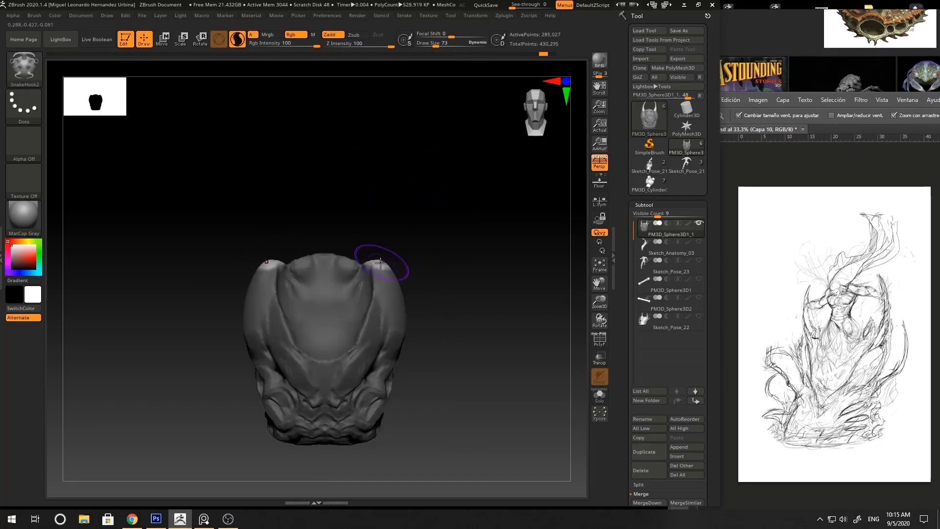
- Pull a symmetrical pair of long horns upward from the shoulder tops with SnakeHook2, starting at draw size 73
mouse_move(381, 261)
left_mouse_down()
mouse_move(392, 208)
mouse_move(384, 158)
left_mouse_up()
right_click_drag(407, 161, 399, 200)
key("space")
mouse_move(399, 200)
left_mouse_down()
mouse_move(421, 199)
mouse_move(438, 252)
left_mouse_up()
key("e")
right_click_drag(465, 230, 518, 222, "shift")
key("space")
left_click_drag(436, 220, 441, 220)
right_click_drag(449, 175, 430, 210, "alt")
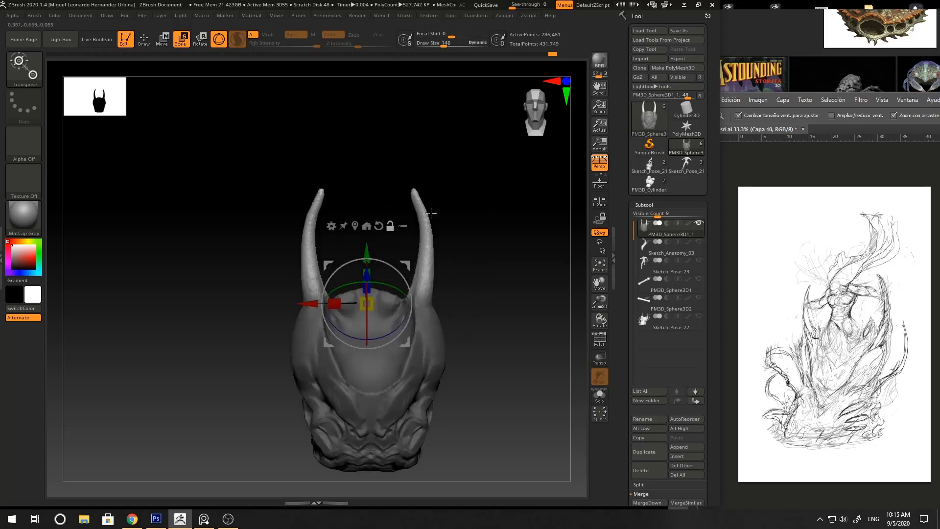
- Lengthen the tips of both horns at about draw size 109 and smooth them
key("q")
key("space")
key("space")
left_click_drag(422, 200, 415, 199)
key("shift")
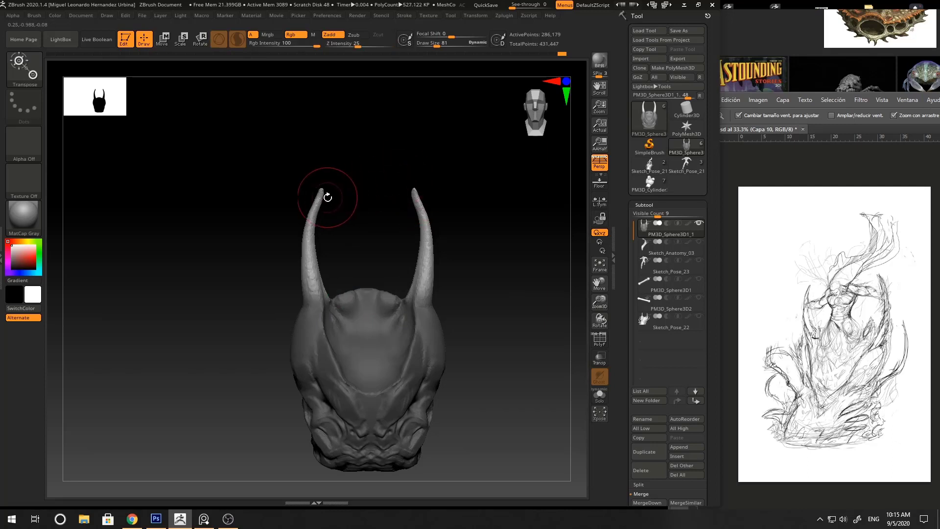
key("w")
key("q")
key("bracketright")
key("w")
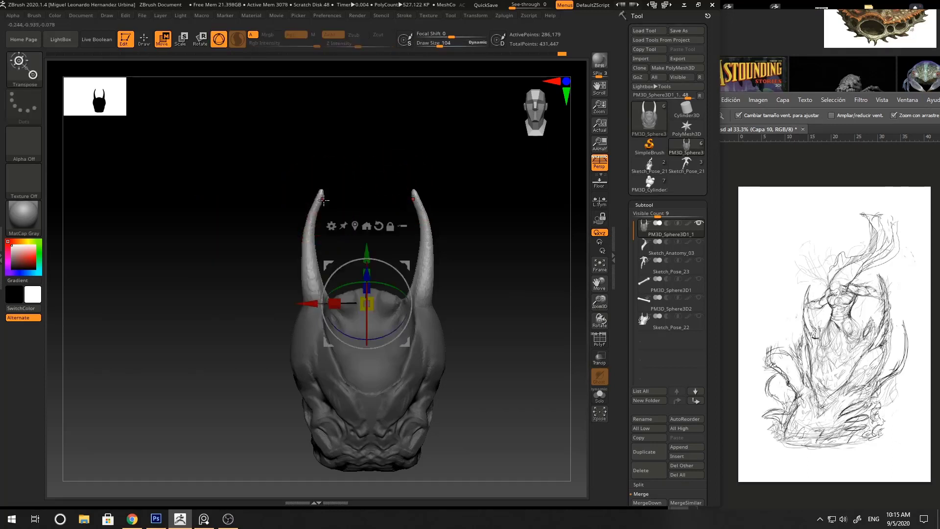
key("q")
left_click_drag(317, 202, 323, 180)
left_click_drag(323, 181, 325, 176, "shift")
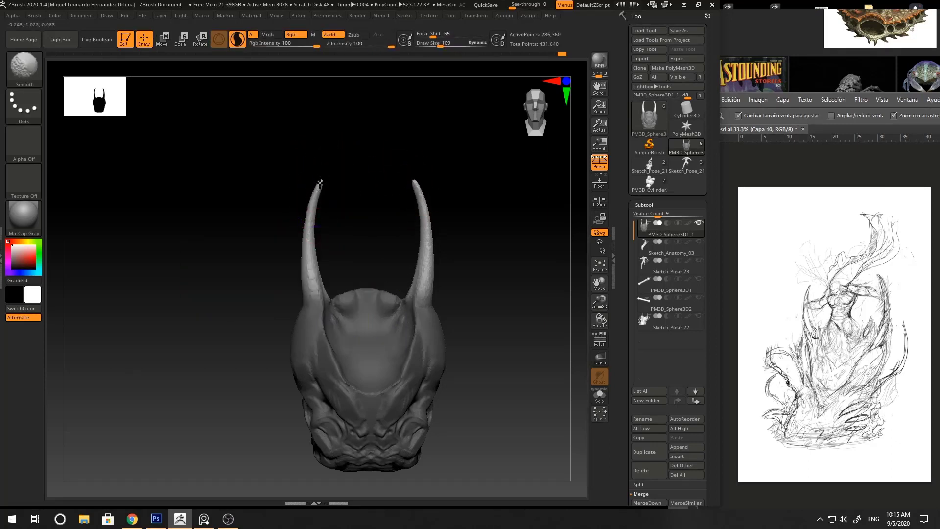
- Bow both horns outward and stretch their pointed tips with the Move brush at draw size 157
key("space")
mouse_move(309, 239)
left_mouse_down()
mouse_move(321, 239)
mouse_move(304, 230)
left_mouse_up()
left_click_drag(311, 263, 301, 256)
left_click_drag(315, 190, 317, 183)
left_click_drag(305, 244, 300, 242)
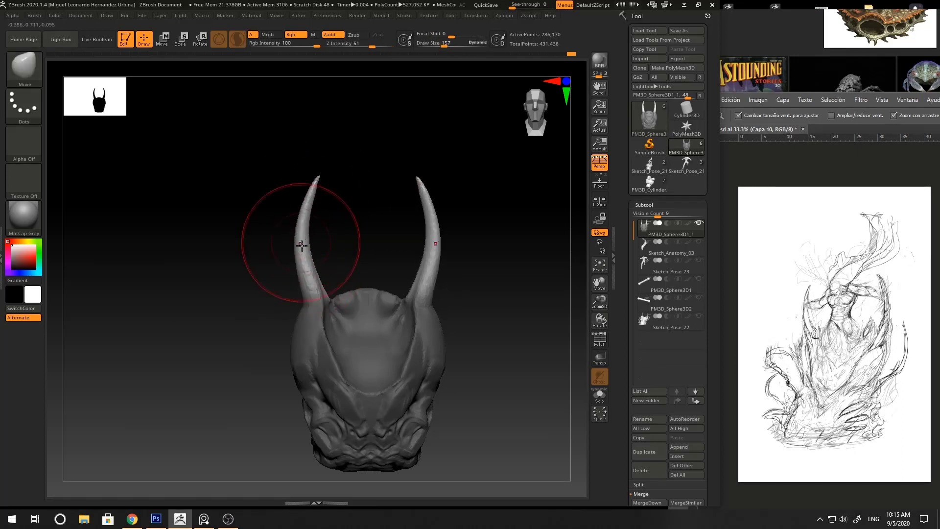
left_click_drag(312, 188, 314, 171)
left_click_drag(302, 212, 321, 200)
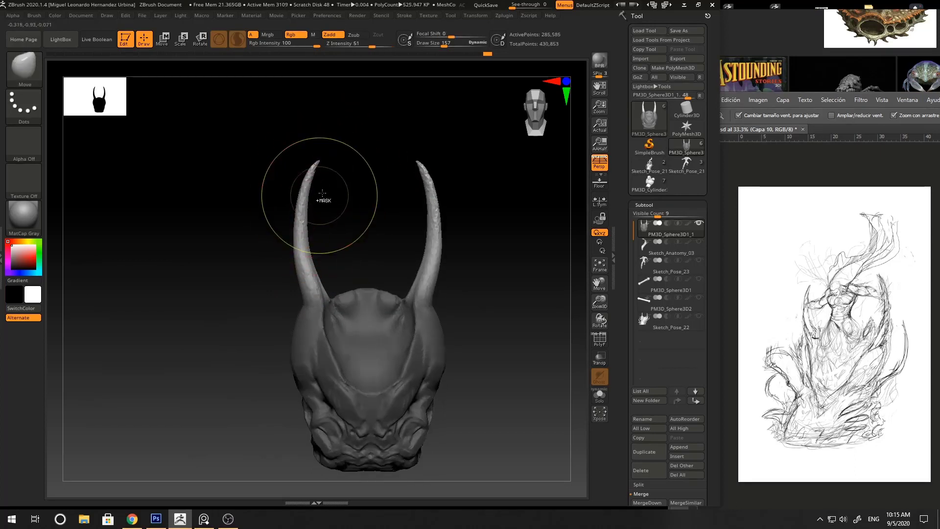
key("ctrl+z")
- Sculpt the upper corners of the torso's front hollow near the horn bases with the Standard brush
key("b")
key("s")
key("t")
mouse_move(480, 210)
left_mouse_down("ctrl")
mouse_move(499, 254)
mouse_move(474, 211)
mouse_move(446, 235)
left_mouse_up("ctrl")
key("space")
mouse_move(345, 262)
left_mouse_down()
mouse_move(336, 262)
mouse_move(351, 263)
left_mouse_up()
right_click_drag(361, 255, 382, 278, "ctrl")
key("space")
left_click_drag(380, 281, 377, 281)
- Add curved folds across the upper part of the front hollow with Standard strokes at draw size 30
right_click_drag(375, 249, 374, 264)
left_click_drag(376, 263, 371, 277)
right_click_drag(372, 276, 413, 275)
left_click_drag(379, 277, 360, 297)
right_click_drag(369, 291, 308, 305)
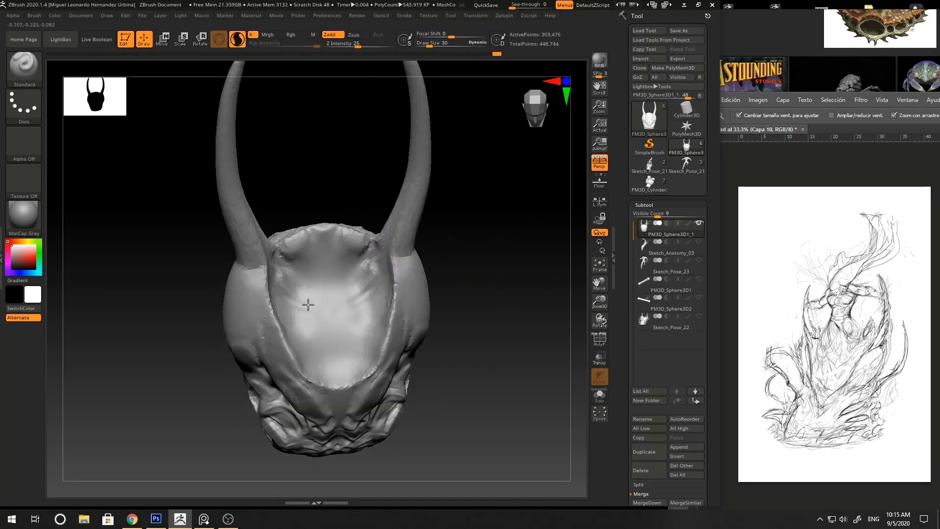
mouse_move(308, 304)
left_mouse_down()
mouse_move(296, 280)
mouse_move(311, 278)
left_mouse_up()
left_click_drag(464, 260, 465, 229)
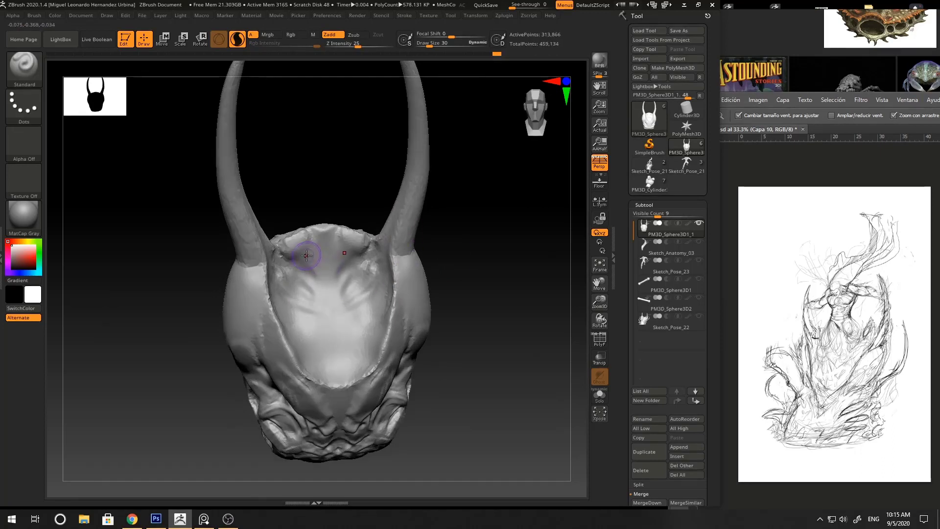
- Strengthen the ridges fanning out beneath the hollow's upper rim with Standard strokes at draw sizes 30 and 19
left_click_drag(304, 247, 307, 253)
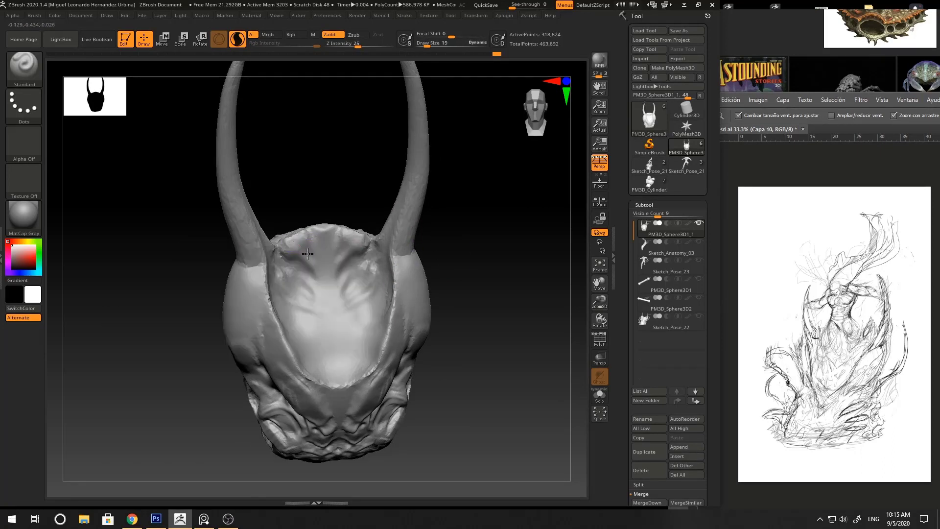
left_click_drag(337, 206, 335, 211)
left_click_drag(303, 248, 314, 273)
- Build up the underside of the hollow's upper rim with ClayBuildup at draw size 19
right_click_drag(443, 196, 438, 164, "ctrl")
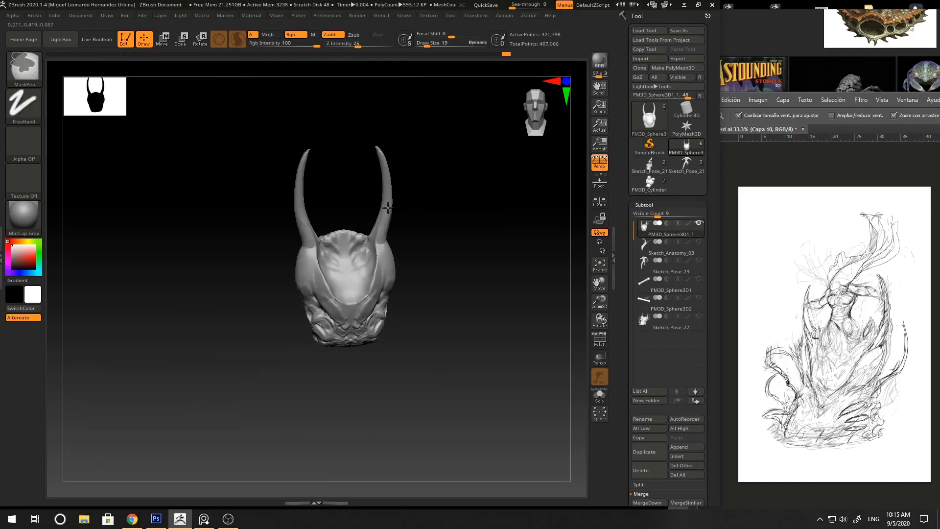
left_click_drag(438, 164, 441, 216)
left_click_drag(316, 236, 325, 231)
right_click_drag(360, 212, 356, 223, "ctrl")
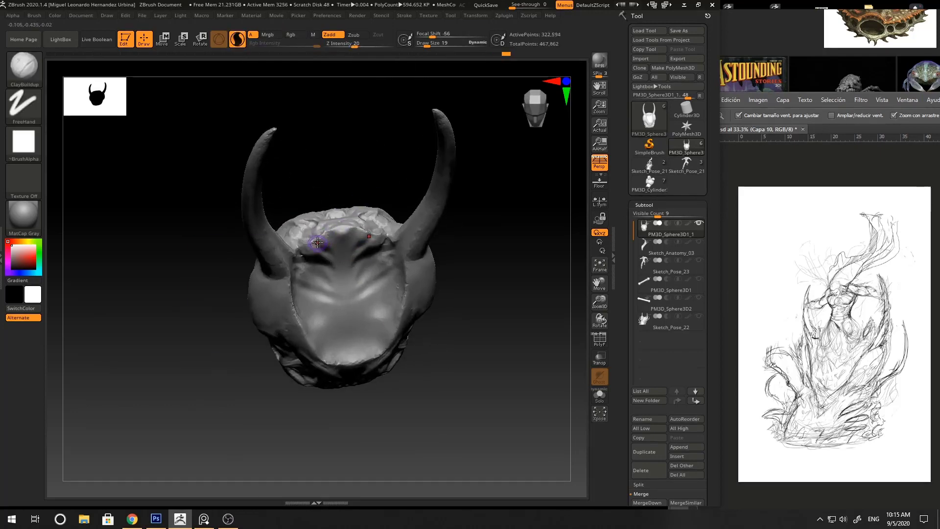
left_click_drag(321, 245, 329, 236)
left_click_drag(383, 190, 383, 225)
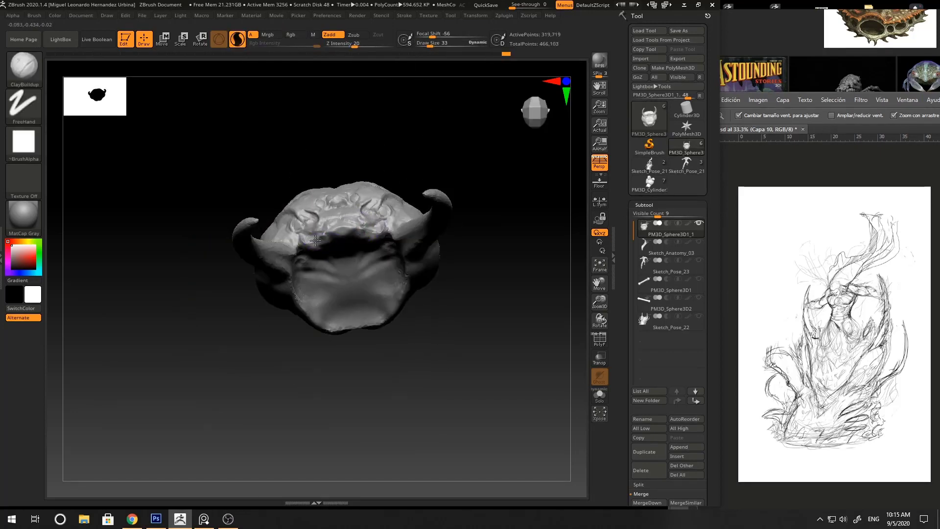
- Refine the middle of the upper rim with Standard brush strokes
key("b")
key("s")
key("t")
mouse_move(331, 239)
left_mouse_down()
mouse_move(336, 232)
mouse_move(341, 240)
left_mouse_up()
left_click_drag(474, 223, 486, 254)
- Carve creases around the bumps and along the upper rim with DamStandard at draw sizes 12 and 26
key("b")
key("d")
key("s")
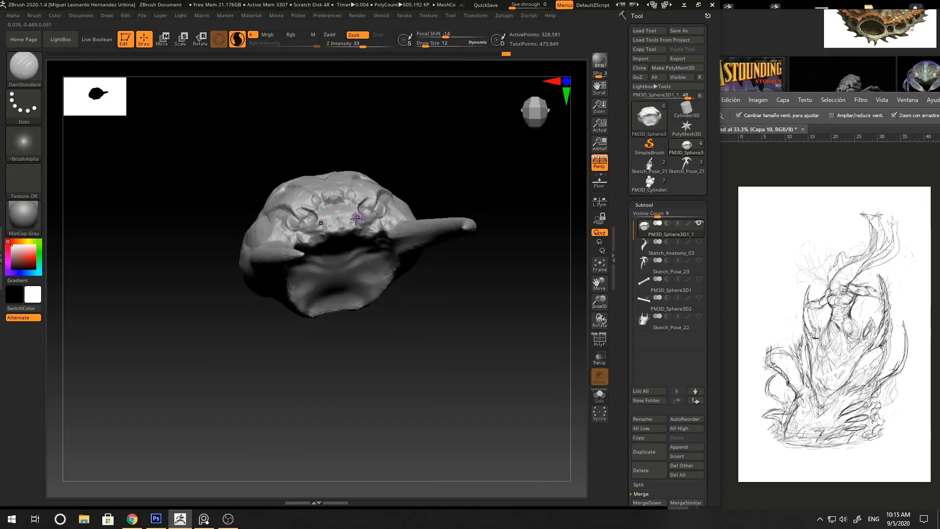
key("space")
left_click_drag(336, 230, 341, 226)
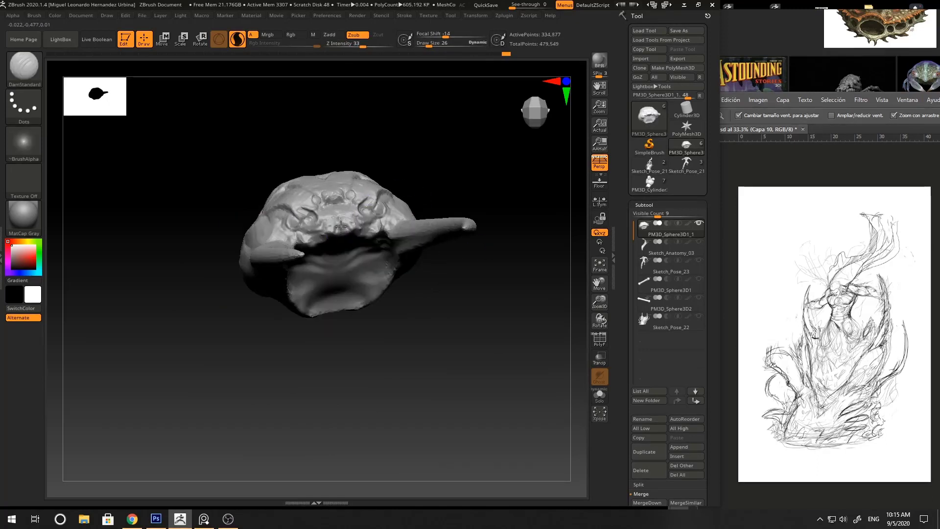
mouse_move(334, 226)
right_mouse_down()
mouse_move(336, 274)
mouse_move(336, 206)
right_mouse_up()
mouse_move(336, 205)
left_mouse_down()
mouse_move(326, 202)
mouse_move(319, 226)
left_mouse_up()
- Add clay to the side folds inside the front hollow with ClayTubes at draw size 28
mouse_move(367, 220)
right_mouse_down("ctrl")
mouse_move(447, 189)
mouse_move(371, 210)
mouse_move(399, 235)
mouse_move(454, 224)
mouse_move(409, 227)
mouse_move(395, 241)
right_mouse_up("ctrl")
key("b")
key("s")
key("t")
key("b")
key("c")
key("t")
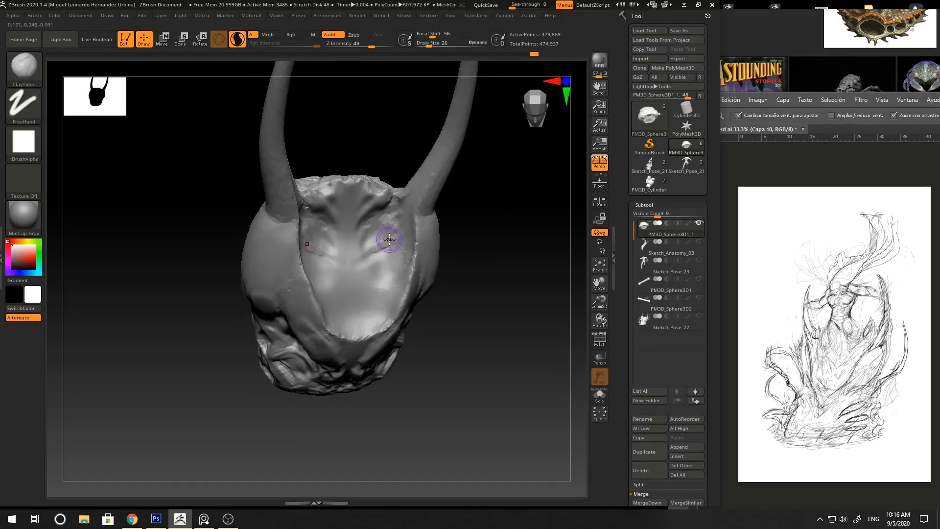
key("space")
left_click(388, 240)
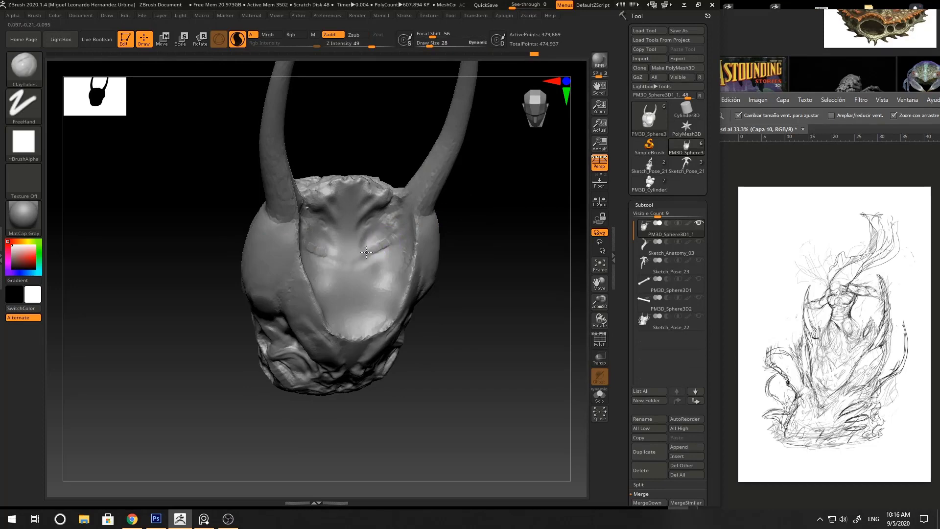
- Broaden the folds in the middle of the front hollow with ClayTubes at draw size 51
right_click_drag(470, 222, 461, 205)
left_click_drag(462, 205, 483, 210, "ctrl")
key("space")
left_click(366, 252)
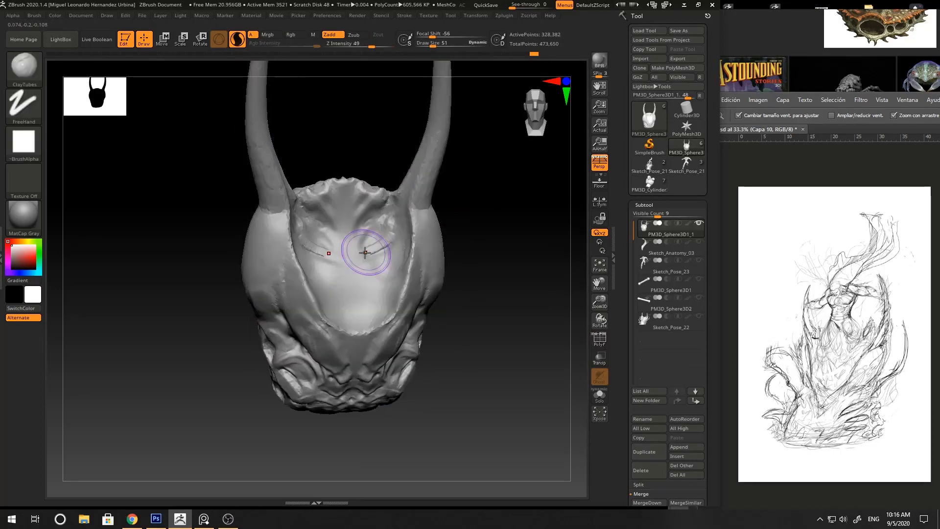
right_click_drag(352, 257, 410, 237)
- Define the folds below the horn bases inside the hollow with Standard strokes at draw size 28
key("b")
key("s")
key("t")
key("space")
left_click(389, 221)
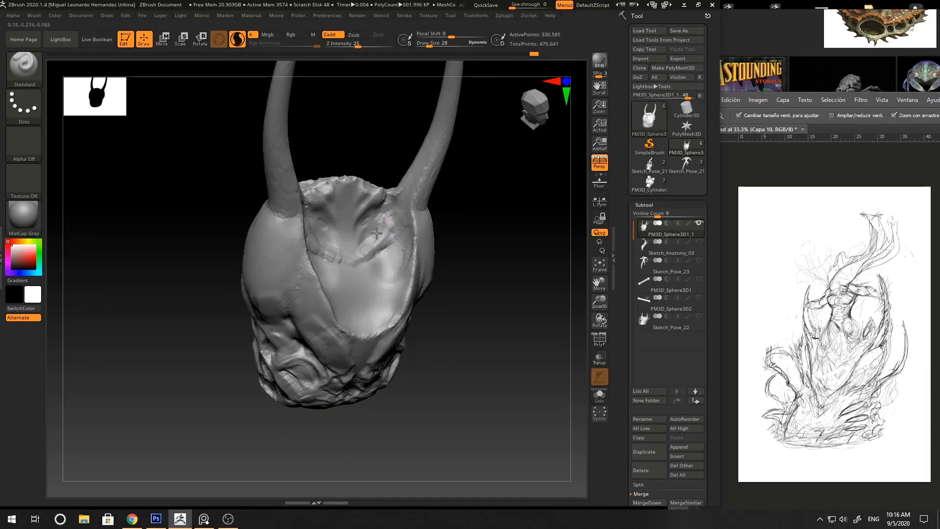
mouse_move(337, 262)
right_mouse_down()
mouse_move(383, 211)
mouse_move(407, 246)
right_mouse_up()
- Carve a crease near the hollow's side edge below the horn with DamStandard at draw size 54
key("b")
key("d")
key("s")
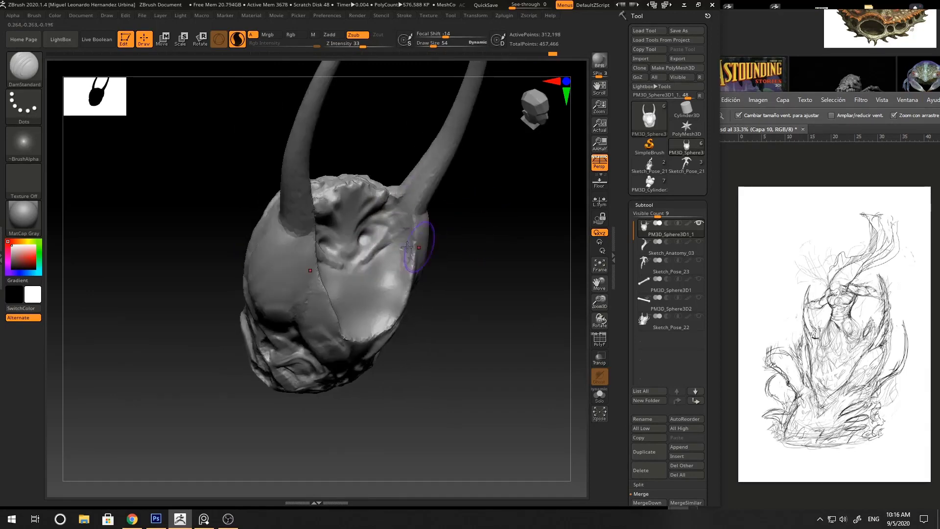
left_click_drag(407, 240, 411, 245)
mouse_move(473, 221)
left_mouse_down()
mouse_move(480, 229)
mouse_move(373, 258)
left_mouse_up()
- Build up the folds in the middle of the front hollow with ClayBuildup at draw size 51
key("b")
key("s")
key("t")
key("b")
key("c")
key("b")
key("space")
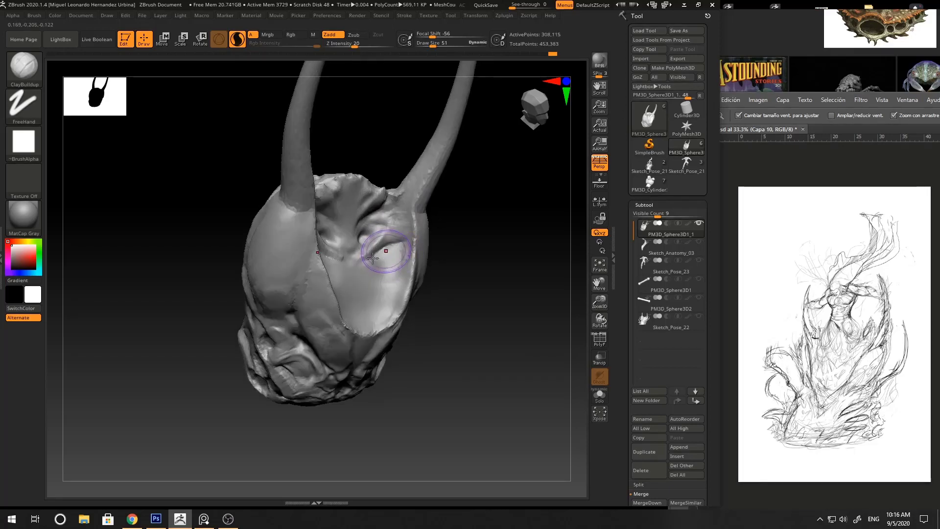
left_click_drag(458, 239, 391, 263)
left_click_drag(466, 254, 373, 269)
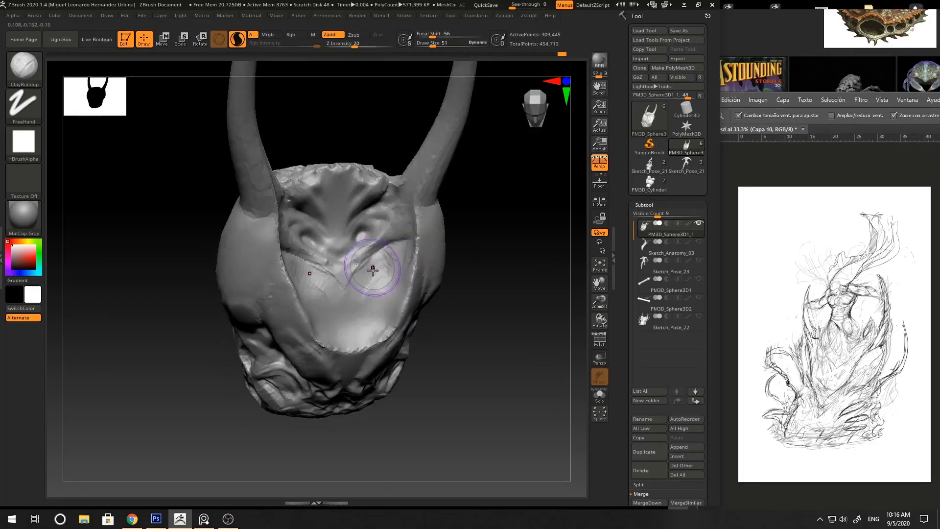
- Layer clay over the hollow's middle folds with ClayTubes at draw size 51
key("b")
key("c")
key("t")
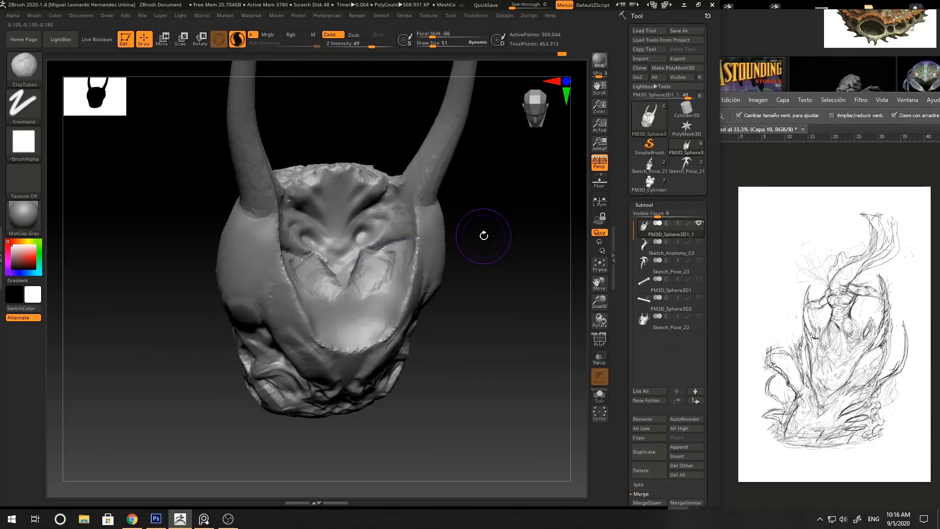
left_click_drag(484, 236, 386, 262)
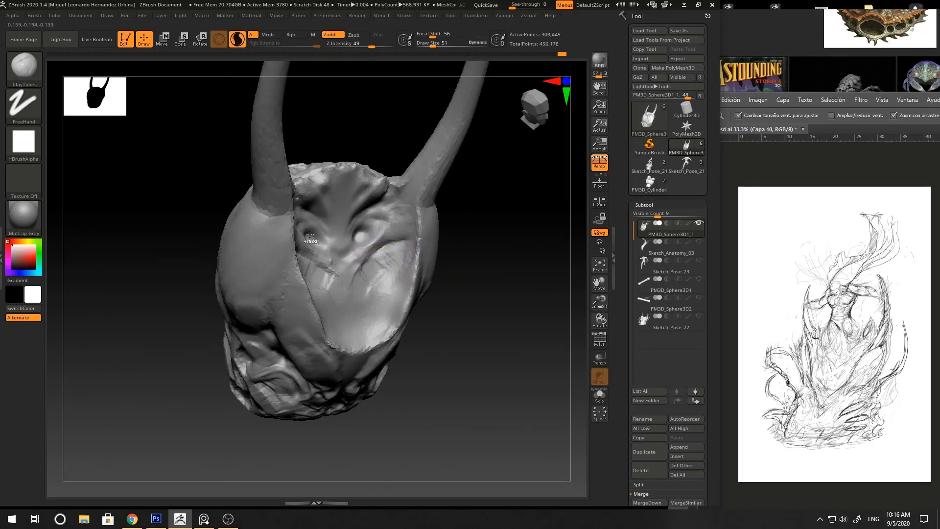
right_click_drag(310, 234, 358, 269, "ctrl")
left_click_drag(352, 276, 360, 273)
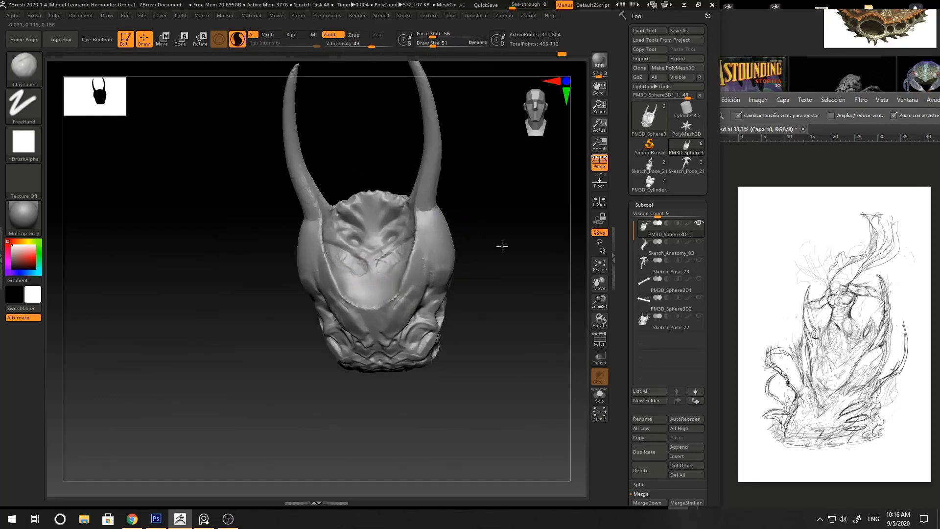
- Broaden the hollow's lower folds with ClayTubes at draw size 65 and smooth them
left_click_drag(502, 246, 477, 262)
left_click_drag(348, 273, 342, 267)
left_click_drag(341, 273, 347, 280)
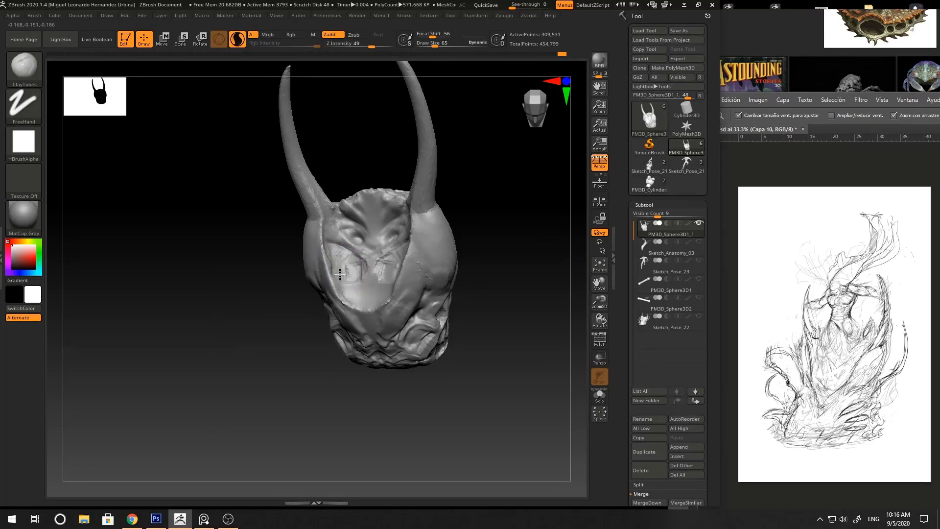
left_click_drag(465, 242, 509, 229)
left_click_drag(388, 269, 402, 258, "shift")
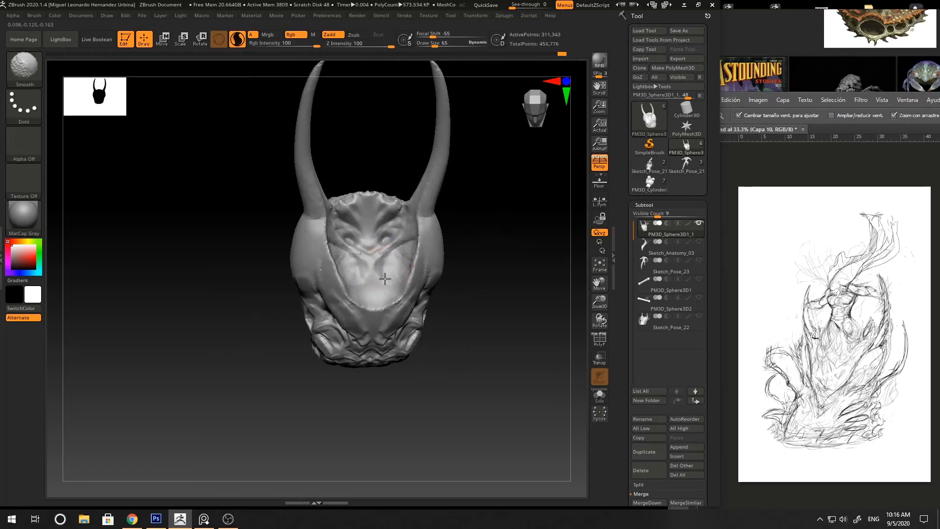
mouse_move(475, 238)
left_mouse_down()
mouse_move(457, 237)
mouse_move(509, 245)
mouse_move(472, 256)
mouse_move(482, 247)
left_mouse_up()
left_click_drag(483, 247, 482, 275, "alt")
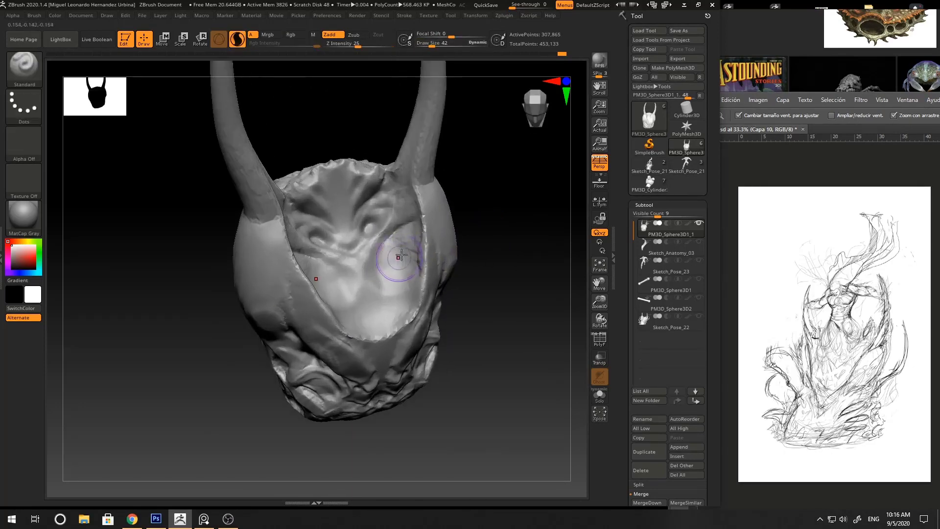
- Shape a curved fold beside the hollow's side edge with Standard at draw size 42 and crease around it with DamStandard
left_click_drag(378, 281, 397, 257)
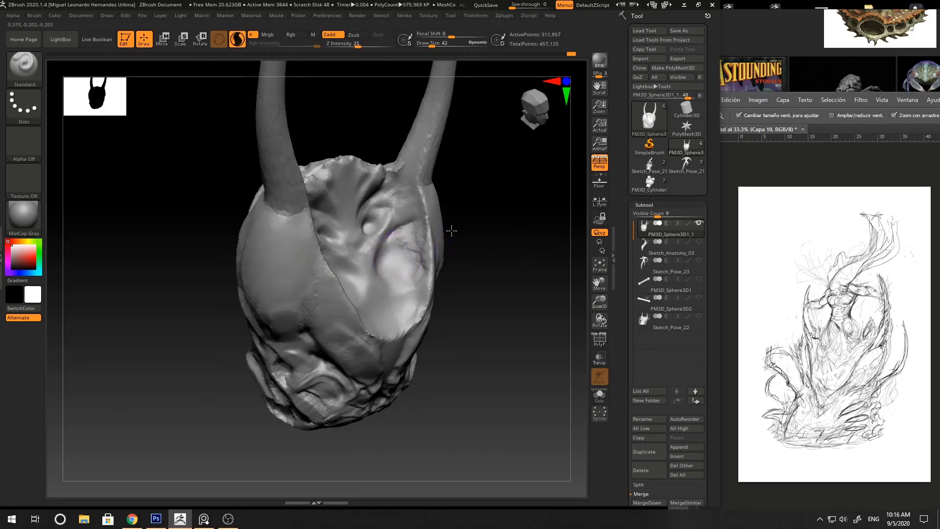
key("b")
key("d")
key("s")
mouse_move(451, 231)
left_mouse_down()
mouse_move(387, 254)
mouse_move(382, 267)
left_mouse_up()
- Define the oval lumps in the hollow's lower half with Standard at draw size 23
key("b")
key("s")
key("t")
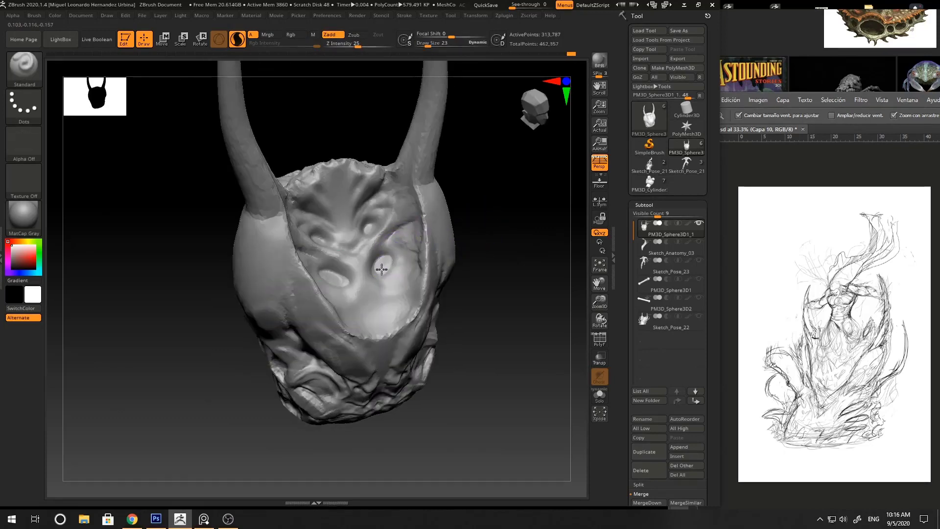
right_click_drag(382, 267, 419, 245)
- Add volume around the oval lumps in the hollow with ClayBuildup at draw size 48
key("b")
key("c")
key("b")
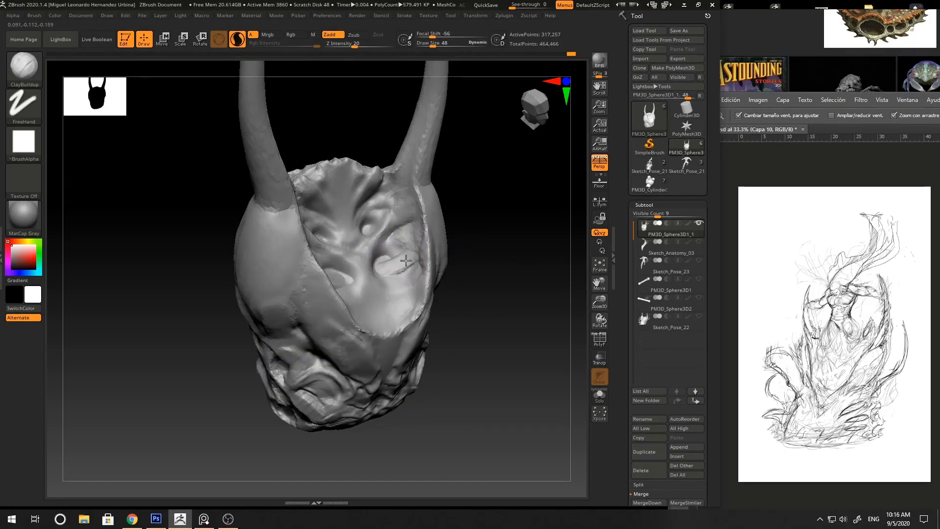
right_click_drag(389, 278, 357, 263)
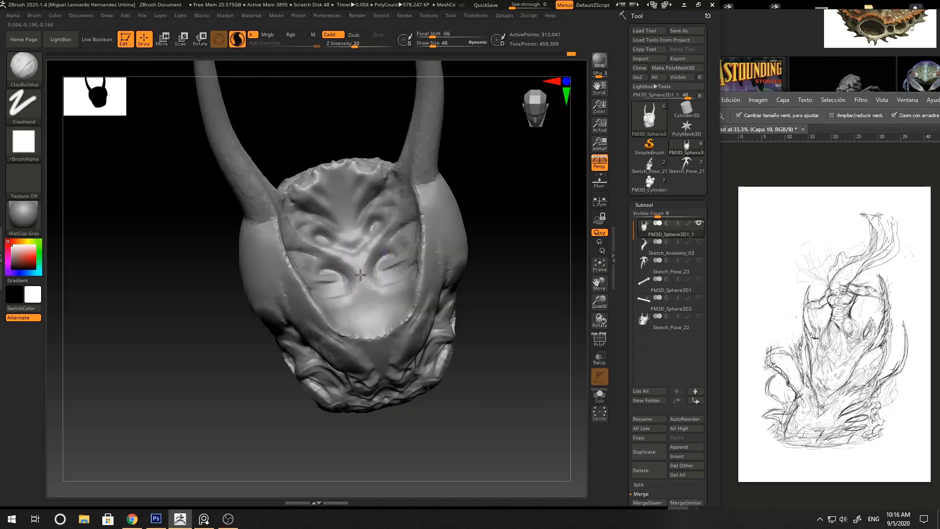
- Carve recesses beside the central ridge between the lumps with inverted Standard strokes at draw size 23
key("b")
key("s")
key("t")
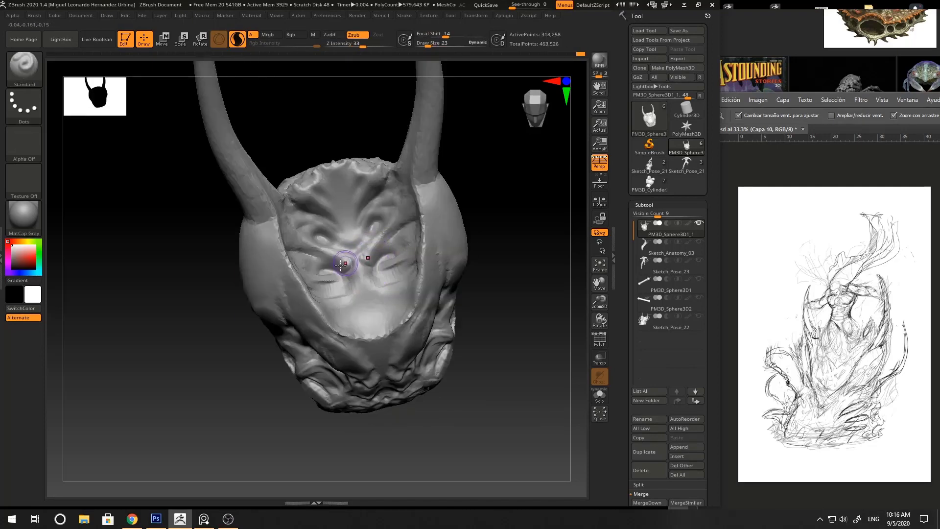
left_click_drag(340, 265, 342, 267, "alt")
right_click_drag(483, 228, 361, 273)
- Add clay across the lower part of the hollow with ClayTubes at draw size 65
key("b")
key("c")
key("t")
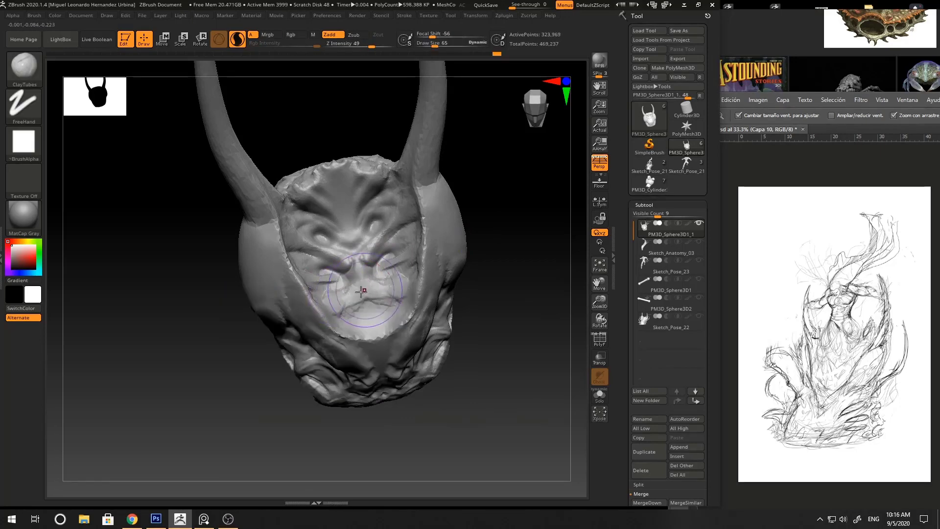
- Build up the hollow's floor and its side folds with ClayBuildup at draw size 48
key("b")
key("c")
key("b")
key("space")
mouse_move(352, 293)
left_mouse_down()
mouse_move(366, 304)
mouse_move(344, 315)
mouse_move(365, 299)
left_mouse_up()
right_click_drag(298, 313, 266, 256, "ctrl")
mouse_move(478, 242)
right_mouse_down()
mouse_move(478, 225)
mouse_move(493, 262)
mouse_move(483, 267)
right_mouse_up()
right_click_drag(482, 267, 450, 309, "ctrl")
left_click_drag(346, 253, 329, 256)
right_click_drag(329, 256, 323, 288, "ctrl")
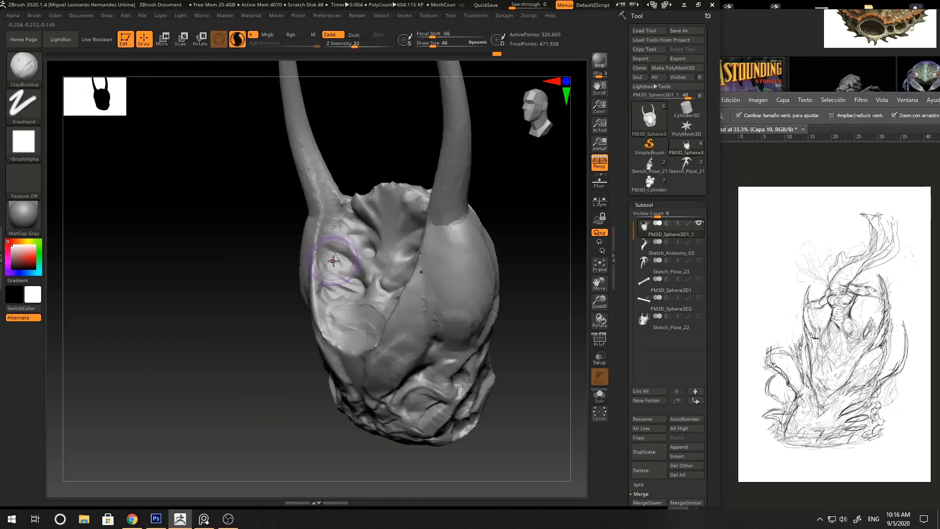
left_click_drag(325, 252, 332, 261)
- Carve creases around the folds along the hollow's side edge with DamStandard at draw size 36
key("b")
key("d")
key("s")
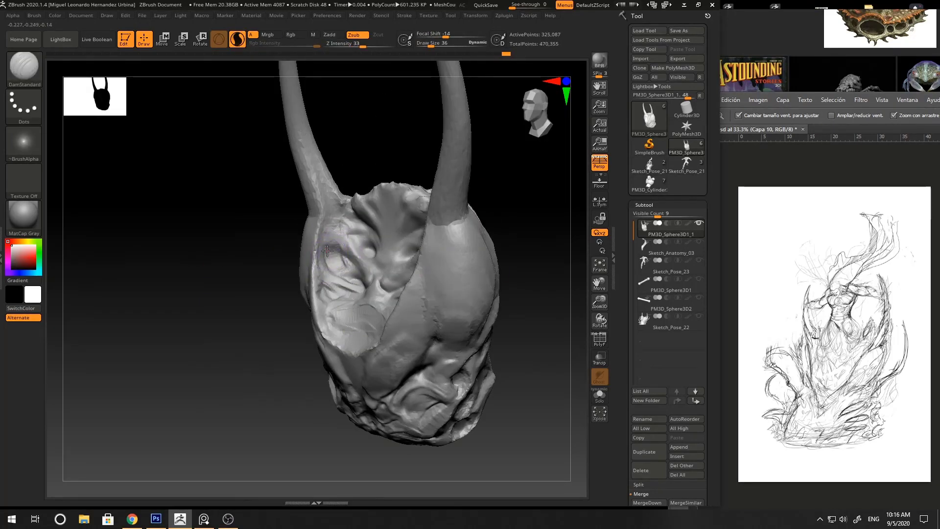
right_click_drag(339, 256, 329, 249)
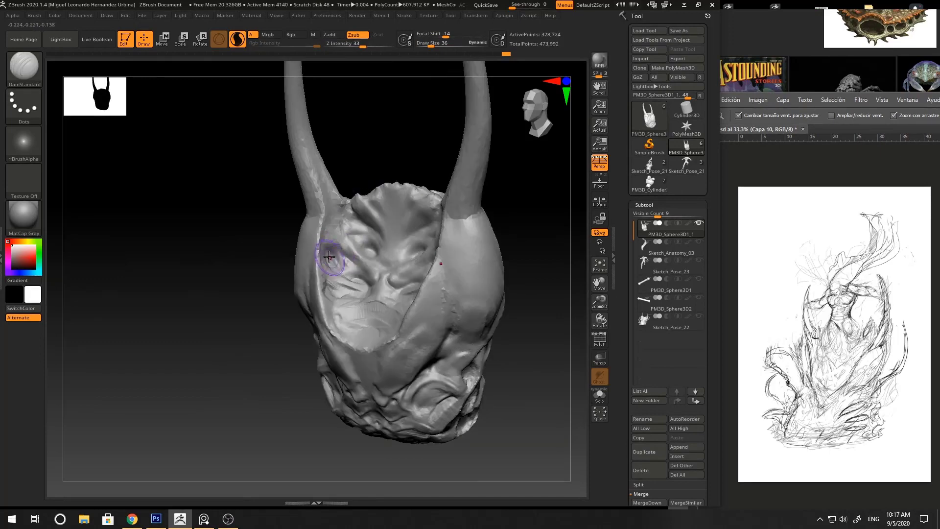
left_click_drag(342, 274, 339, 259)
mouse_move(372, 289)
right_mouse_down("ctrl")
mouse_move(484, 248)
mouse_move(387, 259)
mouse_move(382, 304)
right_mouse_up("ctrl")
mouse_move(351, 230)
left_mouse_down()
mouse_move(367, 204)
mouse_move(330, 211)
left_mouse_up()
- Refine the side folds below the horn base with thin Standard ridges at draw size 15
key("b")
key("s")
key("t")
key("space")
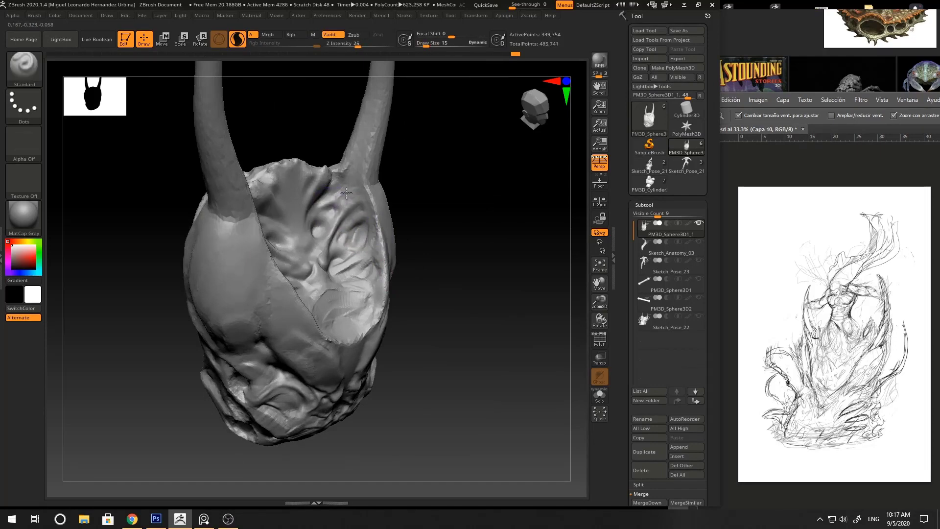
right_click_drag(347, 193, 340, 214)
right_click_drag(399, 218, 342, 224)
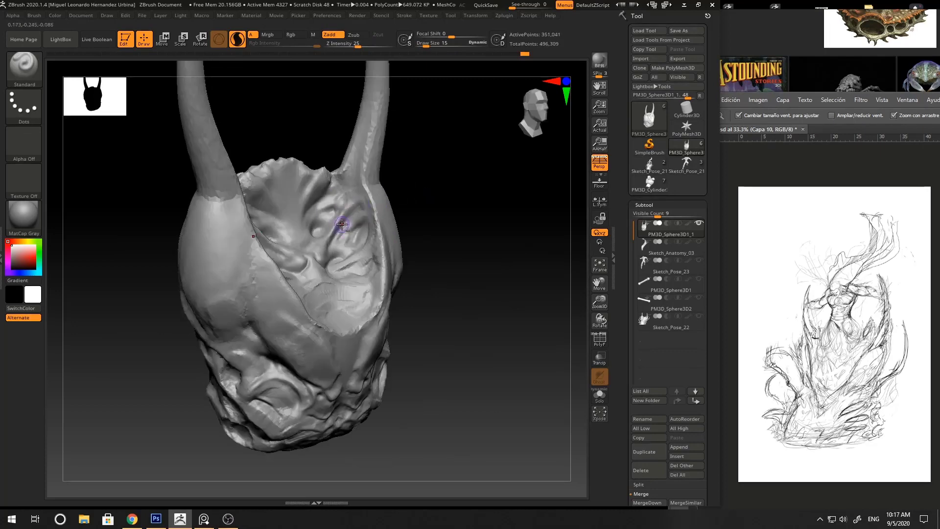
right_click_drag(379, 197, 357, 234)
right_click_drag(394, 207, 357, 226)
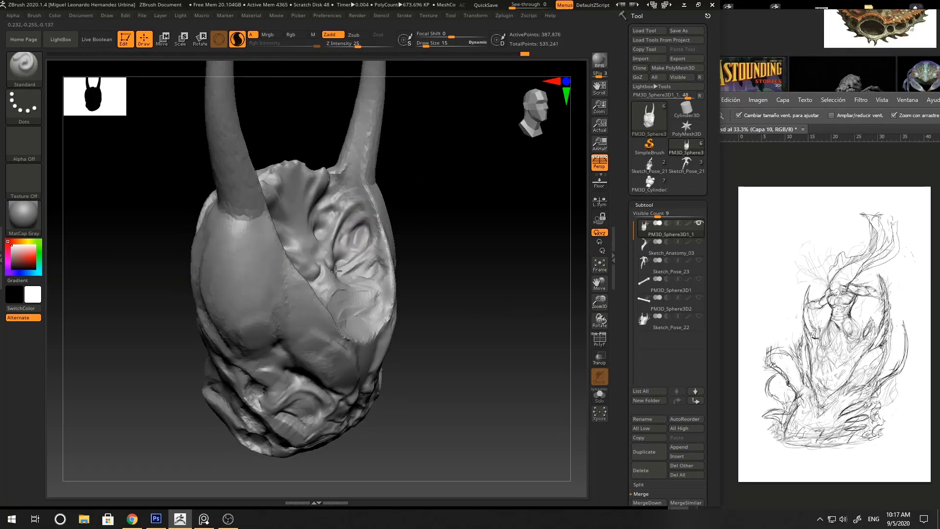
- Add fine Standard ridges at draw size 15 to the hollow's lower and central folds
mouse_move(336, 271)
right_mouse_down()
mouse_move(409, 256)
mouse_move(358, 271)
right_mouse_up()
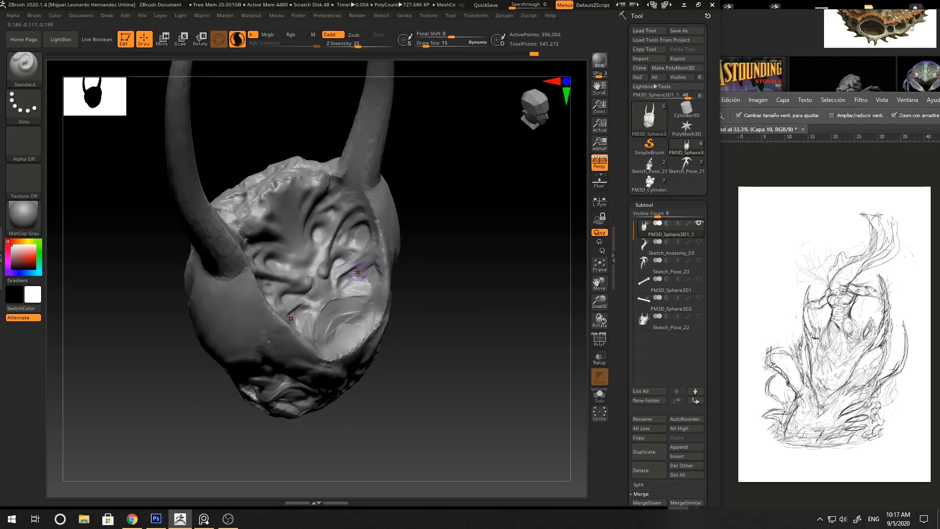
mouse_move(446, 246)
right_mouse_down()
mouse_move(413, 220)
mouse_move(421, 181)
right_mouse_up()
mouse_move(421, 181)
right_mouse_down()
mouse_move(449, 181)
mouse_move(443, 252)
right_mouse_up()
left_click_drag(370, 258, 358, 249)
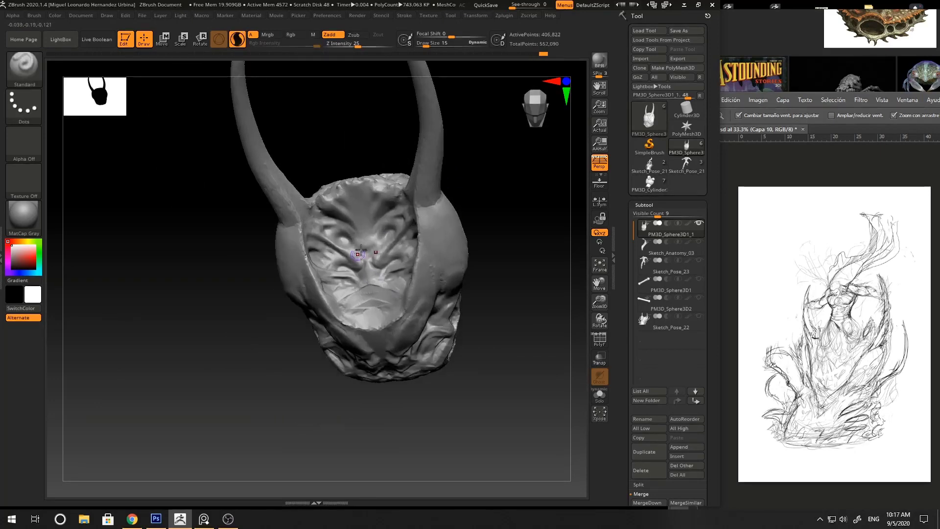
- Detail the upper folds between the hollow's lumps and the horn base with Standard at draw size 15
right_click_drag(357, 220, 355, 241, "ctrl")
left_click_drag(336, 217, 349, 224)
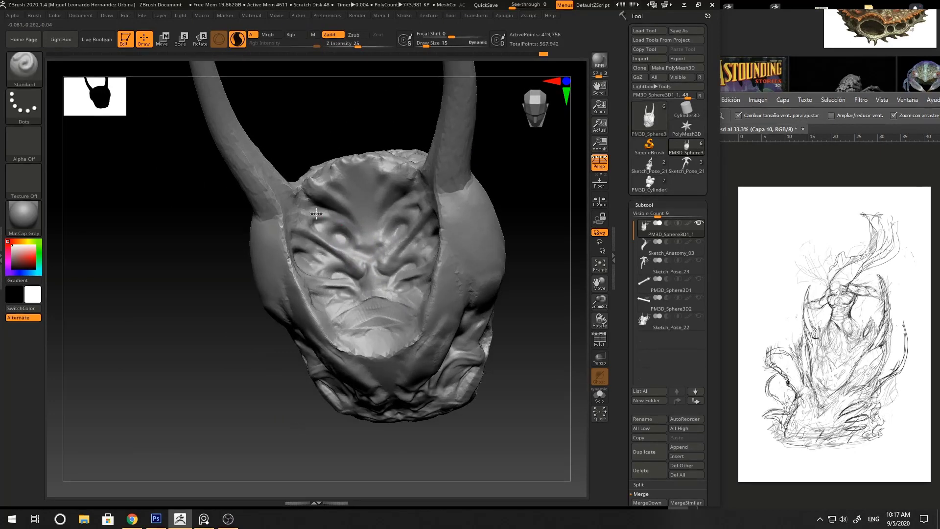
right_click_drag(489, 206, 478, 206)
left_click_drag(316, 214, 301, 207)
mouse_move(353, 192)
right_mouse_down("ctrl")
mouse_move(335, 149)
mouse_move(314, 174)
mouse_move(322, 201)
mouse_move(330, 172)
right_mouse_up("ctrl")
- Build up the inner side of the horn base with ClayBuildup at draw size 28
key("b")
key("c")
key("b")
key("s")
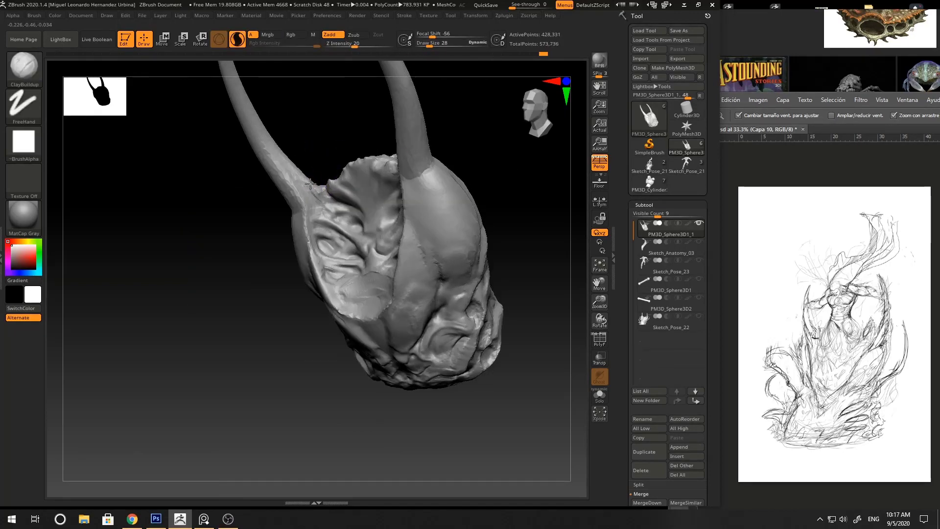
left_click_drag(311, 185, 315, 188)
mouse_move(304, 178)
right_mouse_down()
mouse_move(321, 172)
mouse_move(319, 135)
right_mouse_up()
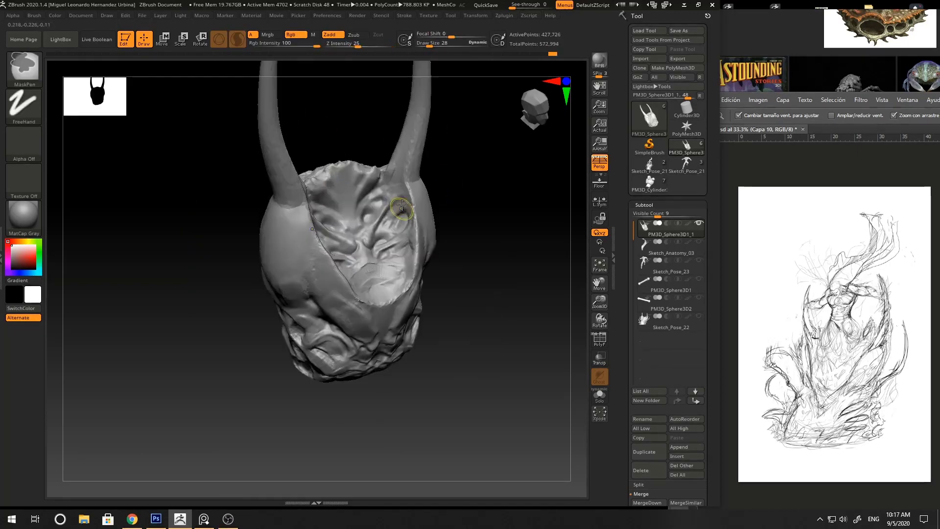
- Add thin ridges to the hollow's upper centre and lower folds with Standard at draw size 19
left_click(357, 191)
right_click_drag(447, 182, 347, 199)
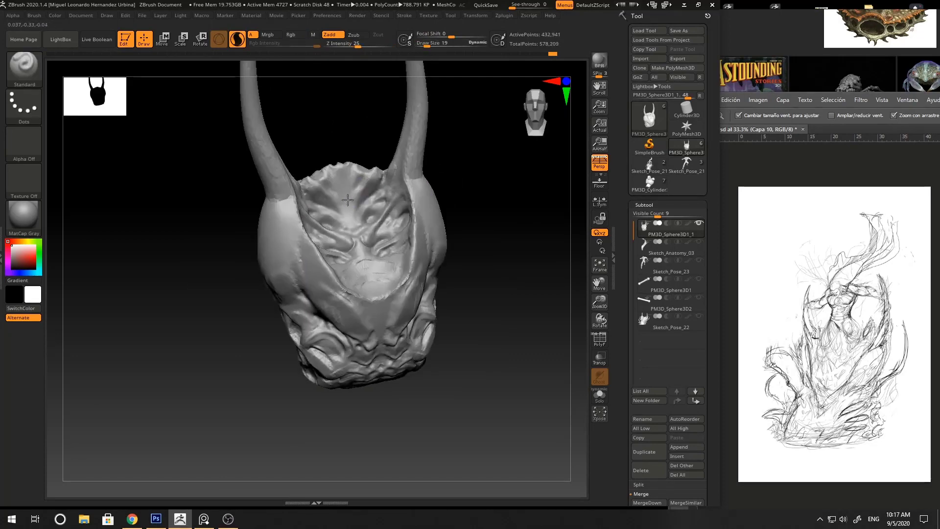
right_click_drag(460, 178, 337, 208)
left_click_drag(459, 190, 460, 220)
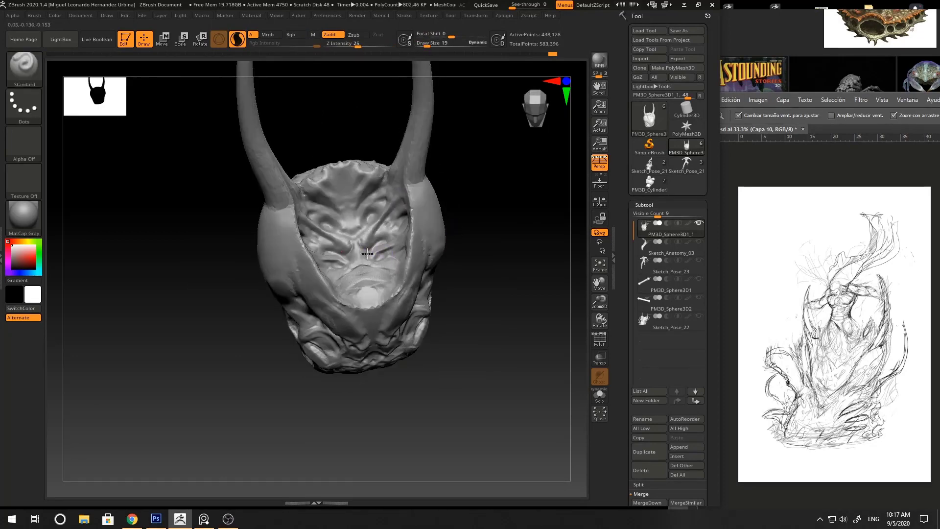
left_click_drag(377, 274, 392, 262)
left_click_drag(470, 195, 468, 215)
- Strengthen the ridges at the hollow's centre, just above its floor, with Standard at draw size 23
key("space")
left_click_drag(367, 262, 367, 263)
key("space")
right_click_drag(368, 245, 369, 259, "ctrl")
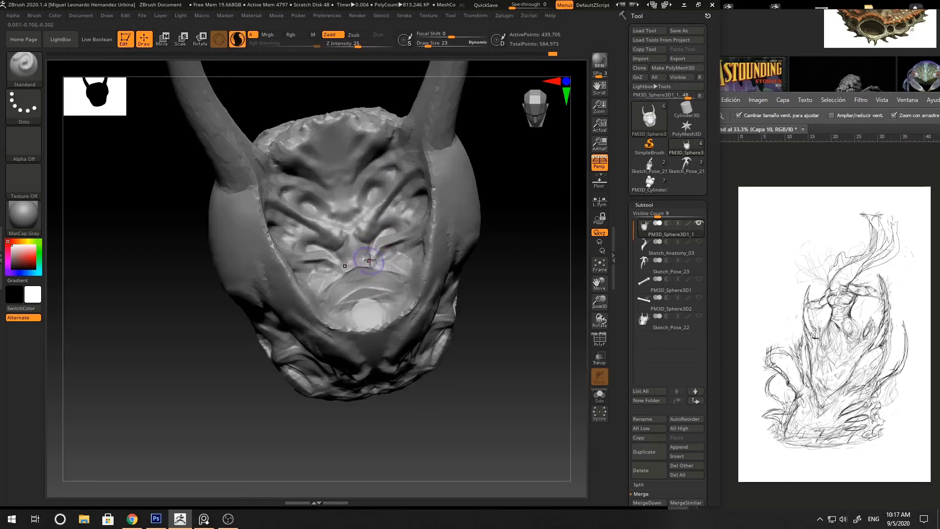
left_click_drag(343, 266, 353, 262)
right_click_drag(431, 244, 449, 177, "ctrl")
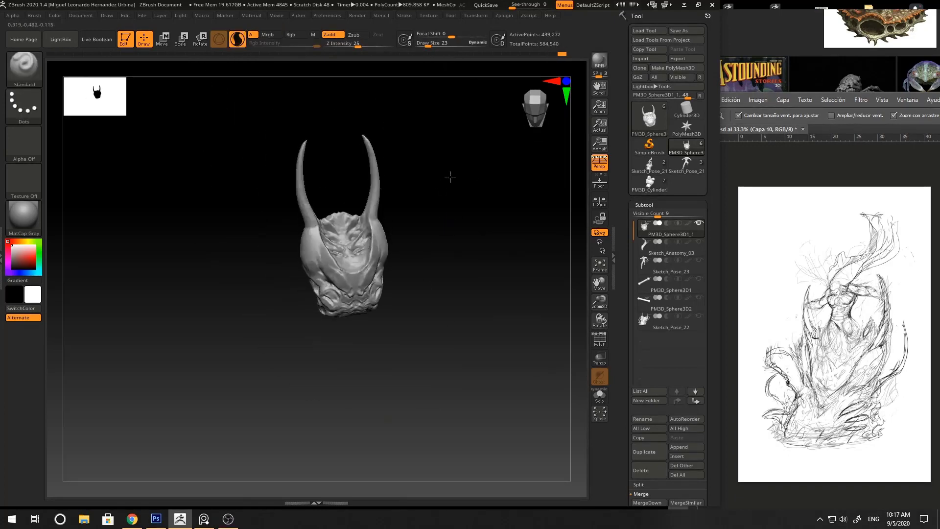
- Sculpt more folds from the hollow's lower centre towards its side edge with Standard at draw size 23
left_click_drag(449, 176, 413, 230)
right_click_drag(413, 230, 411, 274, "ctrl")
left_click_drag(439, 225, 414, 208)
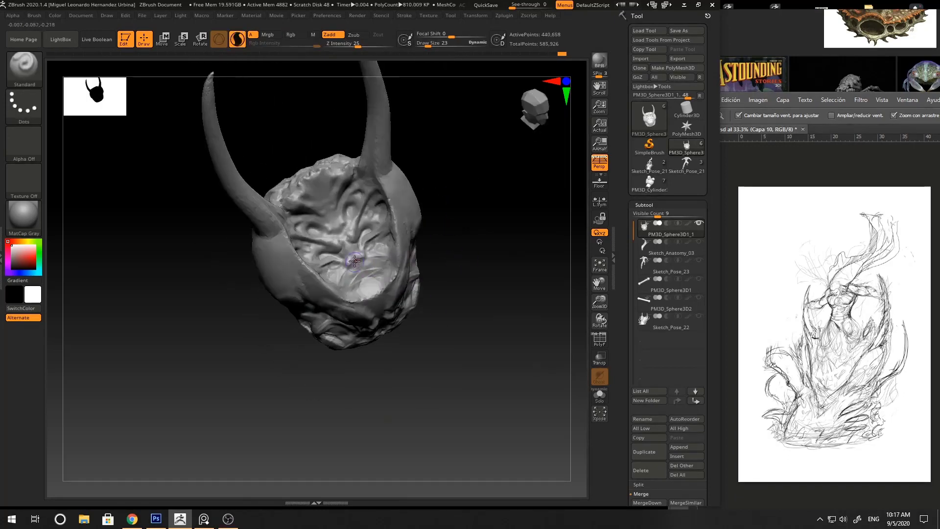
right_click_drag(358, 256, 359, 277, "ctrl")
left_click_drag(365, 269, 387, 258)
left_click_drag(460, 207, 436, 227)
left_click_drag(383, 257, 398, 251)
left_click_drag(427, 246, 422, 260)
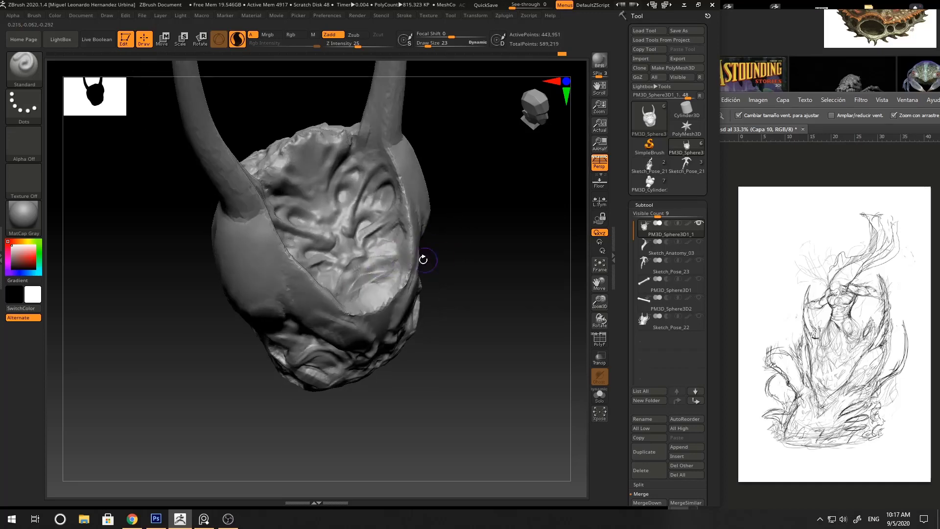
- Fill out the lower side folds near the hollow's rim with ClayTubes at draw size 33
key("b")
key("c")
key("t")
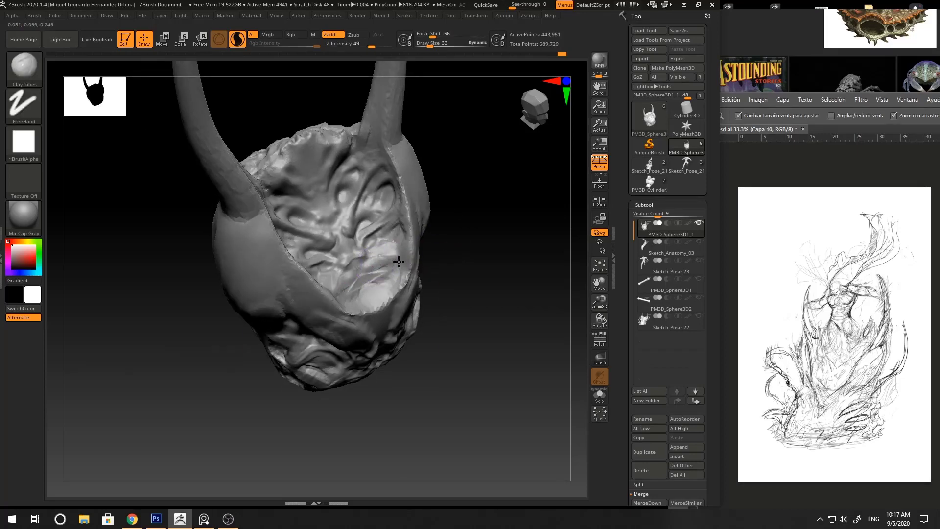
left_click_drag(398, 261, 402, 262)
left_click_drag(463, 240, 462, 232, "alt")
right_click_drag(423, 267, 493, 219, "ctrl")
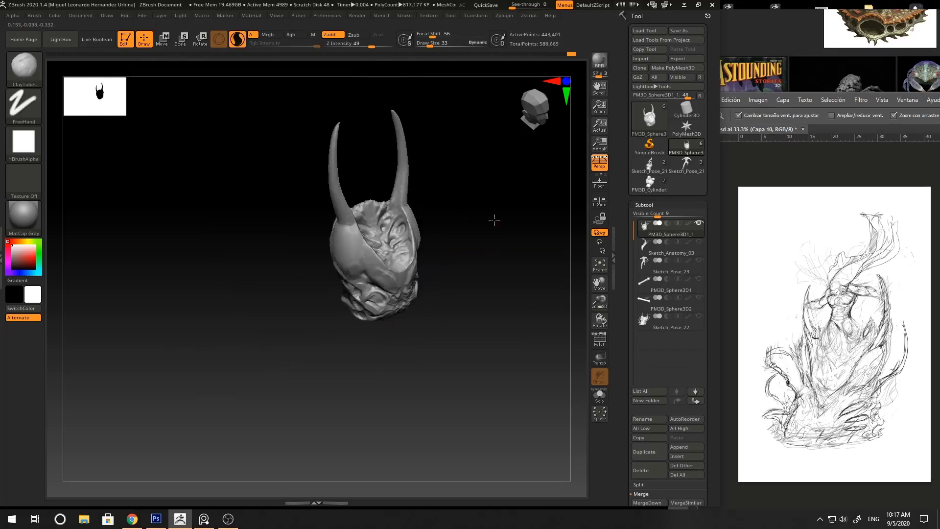
- Refine the folds inside the hollow with fine Standard strokes at draw size 14
left_click_drag(493, 219, 507, 269)
mouse_move(508, 269)
right_mouse_down("ctrl")
mouse_move(413, 357)
mouse_move(359, 279)
mouse_move(230, 288)
right_mouse_up("ctrl")
key("b")
key("s")
key("t")
mouse_move(386, 186)
right_mouse_down("ctrl")
mouse_move(355, 282)
mouse_move(407, 188)
right_mouse_up("ctrl")
right_click_drag(509, 256, 578, 264)
right_click_drag(445, 252, 435, 338, "ctrl")
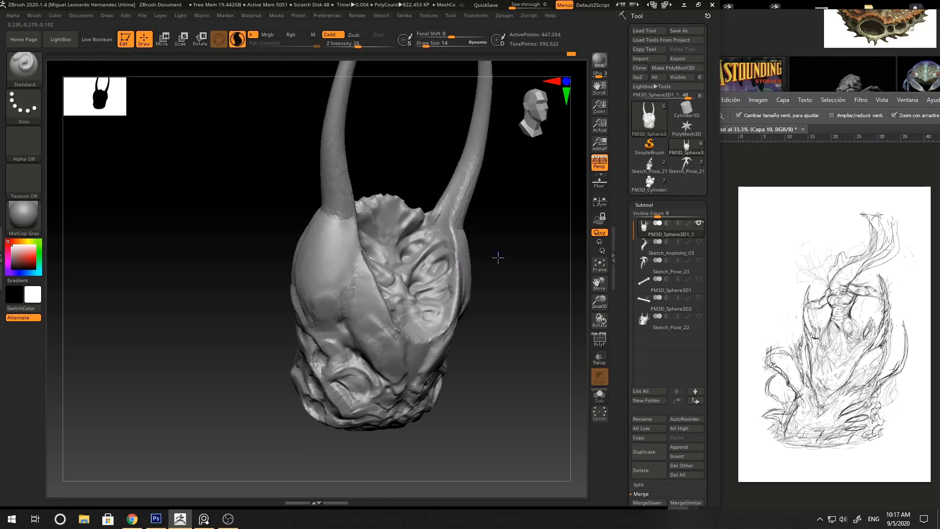
mouse_move(498, 257)
right_mouse_down()
mouse_move(458, 271)
mouse_move(451, 285)
mouse_move(365, 298)
mouse_move(409, 275)
mouse_move(357, 290)
right_mouse_up()
- Carve creases along the hollow's lower rim and a central notch just beneath it with DamStandard at draw size 45
key("b")
key("d")
key("s")
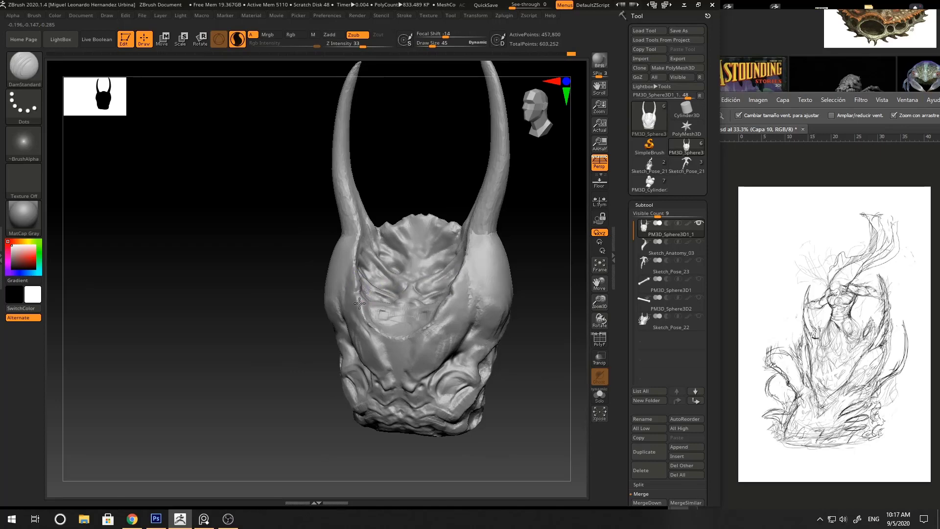
left_click_drag(367, 320, 398, 315)
mouse_move(398, 315)
right_mouse_down("shift")
mouse_move(430, 300)
mouse_move(380, 313)
right_mouse_up("shift")
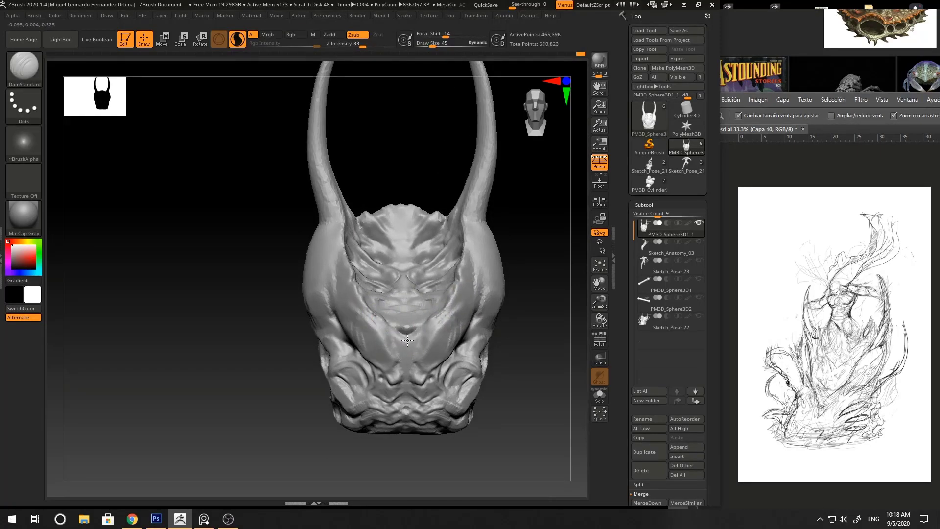
left_click_drag(387, 300, 409, 301, "shift")
right_click_drag(409, 301, 520, 247, "ctrl")
left_click_drag(520, 248, 541, 274, "ctrl")
right_click_drag(490, 245, 408, 273, "ctrl")
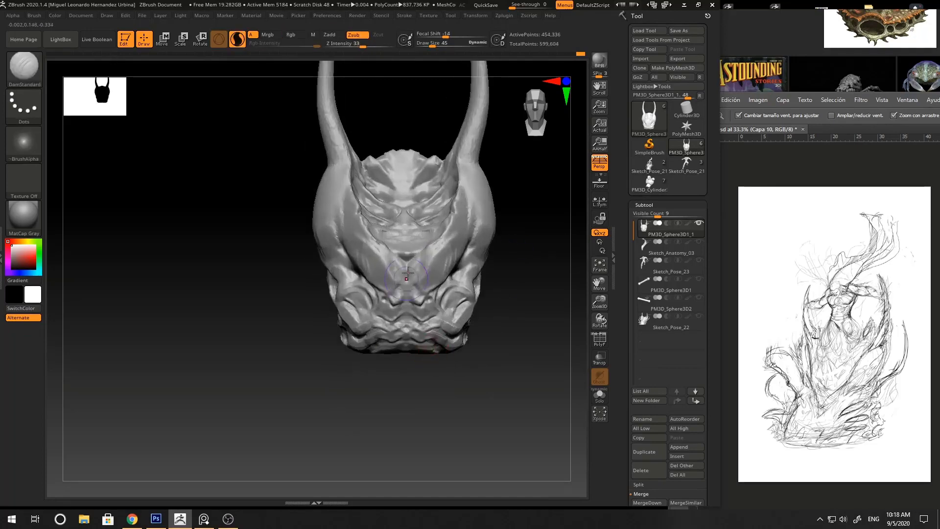
- Sculpt a mirrored pair of nostril-like bumps below the hollow's central notch with Standard at draw size 15
key("b")
key("s")
key("t")
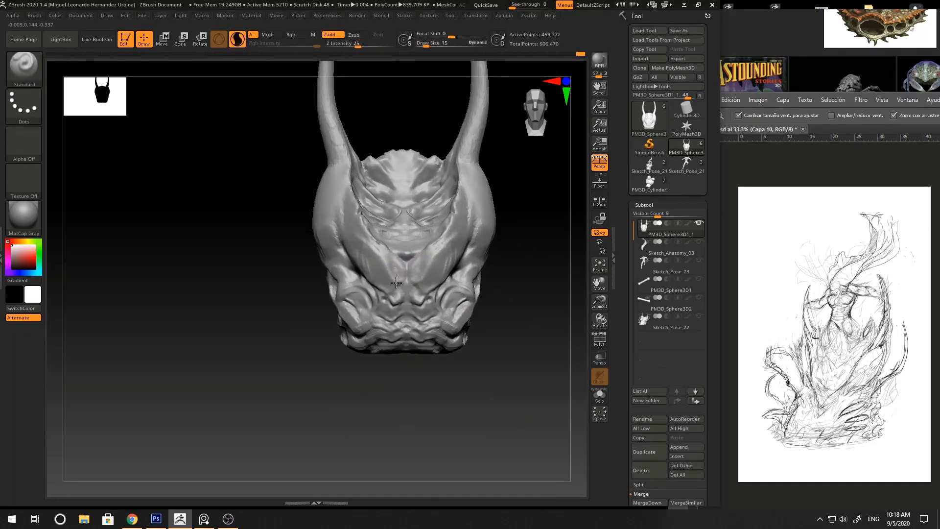
left_click_drag(396, 283, 399, 269)
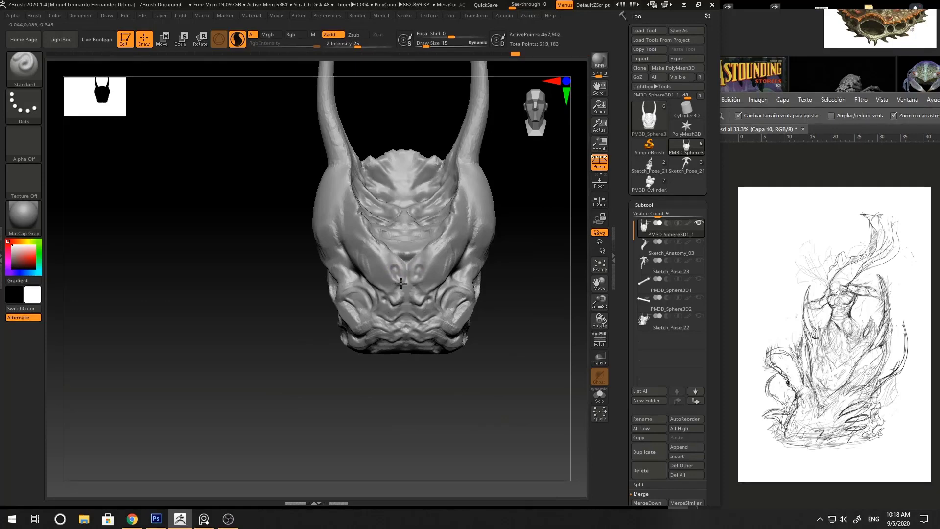
left_click_drag(401, 277, 398, 269)
- Refine the small folds around the paired bumps with Standard at draw size 8
mouse_move(403, 279)
right_mouse_down("ctrl")
mouse_move(283, 252)
mouse_move(314, 215)
right_mouse_up("ctrl")
mouse_move(313, 216)
right_mouse_down()
mouse_move(516, 242)
mouse_move(448, 235)
right_mouse_up()
right_click_drag(448, 235, 458, 369, "ctrl")
key("space")
left_click_drag(377, 261, 376, 268)
left_click_drag(451, 254, 376, 280)
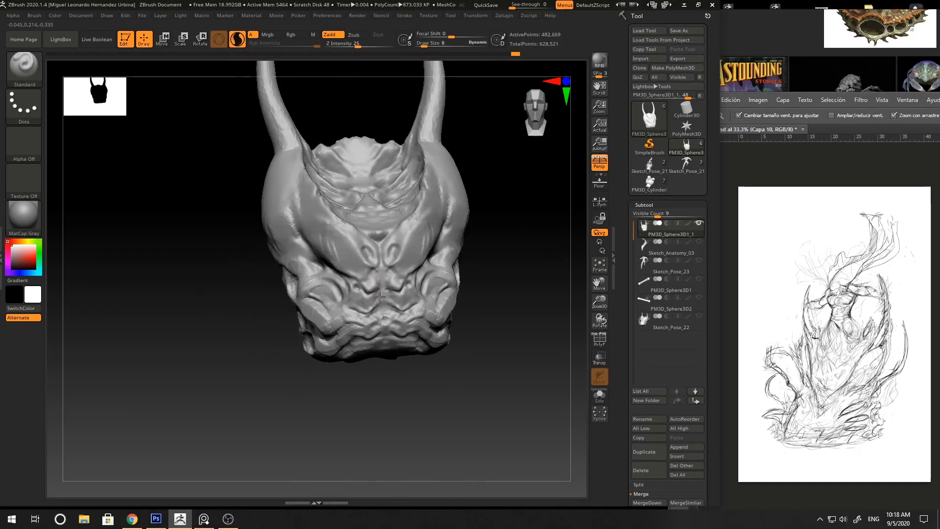
mouse_move(487, 246)
left_mouse_down()
mouse_move(449, 264)
mouse_move(463, 237)
mouse_move(475, 255)
left_mouse_up()
- Build up the side plate beside the hollow's rim with ClayBuildup at draw size 33
key("b")
key("c")
key("b")
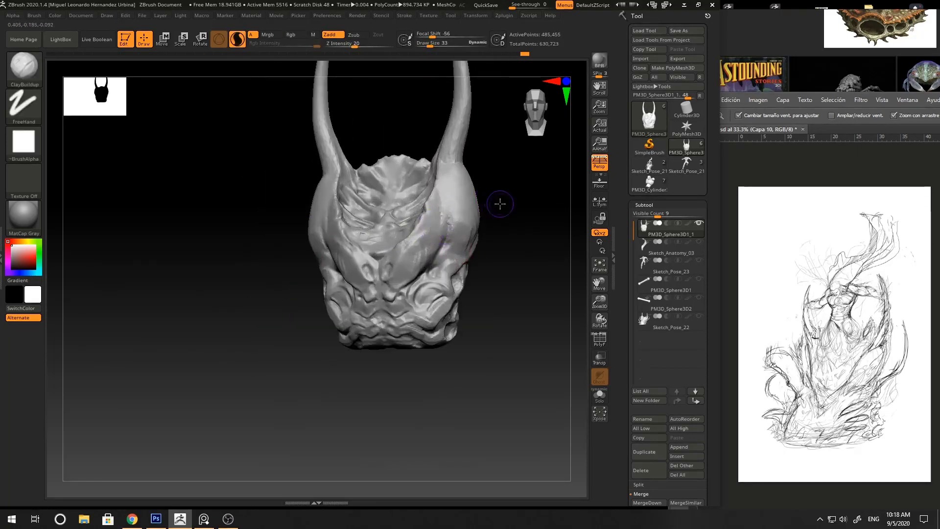
mouse_move(499, 203)
left_mouse_down()
mouse_move(453, 201)
mouse_move(491, 207)
mouse_move(451, 227)
left_mouse_up()
- Cut the seam between the outer side plate and the inner plate with DamStandard at draw size 48
key("b")
key("d")
key("s")
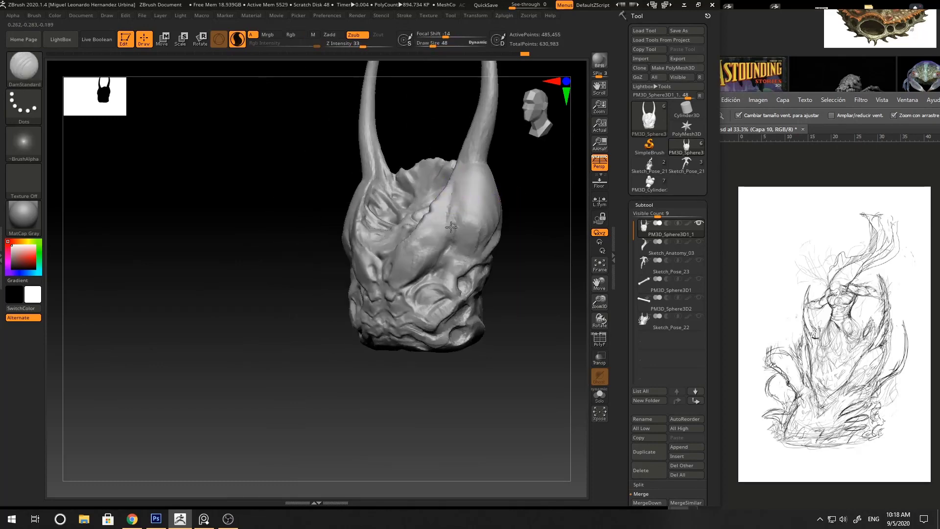
left_click_drag(455, 191, 450, 244)
left_click_drag(516, 208, 511, 210)
left_click_drag(446, 219, 445, 242)
- Raise the contours of the eye-like fold on the lower side with Standard at draw size 19
key("b")
key("s")
key("t")
key("space")
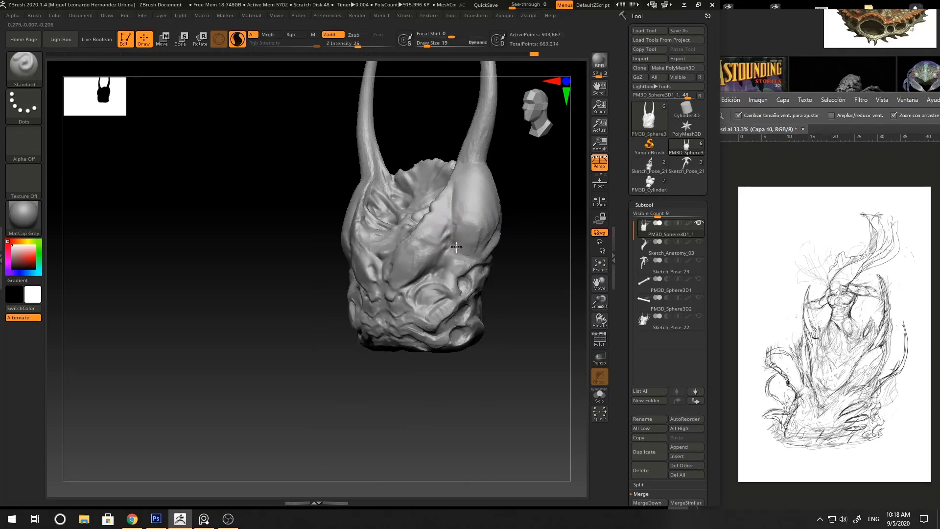
mouse_move(511, 289)
left_mouse_down("alt")
mouse_move(508, 247)
mouse_move(443, 326)
left_mouse_up("alt")
left_click_drag(499, 274, 496, 314, "alt")
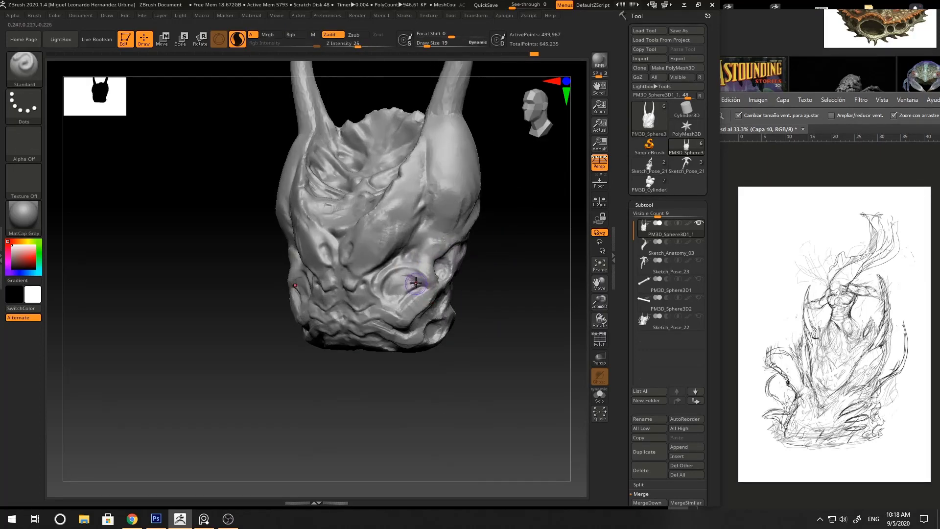
left_click_drag(416, 283, 395, 308)
- Strengthen the wavy ridges beneath the eye-like fold near the torso's base with Standard at draw size 19
left_click_drag(480, 281, 397, 315)
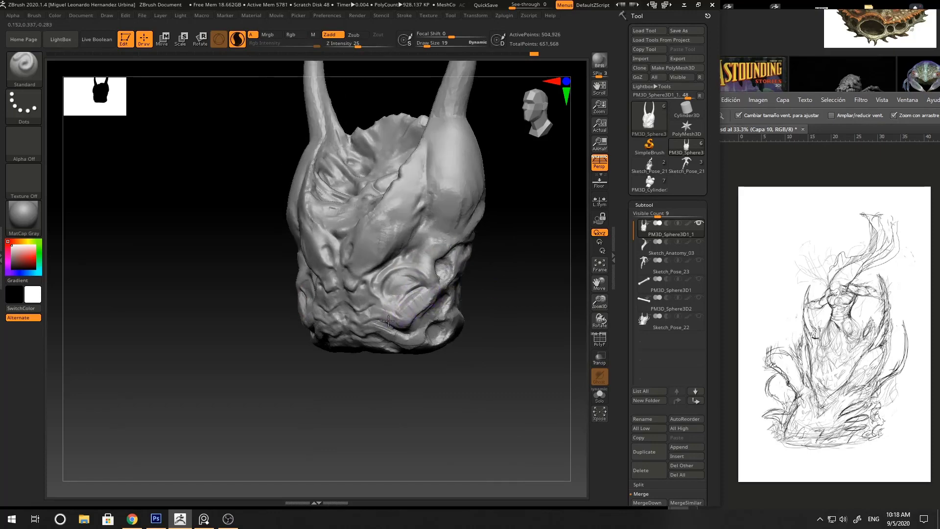
left_click_drag(482, 317, 479, 292)
mouse_move(395, 318)
left_mouse_down()
mouse_move(405, 325)
mouse_move(400, 319)
mouse_move(421, 306)
left_mouse_up()
left_click_drag(470, 306, 490, 308)
left_click_drag(396, 314, 407, 321)
left_click_drag(482, 314, 482, 289, "alt")
left_click_drag(394, 321, 406, 328)
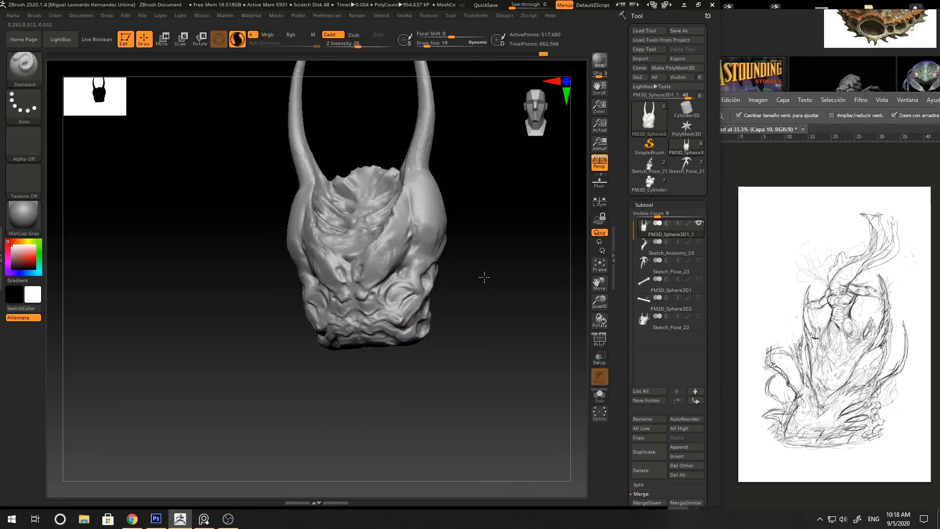
- Refine and smooth the folds on the torso's lower front at draw size 14
left_click_drag(485, 277, 521, 274)
key("space")
mouse_move(411, 327)
left_mouse_down()
mouse_move(475, 303)
mouse_move(455, 341)
left_mouse_up()
key("space")
left_click(332, 335)
left_click_drag(368, 304, 360, 287, "shift")
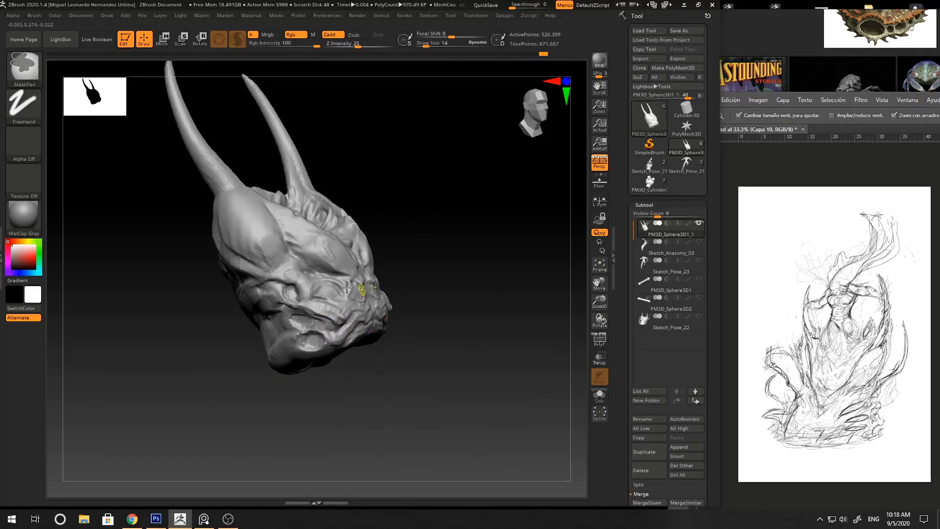
left_click_drag(453, 294, 410, 286)
mouse_move(473, 259)
left_mouse_down()
mouse_move(461, 283)
mouse_move(356, 312)
left_mouse_up()
left_click_drag(398, 286, 414, 289)
- Build up the lower edge of the rounded side plate with ClayBuildup at draw size 51
key("b")
key("c")
key("b")
key("space")
left_click(343, 335)
left_click_drag(357, 290, 349, 309)
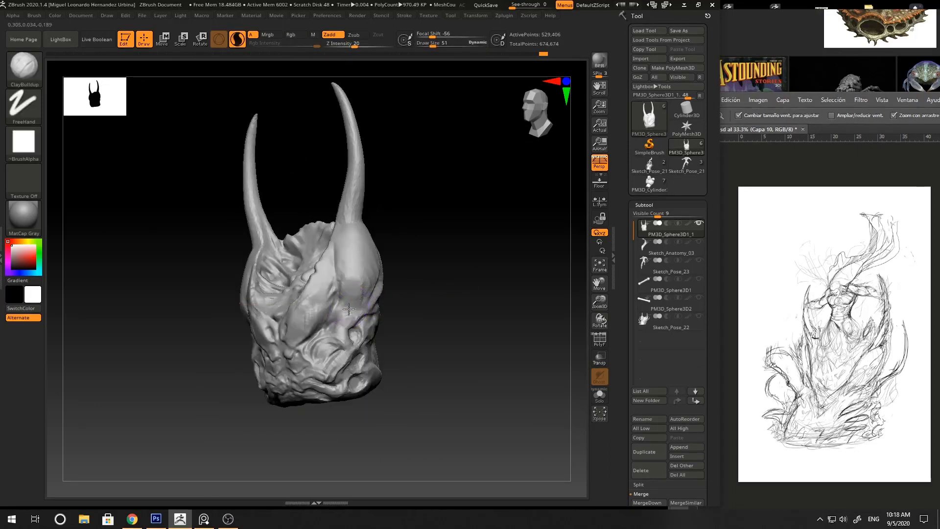
mouse_move(395, 277)
left_mouse_down()
mouse_move(431, 264)
mouse_move(387, 291)
mouse_move(370, 275)
mouse_move(370, 284)
left_mouse_up()
mouse_move(427, 282)
left_mouse_down("alt")
mouse_move(434, 258)
mouse_move(439, 264)
mouse_move(353, 296)
left_mouse_up("alt")
- Sharpen the crease along the side plate with DamStandard at draw size 51
key("b")
key("d")
key("s")
mouse_move(441, 252)
left_mouse_down()
mouse_move(373, 289)
mouse_move(311, 248)
mouse_move(436, 256)
mouse_move(422, 283)
mouse_move(387, 273)
left_mouse_up()
left_click_drag(453, 246, 499, 236, "shift")
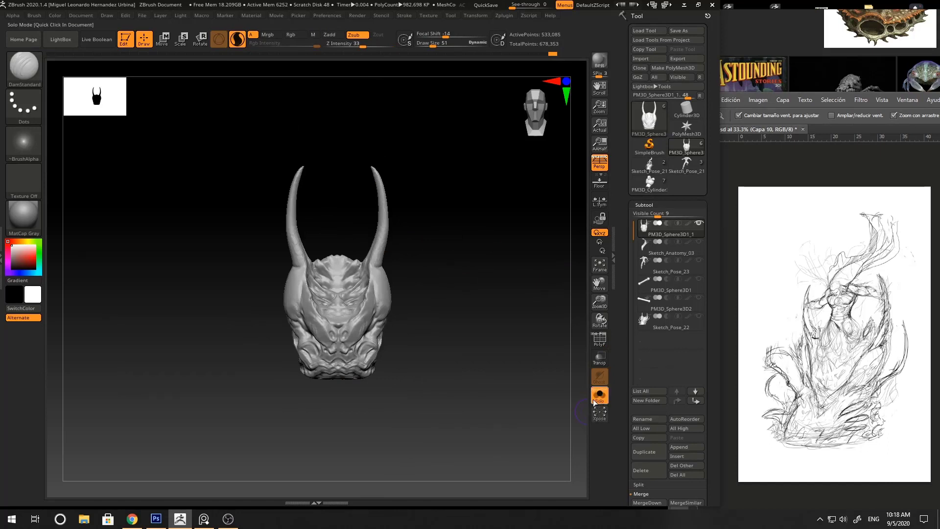
- Leave solo display, show the Sketch_Pose_23 figure with the torso, and activate the Move gizmo
right_click_drag(460, 369, 438, 321, "ctrl")
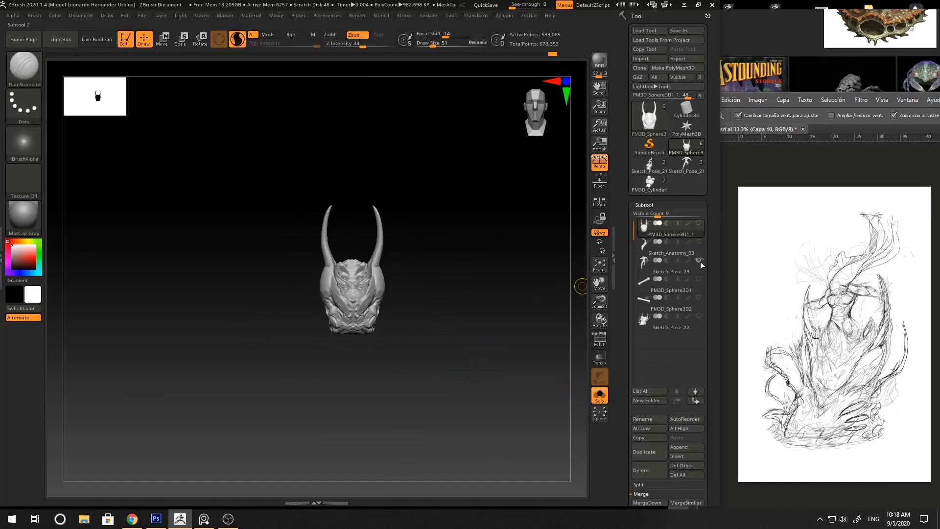
key("w")
left_click_drag(491, 225, 489, 237)
left_click_drag(483, 297, 426, 243, "shift")
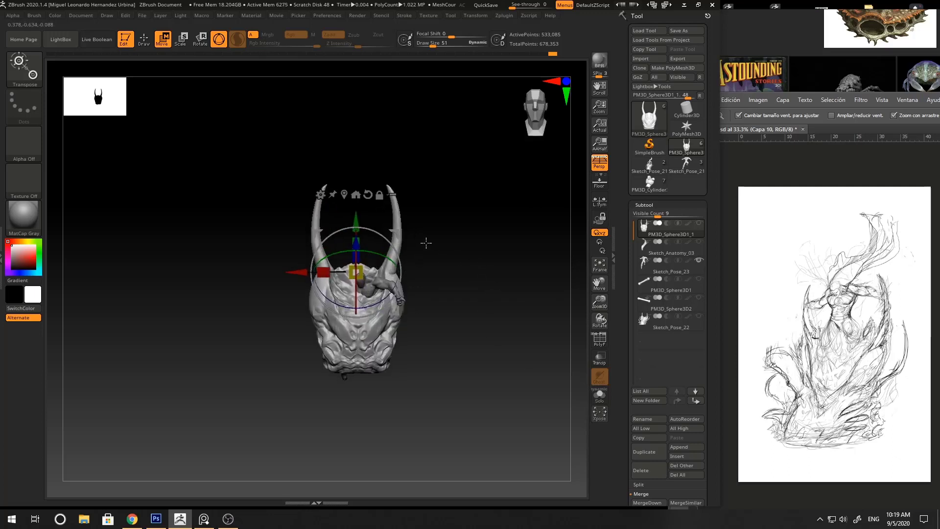
left_click_drag(356, 297, 355, 276)
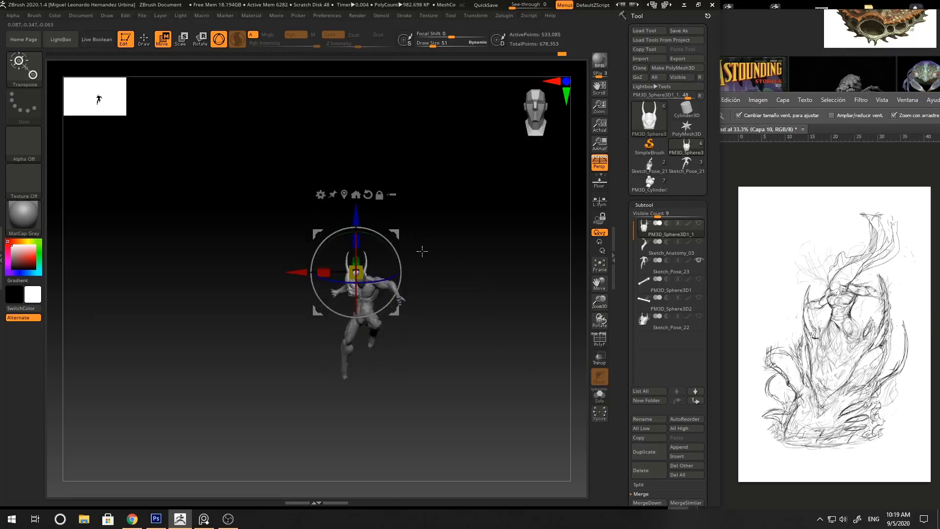
mouse_move(422, 251)
right_mouse_down("ctrl")
mouse_move(428, 260)
mouse_move(424, 245)
right_mouse_up("ctrl")
key("ctrl+z")
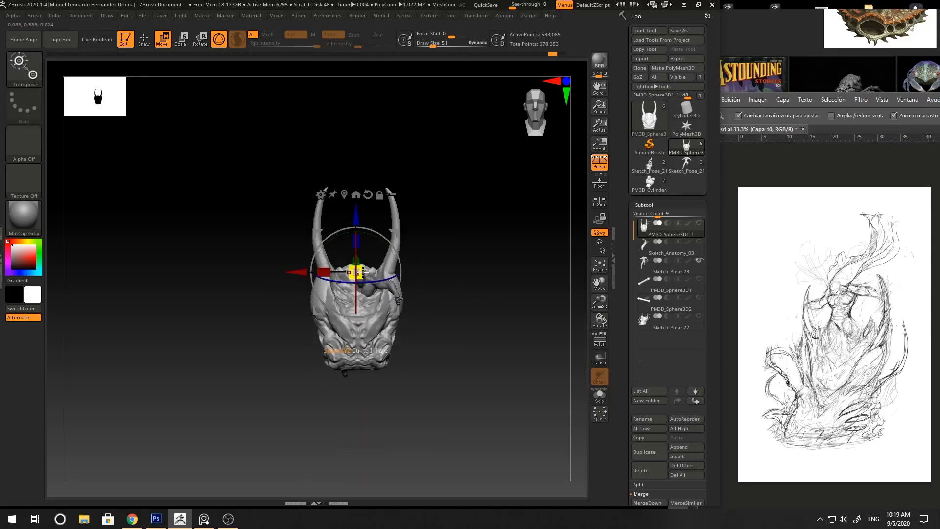
- Scale the torso down uniformly against the figure, isolate it again and return to Draw mode
left_click_drag(363, 272, 357, 275)
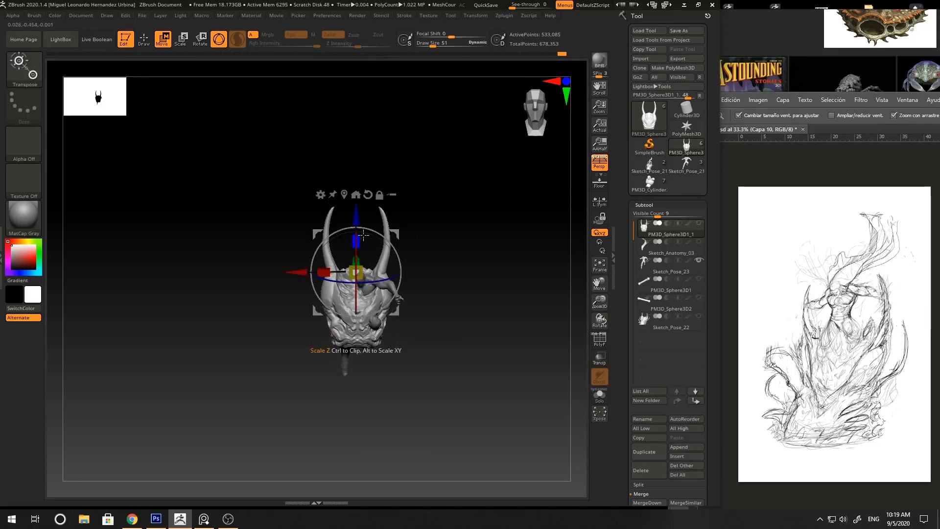
left_click(606, 401)
right_click_drag(429, 318, 430, 350, "ctrl")
key("q")
mouse_move(429, 277)
right_mouse_down()
mouse_move(462, 275)
mouse_move(425, 282)
right_mouse_up()
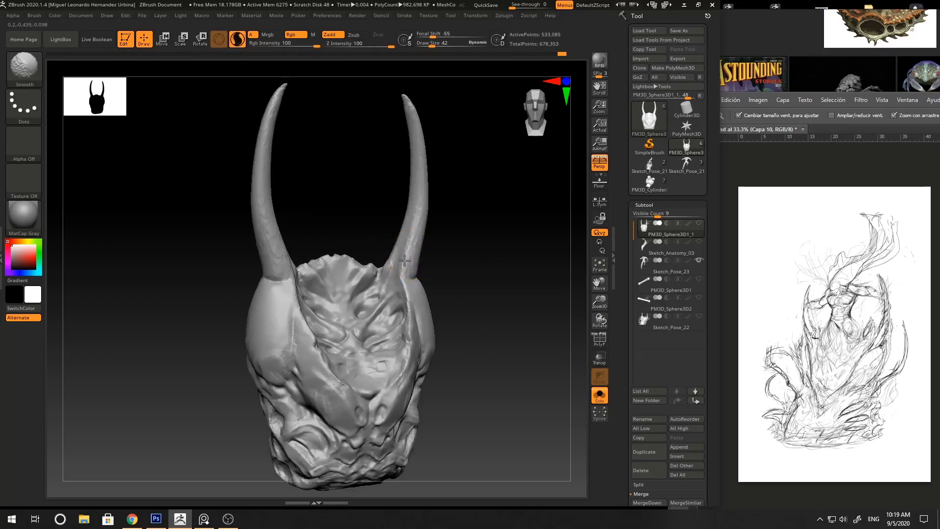
- Rework and smooth the folds at the hollow's centre with Standard at draw size 21
mouse_move(431, 248)
right_mouse_down()
mouse_move(472, 193)
mouse_move(487, 225)
mouse_move(462, 238)
mouse_move(460, 267)
right_mouse_up()
key("space")
right_click_drag(460, 267, 461, 299, "ctrl")
key("space")
left_click_drag(349, 304, 353, 304)
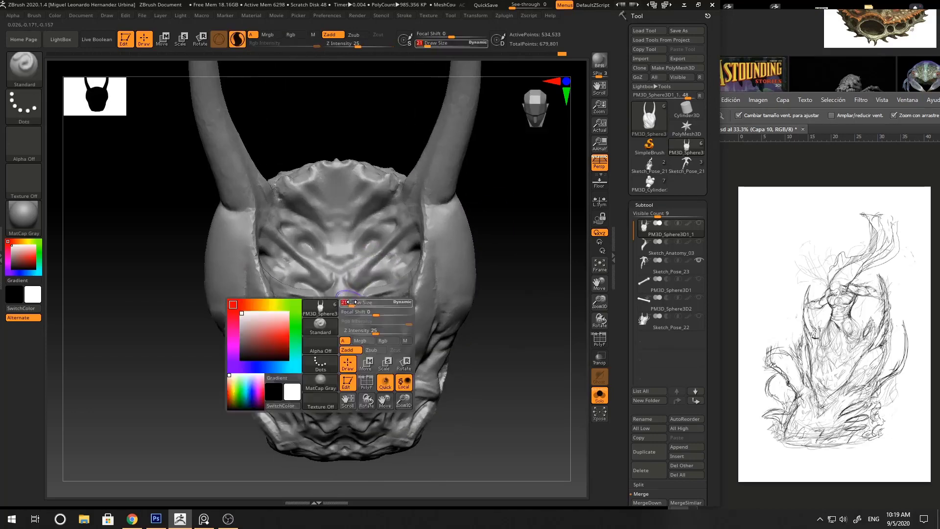
right_click_drag(460, 258, 501, 231)
mouse_move(365, 305)
left_mouse_down("shift")
mouse_move(377, 294)
mouse_move(375, 320)
left_mouse_up("shift")
- Sculpt fine arched ridges across the hollow's lower centre with Standard at draw size 12
key("space")
right_click_drag(466, 242, 465, 282)
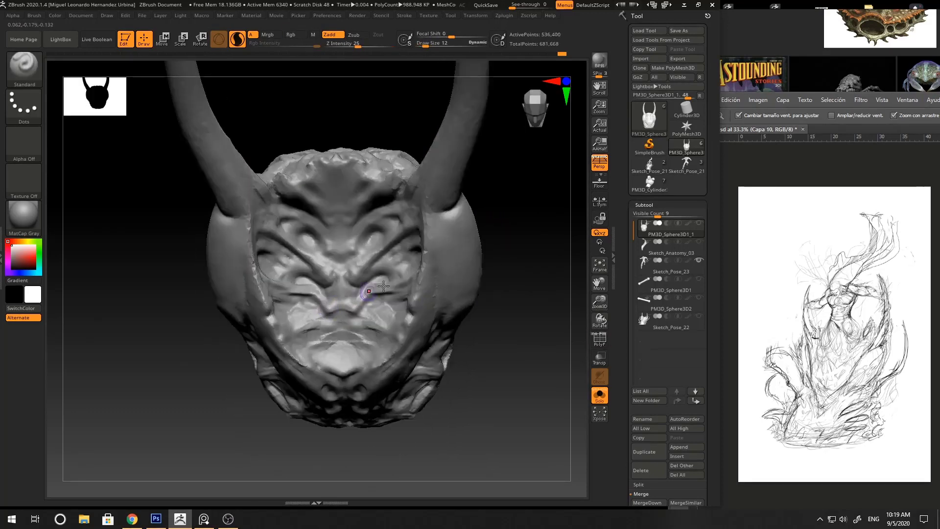
mouse_move(670, 234)
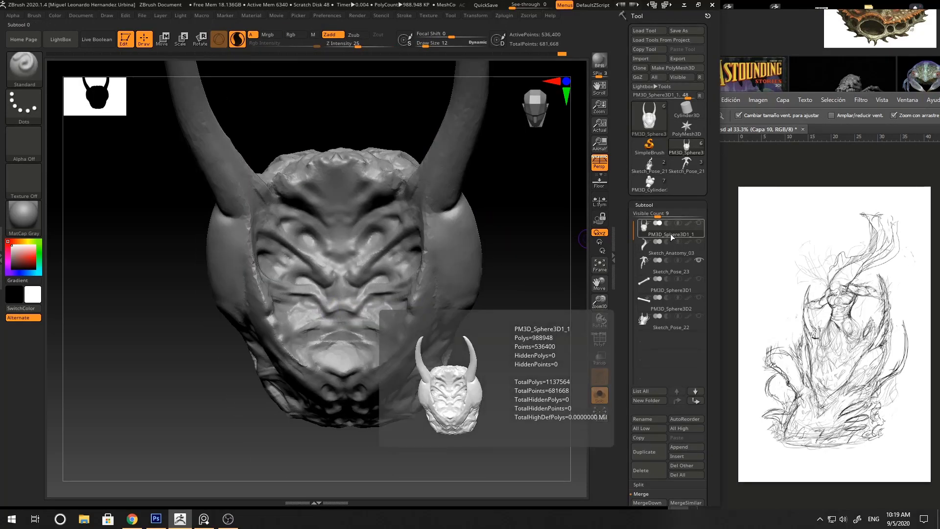
right_click_drag(509, 283, 518, 250)
left_click_drag(347, 325, 325, 324)
right_click_drag(533, 286, 519, 281)
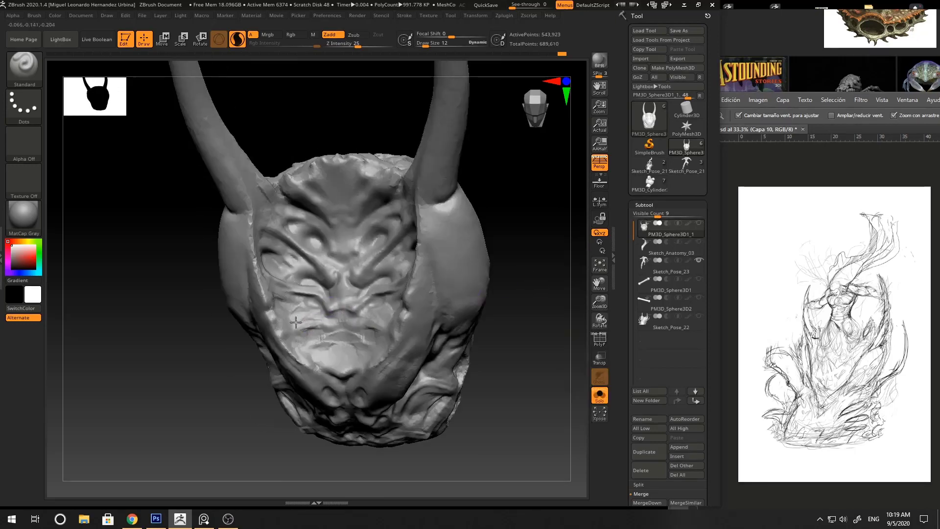
right_click_drag(462, 302, 498, 306, "ctrl")
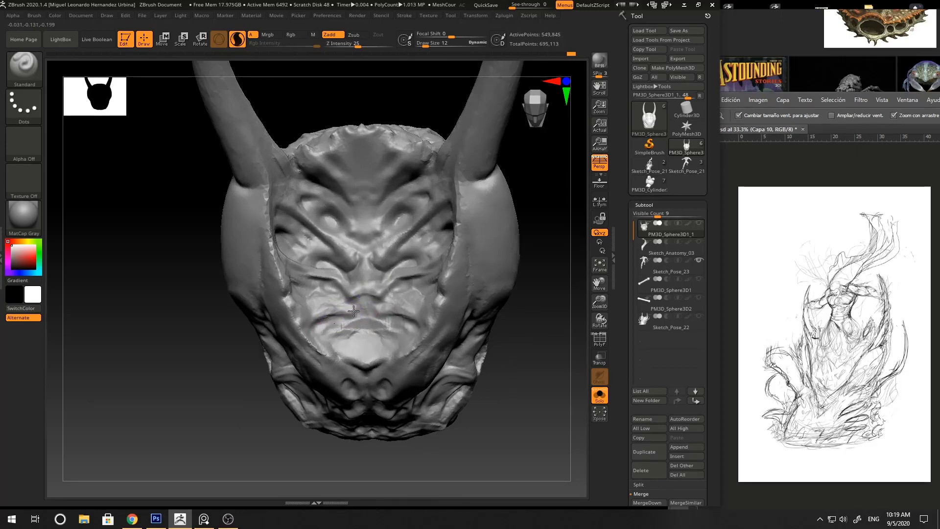
left_click_drag(336, 341, 341, 335)
- Shape concentric ridges around the rounded floor at the hollow's lower tip with Standard
mouse_move(240, 333)
right_mouse_down("ctrl")
mouse_move(235, 289)
mouse_move(493, 288)
mouse_move(313, 289)
right_mouse_up("ctrl")
right_click_drag(313, 289, 342, 333, "ctrl")
key("space")
mouse_move(370, 332)
left_mouse_down()
mouse_move(362, 309)
mouse_move(349, 308)
left_mouse_up()
key("space")
- Carve creases between the lower folds inside the hollow with DamStandard at draw size 33
key("b")
key("d")
key("s")
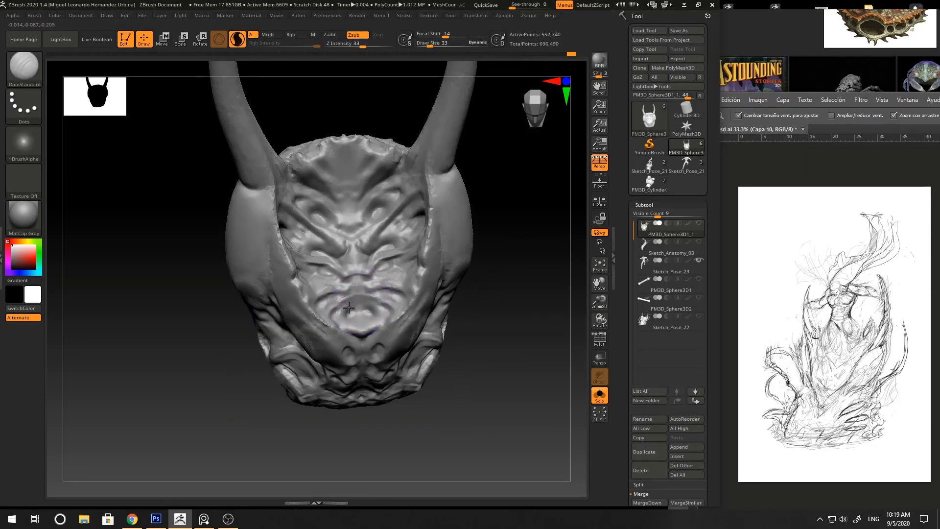
right_click_drag(359, 335, 333, 288)
left_click_drag(330, 284, 331, 271)
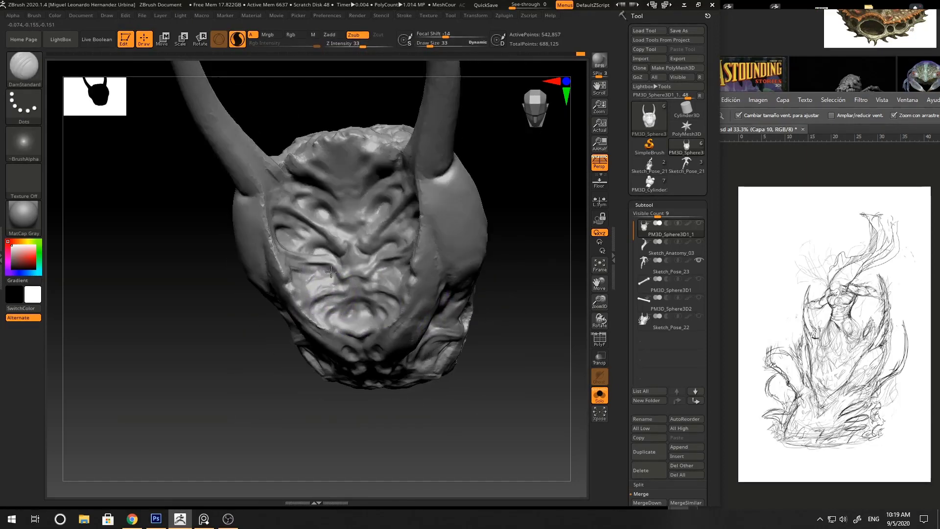
left_click_drag(271, 334, 247, 334)
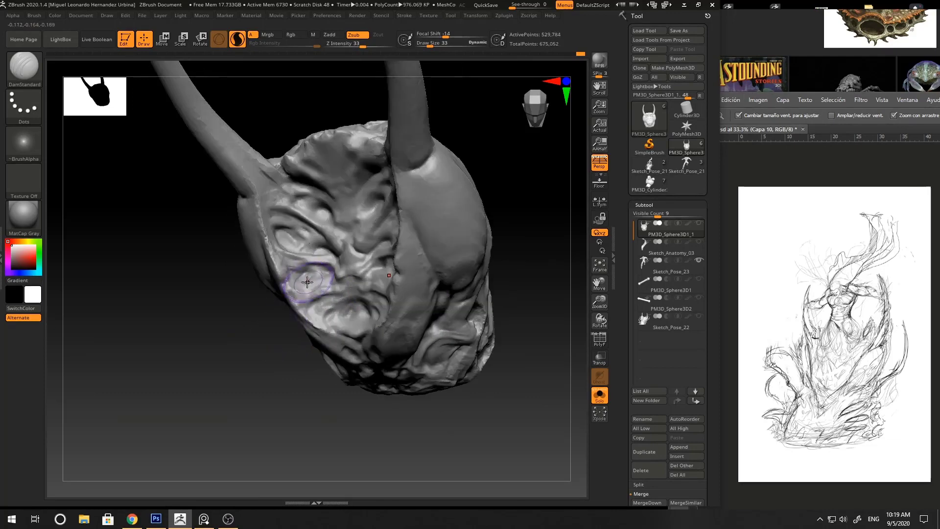
- Cut finer creases in the hollow's lower side folds beside the rim with DamStandard at draw size 23
key("s")
left_click_drag(307, 283, 291, 287)
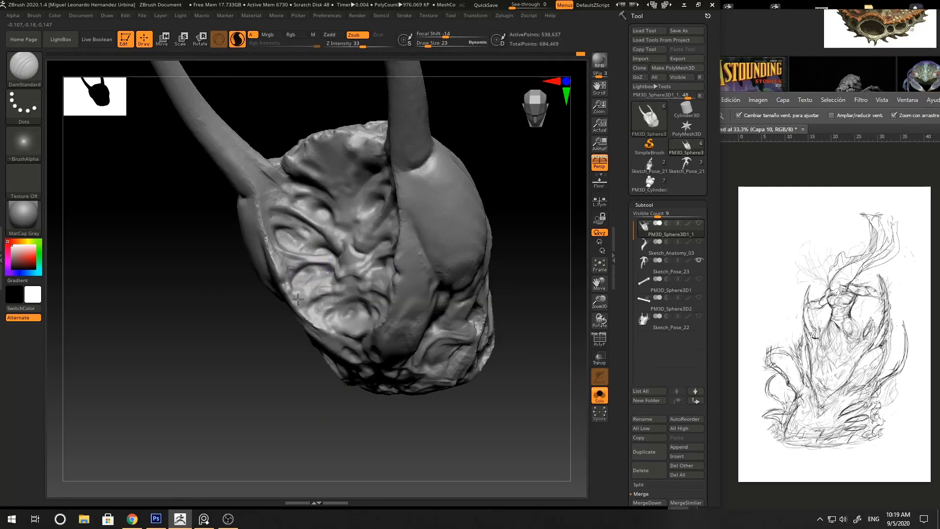
left_click_drag(285, 335, 312, 332)
- Raise the ridges of the hollow's lower side folds with Standard at draw size 15
key("b")
key("s")
key("t")
key("space")
mouse_move(302, 288)
left_mouse_down()
mouse_move(319, 285)
mouse_move(309, 285)
left_mouse_up()
right_click_drag(380, 311, 391, 248, "ctrl")
mouse_move(390, 247)
right_mouse_down()
mouse_move(462, 245)
mouse_move(380, 275)
right_mouse_up()
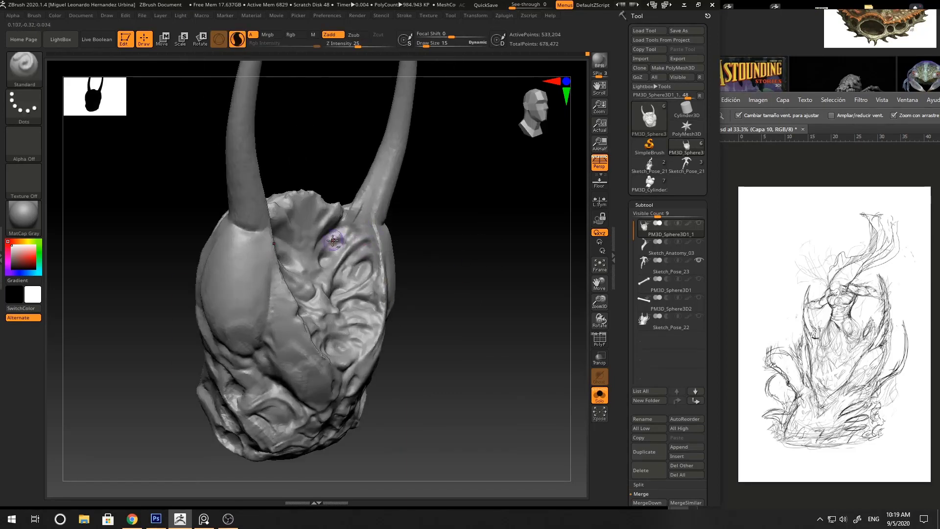
- Add fine ridges to the hollow's upper folds and along its side rim with Standard at draw size 15
mouse_move(350, 241)
right_mouse_down()
mouse_move(350, 231)
mouse_move(331, 231)
right_mouse_up()
right_click_drag(391, 240, 403, 294)
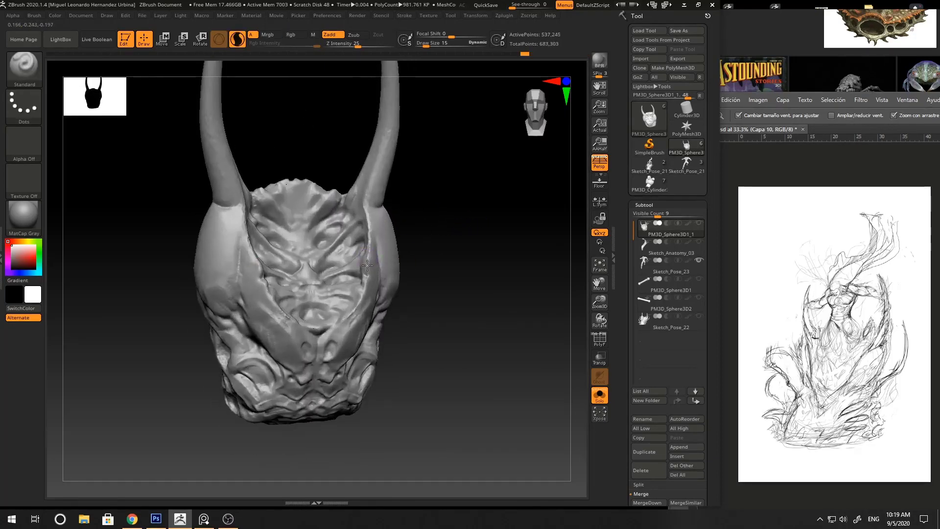
left_click_drag(368, 265, 376, 265)
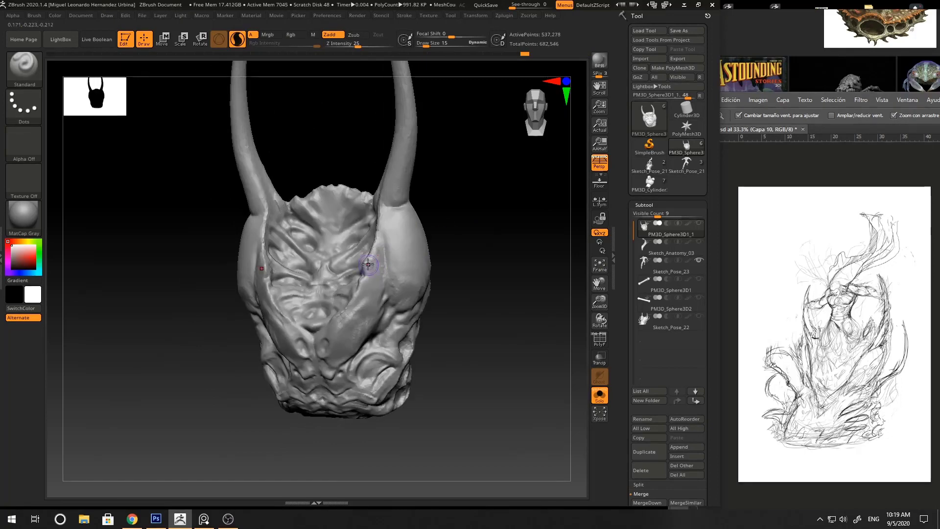
right_click_drag(383, 240, 275, 239, "ctrl")
mouse_move(482, 232)
right_mouse_down()
mouse_move(438, 230)
mouse_move(395, 256)
right_mouse_up()
- Carve the crease between the hollow's rim and the side plate below the horn with DamStandard at draw size 21
key("b")
key("d")
key("s")
left_click_drag(396, 259, 389, 240)
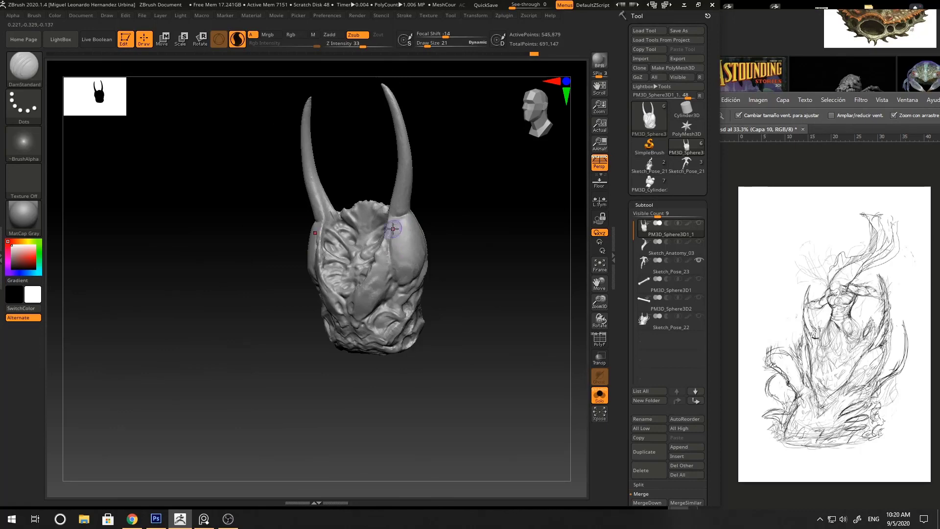
key("space")
left_click(390, 227)
- Build up the area around the horn's base above the side plate with ClayBuildup at draw size 51
right_click_drag(429, 207, 403, 216)
key("b")
key("c")
key("b")
key("space")
left_click(405, 220)
left_click_drag(406, 217, 417, 213)
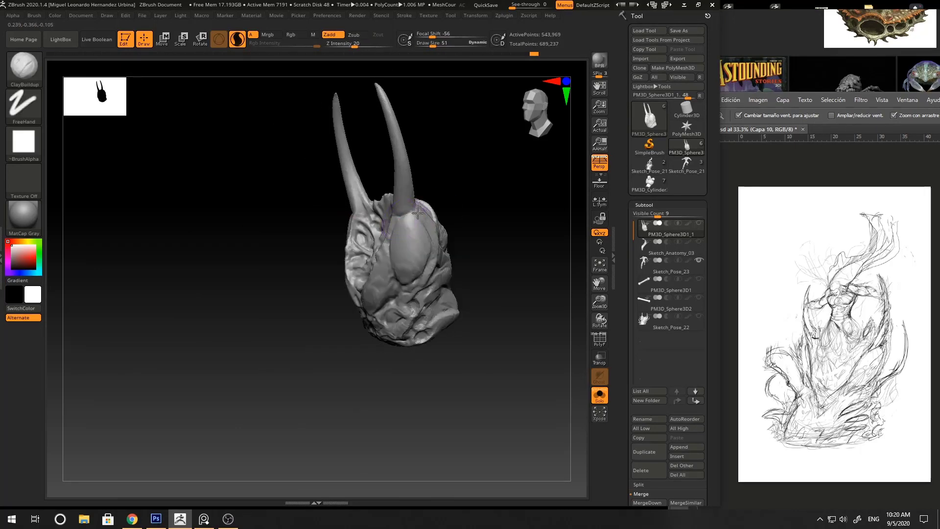
- Build up the upper back beside the horn's base with ClayBuildup at draw size 36 and smooth the result
mouse_move(440, 203)
right_mouse_down()
mouse_move(412, 219)
mouse_move(432, 209)
right_mouse_up()
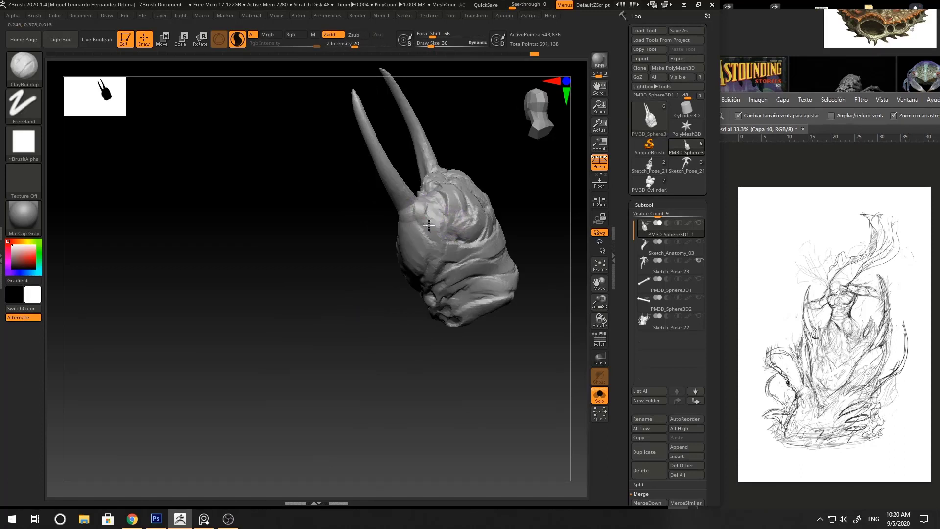
mouse_move(516, 202)
right_mouse_down()
mouse_move(499, 219)
mouse_move(485, 215)
right_mouse_up()
key("space")
left_click_drag(384, 234, 385, 244, "shift")
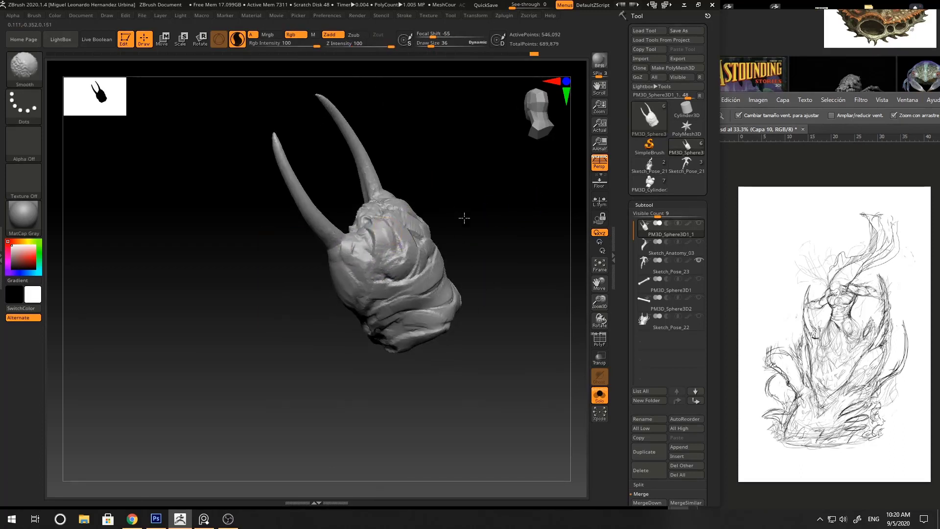
right_click_drag(464, 218, 459, 241)
left_click_drag(407, 221, 422, 206, "shift")
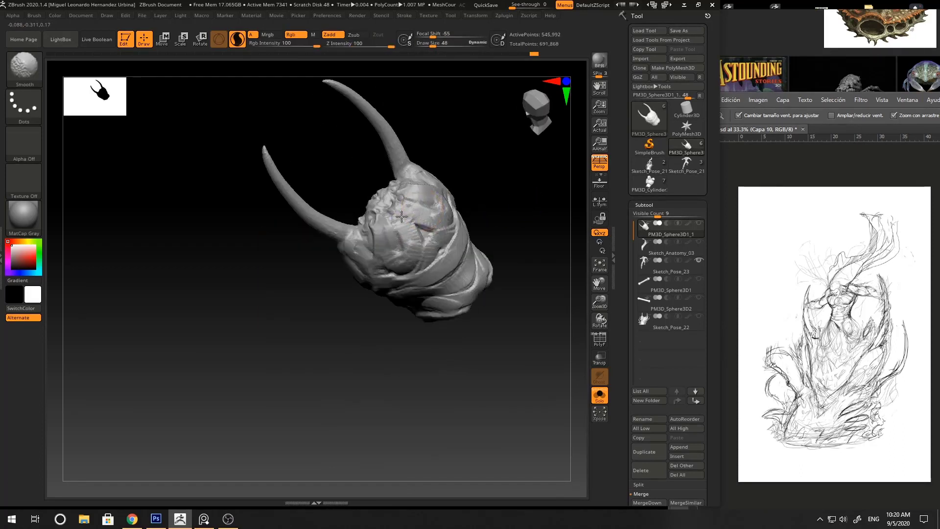
- Raise ridges on the upper back behind the horns with the Standard brush
right_click_drag(499, 216, 507, 204)
key("space")
left_click_drag(399, 218, 403, 218)
mouse_move(507, 190)
right_mouse_down()
mouse_move(498, 185)
mouse_move(494, 200)
right_mouse_up()
key("b")
key("s")
key("t")
key("space")
left_click_drag(425, 218, 421, 219)
- Carve a crease across the upper back's raised forms with DamStandard
mouse_move(509, 196)
right_mouse_down()
mouse_move(516, 260)
mouse_move(506, 244)
mouse_move(462, 437)
mouse_move(514, 221)
mouse_move(476, 272)
mouse_move(451, 263)
right_mouse_up()
key("b")
key("d")
key("s")
mouse_move(432, 285)
left_mouse_down()
mouse_move(462, 260)
mouse_move(445, 249)
left_mouse_up()
key("space")
- Raise folds on the crown of the torso behind the horns with Standard at draw size 23
key("b")
key("s")
key("t")
key("space")
right_click_drag(445, 248, 482, 234)
key("space")
left_click_drag(426, 233, 430, 233)
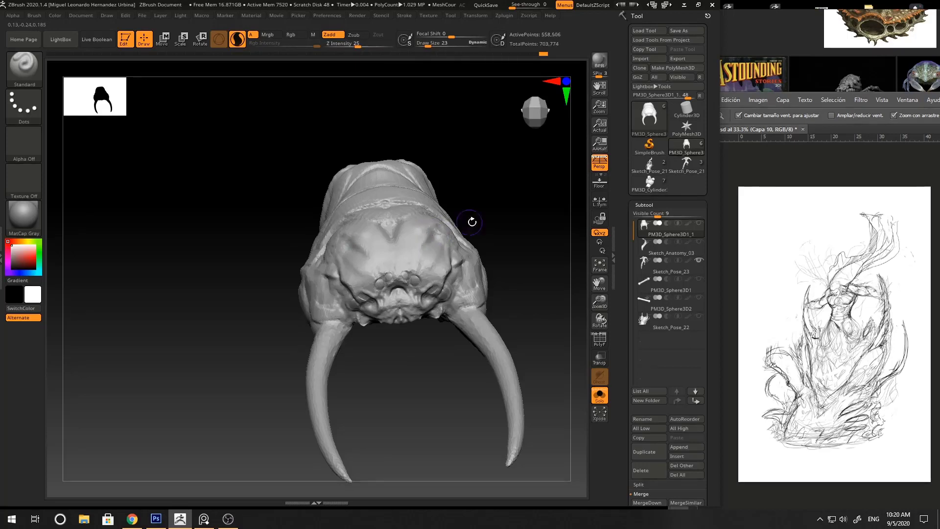
- Add small bumps and fine ridges to the crown between the horns with Standard at draw sizes 5 and 14
right_click_drag(472, 222, 421, 243)
left_click_drag(386, 252, 355, 271)
mouse_move(421, 240)
right_mouse_down()
mouse_move(478, 195)
mouse_move(477, 214)
mouse_move(416, 230)
right_mouse_up()
key("space")
left_click_drag(351, 276, 348, 276)
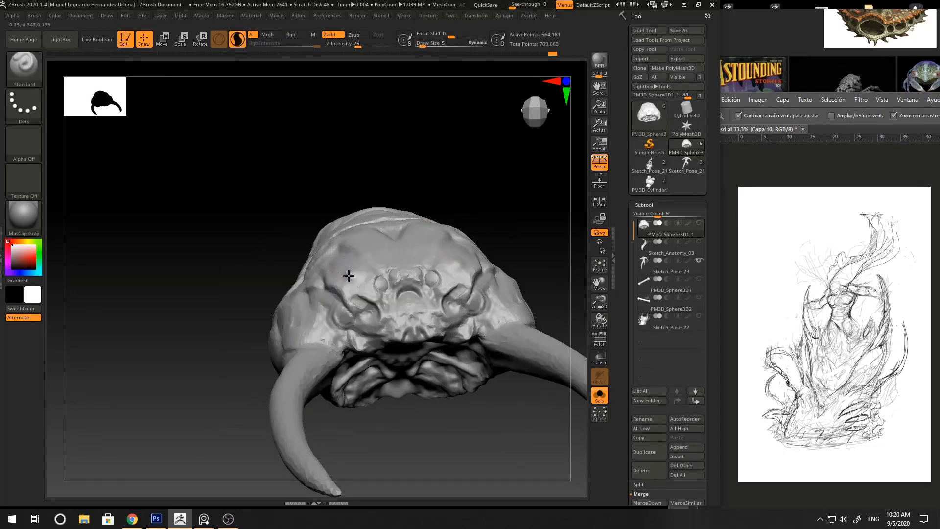
key("space")
left_click(360, 284)
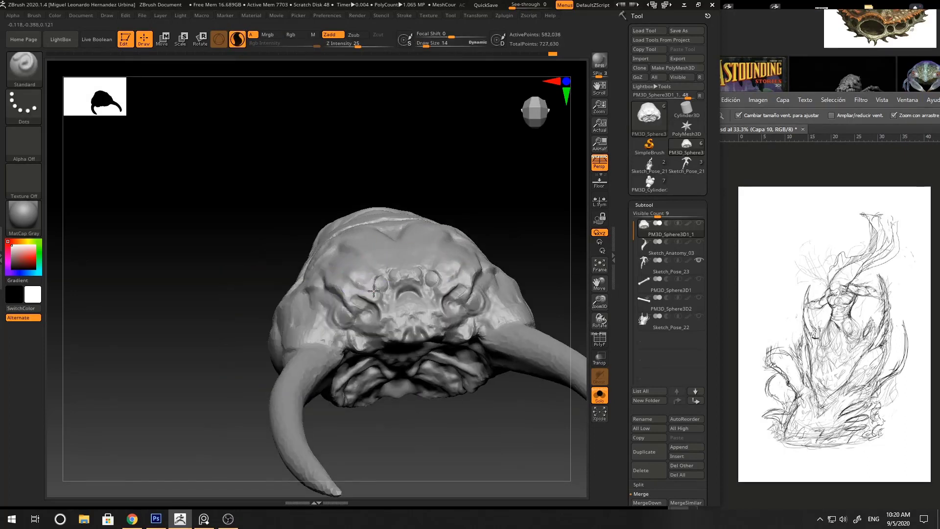
- Build up the crown's surface behind the horns with ClayTubes at draw size 54
mouse_move(374, 291)
right_mouse_down()
mouse_move(503, 266)
mouse_move(525, 277)
mouse_move(419, 269)
mouse_move(540, 259)
right_mouse_up()
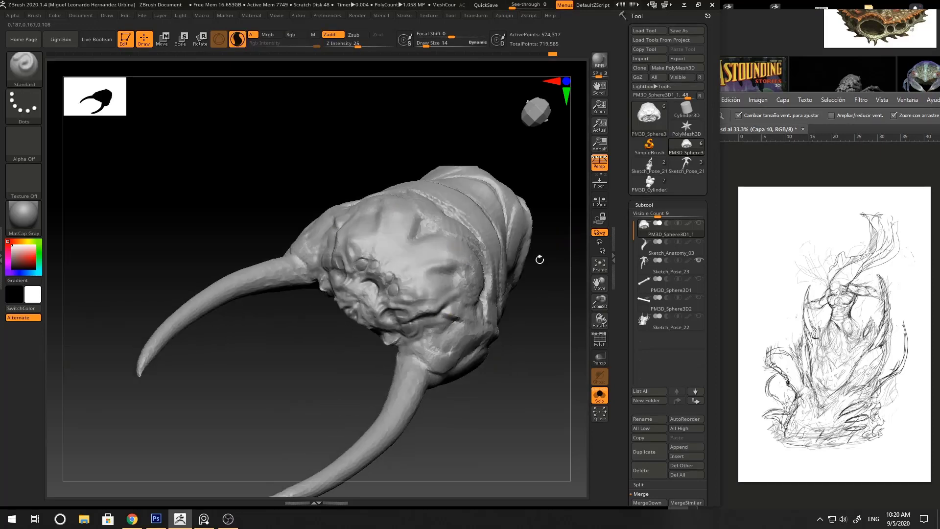
key("b")
key("c")
key("t")
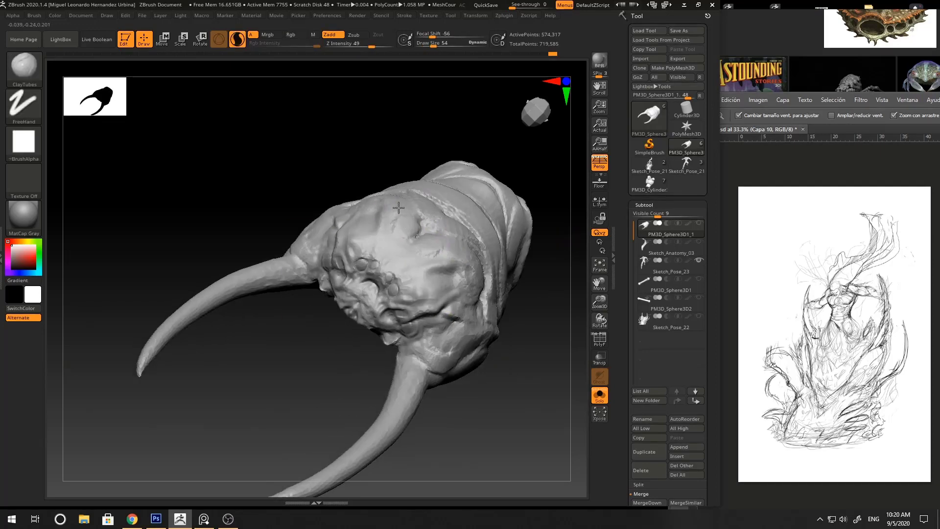
key("space")
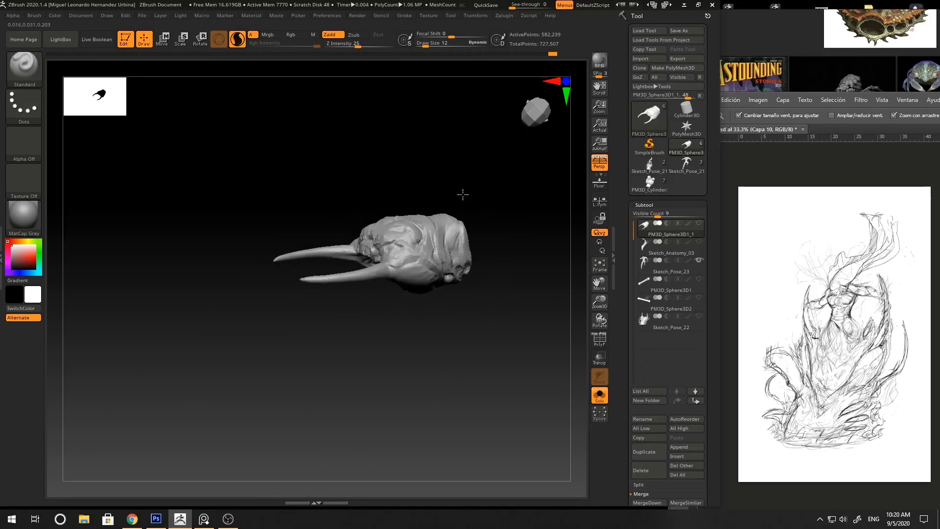
- Build up the side between the horn's plate and the back bands with ClayTubes at draw size 69
mouse_move(462, 194)
right_mouse_down()
mouse_move(441, 256)
mouse_move(407, 251)
mouse_move(485, 237)
mouse_move(491, 193)
mouse_move(544, 296)
mouse_move(474, 250)
mouse_move(455, 224)
right_mouse_up()
left_click(21, 72)
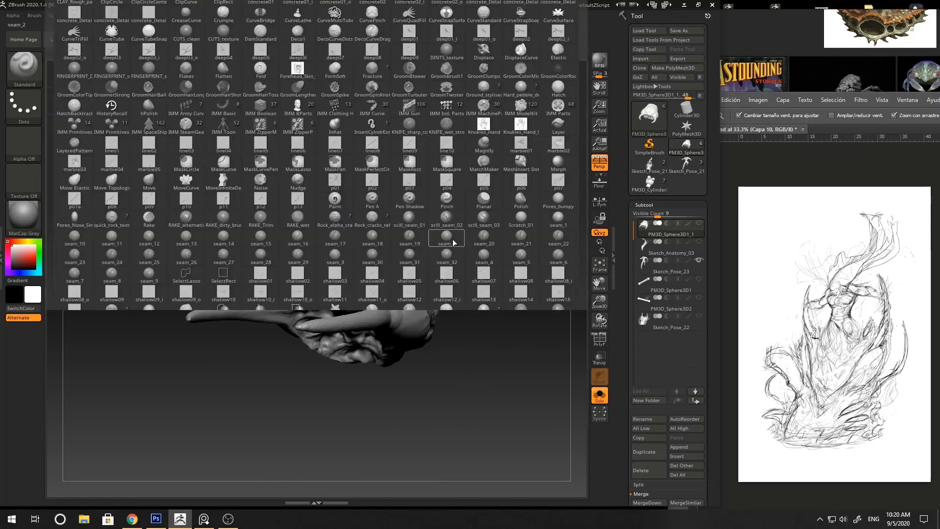
left_click(411, 221)
key("space")
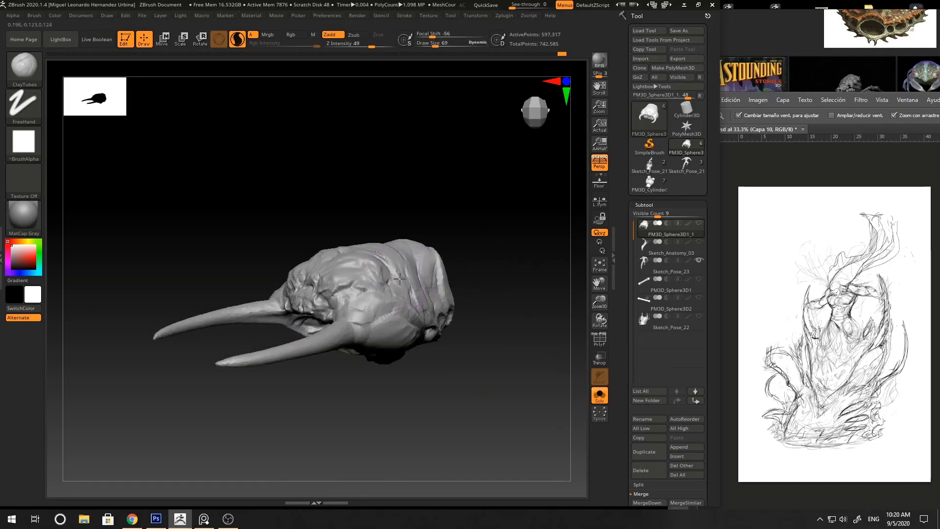
right_click_drag(474, 248, 462, 258)
- Raise the folds on the side behind the horn's plate with Standard at draw sizes 58 and 26
key("b")
key("s")
key("t")
key("space")
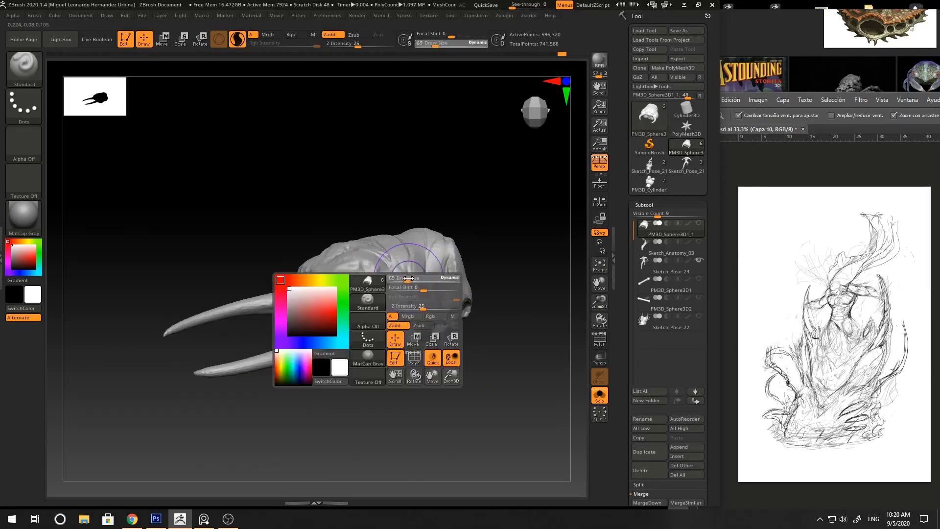
left_click_drag(410, 288, 407, 289)
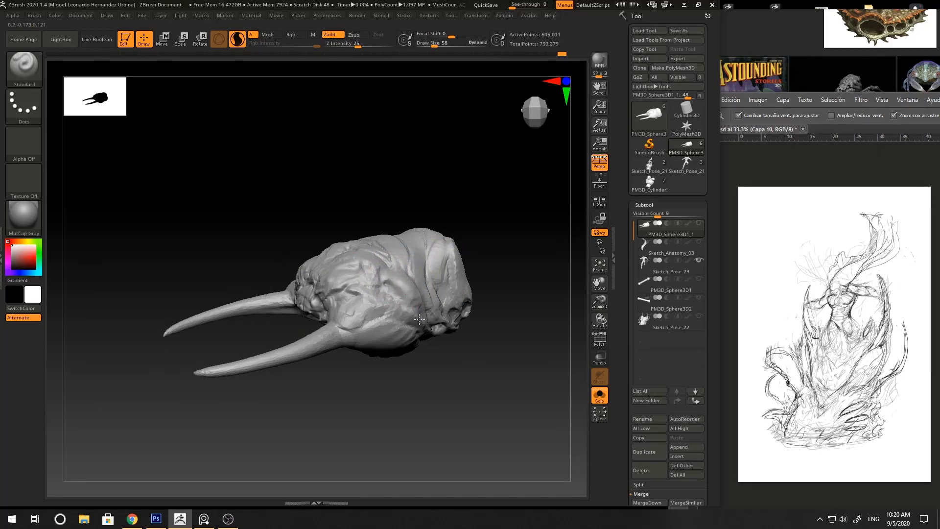
right_click_drag(420, 319, 403, 283)
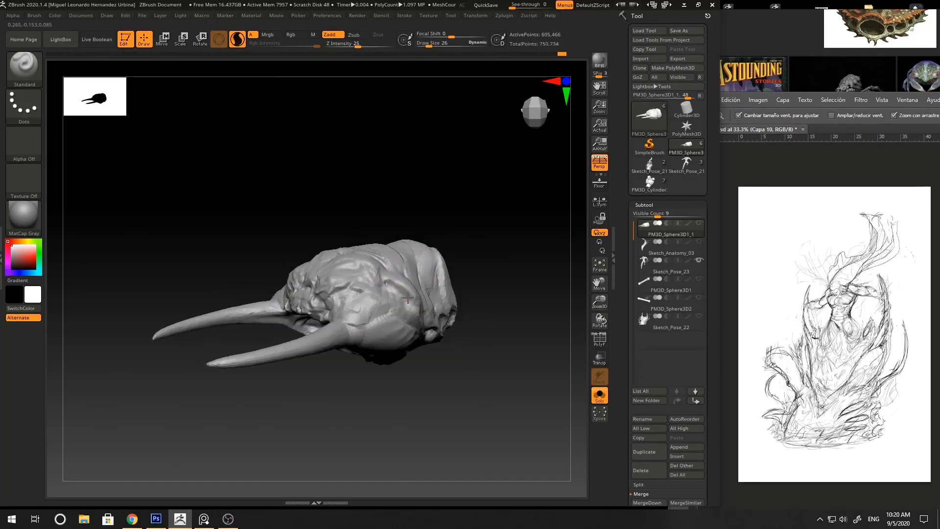
mouse_move(474, 277)
left_mouse_down()
mouse_move(489, 237)
mouse_move(467, 275)
left_mouse_up()
left_click_drag(395, 290, 392, 315)
left_click_drag(482, 255, 472, 269)
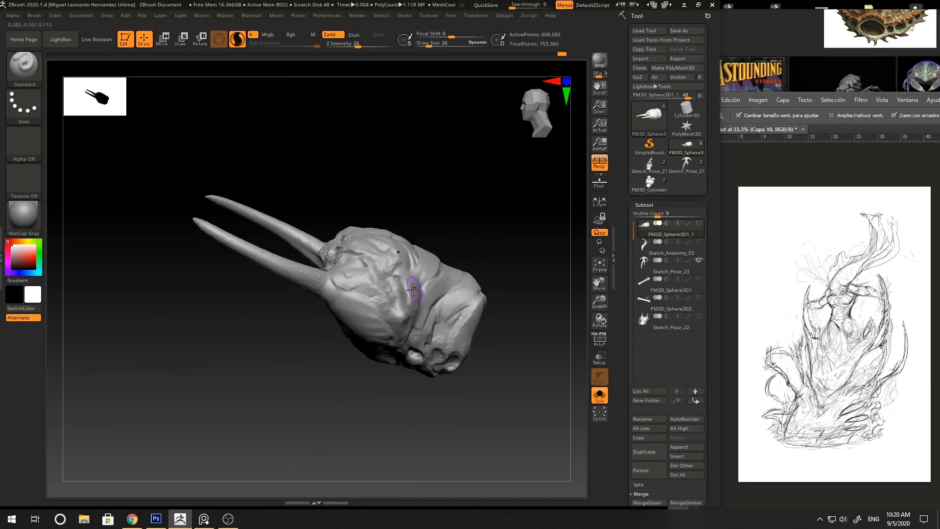
- Pull the fold behind the horn's side plate into a protruding ridge with Move at draw size 51
key("b")
key("m")
key("v")
key("space")
left_click_drag(412, 289, 427, 290)
left_click_drag(483, 247, 506, 221)
key("space")
left_click_drag(402, 298, 414, 302)
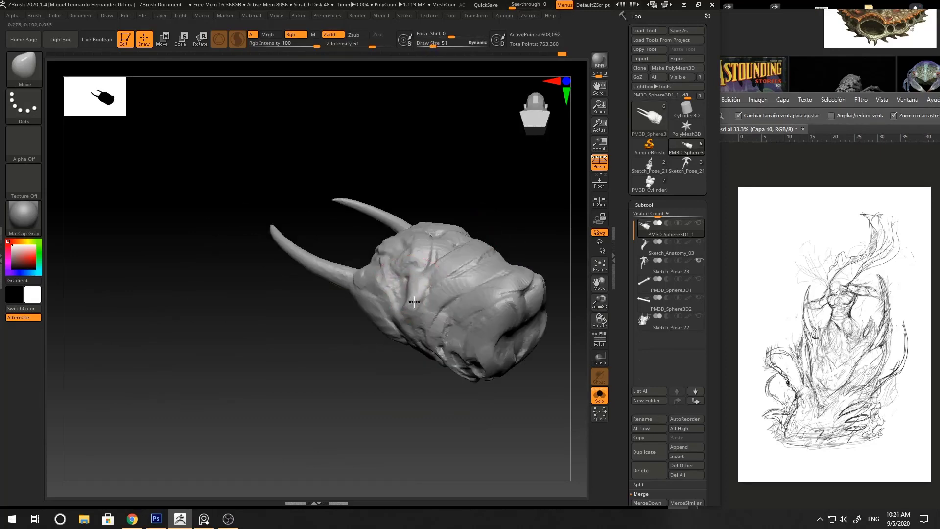
right_click_drag(414, 301, 463, 252)
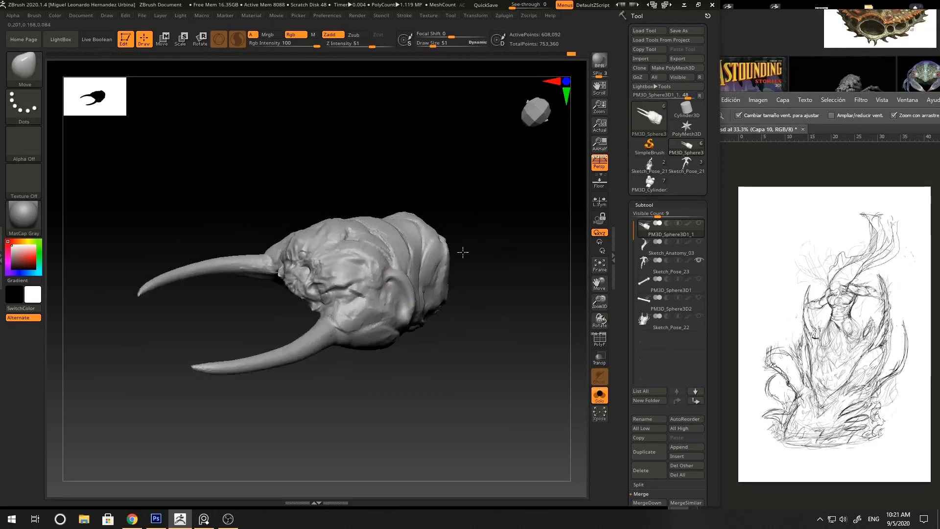
- Sculpt a curved ridge along the protruding side fold with Standard at draw size 28
left_click_drag(462, 252, 477, 245)
mouse_move(421, 251)
left_mouse_down()
mouse_move(493, 230)
mouse_move(482, 239)
left_mouse_up()
key("b")
key("s")
key("t")
key("space")
left_click_drag(426, 298, 420, 298)
left_click_drag(415, 284, 396, 264)
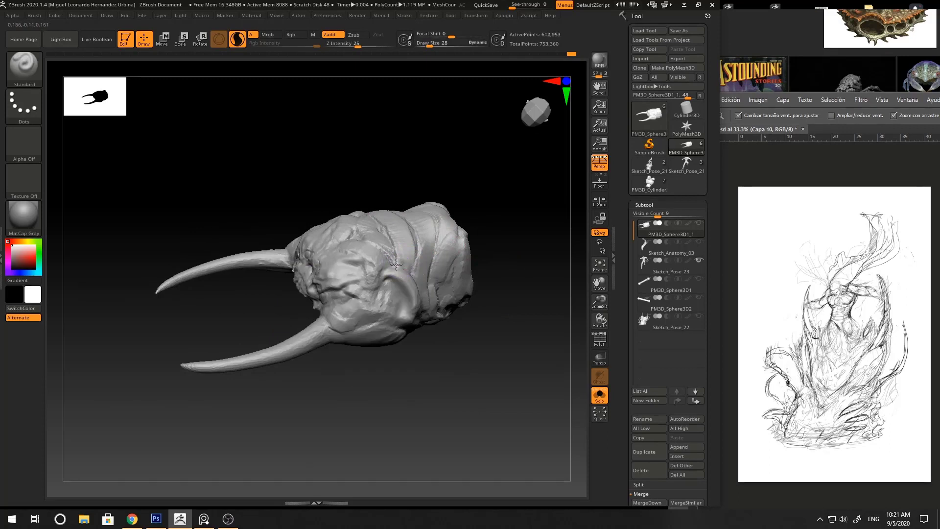
- Build up the back band beside the curved side ridge with ClayBuildup at draw size 28
right_click_drag(396, 264, 478, 237)
key("b")
key("c")
key("b")
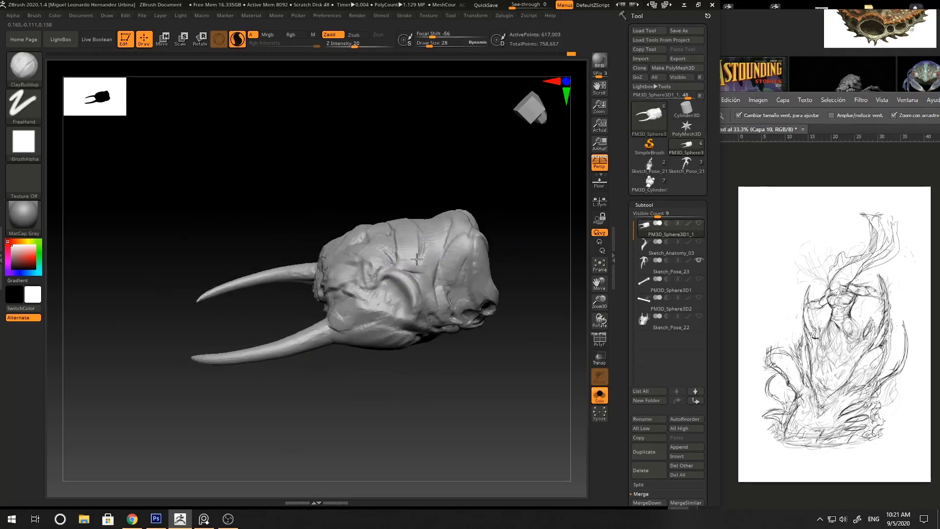
- Add fine ridges to the back bands around the curved side ridge with Standard at draw size 8
right_click_drag(416, 259, 463, 256)
key("b")
key("s")
key("t")
key("space")
left_click_drag(423, 260, 417, 260)
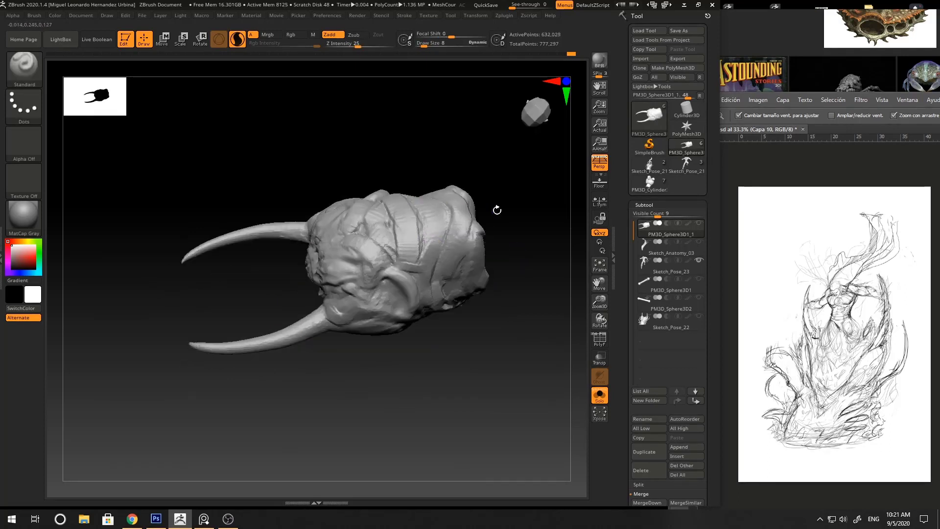
mouse_move(497, 210)
right_mouse_down()
mouse_move(498, 218)
mouse_move(403, 216)
right_mouse_up()
key("space")
left_click_drag(380, 313, 395, 313)
mouse_move(421, 274)
right_mouse_down()
mouse_move(460, 160)
mouse_move(501, 235)
mouse_move(447, 298)
mouse_move(310, 234)
right_mouse_up()
- Twist the surface of the curved side ridge with the Spiral brush and smooth it at draw size 17
key("b")
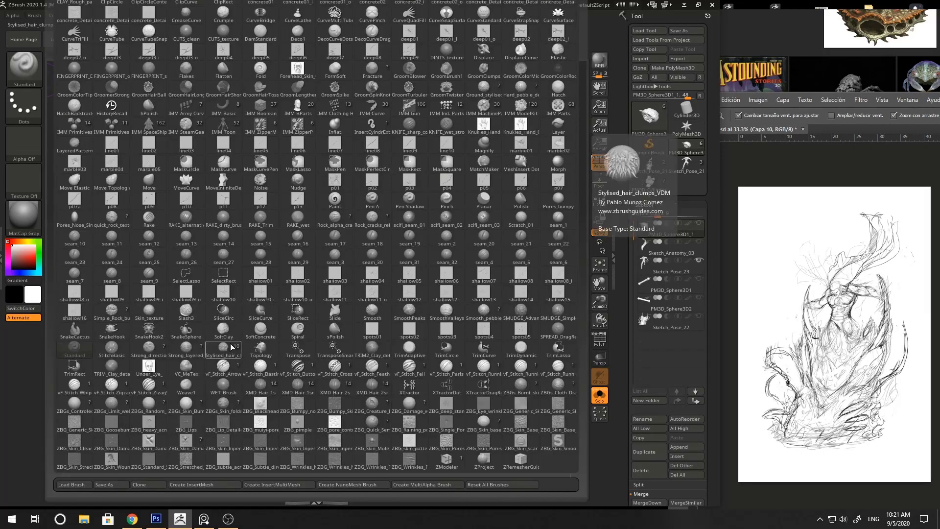
left_click(297, 332)
key("space")
left_click_drag(329, 310, 339, 310)
right_click_drag(345, 305, 403, 283)
right_click_drag(402, 283, 430, 289, "ctrl")
left_click_drag(351, 290, 352, 288)
right_click_drag(358, 284, 372, 308, "ctrl")
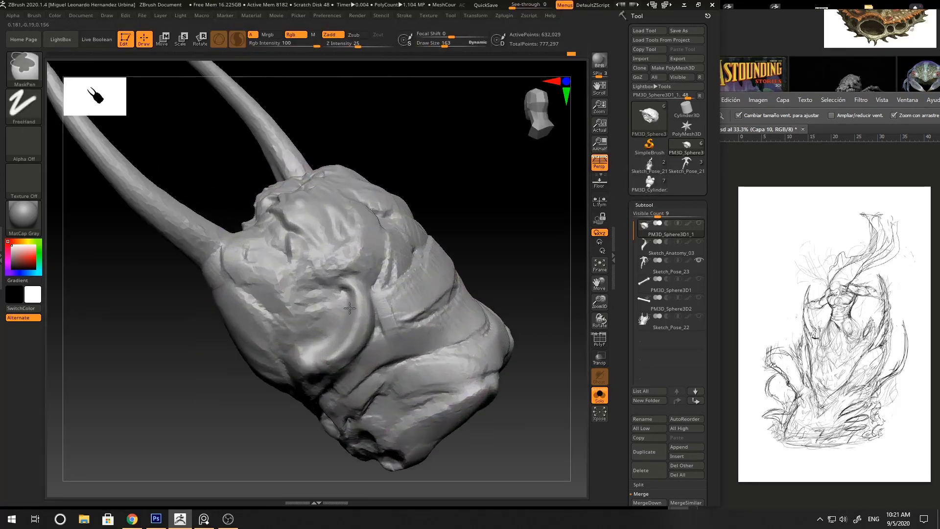
left_click_drag(343, 286, 365, 294)
mouse_move(384, 277)
right_mouse_down("ctrl")
mouse_move(456, 233)
mouse_move(431, 240)
right_mouse_up("ctrl")
key("space")
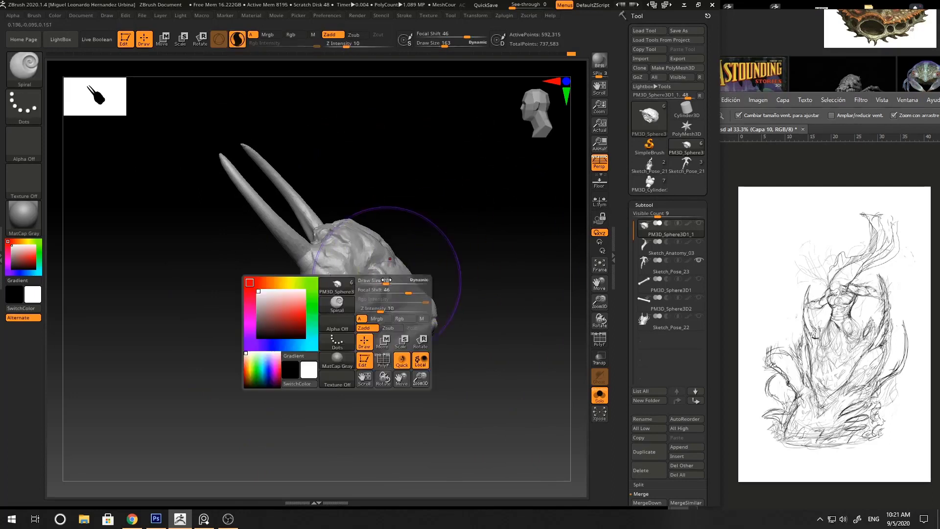
left_click_drag(389, 279, 377, 269)
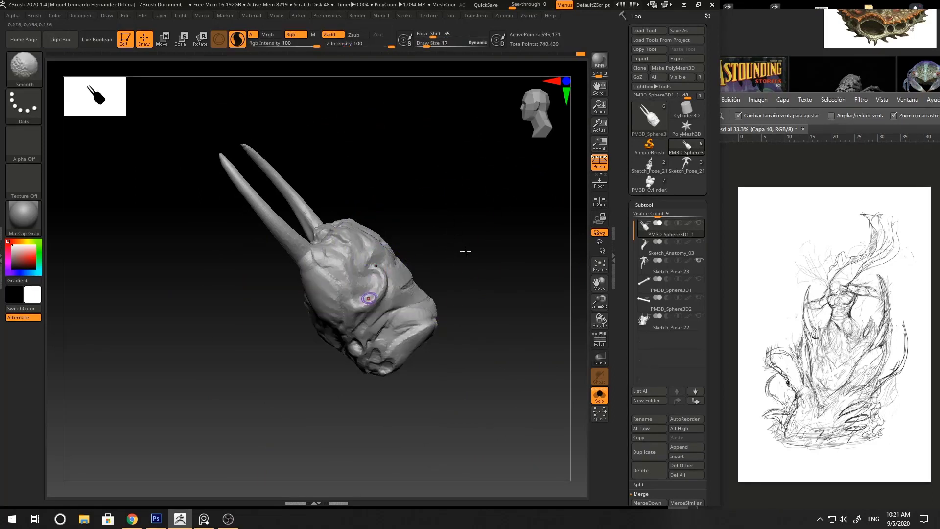
- Carve the groove along the inside of the curved side ridge with DamStandard at draw sizes 28 and 15
mouse_move(466, 251)
right_mouse_down()
mouse_move(494, 300)
mouse_move(476, 240)
right_mouse_up()
mouse_move(476, 240)
right_mouse_down("ctrl")
mouse_move(483, 252)
mouse_move(466, 250)
right_mouse_up("ctrl")
key("space")
mouse_move(361, 275)
left_mouse_down()
mouse_move(374, 263)
mouse_move(407, 277)
left_mouse_up()
right_click_drag(411, 274, 401, 284)
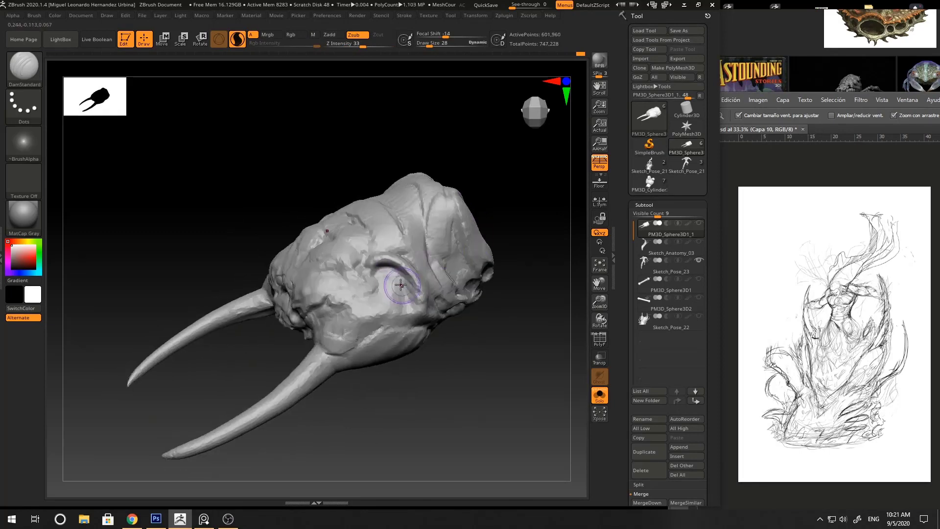
key("space")
mouse_move(400, 276)
left_mouse_down()
mouse_move(391, 312)
mouse_move(413, 295)
left_mouse_up()
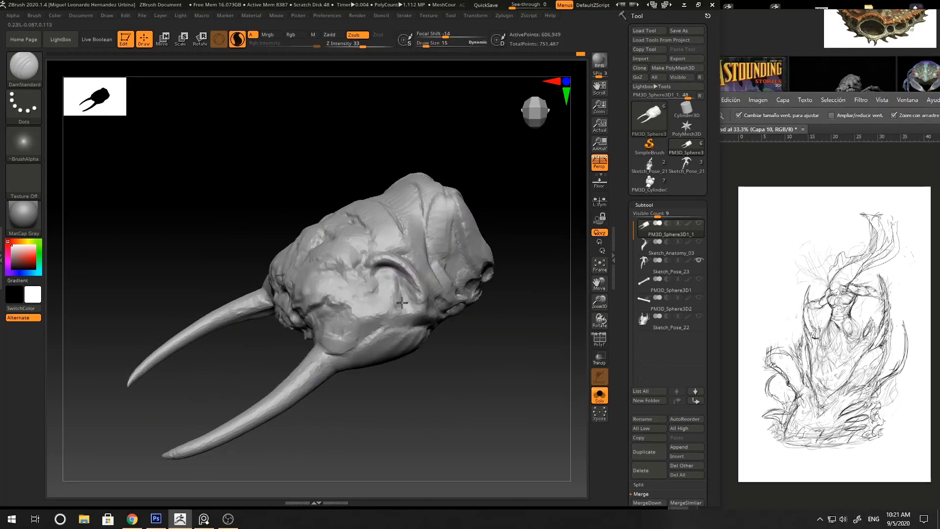
left_click_drag(391, 259, 427, 302)
- Raise fine ridges around the curved side ridge and the horn's side plate with Standard at draw size 15
right_click_drag(496, 262, 528, 229)
key("b")
key("s")
key("t")
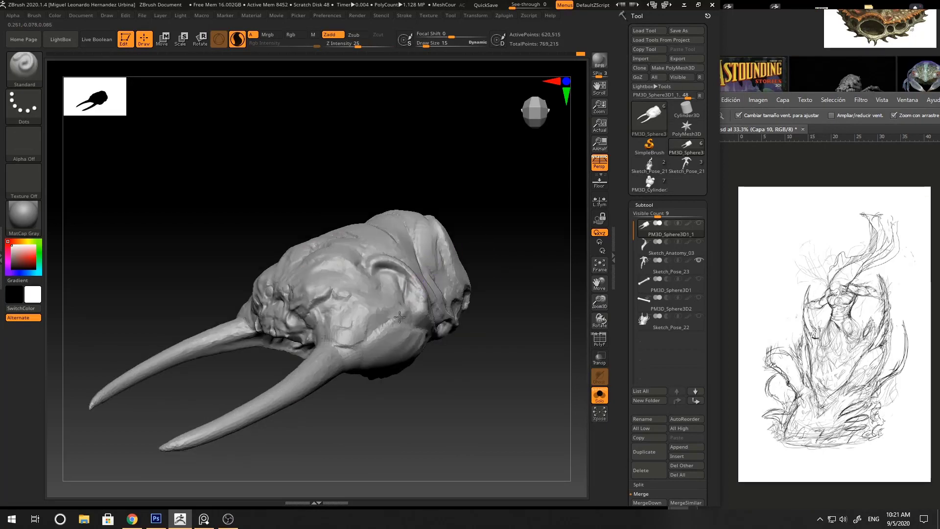
right_click_drag(408, 304, 425, 335)
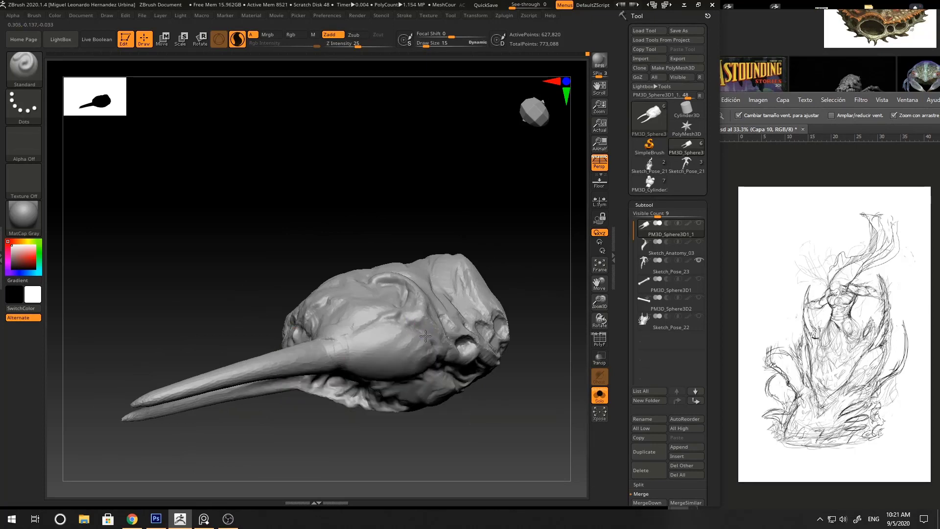
right_click_drag(517, 263, 500, 274)
left_click_drag(432, 321, 426, 325)
mouse_move(441, 308)
right_mouse_down("ctrl")
mouse_move(281, 269)
mouse_move(442, 281)
mouse_move(426, 278)
right_mouse_up("ctrl")
right_click_drag(484, 259, 471, 236)
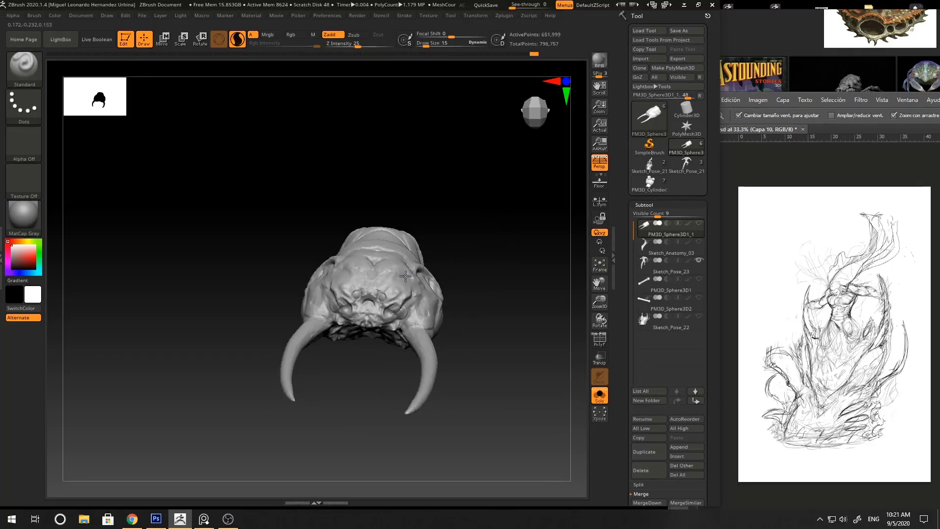
right_click_drag(405, 276, 378, 329)
- Adjust the rim of the curved side ridge with Move at draw size 28
key("space")
left_click_drag(422, 279, 427, 280)
mouse_move(519, 223)
right_mouse_down()
mouse_move(510, 230)
mouse_move(468, 216)
mouse_move(460, 249)
right_mouse_up()
key("b")
key("m")
key("v")
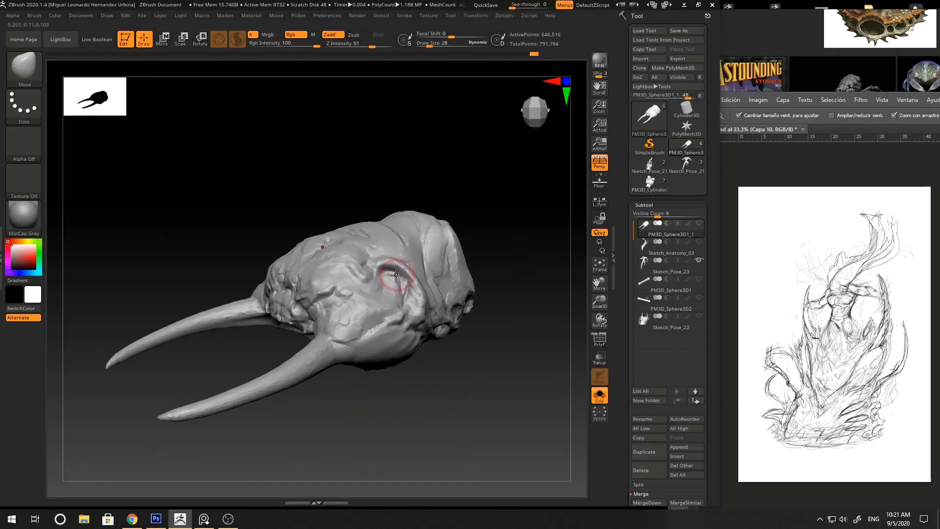
- Fill the pocket inside the curved side ridge with ClayTubes at draw size 28 and reshape its edge with Move
key("b")
key("c")
key("t")
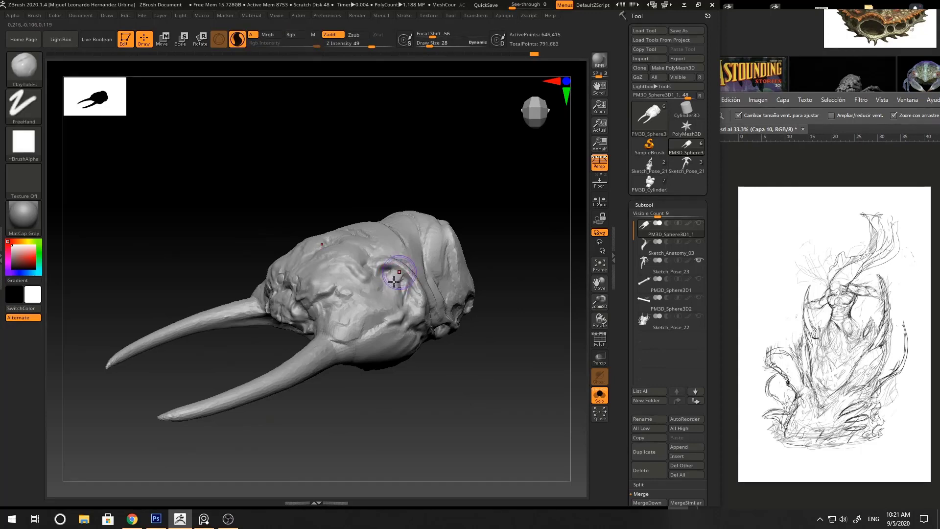
key("b")
key("m")
key("v")
mouse_move(483, 220)
right_mouse_down()
mouse_move(492, 214)
mouse_move(461, 210)
mouse_move(529, 204)
right_mouse_up()
- Build up the surface around the curved side ridge's pocket with ClayBuildup at draw size 62
key("b")
key("c")
key("b")
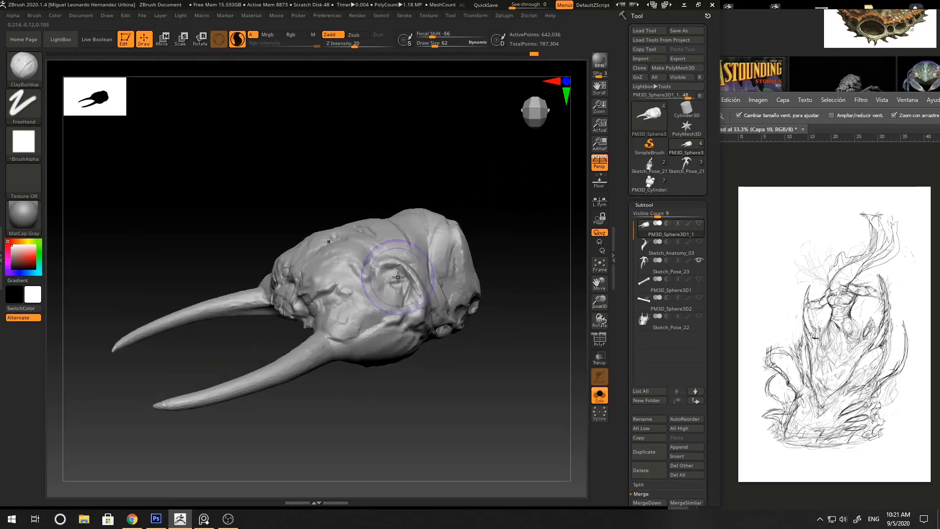
key("space")
left_click_drag(401, 271, 407, 289)
right_click_drag(441, 275, 456, 216, "ctrl")
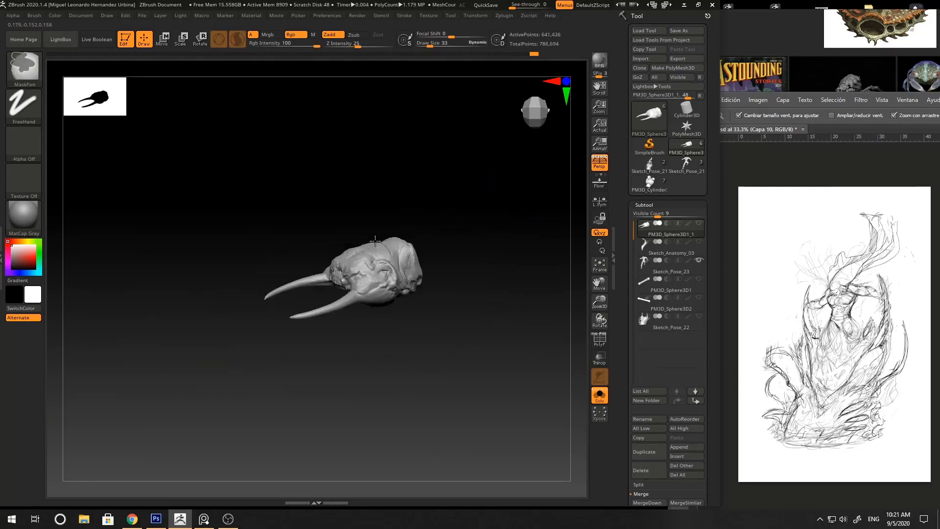
- Examine the torso's polygon wireframe and its overall shape from the side and back
left_click_drag(465, 226, 479, 249, "ctrl")
key("shift+f")
right_click_drag(478, 252, 464, 205)
key("shift+f")
right_click_drag(510, 237, 460, 271)
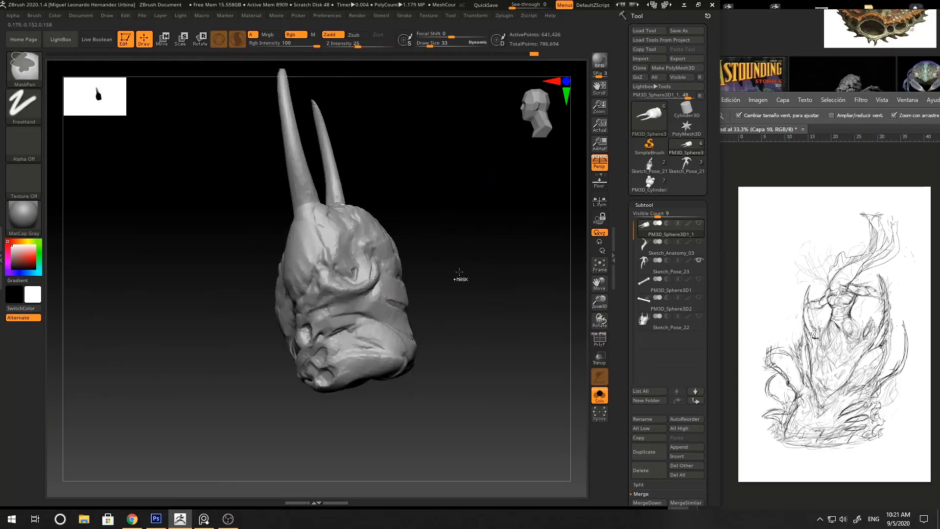
key("]")
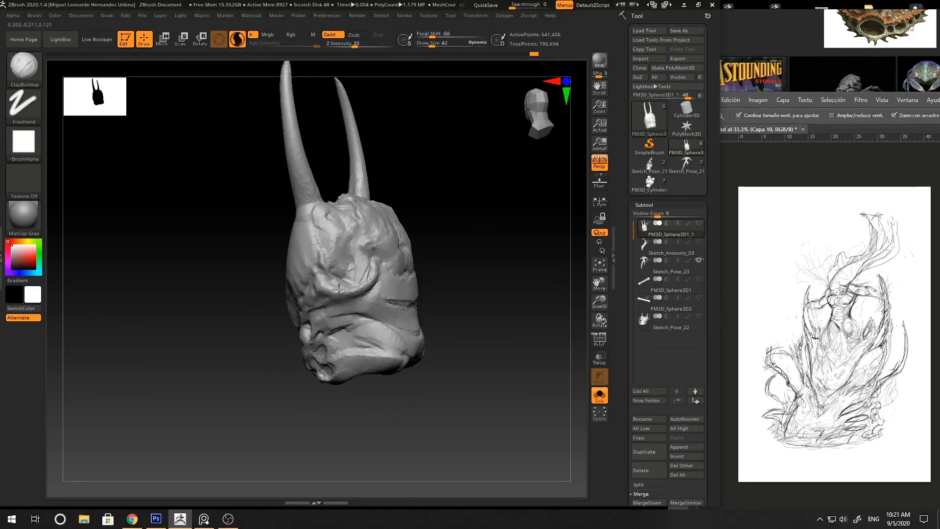
- Refine the surface around the curved side ridge with ClayBuildup at draw size 42
right_click_drag(364, 269, 372, 250)
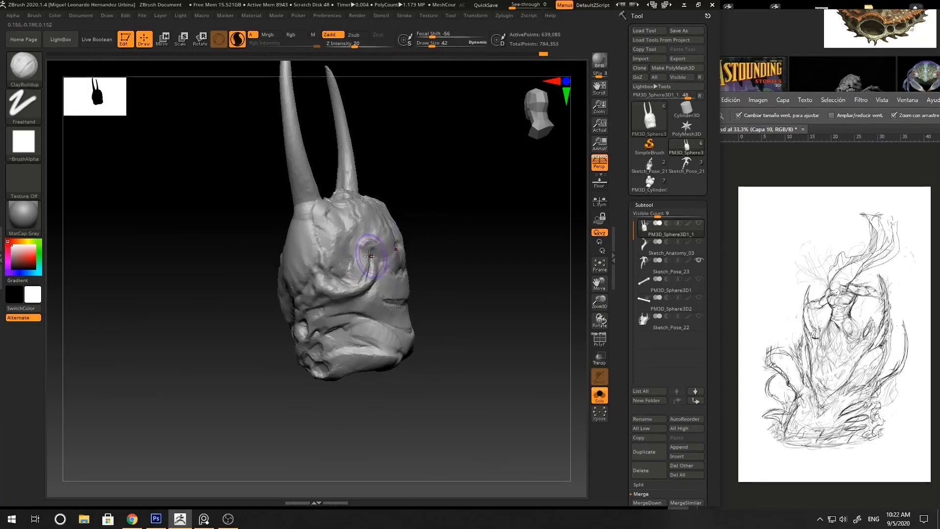
right_click_drag(441, 224, 363, 266)
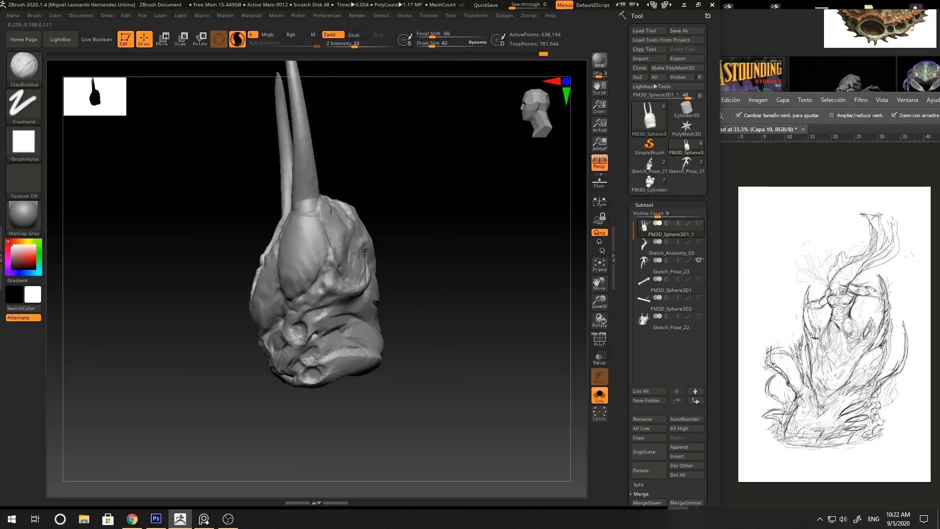
right_click_drag(448, 220, 460, 274)
mouse_move(460, 274)
right_mouse_down("ctrl")
mouse_move(435, 313)
mouse_move(459, 286)
right_mouse_up("ctrl")
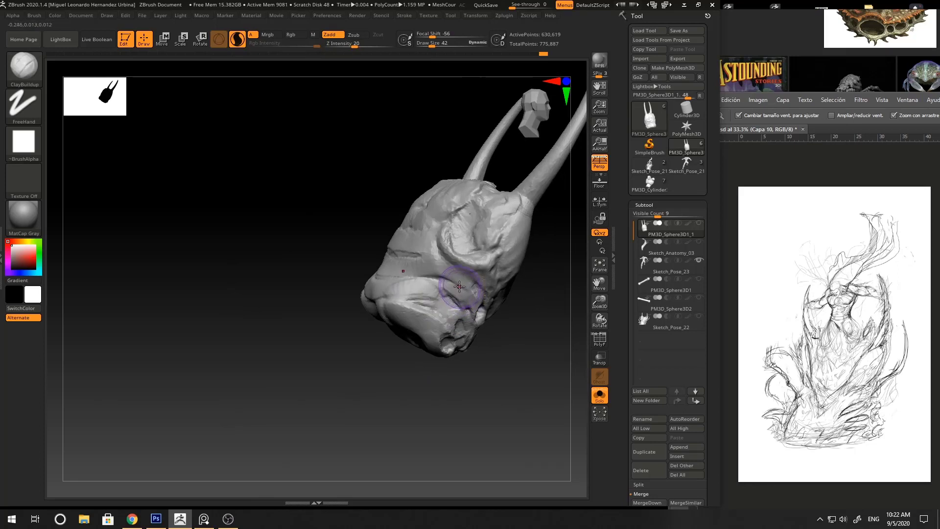
- Shape the area below the curved side ridge with the Standard brush at draw size 45
key("2")
key("space")
mouse_move(458, 284)
left_mouse_down()
mouse_move(466, 284)
mouse_move(457, 287)
mouse_move(435, 266)
left_mouse_up()
mouse_move(495, 278)
right_mouse_down()
mouse_move(331, 272)
mouse_move(399, 357)
mouse_move(487, 264)
mouse_move(493, 282)
mouse_move(332, 307)
mouse_move(412, 274)
right_mouse_up()
key("ctrl")
key("b")
key("s")
key("t")
key("space")
left_click_drag(343, 313, 333, 312)
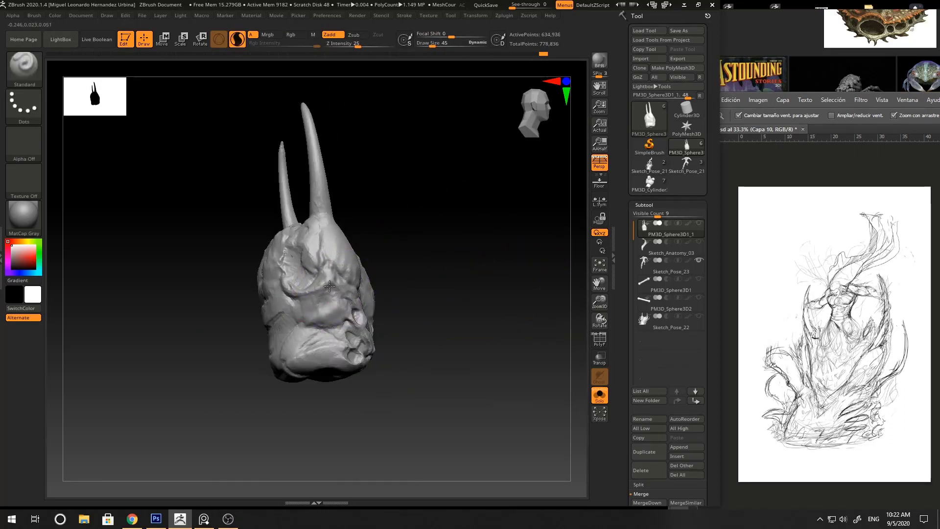
- Carve creases beneath the curved side ridge with DamStandard, reducing the draw size to 28
right_click_drag(325, 314, 352, 278)
key("b")
key("d")
key("s")
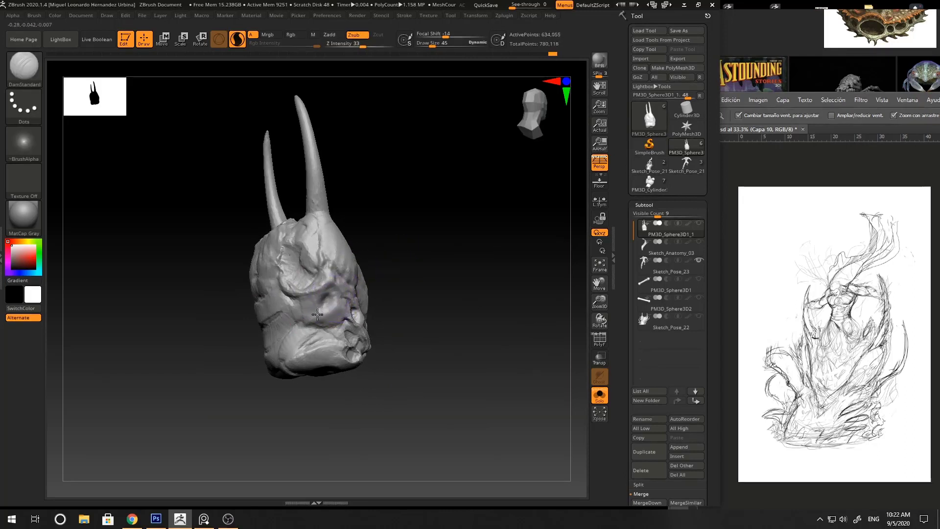
left_click_drag(317, 315, 320, 307)
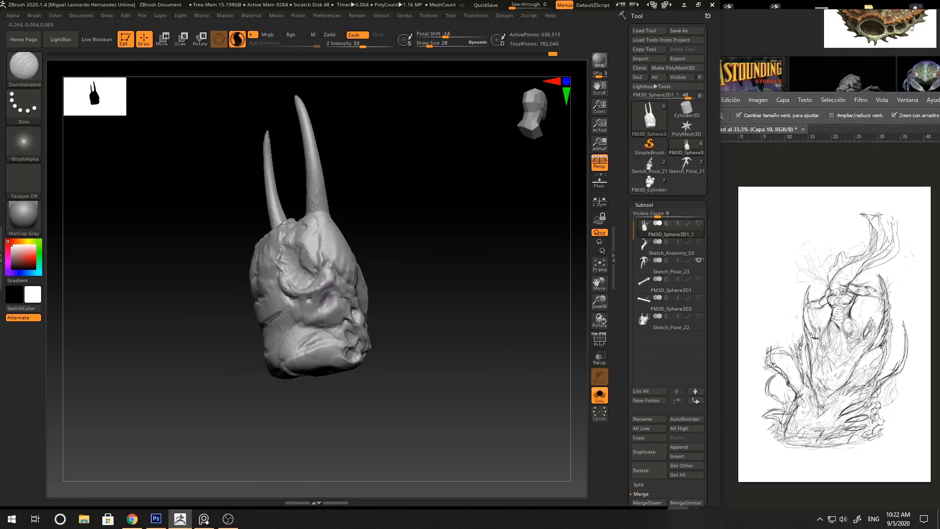
- Raise fleshy folds between the curved side ridge and the lower band with Standard at draw size 28
key("b")
key("s")
key("t")
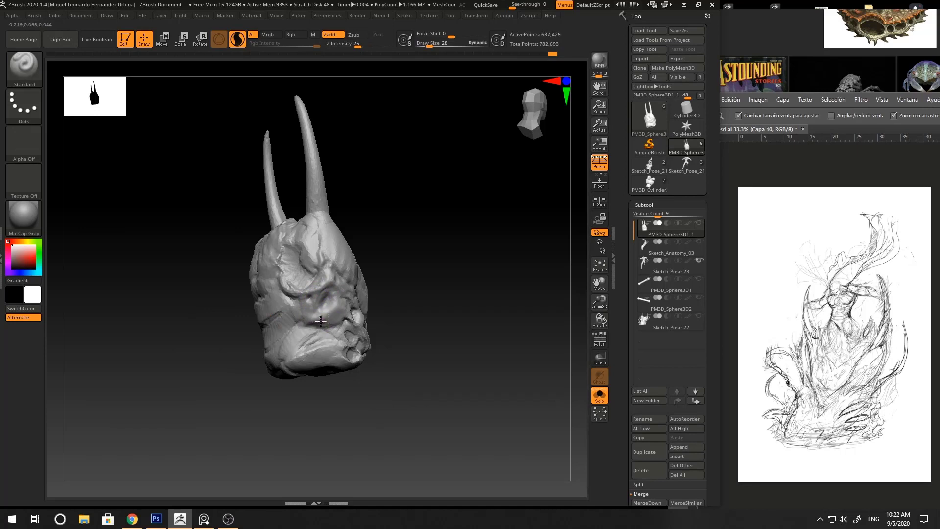
left_click_drag(389, 299, 415, 297)
left_click_drag(327, 308, 334, 325)
left_click_drag(455, 287, 408, 289)
left_click_drag(321, 331, 304, 325)
- Build up the folds where the back bands meet the torso's side with Standard at draw size 30
mouse_move(422, 270)
left_mouse_down("alt")
mouse_move(476, 247)
mouse_move(468, 250)
left_mouse_up("alt")
key("space")
left_click_drag(352, 286, 359, 285)
left_click_drag(452, 246, 395, 249)
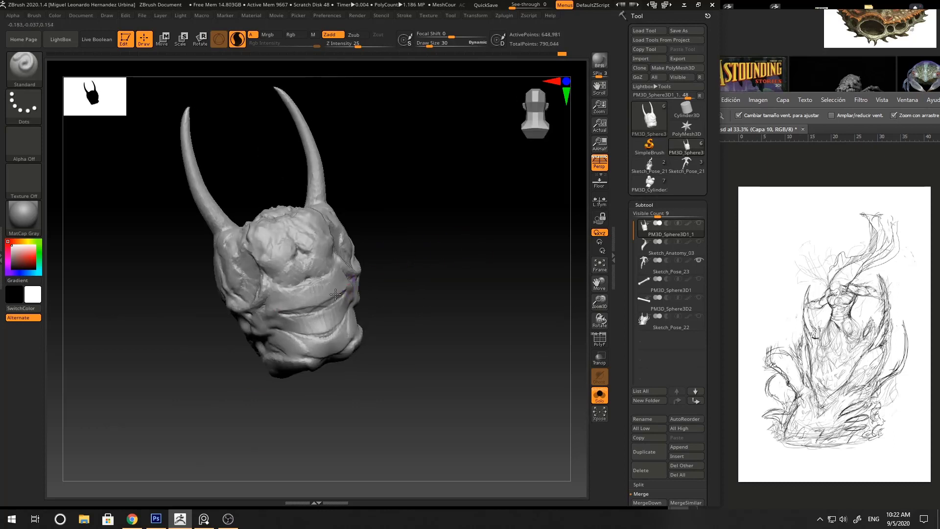
left_click_drag(283, 305, 303, 299)
mouse_move(345, 293)
right_mouse_down("ctrl")
mouse_move(346, 240)
mouse_move(447, 248)
mouse_move(396, 259)
right_mouse_up("ctrl")
mouse_move(396, 260)
right_mouse_down("ctrl")
mouse_move(390, 327)
mouse_move(365, 320)
right_mouse_up("ctrl")
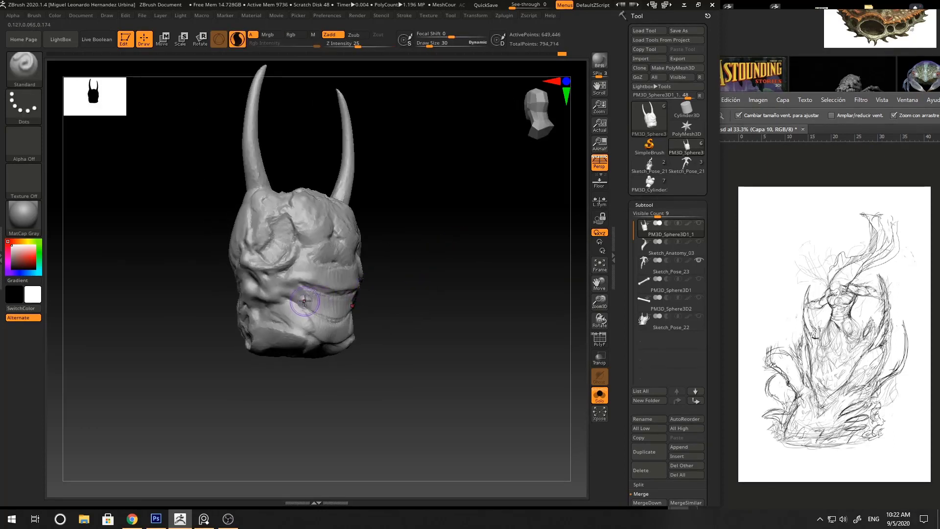
left_click_drag(324, 314, 335, 312)
- Extend the folds across the torso's lower side with Standard at draw size 28
right_click_drag(406, 297, 368, 300)
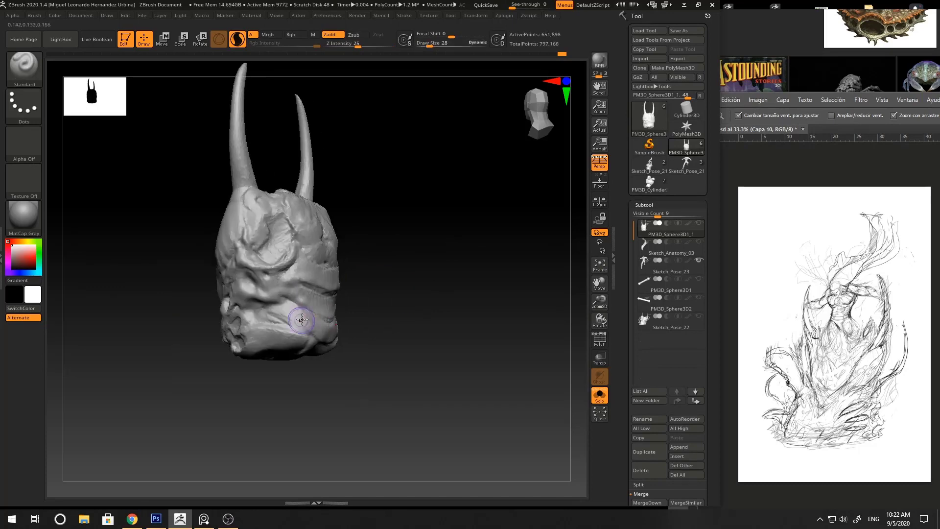
right_click_drag(316, 331, 299, 321)
right_click_drag(359, 334, 386, 359, "ctrl")
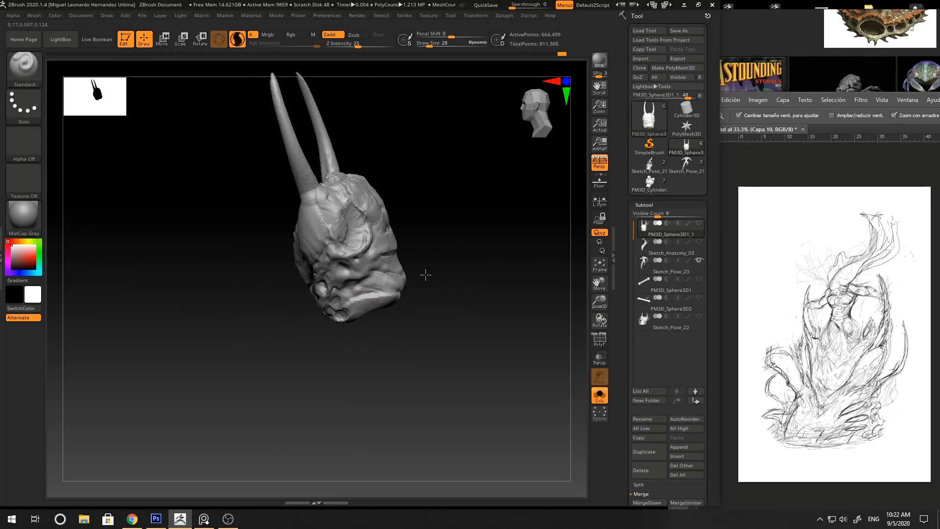
right_click_drag(426, 275, 359, 284)
- Cut creases between the lower side folds with DamStandard at draw size 28
key("b")
key("d")
key("s")
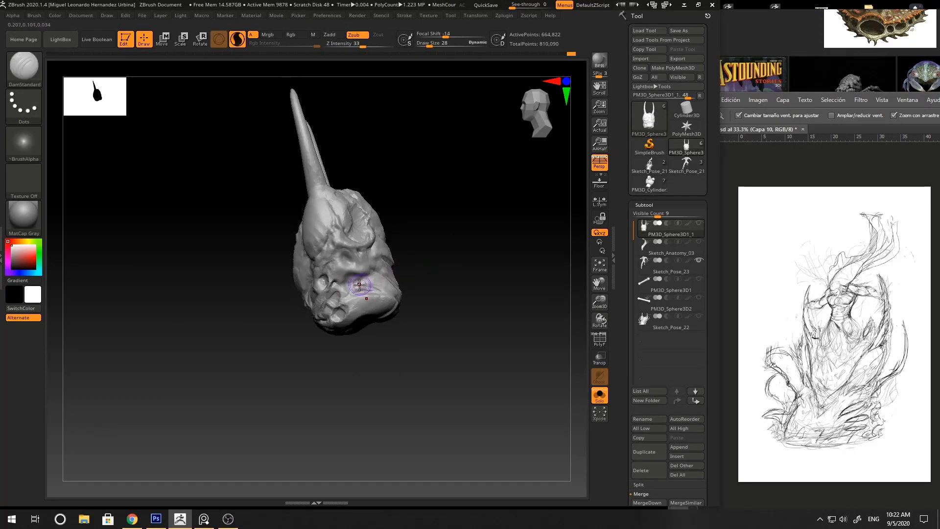
mouse_move(413, 249)
right_mouse_down()
mouse_move(348, 283)
mouse_move(490, 259)
mouse_move(416, 279)
mouse_move(369, 268)
right_mouse_up()
- Refine the torso's side folds with Standard and ClayBuildup, setting the draw size to 54
key("b")
key("s")
key("t")
right_click(411, 269)
key("b")
key("c")
key("b")
key("s")
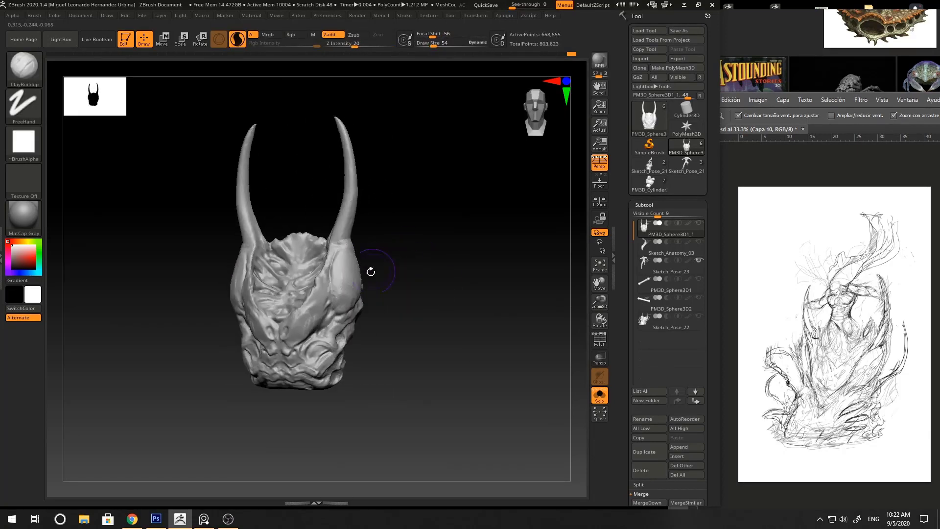
- Adjust the outer contour of the rounded side plates below the horns with Move at draw size 62
right_click_drag(426, 261, 443, 252, "ctrl")
key("b")
key("m")
key("v")
right_click(331, 326)
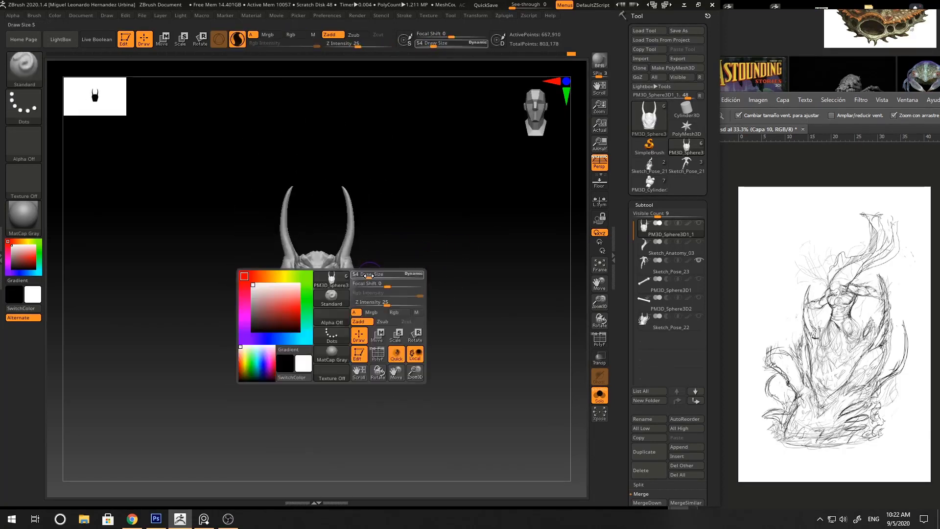
right_click_drag(314, 319, 313, 289, "shift")
key("space")
left_click_drag(330, 289, 333, 289)
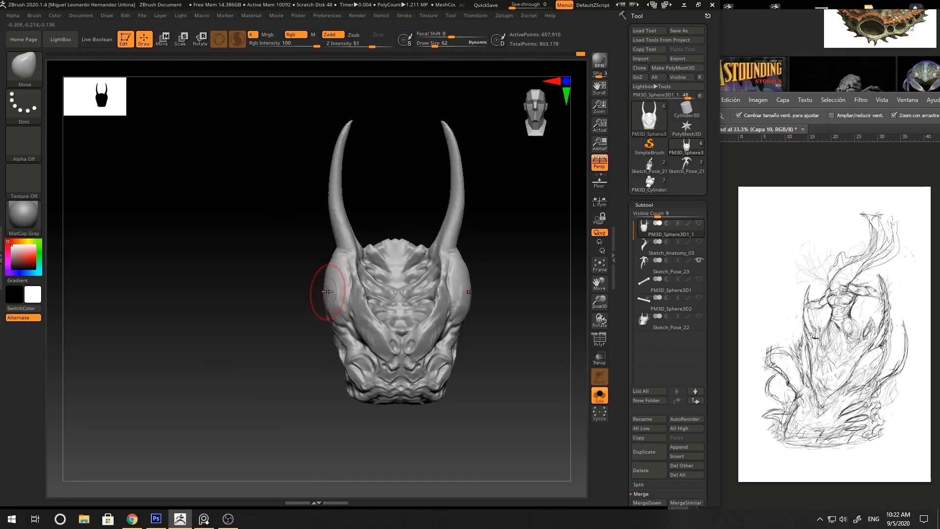
left_click_drag(327, 292, 324, 292)
right_click_drag(313, 289, 306, 259, "ctrl")
mouse_move(482, 258)
right_mouse_down()
mouse_move(441, 247)
mouse_move(448, 253)
mouse_move(390, 257)
right_mouse_up()
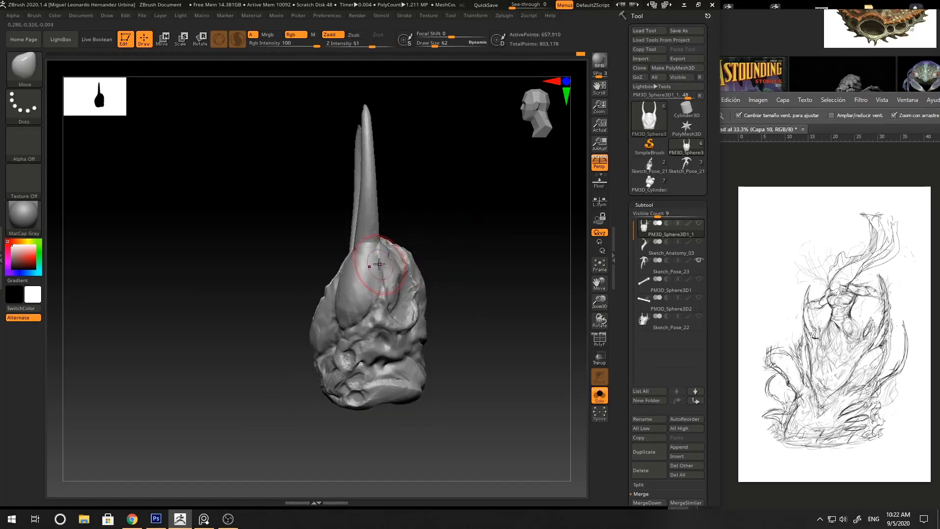
- Sculpt detail around the base of the horns with Standard at draw size 26
mouse_move(439, 230)
right_mouse_down()
mouse_move(485, 230)
mouse_move(408, 243)
right_mouse_up()
key("space")
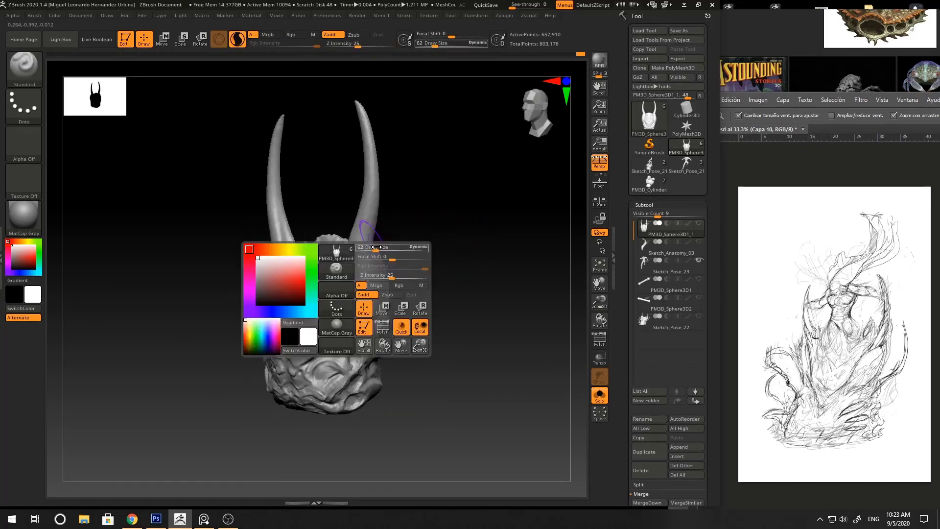
left_click_drag(376, 250, 373, 250)
right_click_drag(372, 245, 373, 254, "ctrl")
key("space")
left_click_drag(373, 252, 354, 248)
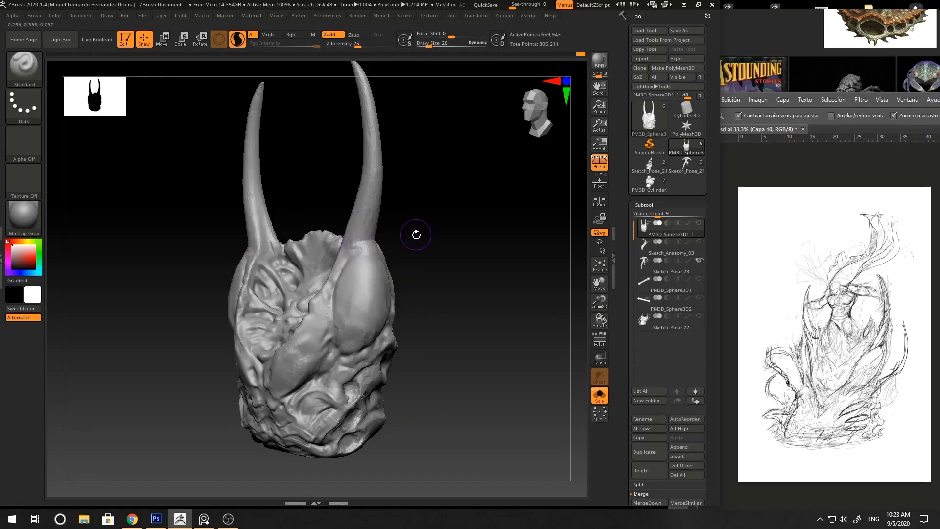
- Build up the transition between horn base and rounded side plate with ClayBuildup and Standard
mouse_move(416, 235)
right_mouse_down()
mouse_move(407, 257)
mouse_move(414, 234)
mouse_move(422, 247)
right_mouse_up()
key("b")
key("c")
key("b")
mouse_move(409, 247)
right_mouse_down()
mouse_move(423, 247)
mouse_move(370, 241)
right_mouse_up()
key("b")
key("s")
key("t")
- Carve creases around the horn base and the curved side ridge with DamStandard at draw size 26
key("b")
key("d")
key("s")
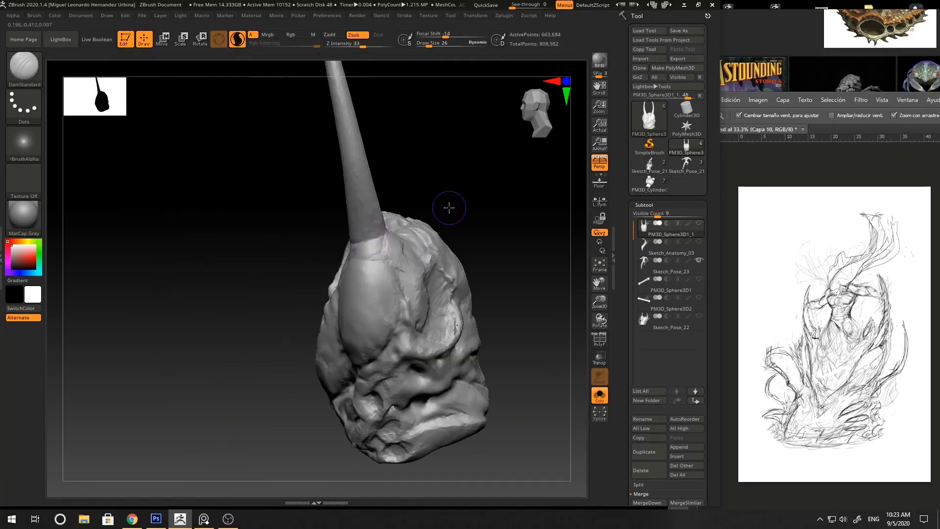
right_click_drag(449, 208, 367, 241)
mouse_move(480, 223)
right_mouse_down()
mouse_move(483, 212)
mouse_move(482, 274)
right_mouse_up()
left_click_drag(407, 254, 418, 290)
right_click_drag(418, 290, 411, 259)
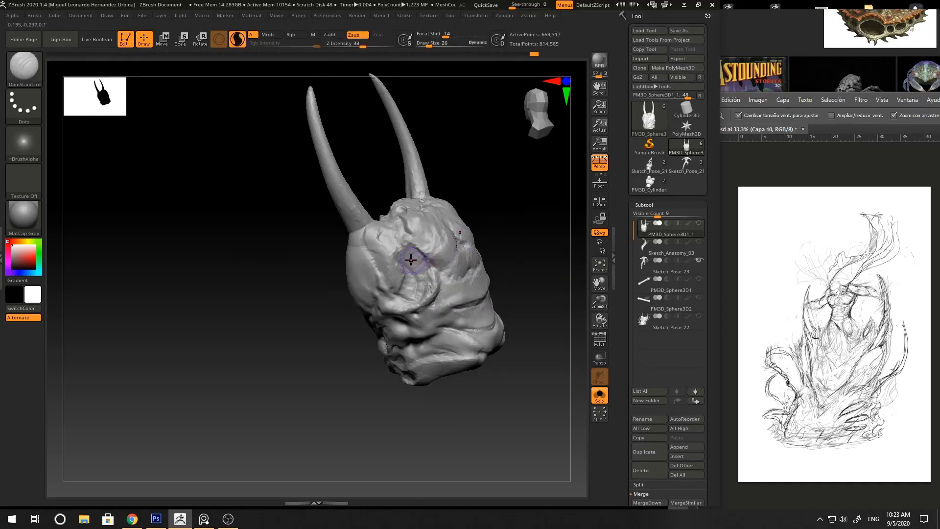
- Add raised folds above the curved side ridge's pocket with Standard at draw size 19
key("b")
key("s")
key("t")
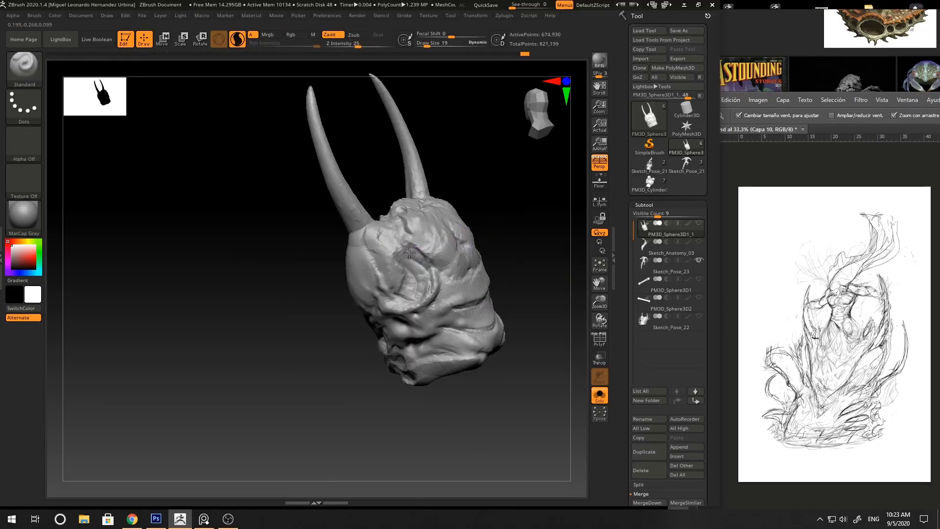
mouse_move(409, 253)
right_mouse_down()
mouse_move(408, 268)
mouse_move(397, 263)
right_mouse_up()
left_click_drag(391, 249, 441, 238)
right_click_drag(392, 241, 285, 244, "ctrl")
mouse_move(456, 234)
right_mouse_down()
mouse_move(497, 233)
mouse_move(505, 305)
mouse_move(482, 208)
mouse_move(451, 289)
mouse_move(424, 287)
right_mouse_up()
mouse_move(424, 286)
right_mouse_down("ctrl")
mouse_move(447, 282)
mouse_move(394, 263)
right_mouse_up("ctrl")
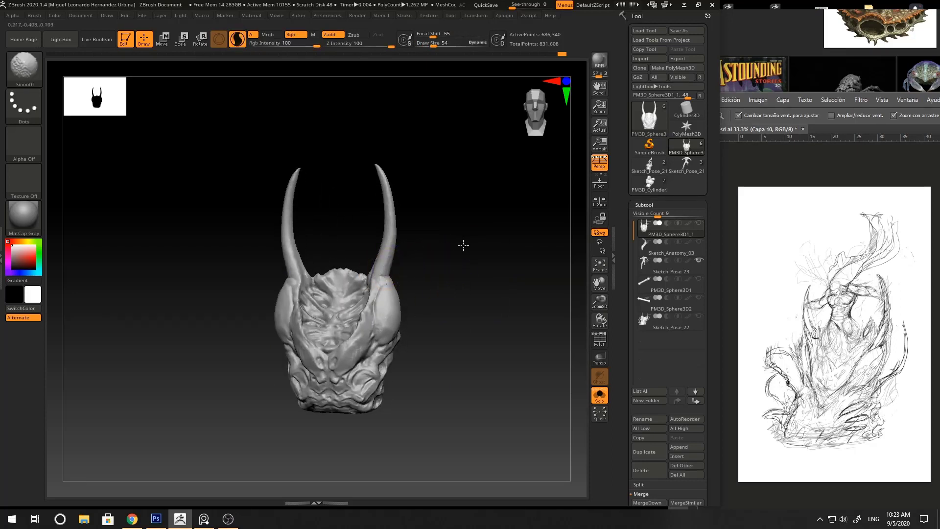
- Turn off Solo to show the leaping figure together with the horned torso
right_click_drag(462, 245, 443, 248)
key("space")
left_click_drag(439, 250, 436, 250)
right_click_drag(478, 245, 463, 193, "alt")
mouse_move(487, 214)
right_mouse_down()
mouse_move(495, 222)
mouse_move(476, 229)
mouse_move(482, 238)
right_mouse_up()
left_click(601, 397)
- Lower the horned torso vertically beneath the figure with the transform gizmo and check its placement
right_click_drag(496, 271, 467, 250, "ctrl")
key("w")
left_click_drag(341, 171, 342, 270)
right_click_drag(458, 247, 481, 237)
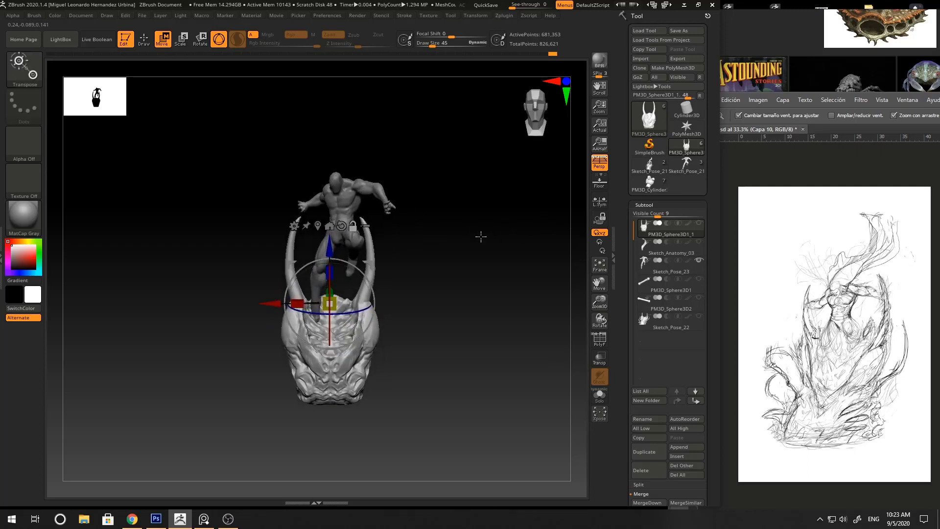
right_click_drag(493, 286, 430, 298)
key("q")
mouse_move(410, 336)
right_mouse_down()
mouse_move(483, 262)
mouse_move(465, 308)
mouse_move(429, 269)
right_mouse_up()
key("w")
key("w")
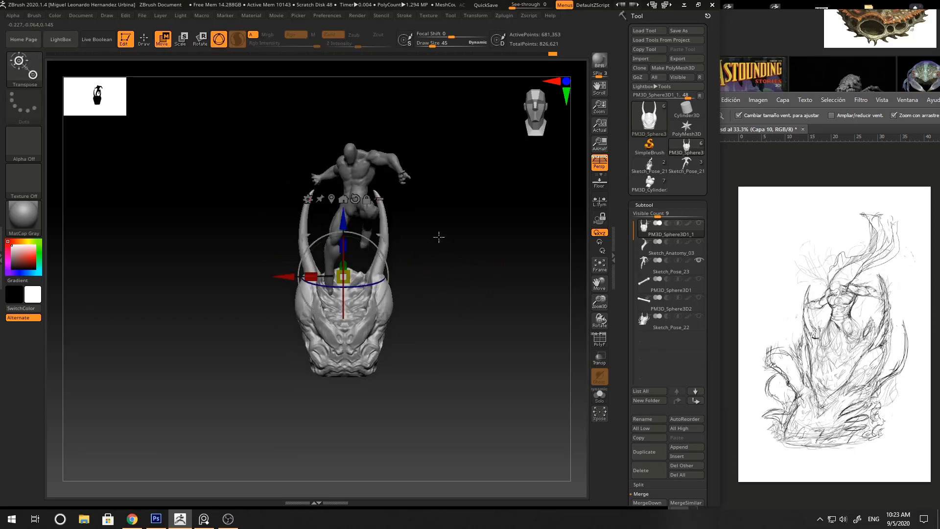
mouse_move(439, 237)
right_mouse_down()
mouse_move(470, 251)
mouse_move(443, 242)
right_mouse_up()
key("q")
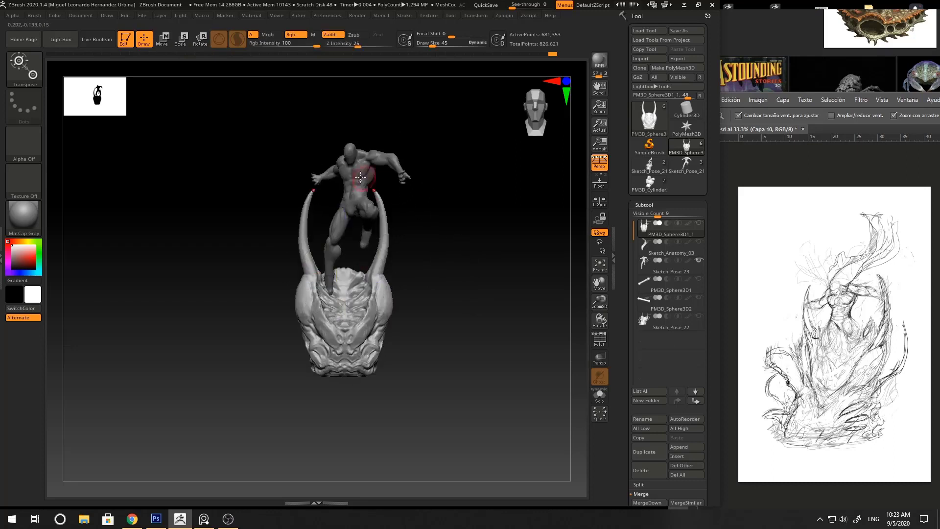
- Select the Sketch_Pose_23 figure, turn off Sculptris Pro and check its polygon wireframe
left_click(360, 184, "alt")
mouse_move(399, 202)
right_mouse_down("alt")
mouse_move(378, 251)
mouse_move(422, 256)
right_mouse_up("alt")
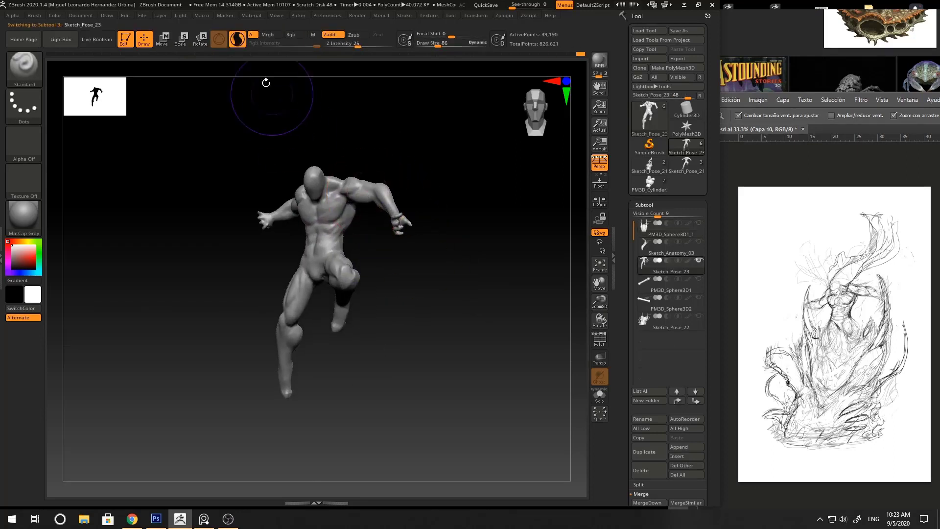
left_click(238, 40)
right_click_drag(452, 204, 449, 173, "alt")
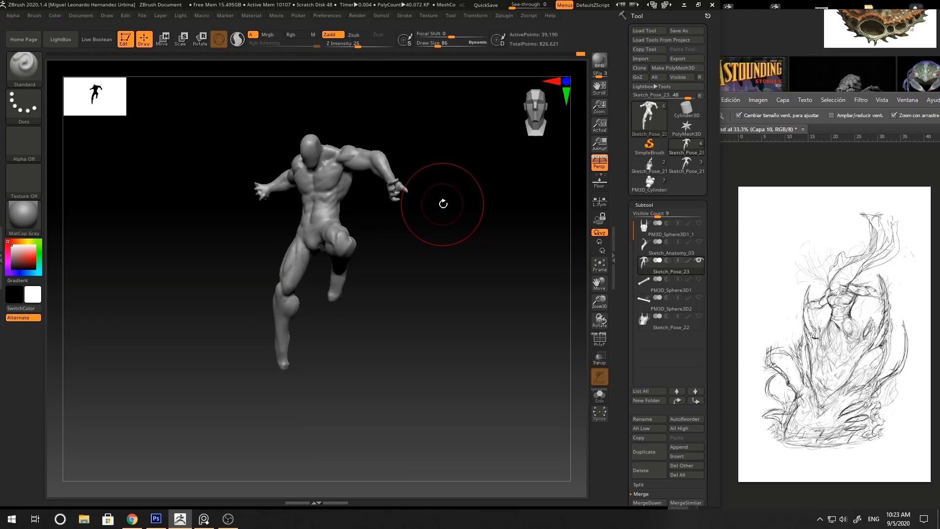
mouse_move(468, 191)
left_mouse_down()
mouse_move(493, 184)
mouse_move(460, 187)
mouse_move(470, 208)
left_mouse_up()
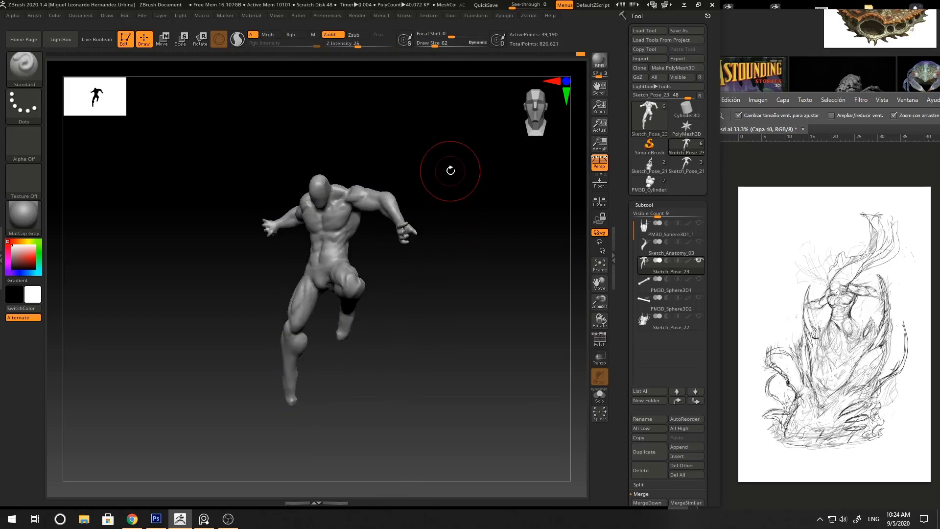
mouse_move(450, 170)
left_mouse_down()
mouse_move(468, 220)
mouse_move(493, 214)
mouse_move(466, 199)
left_mouse_up()
key("shift+f")
key("shift+f")
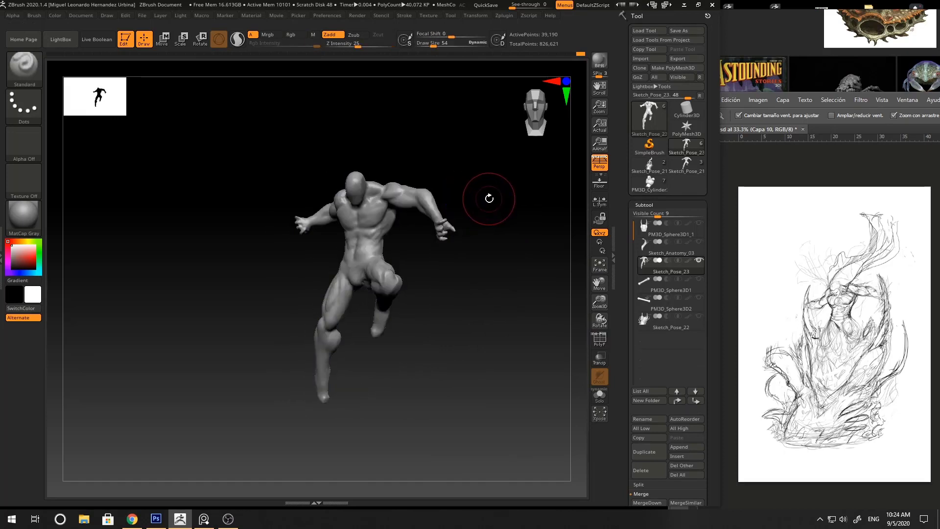
- Show the PM3D_Sphere3D1_1 torso alongside the figure and maximize the program window
left_click(699, 224)
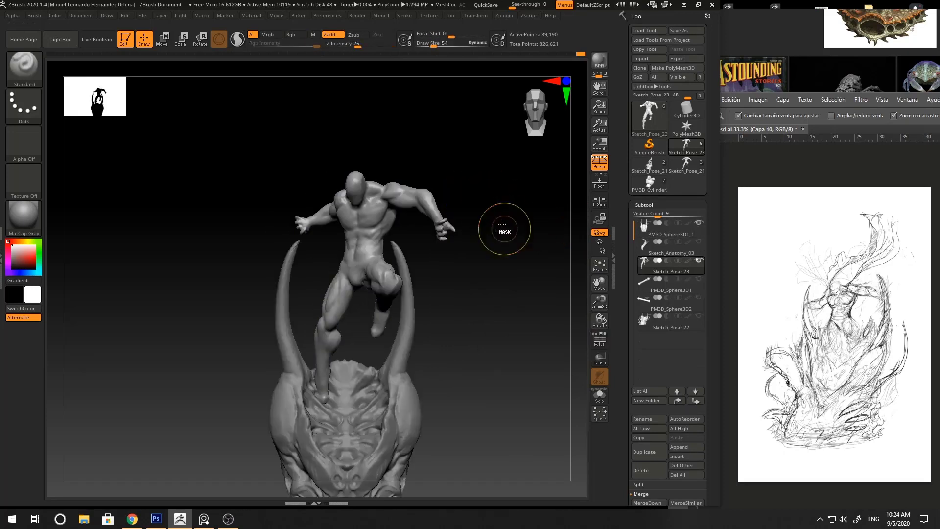
left_click_drag(504, 230, 460, 199, "alt")
left_click_drag(441, 231, 437, 201)
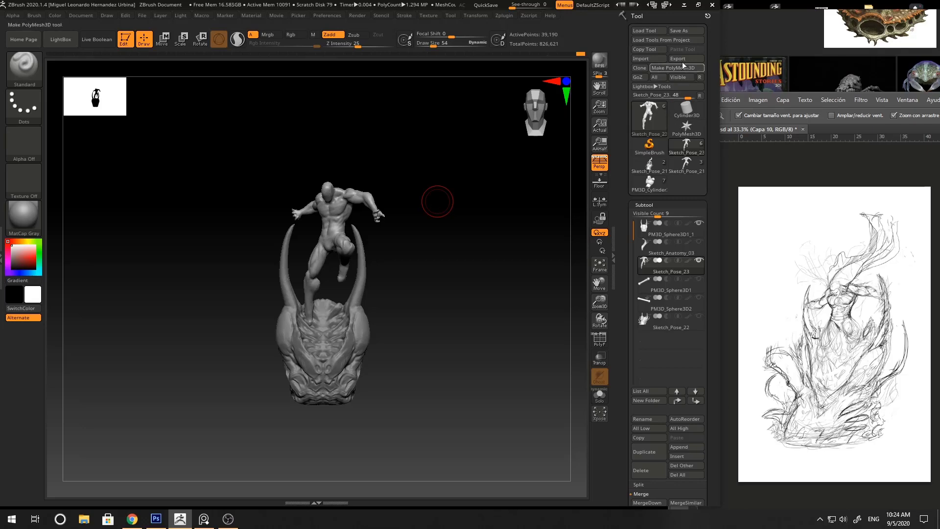
left_click(699, 5)
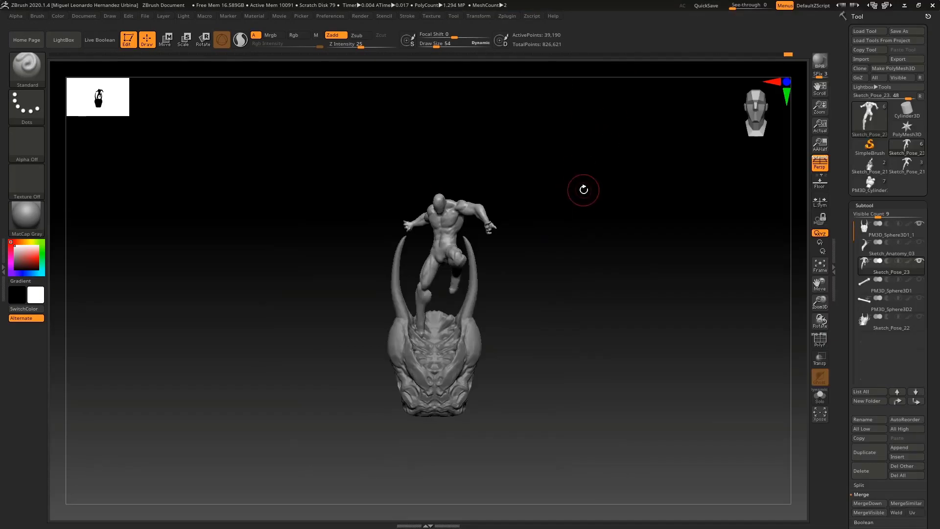